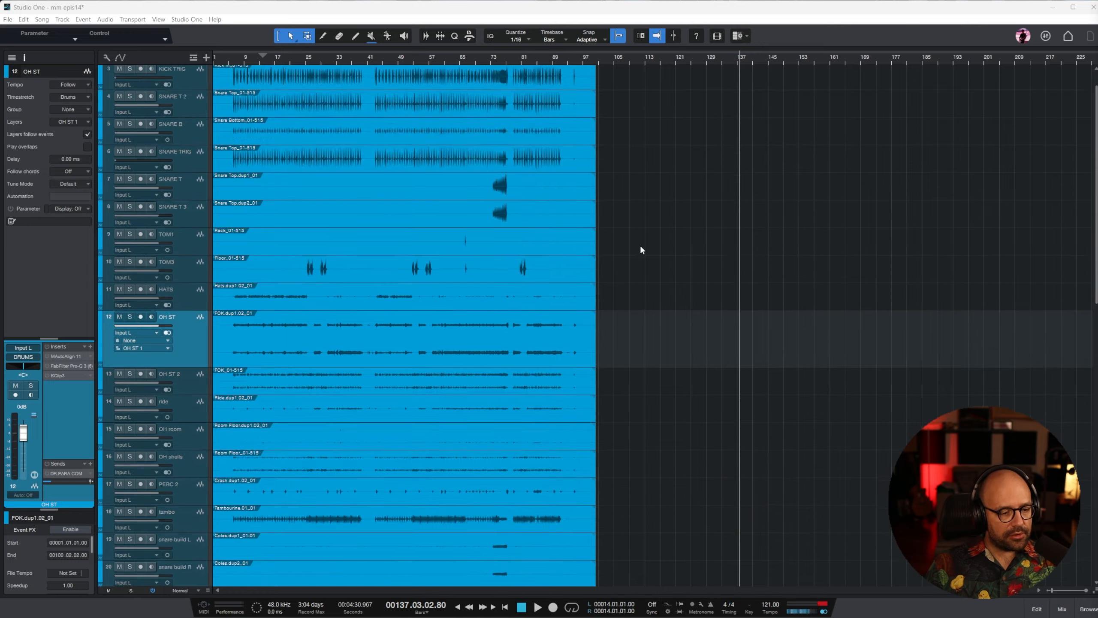
Step: Look through the whole arrangement, from the drum tracks down to the backing vocals and the loopback recording on Track 59
{"action": "scroll", "coordinate": [492, 132], "scroll_direction": "up", "scroll_amount": 2}
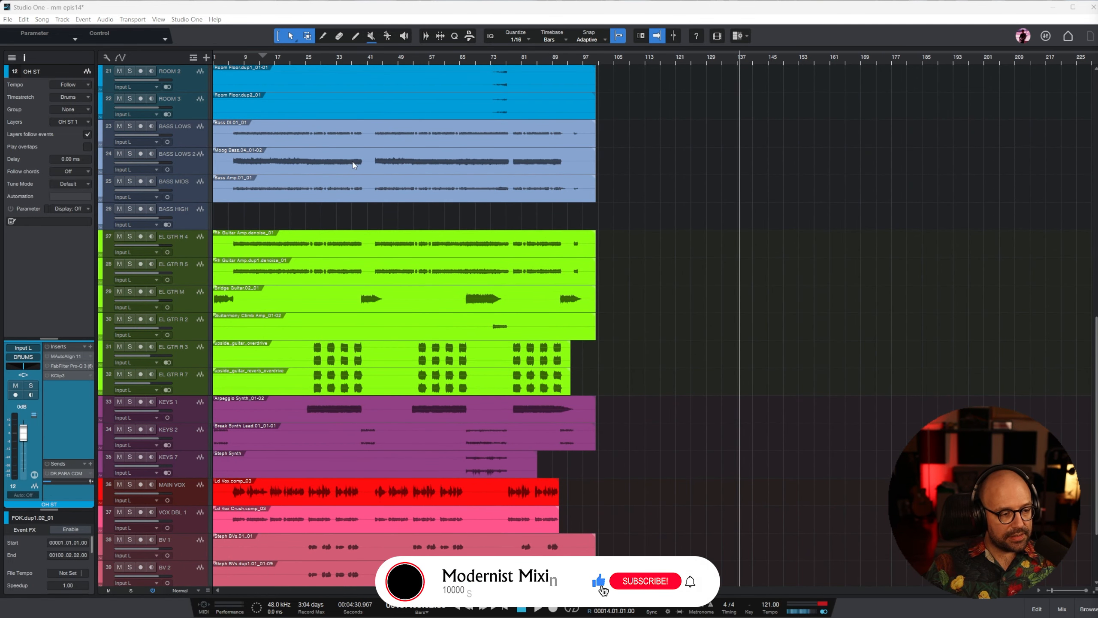
{"action": "scroll", "coordinate": [263, 199], "scroll_direction": "down", "scroll_amount": 2}
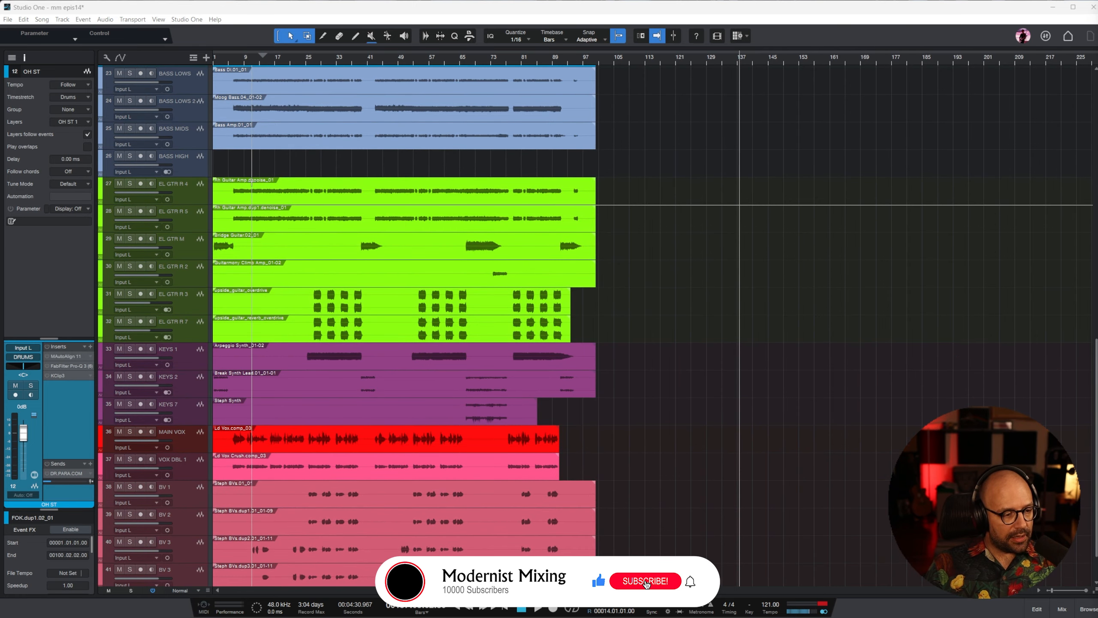
{"action": "scroll", "coordinate": [297, 310], "scroll_direction": "down", "scroll_amount": 2}
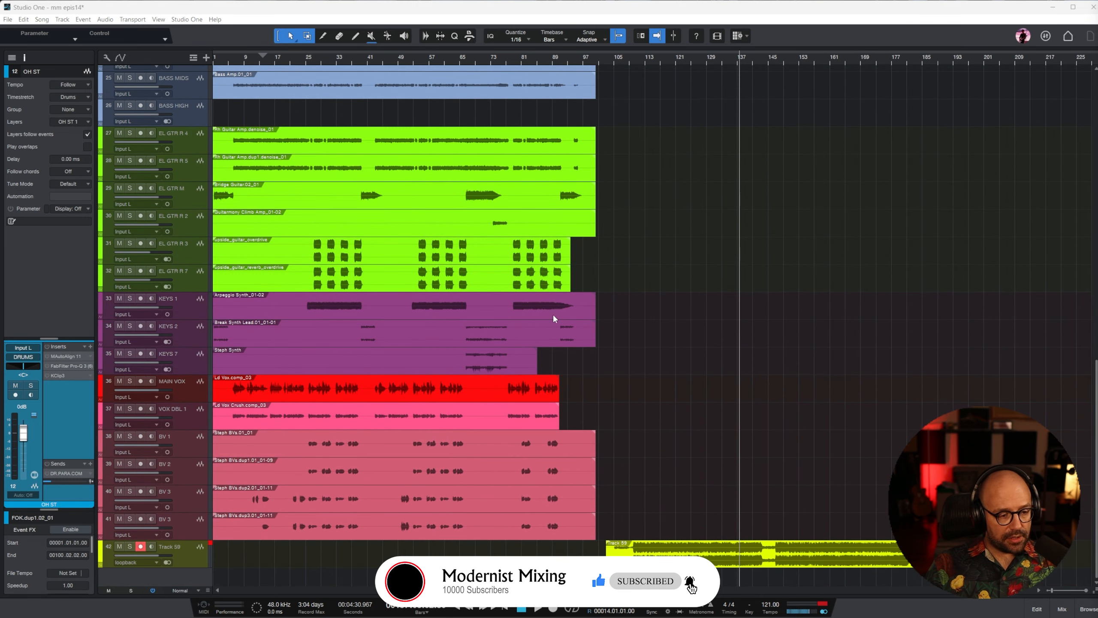
{"action": "scroll", "coordinate": [765, 416], "scroll_direction": "up", "scroll_amount": 12}
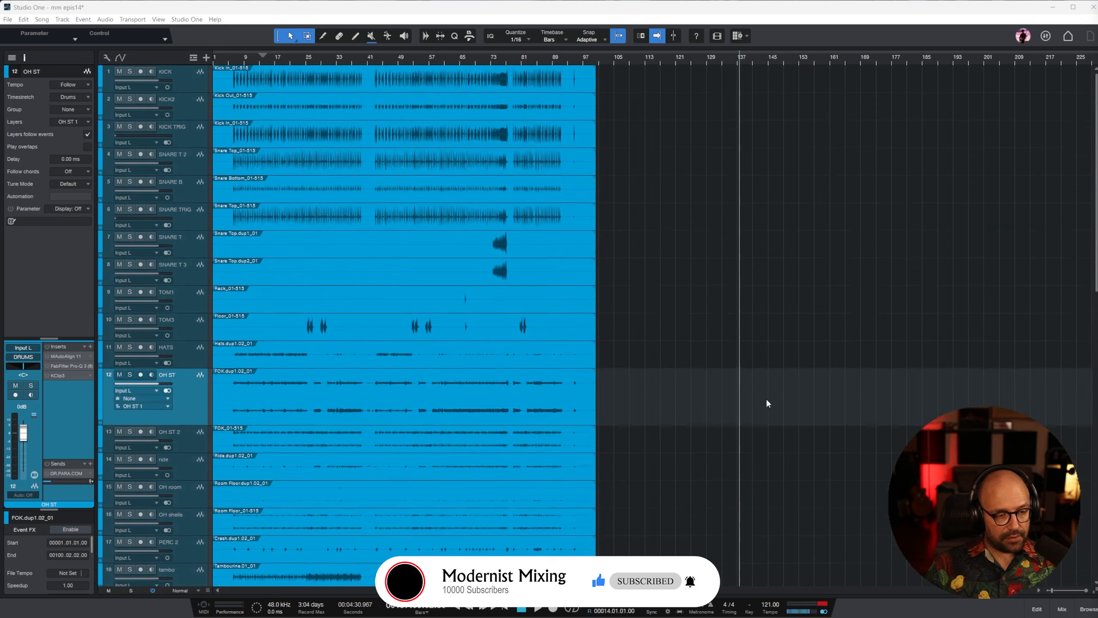
{"action": "scroll", "coordinate": [774, 400], "scroll_direction": "down", "scroll_amount": 12}
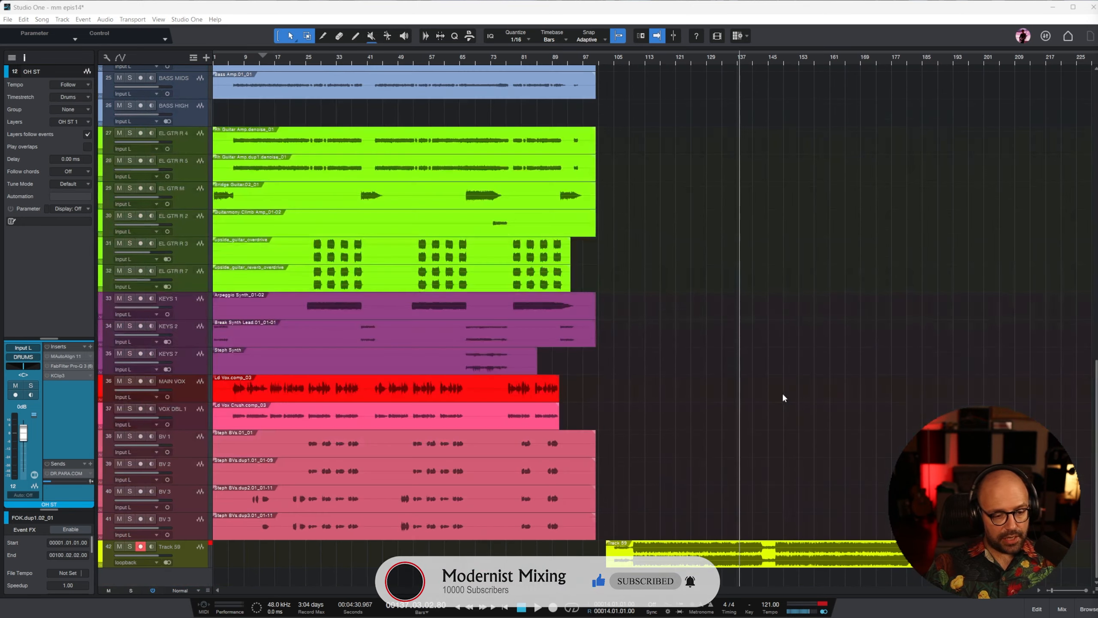
{"action": "left_click", "coordinate": [743, 562]}
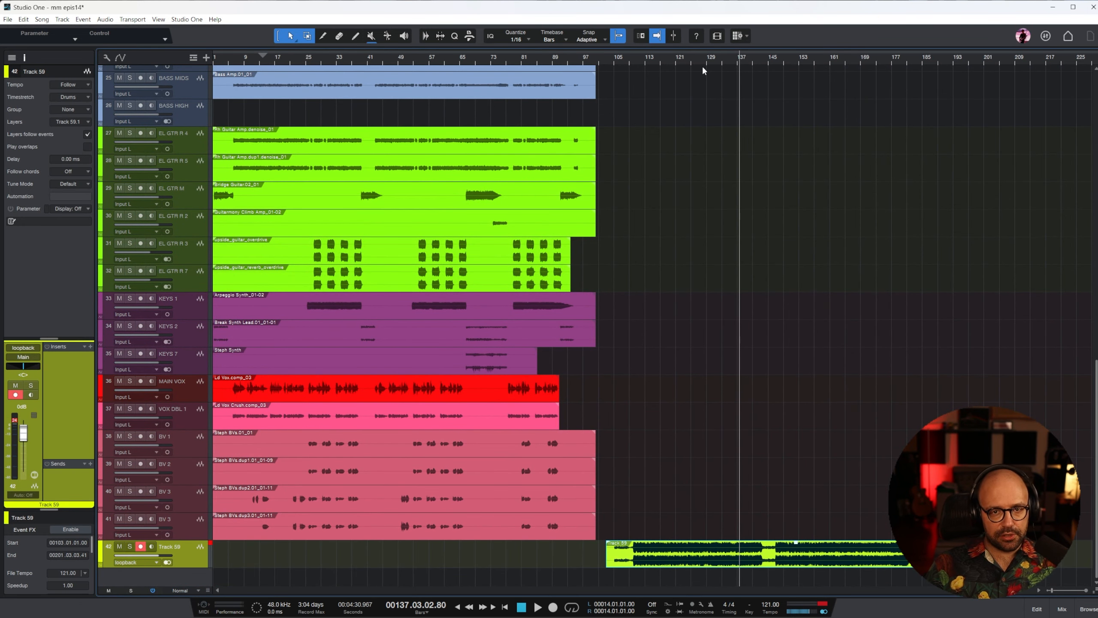
{"action": "scroll", "coordinate": [699, 256], "scroll_direction": "up", "scroll_amount": 12}
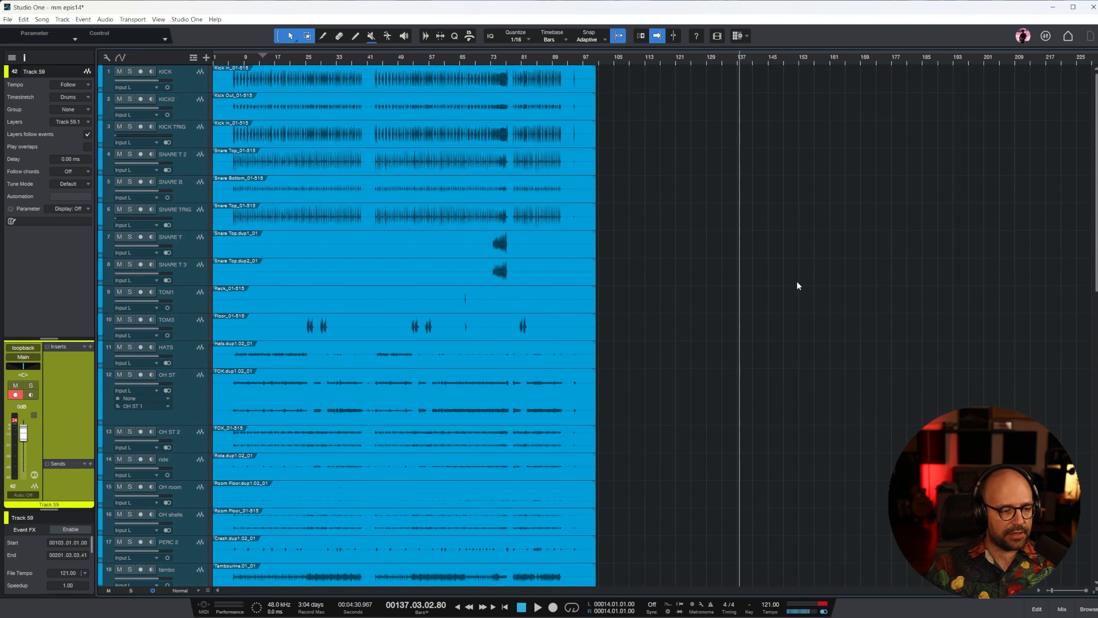
{"action": "scroll", "coordinate": [462, 164], "scroll_direction": "down", "scroll_amount": 3}
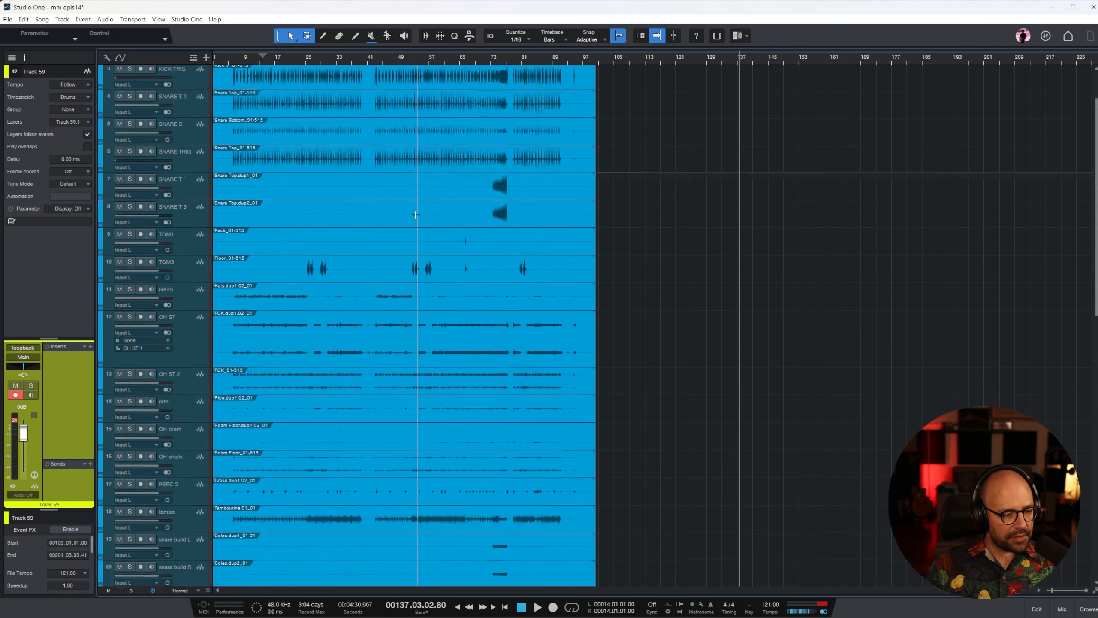
Step: Select the OH ST track and review the drum, percussion, bass, guitar, keys and vocal tracks in the arrangement
{"action": "left_click", "coordinate": [207, 268]}
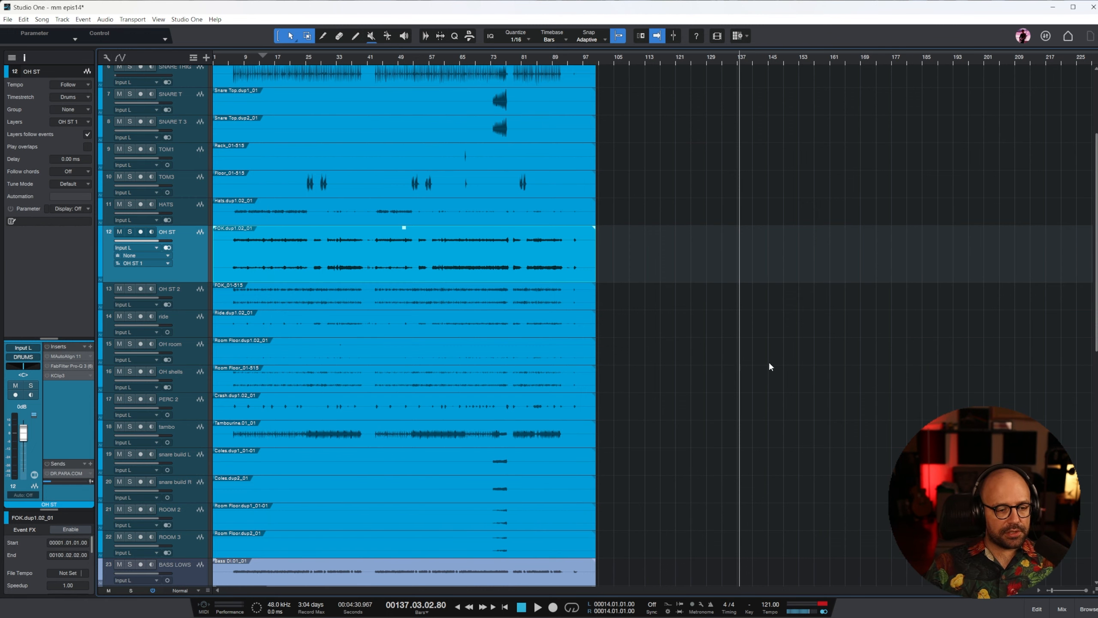
{"action": "scroll", "coordinate": [769, 360], "scroll_direction": "up", "scroll_amount": 3}
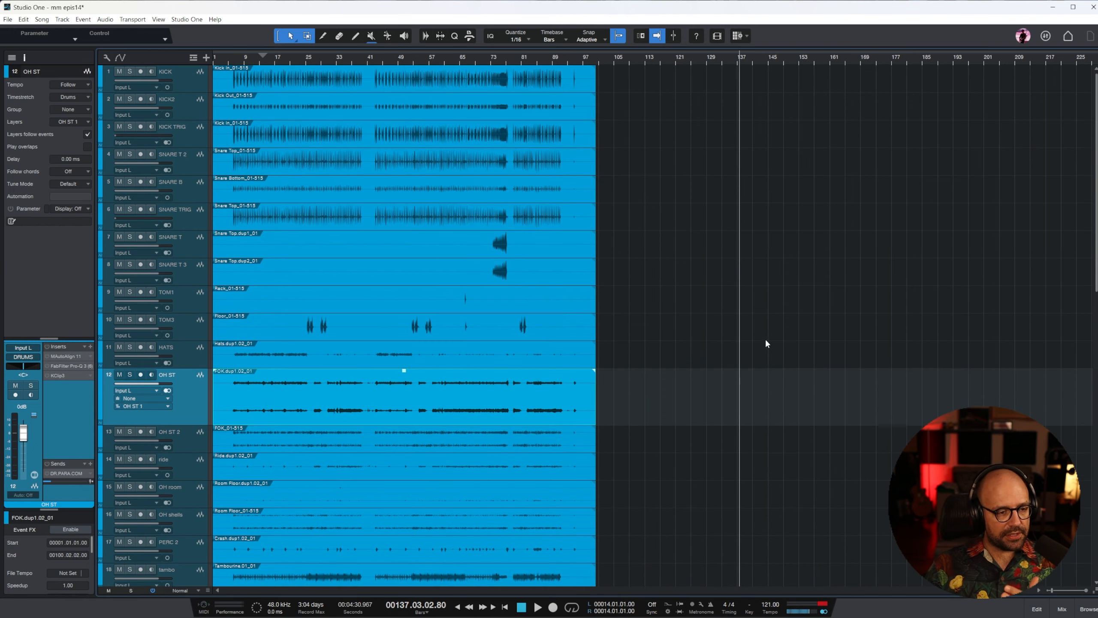
{"action": "scroll", "coordinate": [569, 290], "scroll_direction": "down", "scroll_amount": 5}
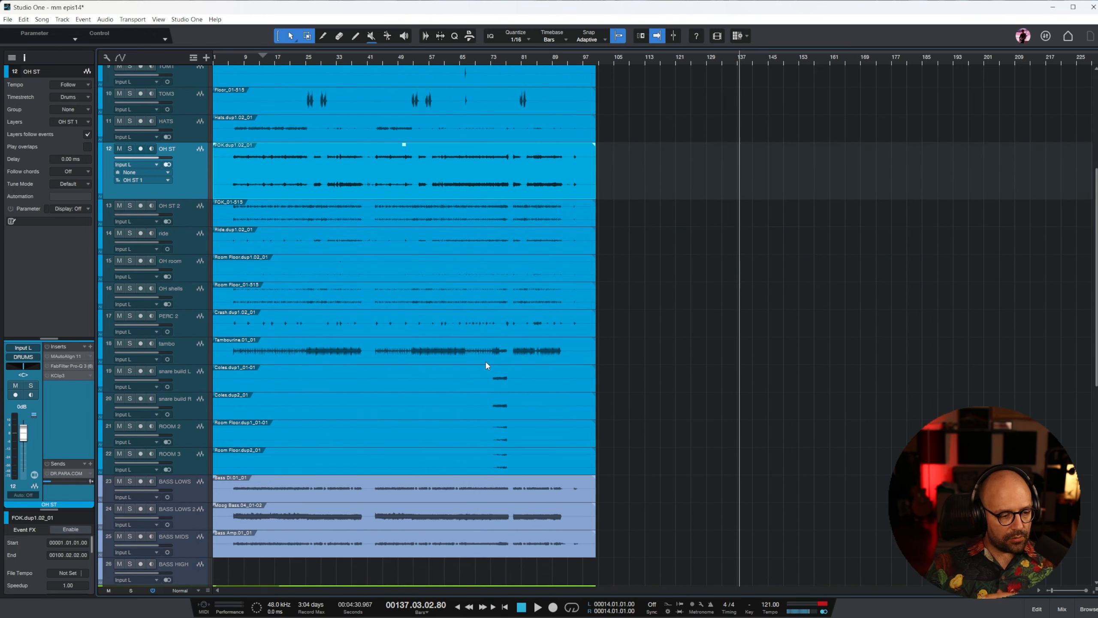
{"action": "scroll", "coordinate": [497, 303], "scroll_direction": "down", "scroll_amount": 1}
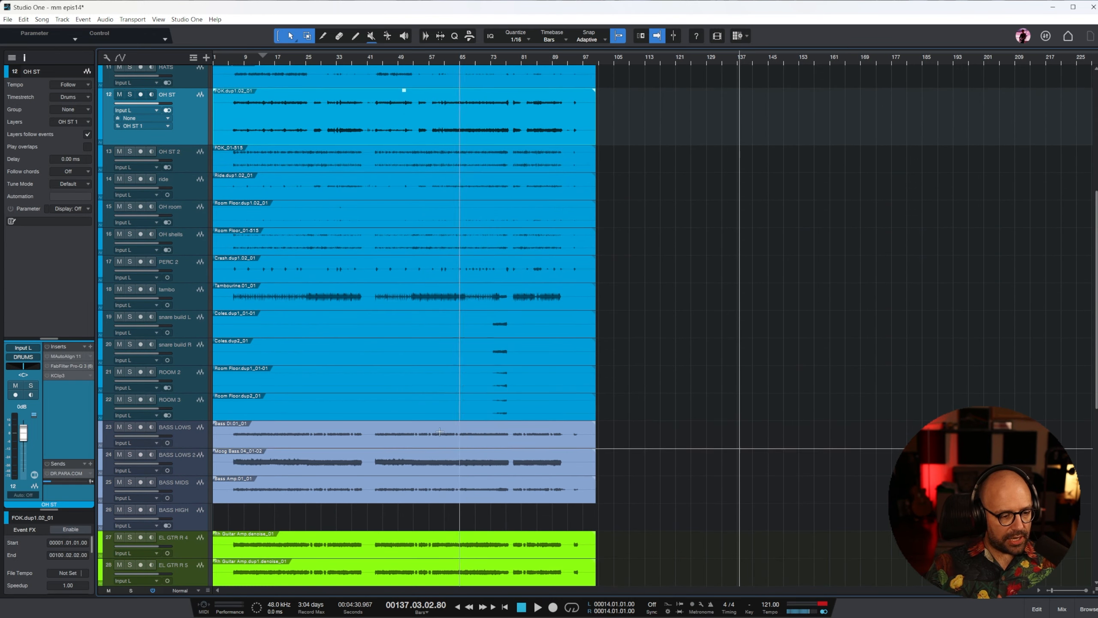
{"action": "scroll", "coordinate": [459, 449], "scroll_direction": "down", "scroll_amount": 1}
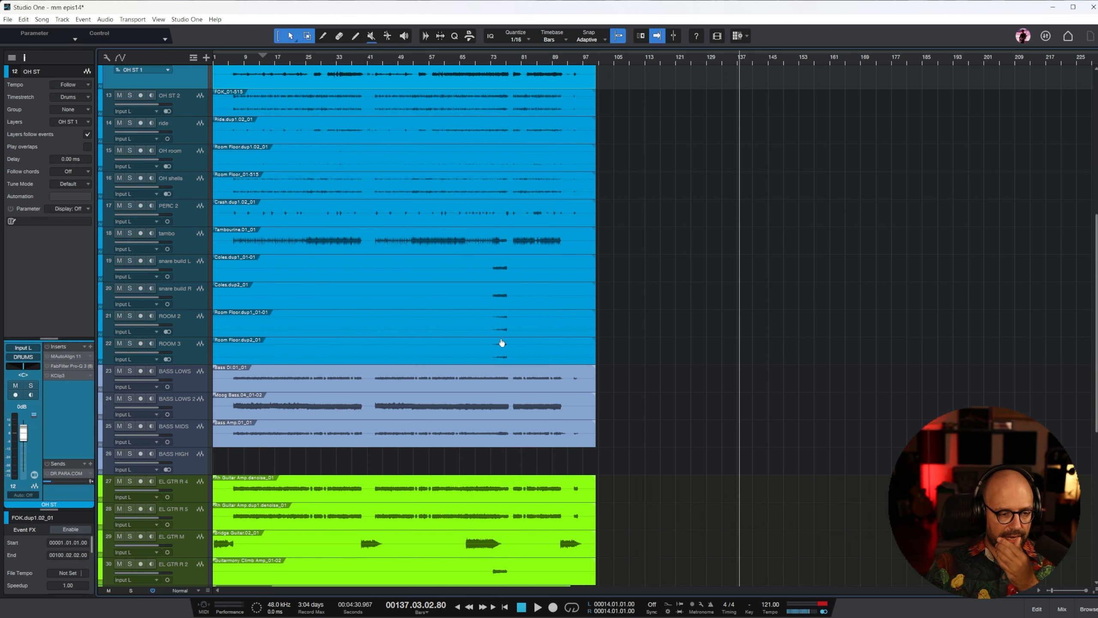
{"action": "scroll", "coordinate": [753, 329], "scroll_direction": "down", "scroll_amount": 2}
{"action": "scroll", "coordinate": [764, 328], "scroll_direction": "up", "scroll_amount": 8}
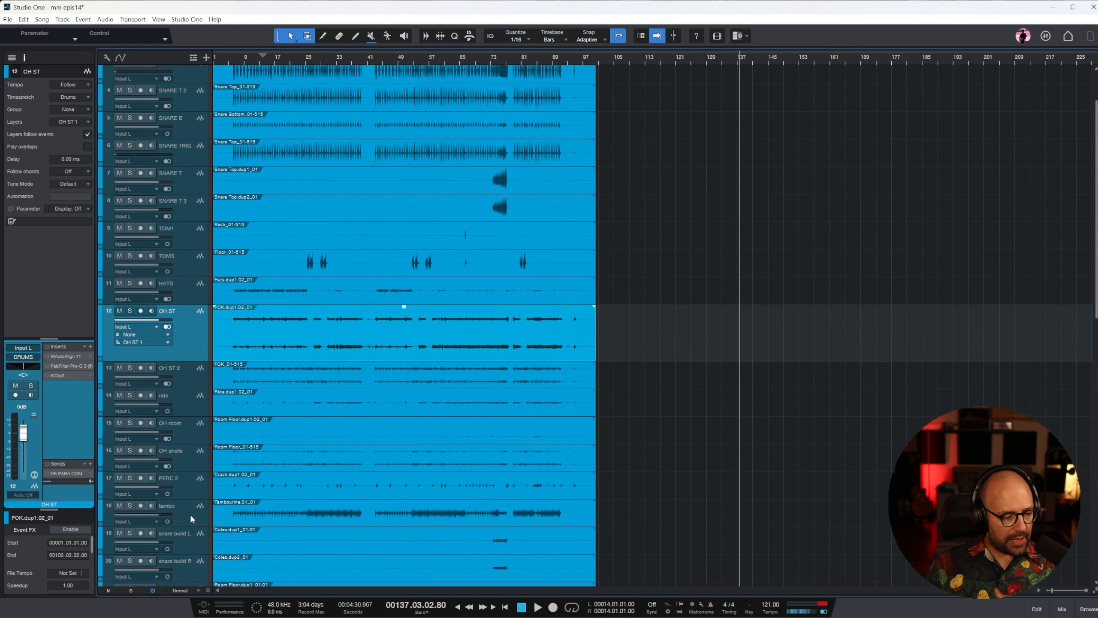
{"action": "scroll", "coordinate": [475, 475], "scroll_direction": "up", "scroll_amount": 1}
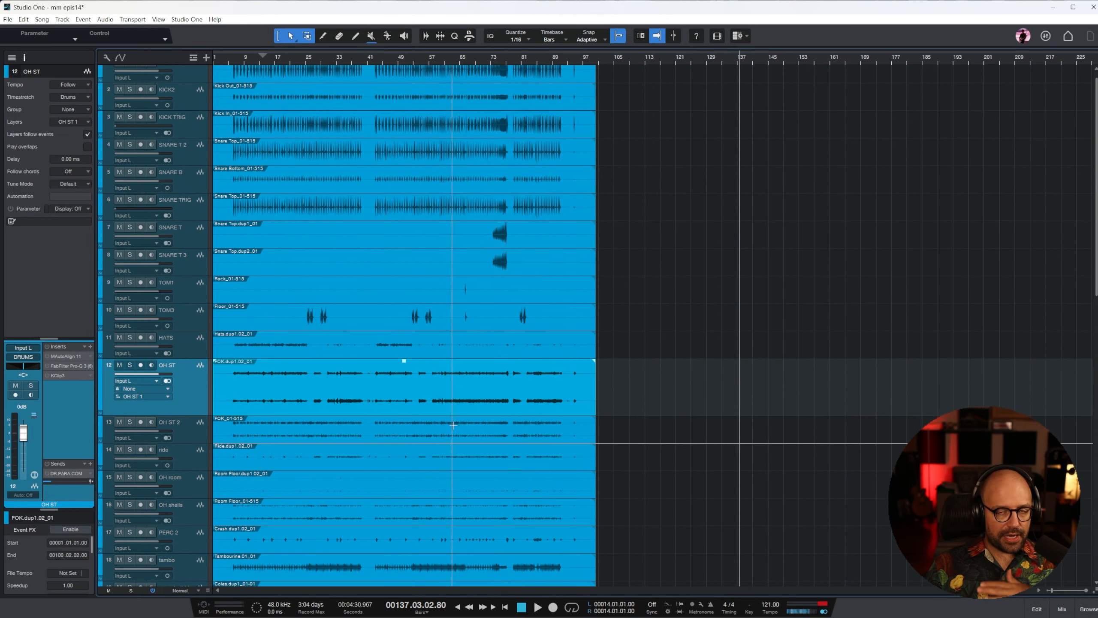
{"action": "scroll", "coordinate": [447, 411], "scroll_direction": "up", "scroll_amount": 1}
{"action": "scroll", "coordinate": [810, 332], "scroll_direction": "down", "scroll_amount": 8}
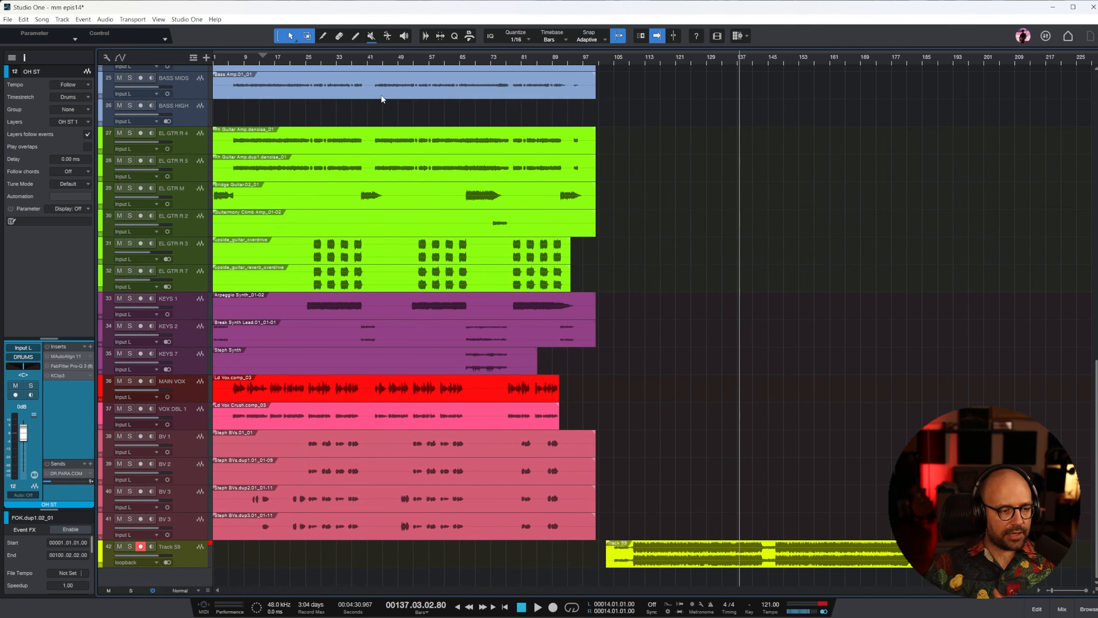
Step: Place the playhead at bar 10 and show the mixer, checking its channels from the kick to the mix buses
{"action": "left_click", "coordinate": [248, 61]}
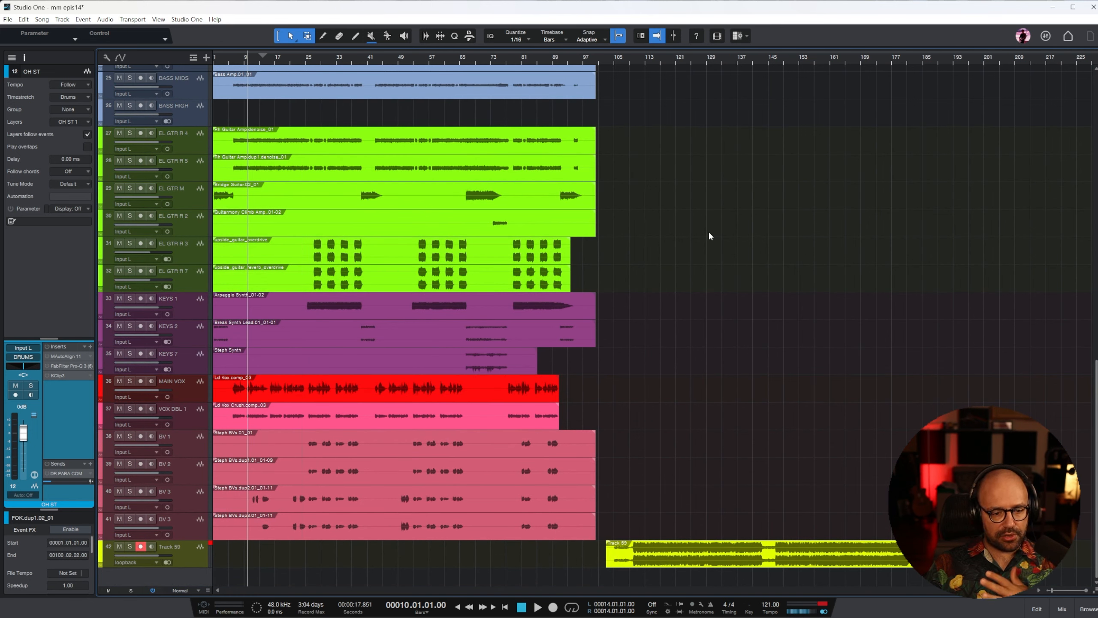
{"action": "left_click", "coordinate": [1062, 609]}
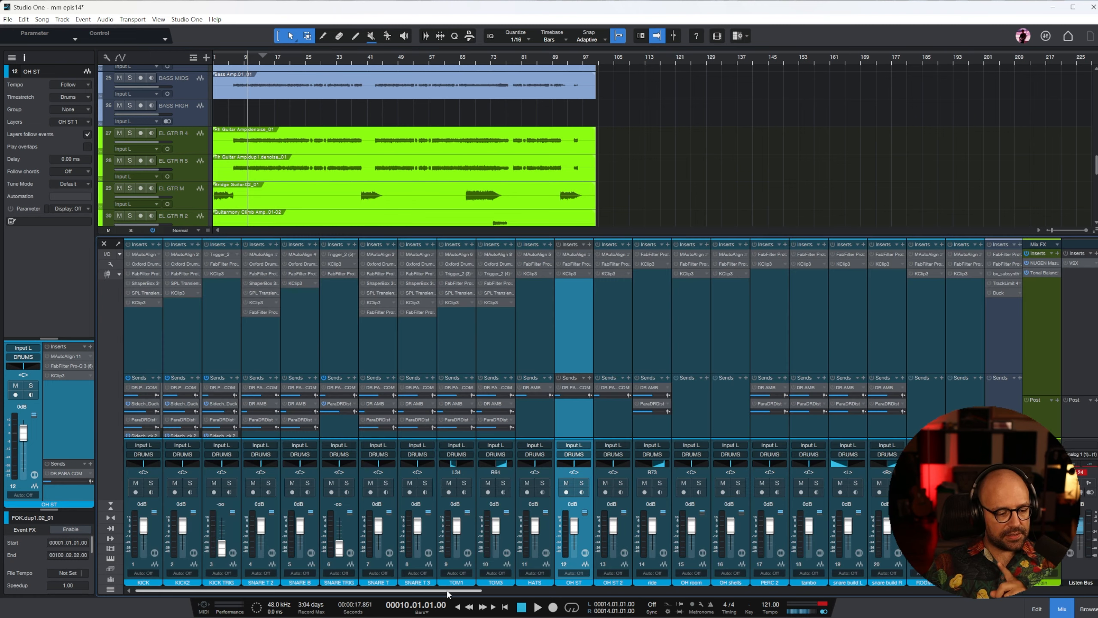
{"action": "left_click_drag", "start_coordinate": [454, 591], "coordinate": [976, 593]}
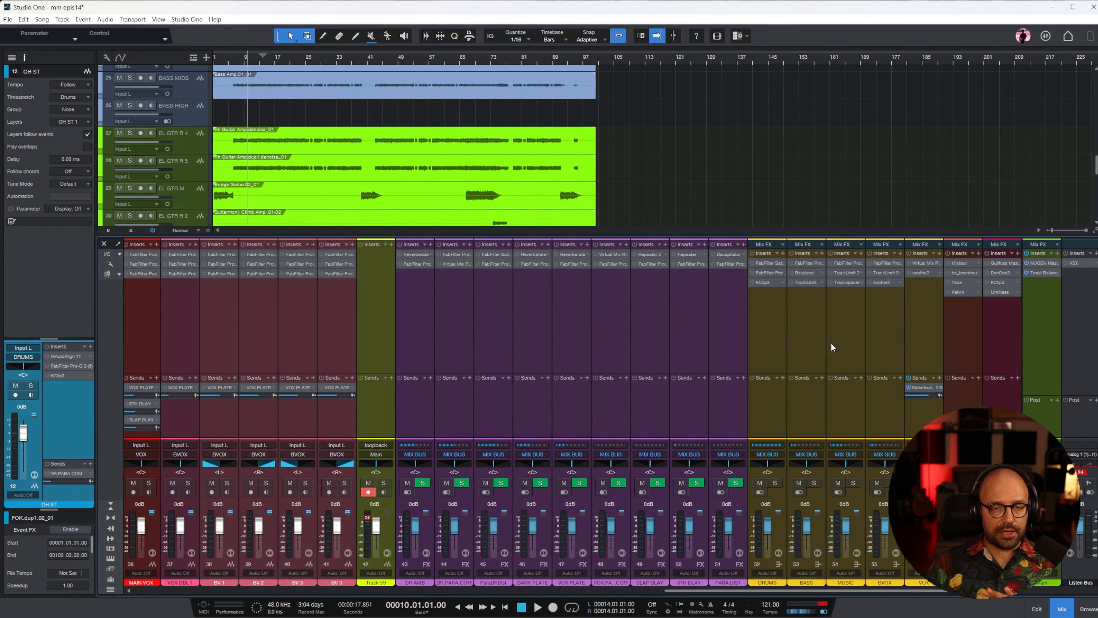
{"action": "left_click", "coordinate": [1064, 609]}
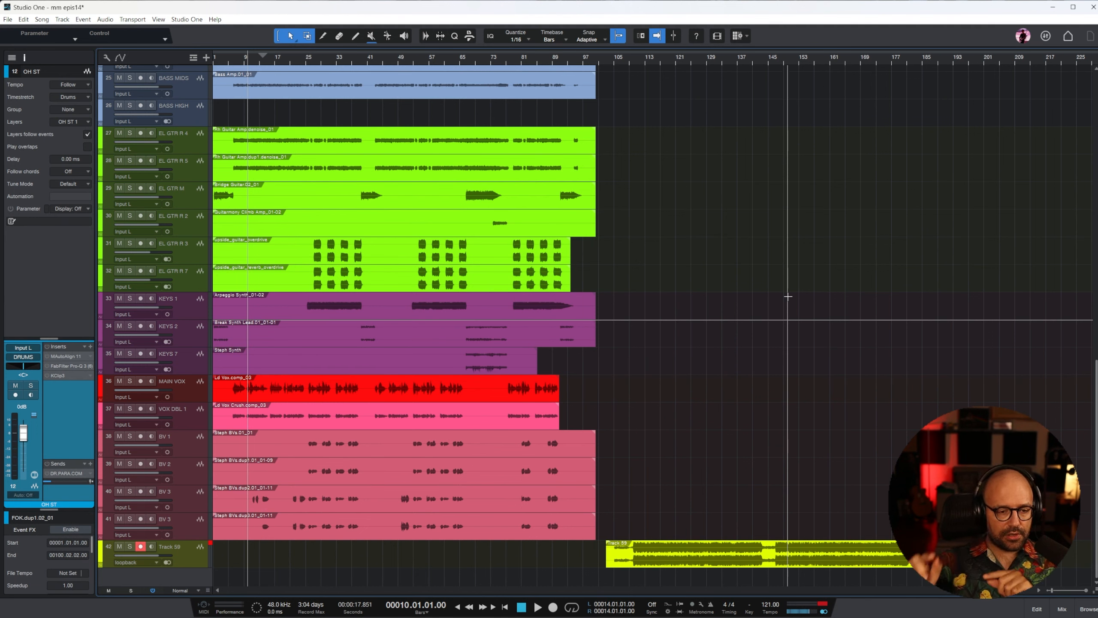
{"action": "key", "text": "F3"}
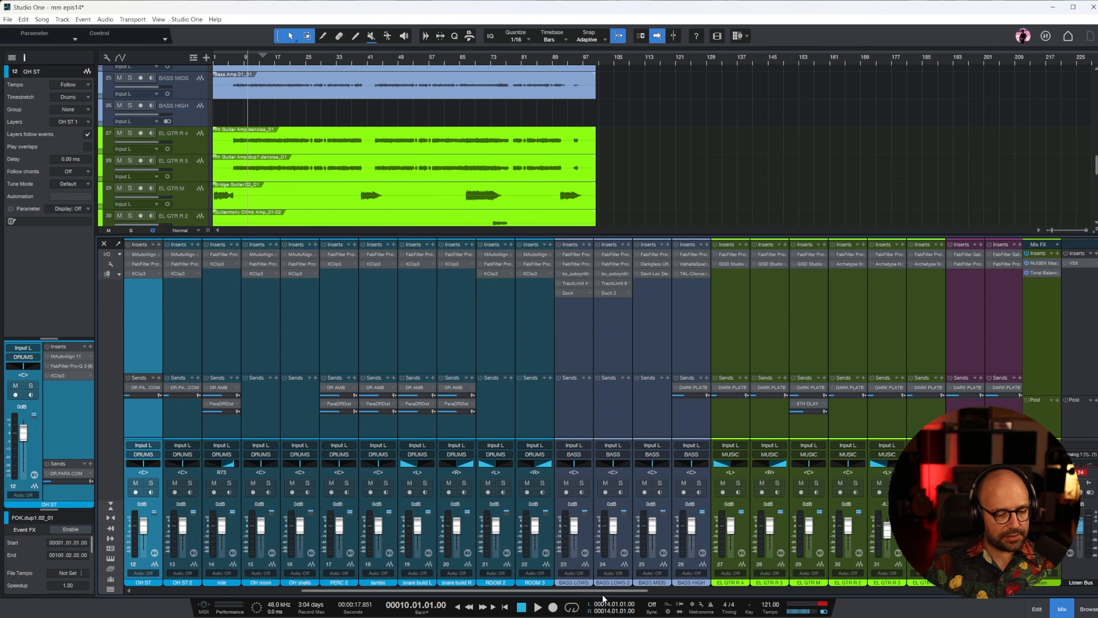
{"action": "left_click_drag", "start_coordinate": [604, 597], "coordinate": [428, 594]}
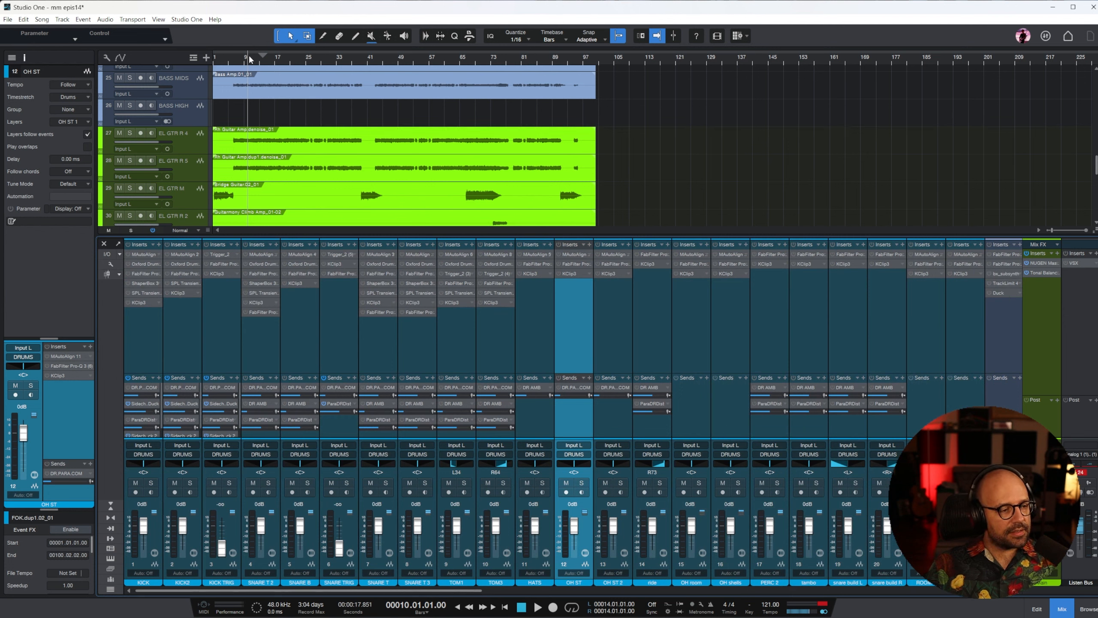
Step: Play the song from bar 10 and examine the vocal, effects and bus channels in the mixer, selecting the DRUMS bus
{"action": "key", "text": "space"}
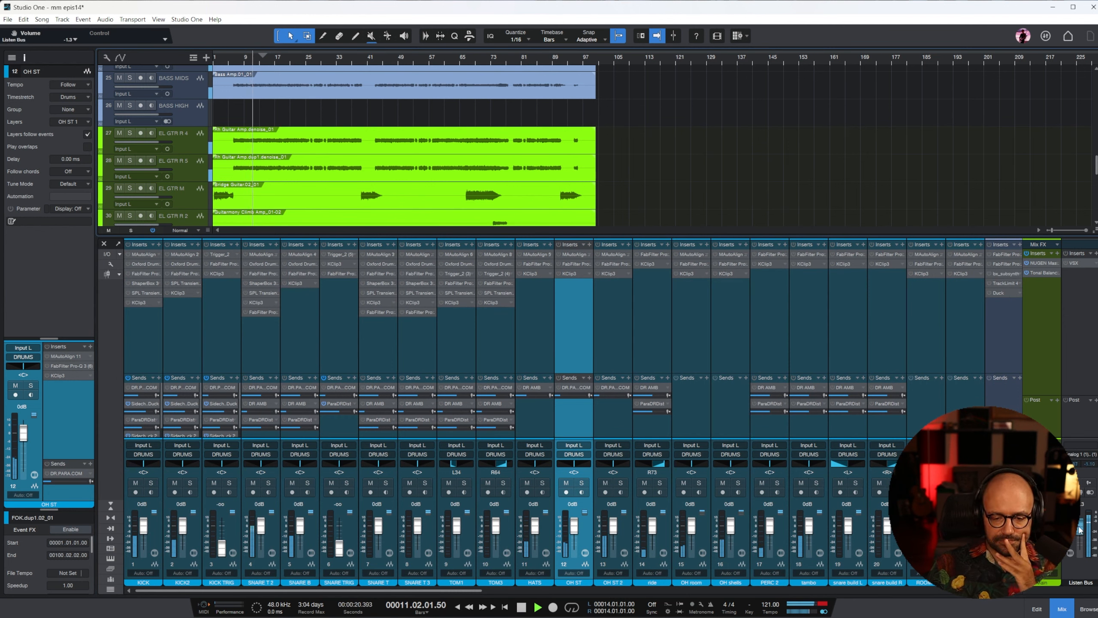
{"action": "left_click", "coordinate": [1034, 332]}
{"action": "left_click_drag", "start_coordinate": [427, 591], "coordinate": [1042, 605]}
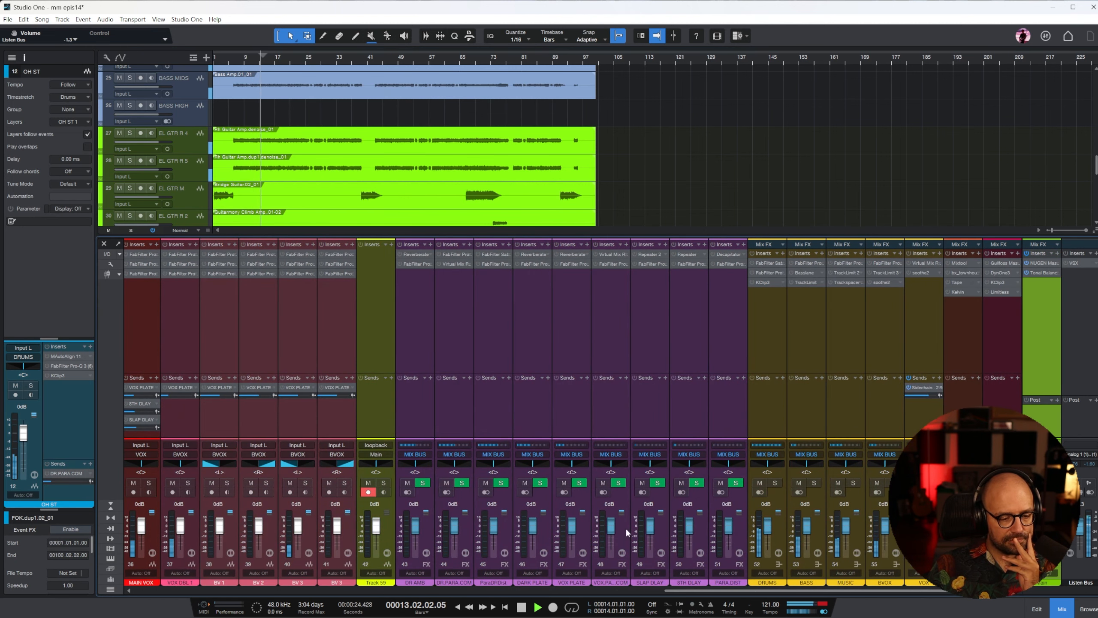
{"action": "scroll", "coordinate": [627, 533], "scroll_direction": "left", "scroll_amount": 6}
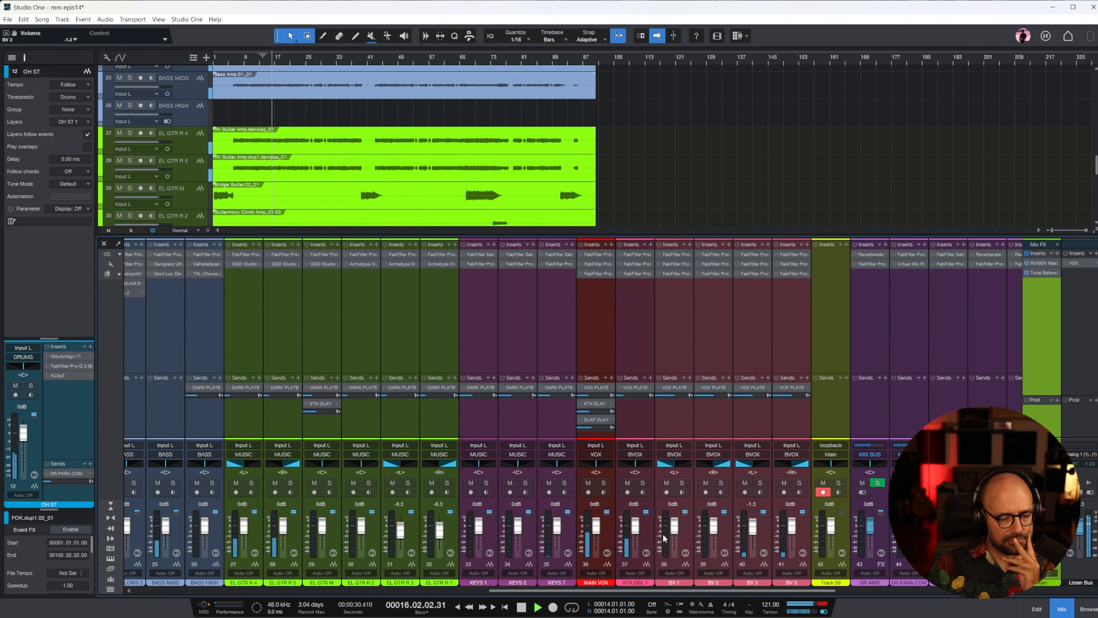
{"action": "left_click_drag", "start_coordinate": [747, 591], "coordinate": [924, 602]}
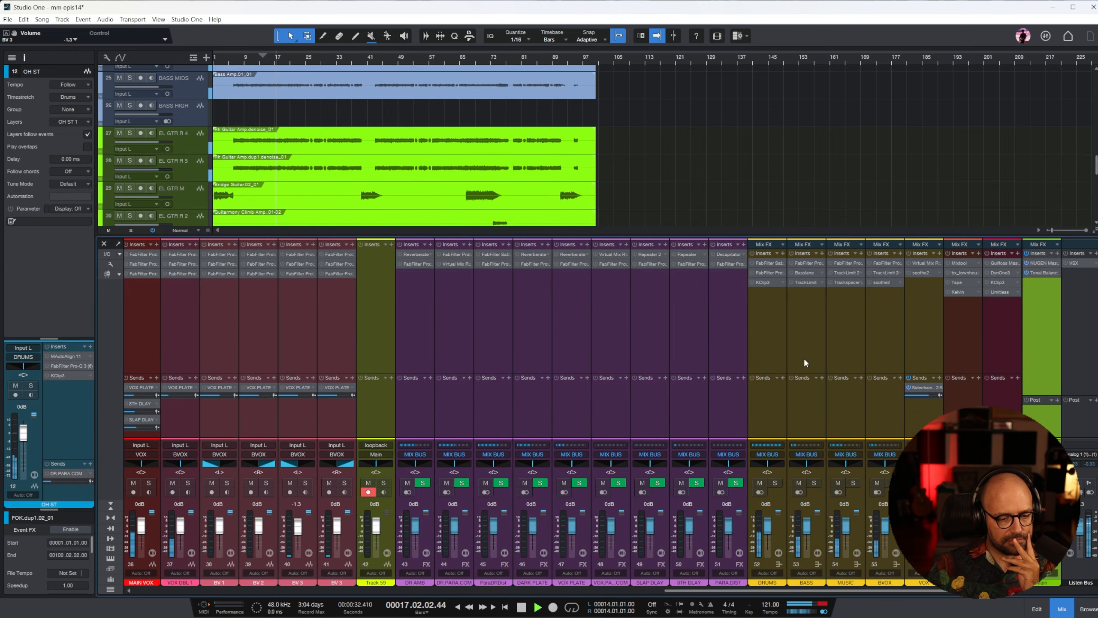
{"action": "left_click", "coordinate": [770, 337]}
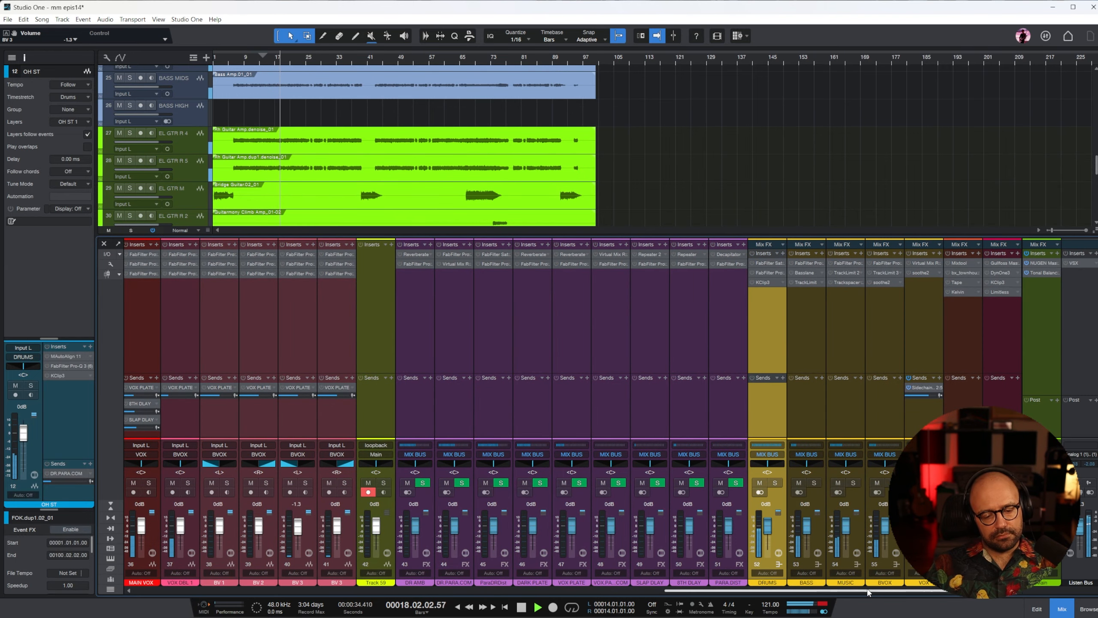
Step: Solo the KICK channel and listen to it alone before stopping playback
{"action": "left_click_drag", "start_coordinate": [866, 591], "coordinate": [220, 593]}
{"action": "left_click", "coordinate": [152, 332]}
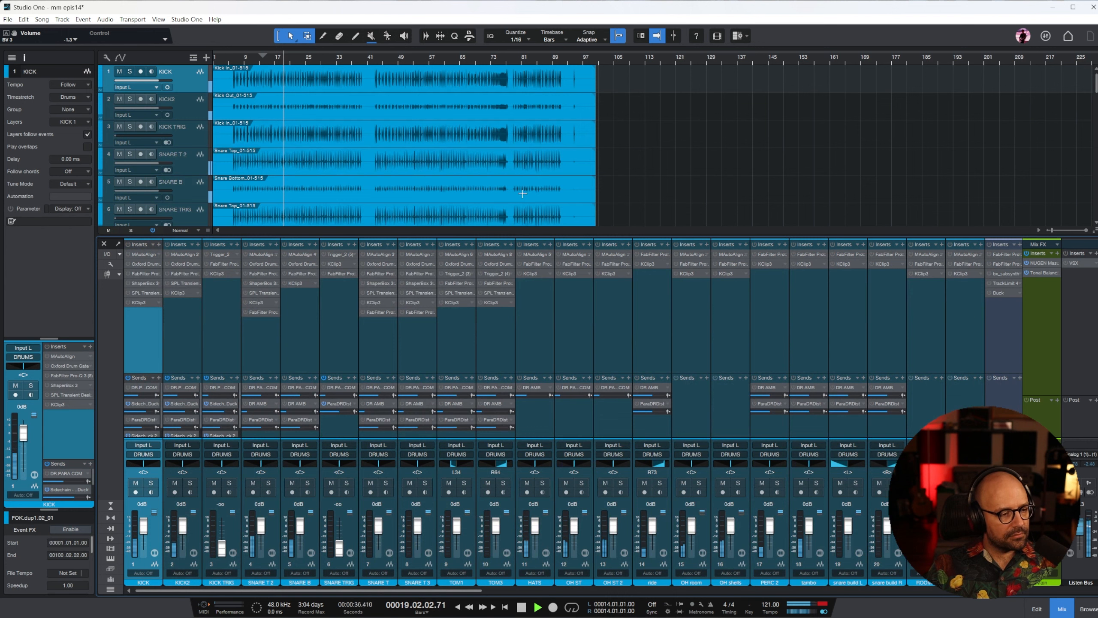
{"action": "key", "text": "s"}
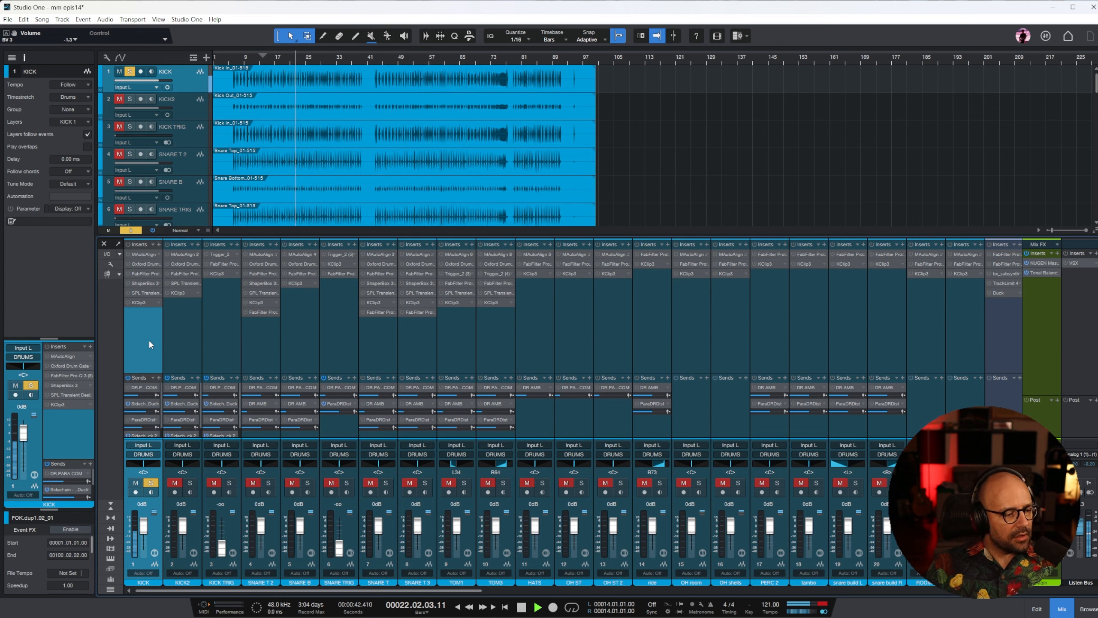
{"action": "key", "text": "space"}
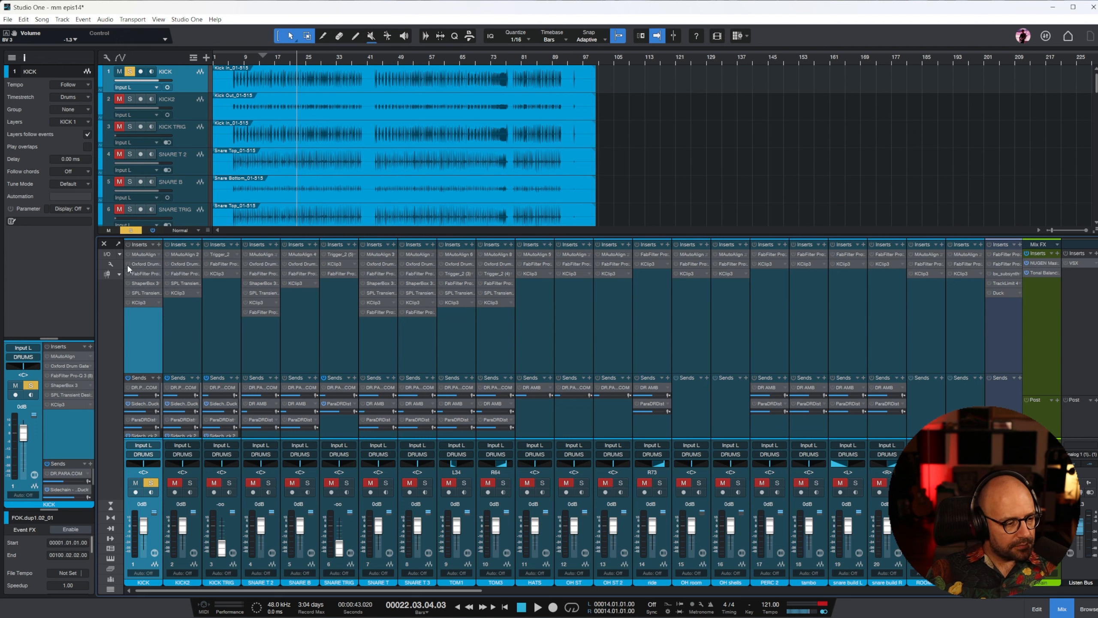
Step: Enable the Oxford Drum Gate on the KICK channel and set its transient matching to Kick
{"action": "left_click", "coordinate": [142, 264]}
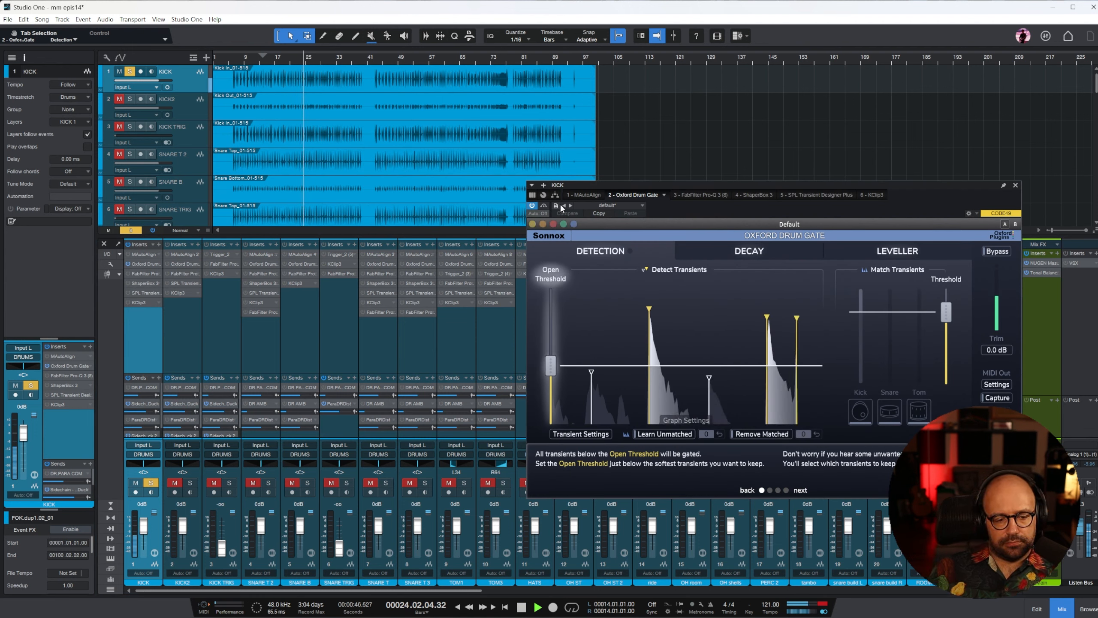
{"action": "left_click", "coordinate": [859, 411]}
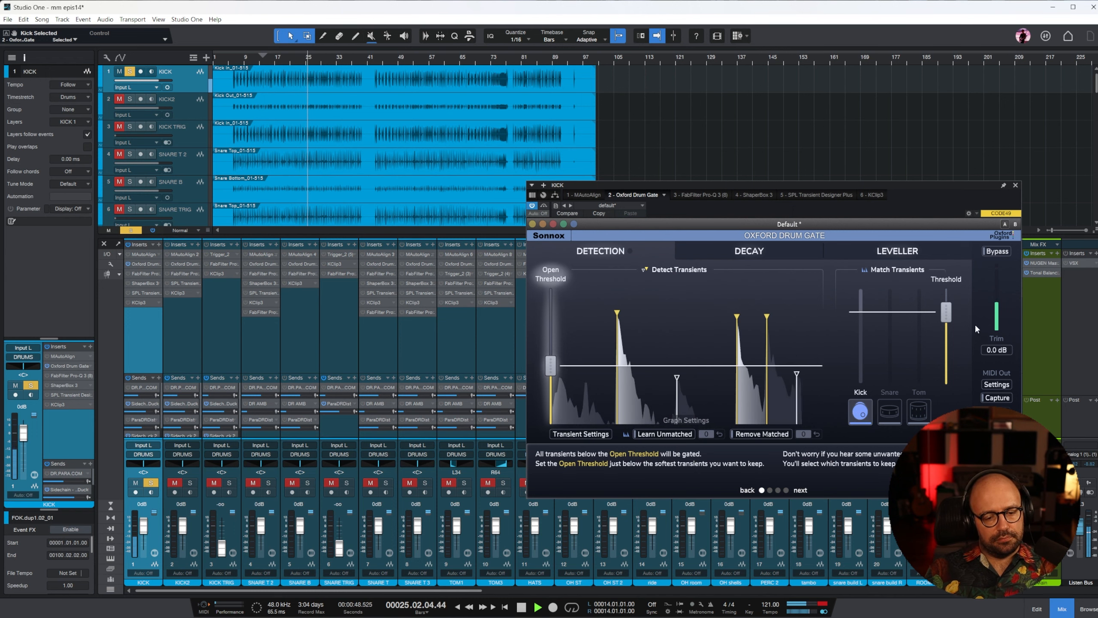
{"action": "left_click", "coordinate": [1015, 185]}
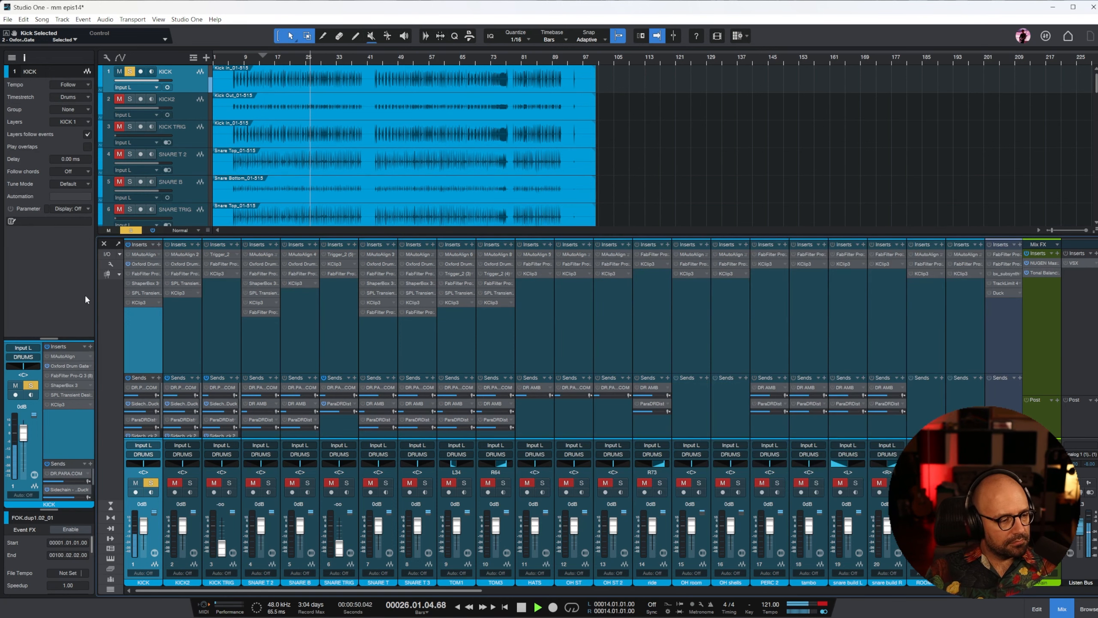
Step: Enable the kick's Pro-Q 3 with cuts of about 11.5 dB in the mids and 6 dB near 146 Hz, plus 3 dB boost near 54 Hz
{"action": "left_click", "coordinate": [149, 274]}
{"action": "left_click", "coordinate": [366, 250]}
{"action": "left_click_drag", "start_coordinate": [624, 420], "coordinate": [613, 491]}
{"action": "left_click_drag", "start_coordinate": [545, 414], "coordinate": [541, 440]}
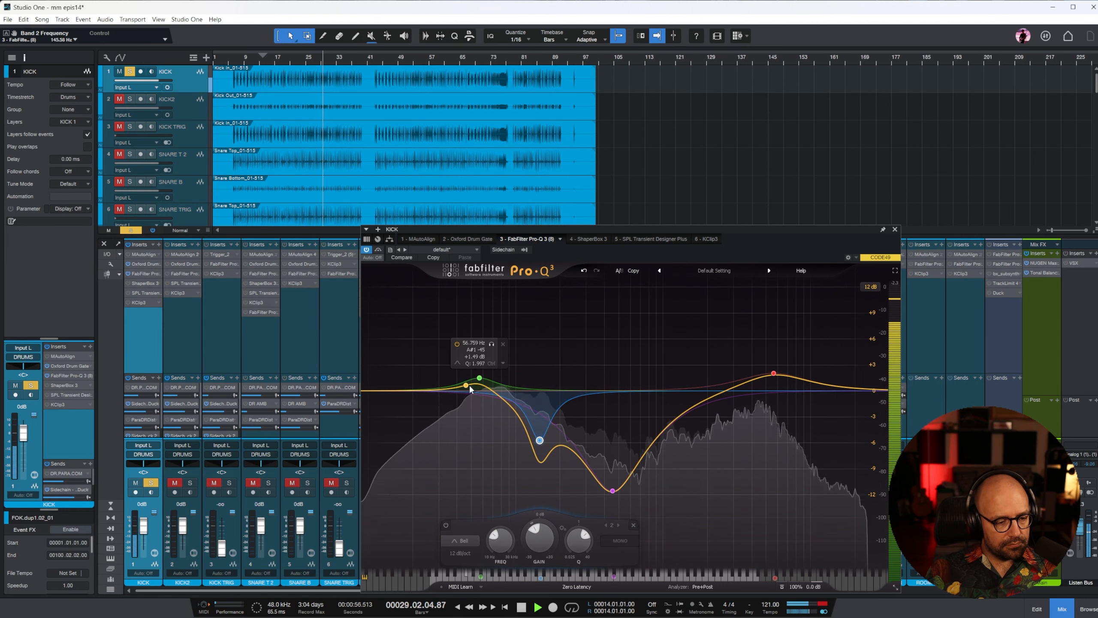
{"action": "left_click_drag", "start_coordinate": [479, 378], "coordinate": [477, 363]}
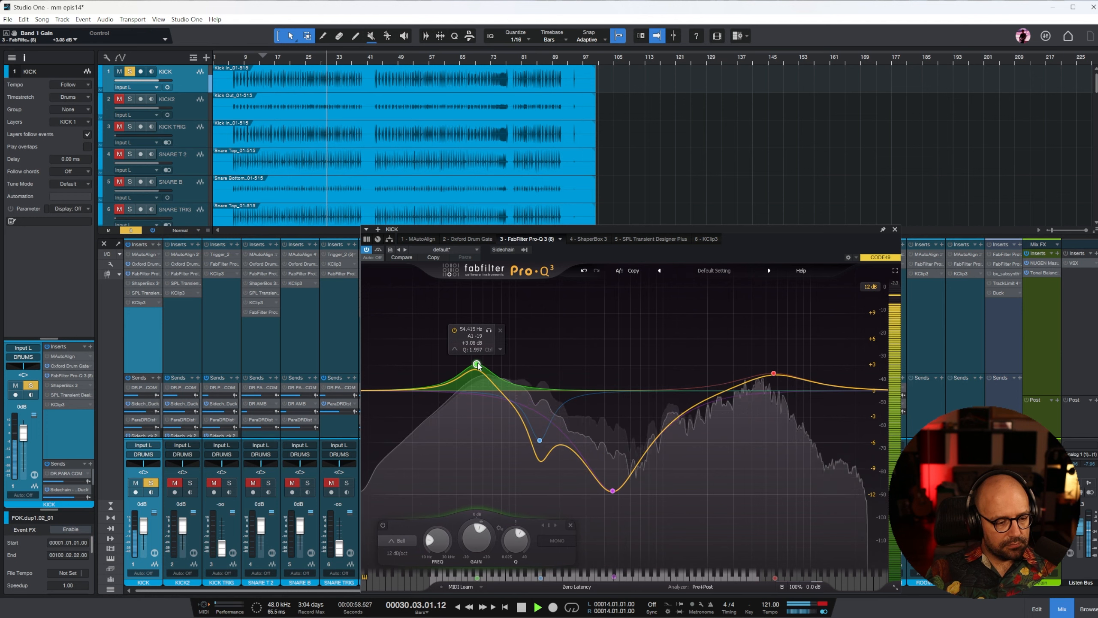
Step: Set the Q of band 5 in the kick's Pro-Q 3 to about 1.33 and enable the kick's SPL Transient Designer Plus
{"action": "left_click", "coordinate": [369, 391]}
{"action": "left_click_drag", "start_coordinate": [369, 391], "coordinate": [445, 370]}
{"action": "left_click", "coordinate": [895, 229]}
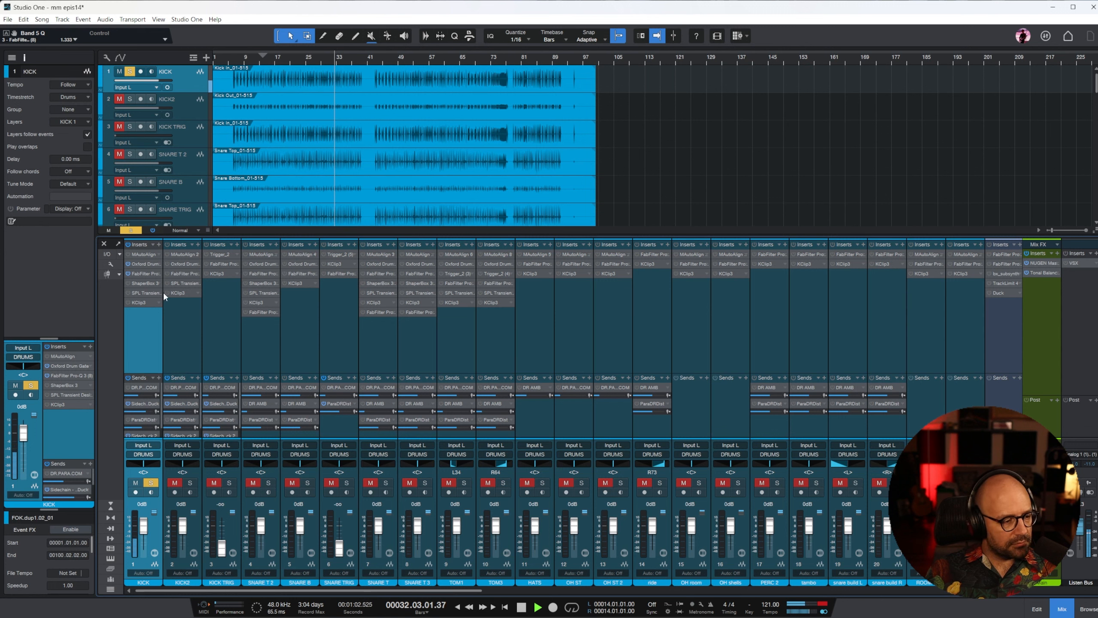
{"action": "left_click", "coordinate": [147, 294]}
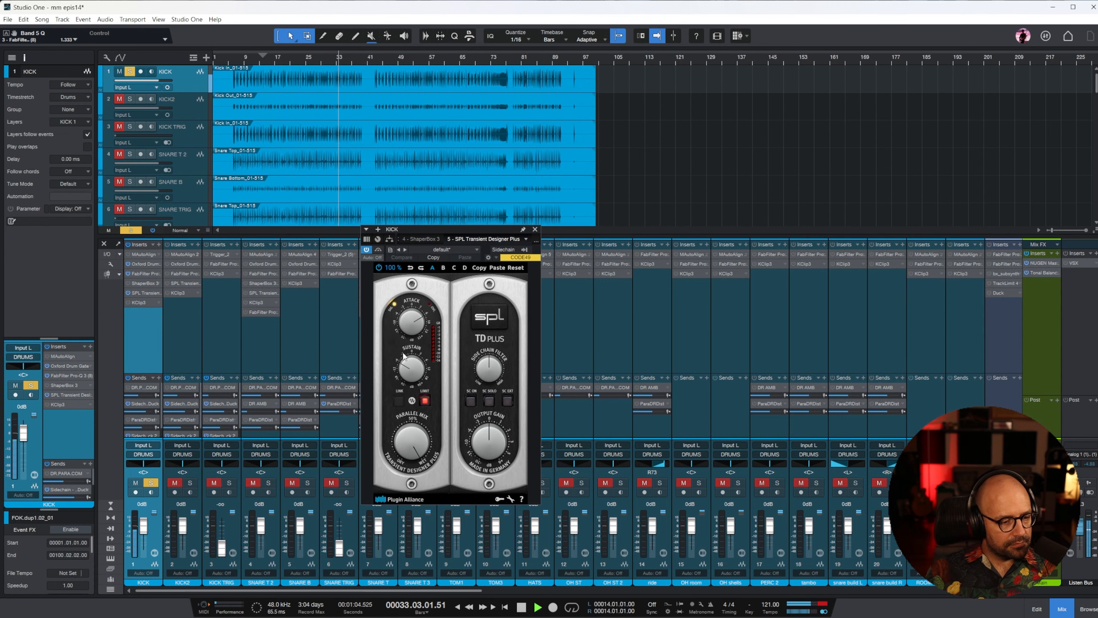
{"action": "left_click", "coordinate": [535, 229]}
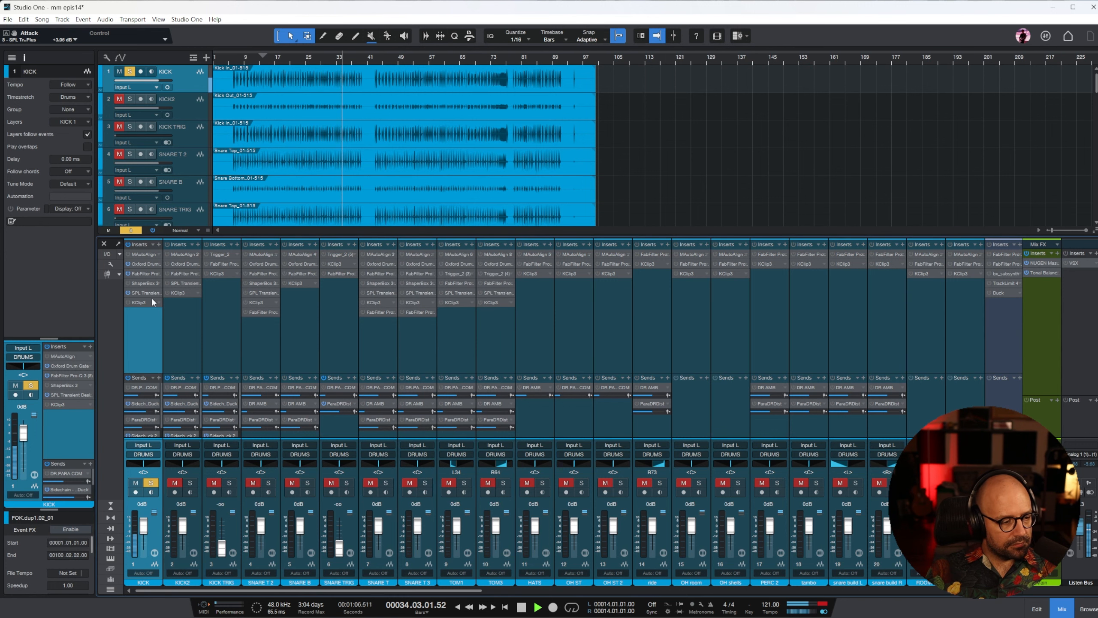
Step: Enable KClip 3 on the KICK channel with 4.6 dB input gain in Smooth mode, and stop playback
{"action": "left_click", "coordinate": [147, 303]}
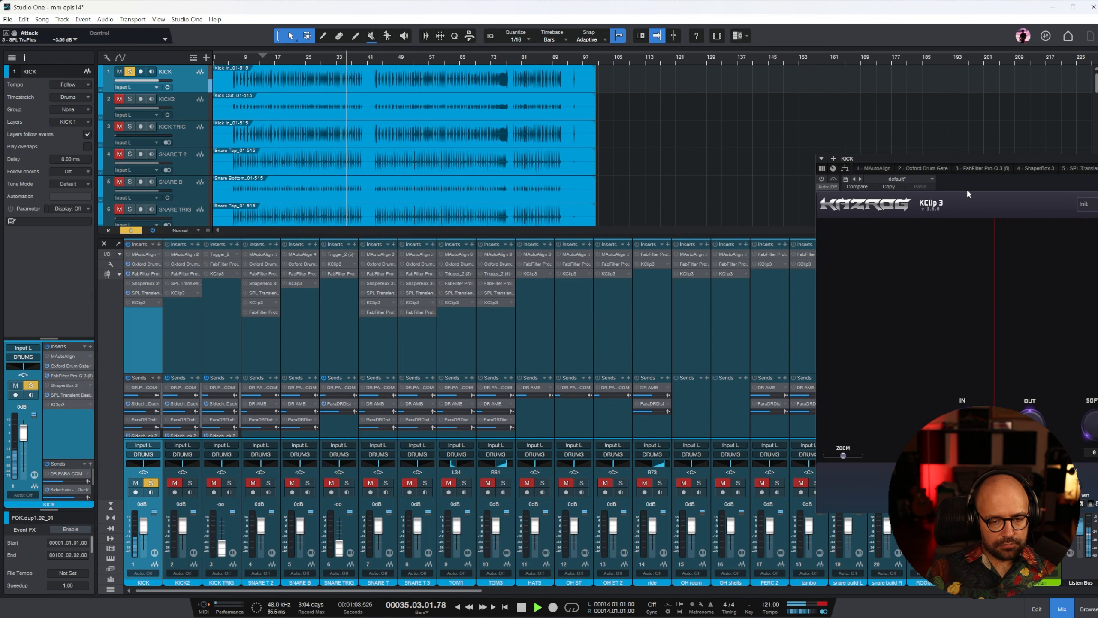
{"action": "left_click_drag", "start_coordinate": [909, 160], "coordinate": [417, 161]}
{"action": "left_click", "coordinate": [759, 239]}
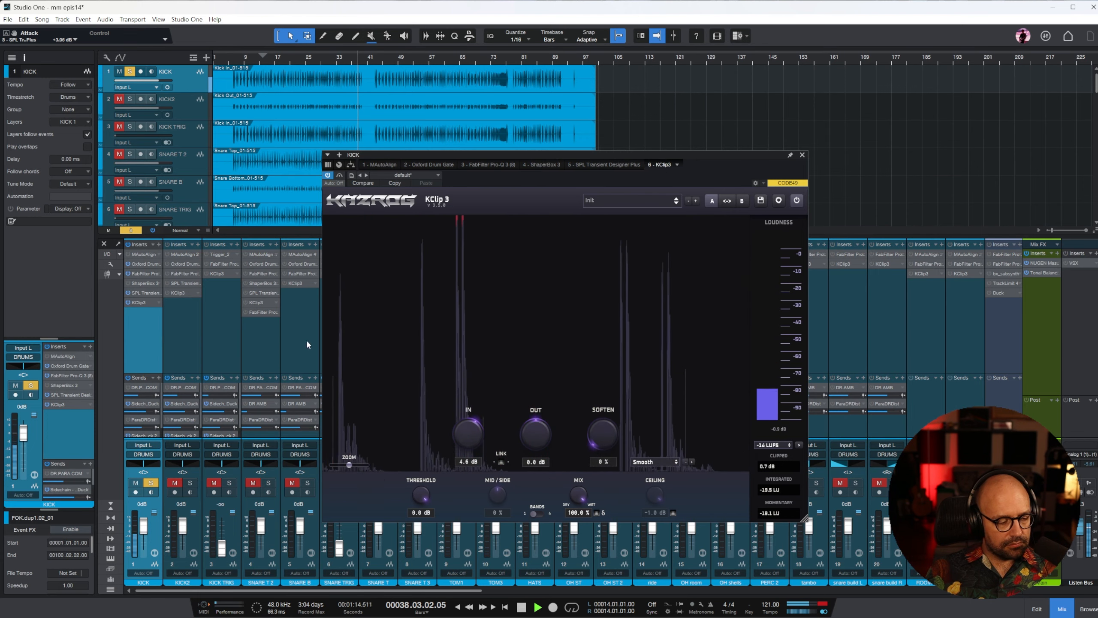
{"action": "left_click", "coordinate": [802, 155]}
{"action": "key", "text": "space"}
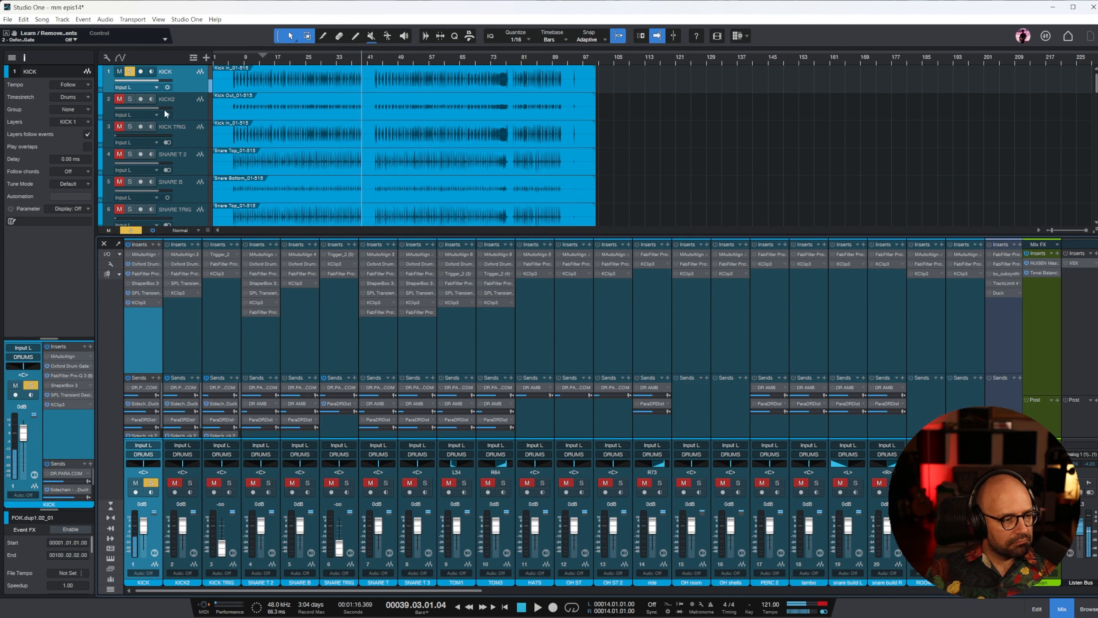
Step: Audition KICK2 soloed from bar 12 with its volume raised to about +5.4 dB, then stop and clear the solo
{"action": "left_click", "coordinate": [235, 111]}
{"action": "key", "text": "s"}
{"action": "left_click", "coordinate": [255, 62]}
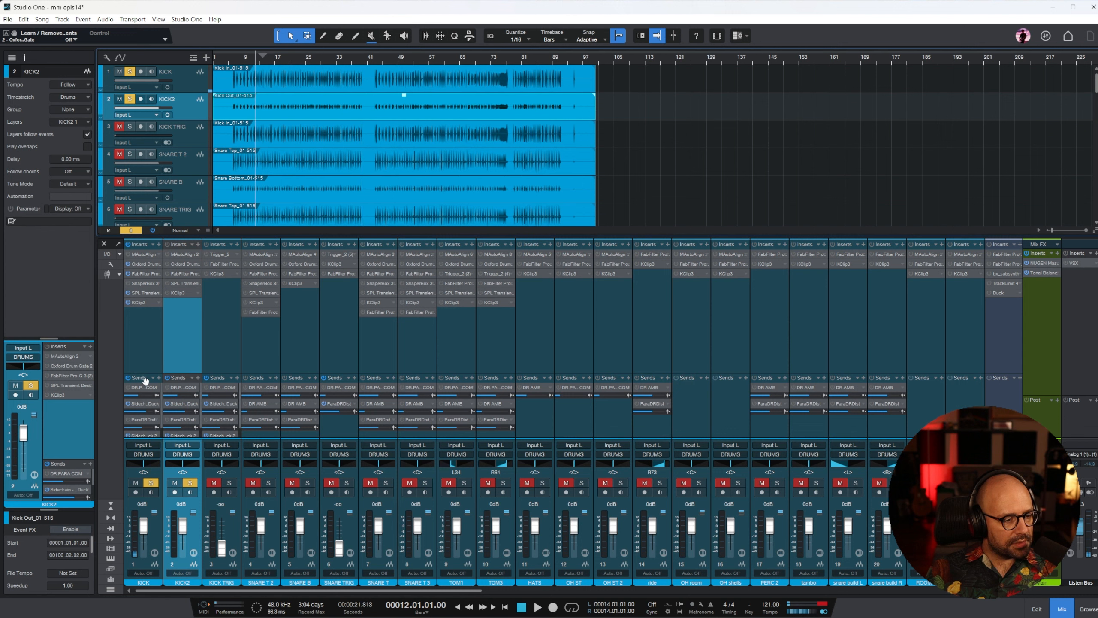
{"action": "left_click", "coordinate": [150, 484]}
{"action": "key", "text": "space"}
{"action": "left_click_drag", "start_coordinate": [182, 526], "coordinate": [182, 522]}
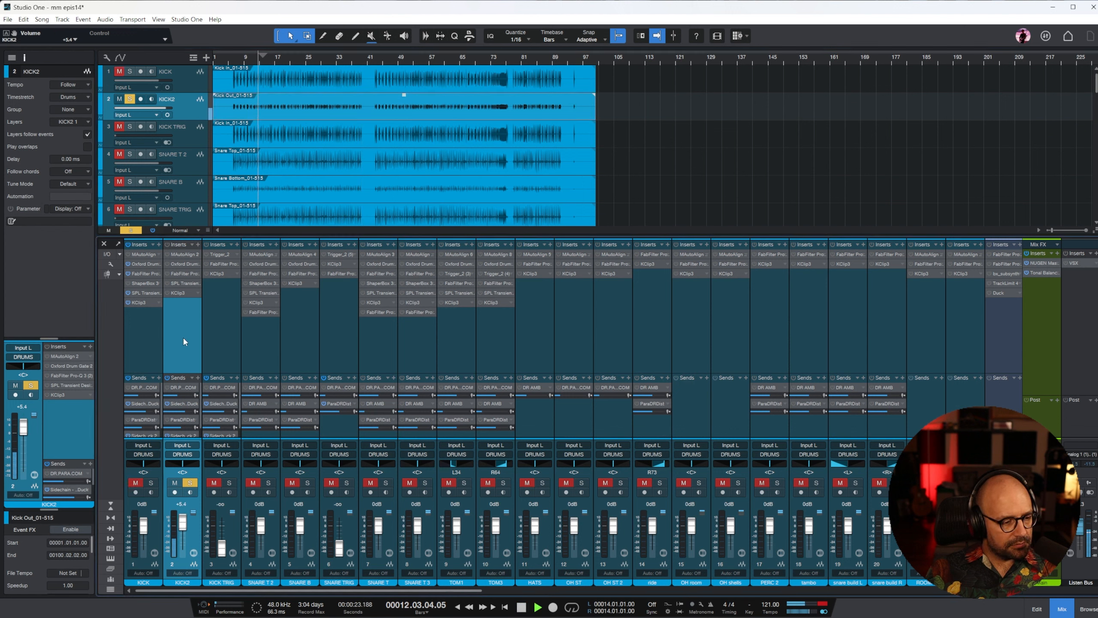
{"action": "key", "text": "space"}
{"action": "left_click", "coordinate": [190, 482]}
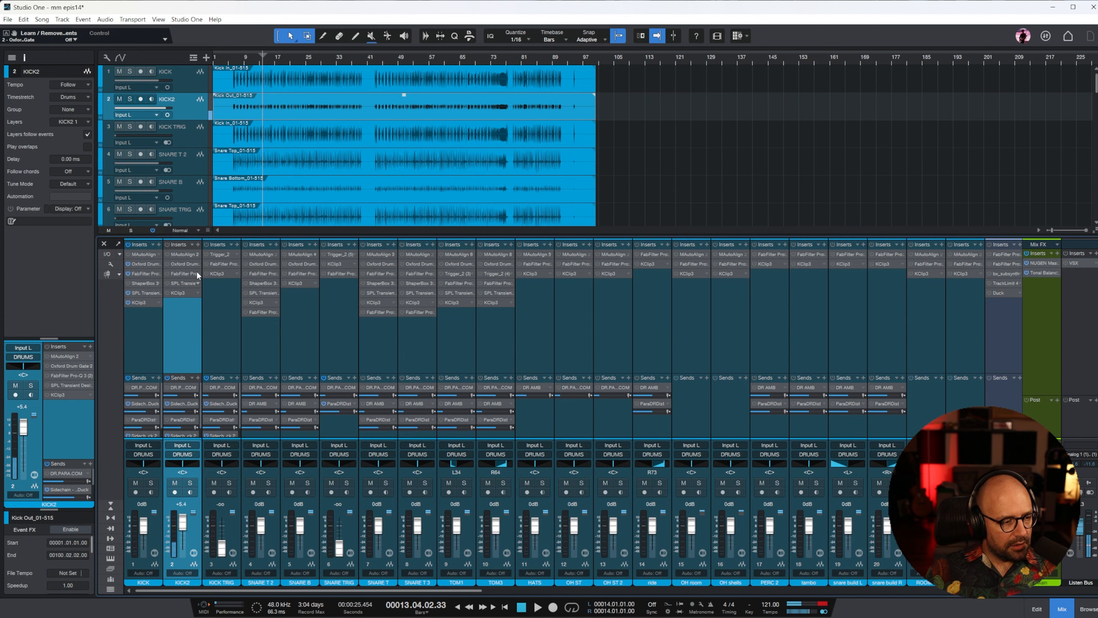
Step: Remove the KICK2 track from the song, select KICK and place the playback cursor at bar 8
{"action": "right_click", "coordinate": [190, 108]}
{"action": "left_click", "coordinate": [223, 155]}
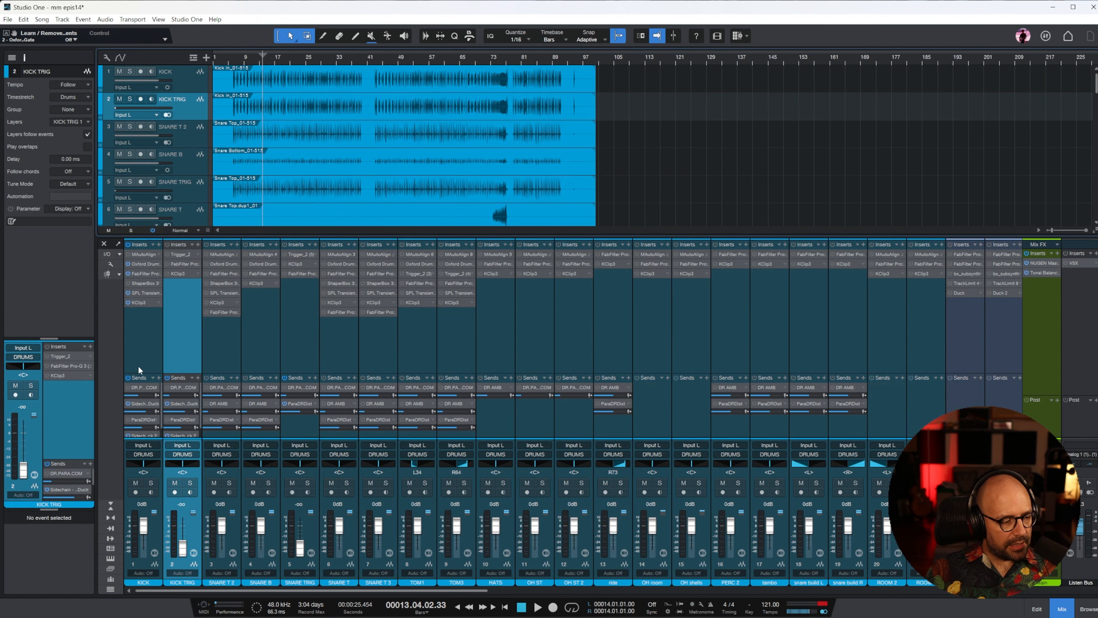
{"action": "left_click", "coordinate": [139, 370]}
{"action": "left_click", "coordinate": [242, 61]}
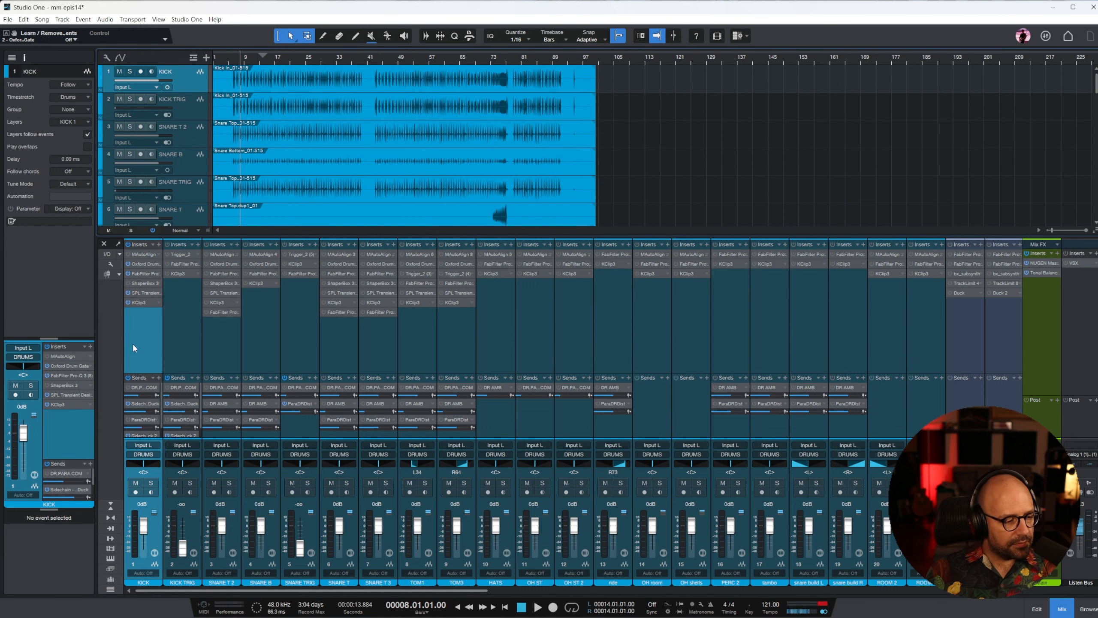
Step: Enlarge the mixer's sends area, look over the effects channels and activate the KICK channel's DR.PARA.COM send
{"action": "left_click_drag", "start_coordinate": [145, 371], "coordinate": [145, 357]}
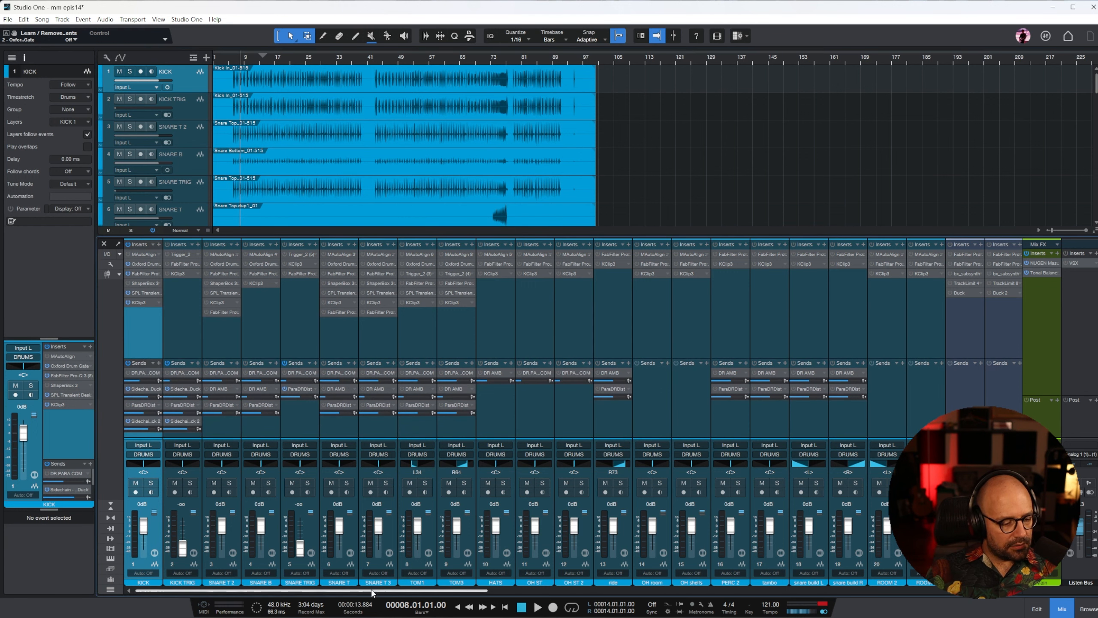
{"action": "scroll", "coordinate": [418, 336], "scroll_direction": "right", "scroll_amount": 10}
{"action": "left_click", "coordinate": [419, 336]}
{"action": "left_click", "coordinate": [736, 324], "text": "shift"}
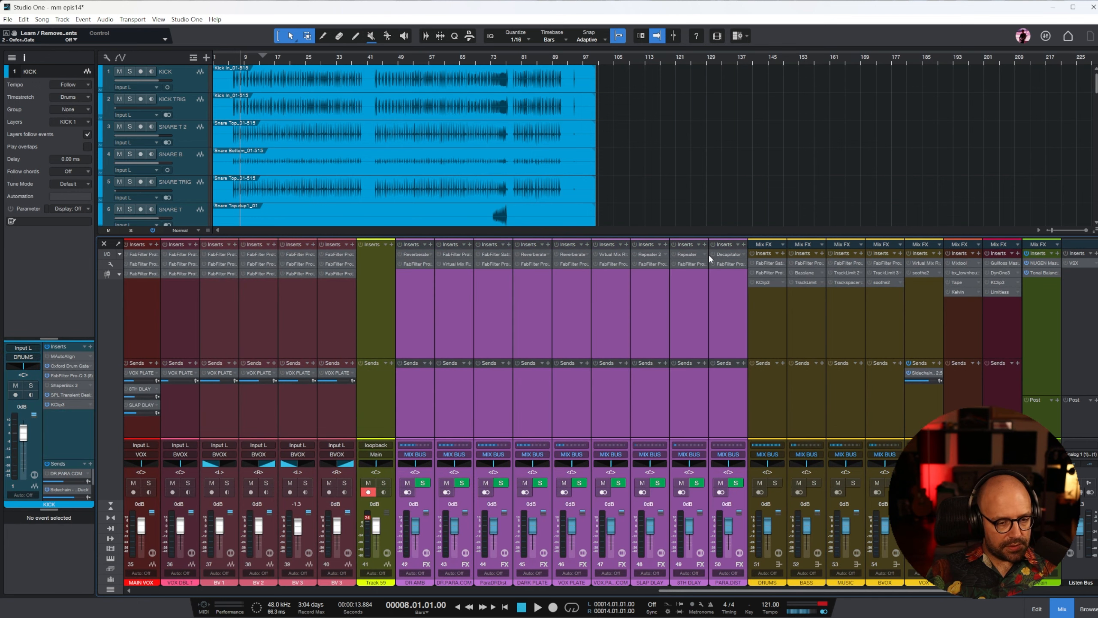
{"action": "left_click_drag", "start_coordinate": [750, 592], "coordinate": [227, 592]}
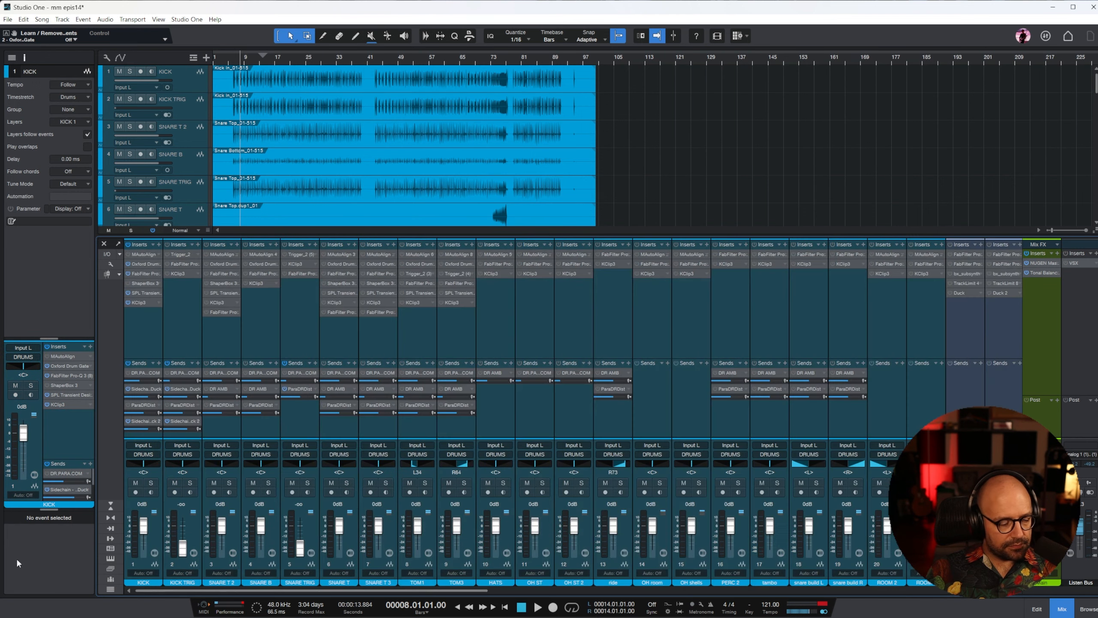
{"action": "left_click", "coordinate": [139, 338]}
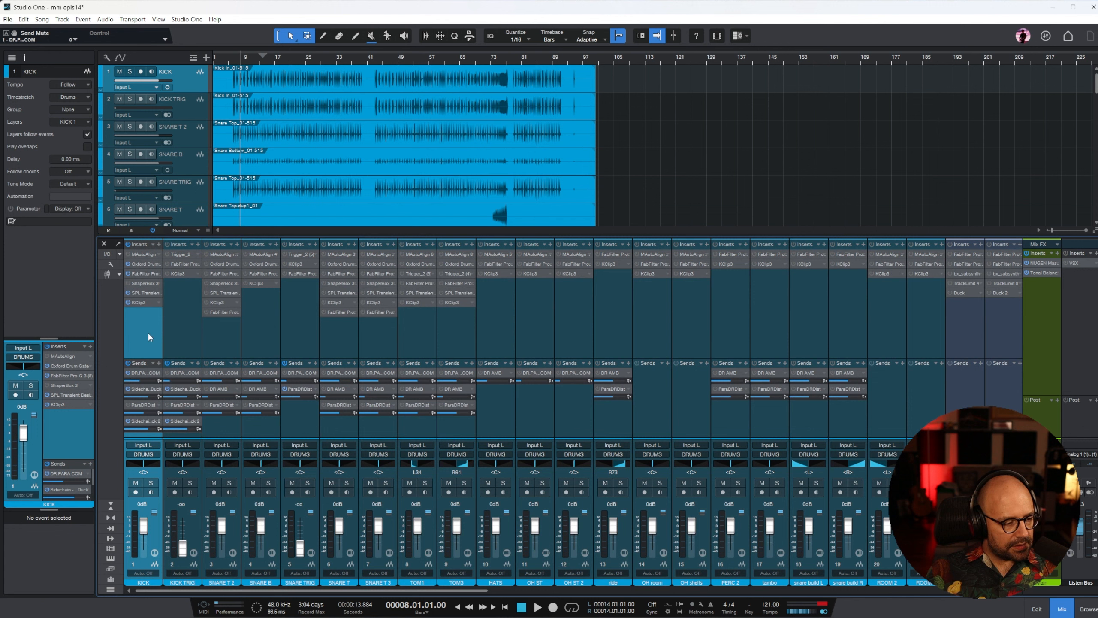
Step: Play KICK soloed from bar 8, set its volume to -0.8 dB and select KICK TRIG
{"action": "key", "text": "space"}
{"action": "left_click", "coordinate": [151, 483]}
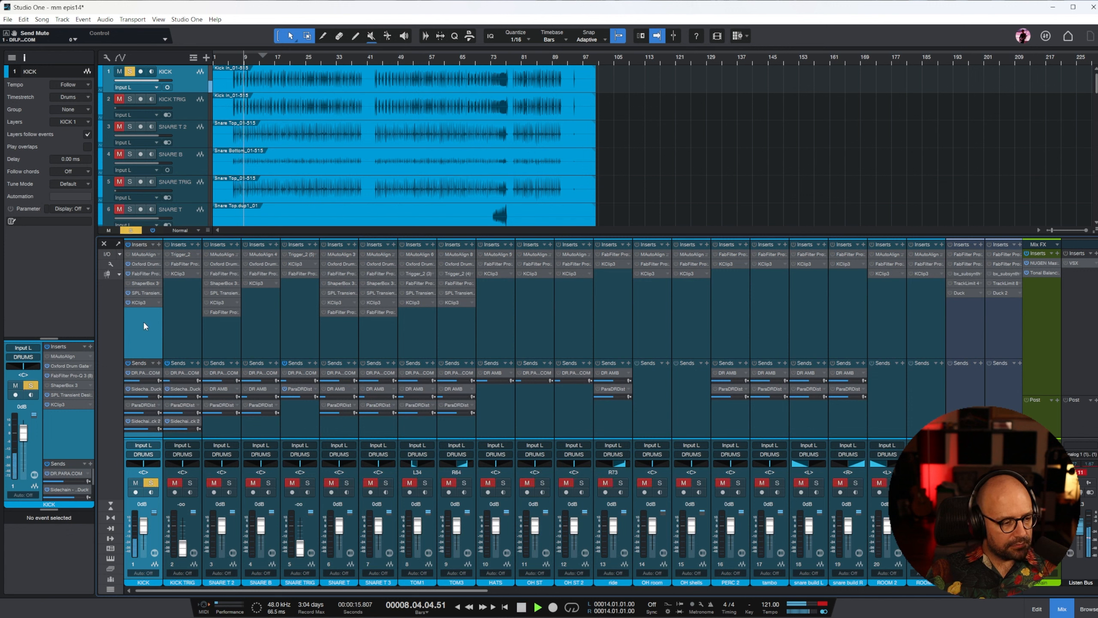
{"action": "left_click_drag", "start_coordinate": [144, 524], "coordinate": [145, 525]}
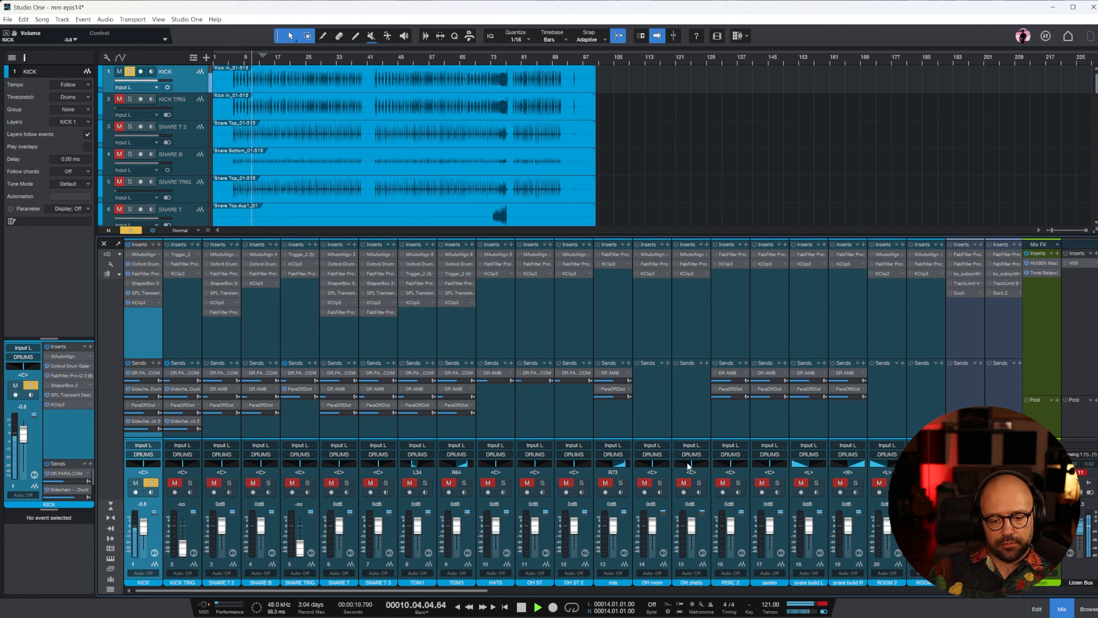
{"action": "left_click", "coordinate": [197, 314]}
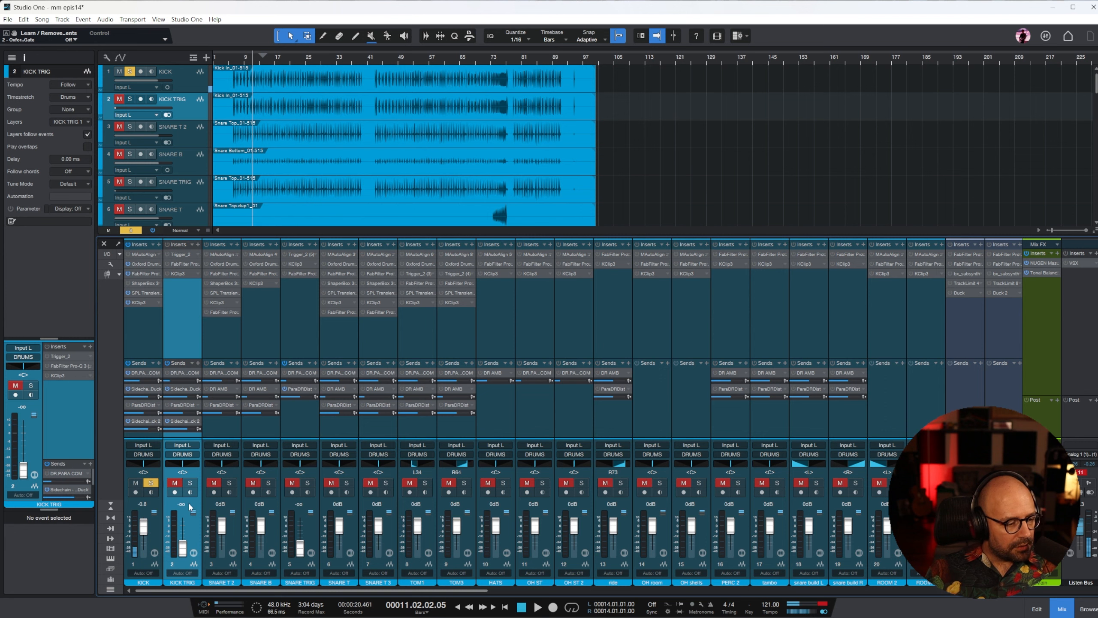
Step: Solo SNARE T 2 alone, make its track taller in the arrangement and start playback
{"action": "left_click", "coordinate": [221, 357]}
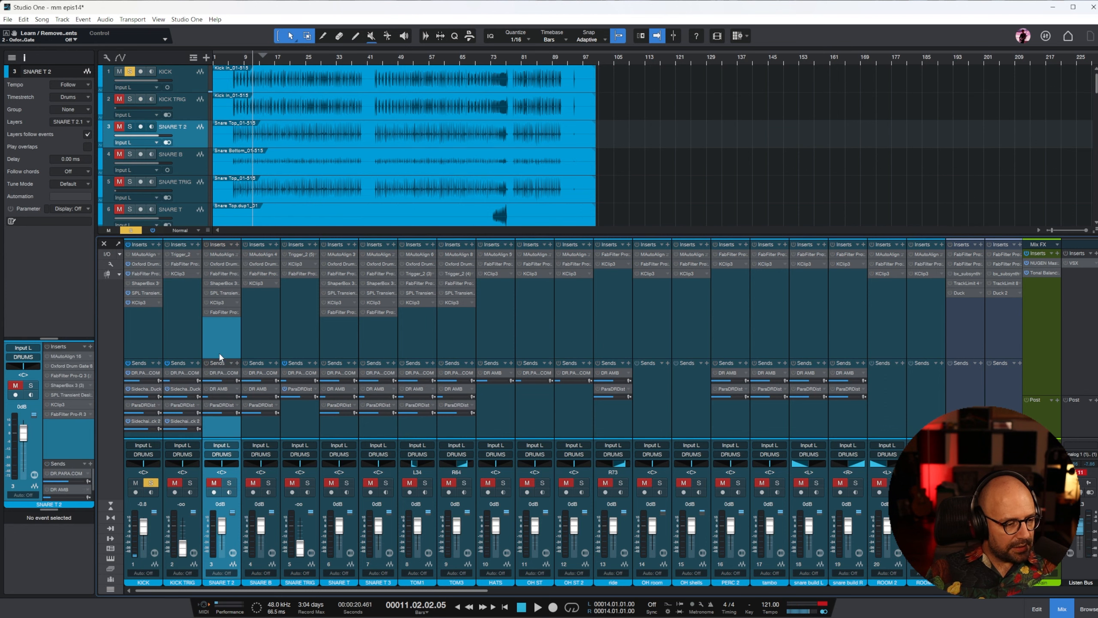
{"action": "left_click", "coordinate": [229, 482]}
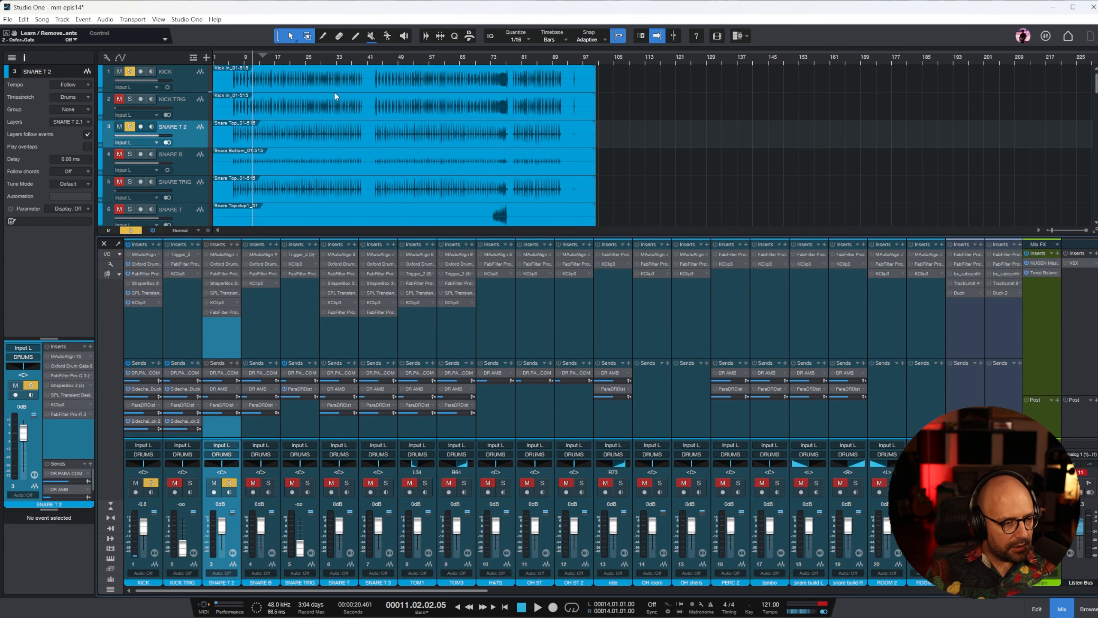
{"action": "left_click_drag", "start_coordinate": [202, 151], "coordinate": [203, 168]}
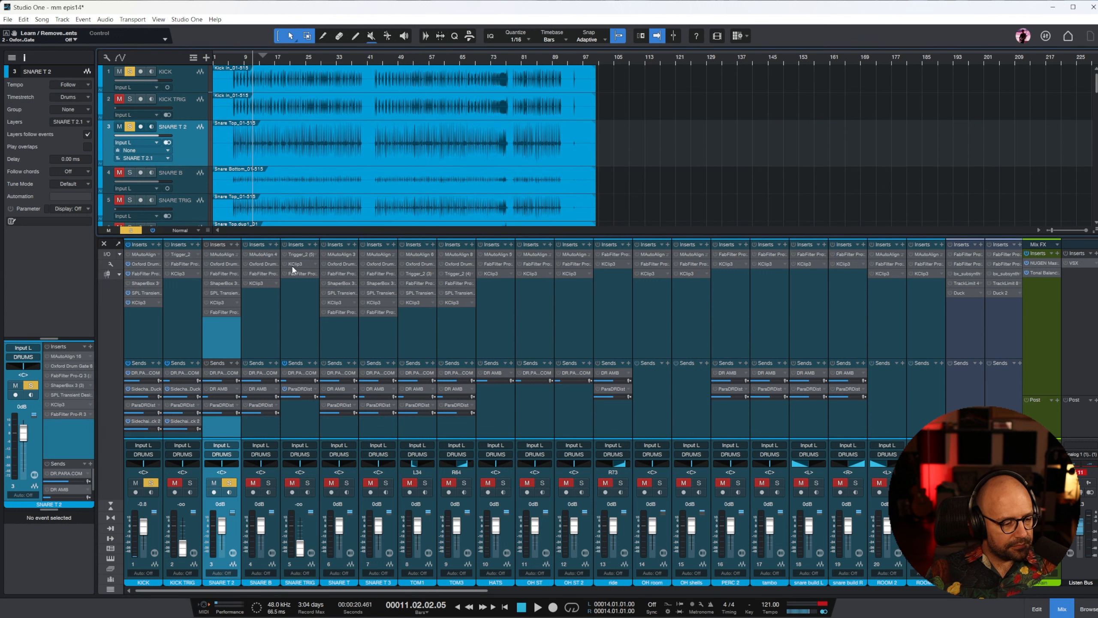
{"action": "left_click", "coordinate": [159, 481]}
{"action": "left_click", "coordinate": [152, 483]}
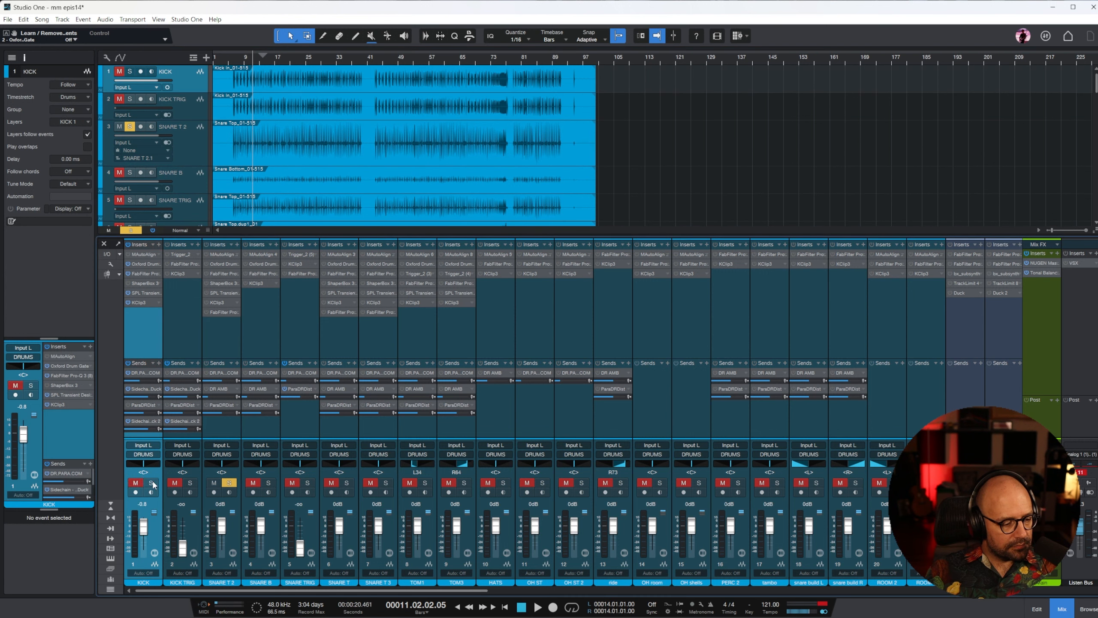
{"action": "key", "text": "Down"}
{"action": "key", "text": "Down"}
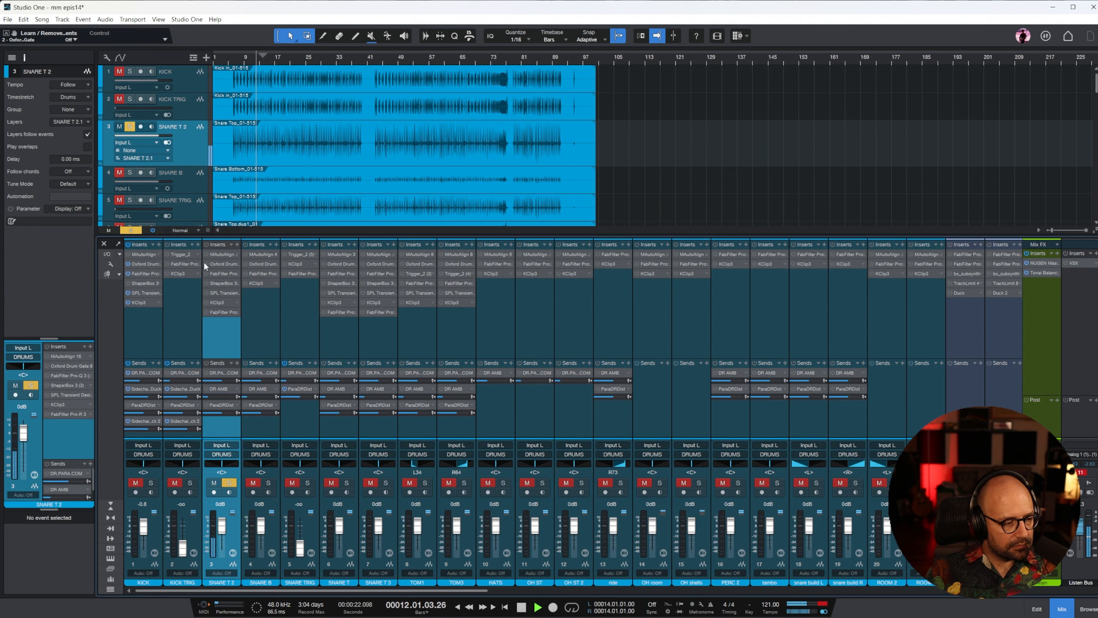
Step: Enable SNARE T 2's Oxford Drum Gate, lower its match threshold, and set loud levelling to 87.3% and soft levelling to about 70%
{"action": "left_click", "coordinate": [230, 264]}
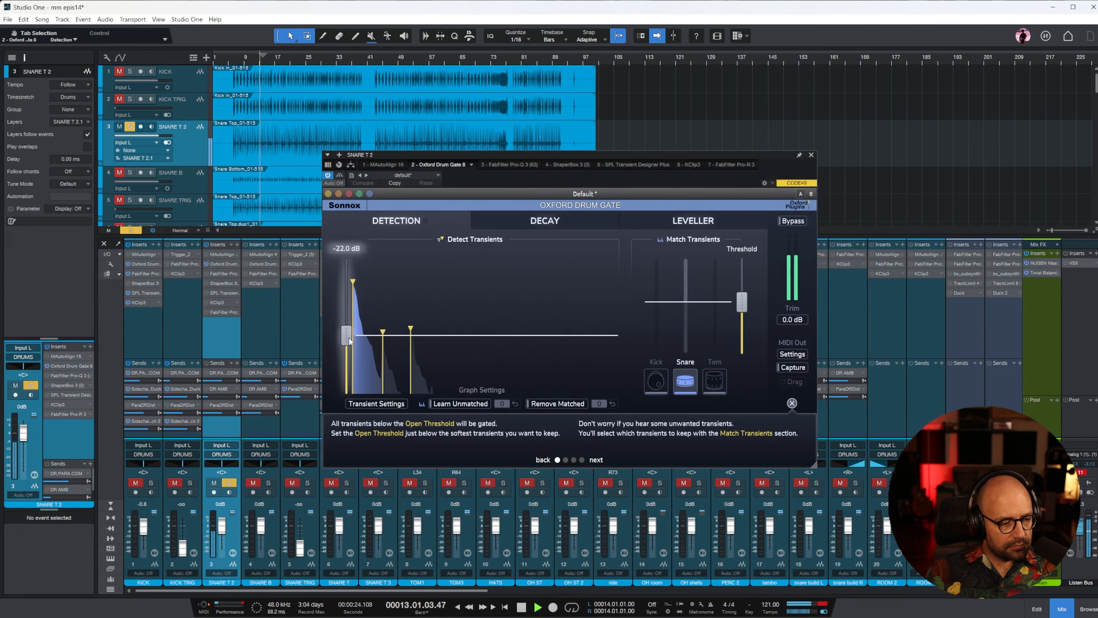
{"action": "mouse_move", "coordinate": [742, 303]}
{"action": "left_mouse_down"}
{"action": "mouse_move", "coordinate": [742, 288]}
{"action": "mouse_move", "coordinate": [742, 313]}
{"action": "left_mouse_up"}
{"action": "left_click", "coordinate": [693, 220]}
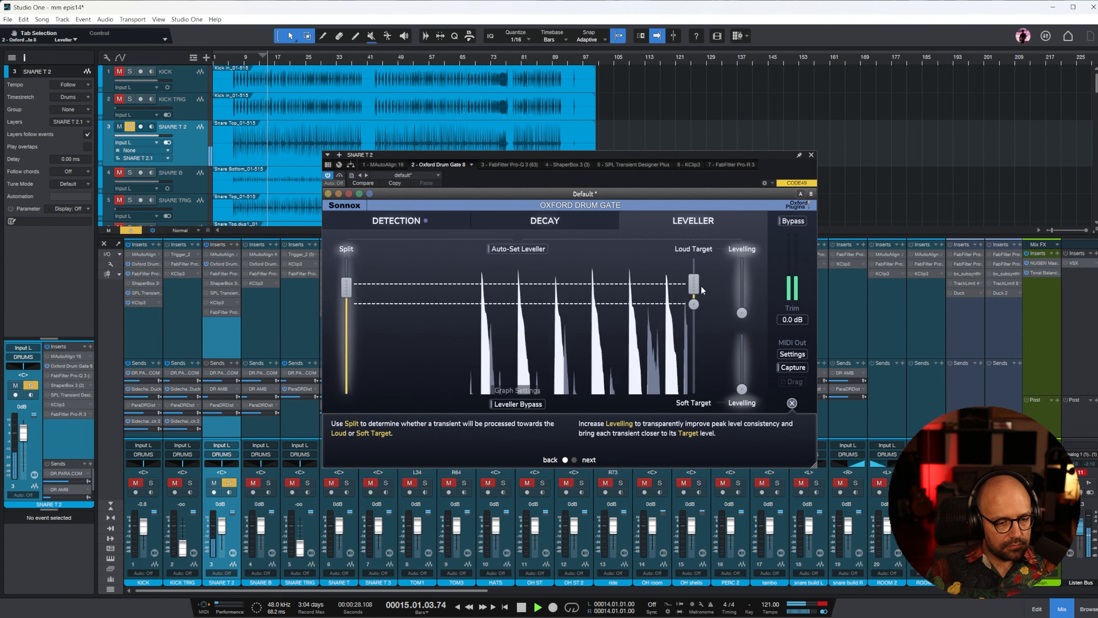
{"action": "left_click_drag", "start_coordinate": [694, 287], "coordinate": [742, 268]}
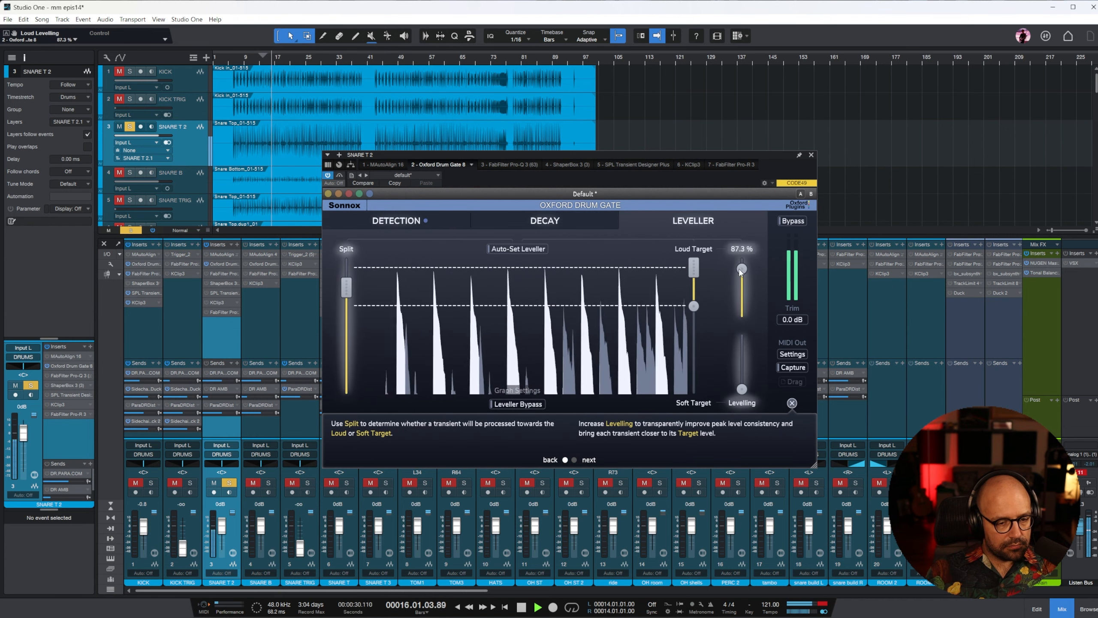
{"action": "left_click_drag", "start_coordinate": [744, 388], "coordinate": [742, 355]}
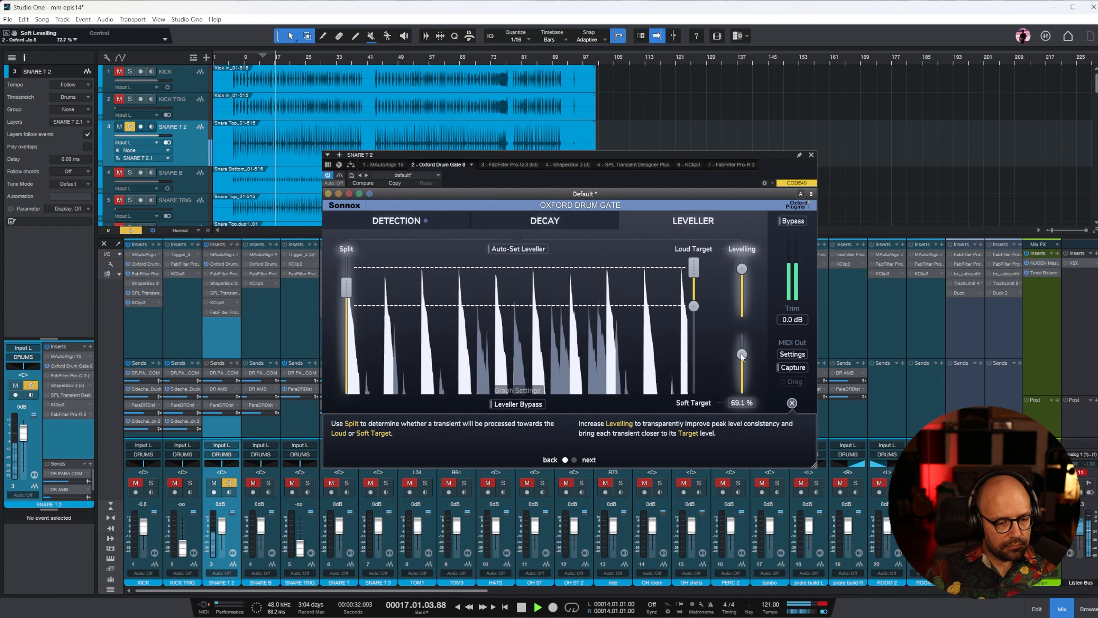
Step: Extend the snare gate's resonant decay around 200 Hz, with the band's lower cut-off at about 90 Hz
{"action": "left_click", "coordinate": [428, 222]}
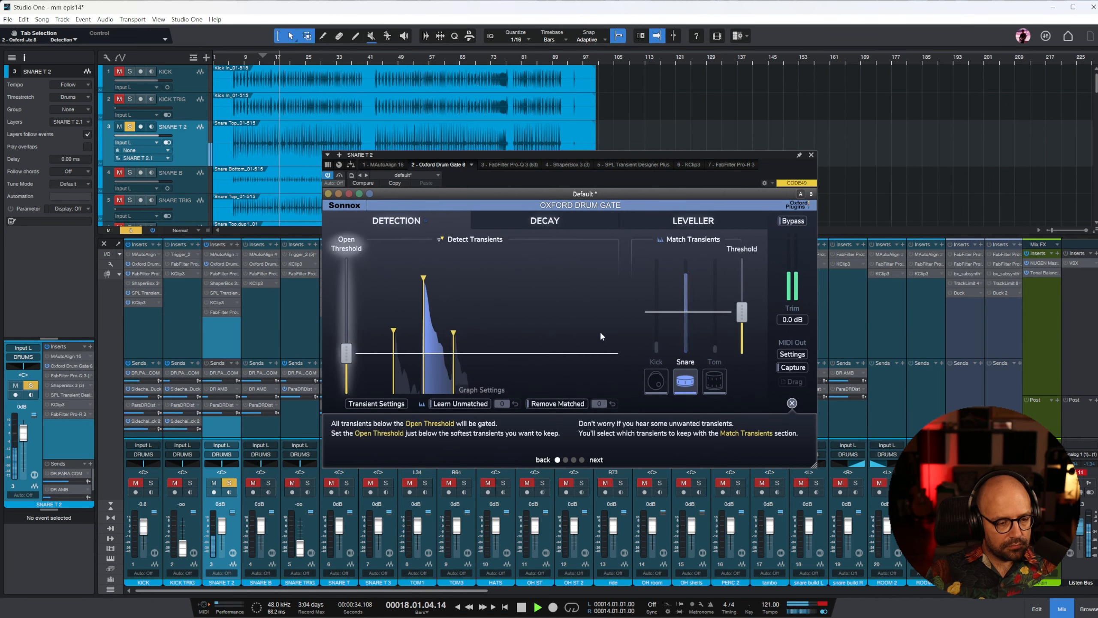
{"action": "left_click", "coordinate": [543, 224]}
{"action": "left_click_drag", "start_coordinate": [483, 344], "coordinate": [494, 322]}
{"action": "left_click_drag", "start_coordinate": [429, 354], "coordinate": [464, 354]}
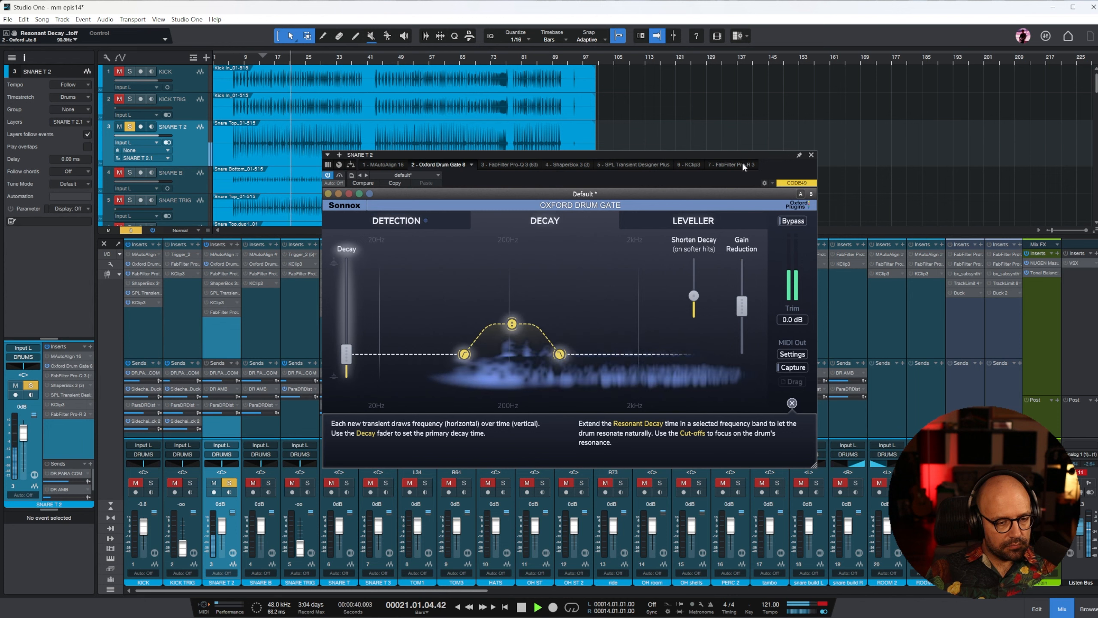
Step: Enable Pro-Q 3 on SNARE T 2 and add a cut of about 3 dB near 641 Hz
{"action": "left_click", "coordinate": [516, 165]}
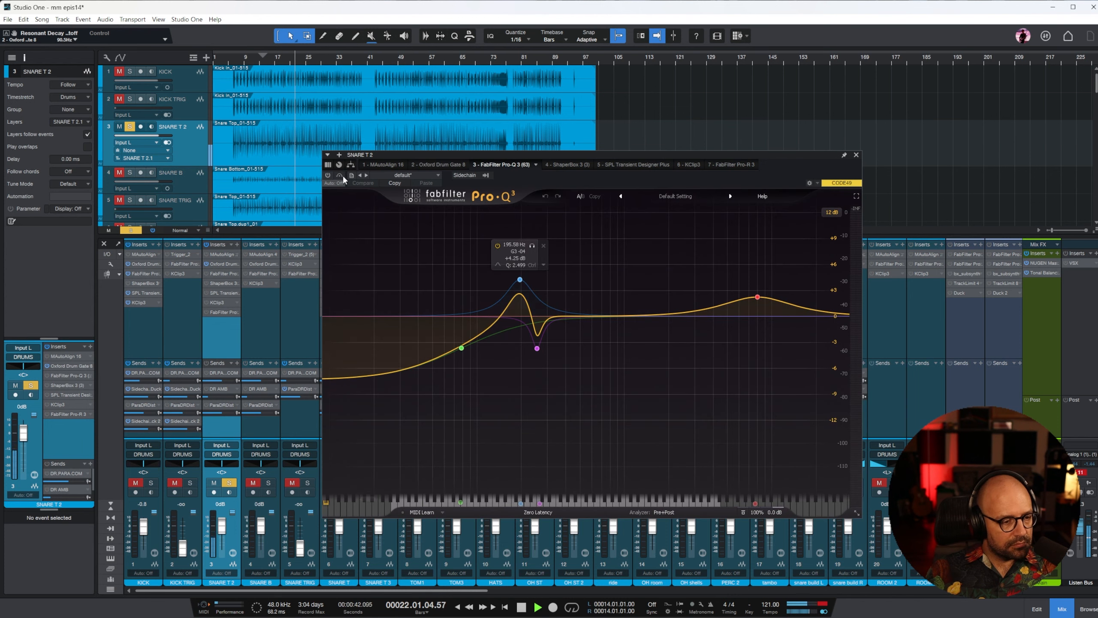
{"action": "left_click", "coordinate": [329, 175]}
{"action": "left_click", "coordinate": [600, 290]}
{"action": "left_click_drag", "start_coordinate": [601, 290], "coordinate": [596, 342]}
{"action": "scroll", "coordinate": [597, 359], "scroll_direction": "up", "scroll_amount": 5}
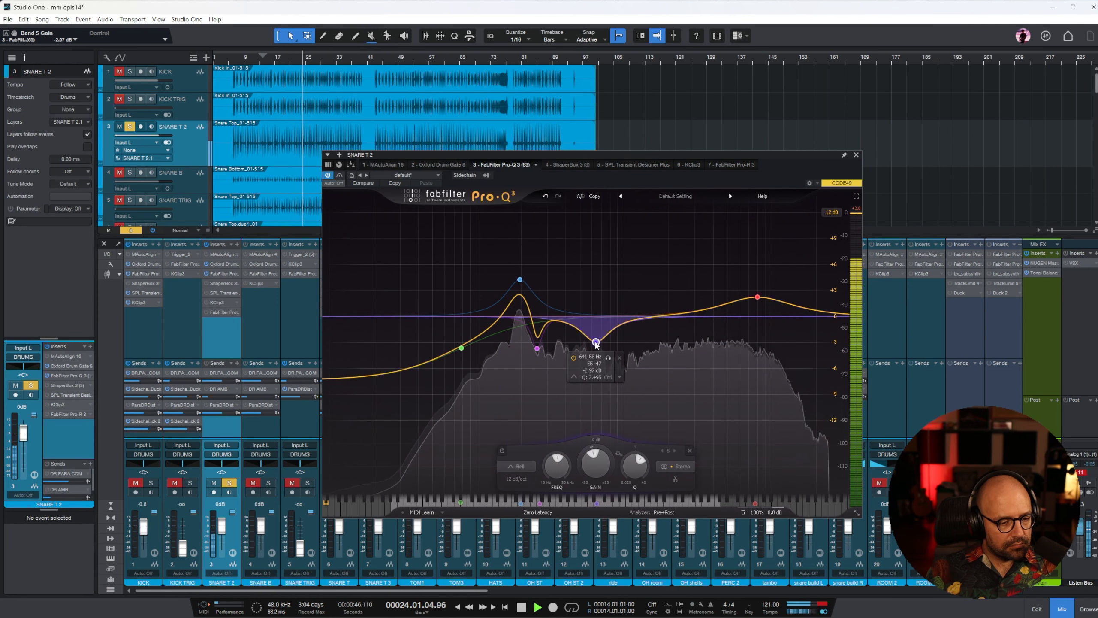
Step: Enable SPL Transient Designer Plus and KClip 3 on SNARE T 2, and adjust the clipper's input gain
{"action": "left_click", "coordinate": [565, 164]}
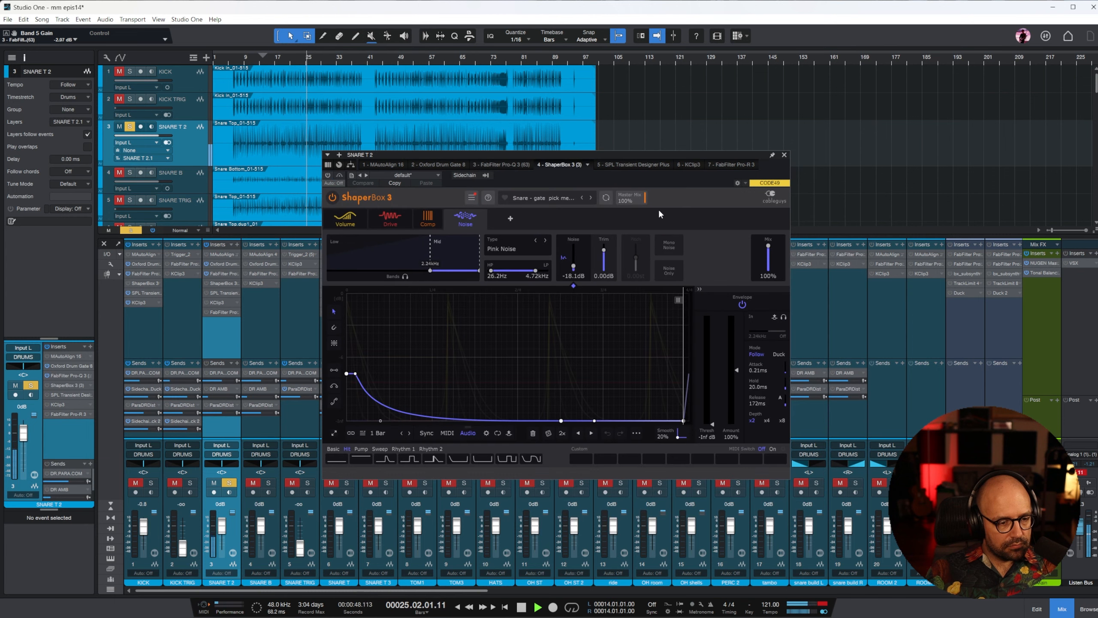
{"action": "left_click", "coordinate": [628, 165]}
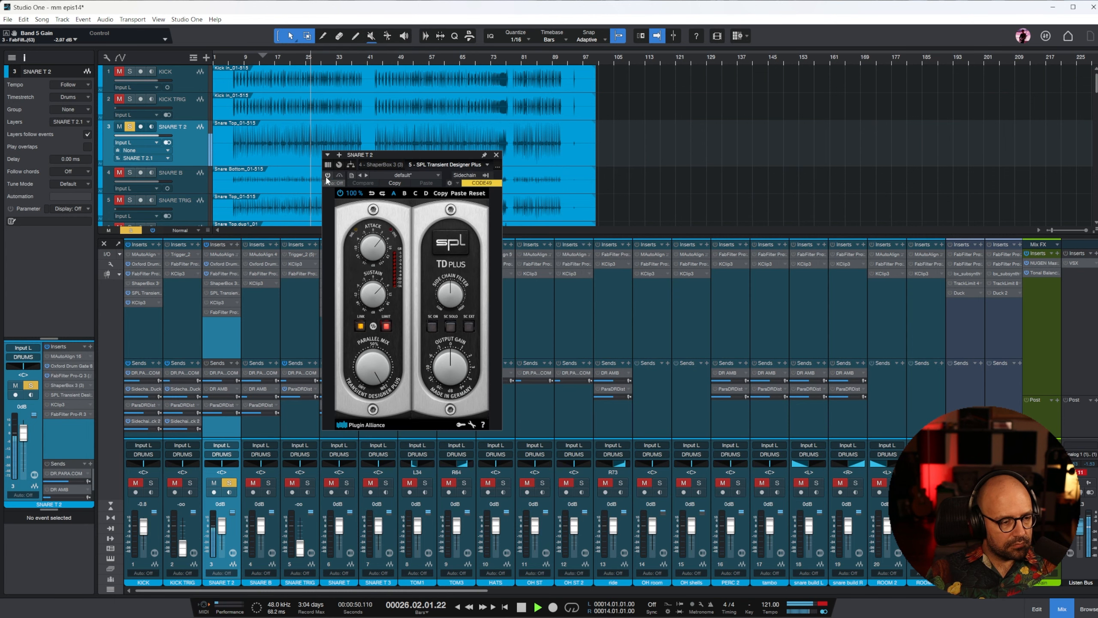
{"action": "left_click", "coordinate": [221, 305]}
{"action": "left_click_drag", "start_coordinate": [478, 409], "coordinate": [480, 407]}
{"action": "left_click", "coordinate": [802, 155]}
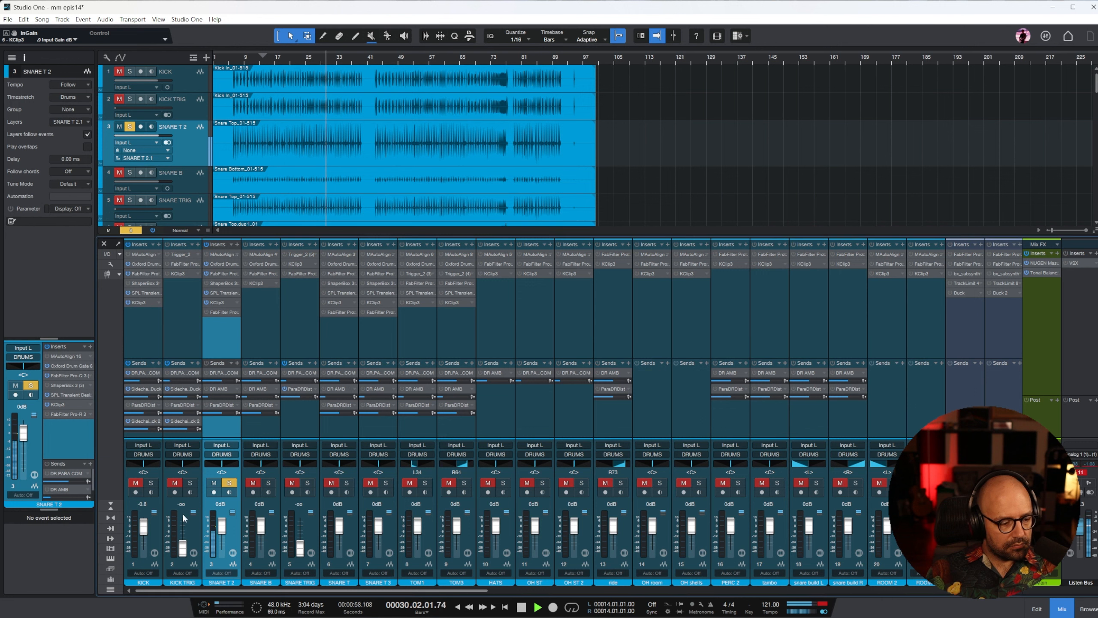
Step: Briefly compare KICK with SNARE T 2, then clear their solos and solo SNARE B
{"action": "left_click", "coordinate": [151, 483]}
{"action": "left_click", "coordinate": [151, 482]}
{"action": "left_click", "coordinate": [229, 482]}
{"action": "left_click", "coordinate": [268, 482]}
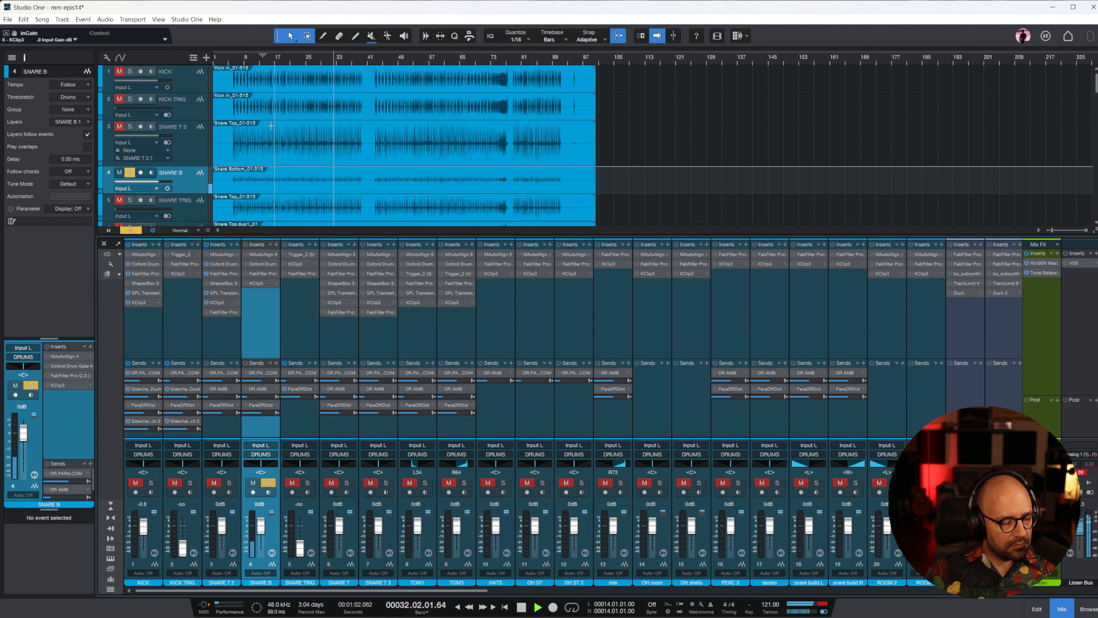
Step: Enlarge the SNARE B track's height and raise the volume of its Snare Bottom event
{"action": "left_click_drag", "start_coordinate": [198, 197], "coordinate": [199, 221]}
{"action": "left_click", "coordinate": [416, 208]}
{"action": "left_click_drag", "start_coordinate": [403, 169], "coordinate": [405, 154]}
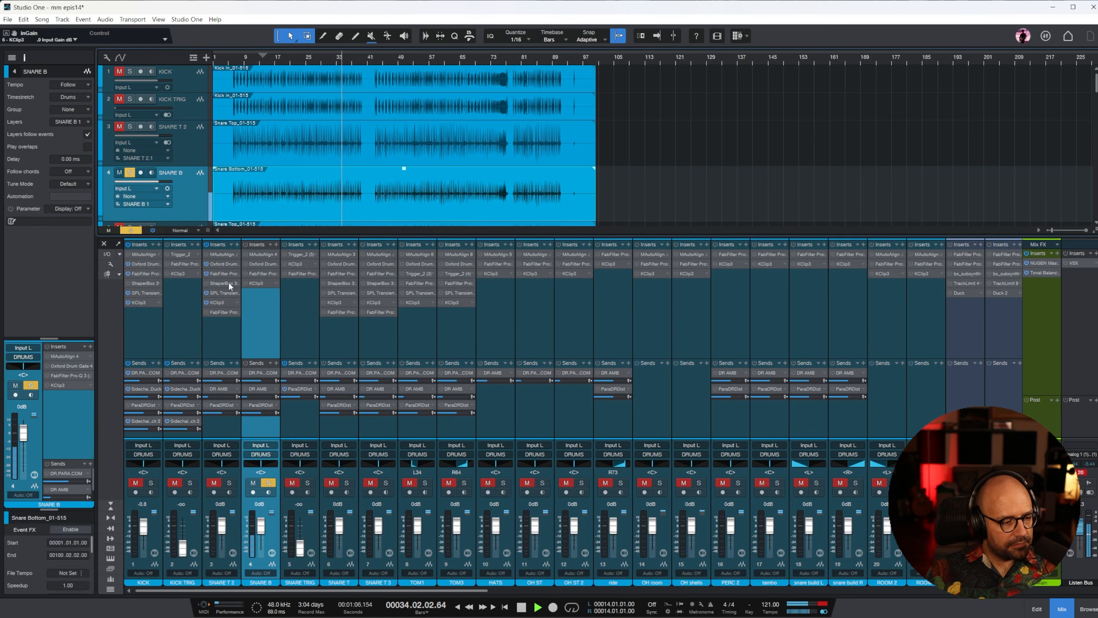
Step: Enable Pro-Q 3 and KClip 3 on SNARE B, and set the clipper's input gain to 4.4 dB
{"action": "left_click", "coordinate": [245, 273]}
{"action": "left_click", "coordinate": [245, 284]}
{"action": "double_click", "coordinate": [260, 283]}
{"action": "left_click_drag", "start_coordinate": [517, 495], "coordinate": [493, 469]}
Step: Enable the drum parallel compression and DR AMB sends on SNARE B and SNARE T 2, and close the clipper window
{"action": "left_click", "coordinate": [244, 372]}
{"action": "left_click", "coordinate": [245, 388]}
{"action": "left_click_drag", "start_coordinate": [255, 395], "coordinate": [209, 383]}
{"action": "left_click", "coordinate": [207, 372]}
{"action": "left_click", "coordinate": [207, 388]}
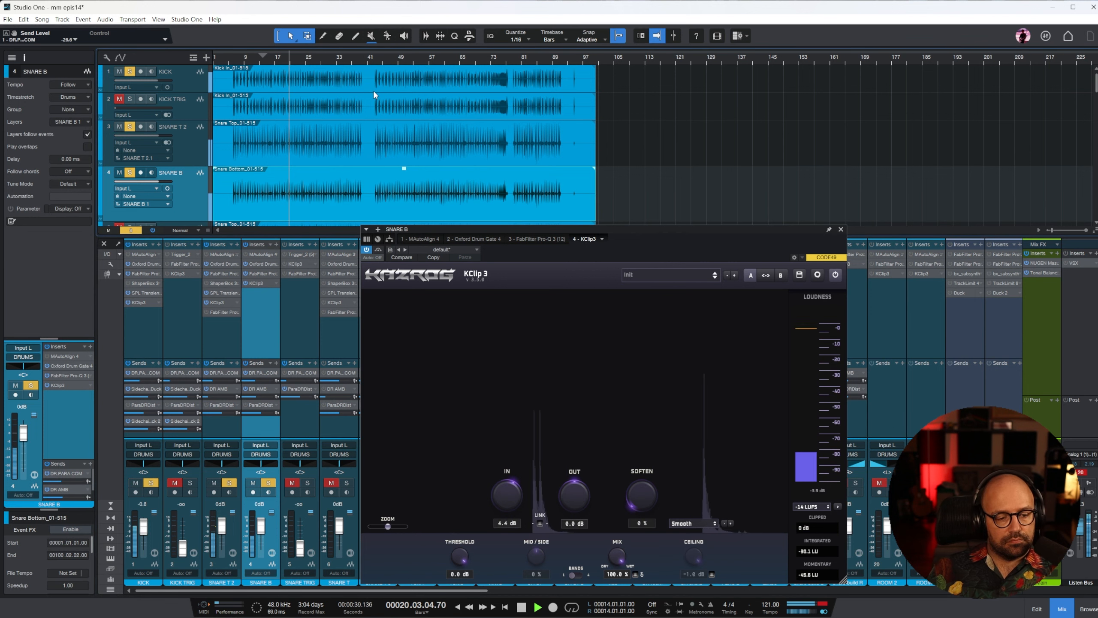
{"action": "left_click", "coordinate": [841, 228]}
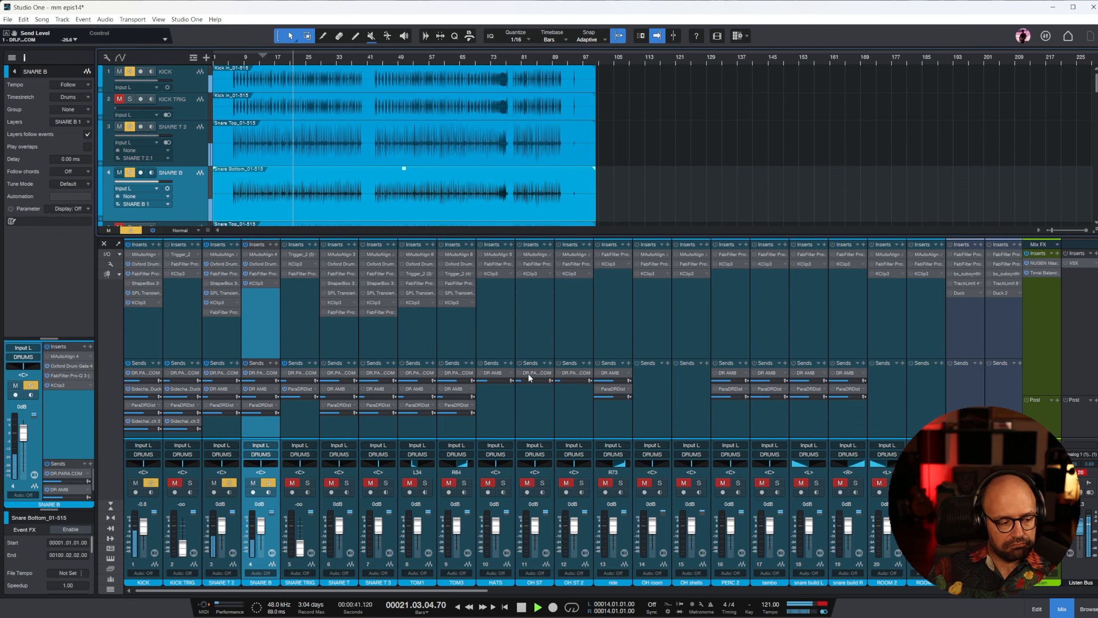
Step: Select the SNARE TRIG channel and clear the solos on SNARE B, SNARE T 2 and KICK
{"action": "left_click", "coordinate": [311, 308]}
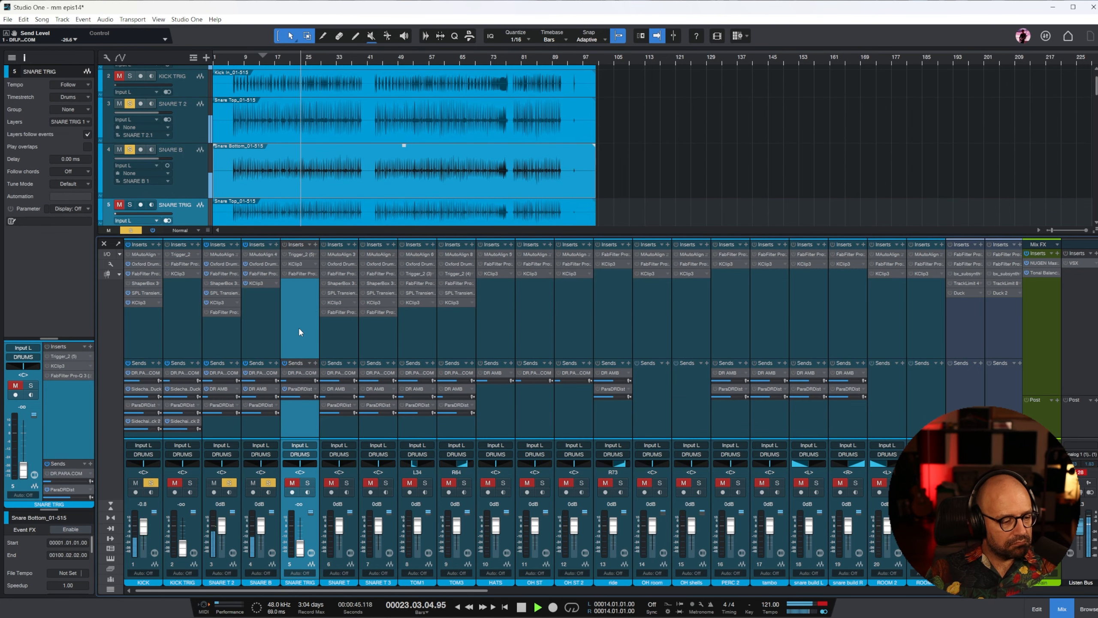
{"action": "left_click", "coordinate": [268, 482]}
{"action": "left_click", "coordinate": [253, 482]}
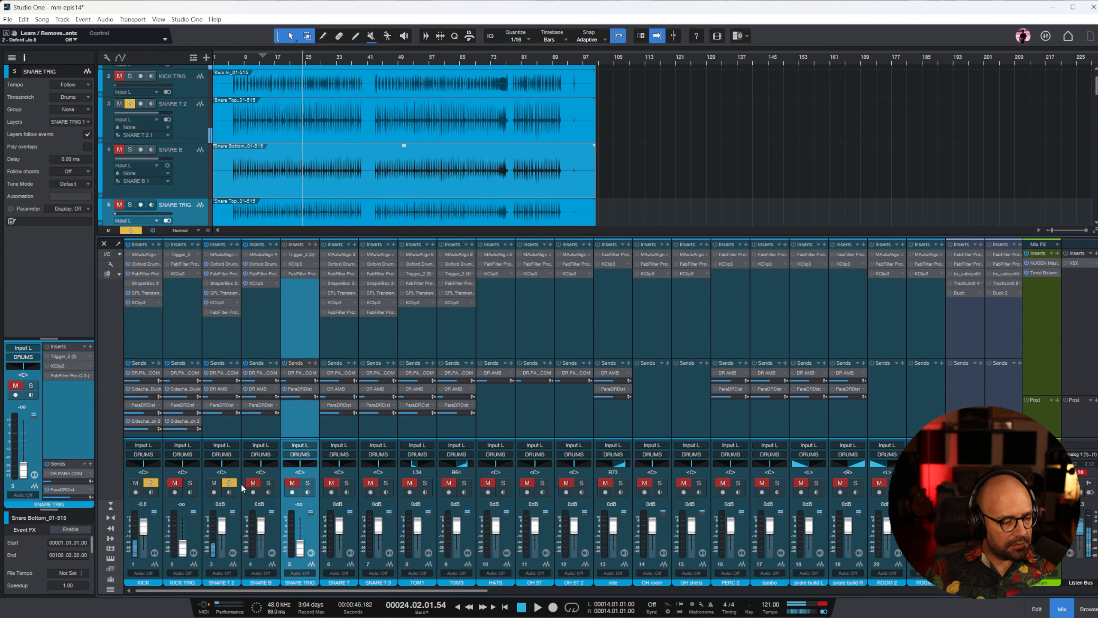
{"action": "left_click", "coordinate": [154, 482]}
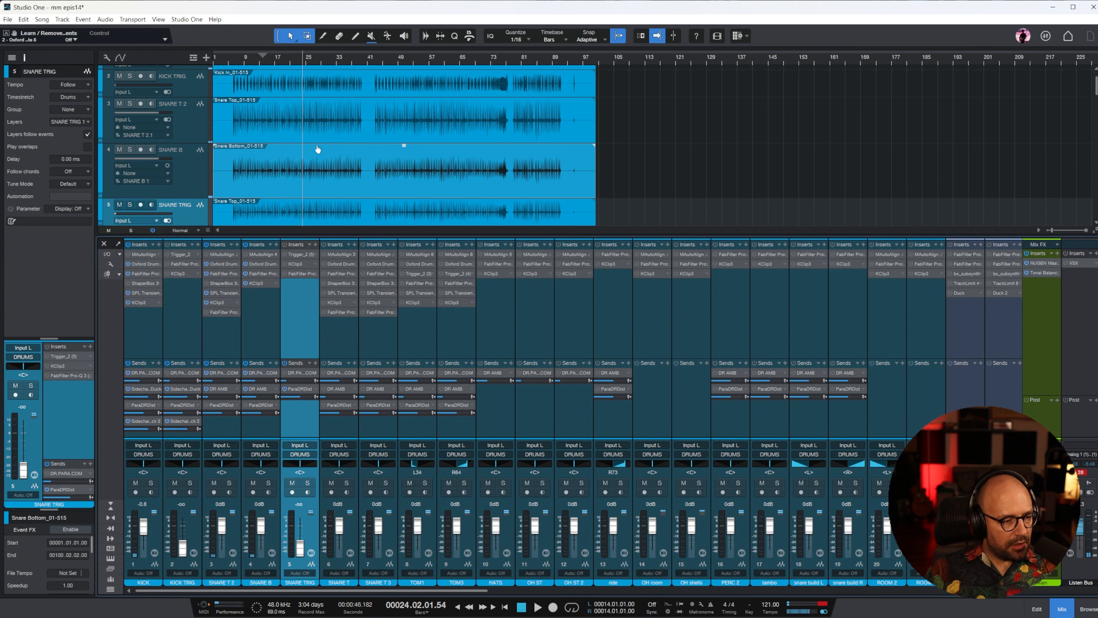
Step: Solo SNARE TRIG with its inserts enabled, reset its fader to 0 dB and enlarge its track height
{"action": "scroll", "coordinate": [325, 141], "scroll_direction": "down", "scroll_amount": 2}
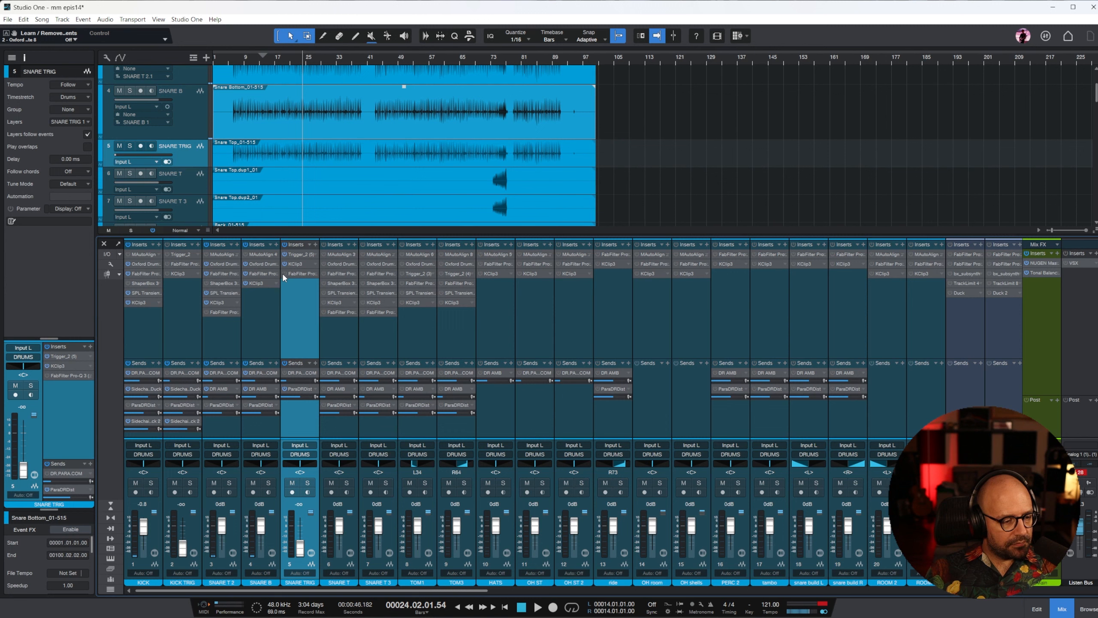
{"action": "left_click", "coordinate": [308, 482]}
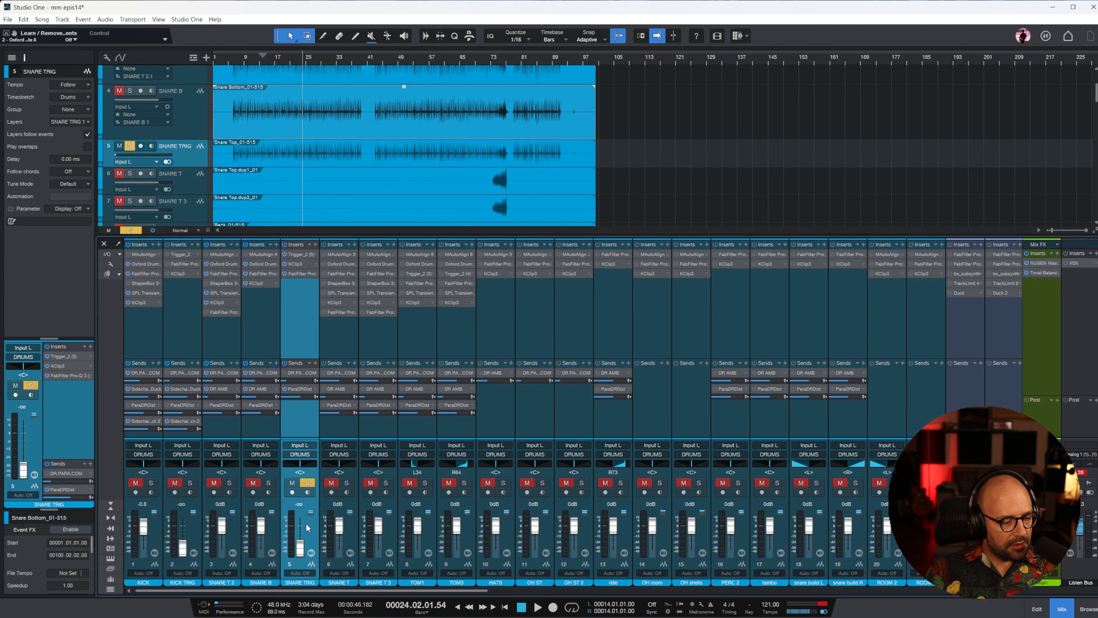
{"action": "left_click", "coordinate": [300, 549], "text": "alt"}
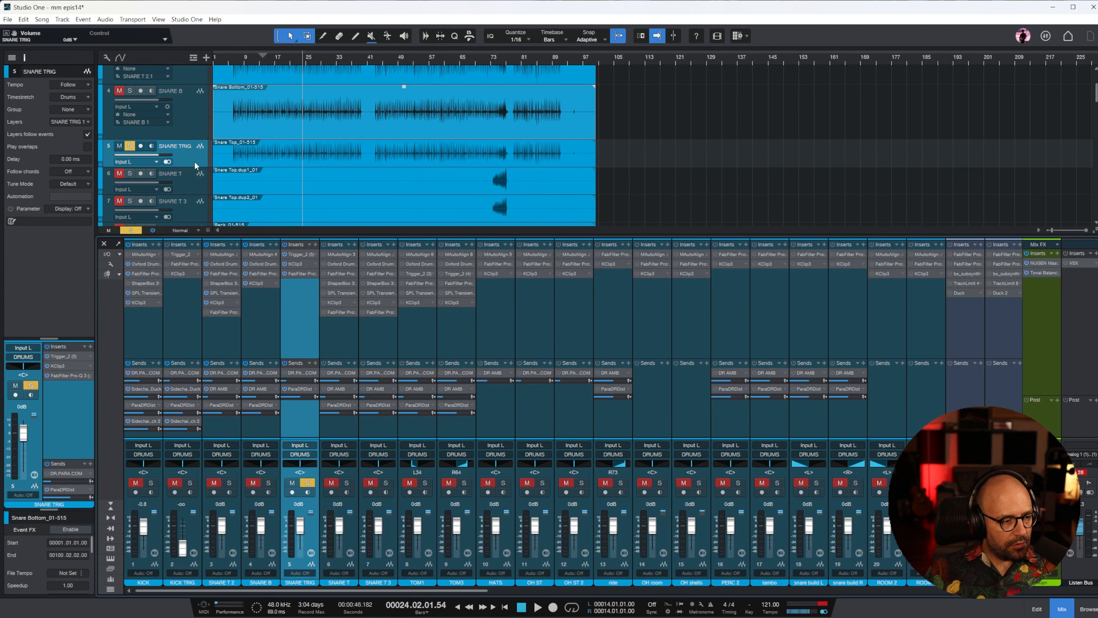
{"action": "left_click_drag", "start_coordinate": [195, 169], "coordinate": [195, 193]}
Step: In SNARE TRIG's Trigger 2, set Snr Top to about -8.8 dB, Snr Bottom to -23 dB and Close Room to -1.2 dB
{"action": "double_click", "coordinate": [299, 254]}
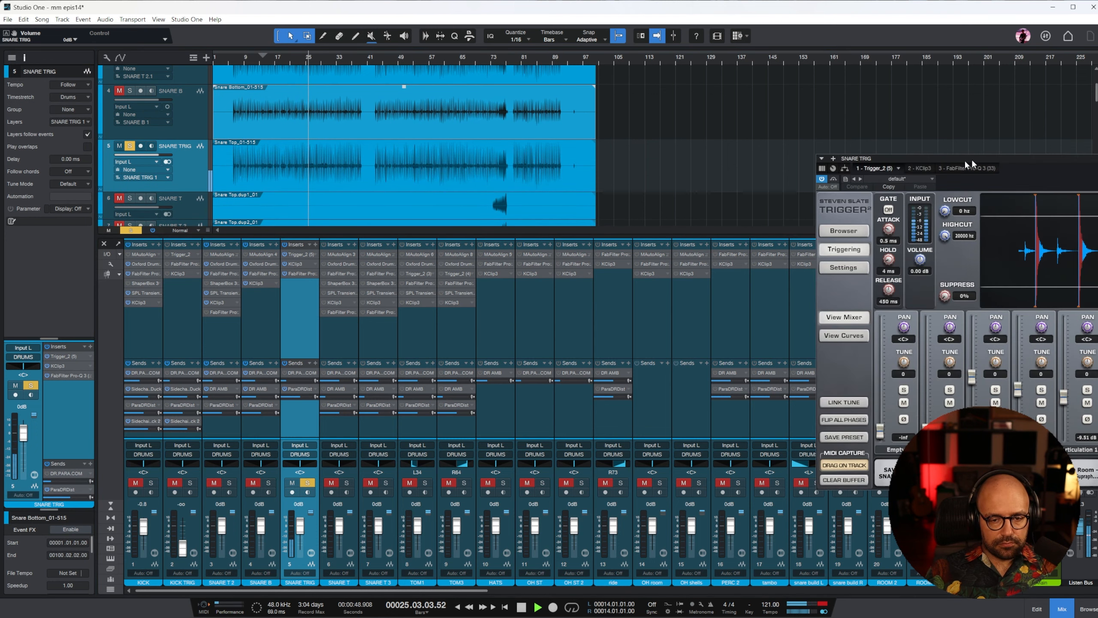
{"action": "left_click_drag", "start_coordinate": [975, 162], "coordinate": [636, 165]}
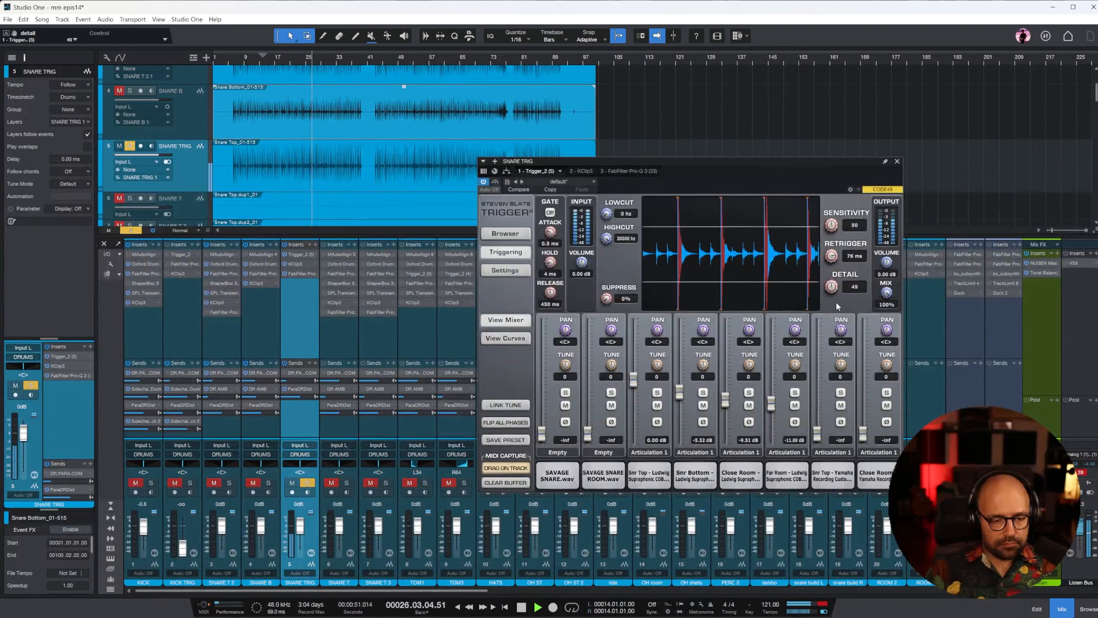
{"action": "left_click_drag", "start_coordinate": [634, 379], "coordinate": [632, 402]}
{"action": "mouse_move", "coordinate": [725, 401]}
{"action": "left_mouse_down"}
{"action": "mouse_move", "coordinate": [726, 374]}
{"action": "mouse_move", "coordinate": [680, 427]}
{"action": "left_mouse_up"}
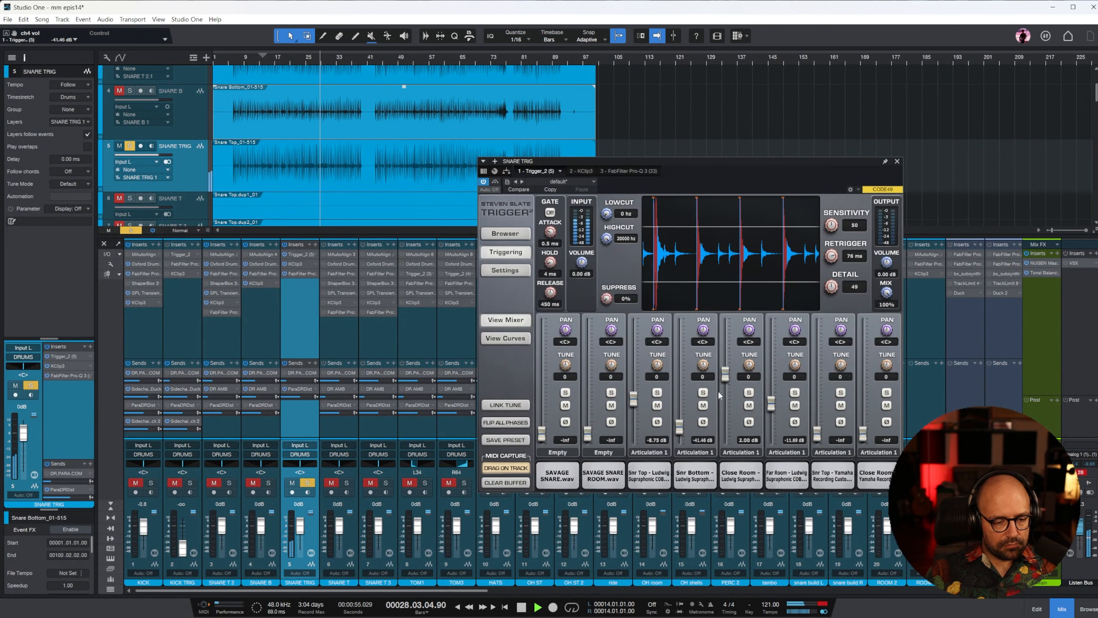
{"action": "left_click_drag", "start_coordinate": [726, 374], "coordinate": [725, 383]}
{"action": "left_click_drag", "start_coordinate": [679, 427], "coordinate": [679, 417]}
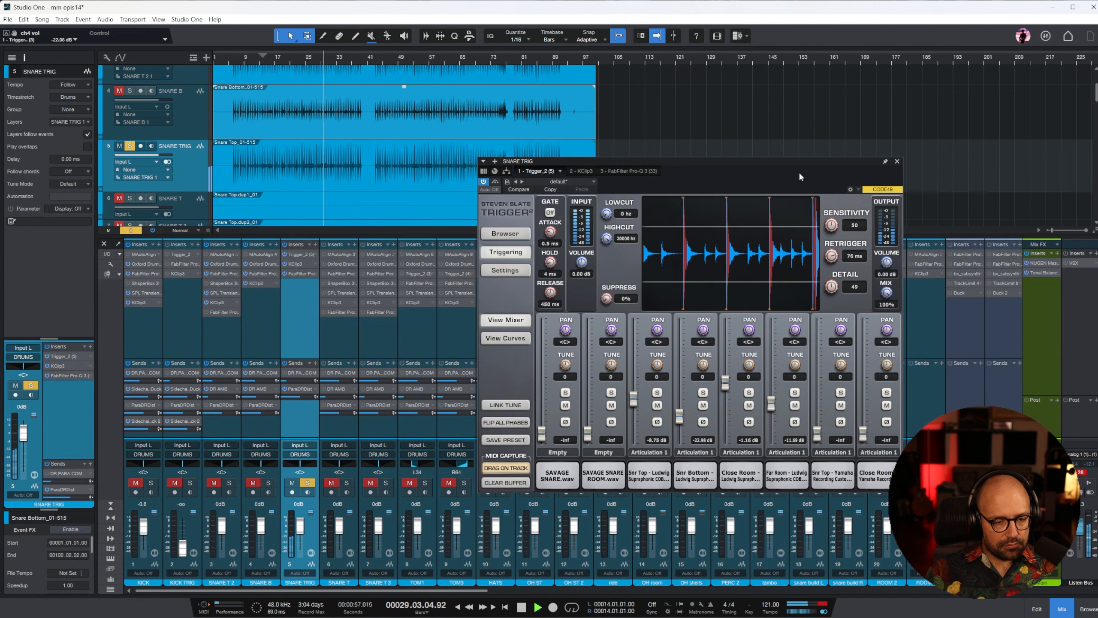
{"action": "left_click", "coordinate": [897, 161]}
Step: Solo SNARE T 2 at -3.7 dB and turn its upper Pro-Q 3 band into a cut of about 4.35 dB near 7 kHz
{"action": "left_click", "coordinate": [229, 482]}
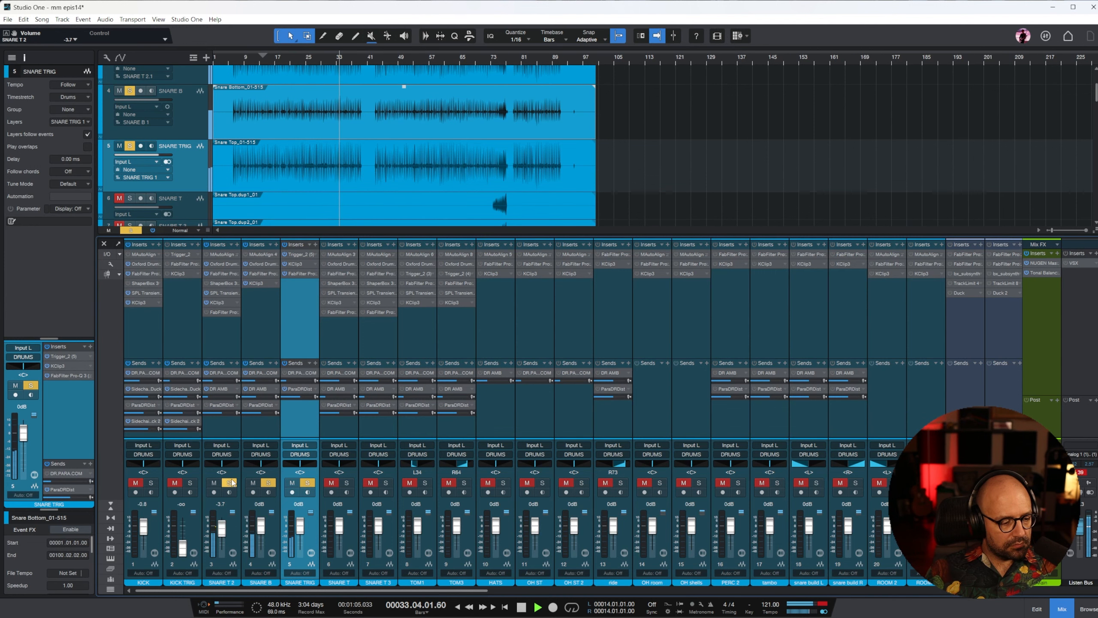
{"action": "left_click", "coordinate": [232, 325]}
{"action": "left_click", "coordinate": [224, 274]}
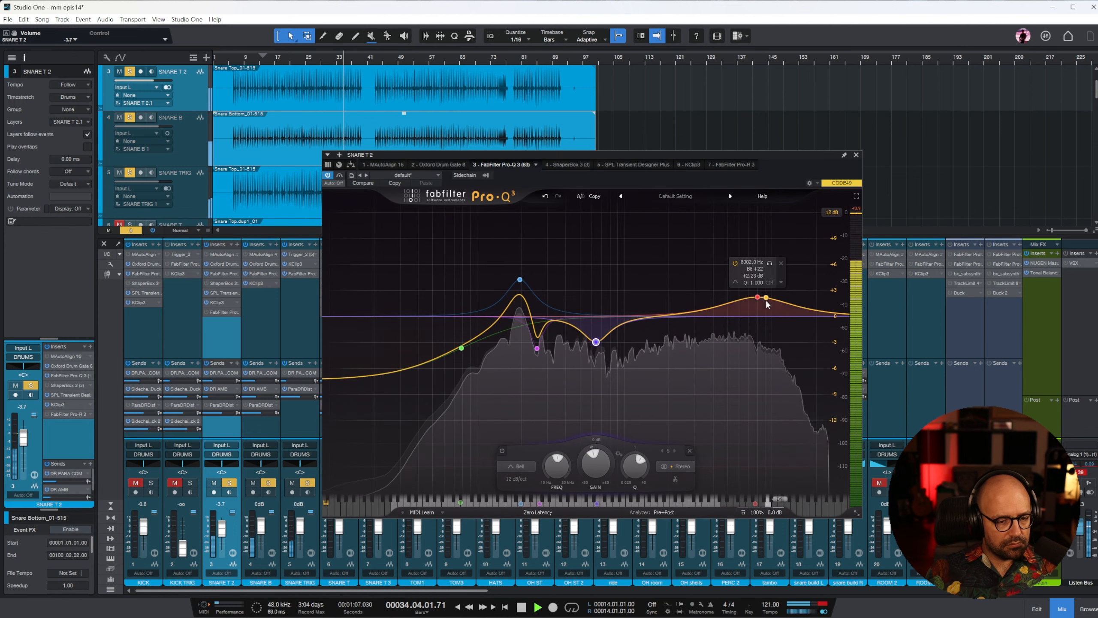
{"action": "left_click_drag", "start_coordinate": [763, 299], "coordinate": [749, 354]}
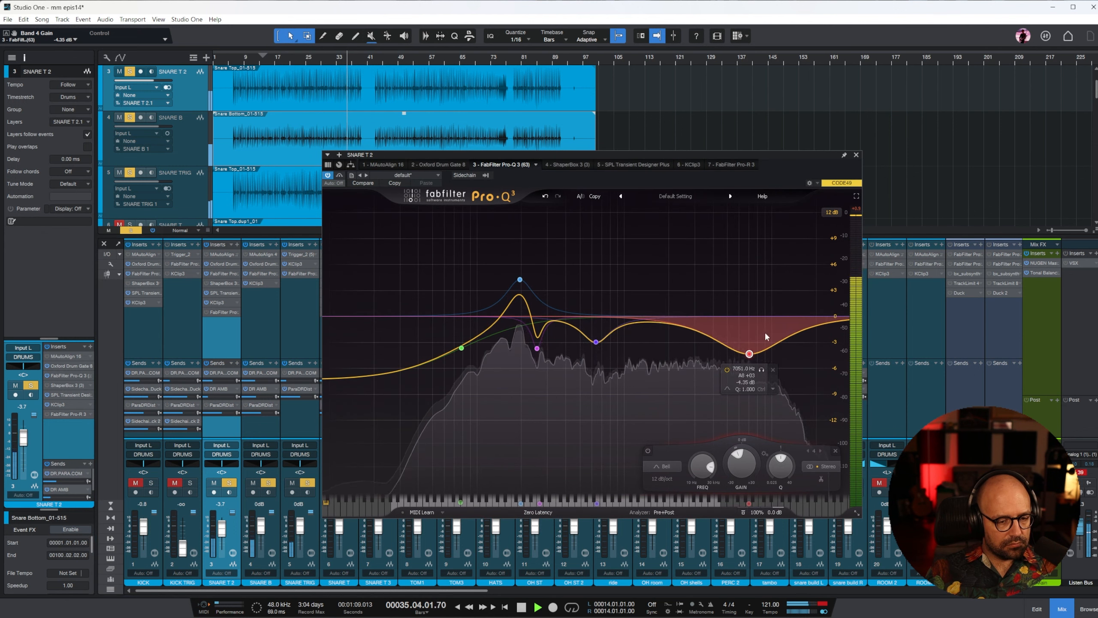
{"action": "left_click", "coordinate": [856, 155]}
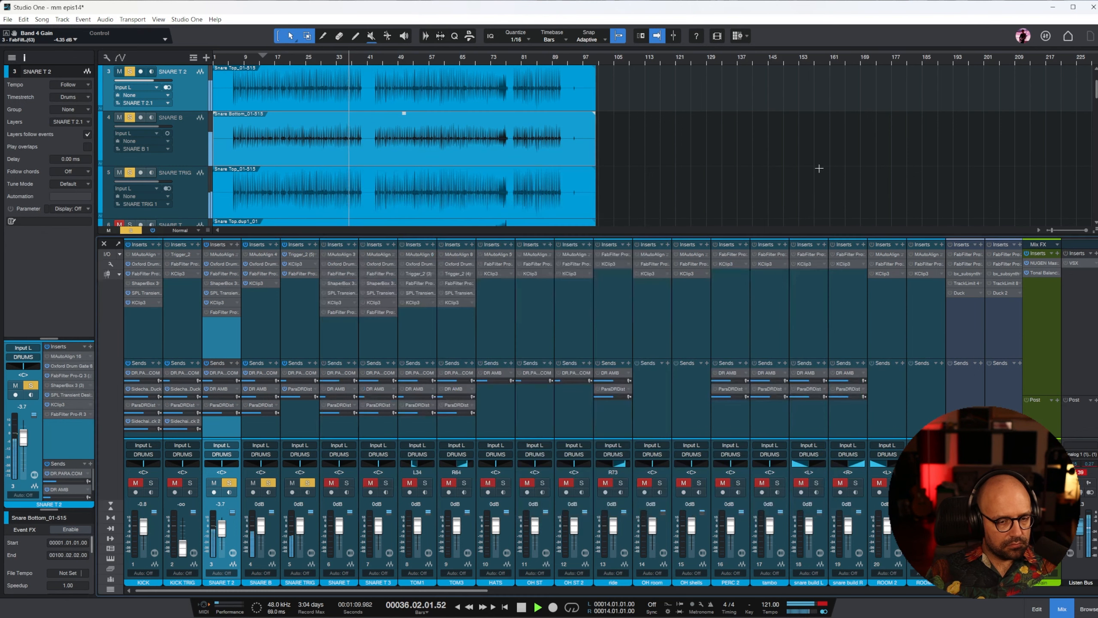
Step: Enable Pro-R on SNARE T 2, narrow its stereo width and set its mix to about 17%
{"action": "left_click", "coordinate": [222, 312]}
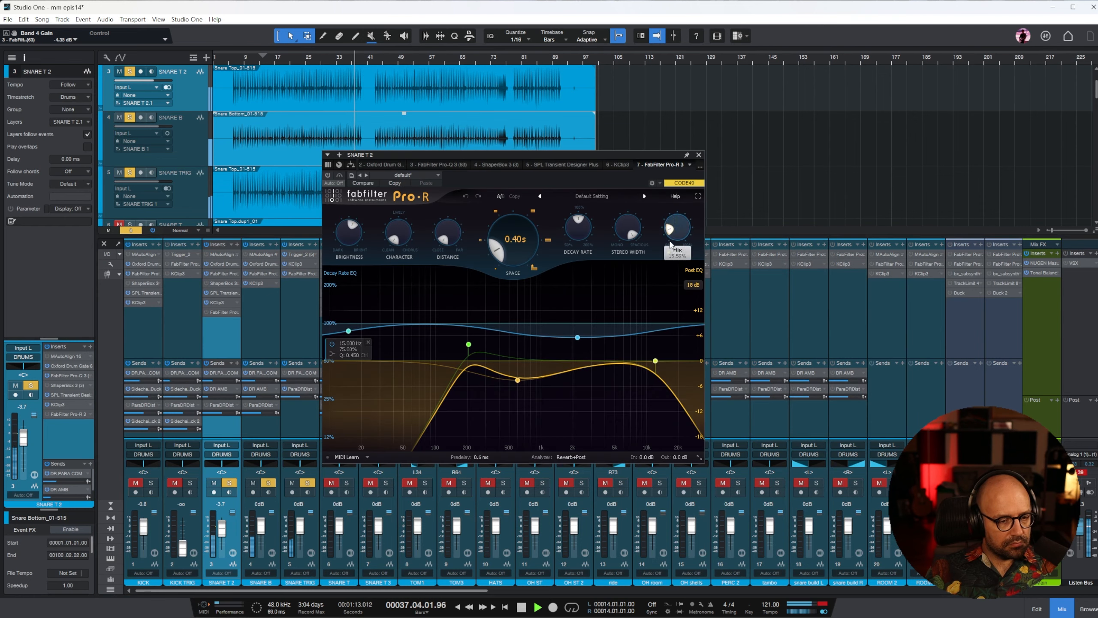
{"action": "left_click", "coordinate": [329, 176]}
{"action": "left_click_drag", "start_coordinate": [622, 235], "coordinate": [627, 275]}
{"action": "left_click_drag", "start_coordinate": [672, 235], "coordinate": [673, 233]}
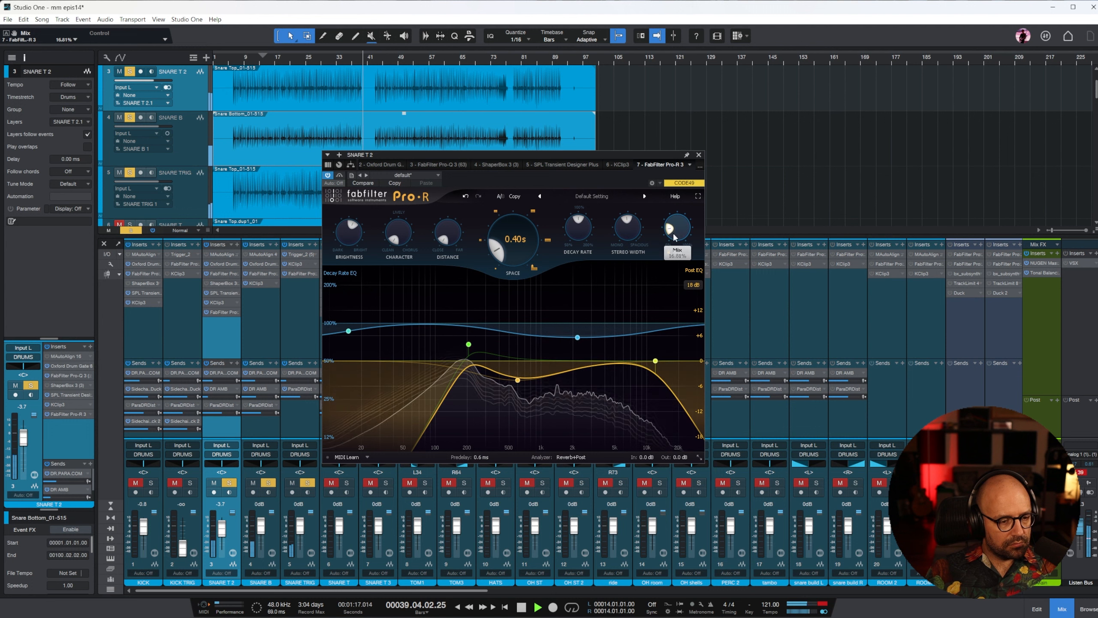
Step: Lengthen the SNARE T 2 reverb's space to 0.59 s and raise its mix to about 27%
{"action": "left_click_drag", "start_coordinate": [509, 253], "coordinate": [509, 242]}
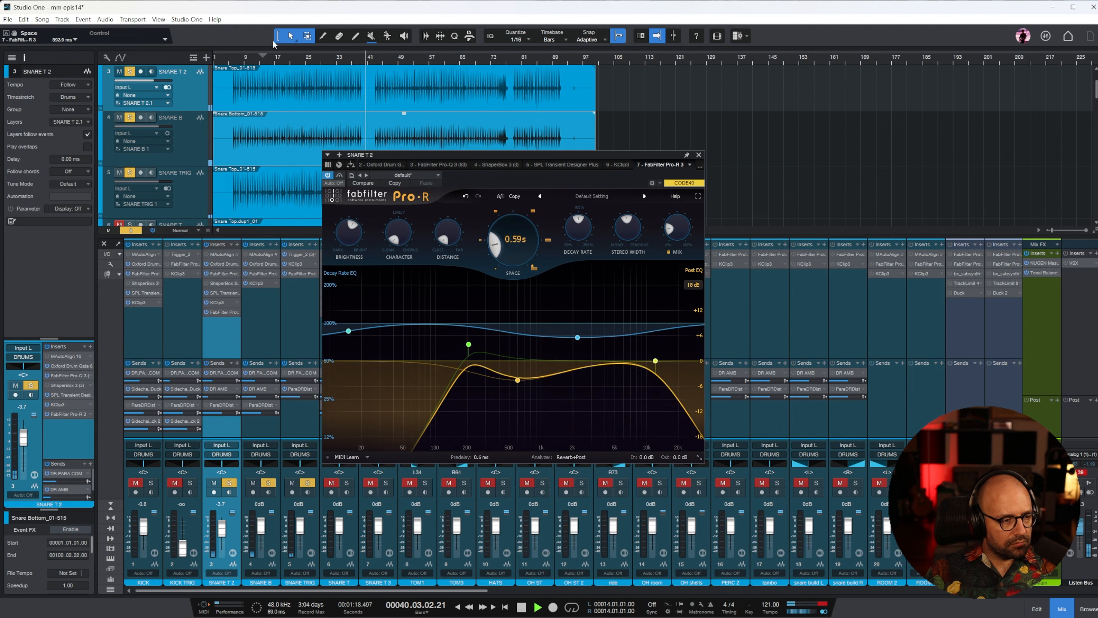
{"action": "left_click", "coordinate": [289, 61]}
{"action": "left_click_drag", "start_coordinate": [673, 241], "coordinate": [673, 234]}
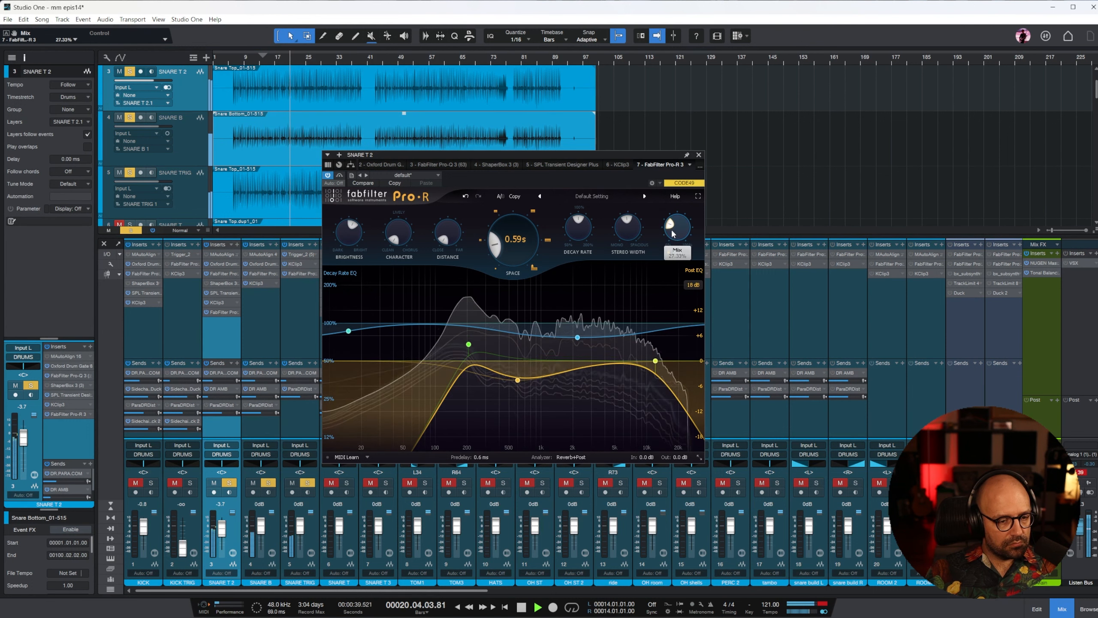
{"action": "key", "text": "Escape"}
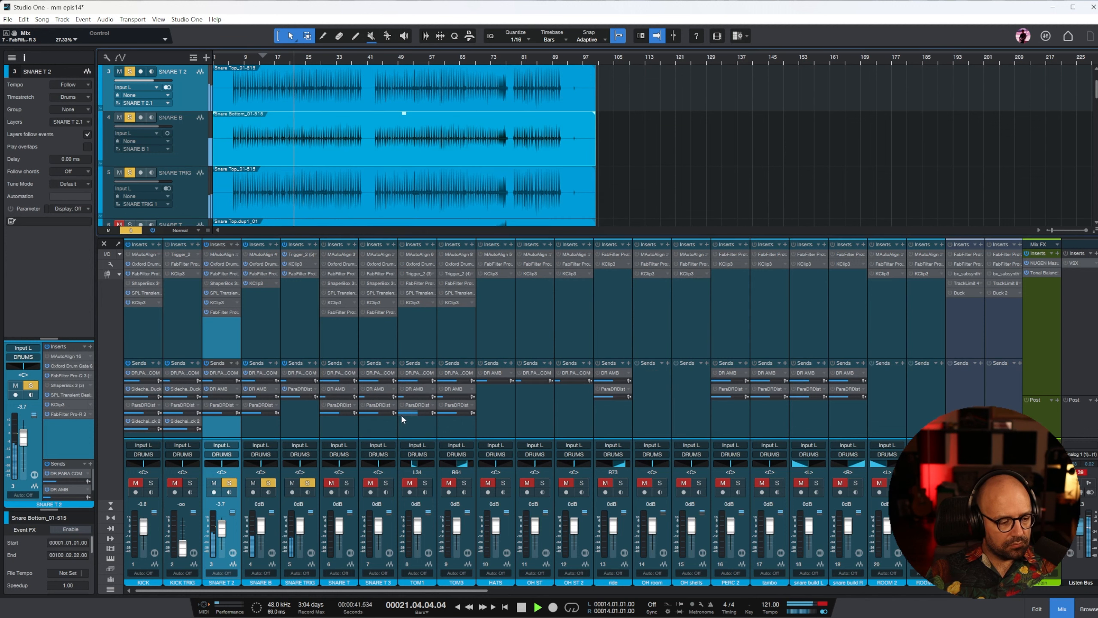
Step: Add KICK, KICK TRIG, SNARE T and SNARE T 3 to the soloed tracks and play the snare build from bar 73
{"action": "left_click", "coordinate": [183, 337]}
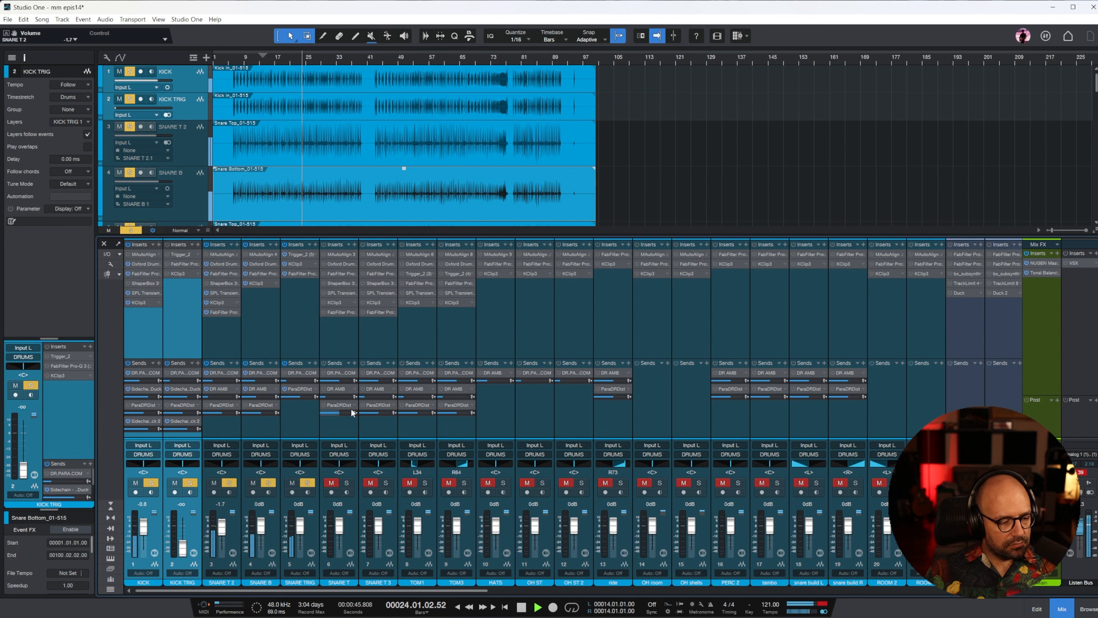
{"action": "left_click", "coordinate": [331, 347]}
{"action": "scroll", "coordinate": [481, 158], "scroll_direction": "down", "scroll_amount": 3}
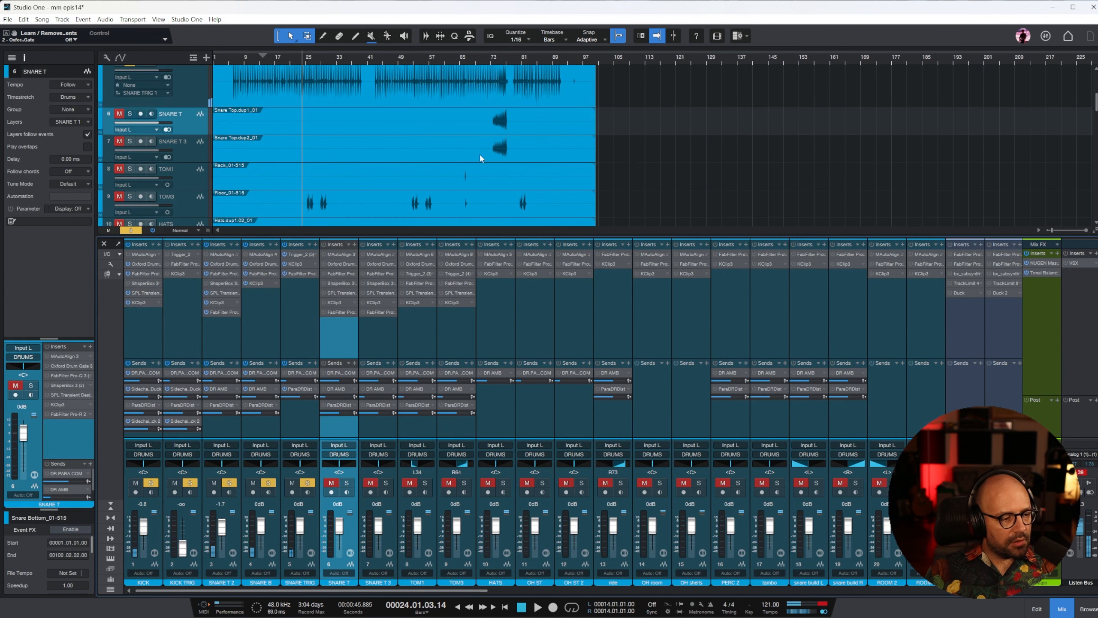
{"action": "left_click", "coordinate": [173, 153], "text": "shift"}
{"action": "key", "text": "s"}
{"action": "left_click_drag", "start_coordinate": [492, 59], "coordinate": [636, 207]}
{"action": "key", "text": "space"}
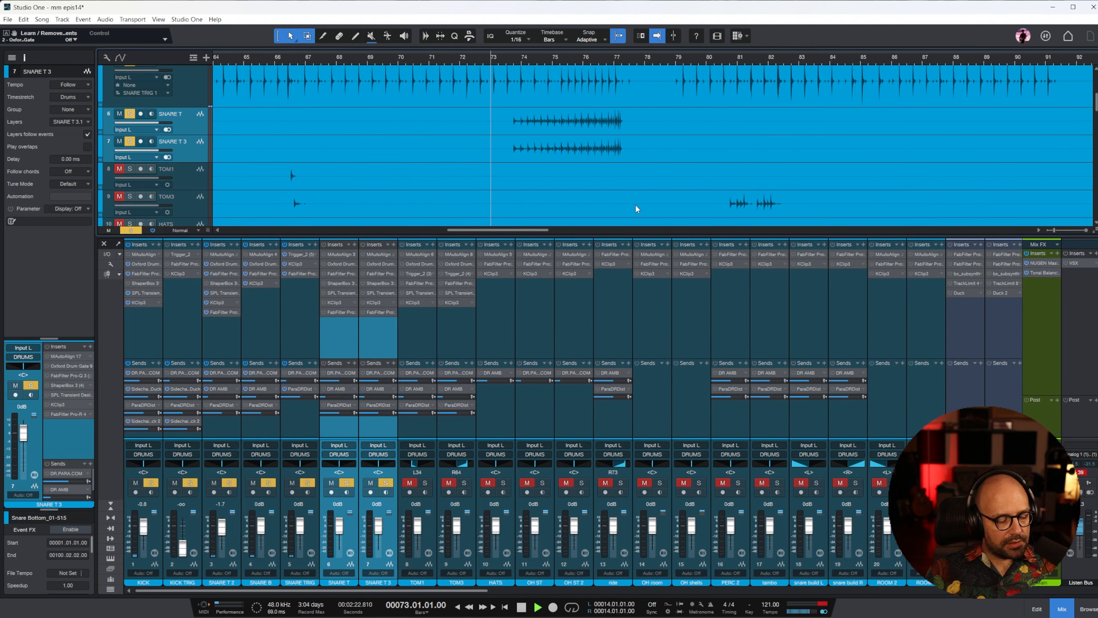
Step: Pan SNARE T to L45 and SNARE T 3 to R51 while the snare build plays
{"action": "left_click", "coordinate": [338, 340]}
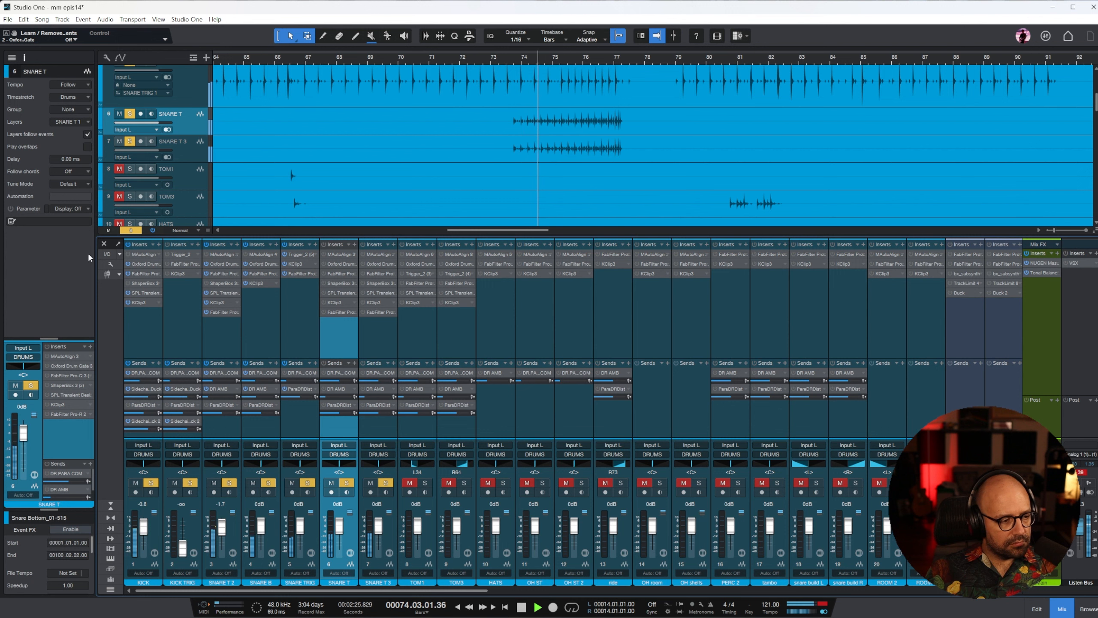
{"action": "left_click_drag", "start_coordinate": [37, 374], "coordinate": [2, 372]}
{"action": "left_click_drag", "start_coordinate": [370, 465], "coordinate": [367, 462]}
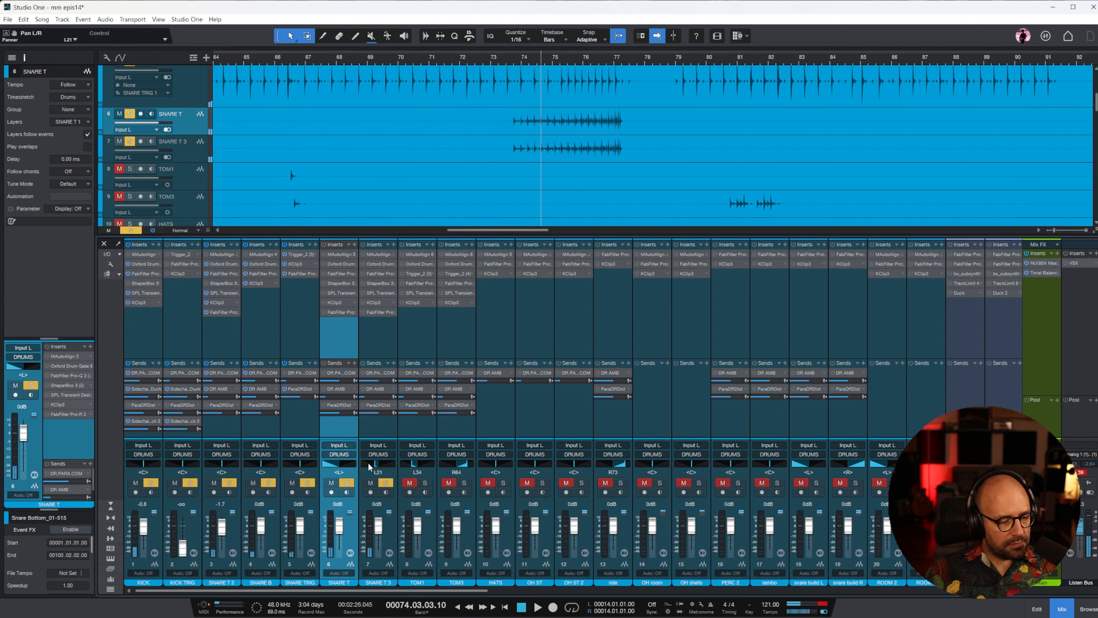
{"action": "key", "text": "space"}
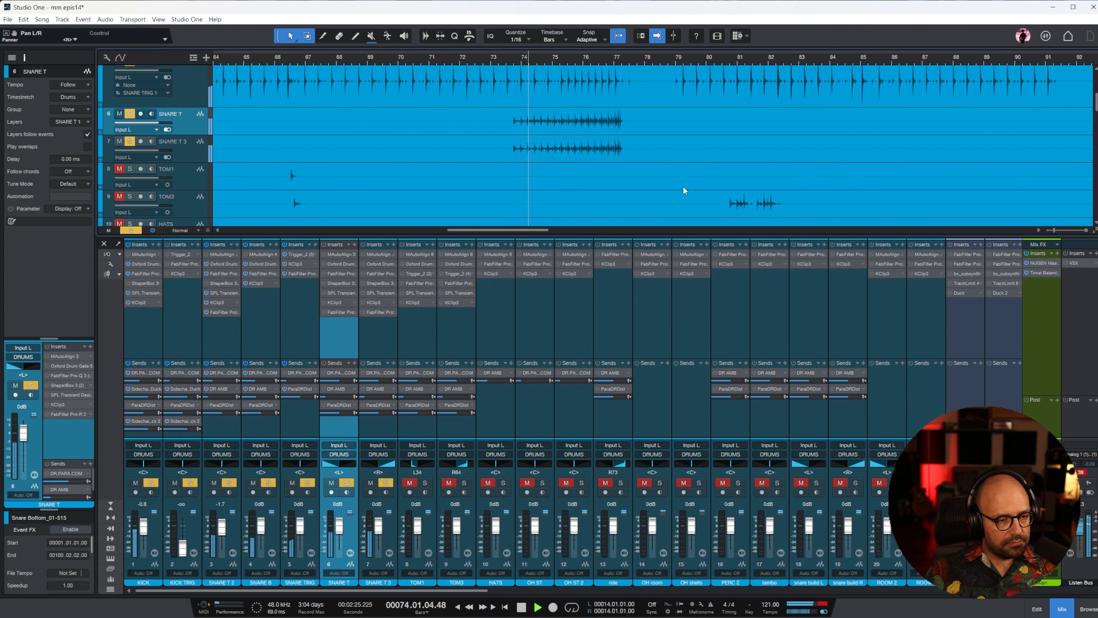
{"action": "left_click_drag", "start_coordinate": [330, 464], "coordinate": [386, 469]}
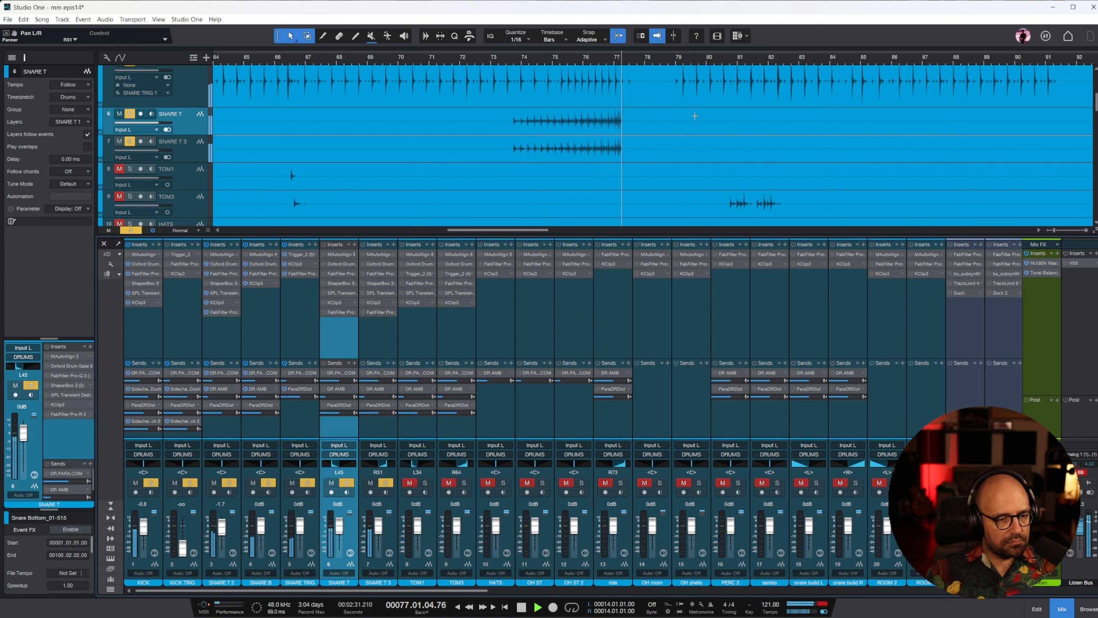
Step: Enable the insert effects and parallel compression send on SNARE T and SNARE T 3, and replay the snare build from about bar 74
{"action": "left_click", "coordinate": [375, 344]}
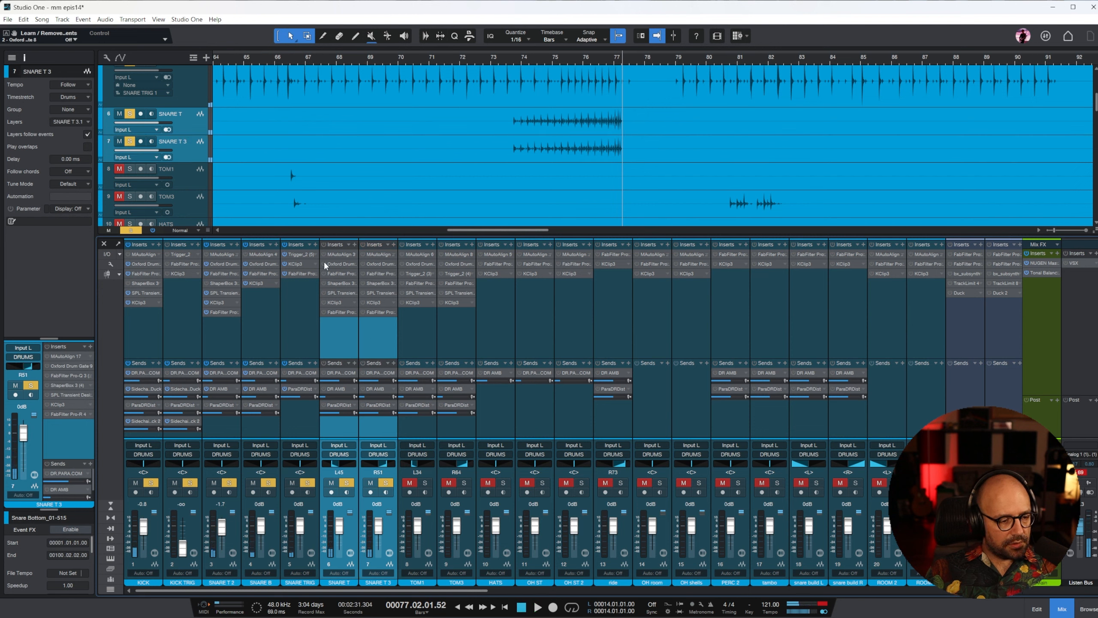
{"action": "left_click", "coordinate": [531, 64]}
{"action": "key", "text": "space"}
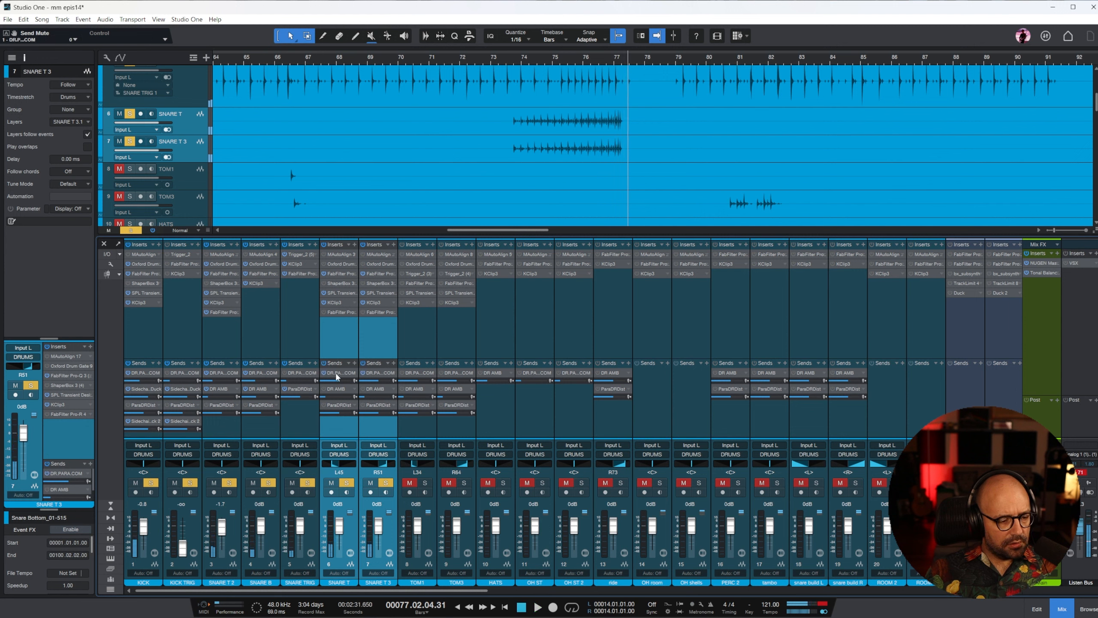
{"action": "key", "text": "space"}
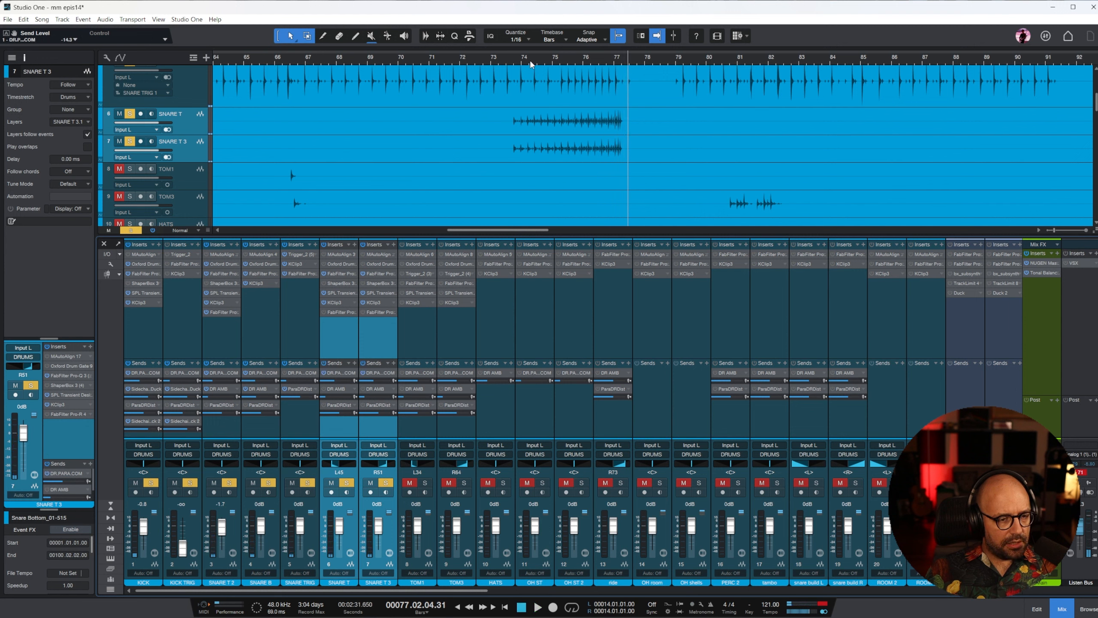
{"action": "key", "text": "space"}
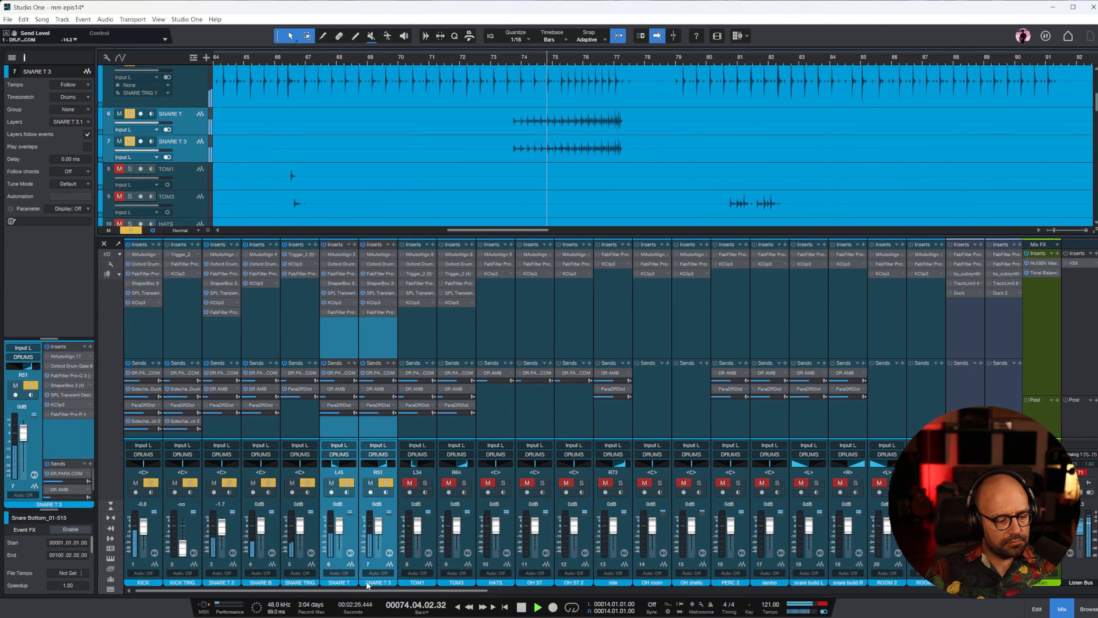
Step: Select TOM1 and TOM3 together and add both to the soloed tracks
{"action": "scroll", "coordinate": [393, 591], "scroll_direction": "right", "scroll_amount": 1}
{"action": "scroll", "coordinate": [393, 591], "scroll_direction": "right", "scroll_amount": 1}
{"action": "key", "text": "w"}
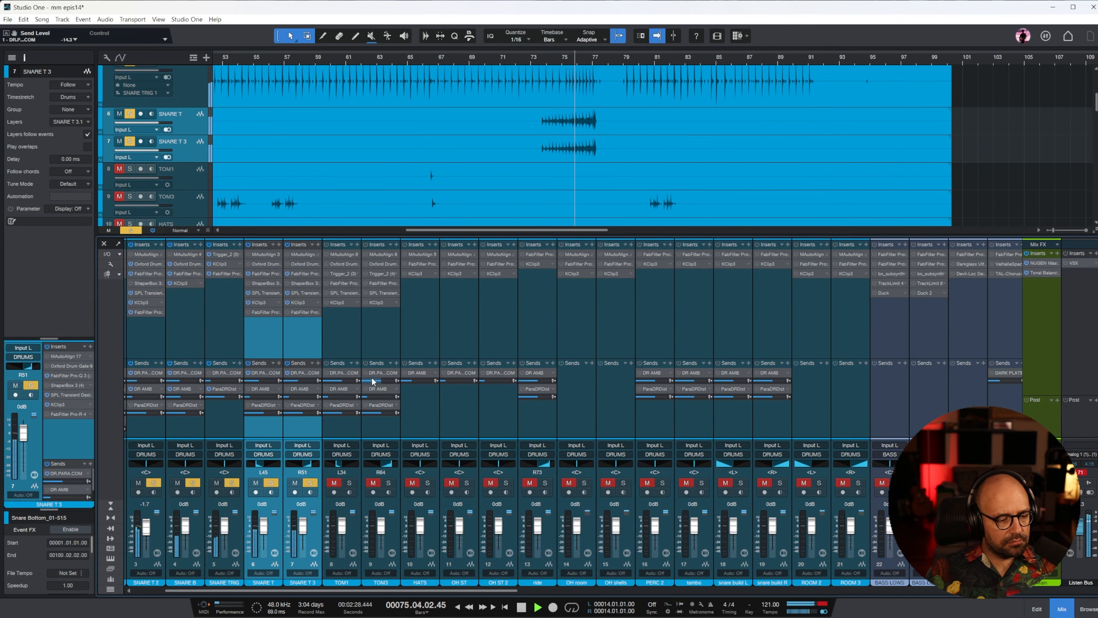
{"action": "left_click", "coordinate": [357, 343]}
{"action": "left_click", "coordinate": [377, 340], "text": "shift"}
{"action": "left_click", "coordinate": [351, 484]}
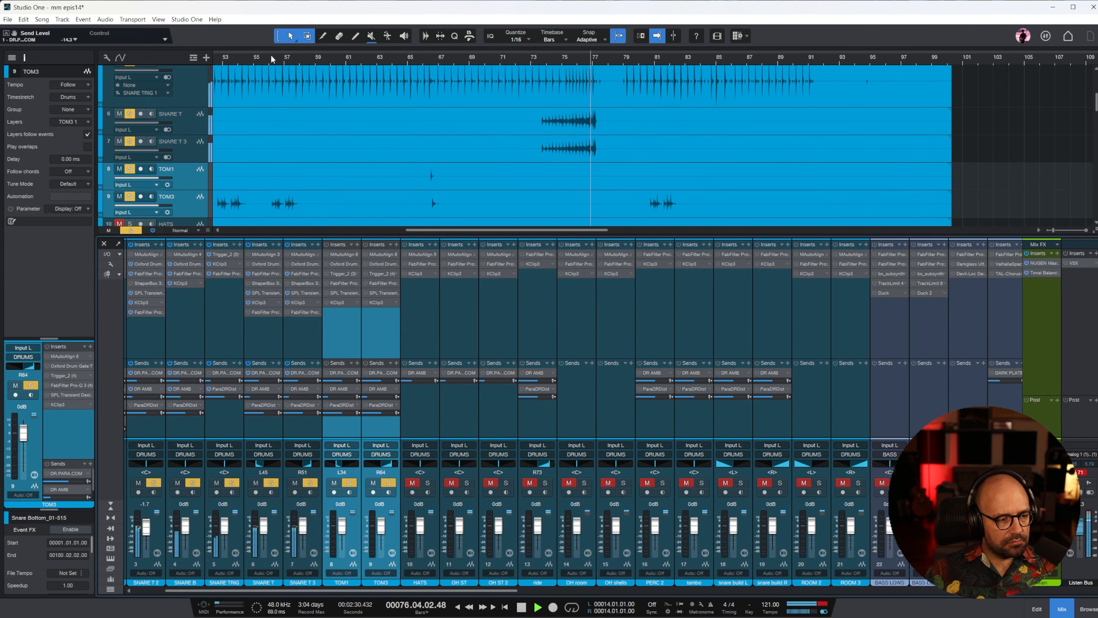
Step: Play the tom fill from about bar 52 and set KClip 3's input gain on TOM3 to 3.8 dB
{"action": "key", "text": "w"}
{"action": "left_click", "coordinate": [403, 59]}
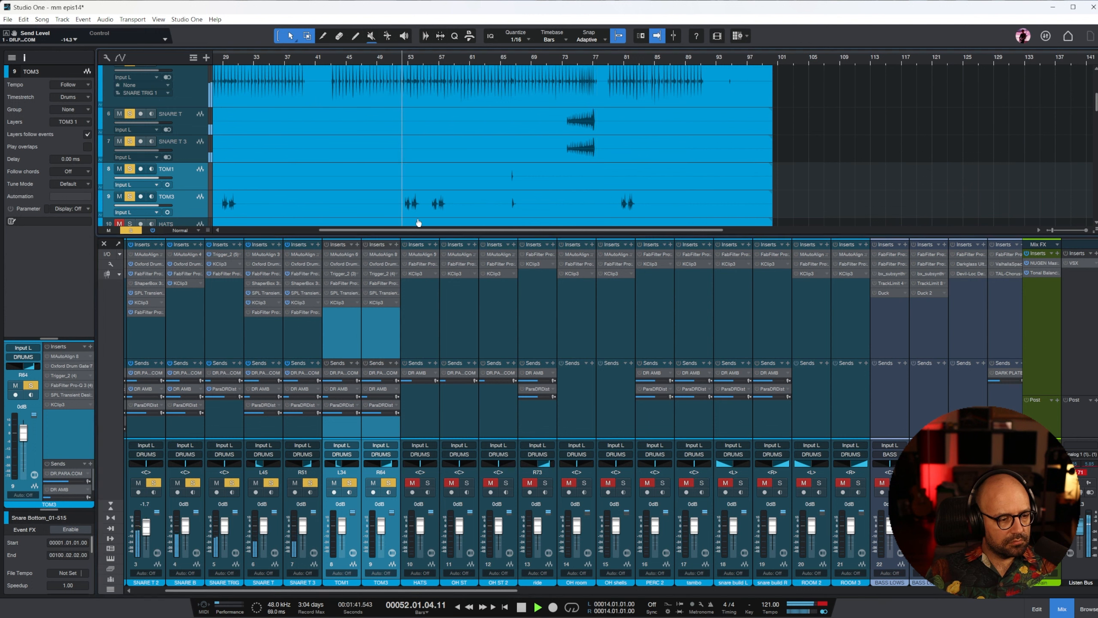
{"action": "left_click", "coordinate": [365, 293]}
{"action": "left_click", "coordinate": [365, 303]}
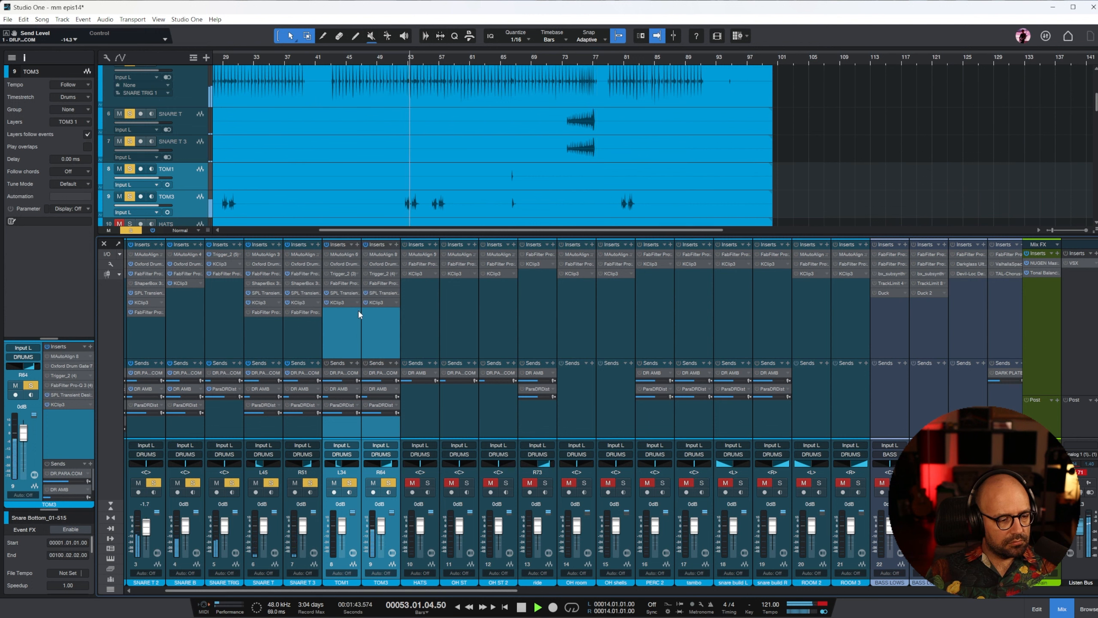
{"action": "left_click", "coordinate": [384, 301]}
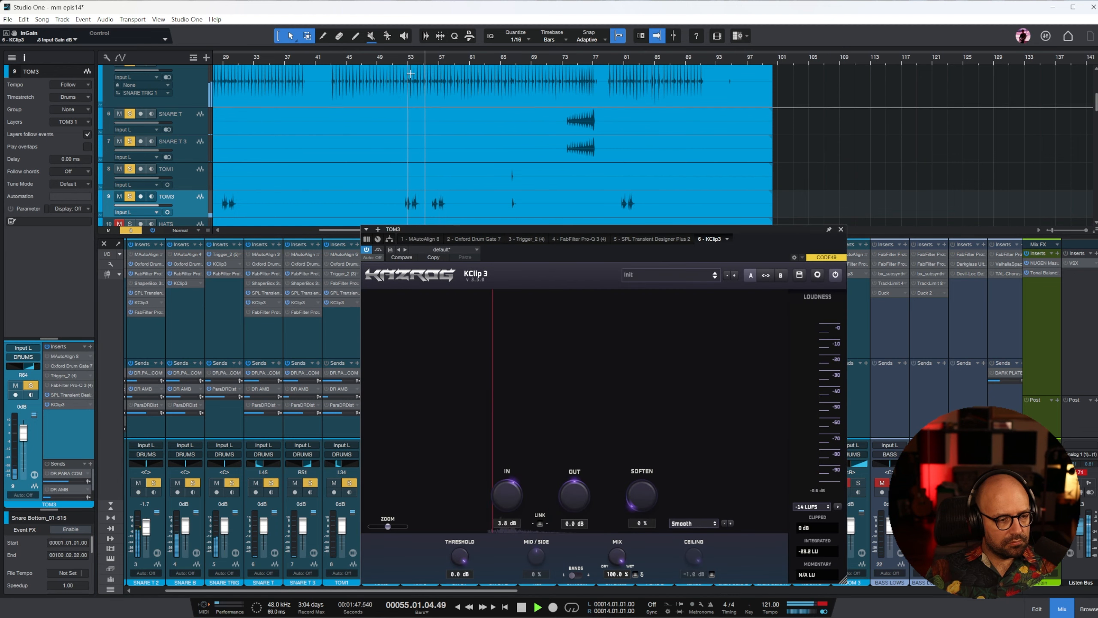
{"action": "left_click", "coordinate": [403, 58]}
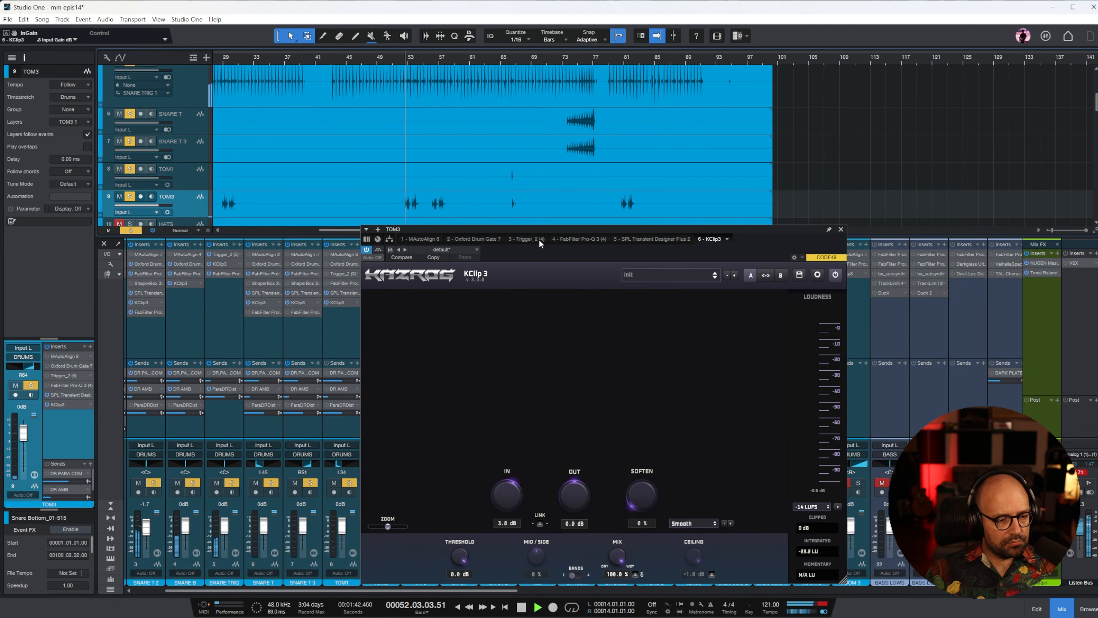
Step: Deepen the mid cut in TOM3's Pro-Q 3 to -9.98 dB at about 538 Hz
{"action": "left_click", "coordinate": [567, 238]}
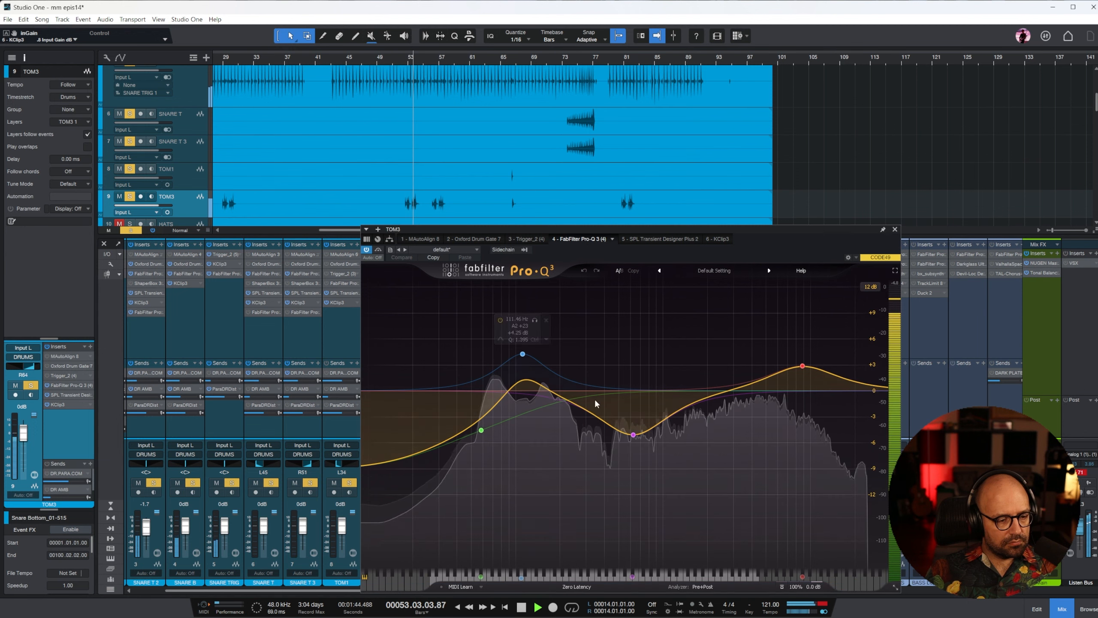
{"action": "left_click_drag", "start_coordinate": [633, 434], "coordinate": [622, 477]}
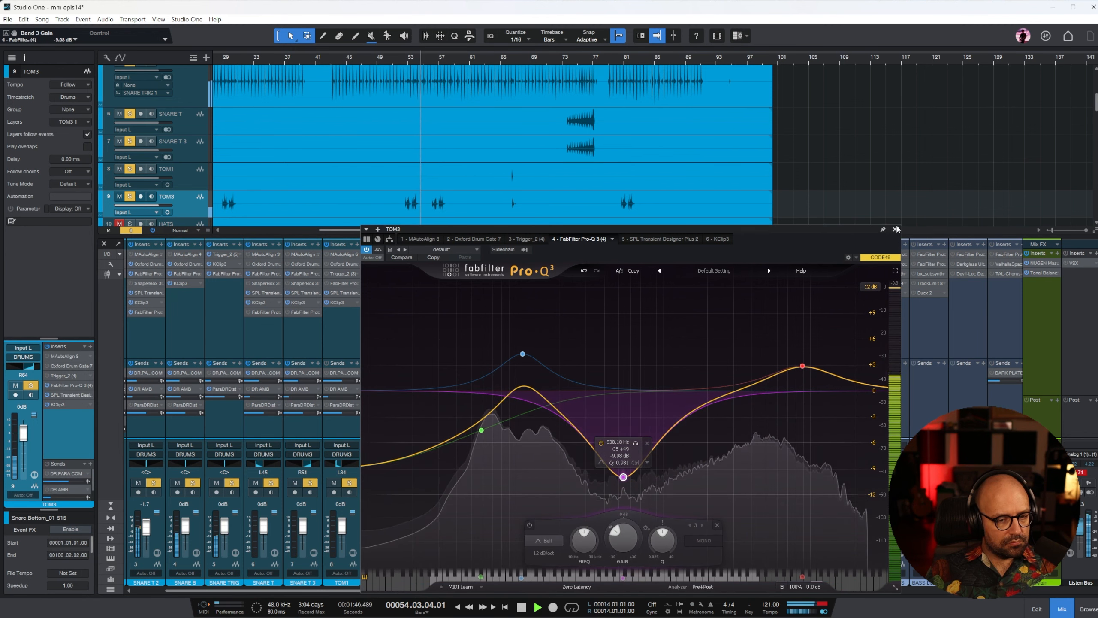
{"action": "left_click", "coordinate": [895, 229]}
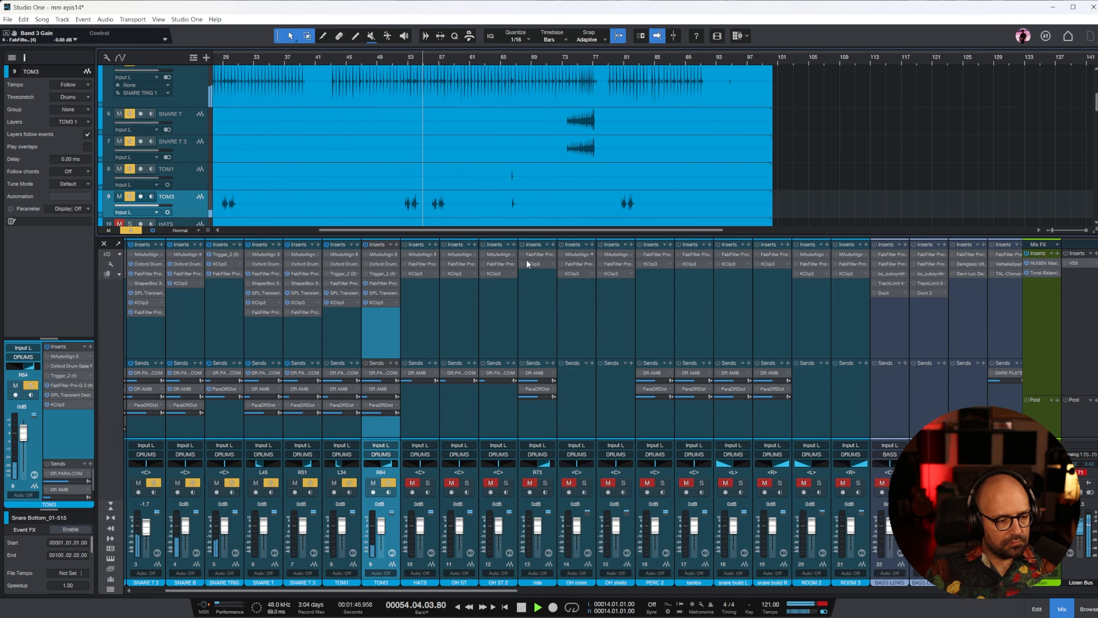
Step: Give TOM1 the same Pro-Q 3 curve and 3.8 dB KClip 3 input gain as TOM3
{"action": "left_click", "coordinate": [344, 283]}
{"action": "left_click", "coordinate": [334, 329]}
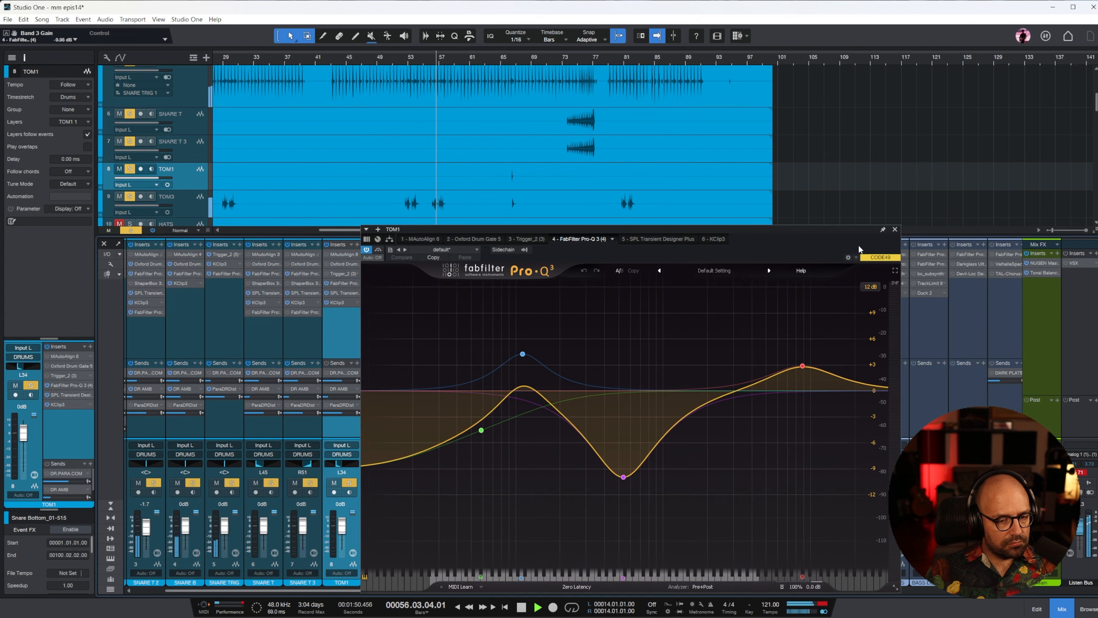
{"action": "left_click", "coordinate": [895, 230]}
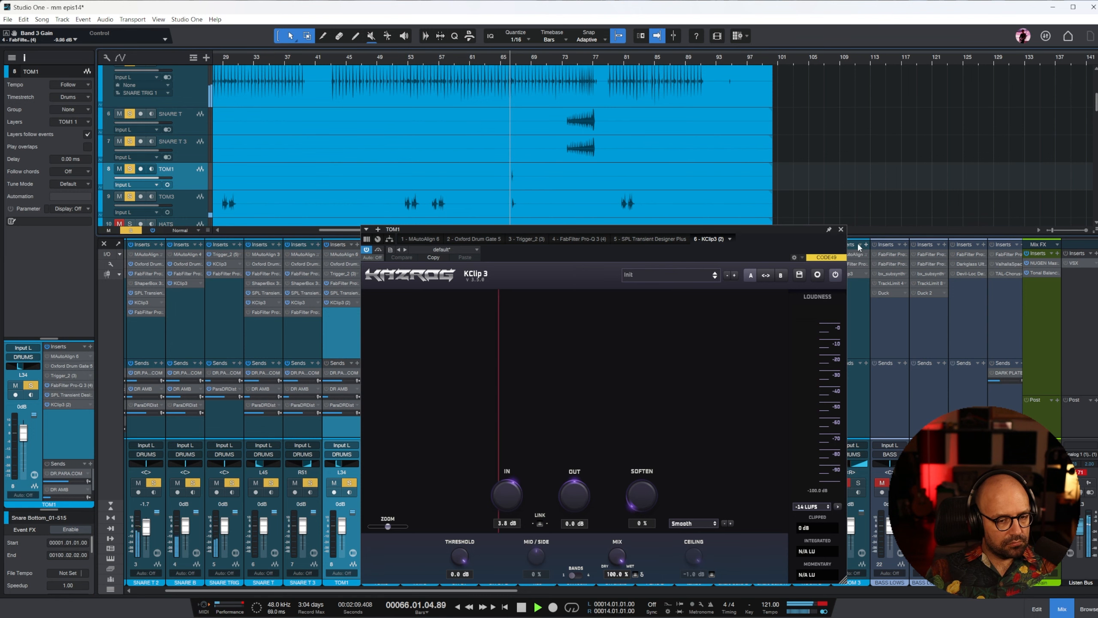
{"action": "left_click", "coordinate": [840, 229]}
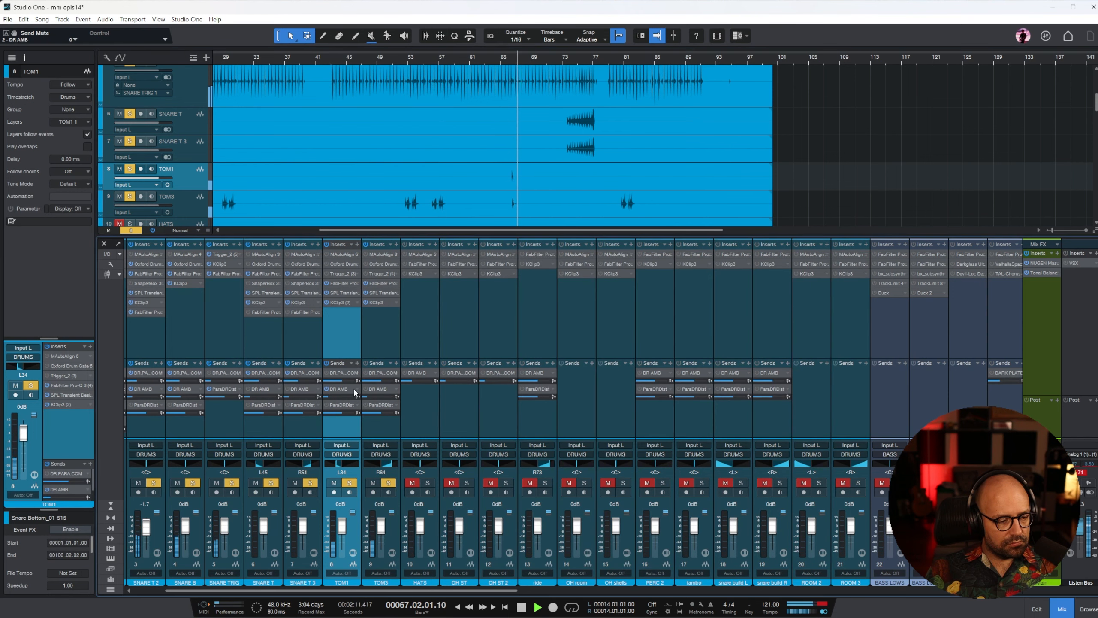
Step: Enable the DR AMB send on both tom channels and stop playback
{"action": "left_click", "coordinate": [372, 396]}
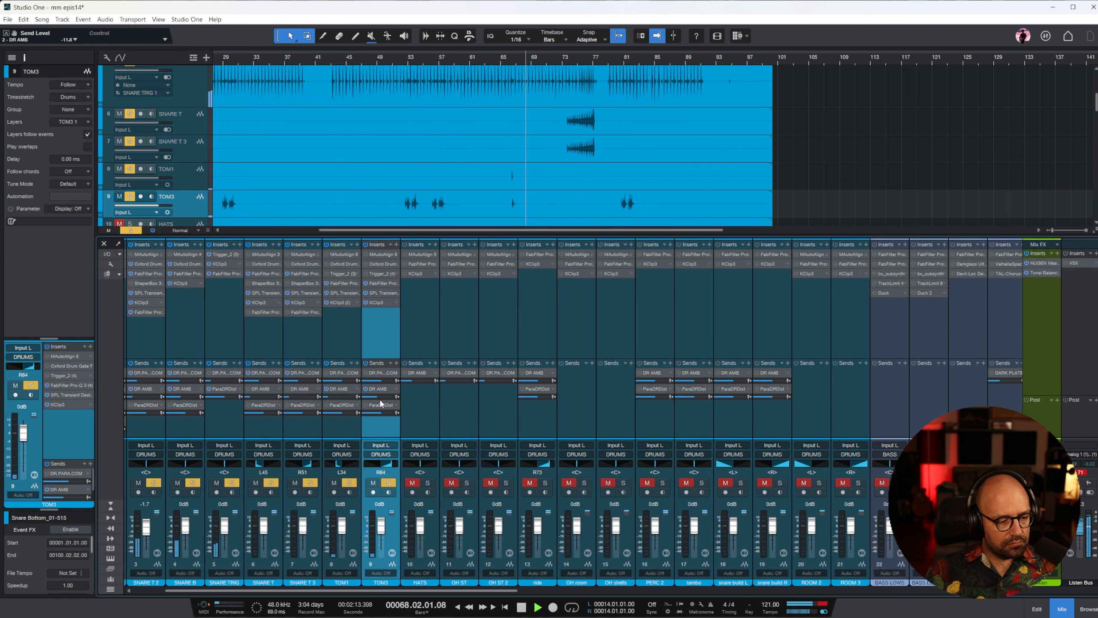
{"action": "scroll", "coordinate": [449, 178], "scroll_direction": "down", "scroll_amount": 2}
{"action": "key", "text": "space"}
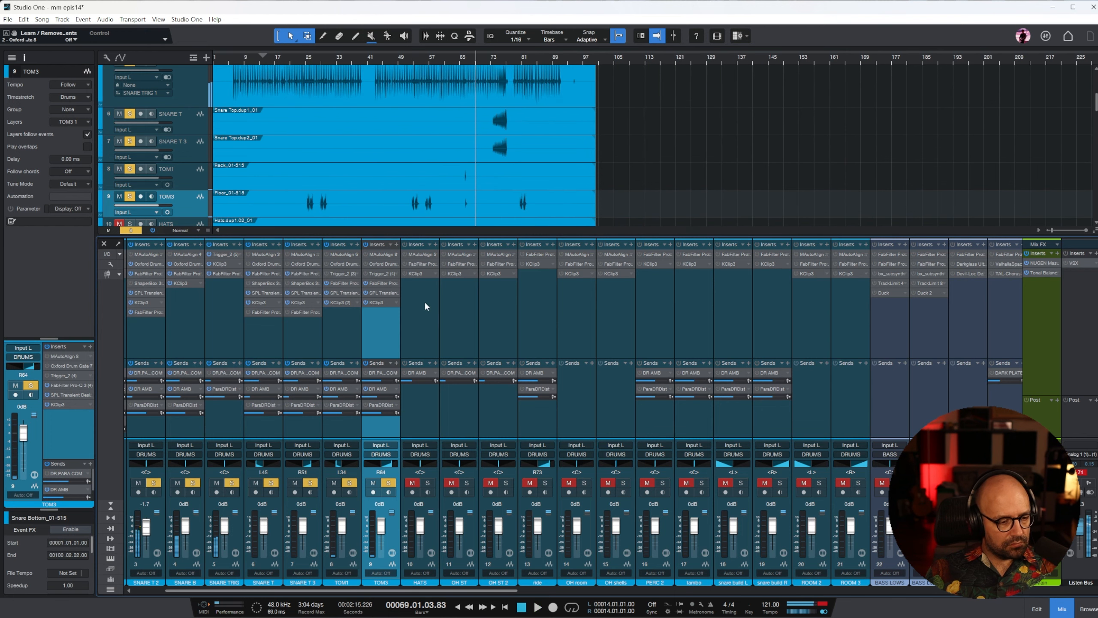
Step: Pan HATS to L87, add it to the soloed tracks and start playback
{"action": "left_click", "coordinate": [427, 305]}
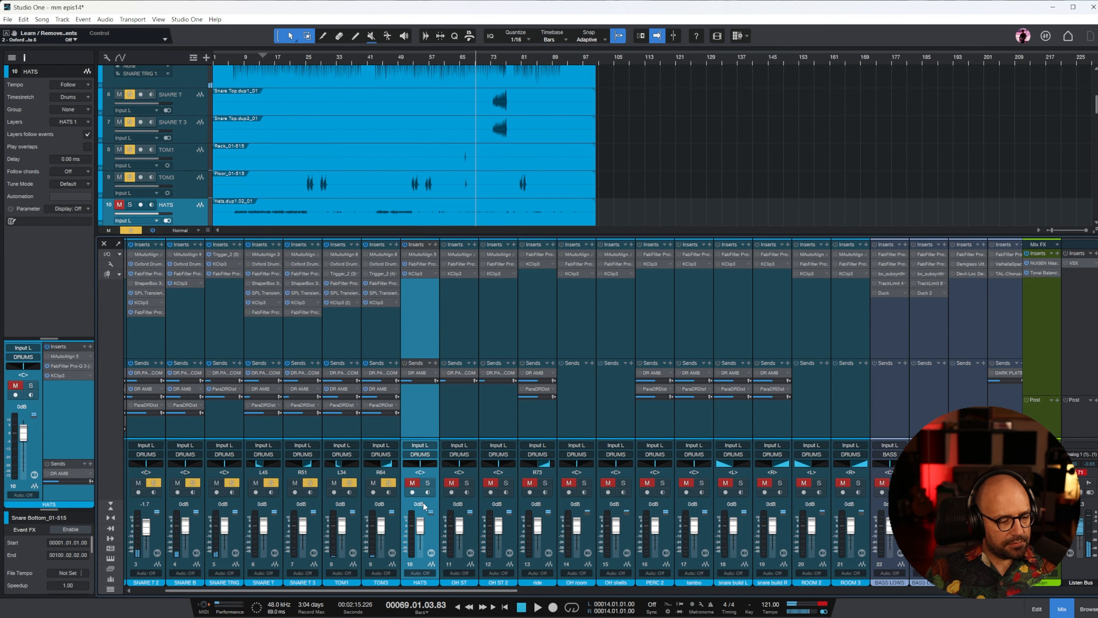
{"action": "left_click_drag", "start_coordinate": [419, 468], "coordinate": [427, 488]}
{"action": "left_click", "coordinate": [427, 483]}
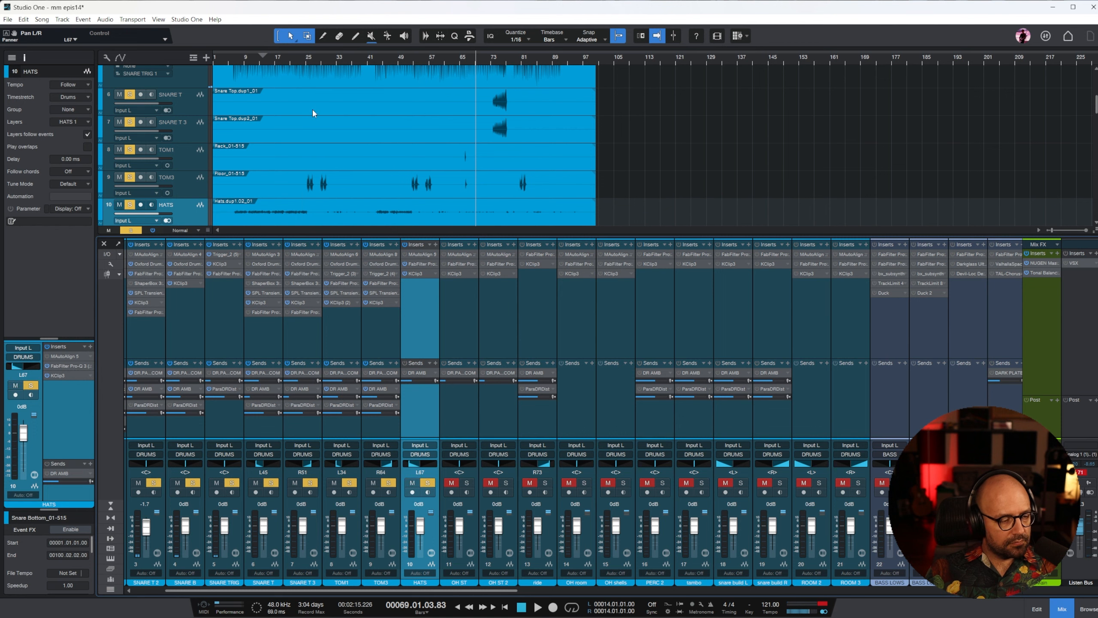
{"action": "key", "text": "space"}
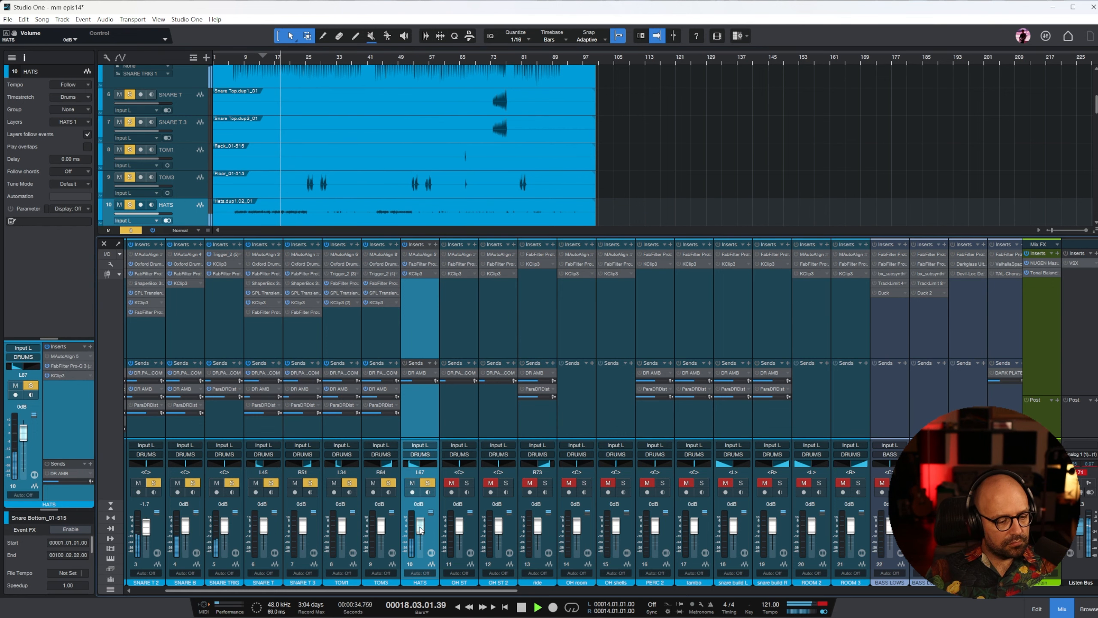
Step: Adjust three bands of the Pro-Q 3 curve on HATS, setting band 4's gain to -3.40 dB
{"action": "left_click", "coordinate": [420, 264]}
{"action": "left_click_drag", "start_coordinate": [666, 350], "coordinate": [733, 353]}
{"action": "left_click_drag", "start_coordinate": [992, 329], "coordinate": [990, 322]}
{"action": "mouse_move", "coordinate": [829, 356]}
{"action": "left_mouse_down"}
{"action": "mouse_move", "coordinate": [834, 290]}
{"action": "mouse_move", "coordinate": [784, 380]}
{"action": "mouse_move", "coordinate": [838, 375]}
{"action": "left_mouse_up"}
{"action": "left_click", "coordinate": [1060, 185]}
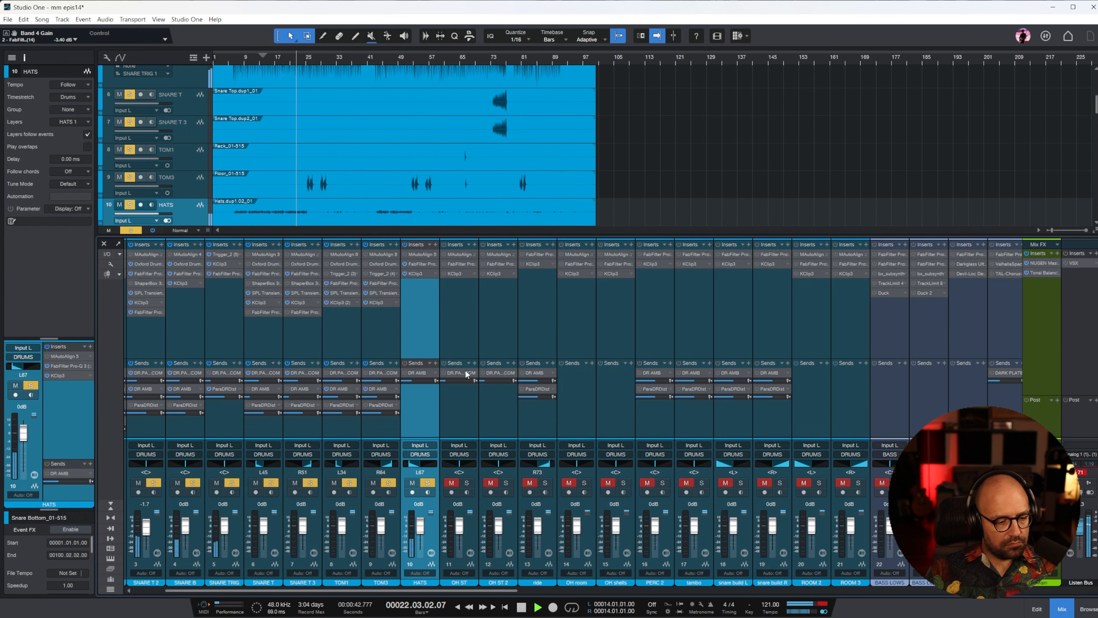
Step: Add OH ST to the soloed tracks and set its KClip 3 input gain to 4.0 dB
{"action": "left_click", "coordinate": [449, 315]}
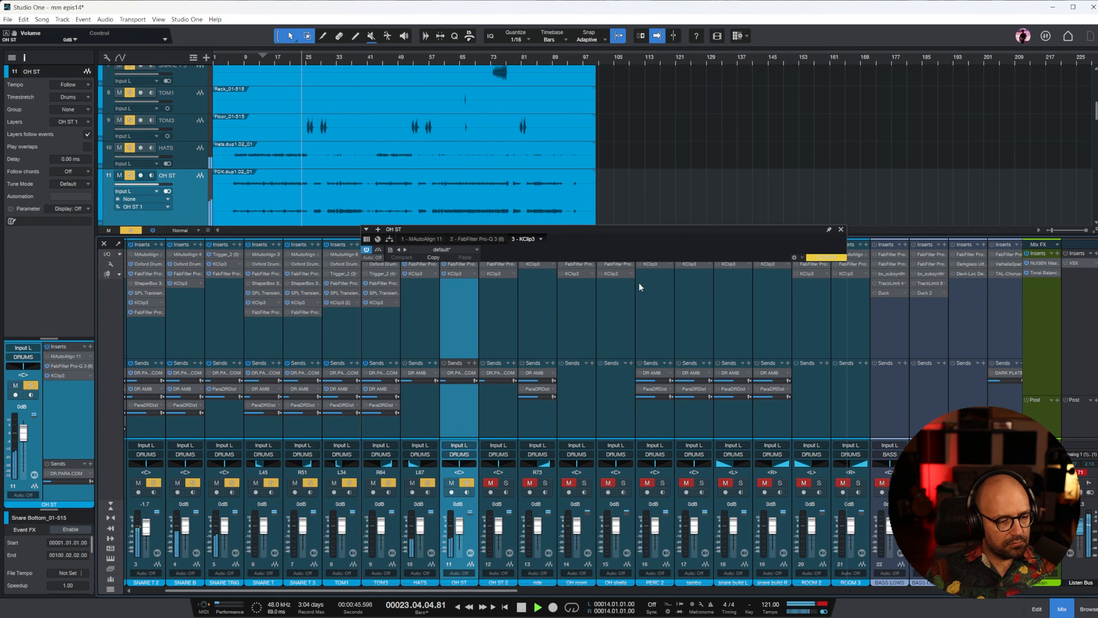
{"action": "double_click", "coordinate": [455, 273]}
{"action": "left_click_drag", "start_coordinate": [515, 502], "coordinate": [514, 484]}
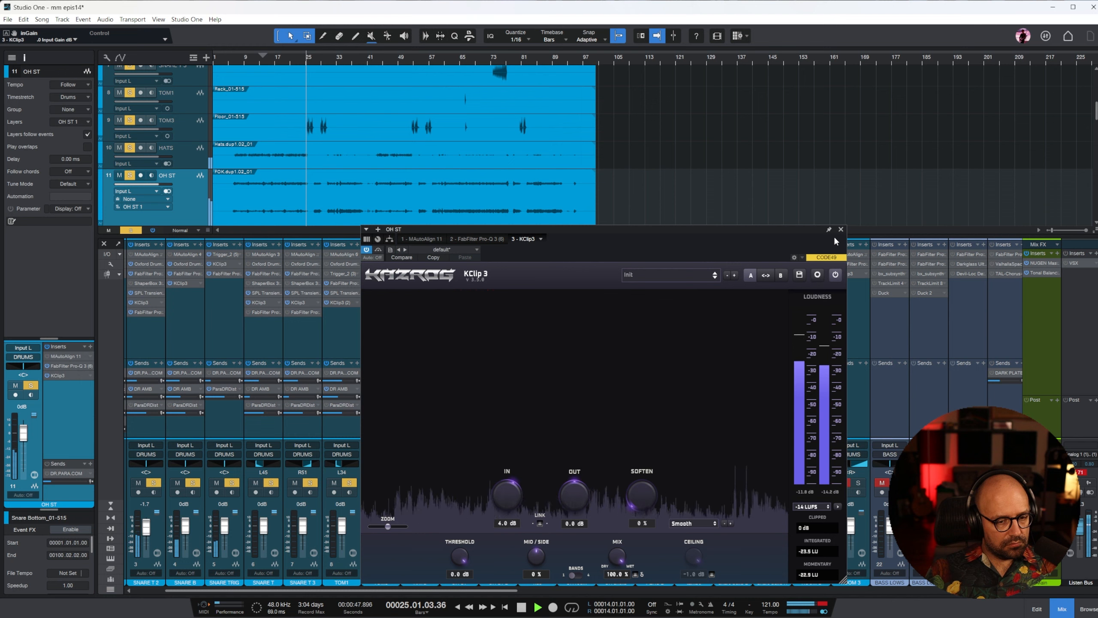
{"action": "left_click", "coordinate": [840, 229]}
Step: Select OH ST 2, clear all solos and solo only that track
{"action": "left_click", "coordinate": [501, 336]}
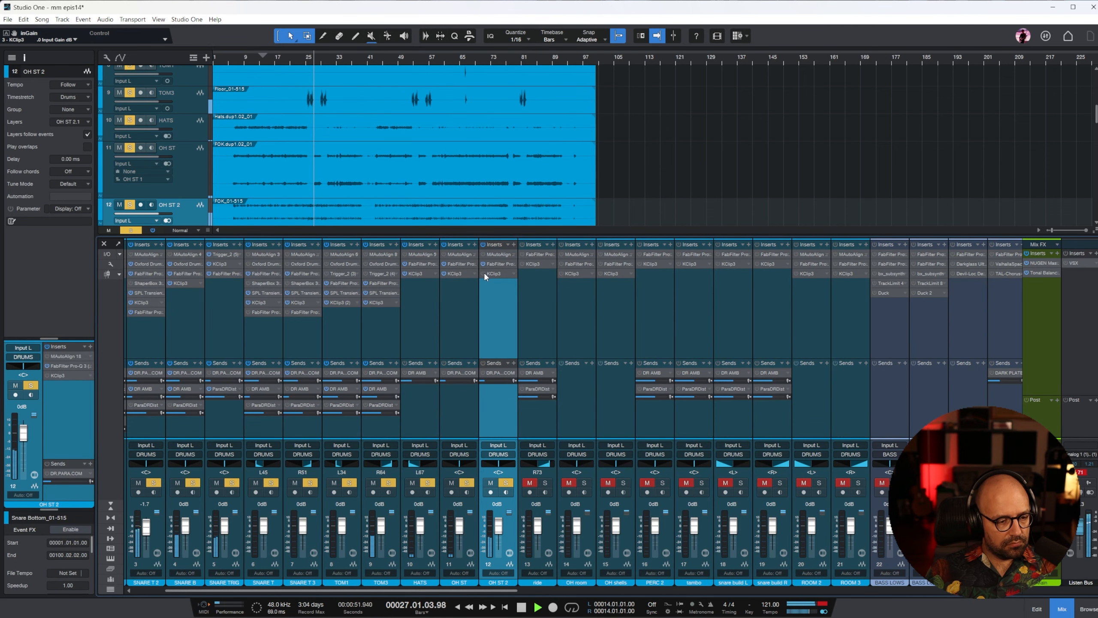
{"action": "key", "text": "shift+s"}
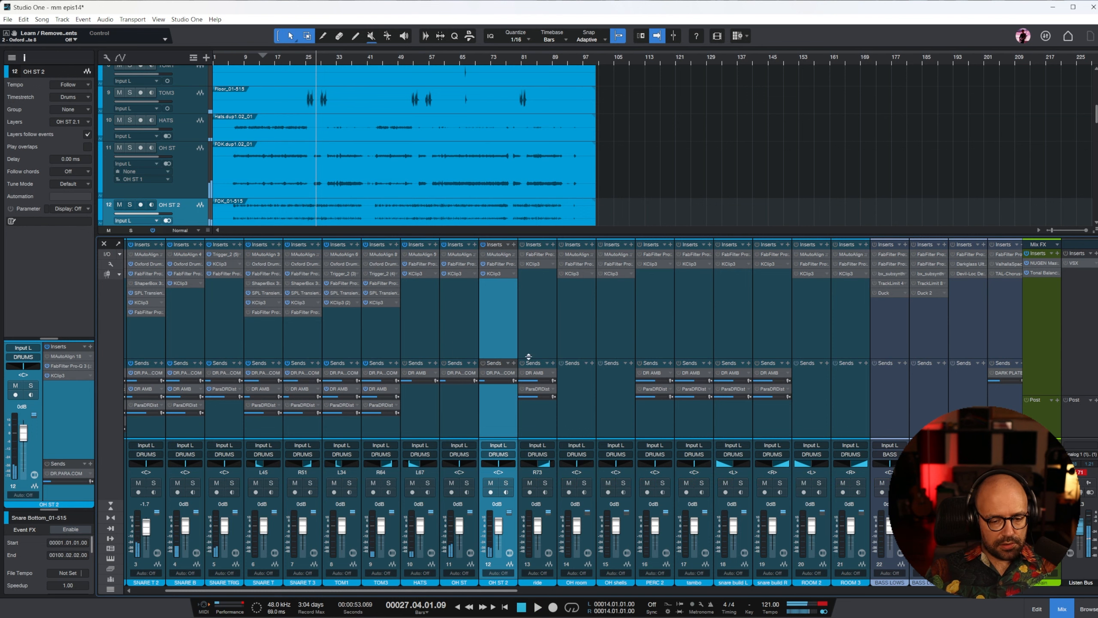
{"action": "key", "text": "s"}
{"action": "scroll", "coordinate": [433, 161], "scroll_direction": "down", "scroll_amount": 2}
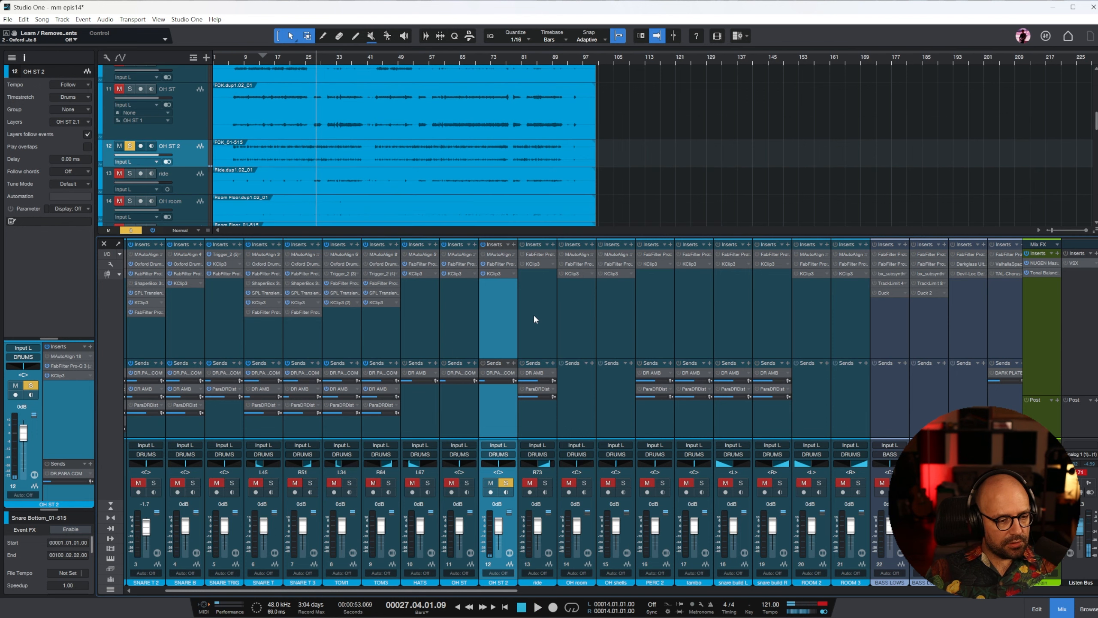
Step: In OH ST 2's Pro-Q 3, cut the mid bell about 7.1 dB near 451 Hz with Q 0.671 and set the low shelf to about -4.5 dB
{"action": "left_click", "coordinate": [498, 263]}
{"action": "left_click_drag", "start_coordinate": [648, 226], "coordinate": [607, 187]}
{"action": "left_click_drag", "start_coordinate": [573, 364], "coordinate": [570, 413]}
{"action": "scroll", "coordinate": [570, 412], "scroll_direction": "down", "scroll_amount": 3}
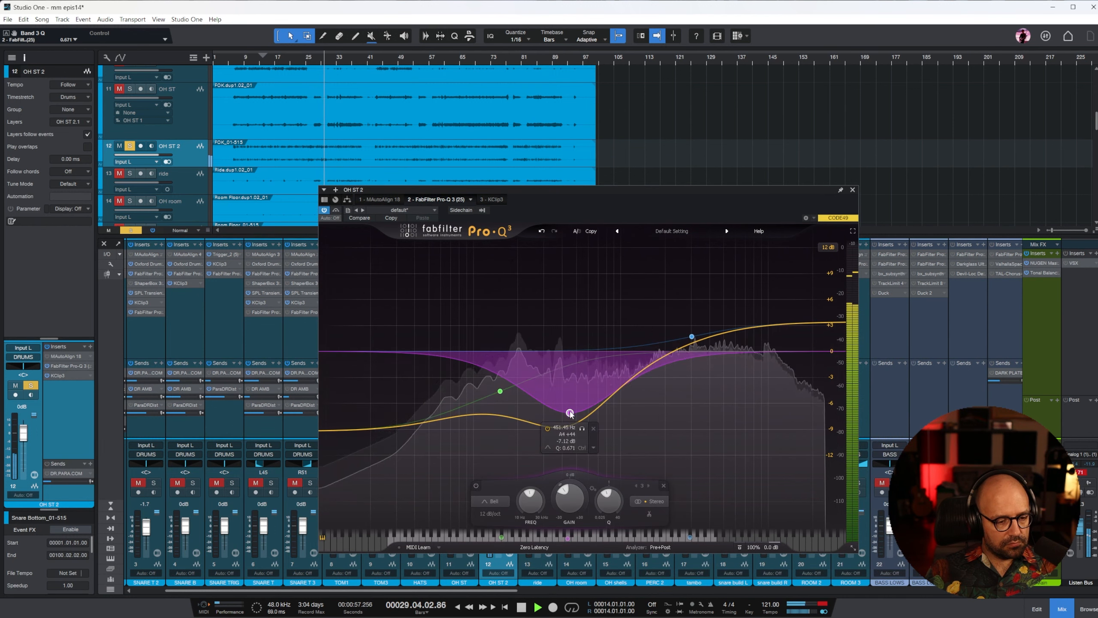
{"action": "left_click_drag", "start_coordinate": [500, 391], "coordinate": [489, 370]}
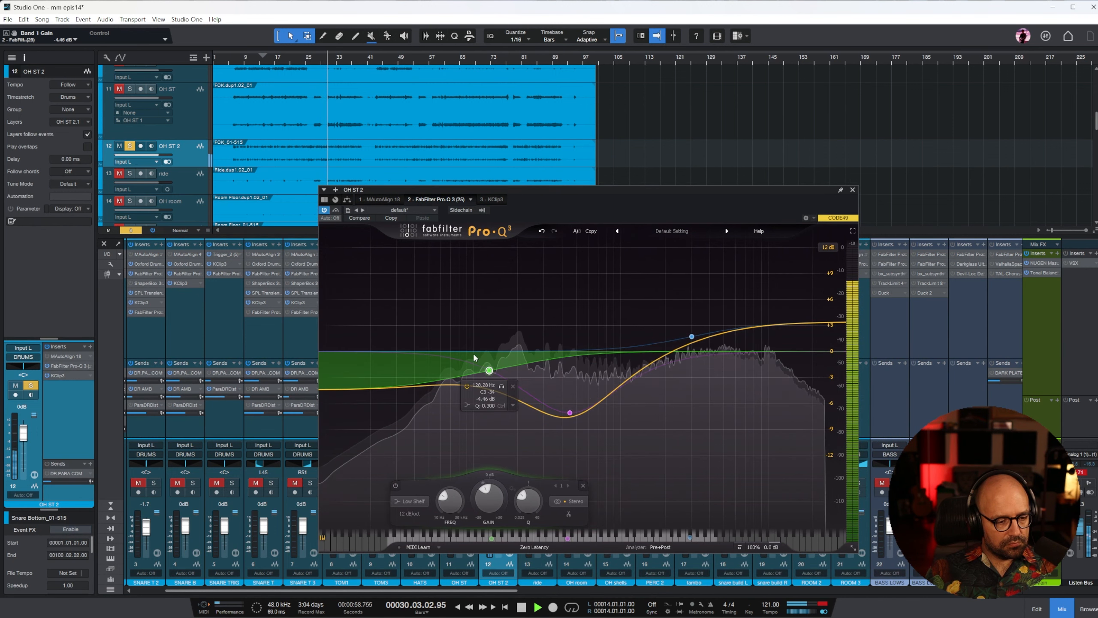
Step: Add a resonant low cut and a narrow low-frequency bell cut to OH ST 2's EQ, and ease the mid bell to about -5.2 dB
{"action": "double_click", "coordinate": [351, 384]}
{"action": "left_click_drag", "start_coordinate": [366, 384], "coordinate": [441, 308]}
{"action": "left_click_drag", "start_coordinate": [474, 371], "coordinate": [494, 426]}
{"action": "scroll", "coordinate": [475, 420], "scroll_direction": "up", "scroll_amount": 4}
{"action": "left_click_drag", "start_coordinate": [570, 412], "coordinate": [569, 405]}
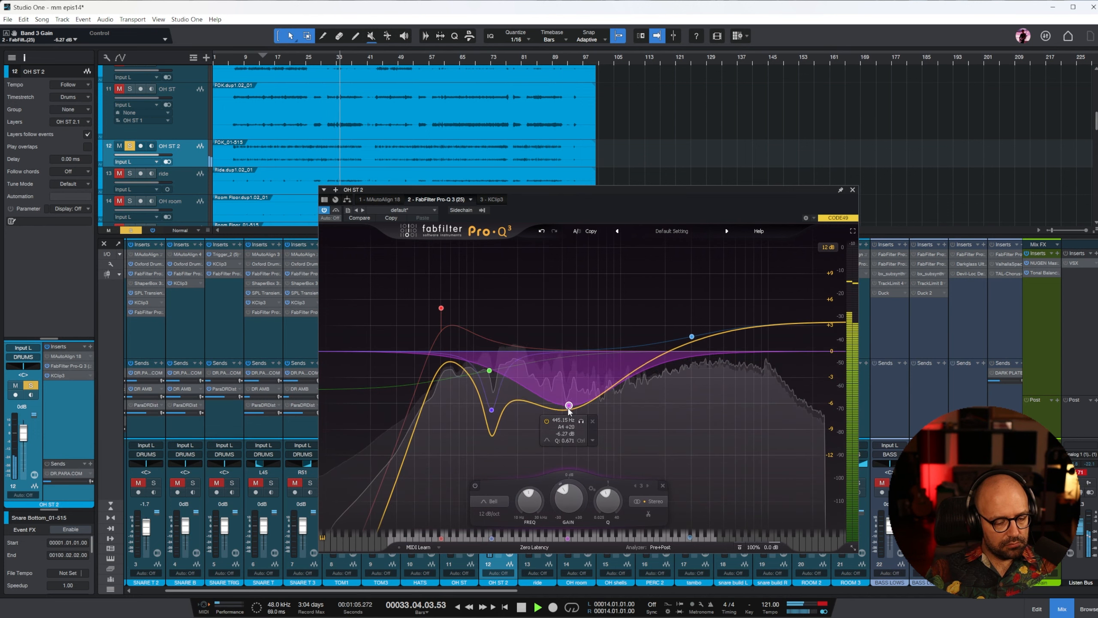
Step: Set the KClip 3 input gain on OH ST 2 to 4.2 dB and close the plug-in
{"action": "left_click", "coordinate": [492, 199]}
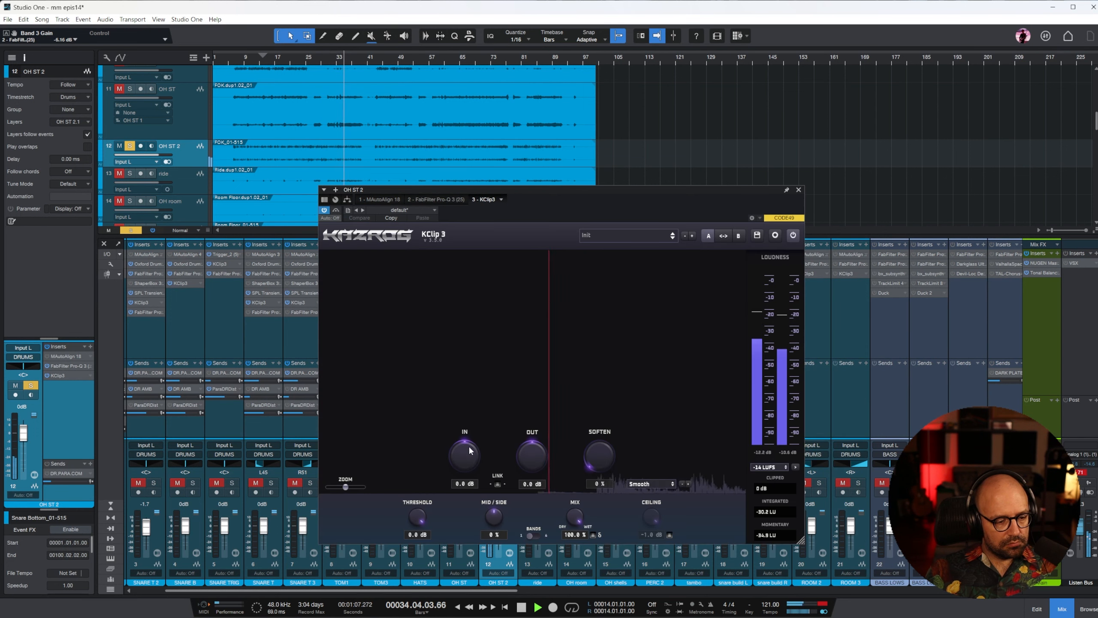
{"action": "left_click_drag", "start_coordinate": [470, 443], "coordinate": [471, 440]}
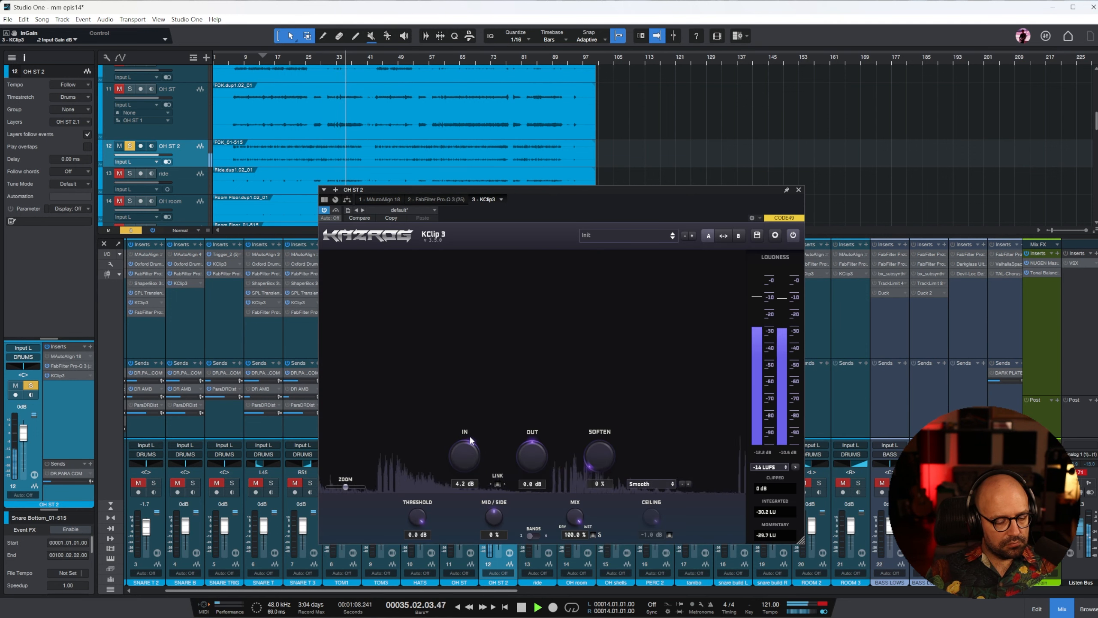
{"action": "left_click", "coordinate": [799, 190]}
Step: Select all drum channels from KICK through OH ST 2, solo them together and play from about bar 18
{"action": "left_click", "coordinate": [157, 337]}
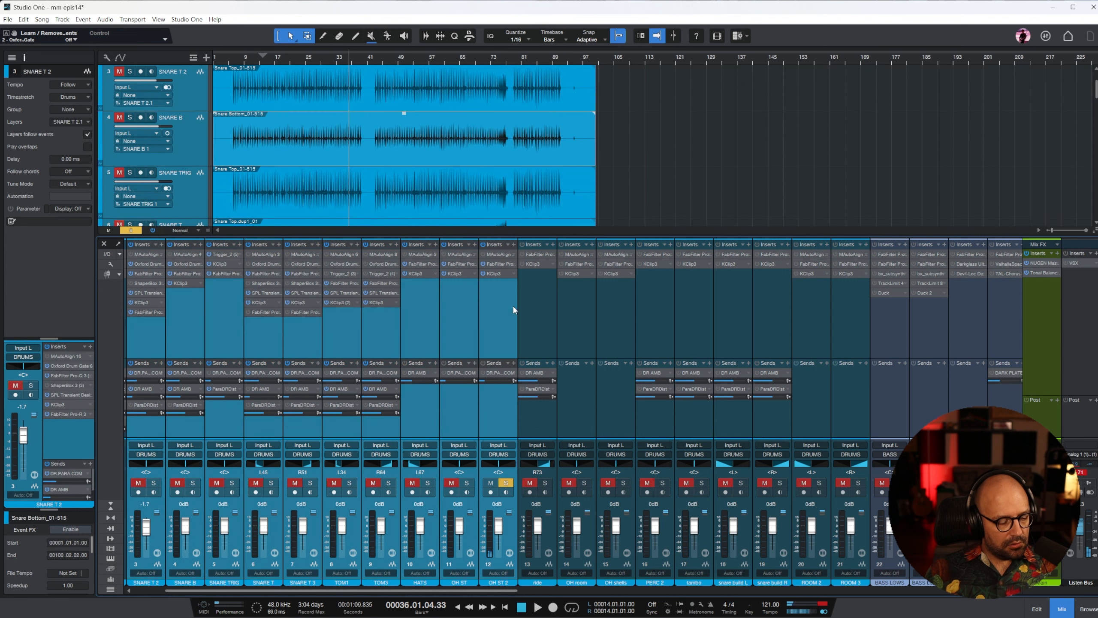
{"action": "left_click_drag", "start_coordinate": [458, 590], "coordinate": [346, 590]}
{"action": "left_click", "coordinate": [147, 344], "text": "shift"}
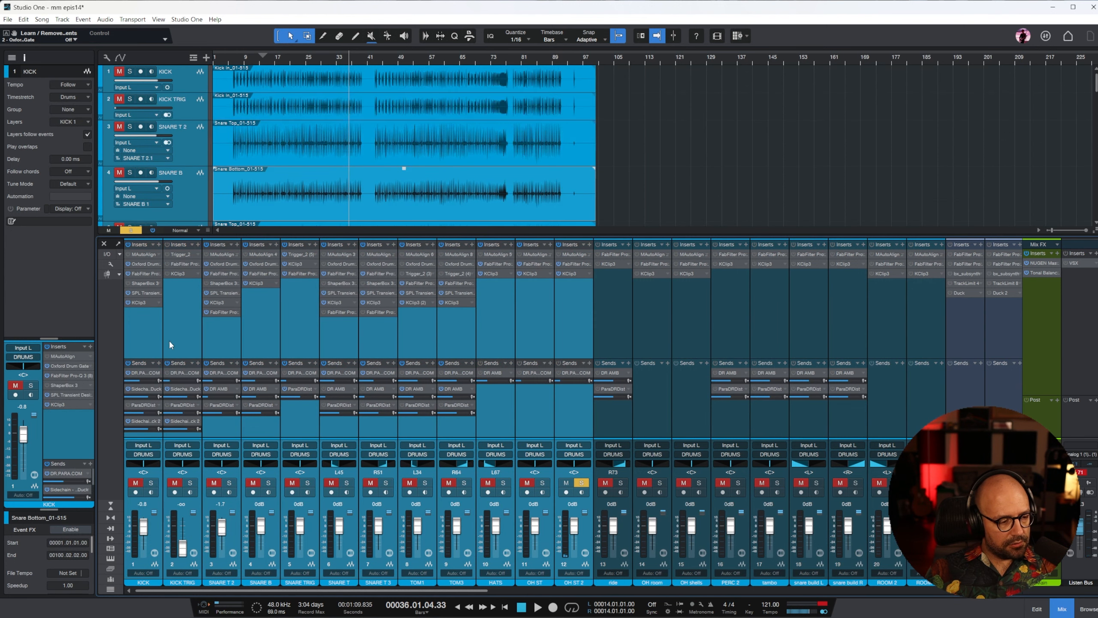
{"action": "key", "text": "s"}
{"action": "key", "text": "space"}
{"action": "left_click", "coordinate": [283, 60]}
Step: Rename the OH ST channel to Cym OH ST and OH ST 2 to Shell OH St
{"action": "left_click_drag", "start_coordinate": [470, 590], "coordinate": [490, 590]}
{"action": "left_click", "coordinate": [468, 409]}
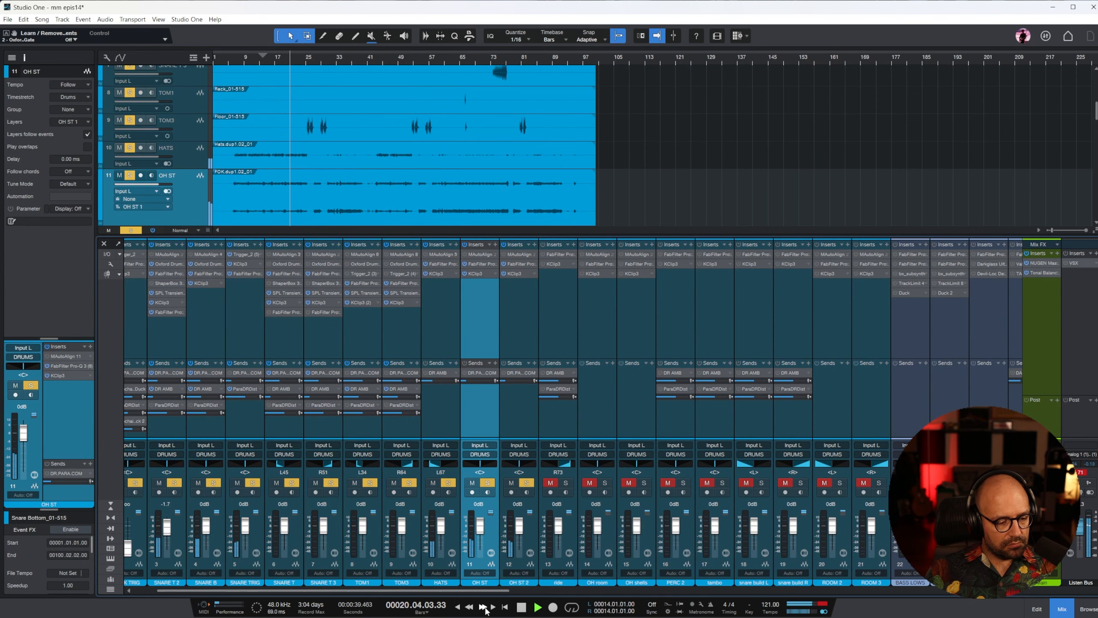
{"action": "type", "text": "Cym"}
{"action": "key", "text": "Return"}
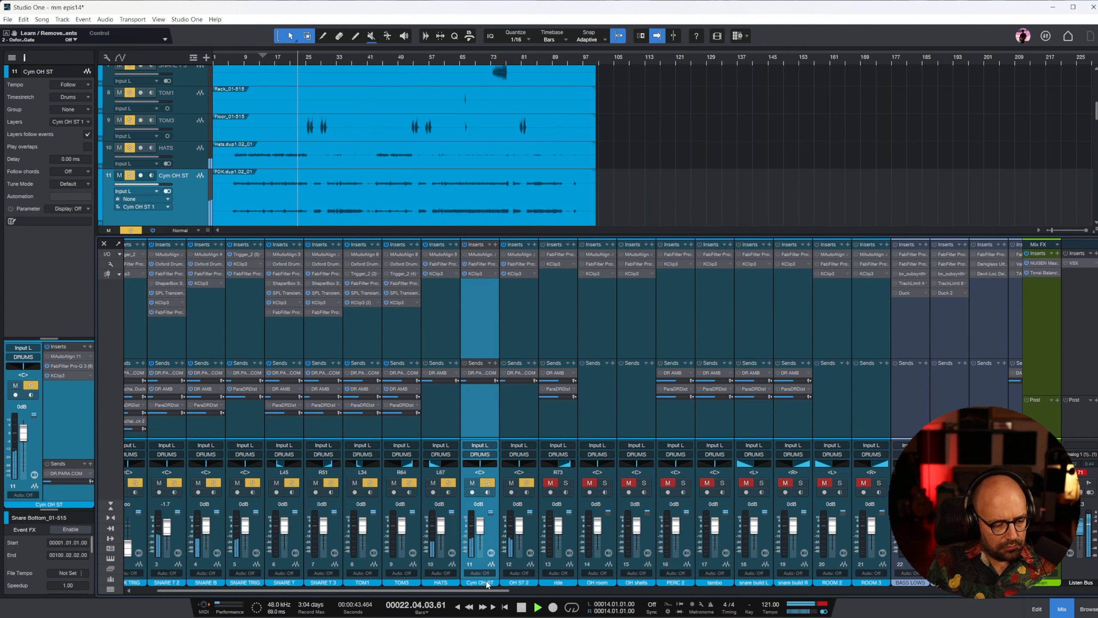
{"action": "type", "text": "Shell"}
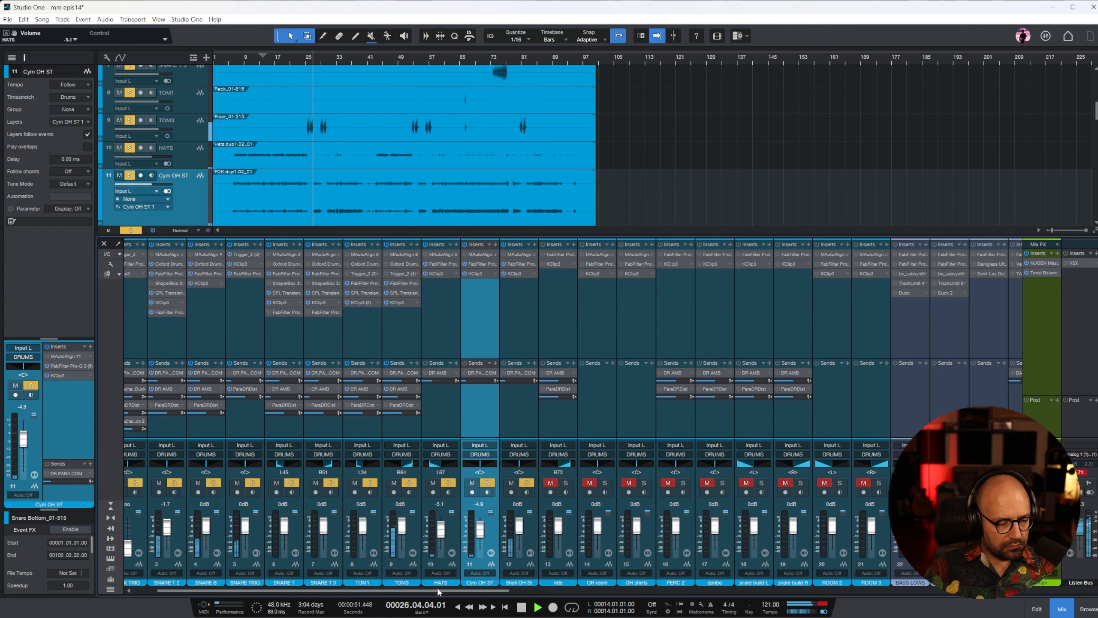
Step: Replay from about bar 17, set the Cym OH ST fader to -2.4 dB and select the ride channel
{"action": "left_click", "coordinate": [278, 65]}
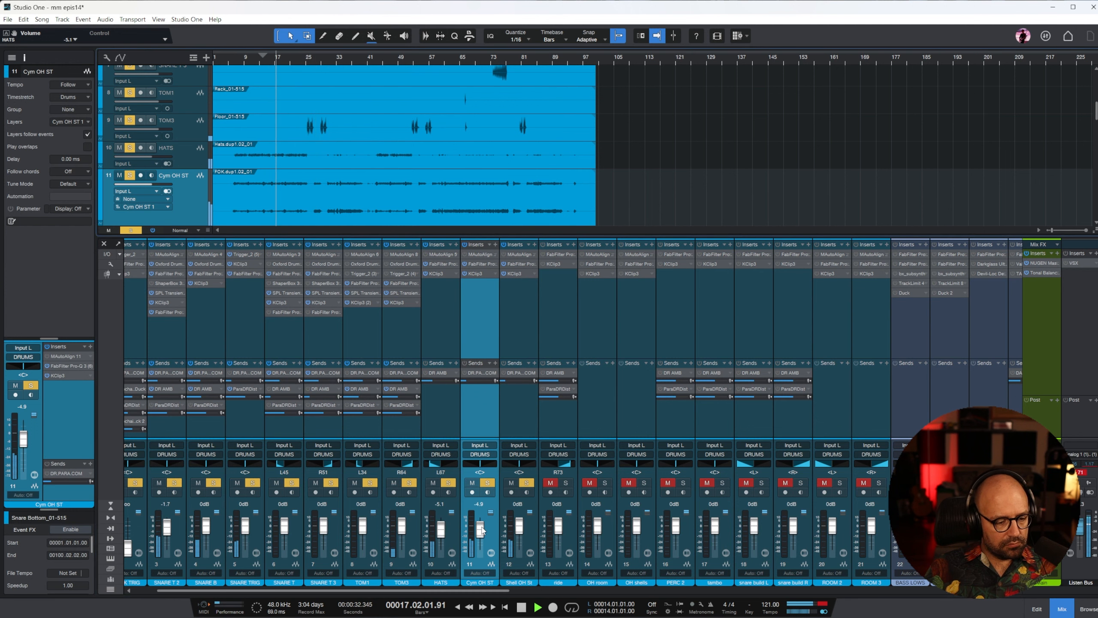
{"action": "left_click_drag", "start_coordinate": [479, 538], "coordinate": [479, 533]}
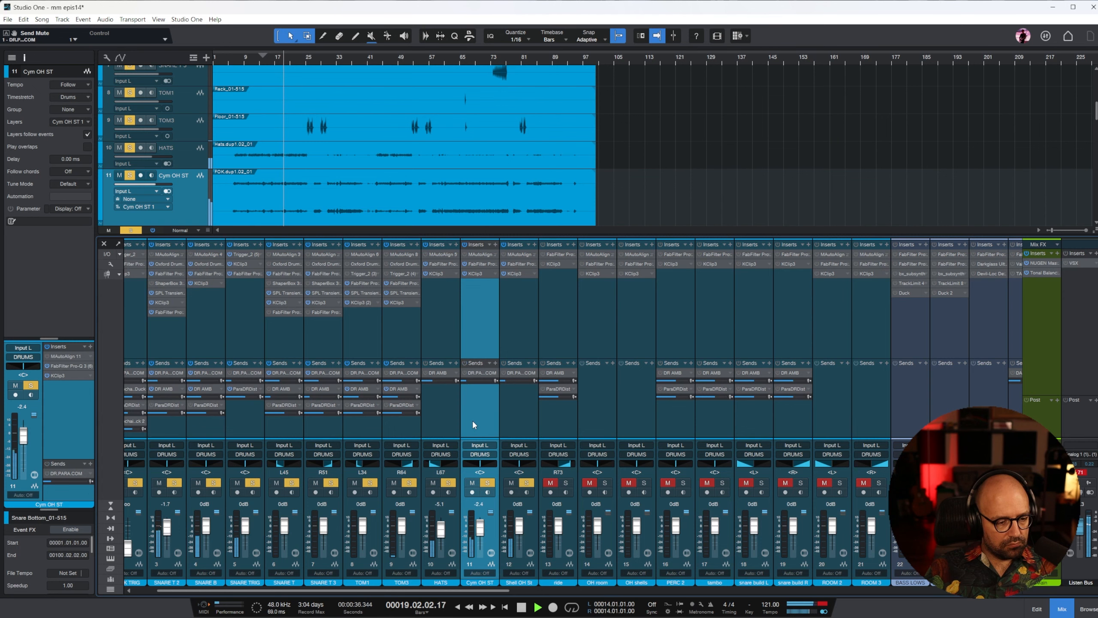
{"action": "scroll", "coordinate": [346, 589], "scroll_direction": "right", "scroll_amount": 4}
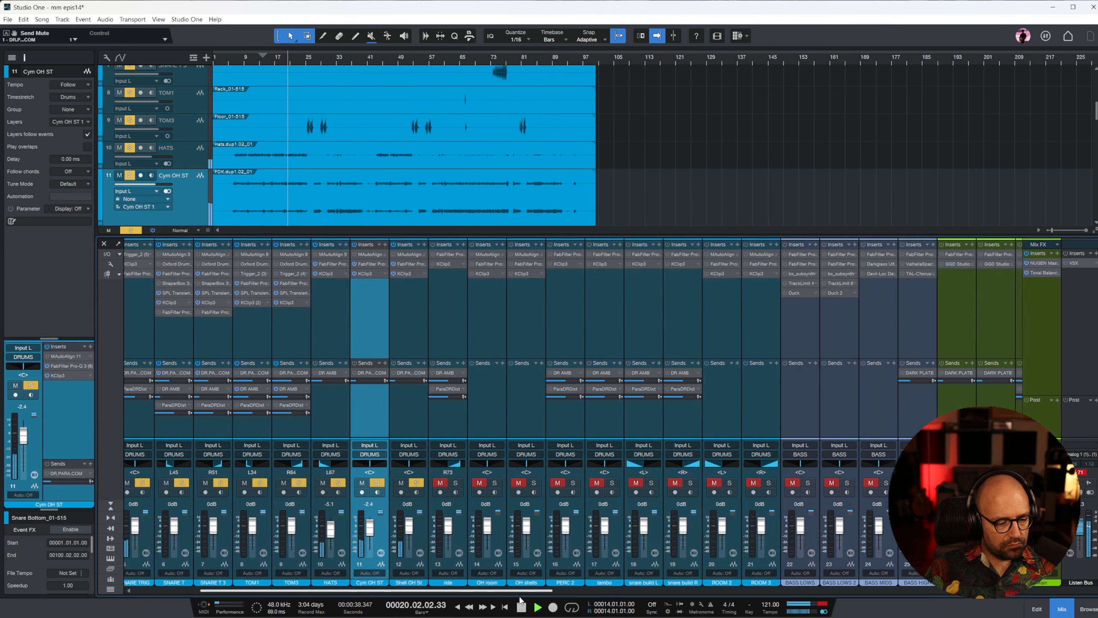
{"action": "left_click", "coordinate": [383, 301]}
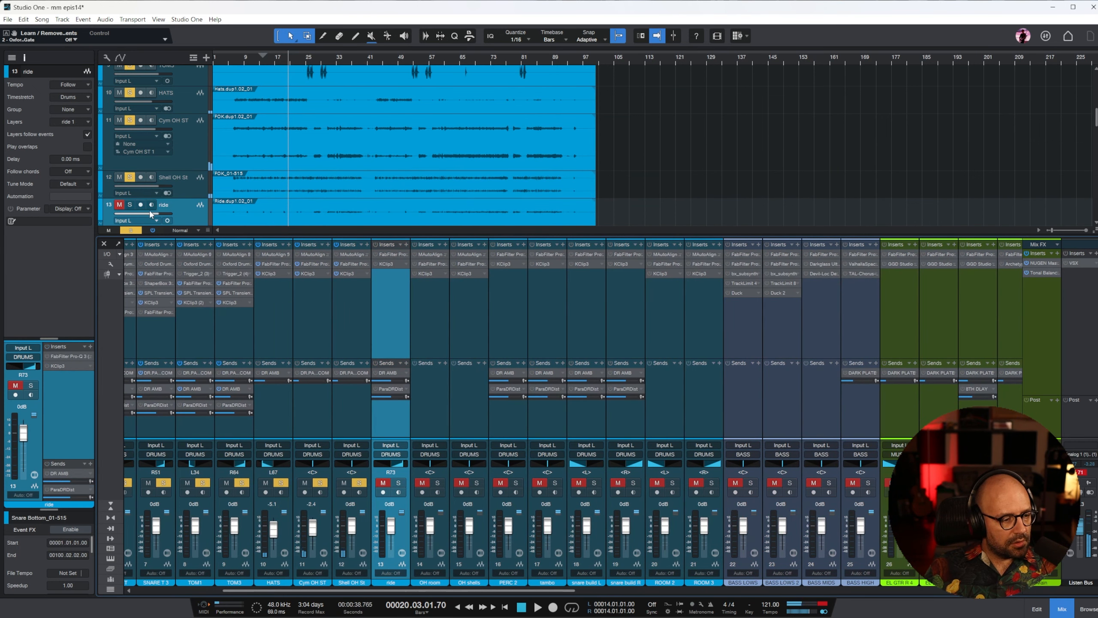
Step: Add the ride to the soloed drums, clear all solos and enlarge the waveforms in the arrangement
{"action": "left_click", "coordinate": [129, 205]}
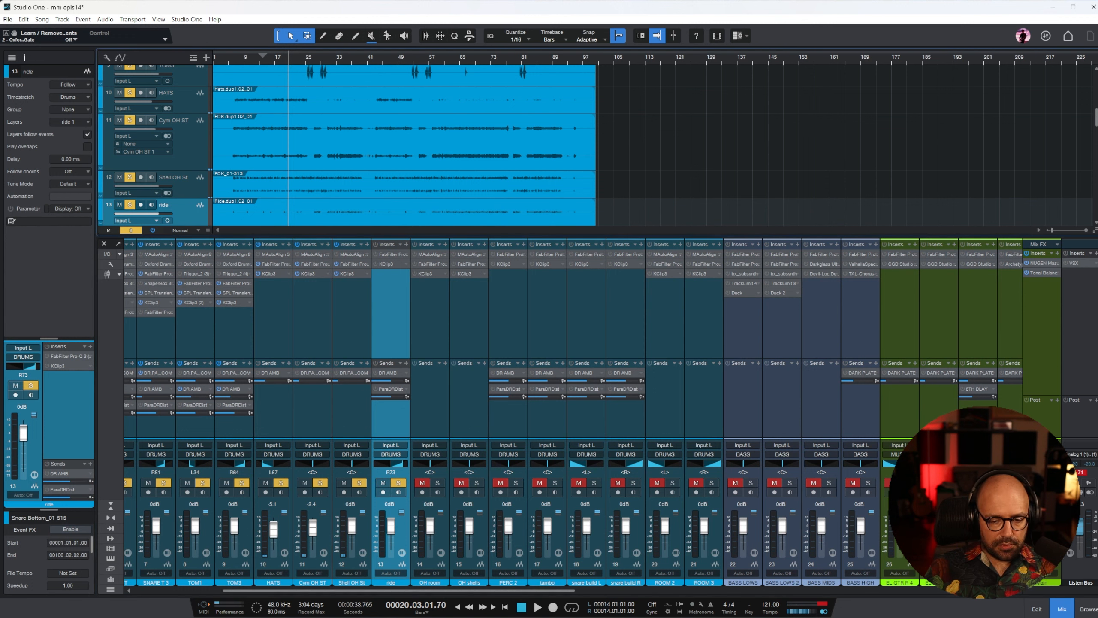
{"action": "left_click", "coordinate": [131, 230]}
{"action": "key", "text": "e"}
{"action": "key", "text": "w"}
{"action": "left_click_drag", "start_coordinate": [1095, 230], "coordinate": [1096, 203]}
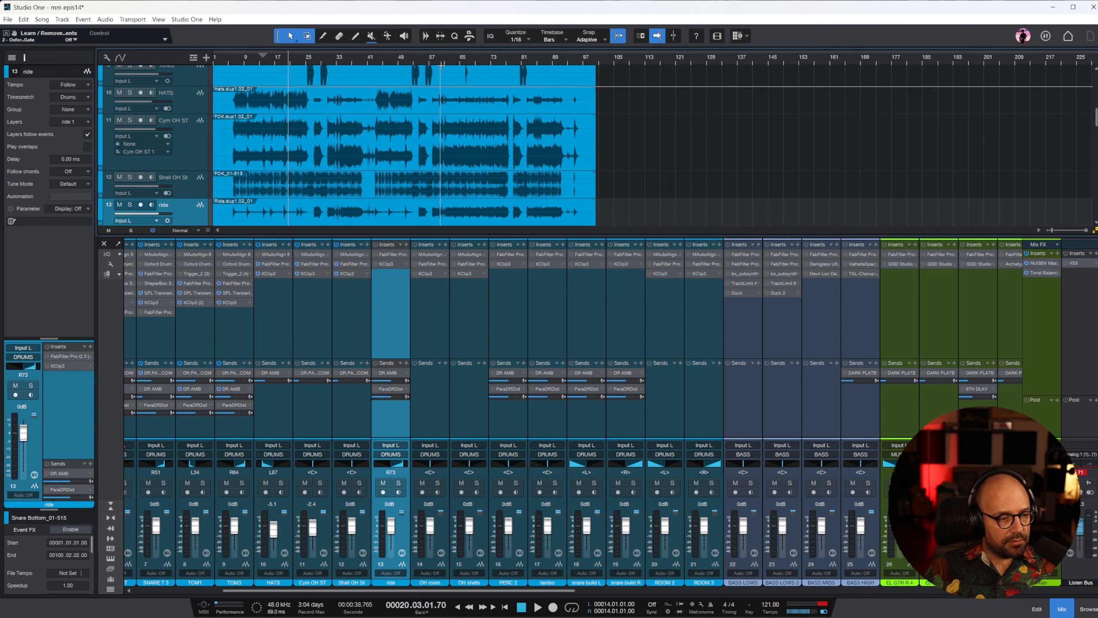
Step: Solo the ride, play it from about bar 60, enable its FabFilter Pro-Q 3 and pan the channel to R95
{"action": "left_click", "coordinate": [443, 68]}
{"action": "left_click", "coordinate": [237, 211]}
{"action": "key", "text": "s"}
{"action": "key", "text": "space"}
{"action": "left_click", "coordinate": [376, 255]}
{"action": "left_click_drag", "start_coordinate": [402, 466], "coordinate": [408, 467]}
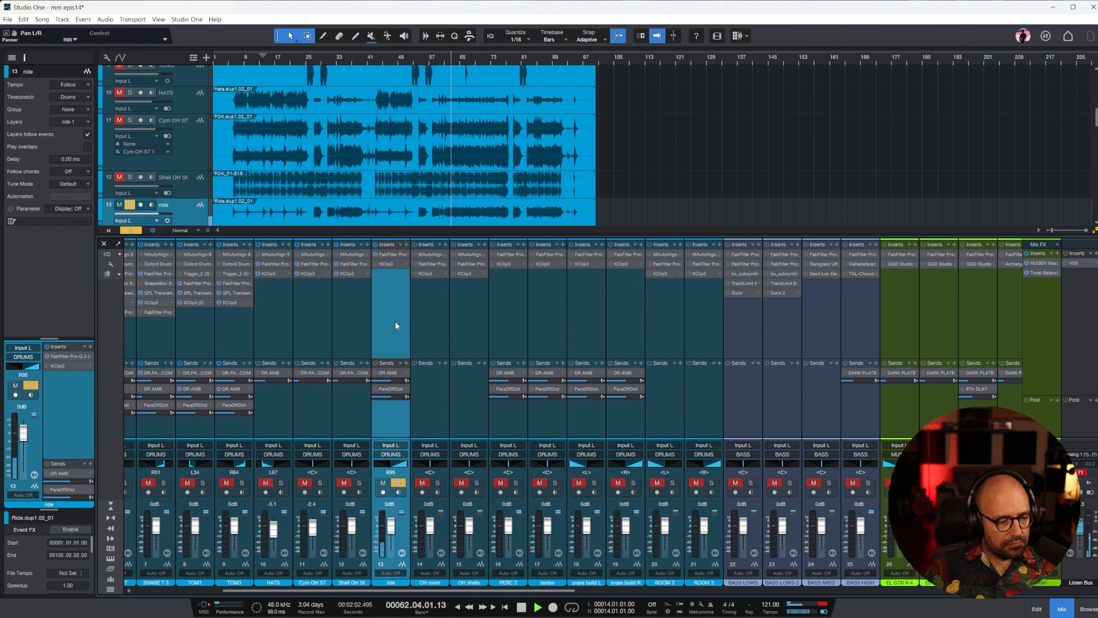
Step: Move the low shelf band of the ride's Pro-Q 3 up in frequency, close the EQ and unsolo the ride
{"action": "double_click", "coordinate": [398, 255]}
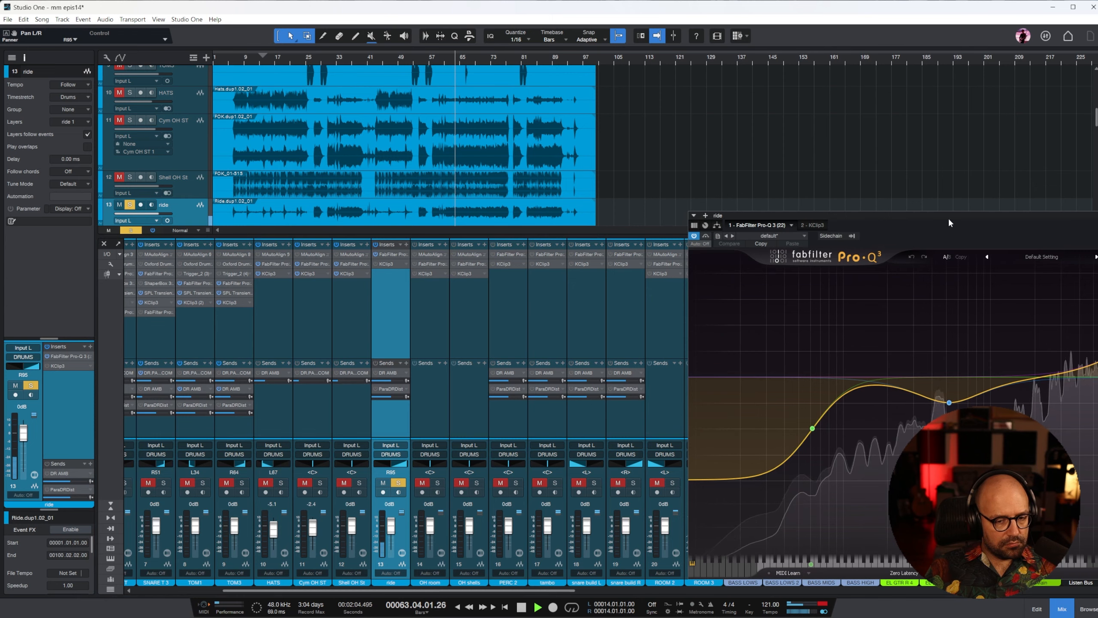
{"action": "left_click_drag", "start_coordinate": [949, 218], "coordinate": [701, 217]}
{"action": "left_click_drag", "start_coordinate": [566, 428], "coordinate": [715, 427]}
{"action": "left_click", "coordinate": [975, 216]}
{"action": "left_click", "coordinate": [398, 483]}
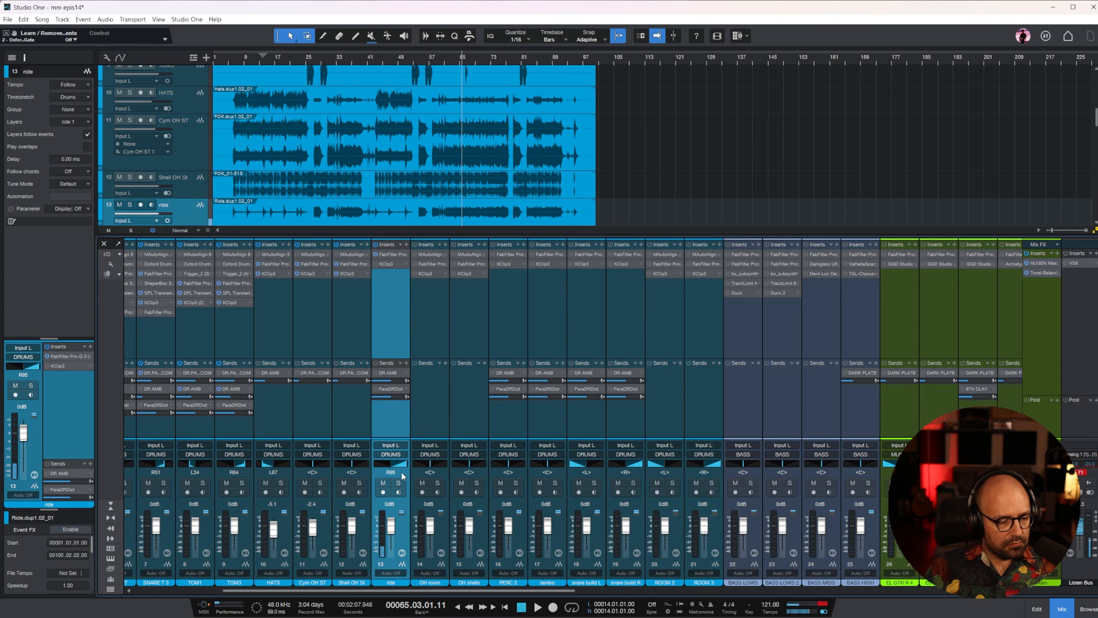
Step: Solo and play OH room from about bar 63, set its KClip 3 input gain to 4.0 dB, close the plug-in and unsolo the channel
{"action": "left_click", "coordinate": [432, 303]}
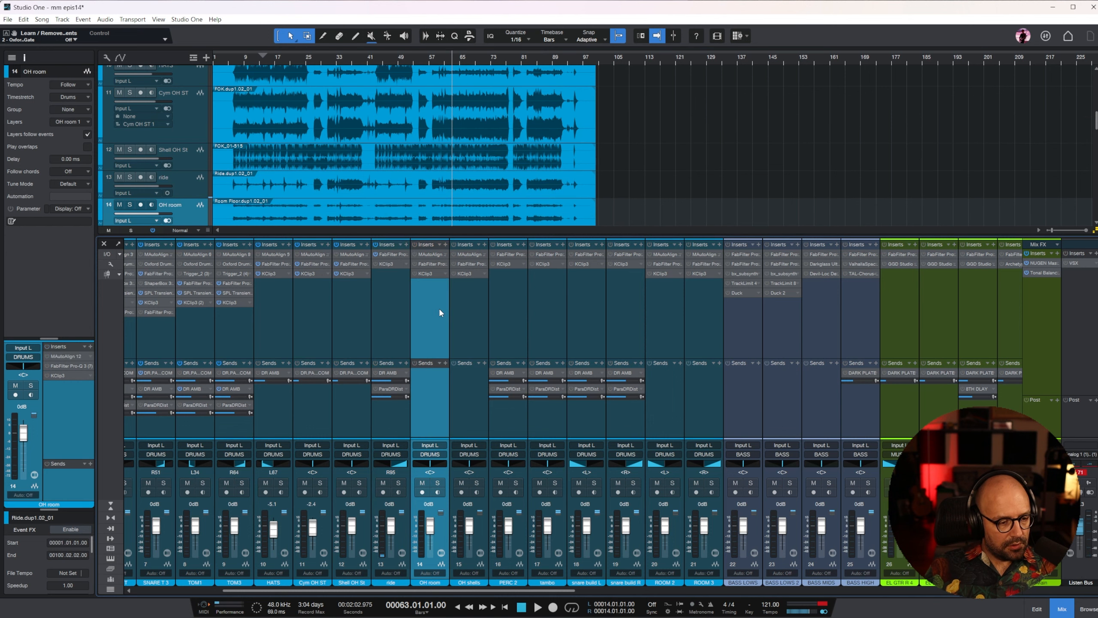
{"action": "key", "text": "s"}
{"action": "scroll", "coordinate": [542, 147], "scroll_direction": "down", "scroll_amount": 3}
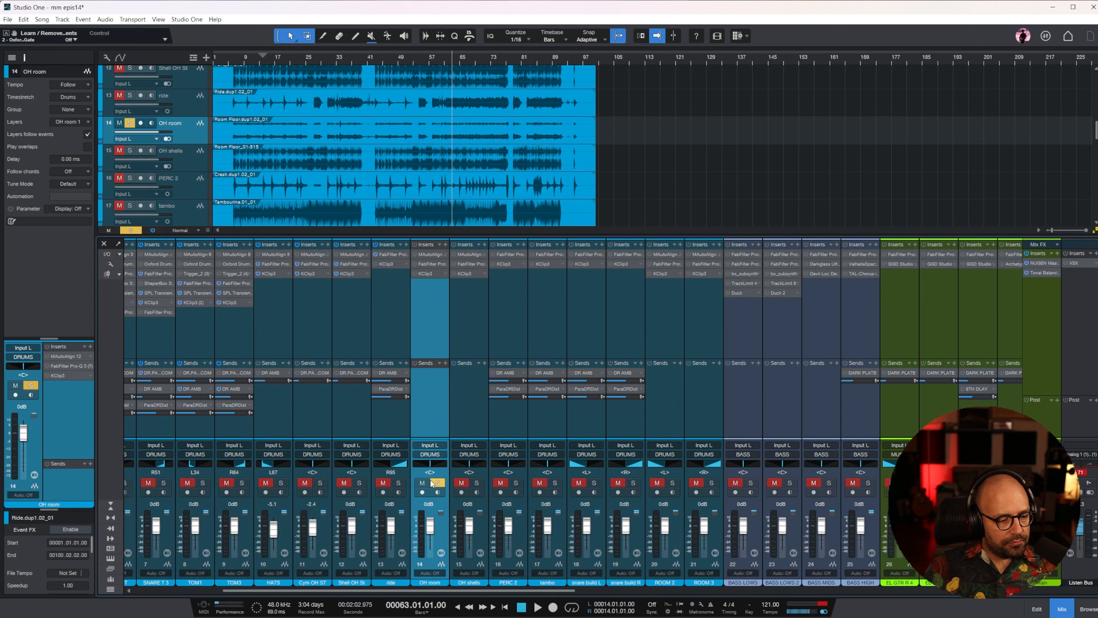
{"action": "key", "text": "space"}
{"action": "left_click", "coordinate": [431, 273]}
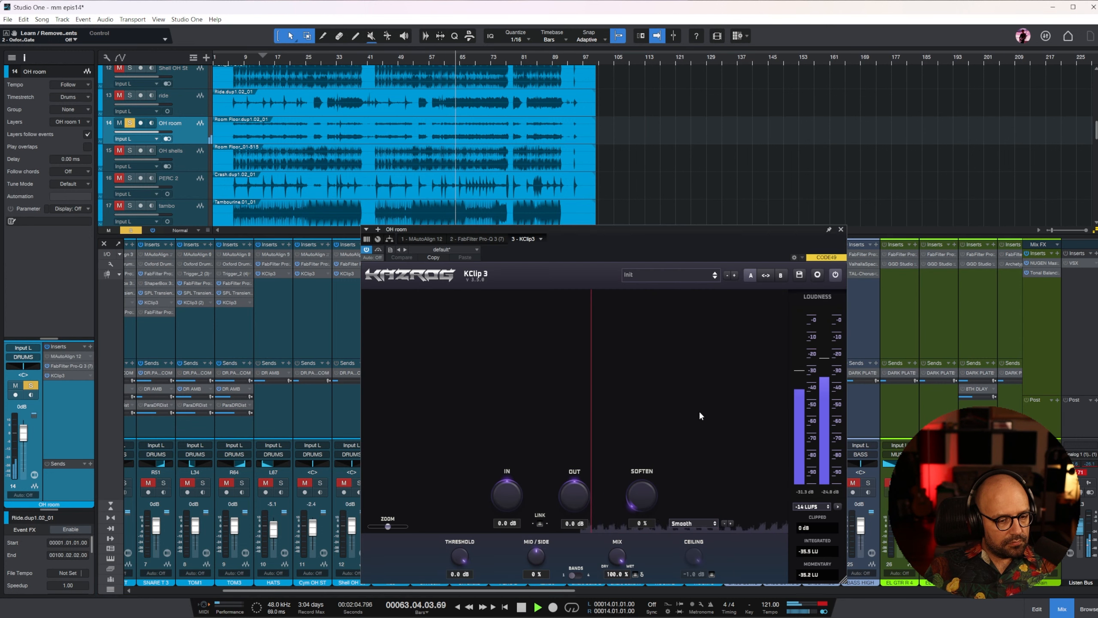
{"action": "key", "text": "space"}
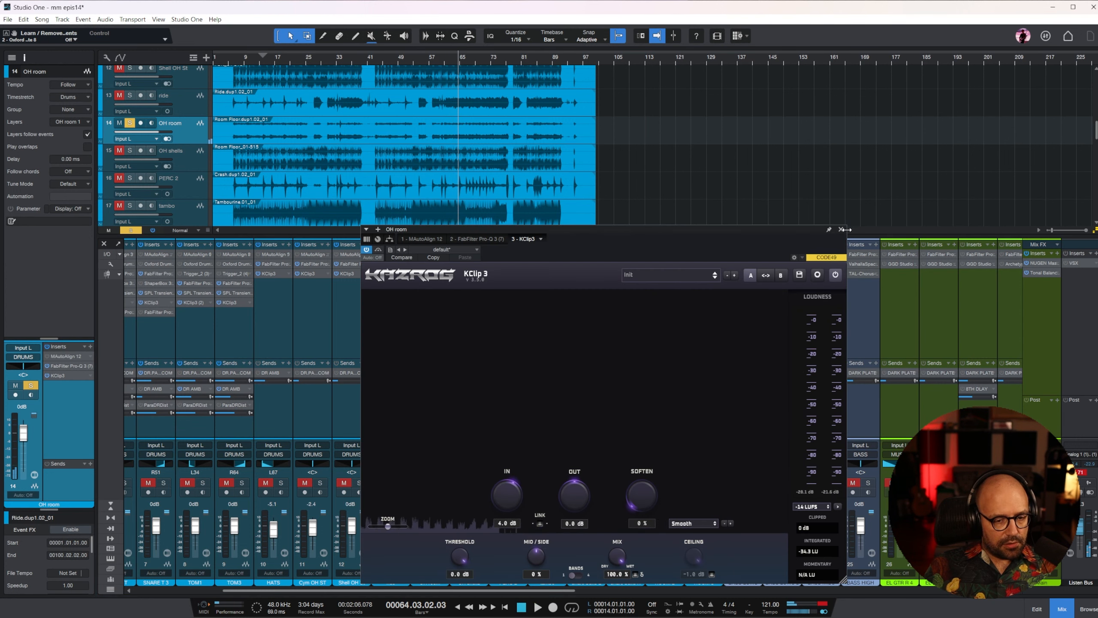
{"action": "left_click", "coordinate": [841, 228]}
{"action": "left_click", "coordinate": [438, 483]}
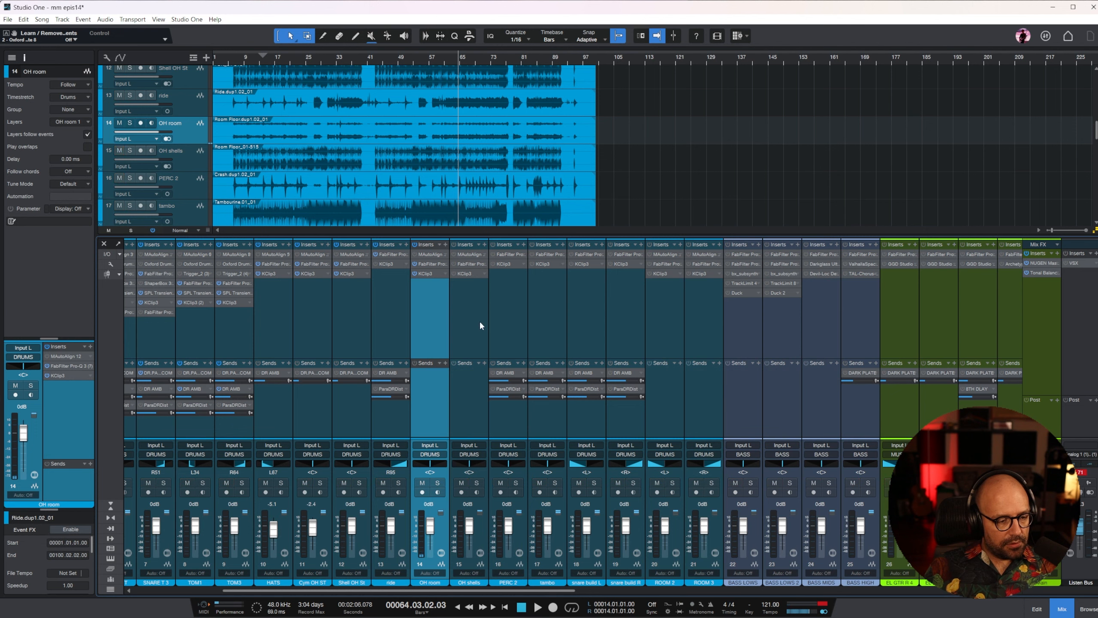
Step: Solo OH shells during playback and shift the Pro-Q 3 band 3 cut to about 646 Hz and -9 dB with a Q of about 0.62
{"action": "left_click", "coordinate": [478, 320]}
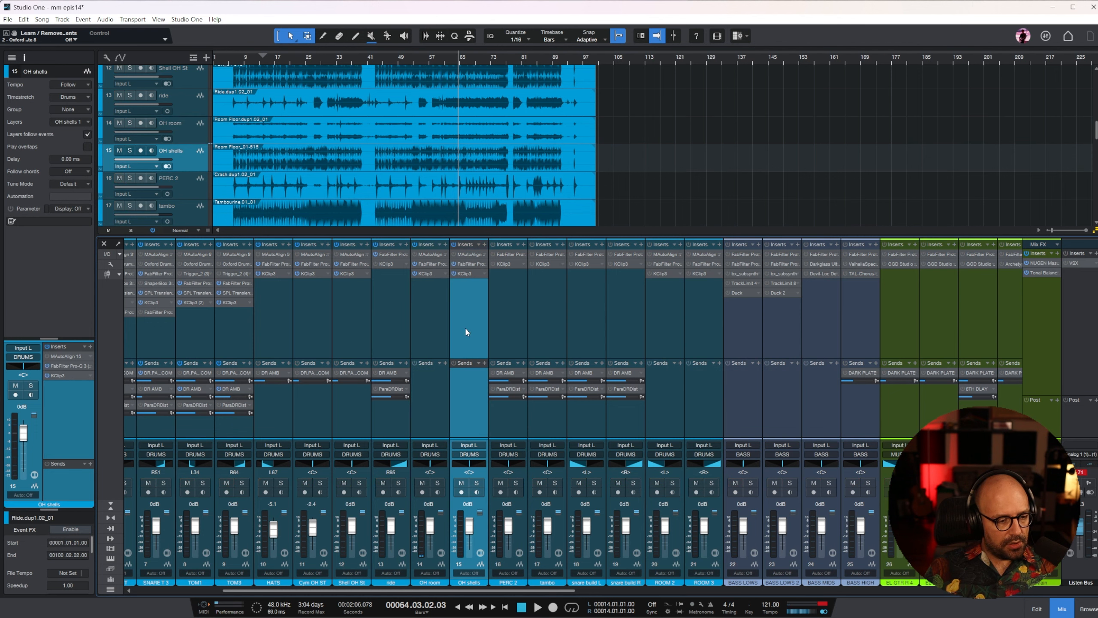
{"action": "key", "text": "e"}
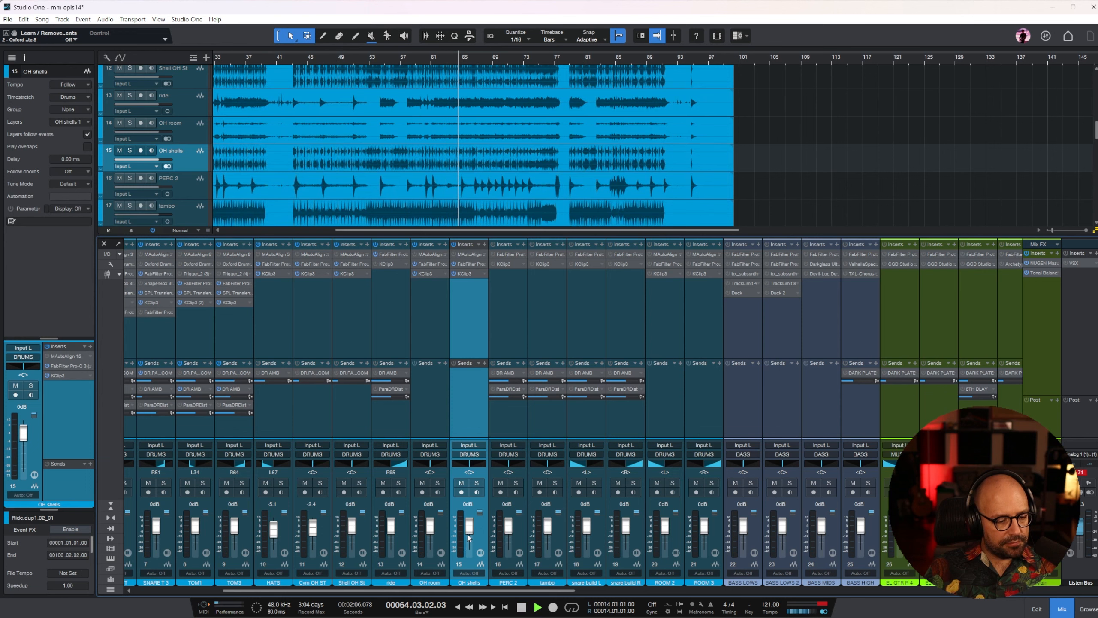
{"action": "key", "text": "space"}
{"action": "key", "text": "s"}
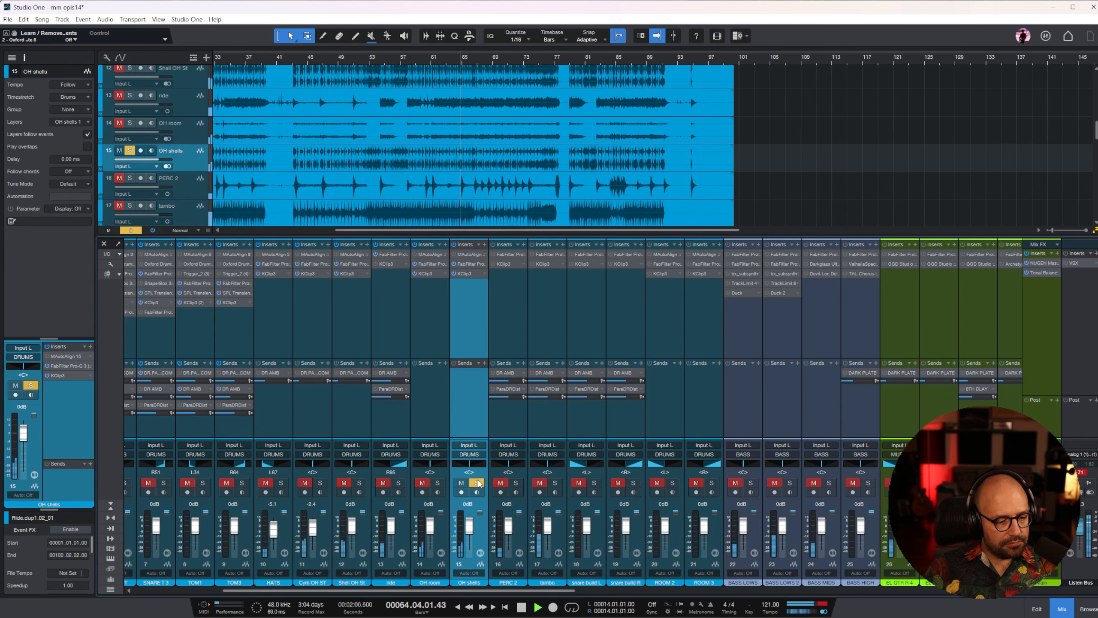
{"action": "double_click", "coordinate": [469, 266]}
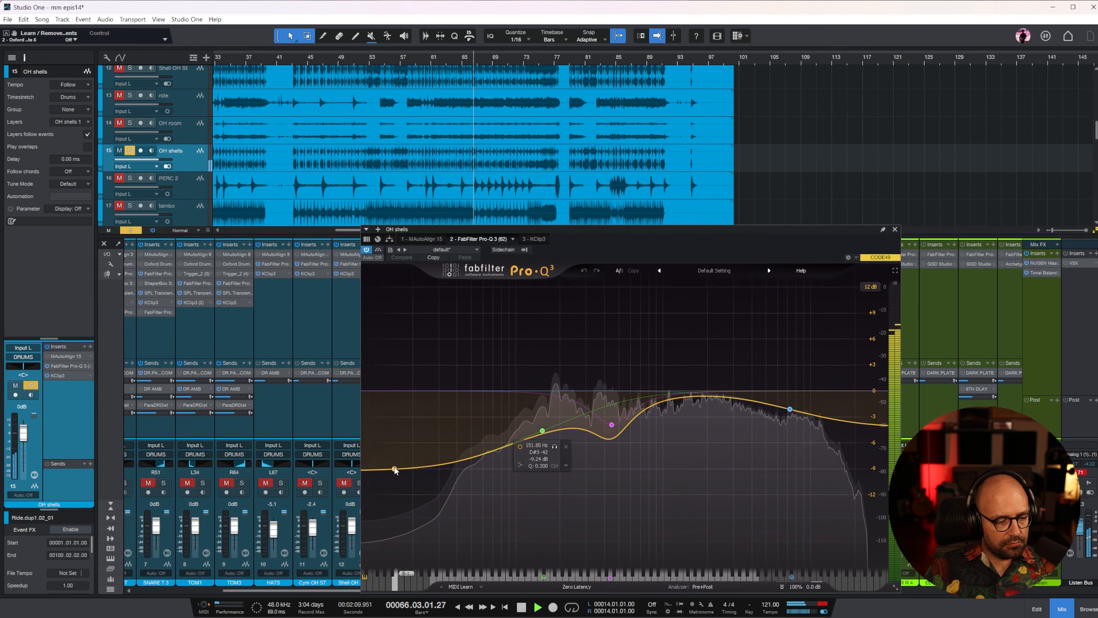
{"action": "left_click_drag", "start_coordinate": [611, 424], "coordinate": [636, 473]}
{"action": "scroll", "coordinate": [635, 483], "scroll_direction": "down", "scroll_amount": 5}
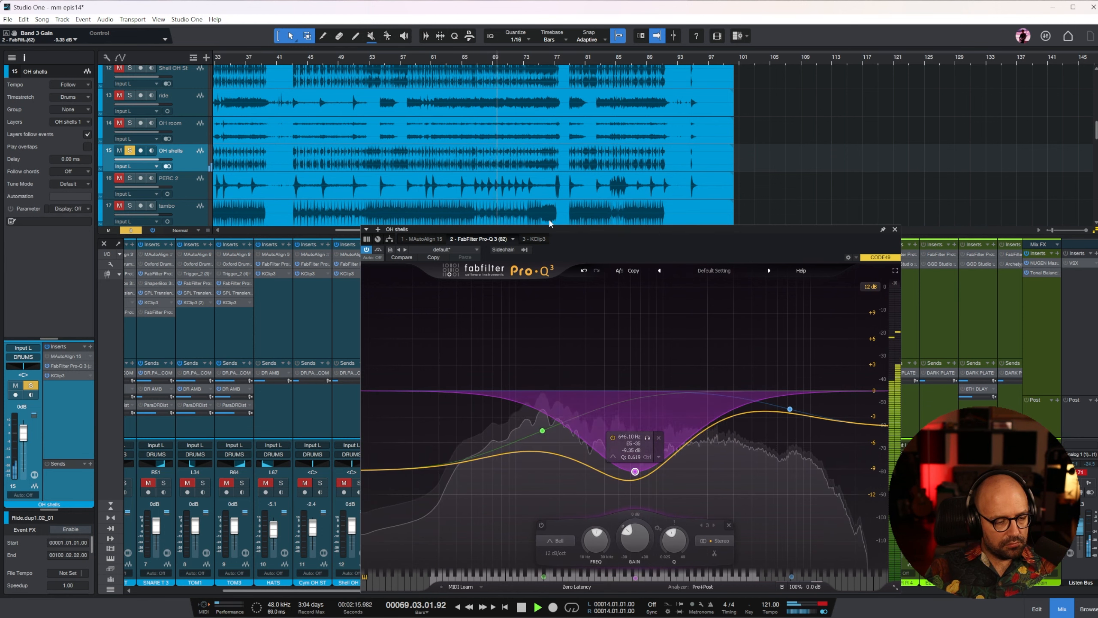
Step: Raise the KClip 3 input gain on OH shells, close the plug-in and unsolo the channel
{"action": "left_click", "coordinate": [533, 238]}
{"action": "left_click_drag", "start_coordinate": [507, 500], "coordinate": [509, 458]}
{"action": "left_click", "coordinate": [840, 230]}
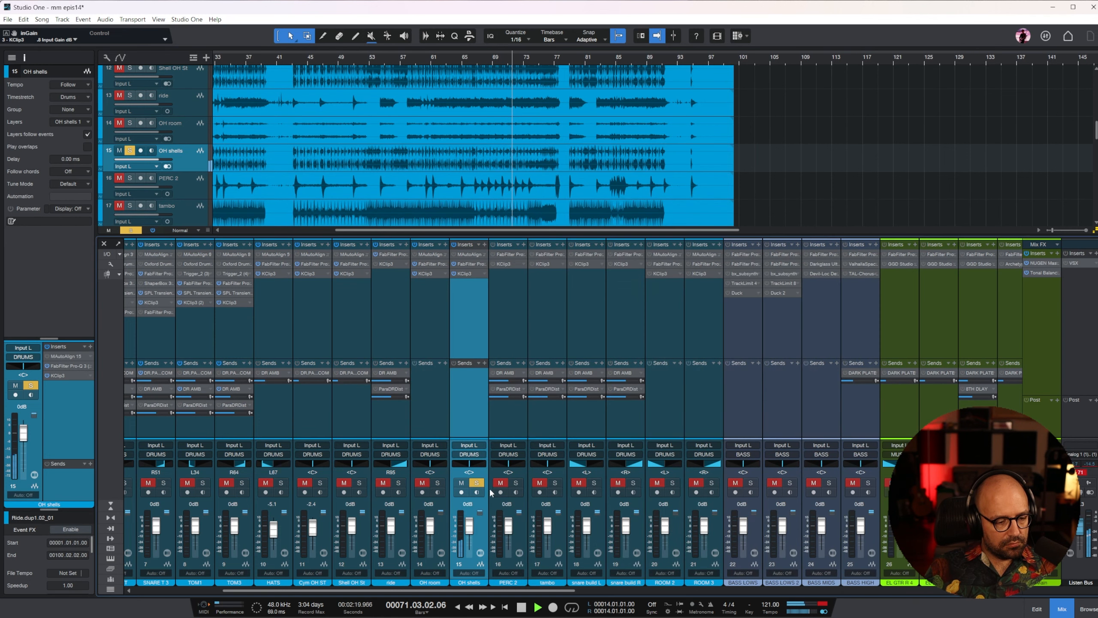
{"action": "left_click", "coordinate": [477, 484]}
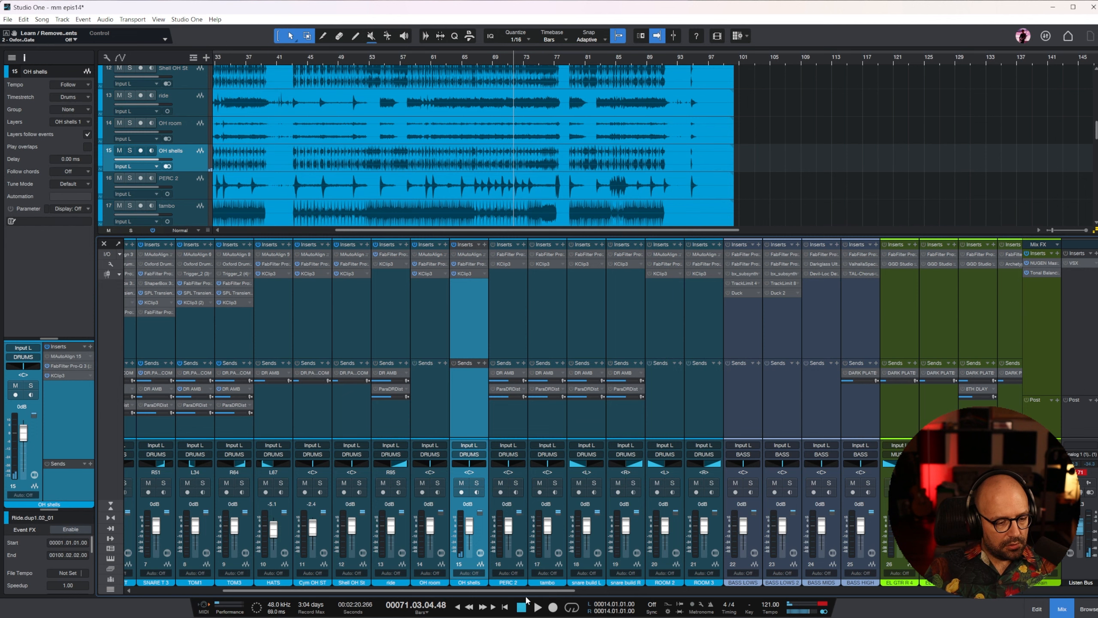
Step: Solo PERC 2, play it from about bar 43 and set its fader to -6.3 dB
{"action": "left_click", "coordinate": [517, 307]}
{"action": "scroll", "coordinate": [553, 132], "scroll_direction": "down", "scroll_amount": 3}
{"action": "key", "text": "s"}
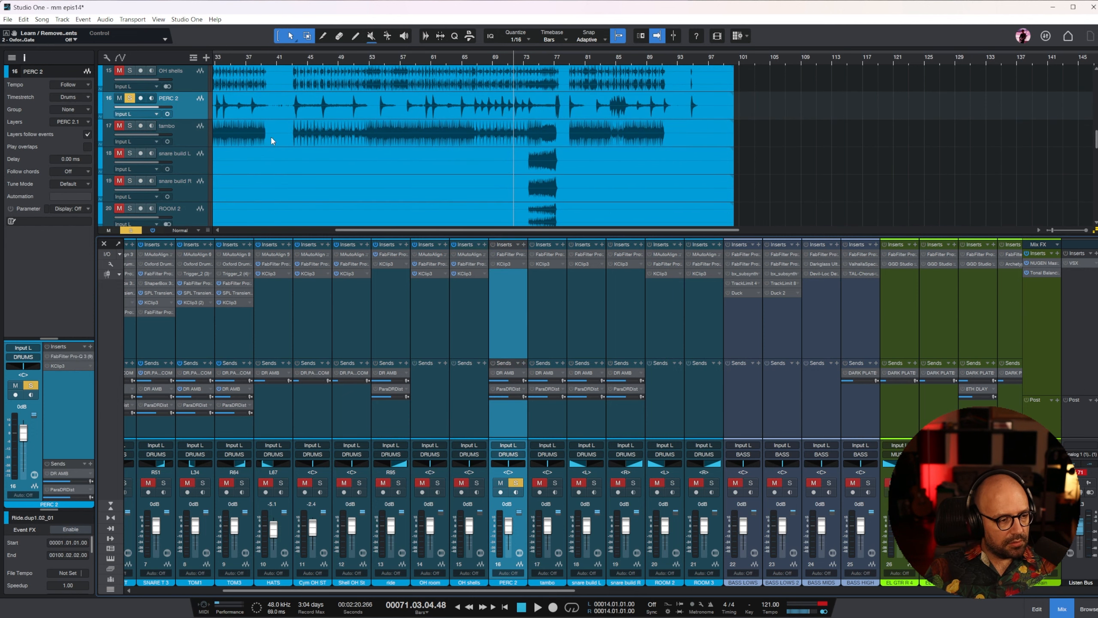
{"action": "key", "text": "s"}
{"action": "left_click", "coordinate": [198, 133]}
{"action": "left_click", "coordinate": [295, 61]}
{"action": "left_click", "coordinate": [320, 104]}
{"action": "key", "text": "s"}
{"action": "key", "text": "space"}
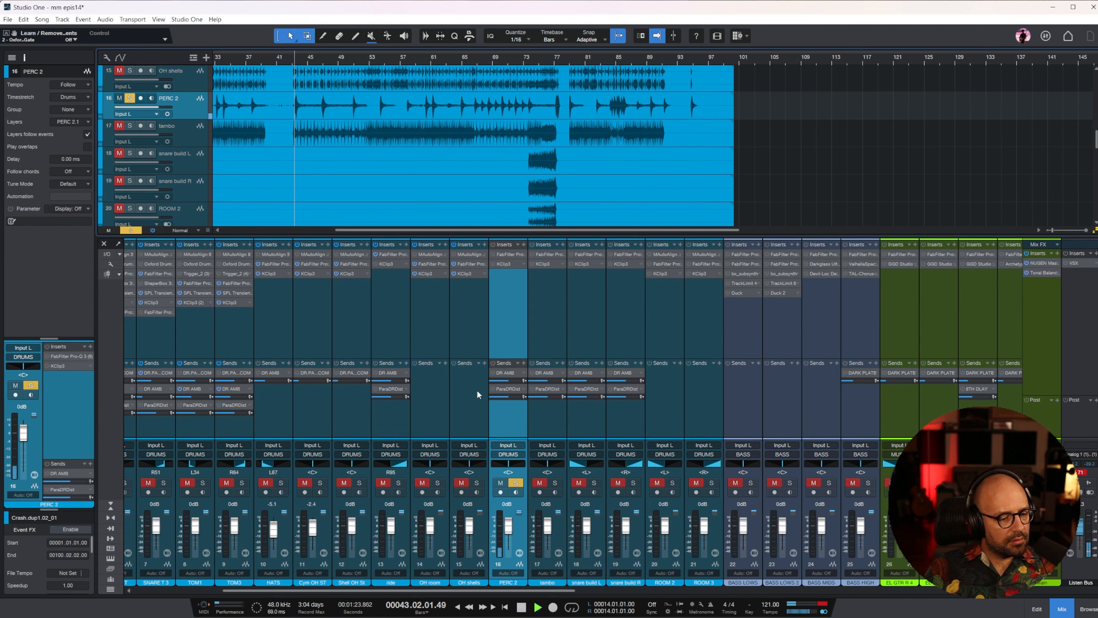
{"action": "left_click_drag", "start_coordinate": [509, 525], "coordinate": [508, 532]}
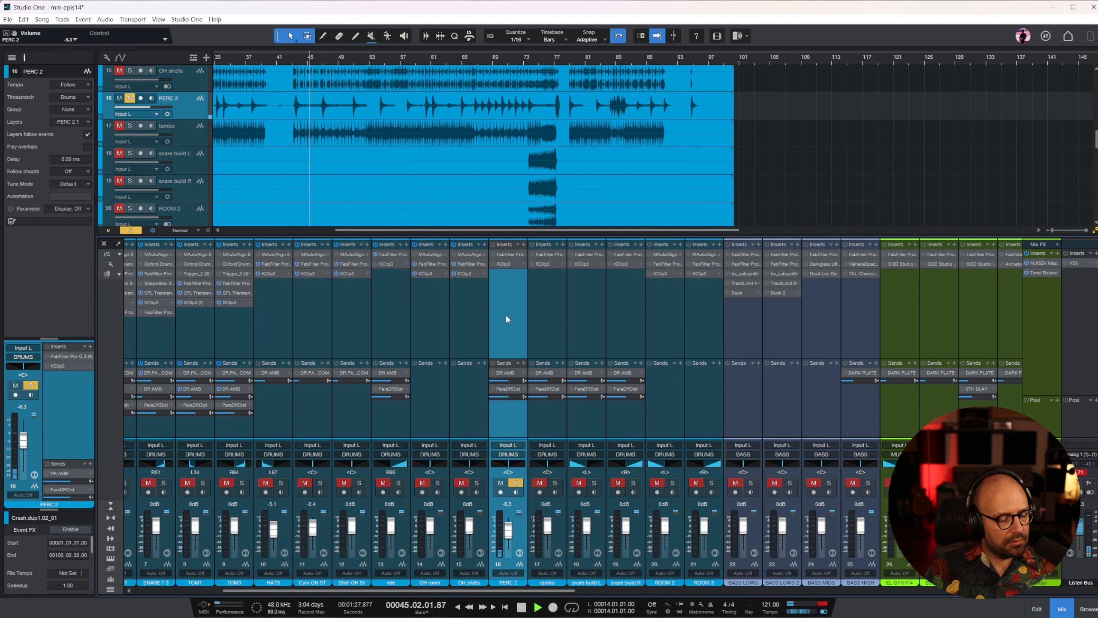
Step: Replay PERC 2 from bar 60, pan it to R37 and take it out of solo
{"action": "key", "text": "w"}
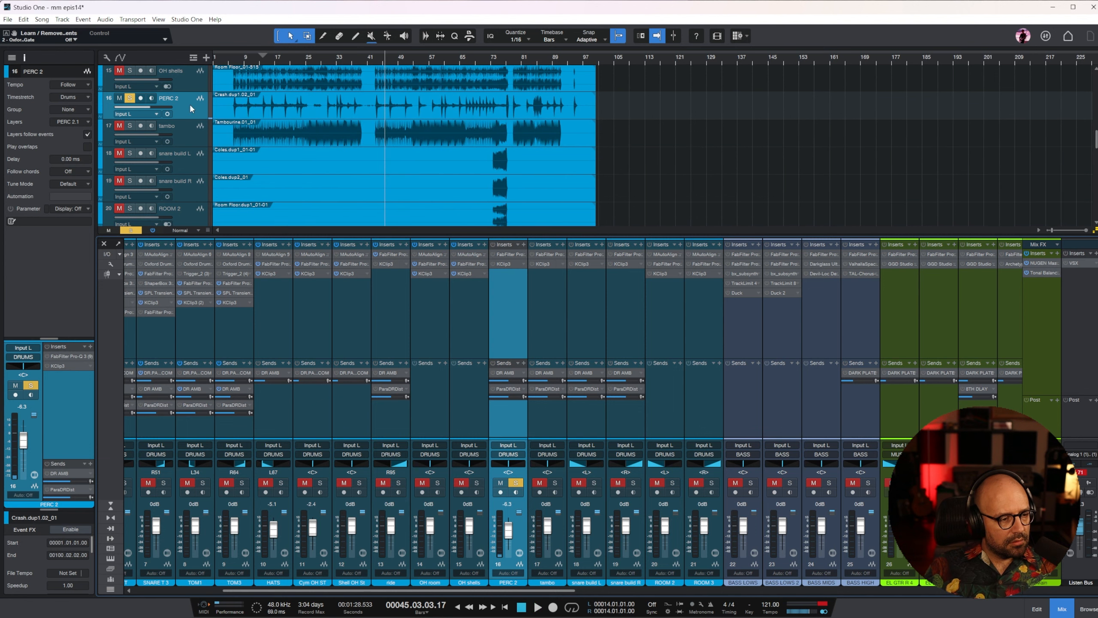
{"action": "left_click", "coordinate": [444, 59]}
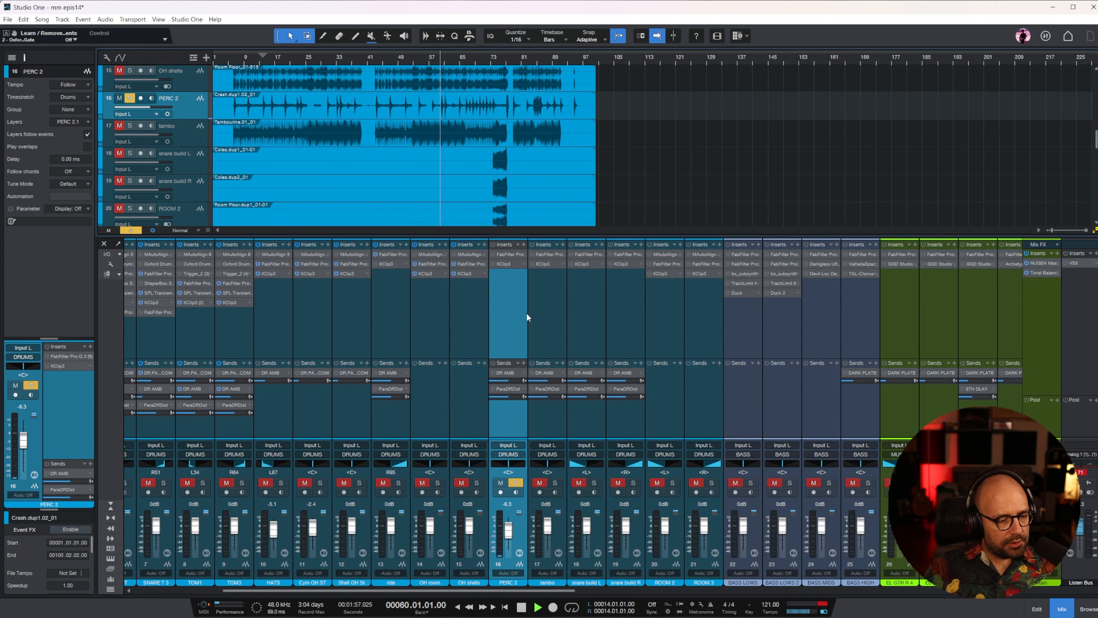
{"action": "left_click_drag", "start_coordinate": [516, 469], "coordinate": [512, 468]}
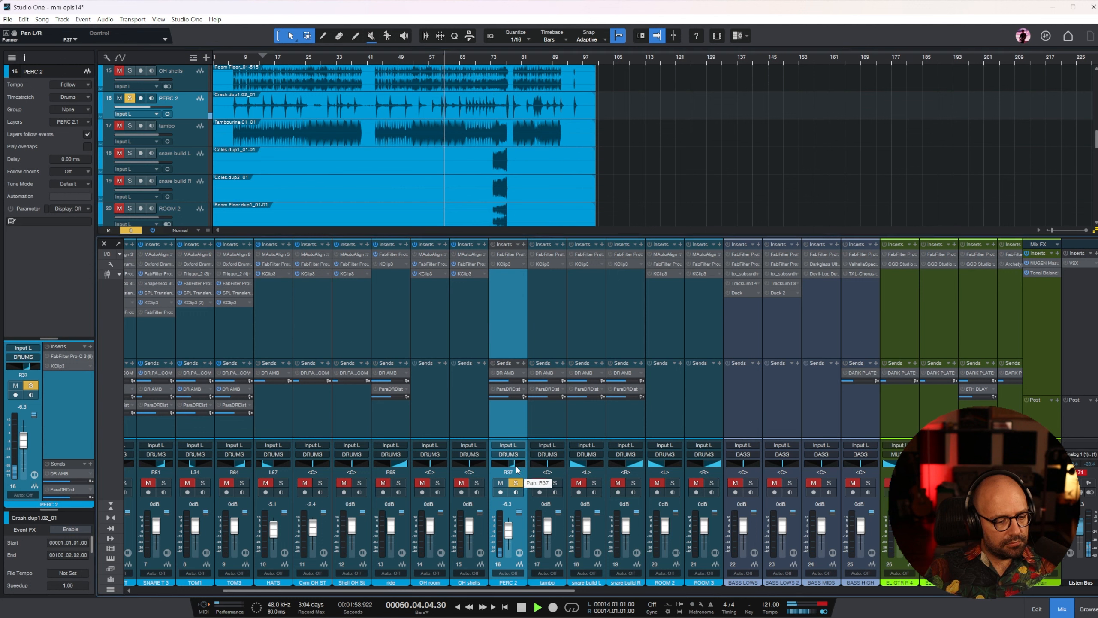
{"action": "left_click", "coordinate": [515, 482]}
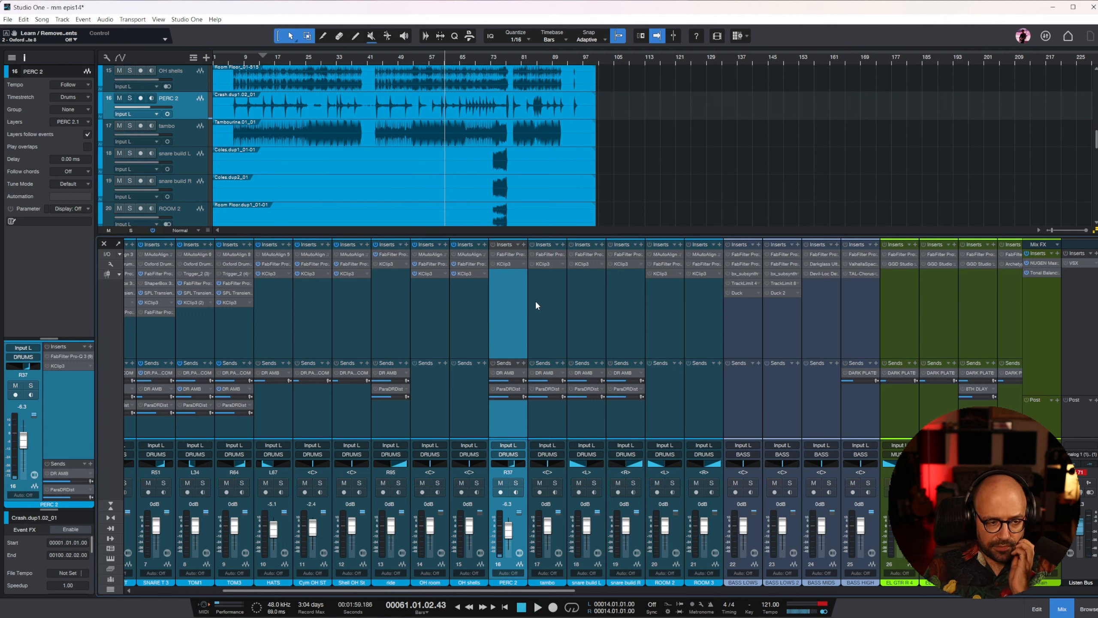
Step: Solo the tambo and add a high cut at about 6435 Hz and a low cut at about 1296 Hz in its Pro-Q 3
{"action": "left_click", "coordinate": [546, 322]}
{"action": "key", "text": "s"}
{"action": "key", "text": "e"}
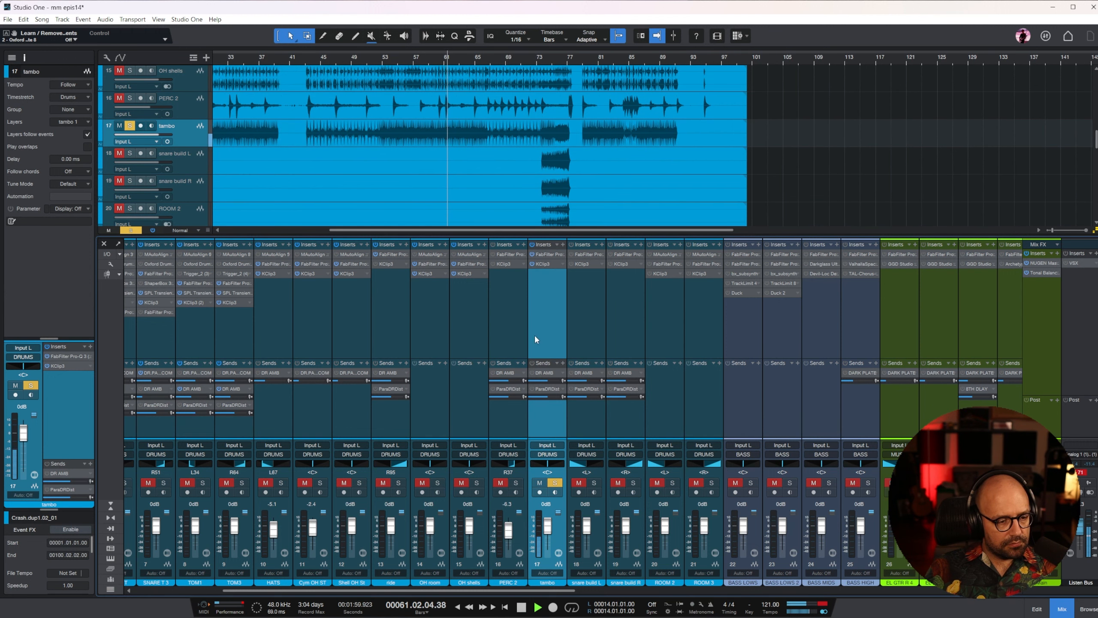
{"action": "left_click", "coordinate": [553, 254]}
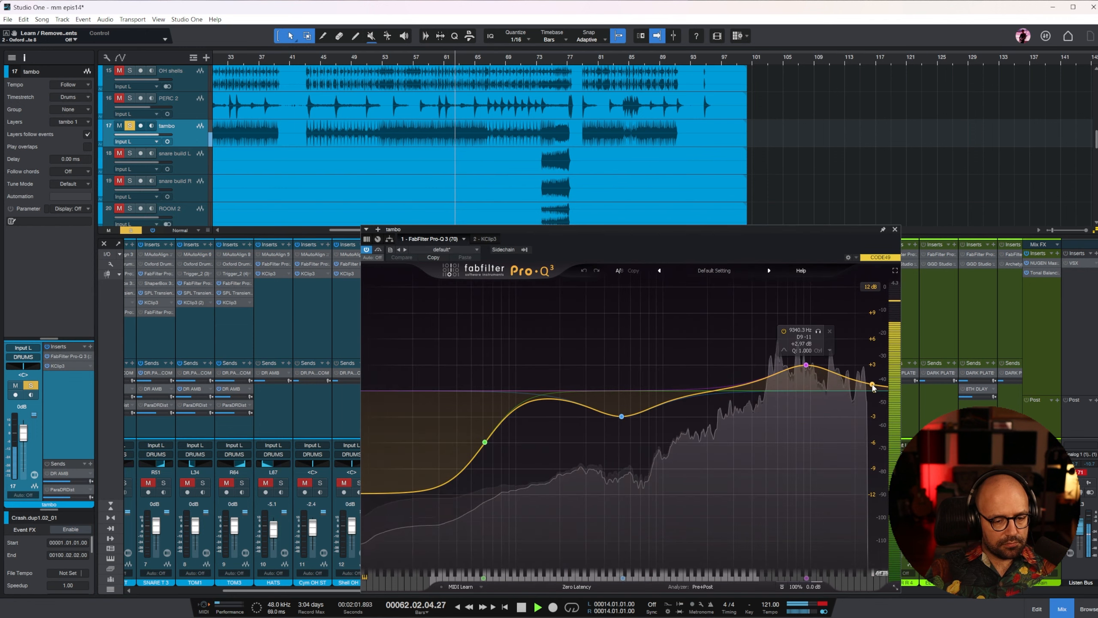
{"action": "left_click_drag", "start_coordinate": [776, 408], "coordinate": [782, 357]}
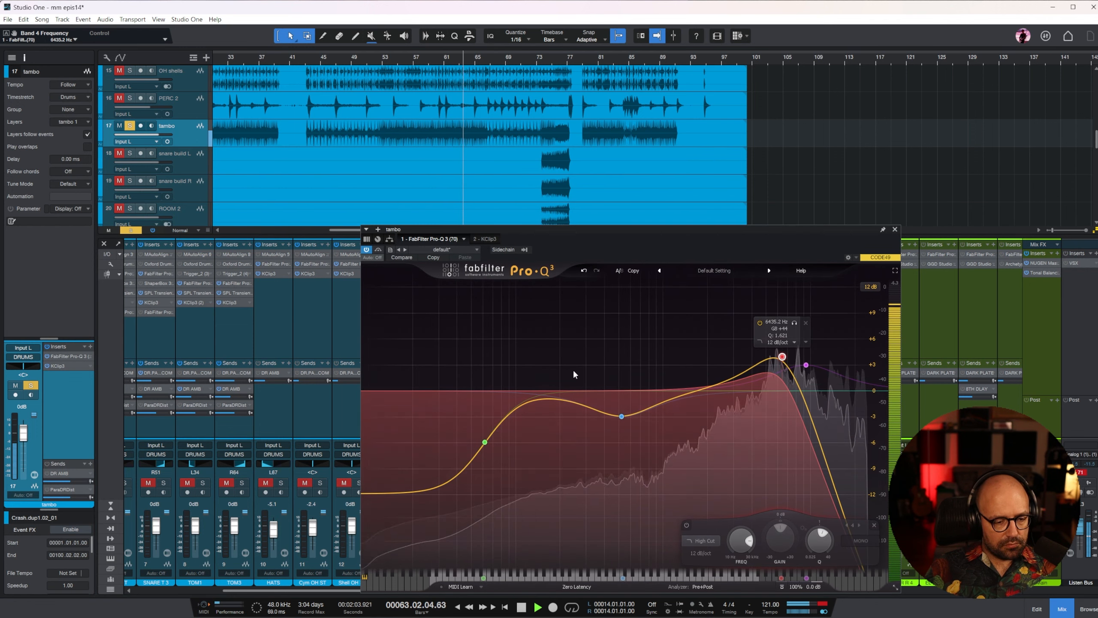
{"action": "left_click_drag", "start_coordinate": [392, 496], "coordinate": [679, 371]}
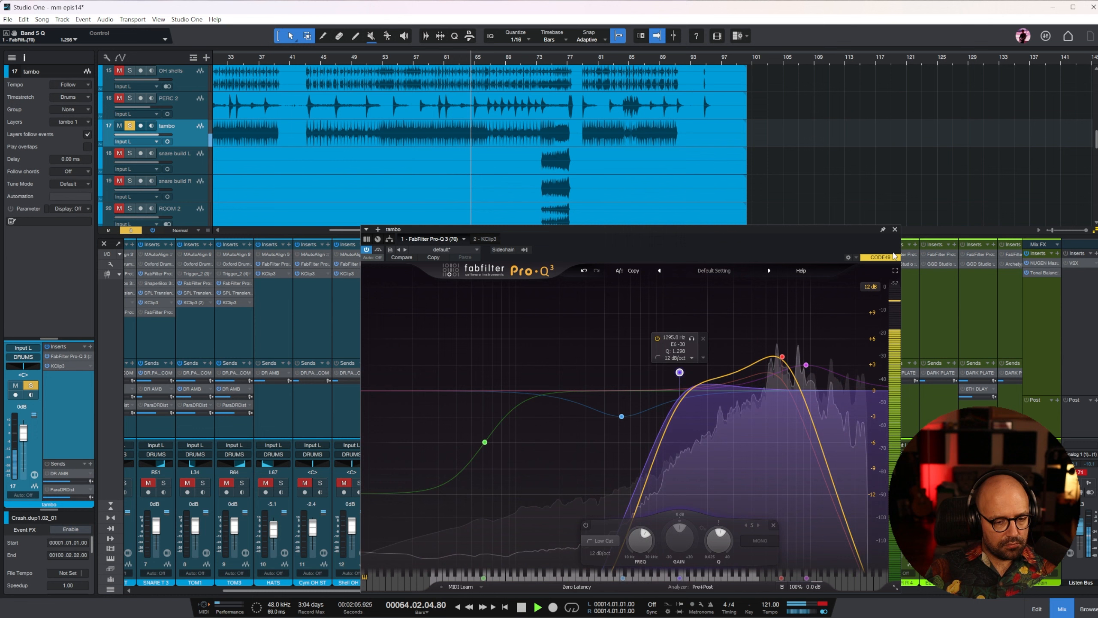
Step: Close the tambo's EQ, set its fader to -3.8 dB and unsolo the channel
{"action": "left_click", "coordinate": [894, 229]}
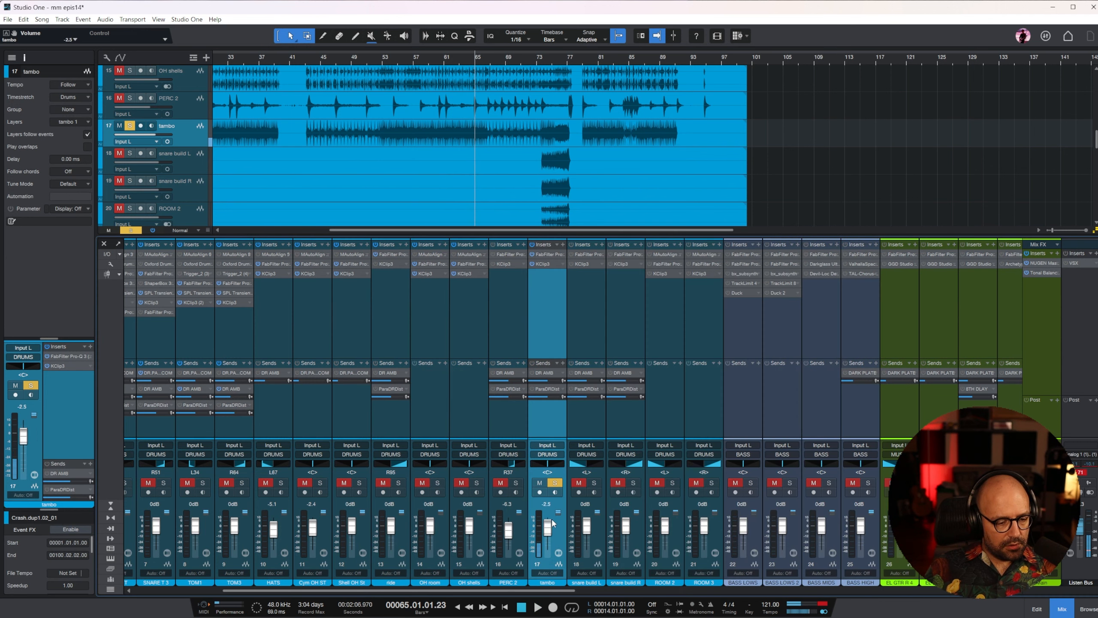
{"action": "left_click", "coordinate": [555, 483]}
Step: Solo snare build L and R together, play from about bar 73, set both faders to -3.8 dB and unsolo them
{"action": "left_click", "coordinate": [583, 335]}
{"action": "key", "text": "w"}
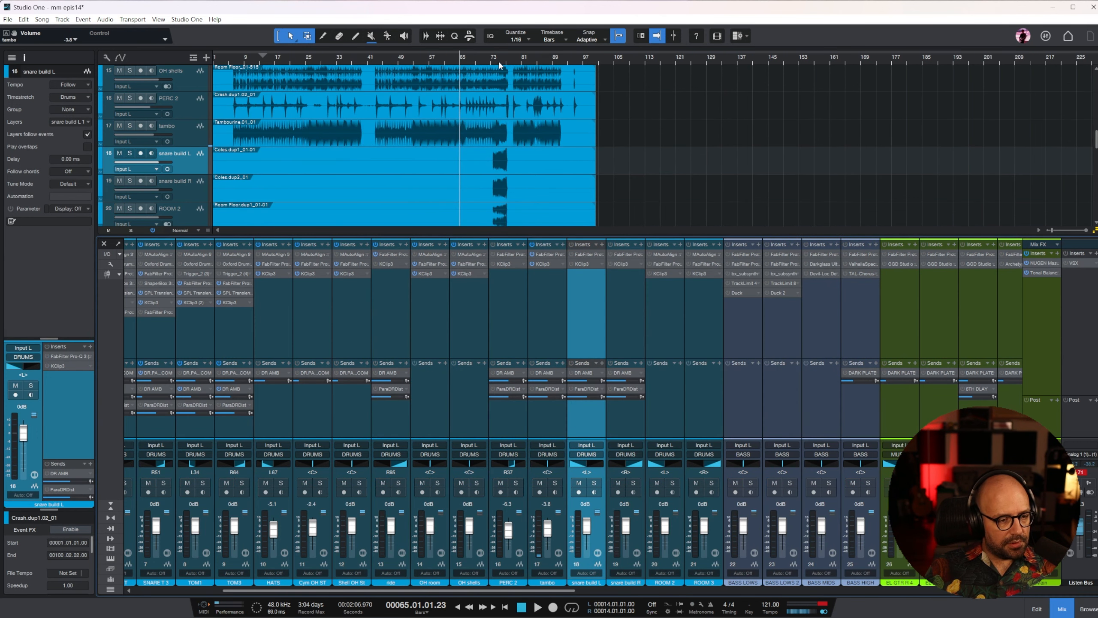
{"action": "key", "text": "e"}
{"action": "key", "text": "e"}
{"action": "left_click", "coordinate": [630, 421], "text": "shift"}
{"action": "key", "text": "s"}
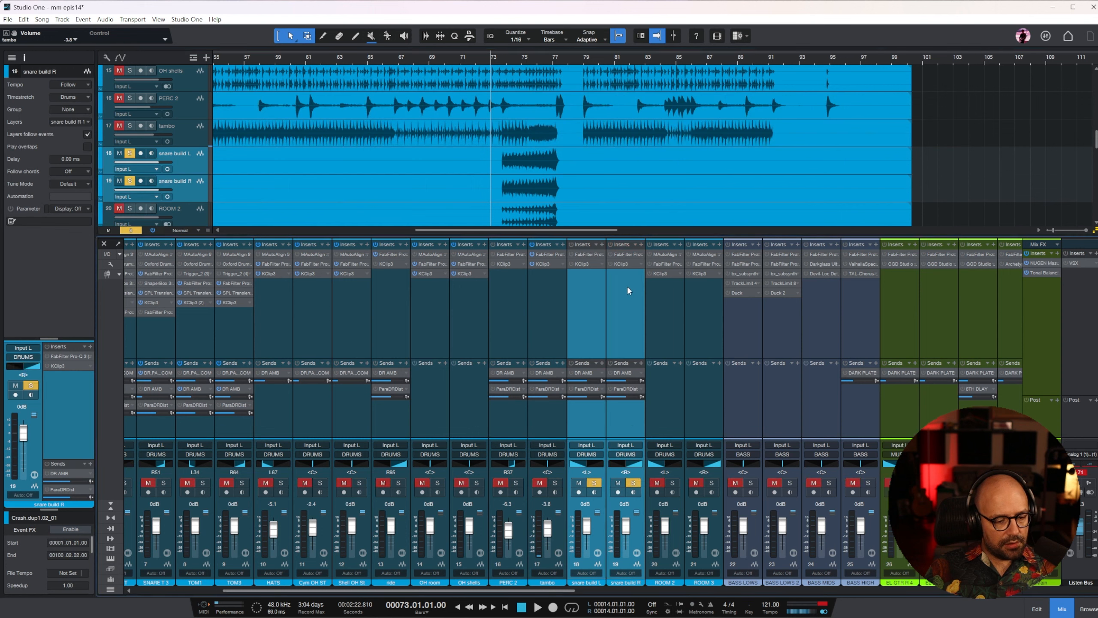
{"action": "key", "text": "space"}
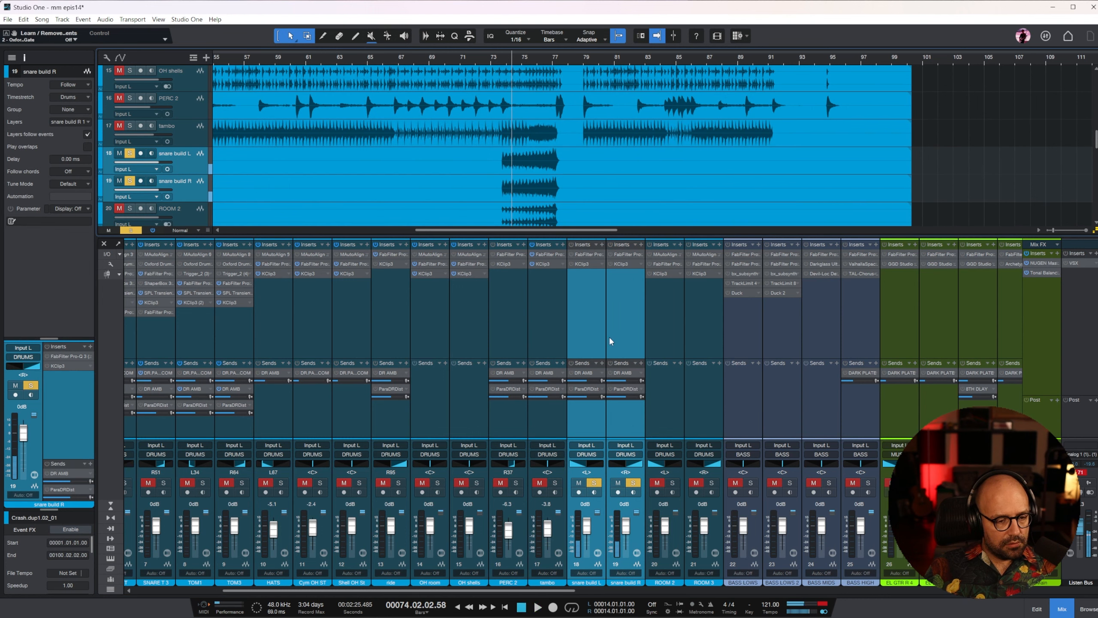
{"action": "left_click_drag", "start_coordinate": [592, 523], "coordinate": [592, 553]}
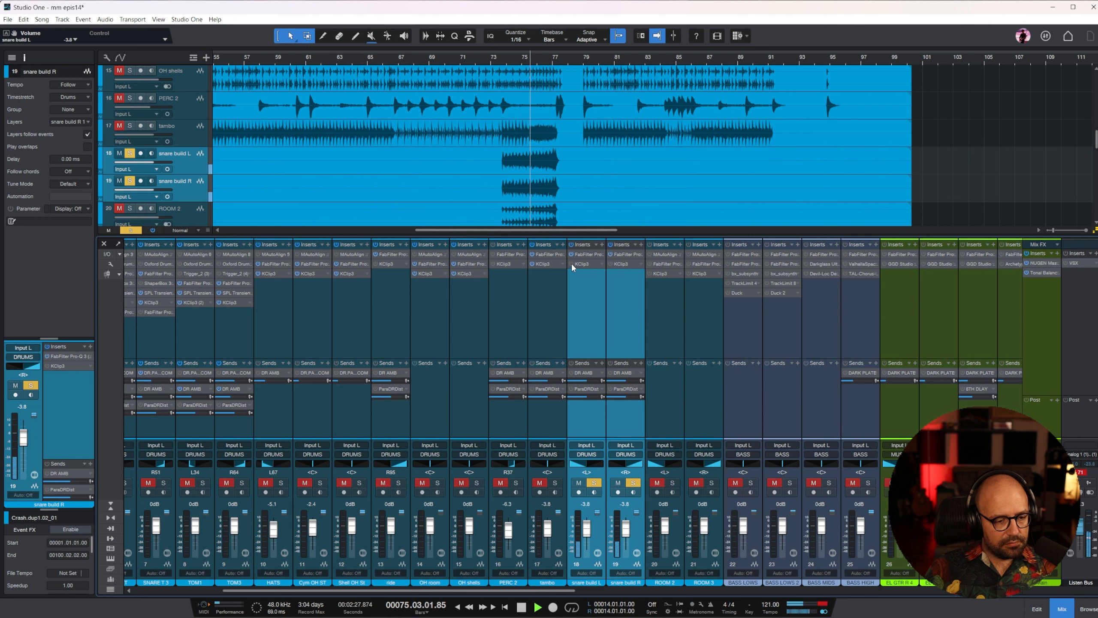
{"action": "left_click", "coordinate": [633, 483]}
Step: Select and solo ROOM 2 and ROOM 3, play from about bar 74 and set both faders to -10.4 dB
{"action": "left_click", "coordinate": [677, 337]}
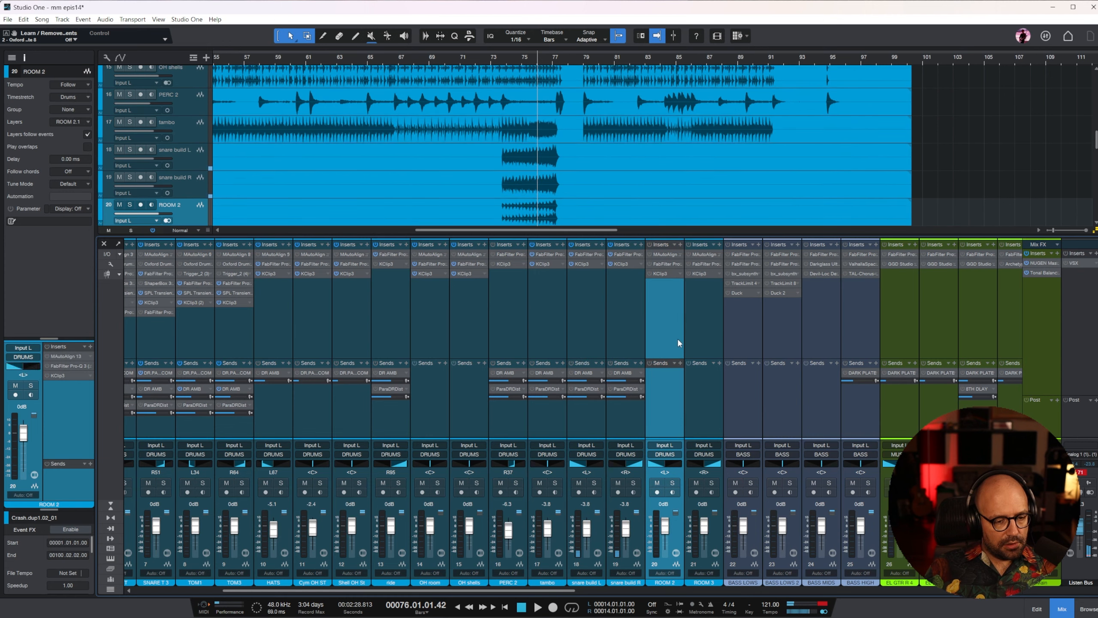
{"action": "left_click", "coordinate": [699, 338], "text": "shift"}
{"action": "left_click", "coordinate": [712, 483]}
{"action": "left_click", "coordinate": [510, 59]}
{"action": "left_click_drag", "start_coordinate": [665, 531], "coordinate": [665, 538]}
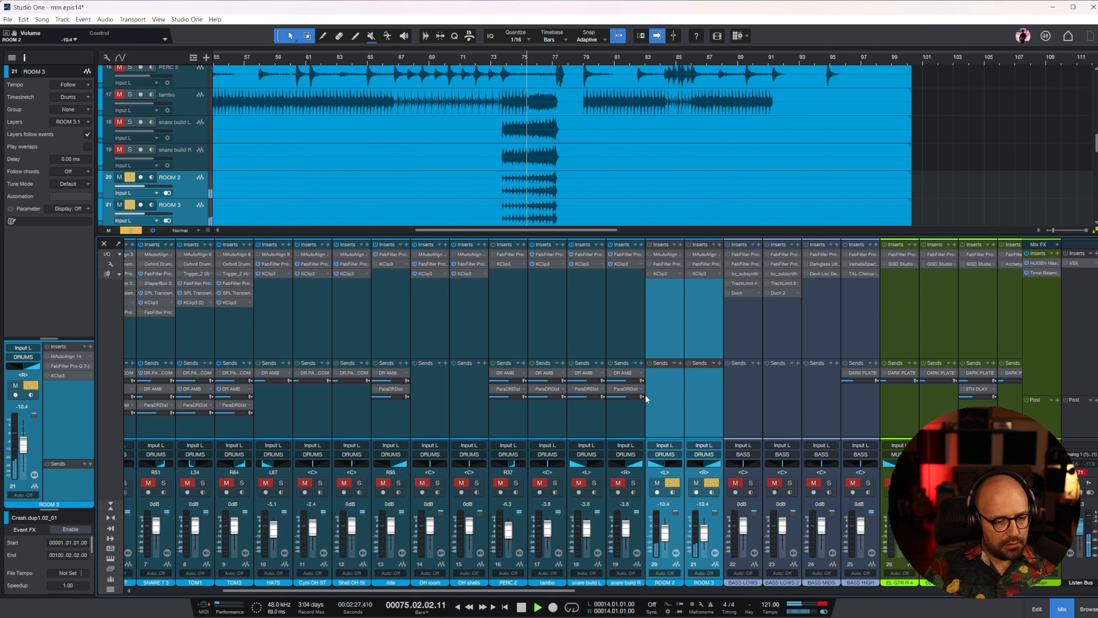
Step: Stop playback on the ROOM channels, zoom the arrangement out, solo the DRUMS bus and play from about bar 11
{"action": "left_click", "coordinate": [648, 279]}
{"action": "key", "text": "space"}
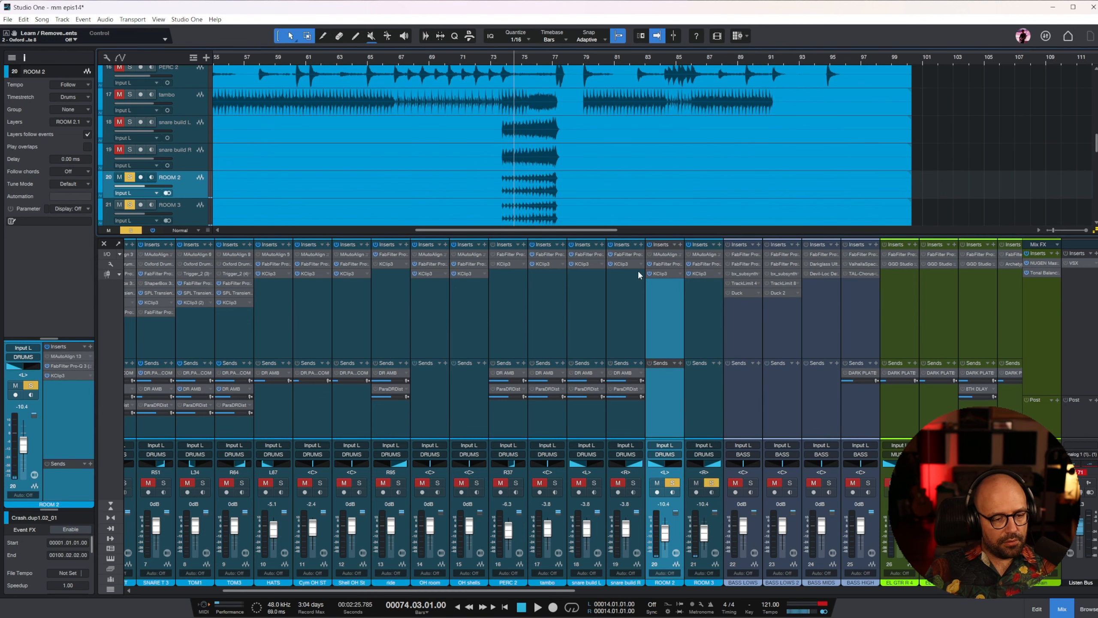
{"action": "scroll", "coordinate": [755, 139], "scroll_direction": "down", "scroll_amount": 3}
{"action": "scroll", "coordinate": [753, 140], "scroll_direction": "down", "scroll_amount": 4}
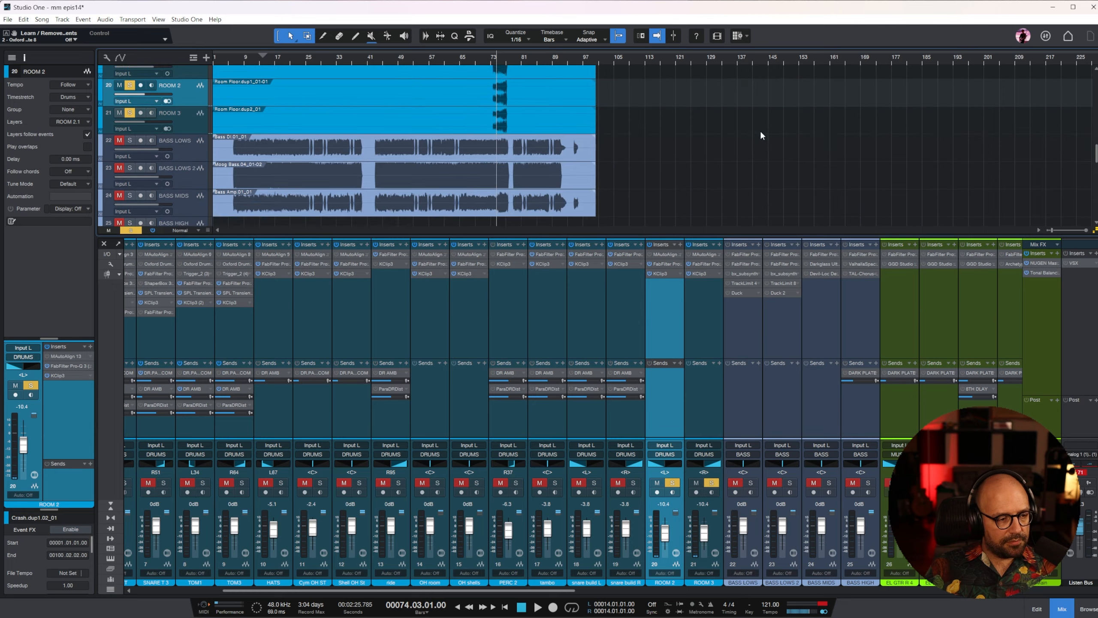
{"action": "scroll", "coordinate": [761, 135], "scroll_direction": "up", "scroll_amount": 14}
{"action": "left_click_drag", "start_coordinate": [533, 591], "coordinate": [968, 591]}
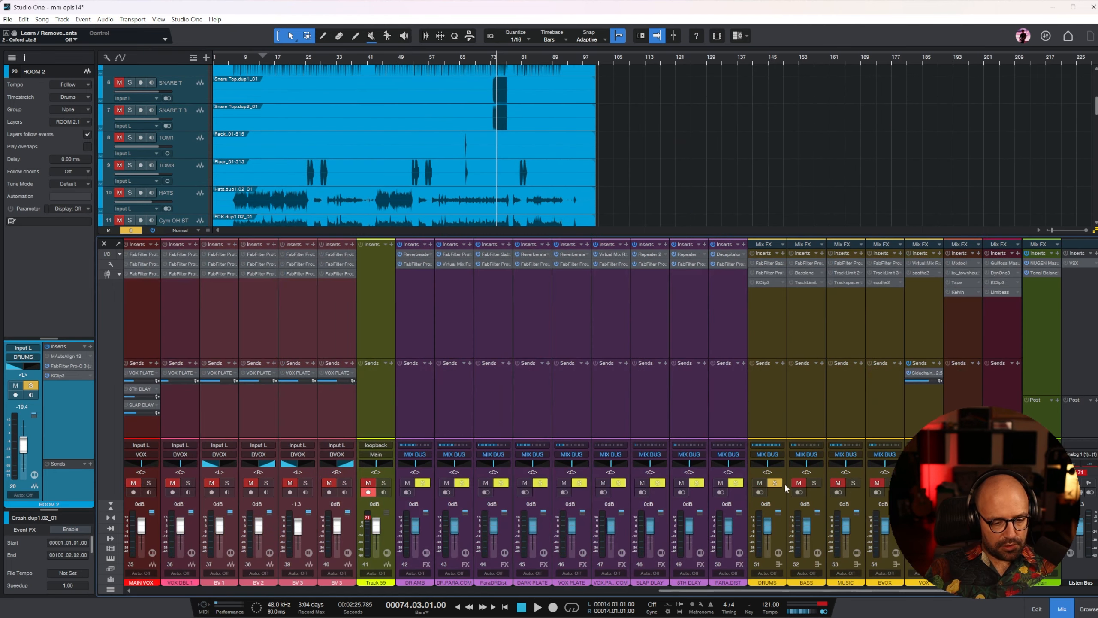
{"action": "left_click", "coordinate": [775, 482]}
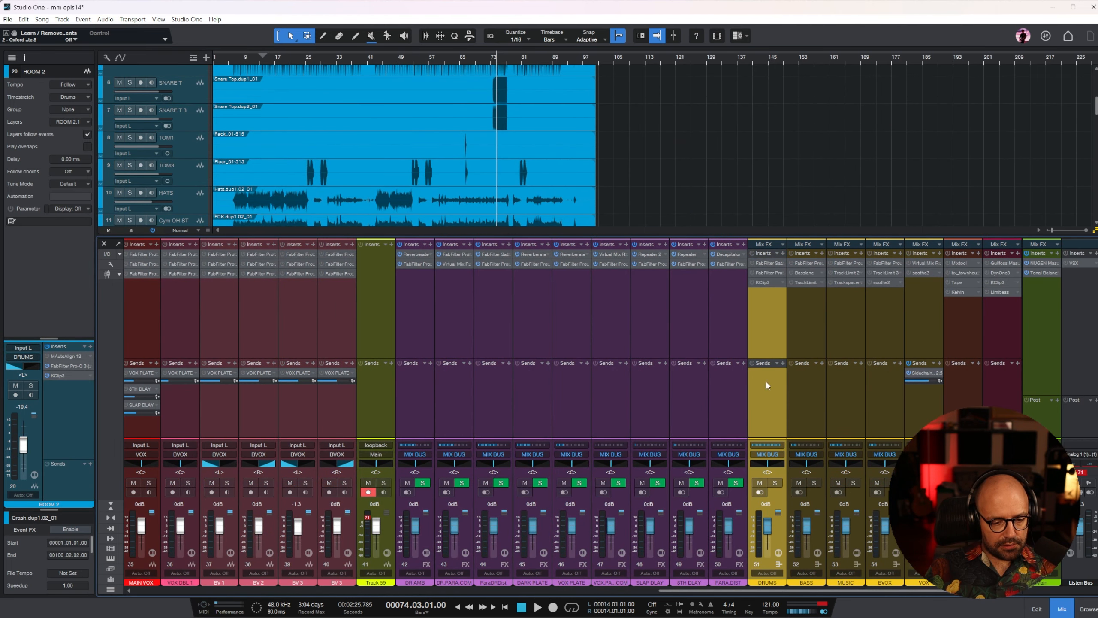
{"action": "left_click", "coordinate": [775, 482]}
{"action": "key", "text": "space"}
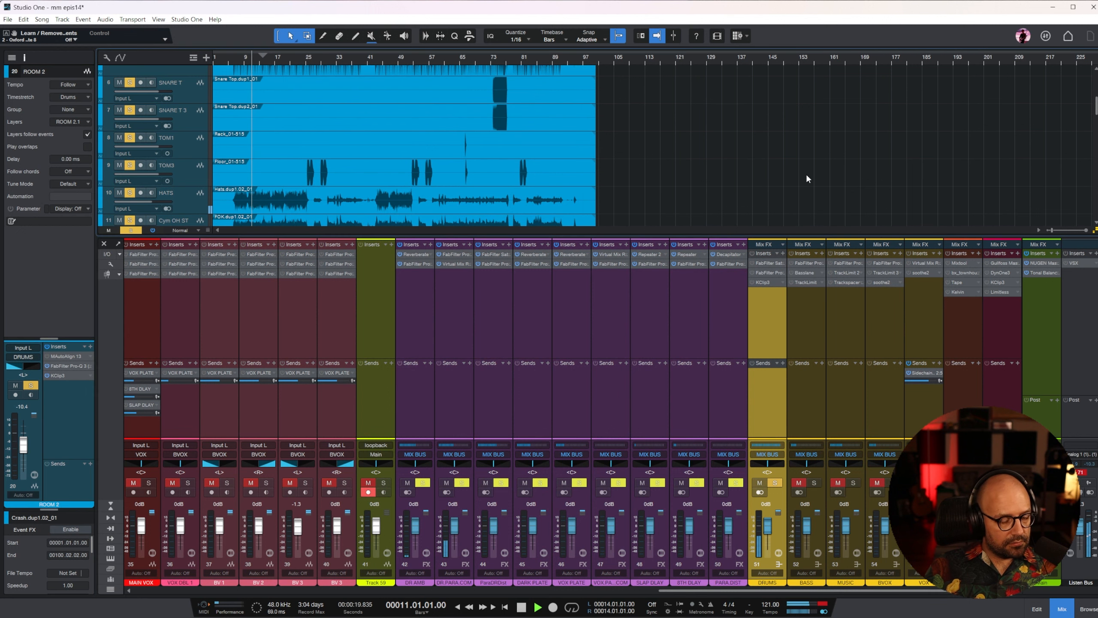
Step: In the DRUMS bus's Pro-Q 3, boost the lows, cut 4.35 dB at 107.61 Hz and 2.55 dB at 678.69 Hz, and dip 304.35 Hz
{"action": "left_click", "coordinate": [770, 273]}
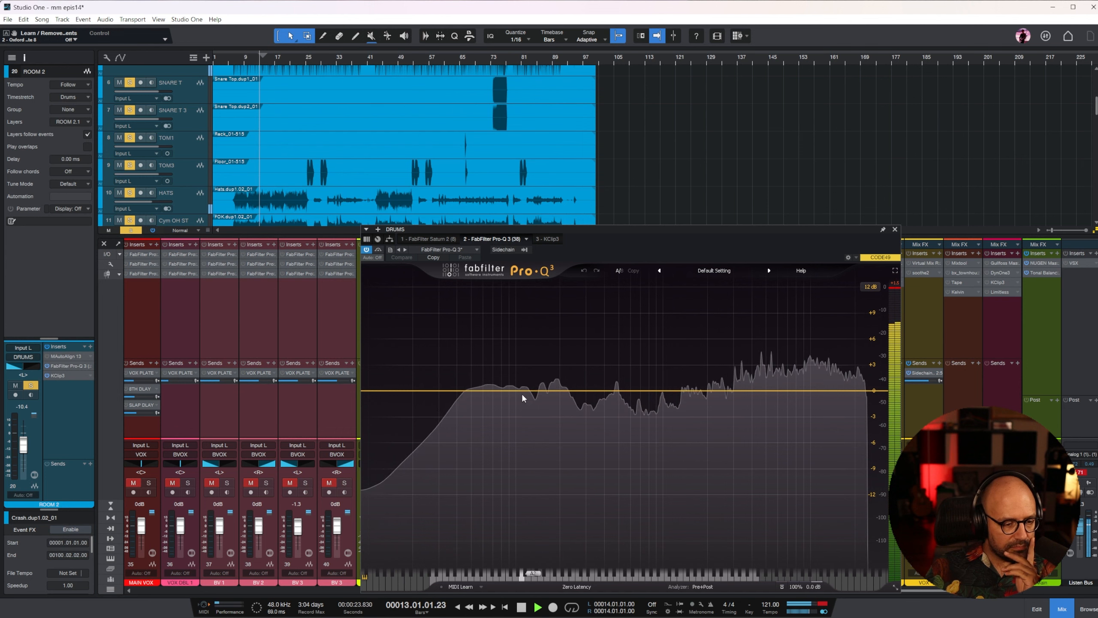
{"action": "left_click_drag", "start_coordinate": [518, 391], "coordinate": [520, 429]}
{"action": "left_click_drag", "start_coordinate": [463, 391], "coordinate": [473, 367]}
{"action": "scroll", "coordinate": [473, 367], "scroll_direction": "up", "scroll_amount": 5}
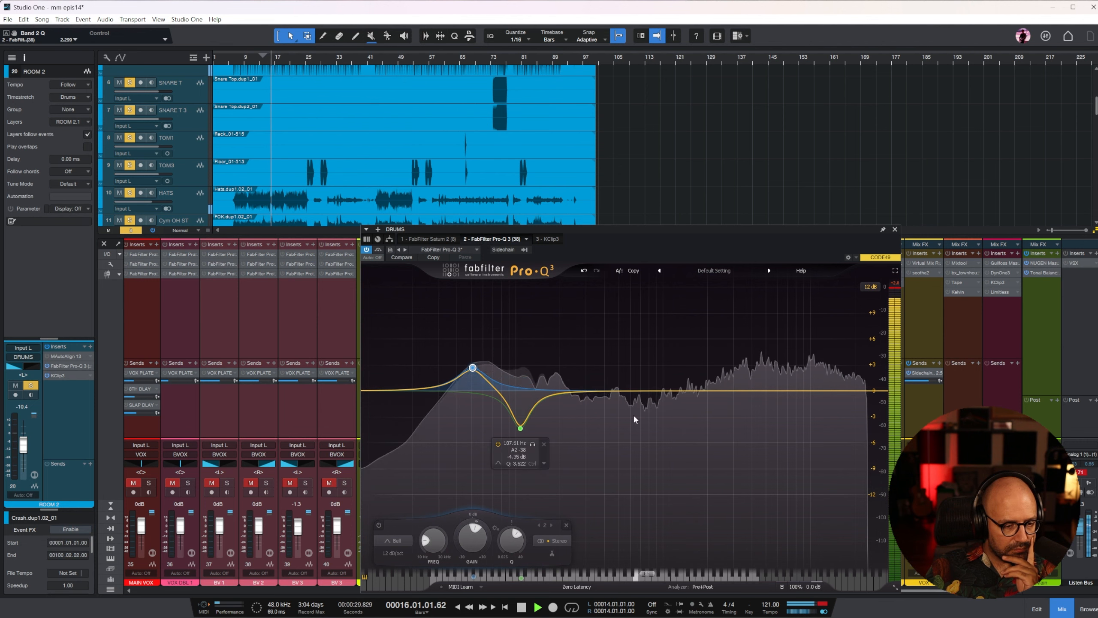
{"action": "left_click_drag", "start_coordinate": [601, 390], "coordinate": [639, 413]}
{"action": "left_click_drag", "start_coordinate": [559, 395], "coordinate": [587, 409]}
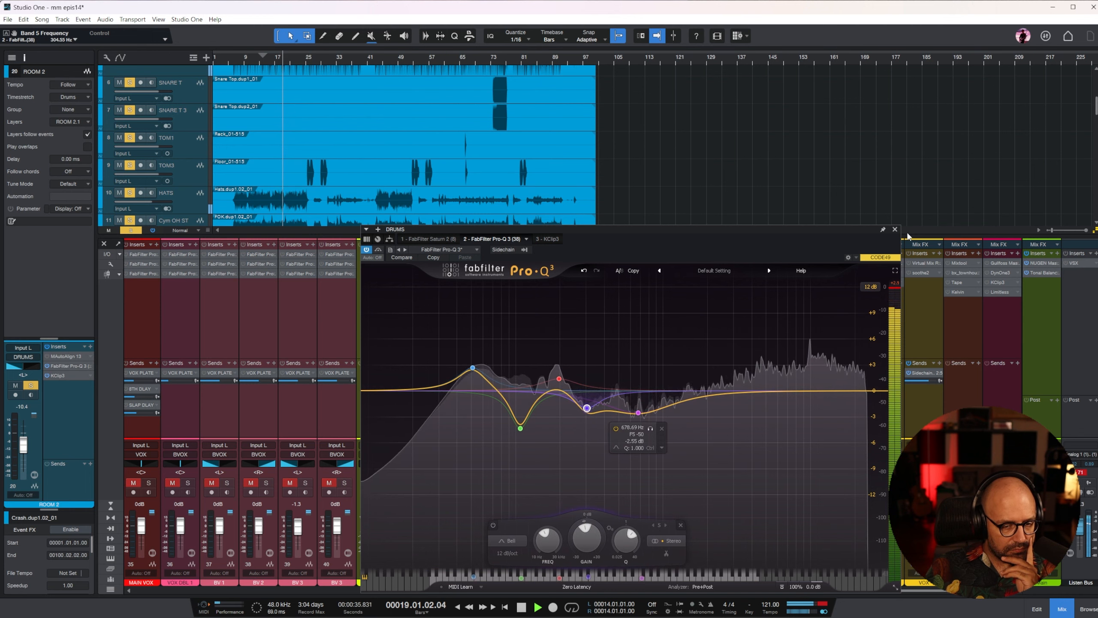
{"action": "left_click", "coordinate": [894, 229]}
Step: Stop playback, clear all solos, set the KICK fader to -6.3 dB and place the playhead at bar 15
{"action": "left_click_drag", "start_coordinate": [751, 588], "coordinate": [241, 481]}
{"action": "left_click", "coordinate": [136, 340]}
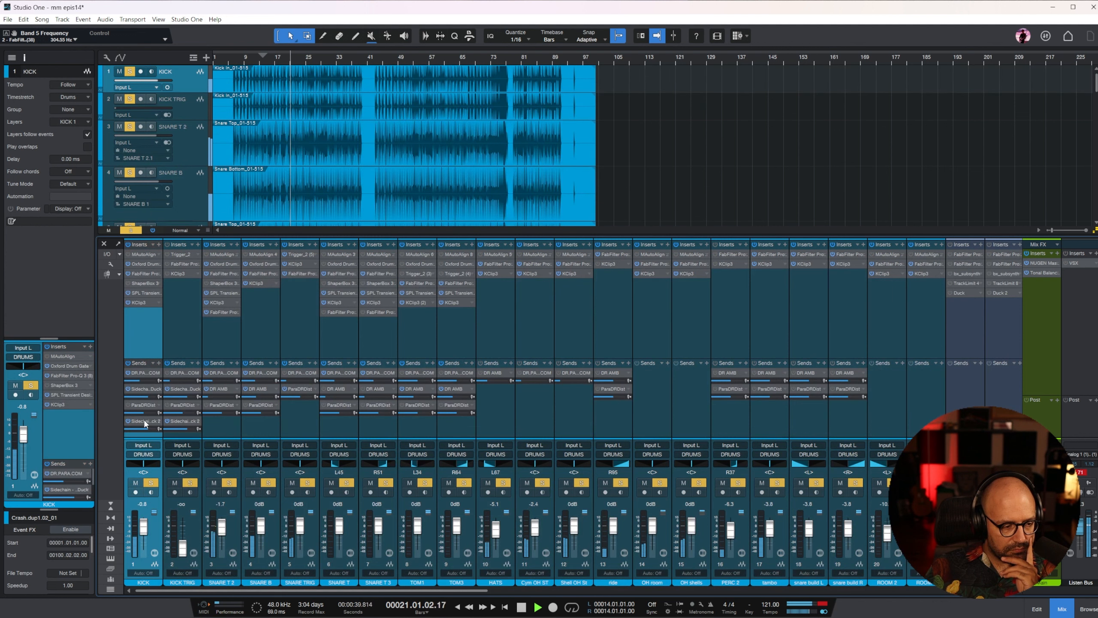
{"action": "key", "text": "space"}
{"action": "key", "text": "shift+s"}
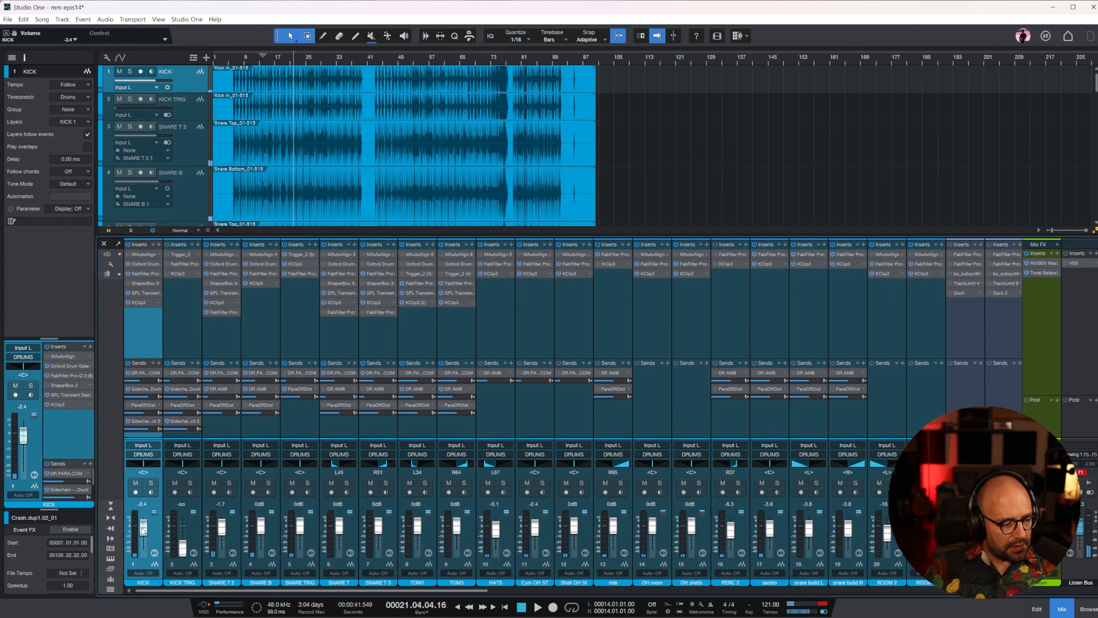
{"action": "left_click", "coordinate": [267, 61]}
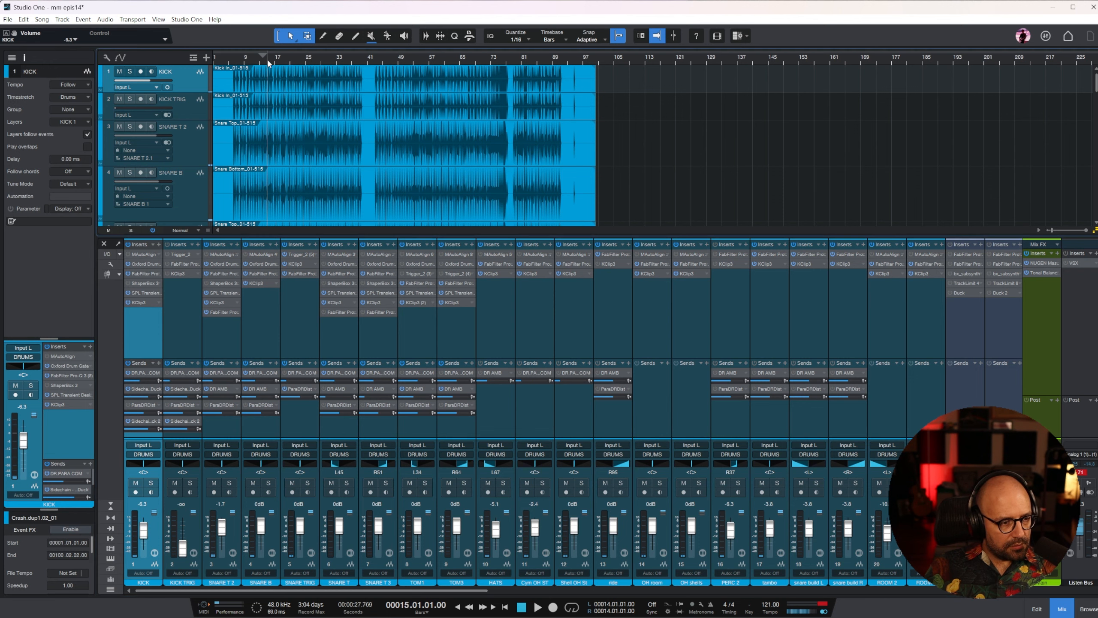
Step: Select the OH shells channel, play from bar 15 and set its fader to -7.5 dB
{"action": "left_click_drag", "start_coordinate": [422, 590], "coordinate": [471, 597]}
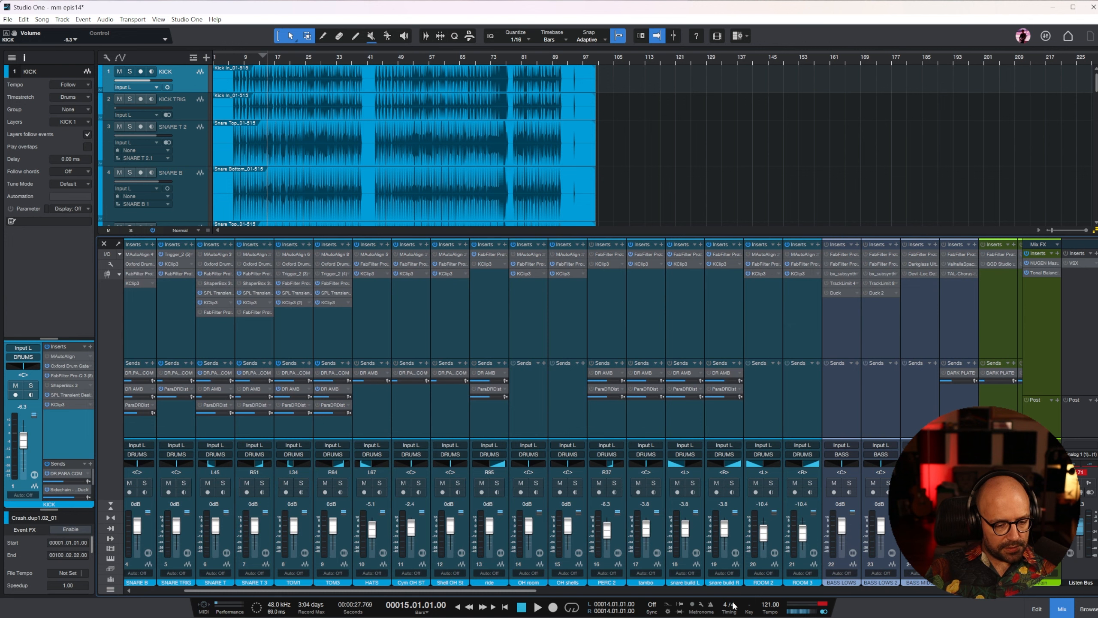
{"action": "left_click", "coordinate": [762, 349]}
{"action": "left_click", "coordinate": [806, 343], "text": "shift"}
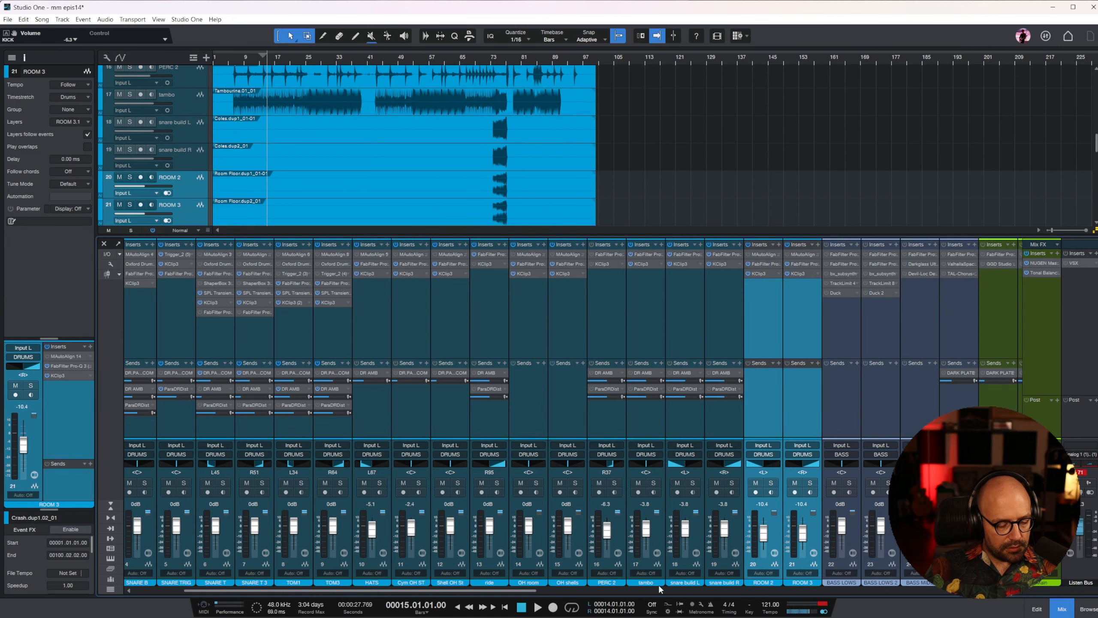
{"action": "left_click", "coordinate": [541, 349]}
{"action": "left_click", "coordinate": [578, 347]}
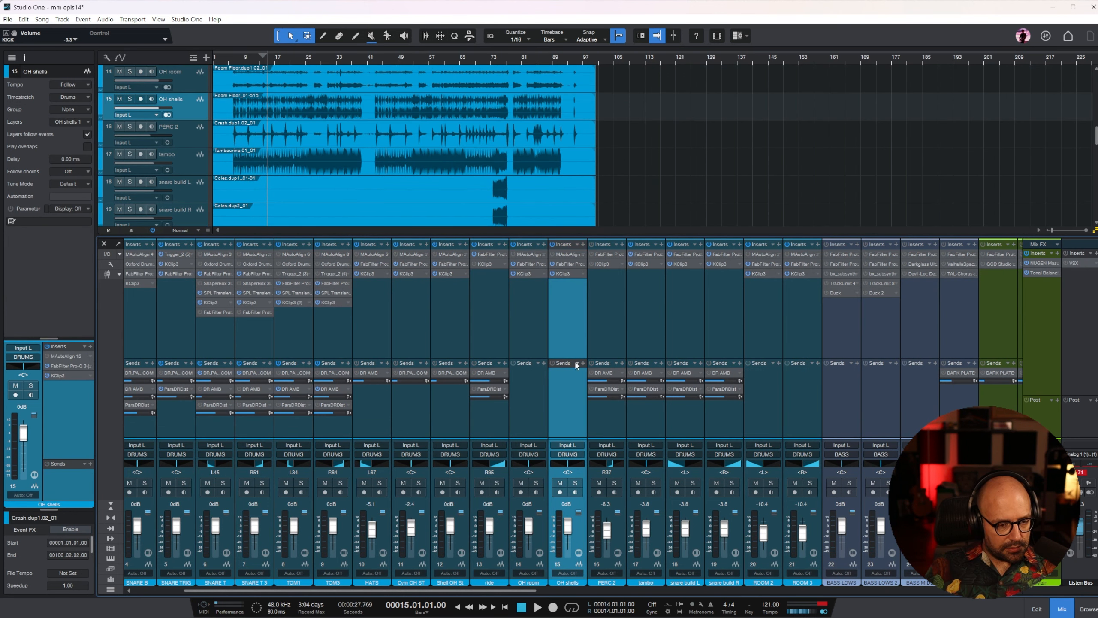
{"action": "key", "text": "space"}
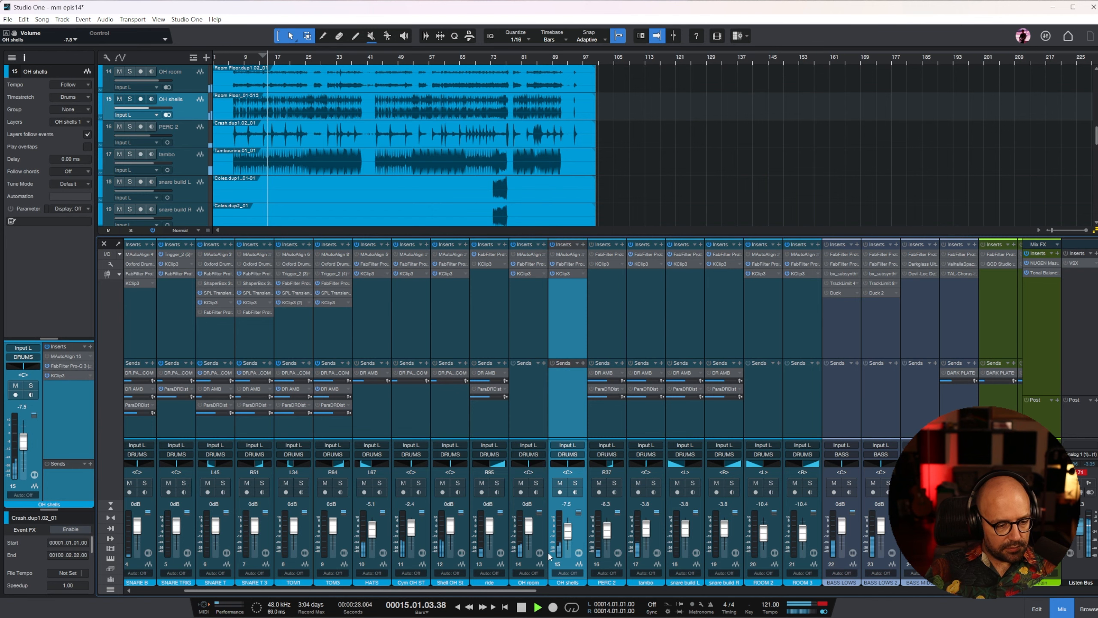
Step: Select all drum channels from KICK through ROOM 3 and solo them together
{"action": "scroll", "coordinate": [155, 336], "scroll_direction": "left", "scroll_amount": 3}
{"action": "left_click", "coordinate": [155, 335]}
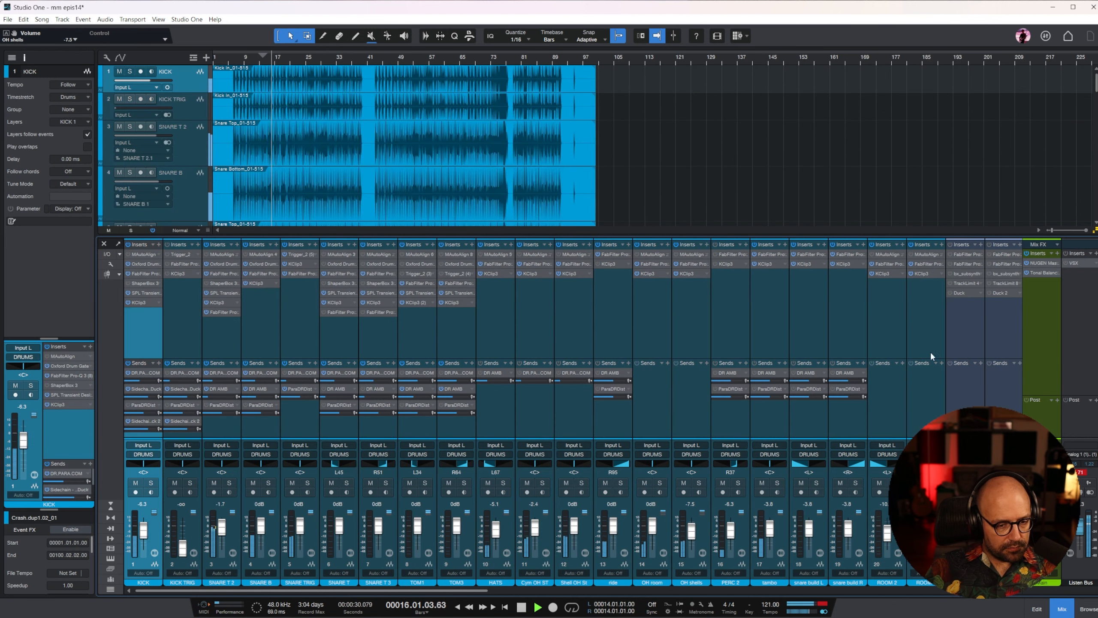
{"action": "left_click", "coordinate": [931, 354], "text": "shift"}
{"action": "key", "text": "s"}
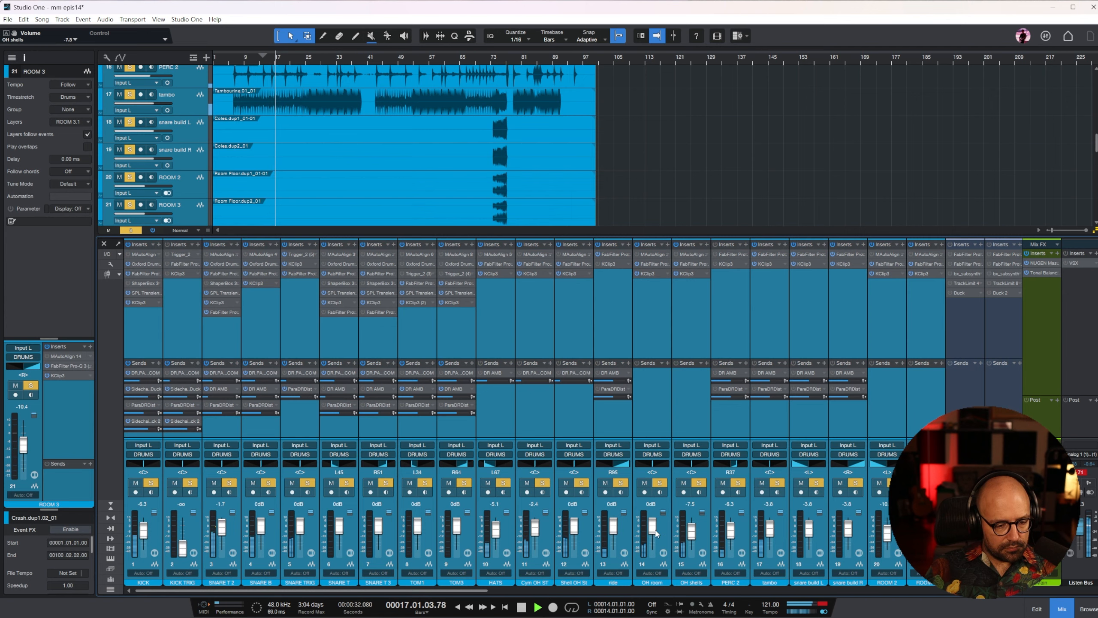
Step: Add a fourth band at about 240 Hz in the OH shells' Pro-Q 3, close it and set the channel's fader to -8.9 dB
{"action": "left_click", "coordinate": [660, 312]}
{"action": "left_click", "coordinate": [708, 324]}
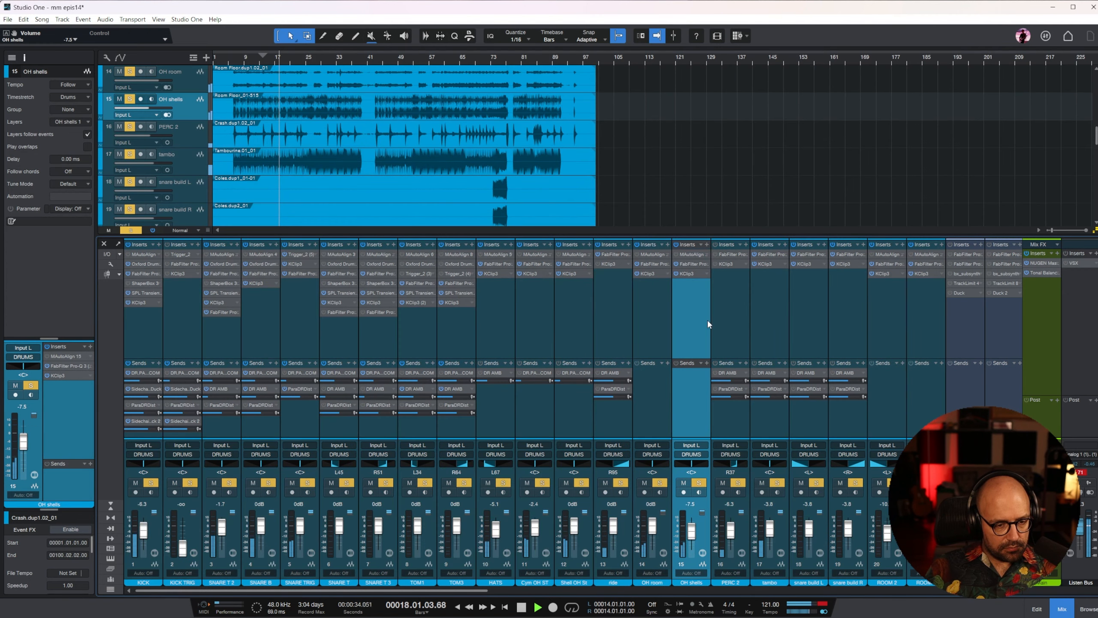
{"action": "left_click", "coordinate": [690, 264]}
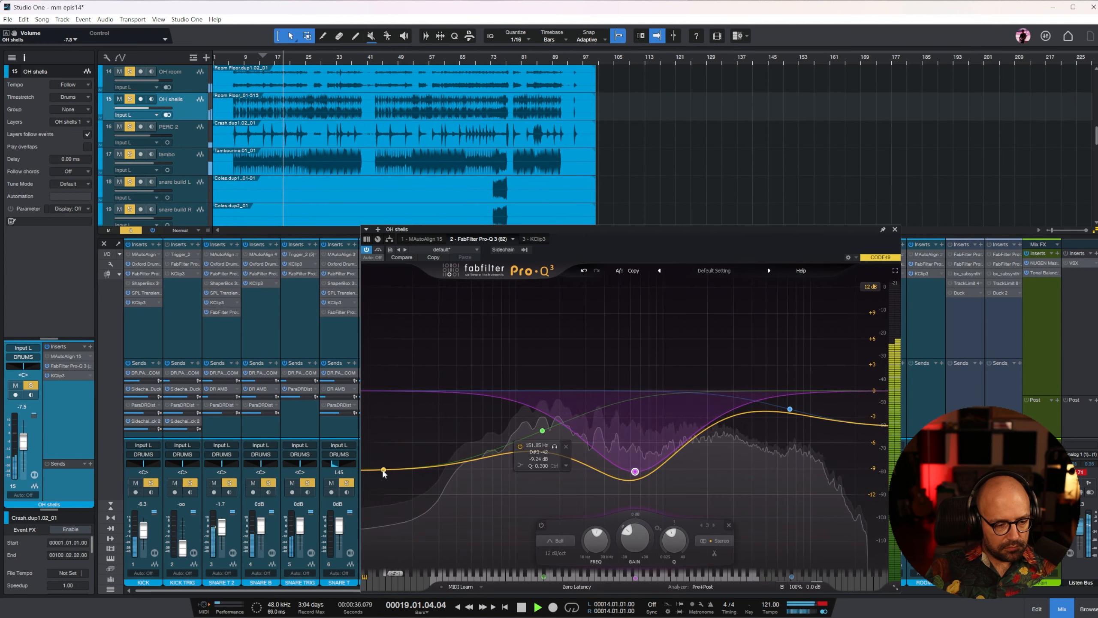
{"action": "left_click_drag", "start_coordinate": [396, 465], "coordinate": [572, 383]}
{"action": "left_click", "coordinate": [895, 229]}
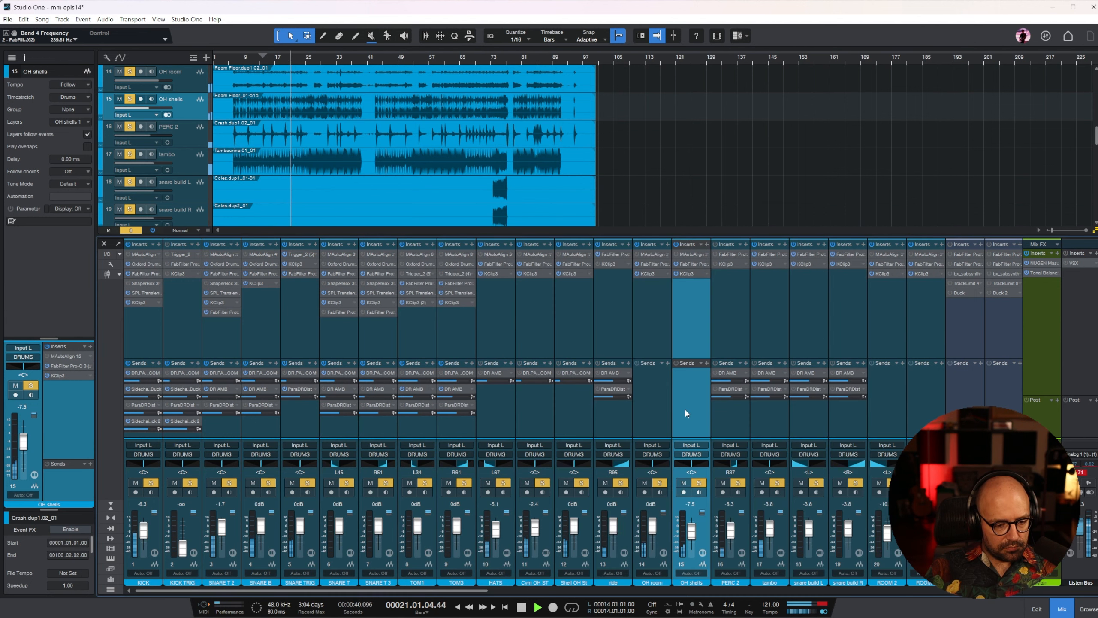
{"action": "left_click_drag", "start_coordinate": [692, 533], "coordinate": [692, 535]}
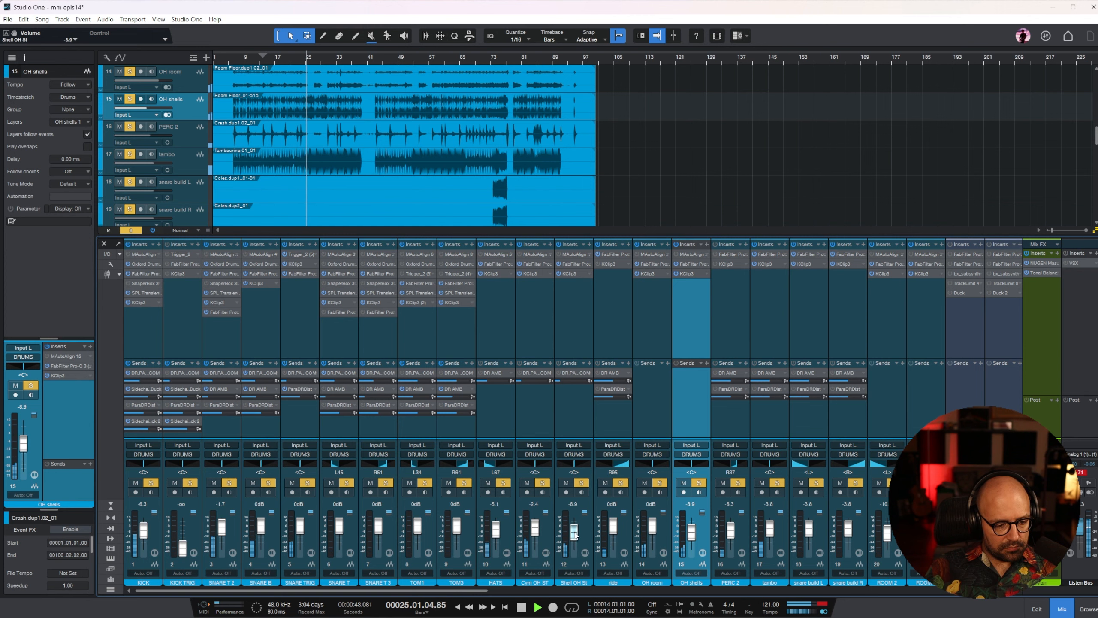
Step: Add a low cut at 178.50 Hz with Q 2.769 in Shell OH St's Pro-Q 3 and set its fader to -5.0 dB
{"action": "left_click", "coordinate": [576, 263]}
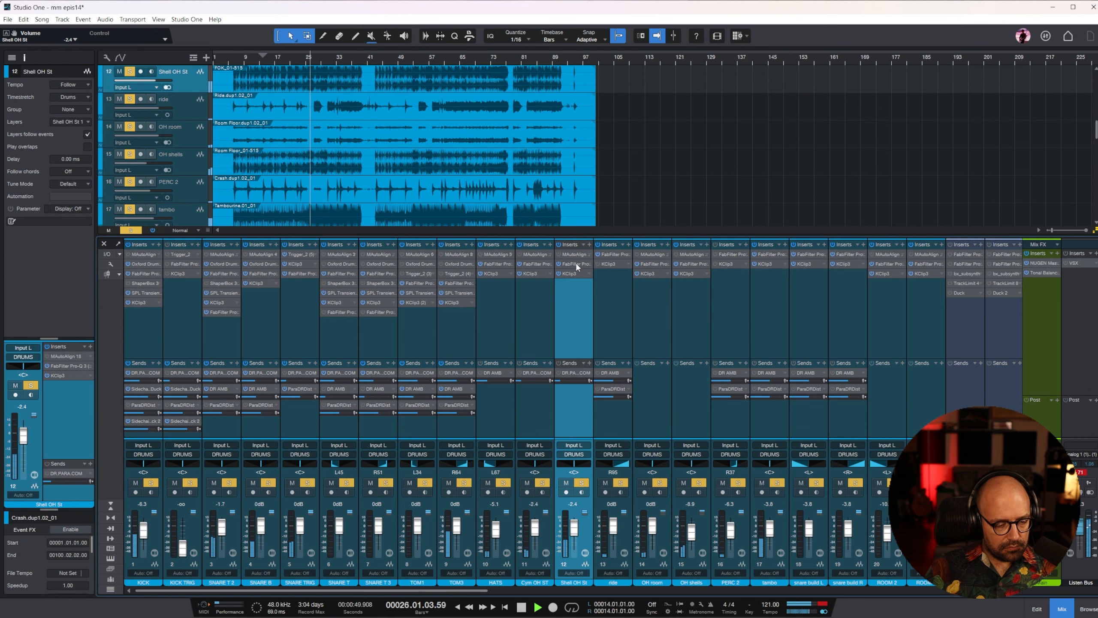
{"action": "left_click_drag", "start_coordinate": [440, 308], "coordinate": [511, 279]}
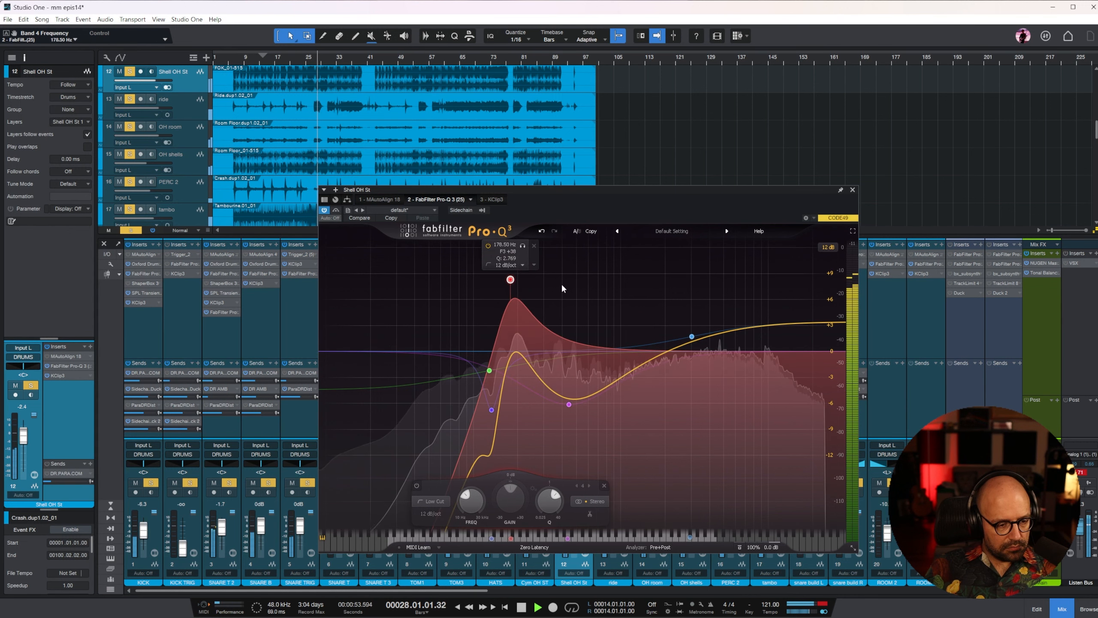
{"action": "left_click", "coordinate": [853, 190]}
{"action": "left_click_drag", "start_coordinate": [575, 533], "coordinate": [578, 528]}
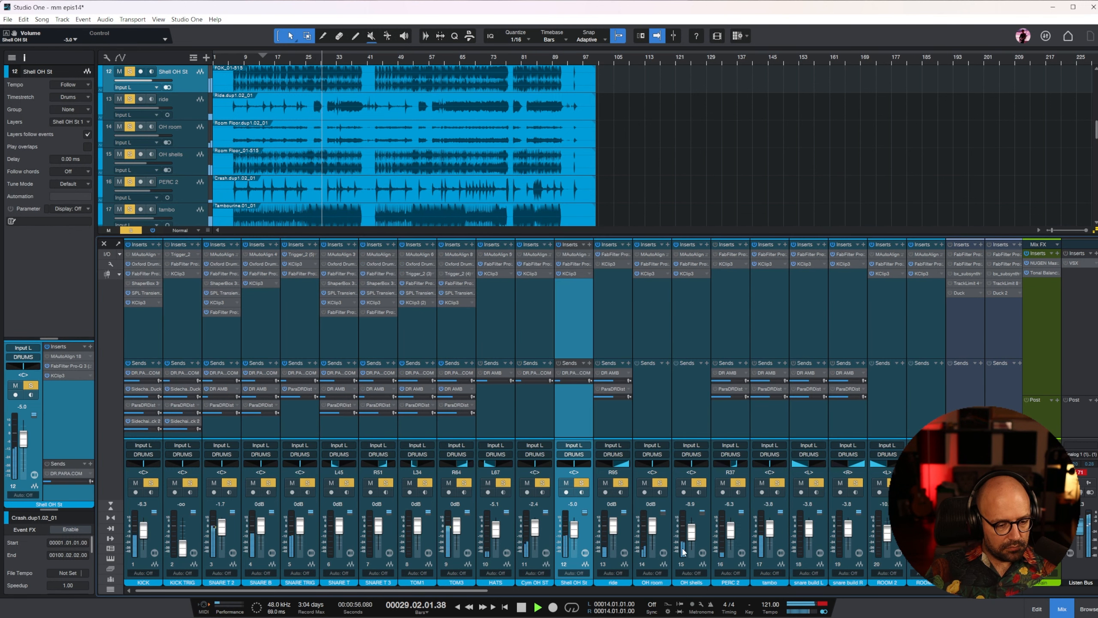
Step: Raise the KICK fader to -2.9 dB and OH shells to -7.5 dB, then stop playback and place the playhead at bar 21
{"action": "left_click_drag", "start_coordinate": [146, 532], "coordinate": [147, 532]}
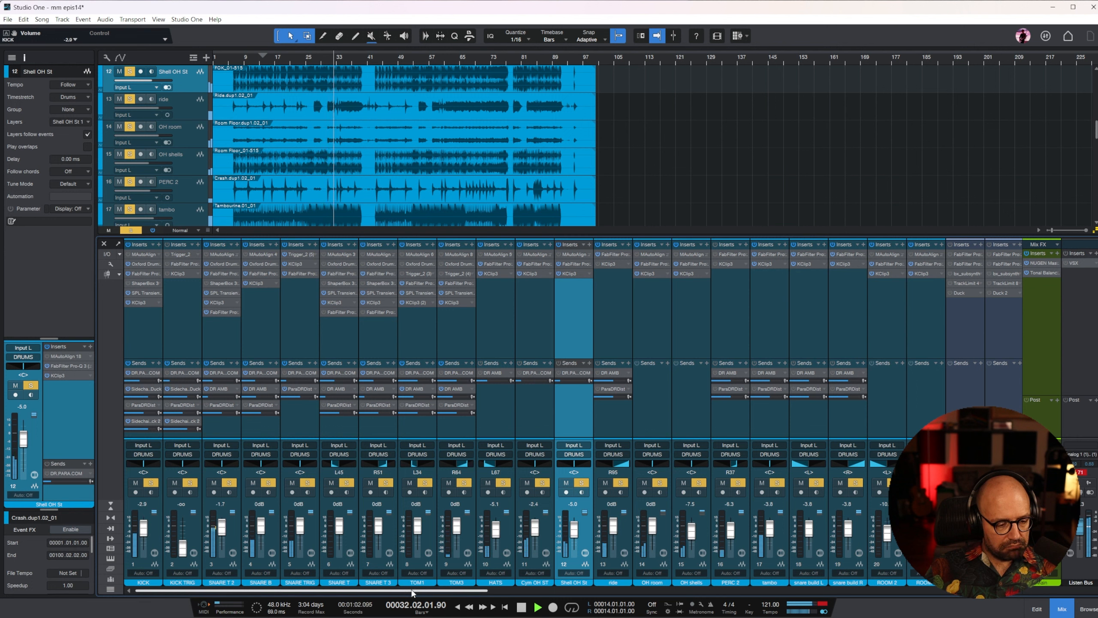
{"action": "key", "text": "space"}
{"action": "left_click", "coordinate": [290, 59]}
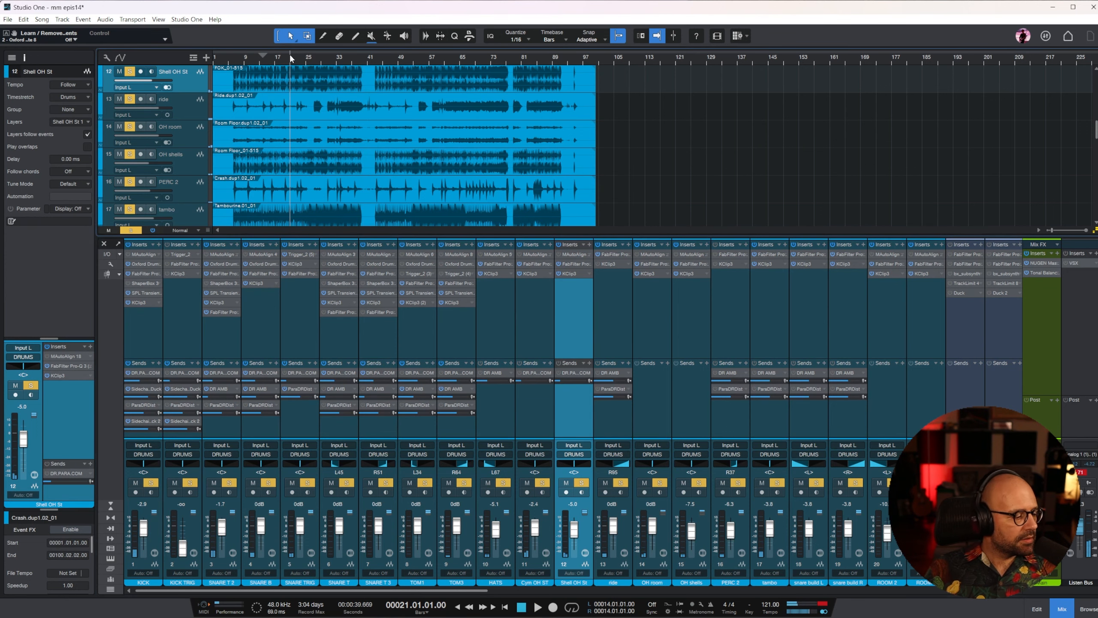
Step: Rework Shell OH St's low cut to about 85 Hz at 6 dB/oct, check it in playback and close the EQ
{"action": "left_click", "coordinate": [577, 265]}
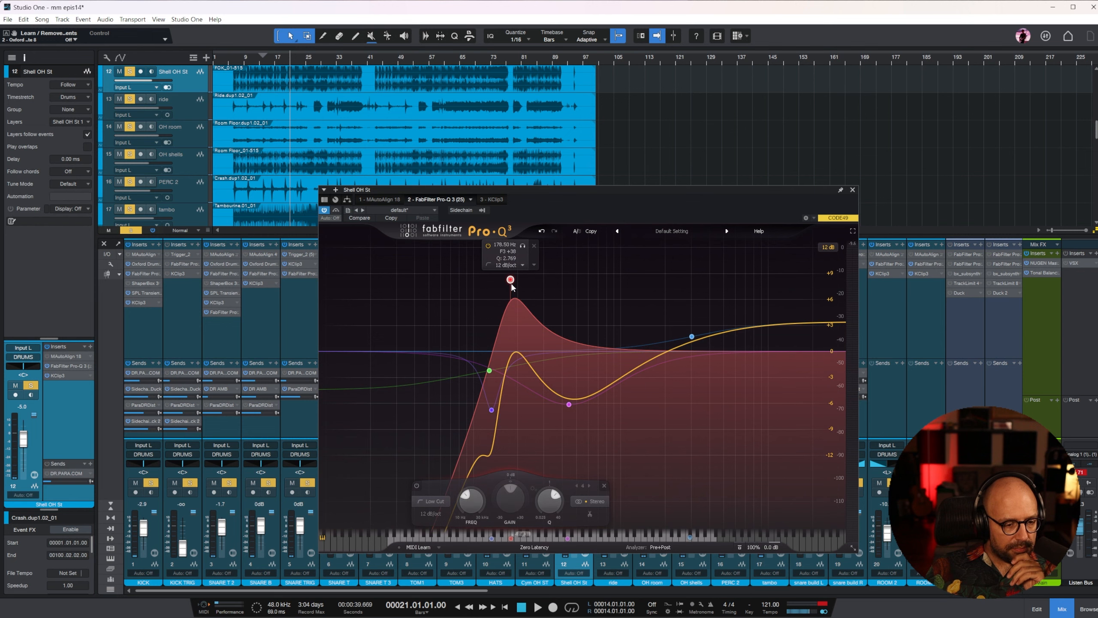
{"action": "scroll", "coordinate": [511, 284], "scroll_direction": "down", "scroll_amount": 1}
{"action": "left_click_drag", "start_coordinate": [511, 353], "coordinate": [464, 329]}
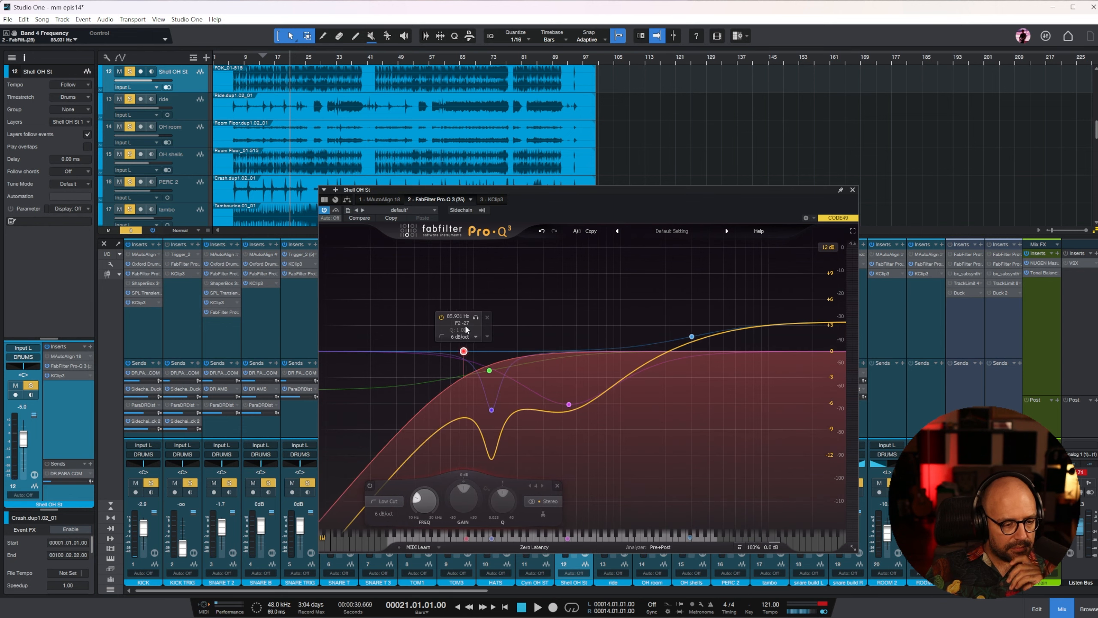
{"action": "key", "text": "space"}
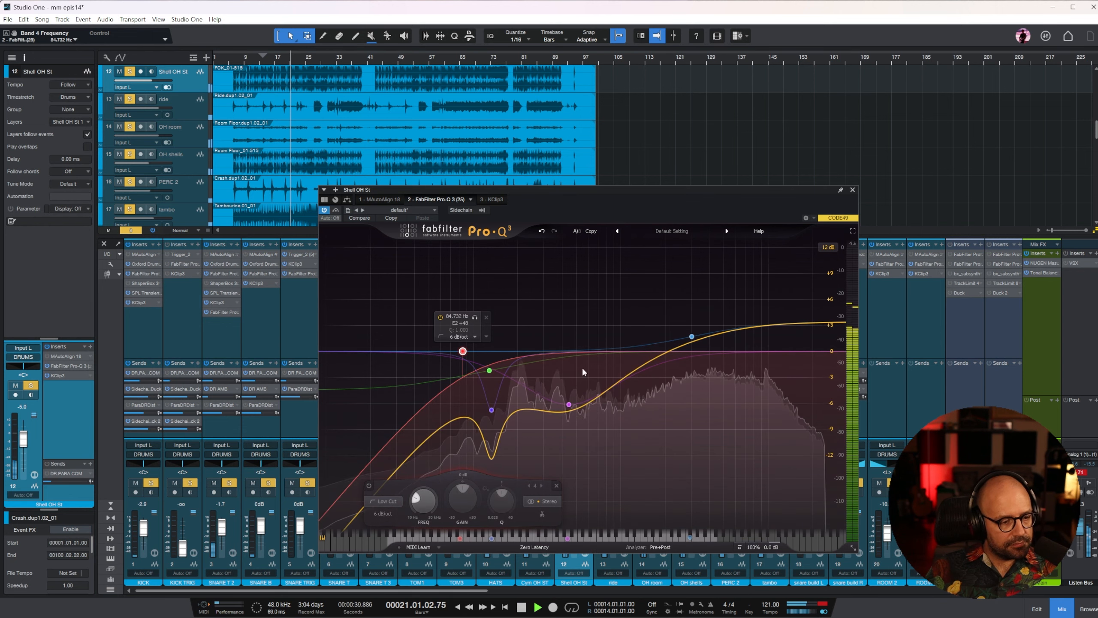
{"action": "left_click", "coordinate": [853, 190]}
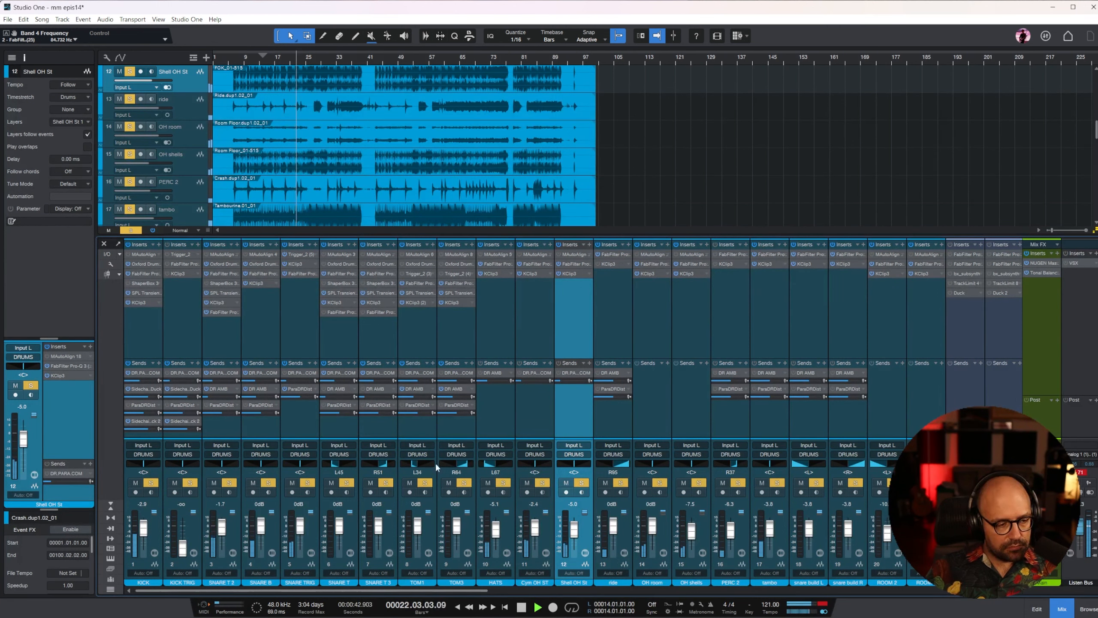
Step: Go through the TOM1 and TOM3 channels and set the SPL Transient Designer Plus attack to about +5.76 dB
{"action": "left_click", "coordinate": [428, 355]}
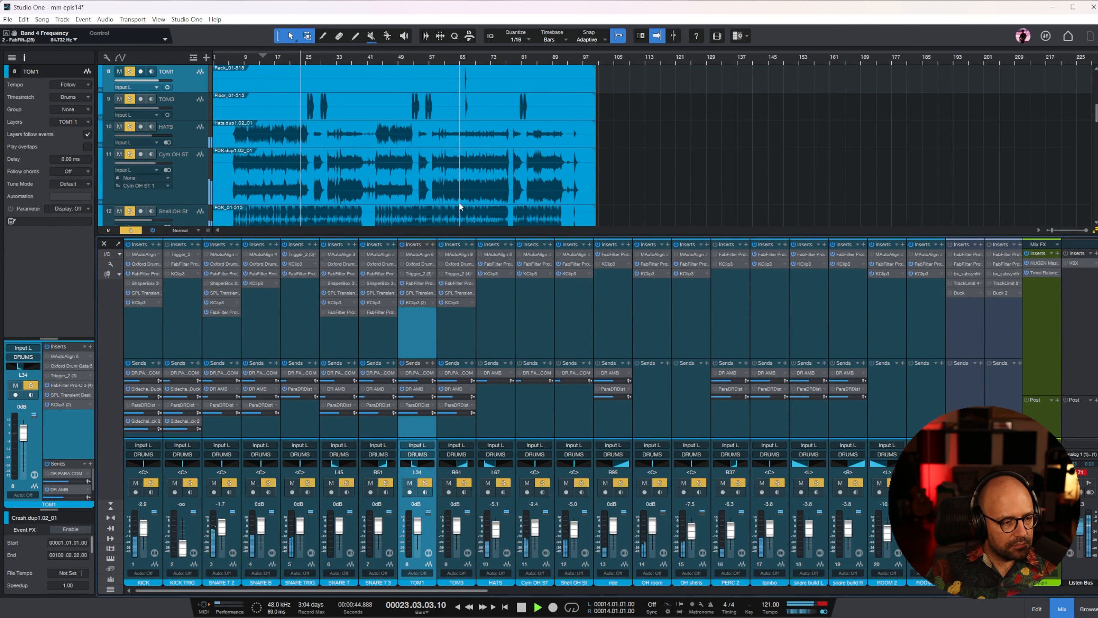
{"action": "left_click", "coordinate": [460, 328]}
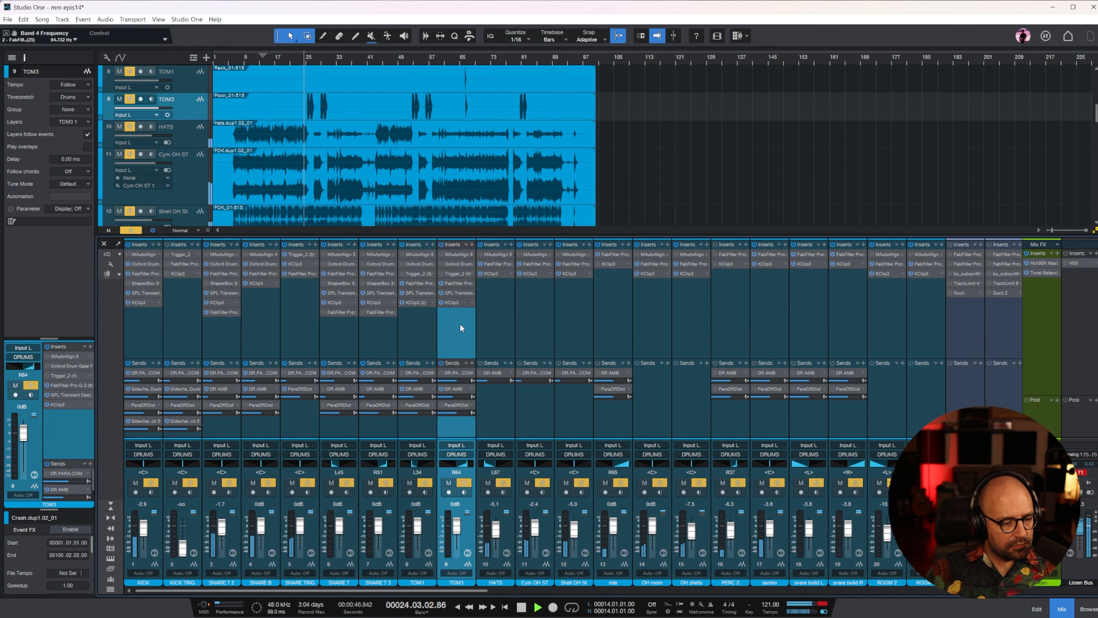
{"action": "left_click", "coordinate": [456, 296]}
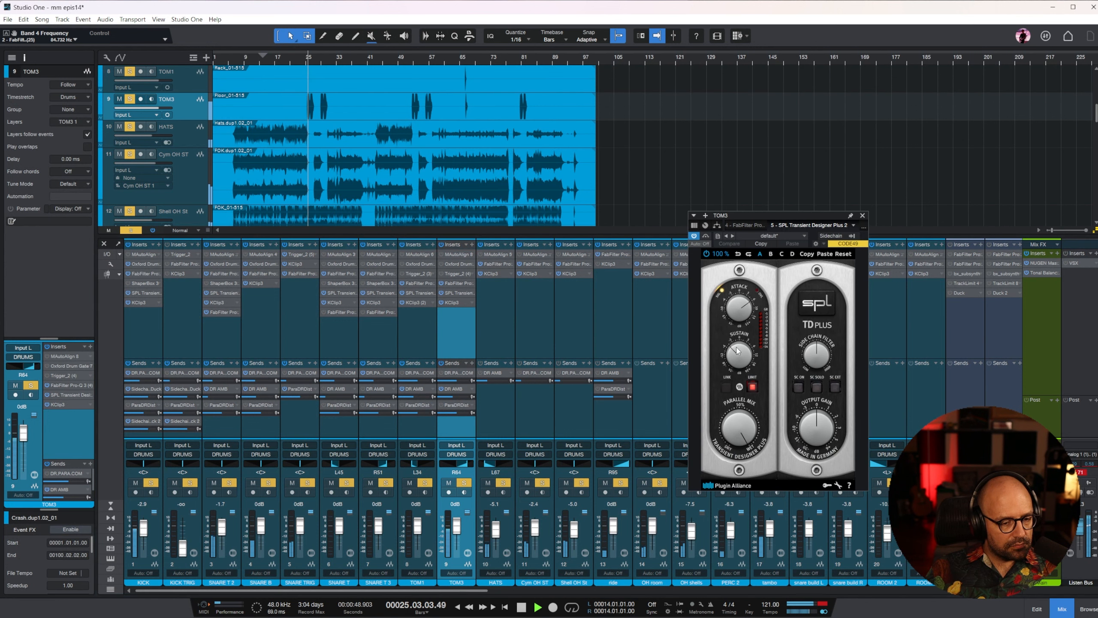
{"action": "left_click", "coordinate": [432, 330]}
Step: Play the tom hits from about bar 65, close TOM1's KClip 3 and zoom the arrangement in around them
{"action": "left_click_drag", "start_coordinate": [460, 60], "coordinate": [459, 93]}
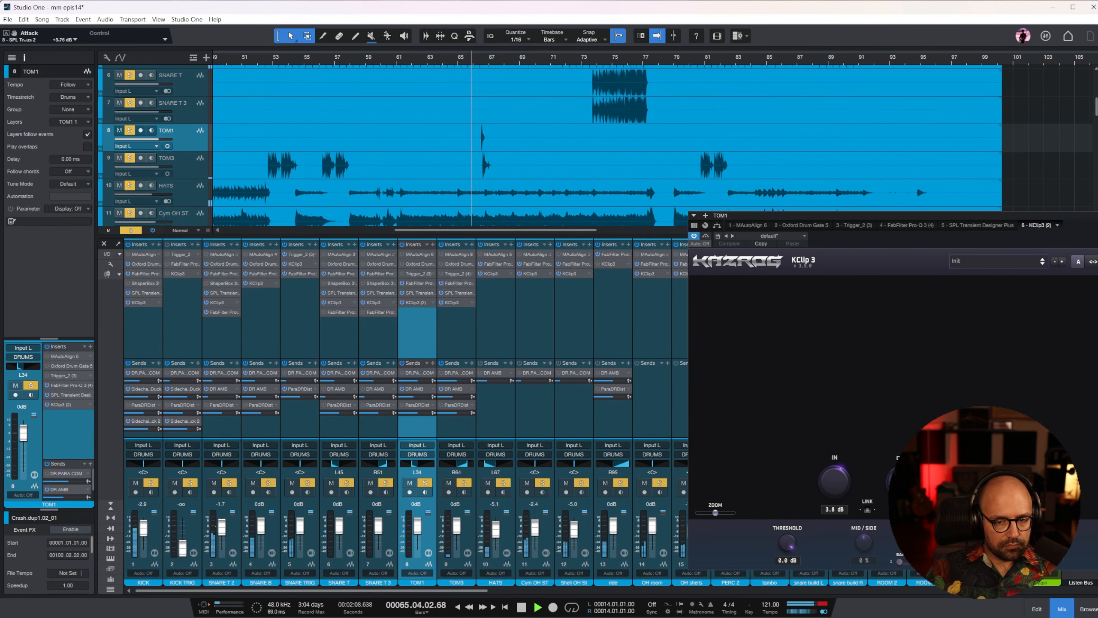
{"action": "key", "text": "Escape"}
{"action": "key", "text": "e"}
{"action": "key", "text": "e"}
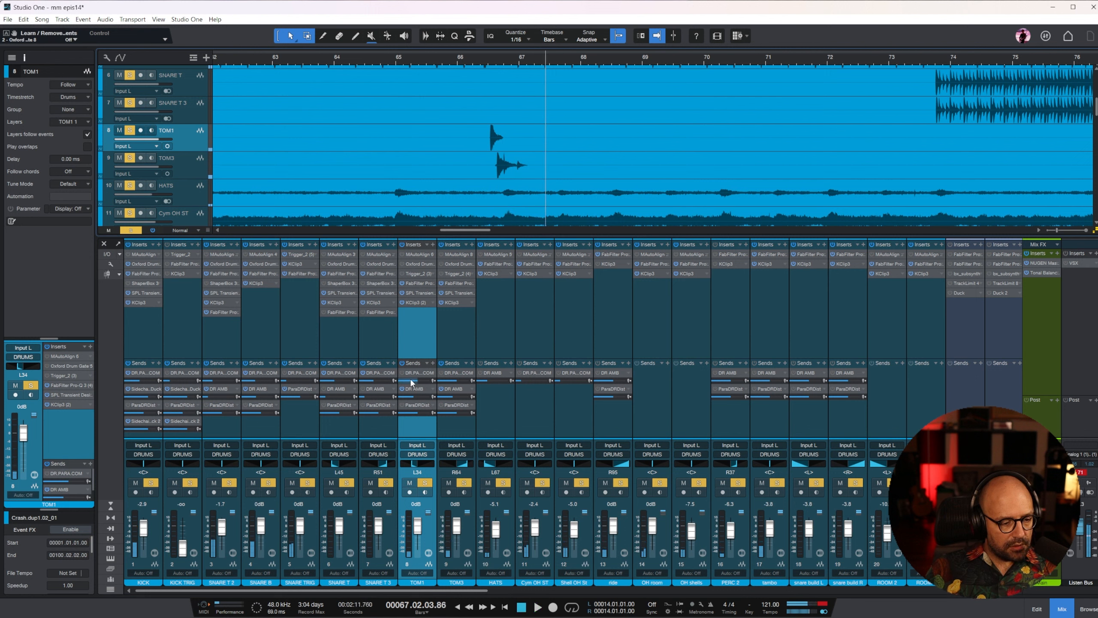
Step: Replay the tom hits around bar 66 and stop playback
{"action": "left_click", "coordinate": [461, 53]}
{"action": "key", "text": "space"}
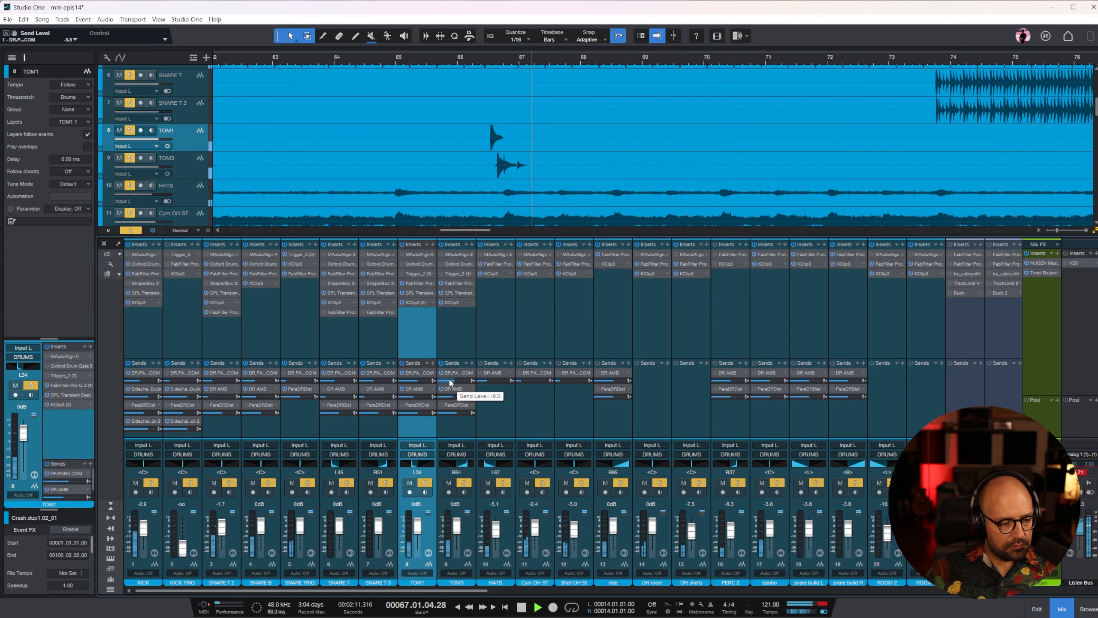
{"action": "key", "text": "space"}
Step: Solo only the BASS bus, then place the playhead at bar 9 and select the BASS LOWS track
{"action": "left_click_drag", "start_coordinate": [463, 591], "coordinate": [985, 590]}
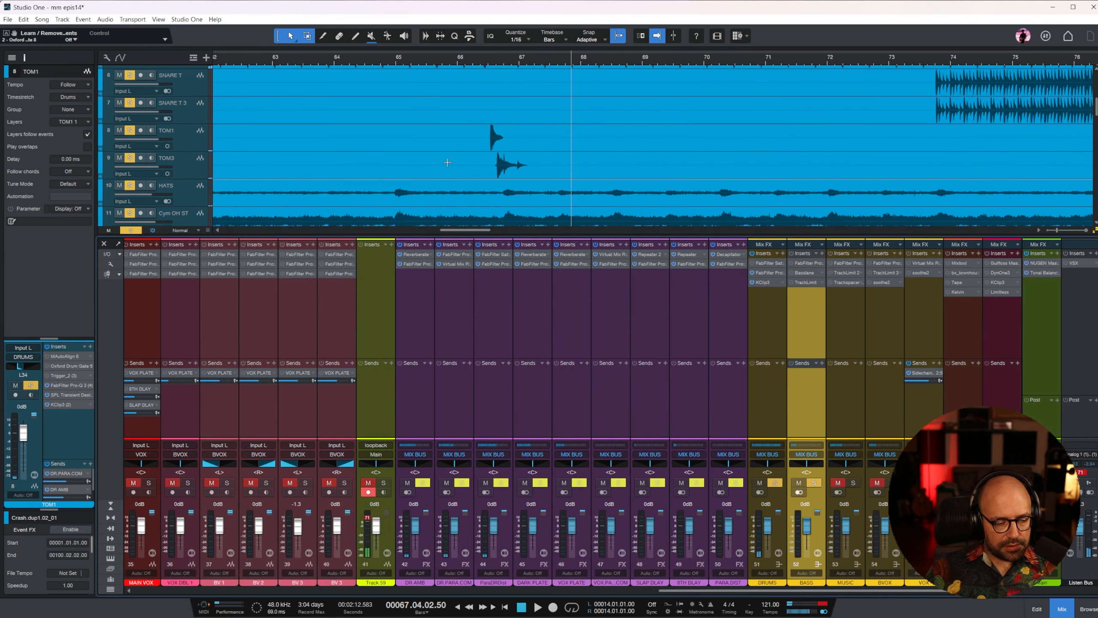
{"action": "key", "text": "w"}
{"action": "key", "text": "w"}
{"action": "scroll", "coordinate": [568, 141], "scroll_direction": "down", "scroll_amount": 11}
{"action": "scroll", "coordinate": [554, 143], "scroll_direction": "up", "scroll_amount": 3}
{"action": "left_click", "coordinate": [816, 484], "text": "alt"}
{"action": "left_click", "coordinate": [816, 485], "text": "alt"}
{"action": "key", "text": "w"}
{"action": "key", "text": "w"}
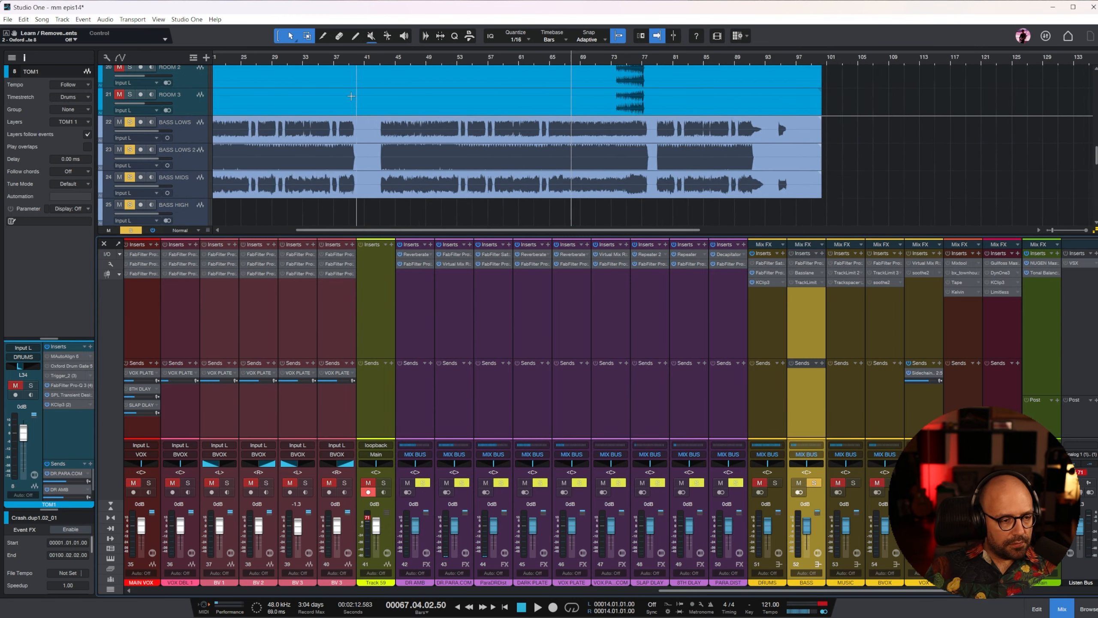
{"action": "left_click", "coordinate": [244, 60]}
{"action": "left_click", "coordinate": [202, 130]}
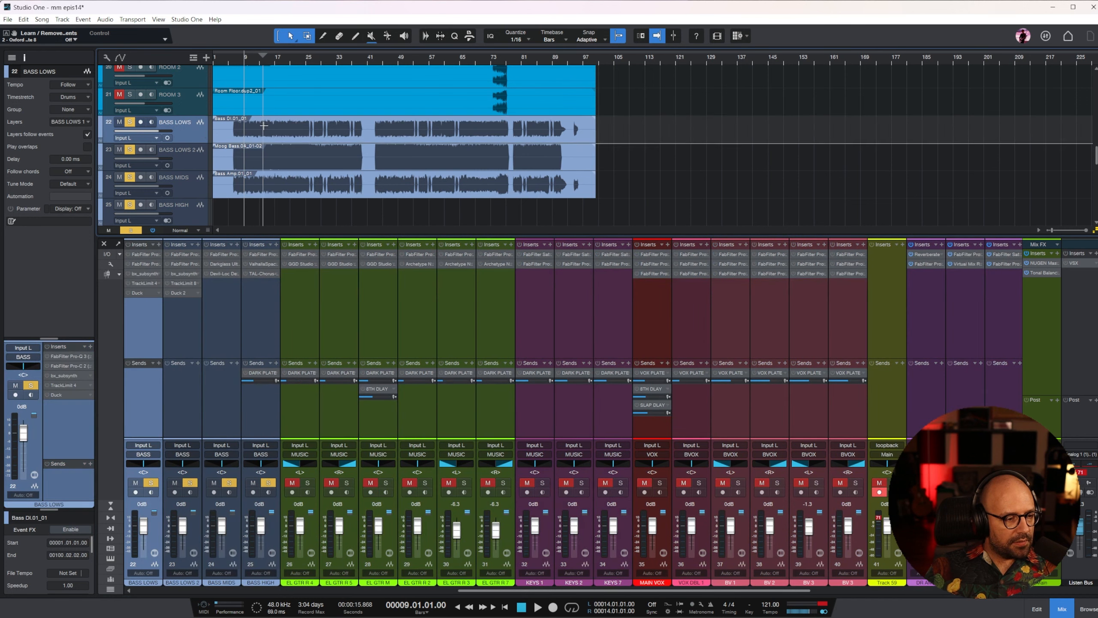
Step: Move BASS MIDS above BASS LOWS 2, pull both tracks' volumes fully down and start playback
{"action": "left_click", "coordinate": [197, 160]}
{"action": "left_click_drag", "start_coordinate": [157, 158], "coordinate": [10, 168]}
{"action": "left_click_drag", "start_coordinate": [187, 196], "coordinate": [103, 163]}
{"action": "key", "text": "space"}
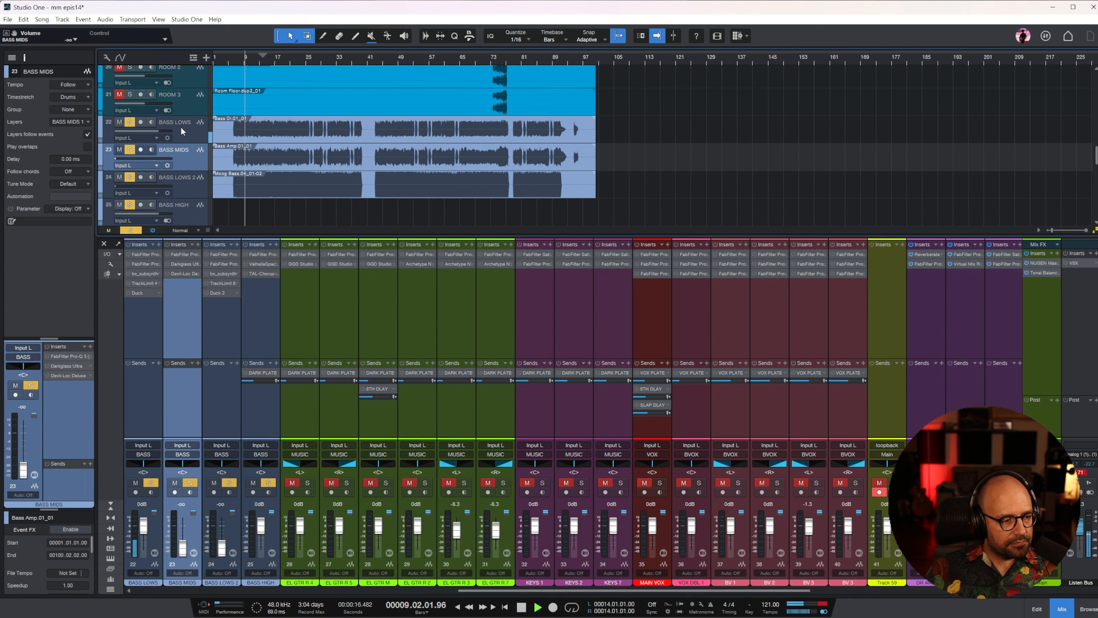
Step: Activate all BASS LOWS inserts and go through its Pro-Q 3, Pro-C 2 and bx_subsynth settings
{"action": "left_click", "coordinate": [182, 132]}
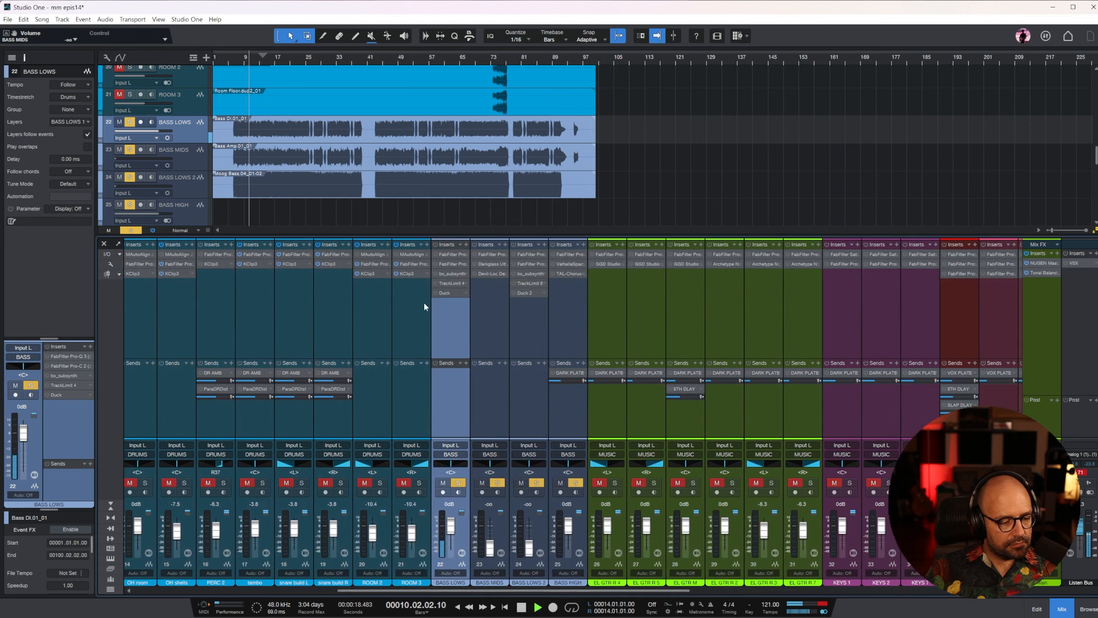
{"action": "left_click", "coordinate": [436, 245]}
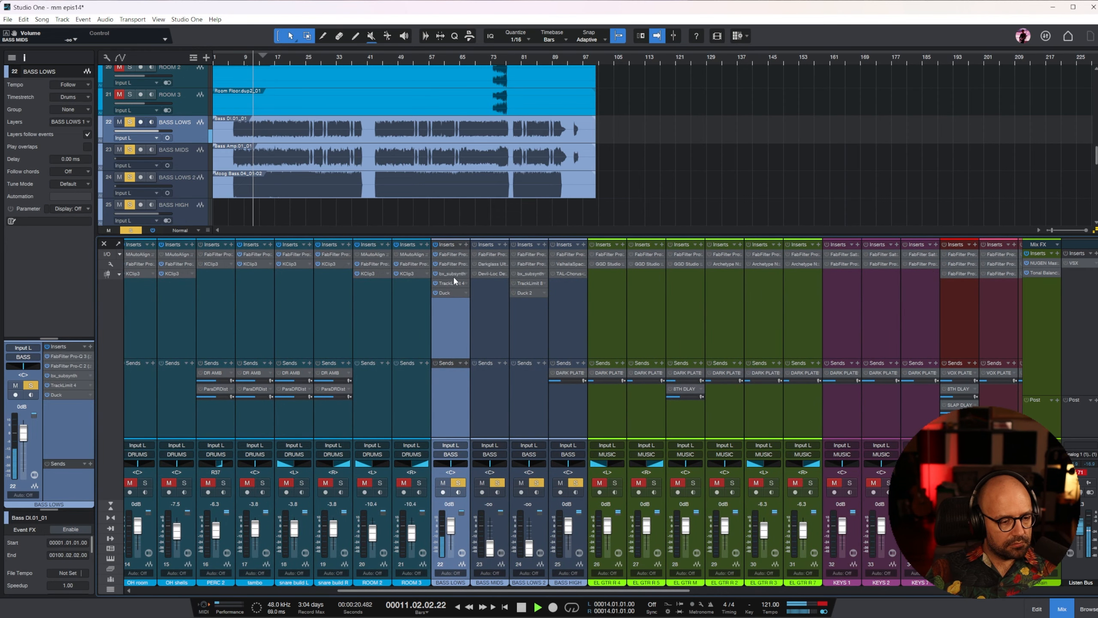
{"action": "left_click", "coordinate": [454, 253]}
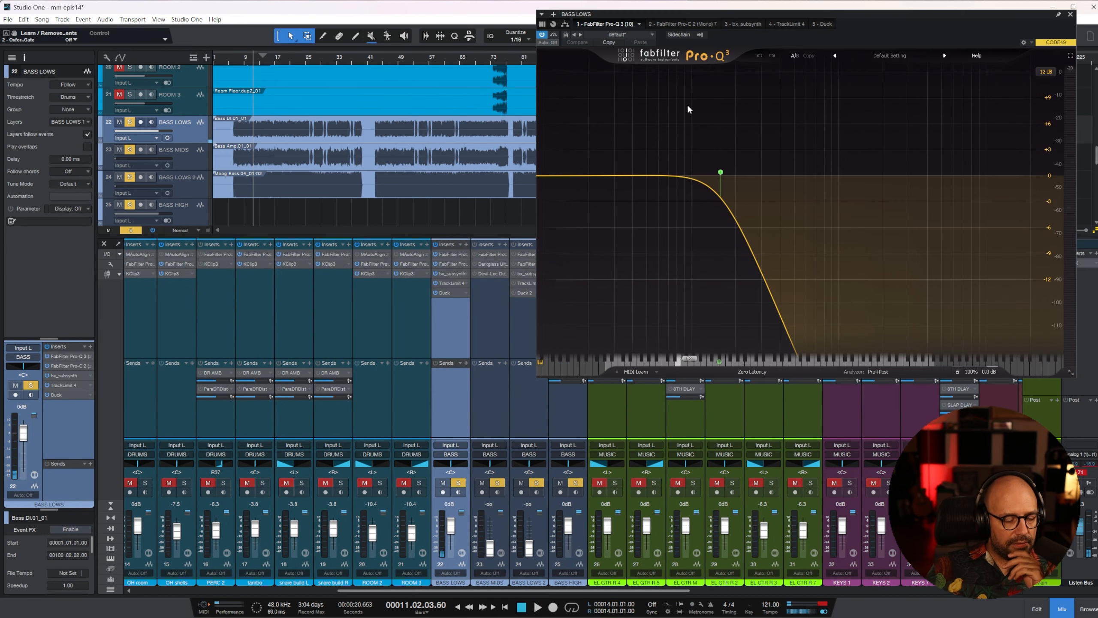
{"action": "left_click_drag", "start_coordinate": [637, 172], "coordinate": [711, 171]}
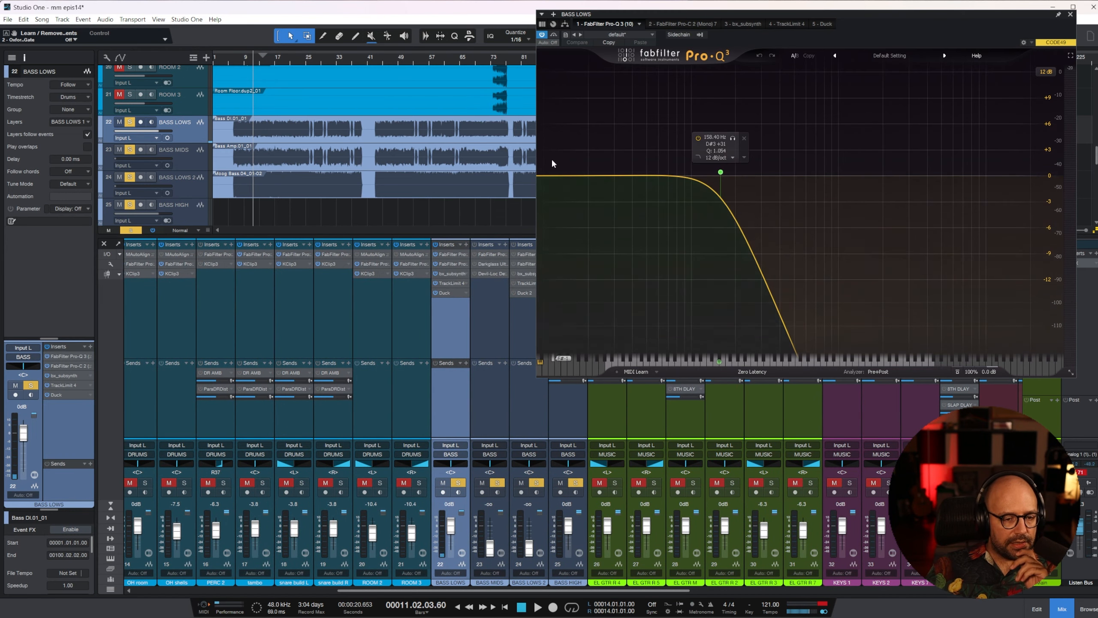
{"action": "left_click", "coordinate": [680, 23]}
{"action": "left_click", "coordinate": [739, 24]}
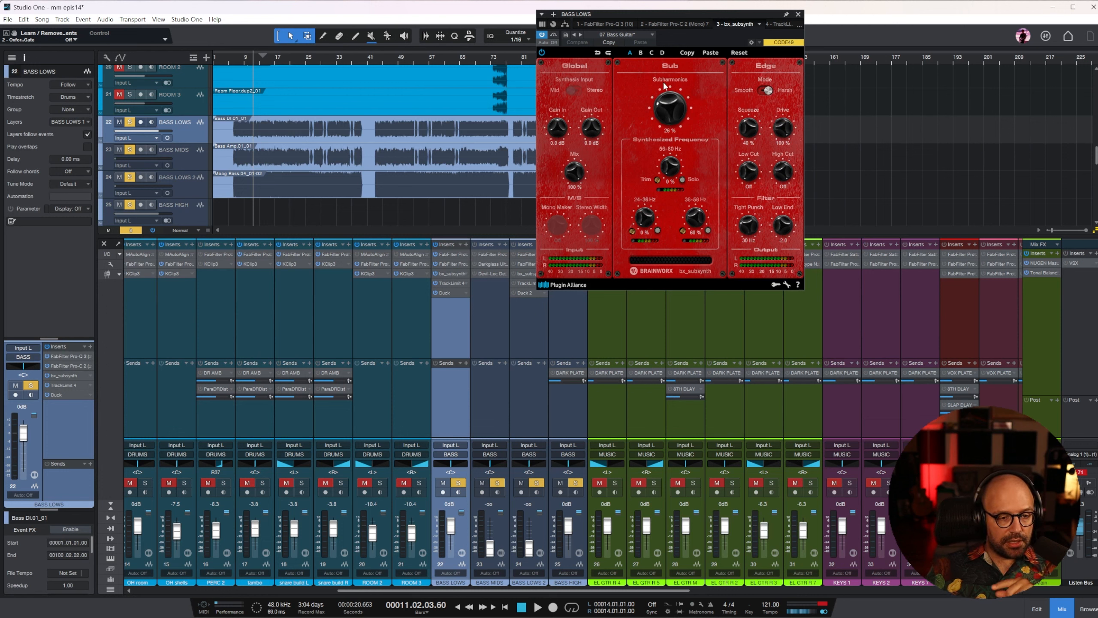
Step: During playback, set BASS LOWS' TrackLimit threshold to about -16.7 dB, ceiling to about -4.0 dB and style to Transparent
{"action": "left_click", "coordinate": [778, 24]}
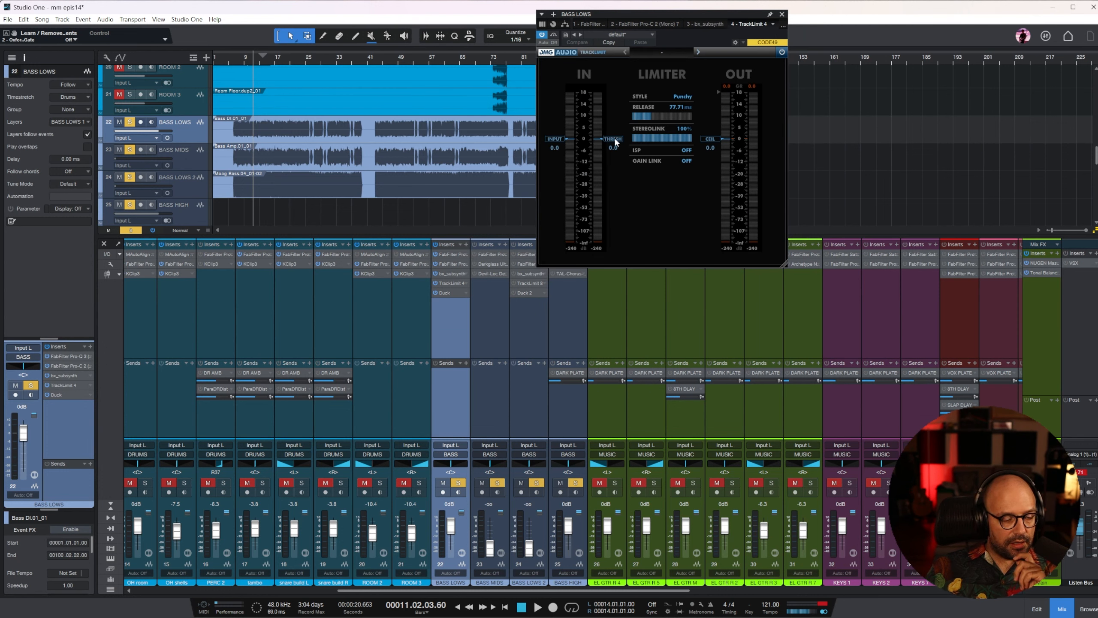
{"action": "key", "text": "space"}
{"action": "left_click_drag", "start_coordinate": [610, 151], "coordinate": [610, 164]}
{"action": "left_click_drag", "start_coordinate": [710, 139], "coordinate": [694, 151]}
{"action": "left_click_drag", "start_coordinate": [622, 163], "coordinate": [621, 169]}
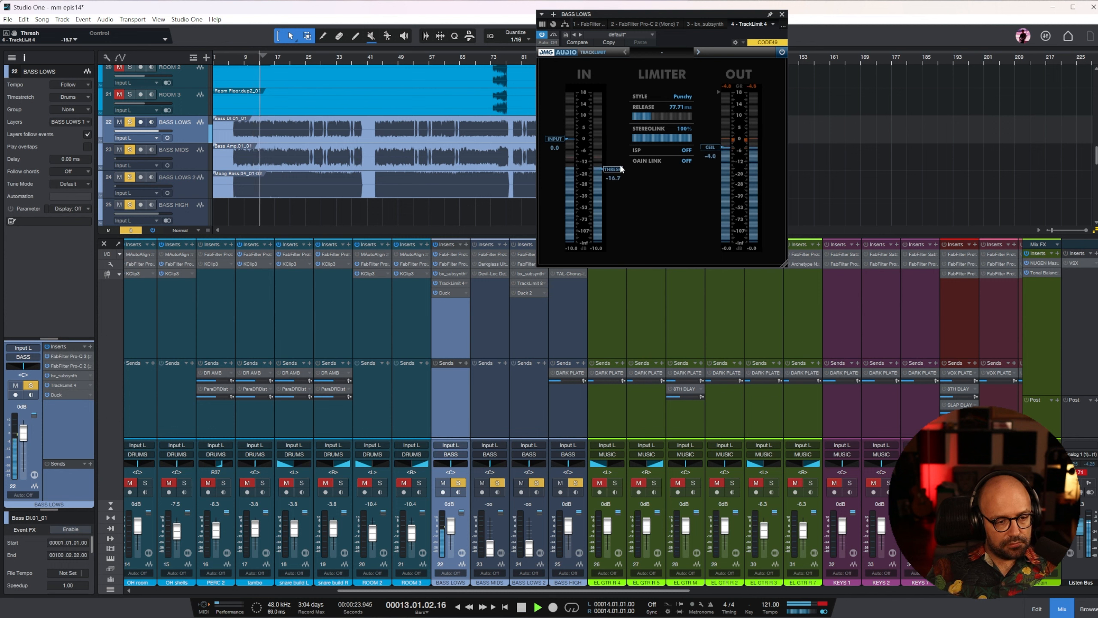
{"action": "left_click", "coordinate": [682, 96]}
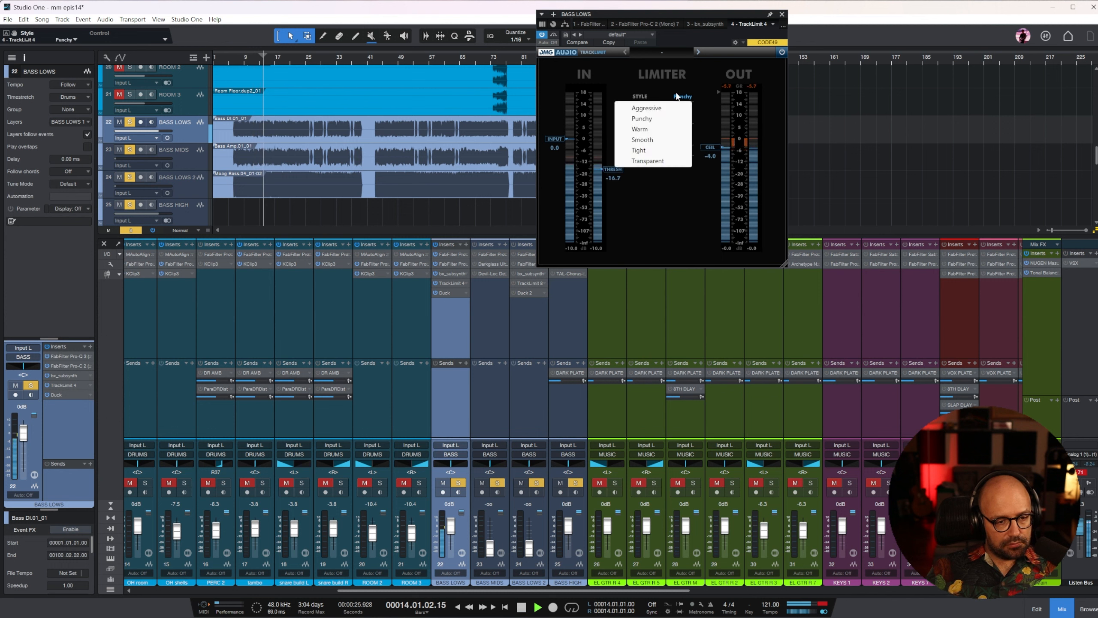
{"action": "left_click", "coordinate": [652, 162]}
{"action": "left_click_drag", "start_coordinate": [714, 146], "coordinate": [714, 145]}
Step: Solo KICK and shorten the recovery of the BASS LOWS Duck curve to grid mark 2, then close the plug-in
{"action": "left_click", "coordinate": [447, 293]}
{"action": "left_click_drag", "start_coordinate": [645, 15], "coordinate": [342, 102]}
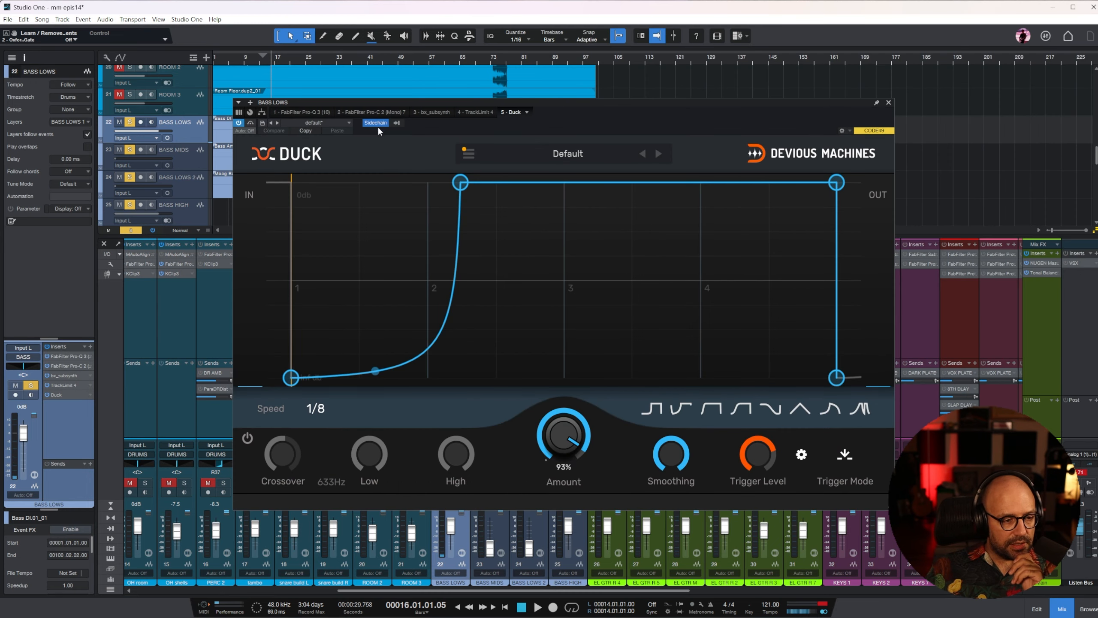
{"action": "left_click_drag", "start_coordinate": [417, 589], "coordinate": [103, 510]}
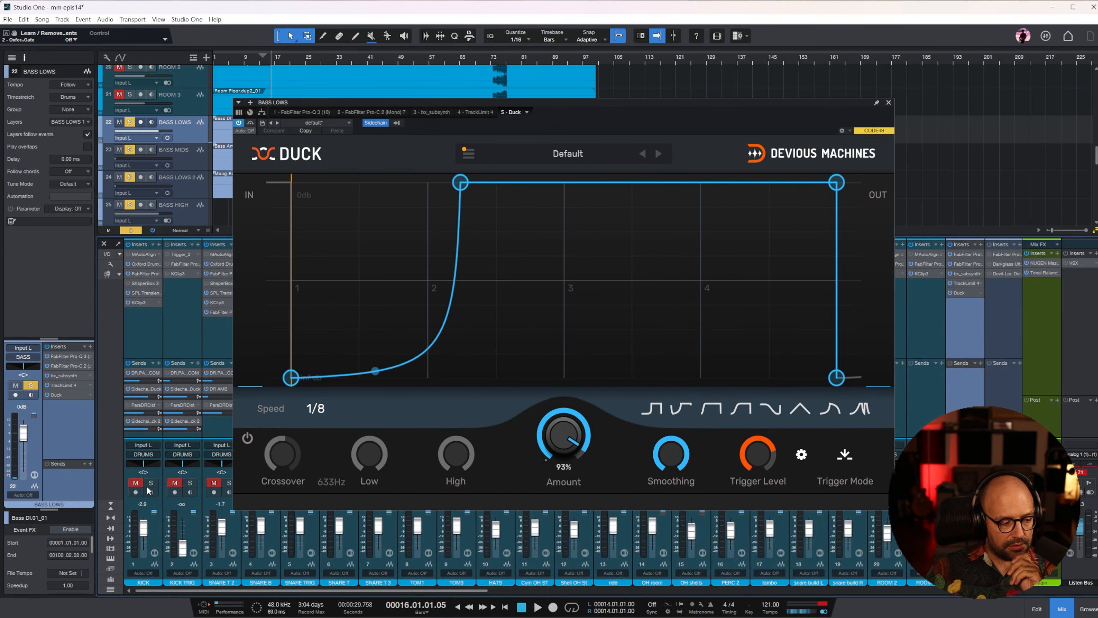
{"action": "left_click", "coordinate": [149, 486]}
{"action": "key", "text": "space"}
{"action": "left_click_drag", "start_coordinate": [462, 184], "coordinate": [431, 183]}
{"action": "left_click", "coordinate": [471, 158]}
{"action": "left_click", "coordinate": [514, 307]}
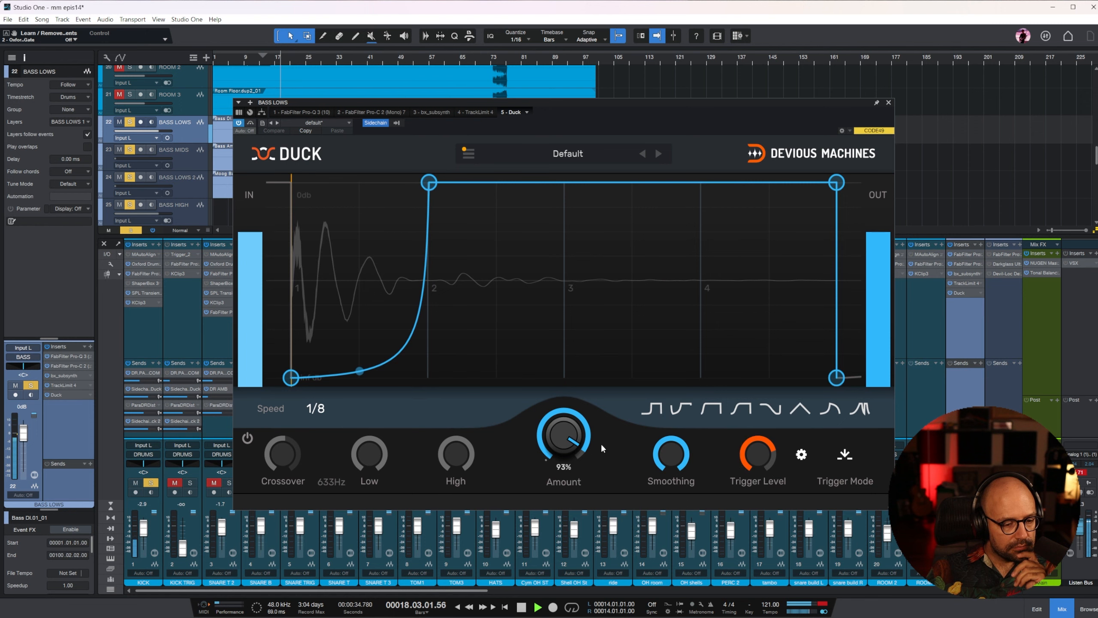
{"action": "left_click", "coordinate": [889, 103]}
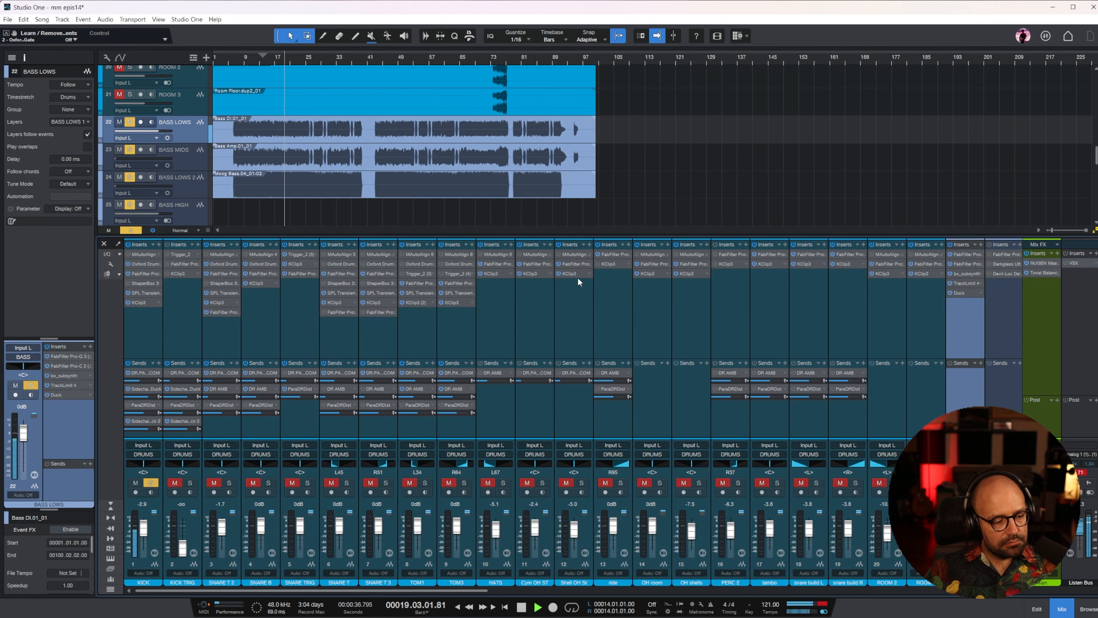
Step: Raise the BASS MIDS fader to -1.7 dB and play it soloed on its own
{"action": "left_click_drag", "start_coordinate": [355, 591], "coordinate": [564, 590]}
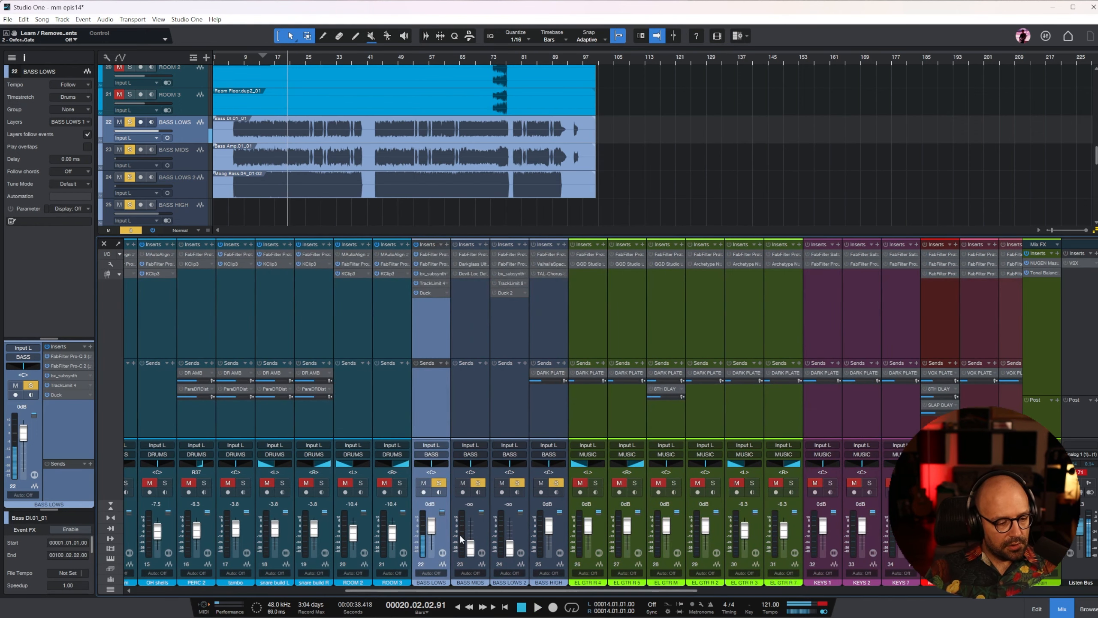
{"action": "left_click_drag", "start_coordinate": [436, 527], "coordinate": [434, 589]}
{"action": "left_click", "coordinate": [472, 315]}
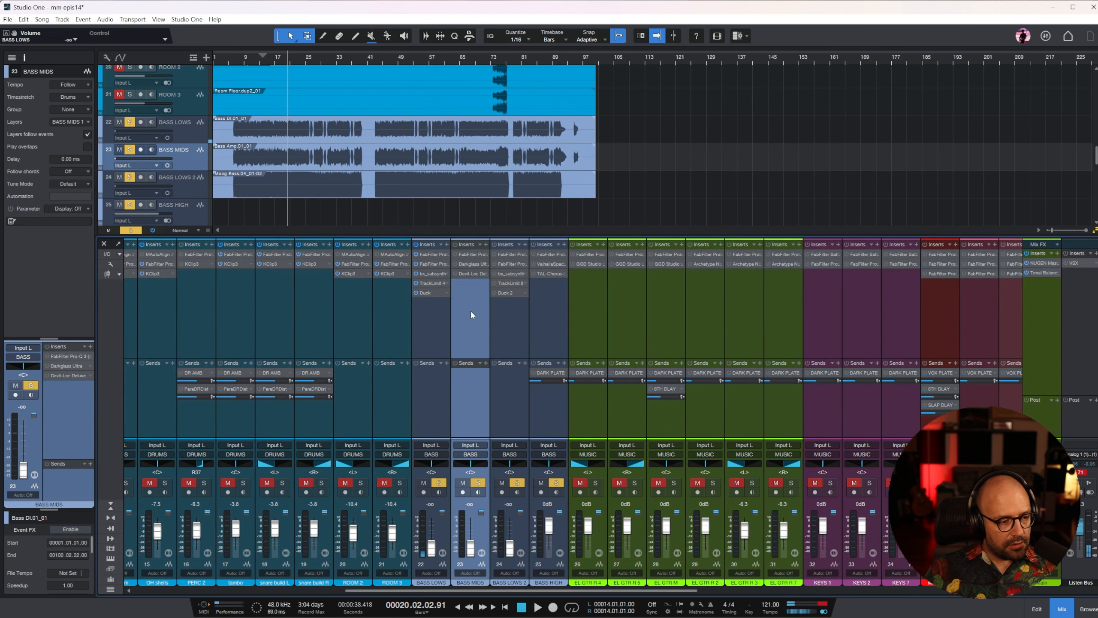
{"action": "left_click_drag", "start_coordinate": [472, 550], "coordinate": [471, 529]}
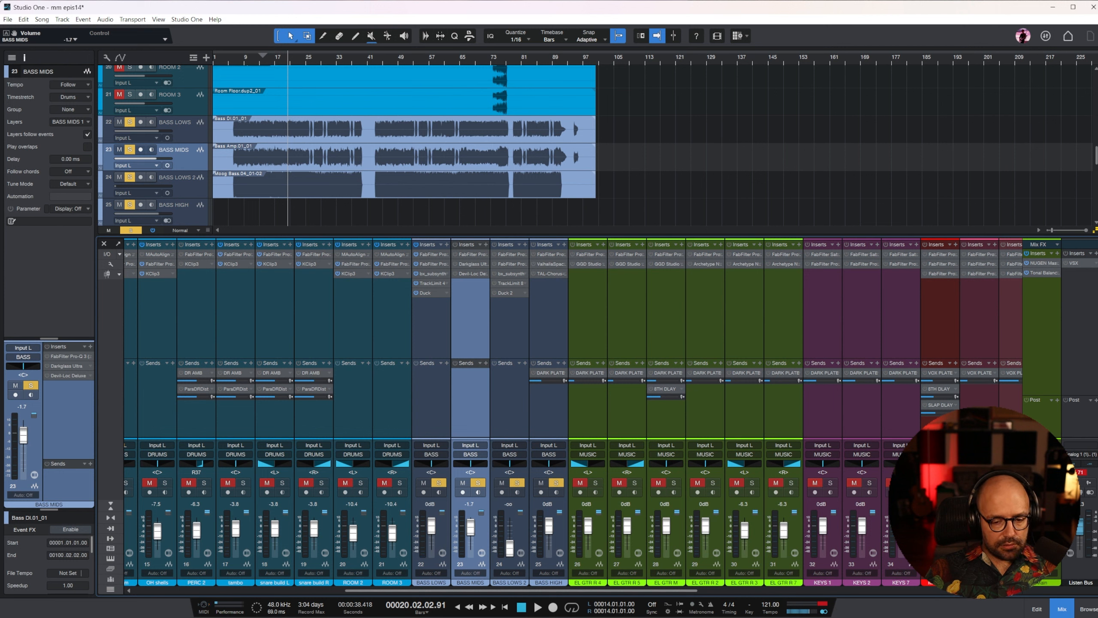
{"action": "left_click", "coordinate": [516, 485], "text": "alt"}
{"action": "left_click", "coordinate": [479, 483]}
{"action": "key", "text": "space"}
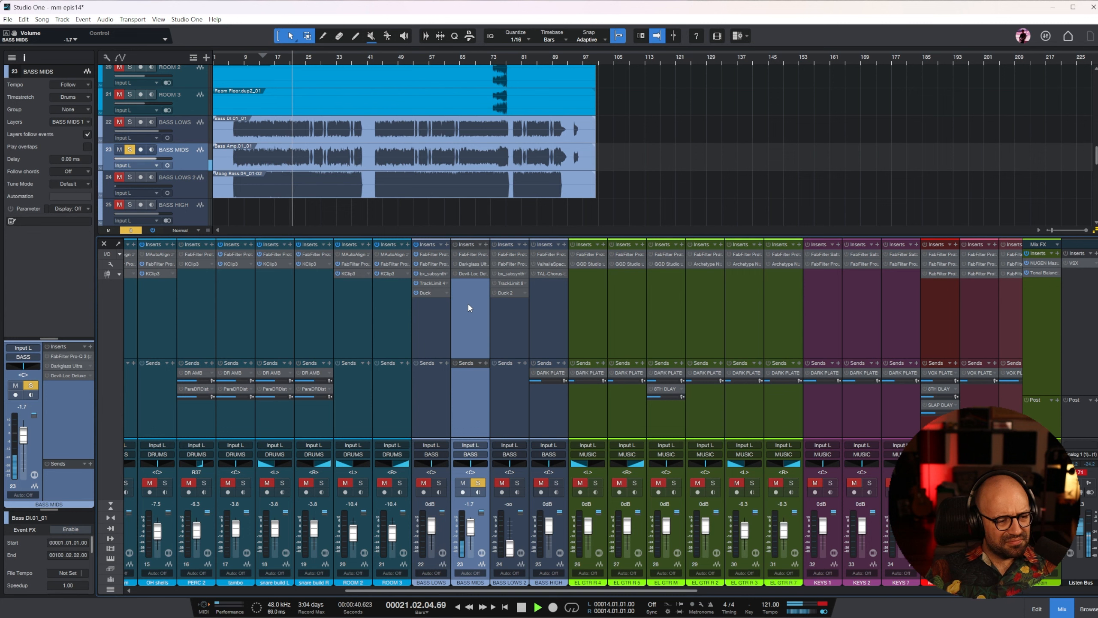
Step: Replace the Bass Amp clip on BASS MIDS with a copy of the Bass DI clip from BASS LOWS
{"action": "left_click", "coordinate": [456, 255]}
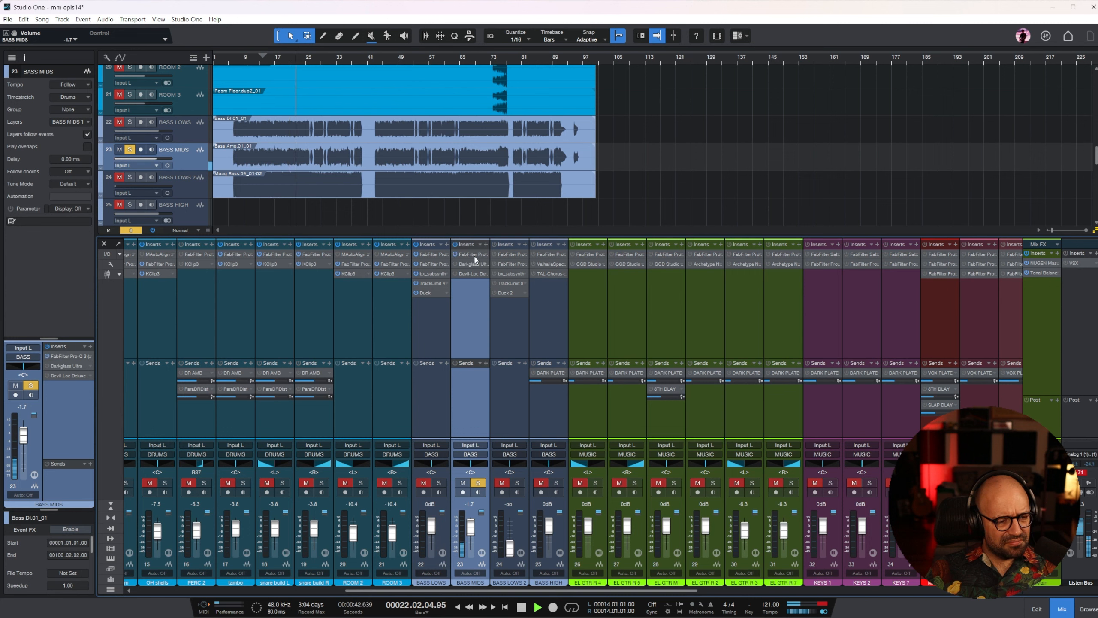
{"action": "left_click", "coordinate": [296, 158]}
{"action": "key", "text": "Delete"}
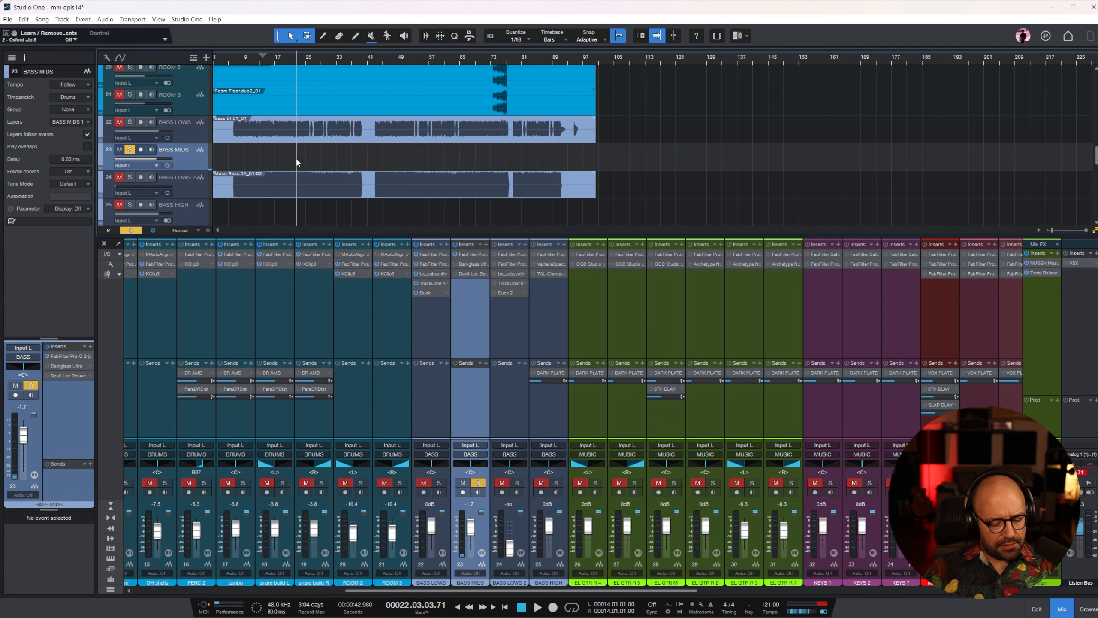
{"action": "left_click_drag", "start_coordinate": [319, 136], "coordinate": [321, 147]}
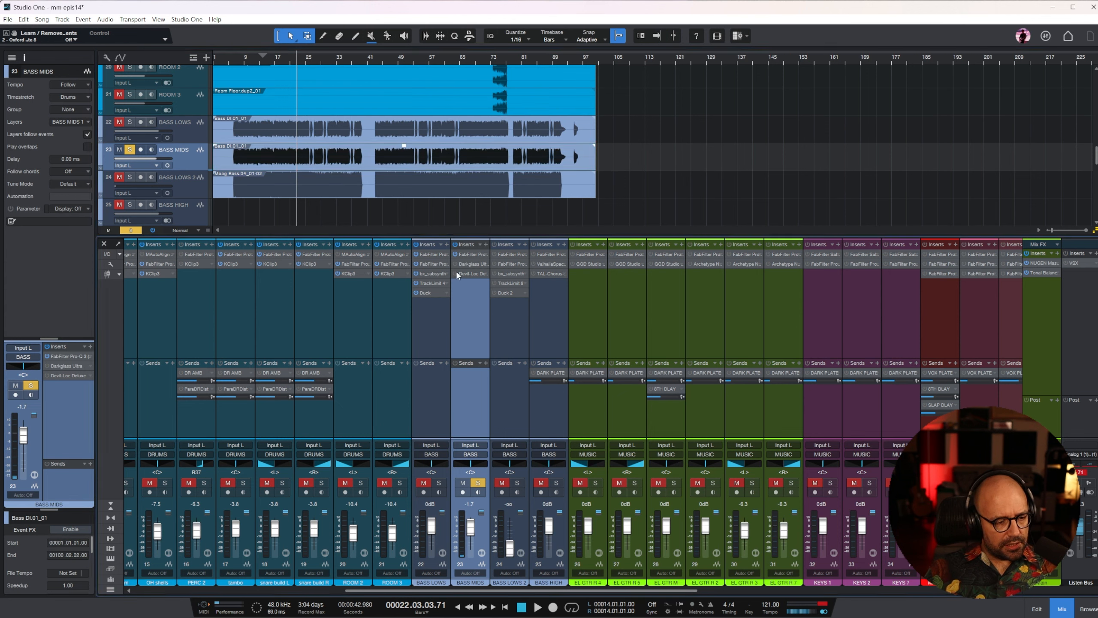
Step: Adjust the crunch and darkness of BASS MIDS' Devil-Loc Deluxe during playback and move Pro-Q 3 to the end of the insert chain
{"action": "key", "text": "f"}
{"action": "key", "text": "space"}
{"action": "left_click", "coordinate": [472, 273]}
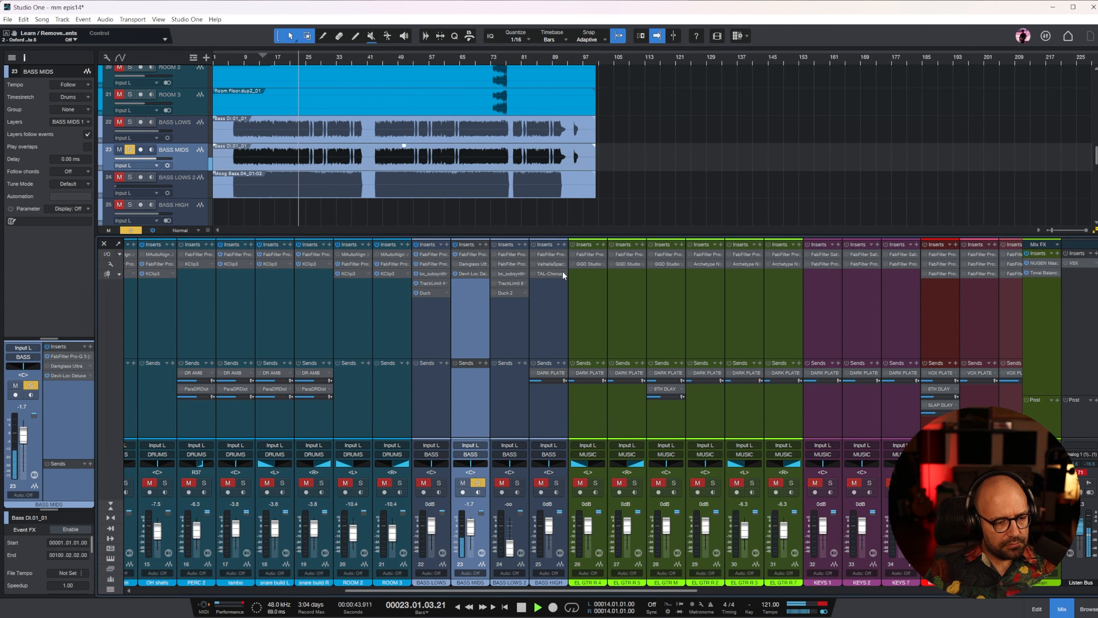
{"action": "left_click_drag", "start_coordinate": [799, 142], "coordinate": [536, 179]}
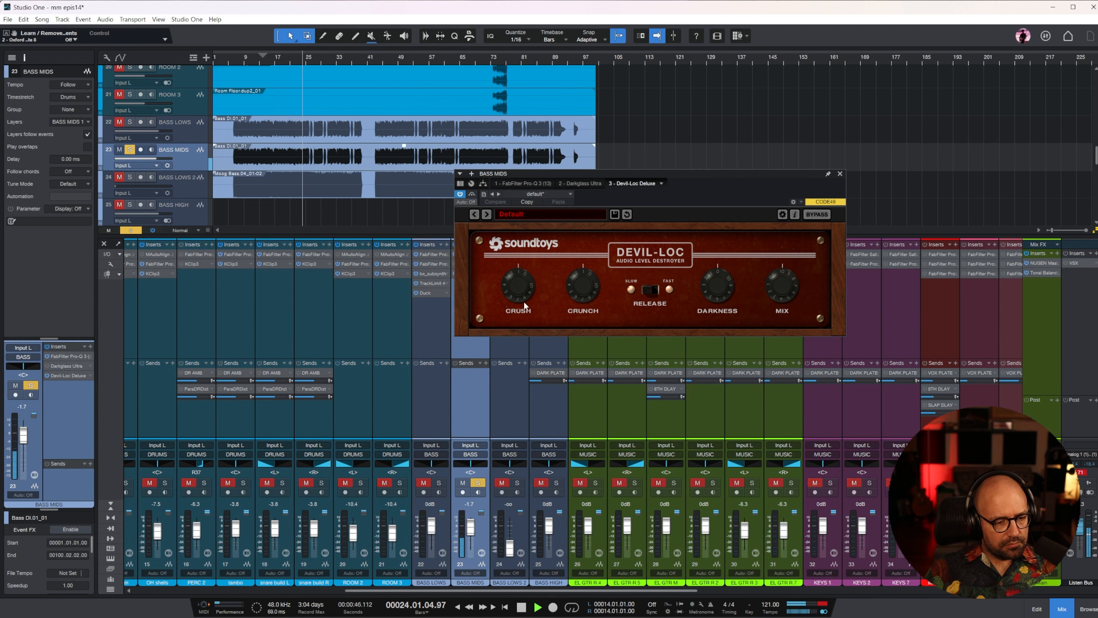
{"action": "left_click_drag", "start_coordinate": [573, 293], "coordinate": [578, 276]}
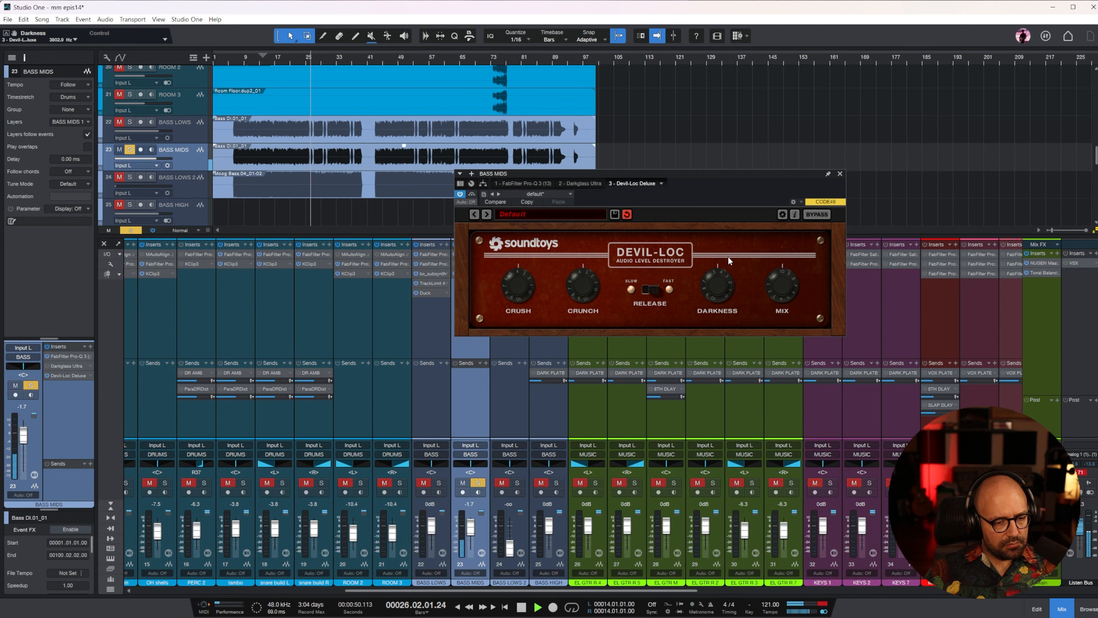
{"action": "left_click_drag", "start_coordinate": [519, 184], "coordinate": [681, 187]}
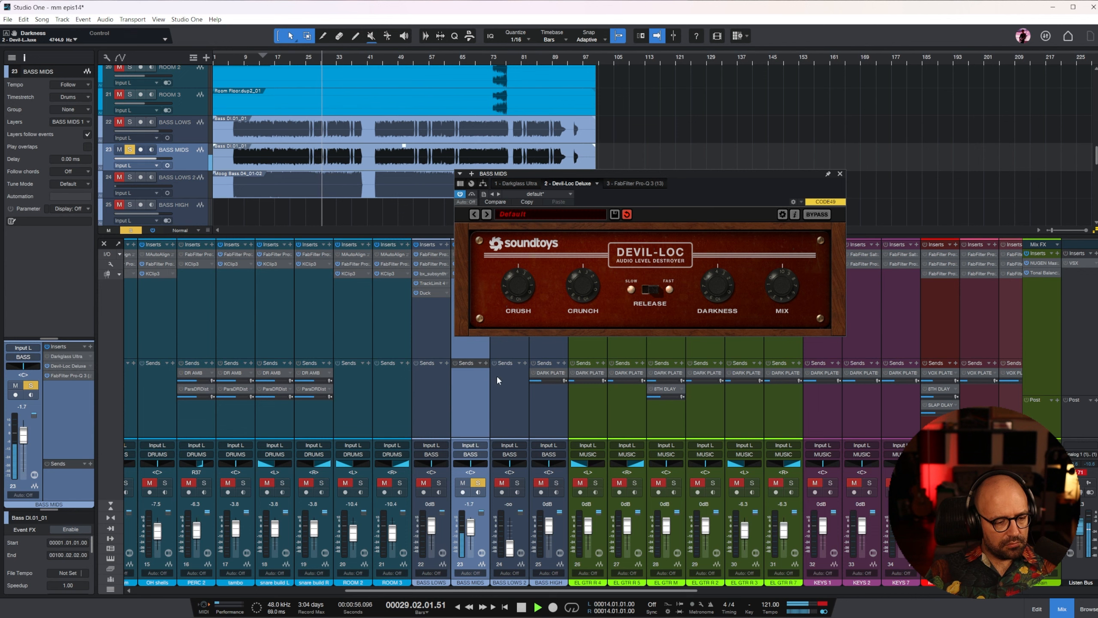
Step: Play BASS LOWS together with BASS MIDS at -2.9 dB, then copy the Bass DI clip to BASS HIGH and solo that track
{"action": "left_click", "coordinate": [438, 520]}
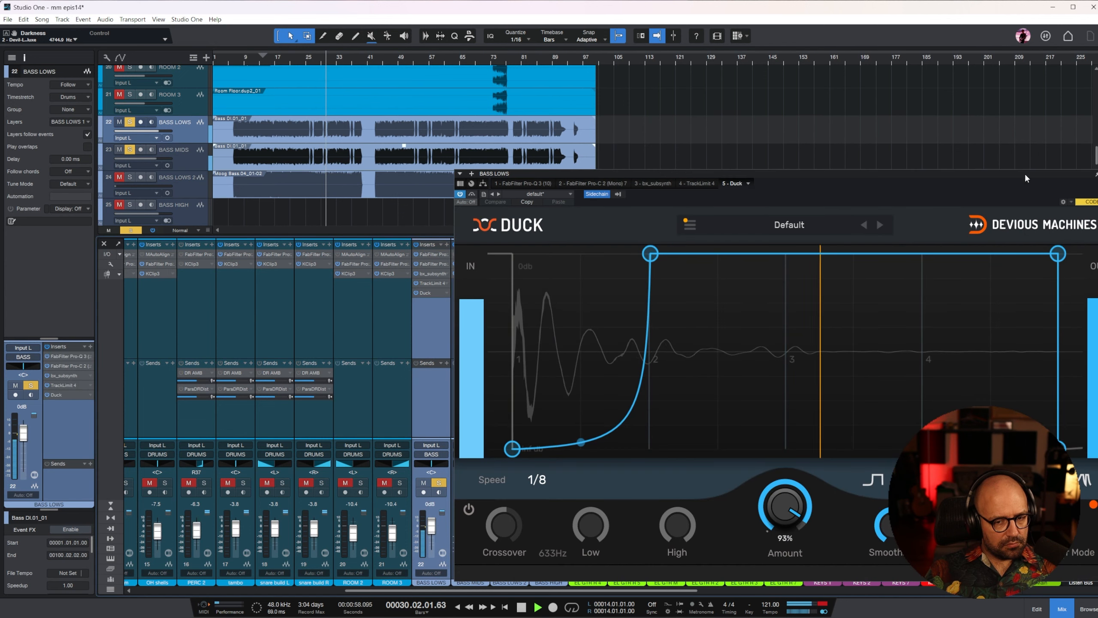
{"action": "key", "text": "Escape"}
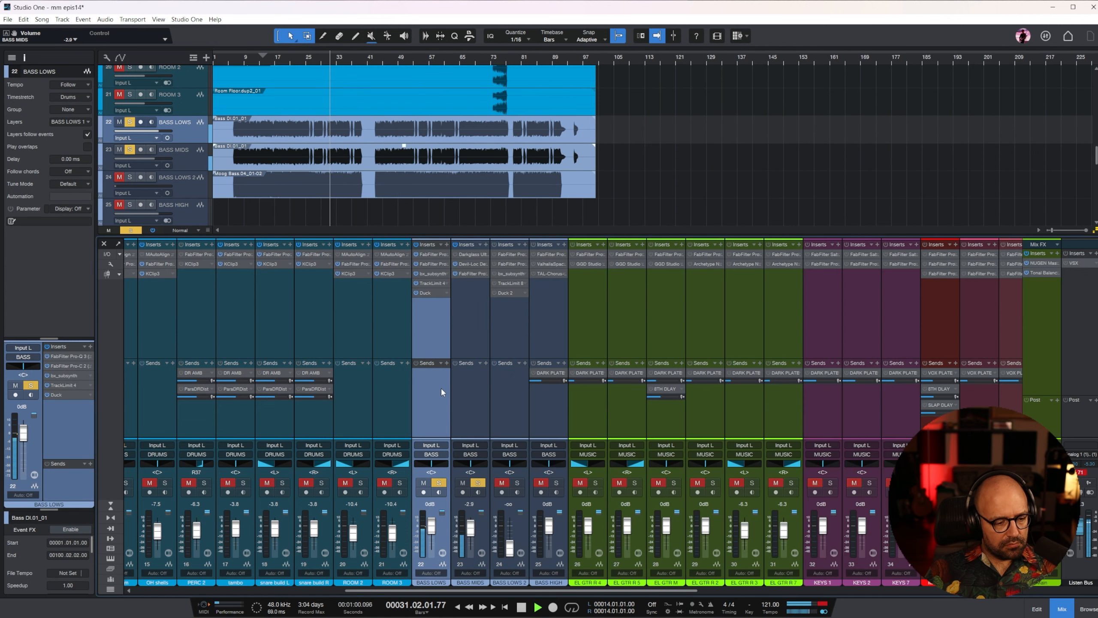
{"action": "left_click_drag", "start_coordinate": [363, 156], "coordinate": [362, 210]}
{"action": "left_click", "coordinate": [557, 482]}
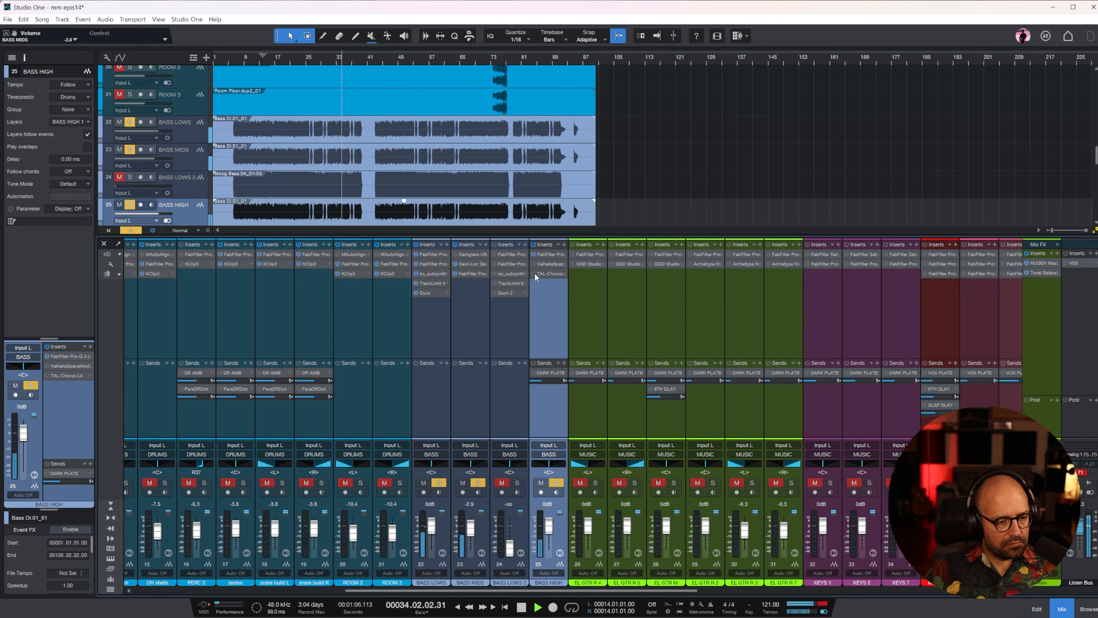
Step: Lower BASS HIGH's low cut and add a 12 dB/oct high cut at about 4191 Hz, then reduce BASS MIDS to -8.4 dB
{"action": "left_click", "coordinate": [553, 257]}
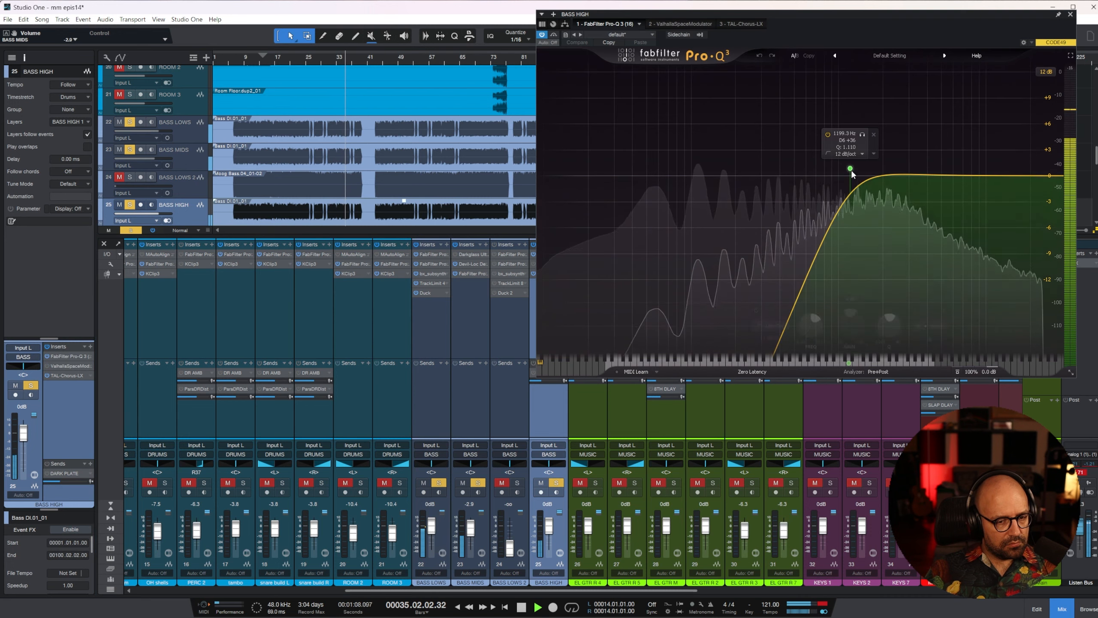
{"action": "left_click", "coordinate": [930, 169]}
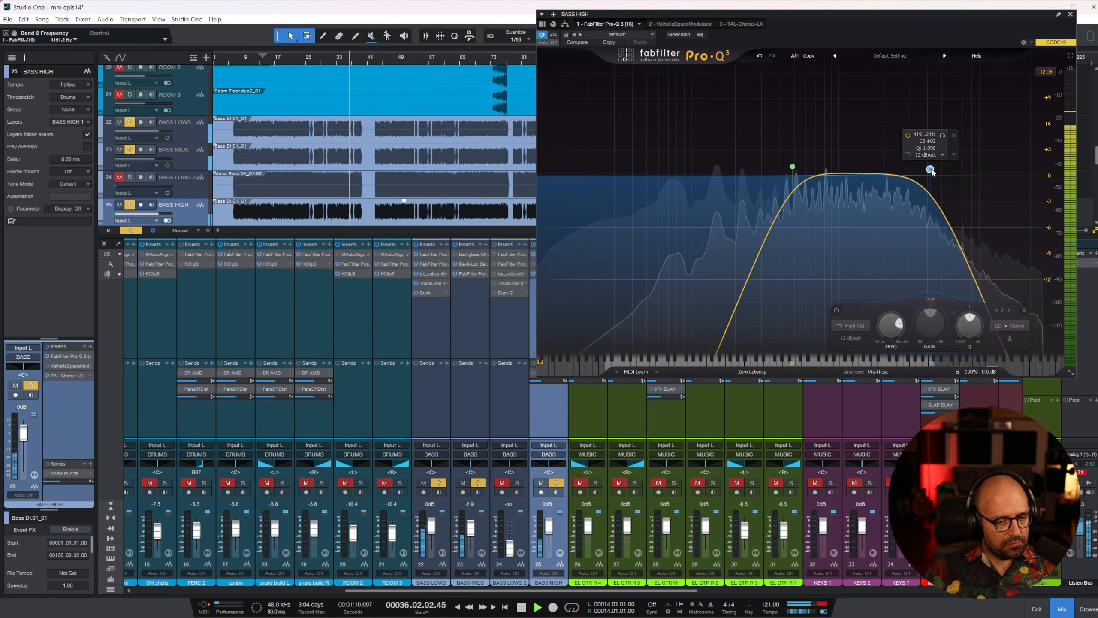
{"action": "left_click_drag", "start_coordinate": [471, 528], "coordinate": [469, 606]}
{"action": "left_click", "coordinate": [1070, 15]}
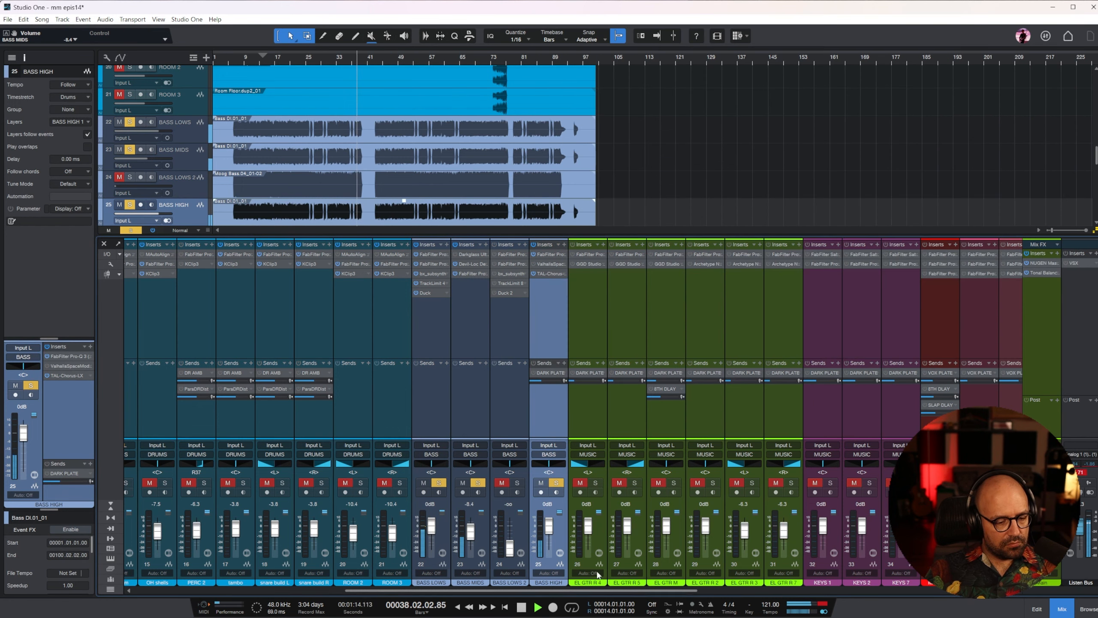
Step: In the BASS bus's Pro-Q 3, add a raised low cut and a bell cut of about 5.95 dB at 138.59 Hz
{"action": "left_click_drag", "start_coordinate": [574, 591], "coordinate": [890, 589]}
{"action": "left_click", "coordinate": [804, 294]}
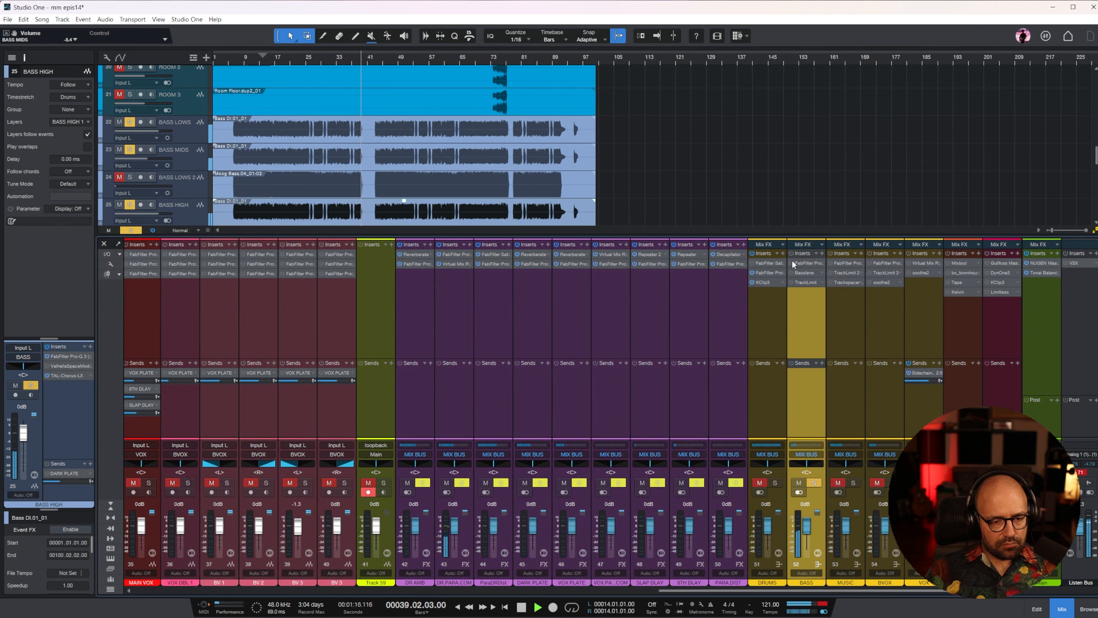
{"action": "left_click", "coordinate": [805, 263]}
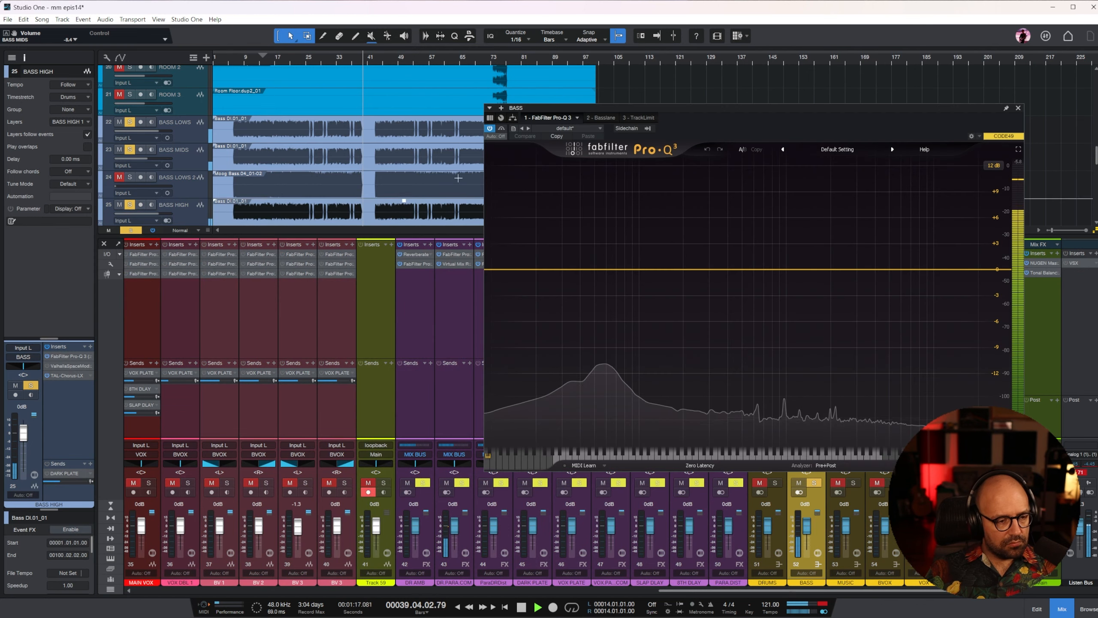
{"action": "left_click", "coordinate": [256, 63]}
{"action": "left_click_drag", "start_coordinate": [499, 269], "coordinate": [578, 242]}
{"action": "left_click_drag", "start_coordinate": [670, 267], "coordinate": [661, 322]}
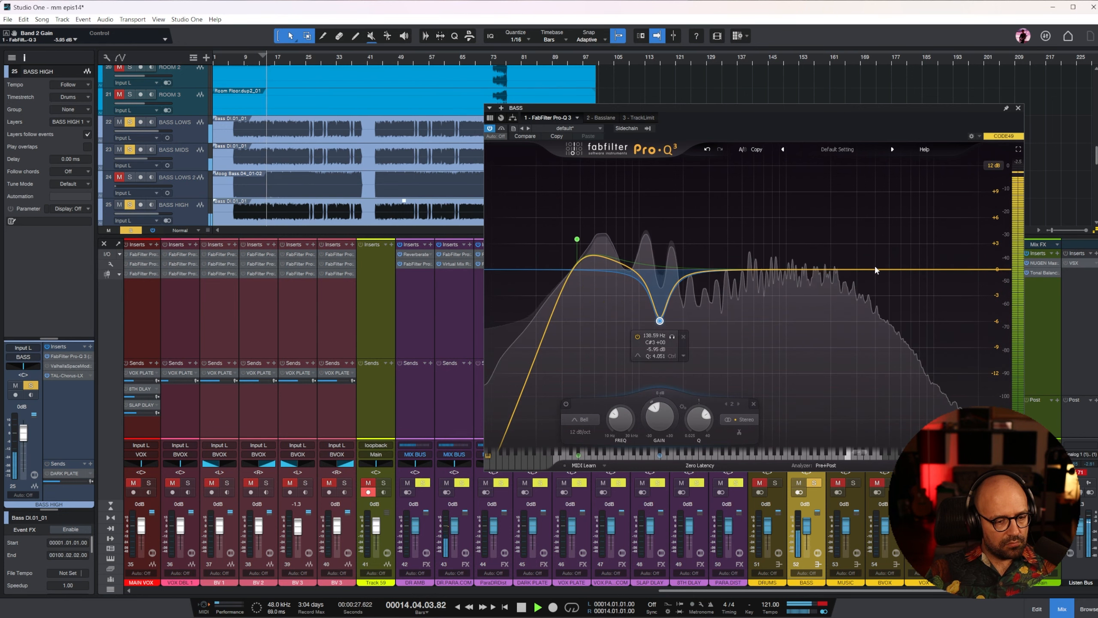
Step: Add a high cut, a wide low-mid cut of about 6.5 dB and a 4.25 dB boost around 2 kHz to the BASS bus EQ
{"action": "left_click_drag", "start_coordinate": [999, 269], "coordinate": [826, 250]}
{"action": "scroll", "coordinate": [862, 266], "scroll_direction": "down", "scroll_amount": 1}
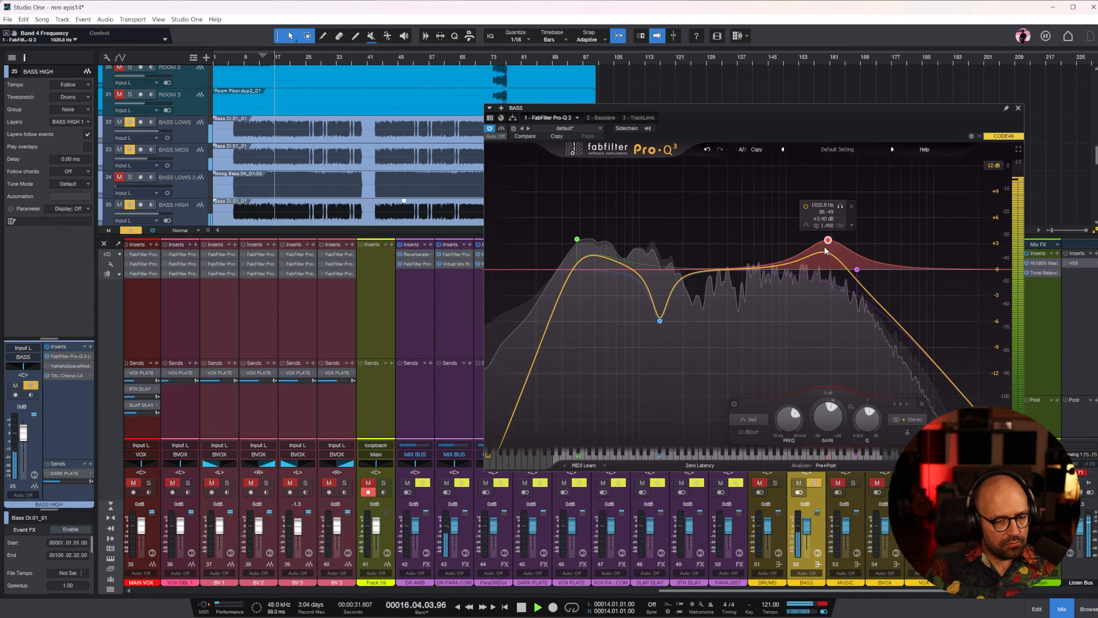
{"action": "left_click_drag", "start_coordinate": [727, 268], "coordinate": [722, 325]}
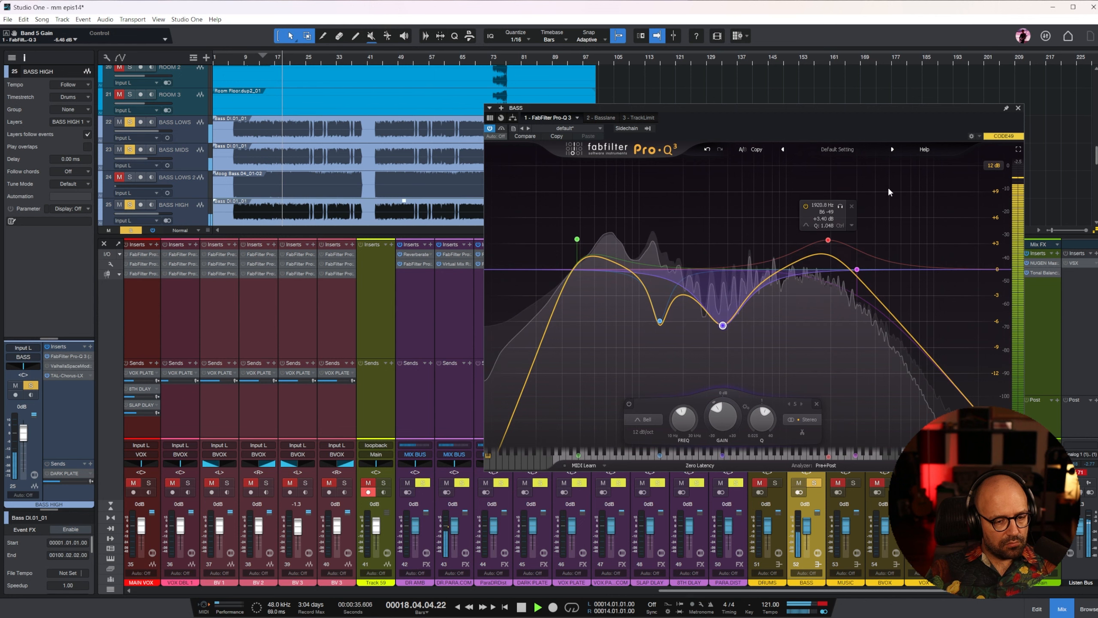
{"action": "left_click_drag", "start_coordinate": [828, 240], "coordinate": [836, 232]}
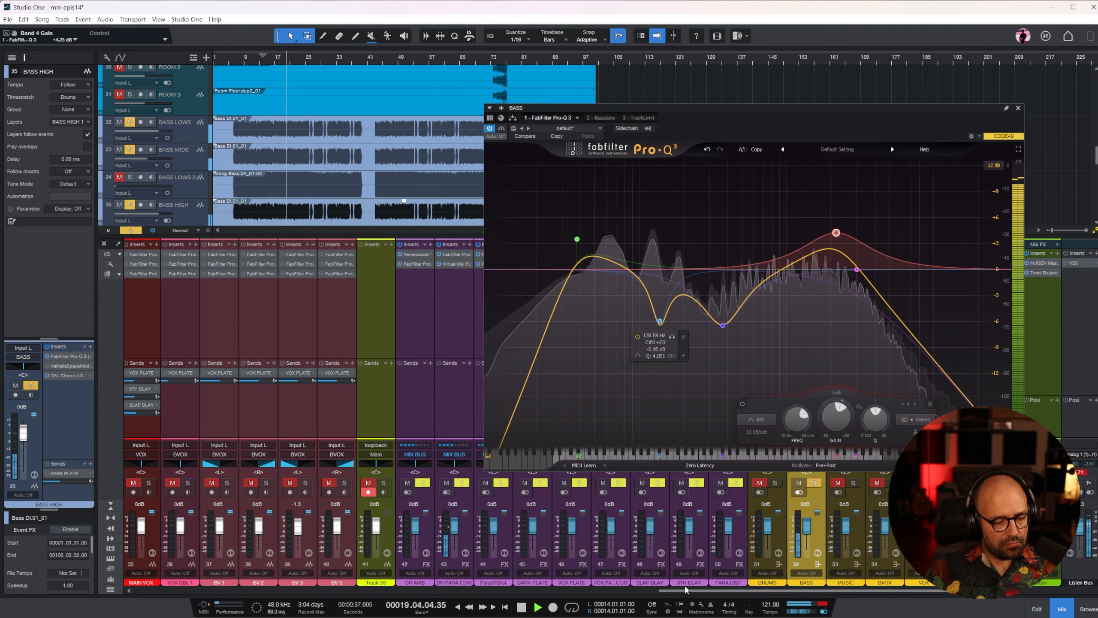
Step: Set the drive of BASS MIDS' Darkglass Ultra to 0.67 during playback and raise the channel fader to -6.7 dB
{"action": "left_click_drag", "start_coordinate": [685, 589], "coordinate": [418, 589]}
{"action": "left_click", "coordinate": [359, 263]}
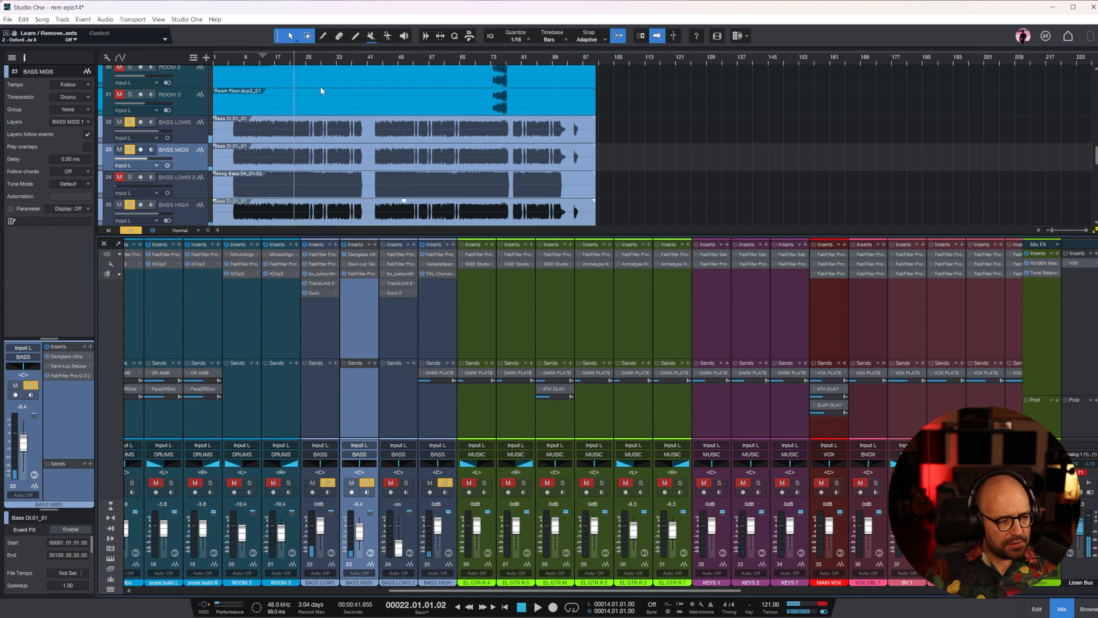
{"action": "key", "text": "F11"}
{"action": "left_click", "coordinate": [277, 61]}
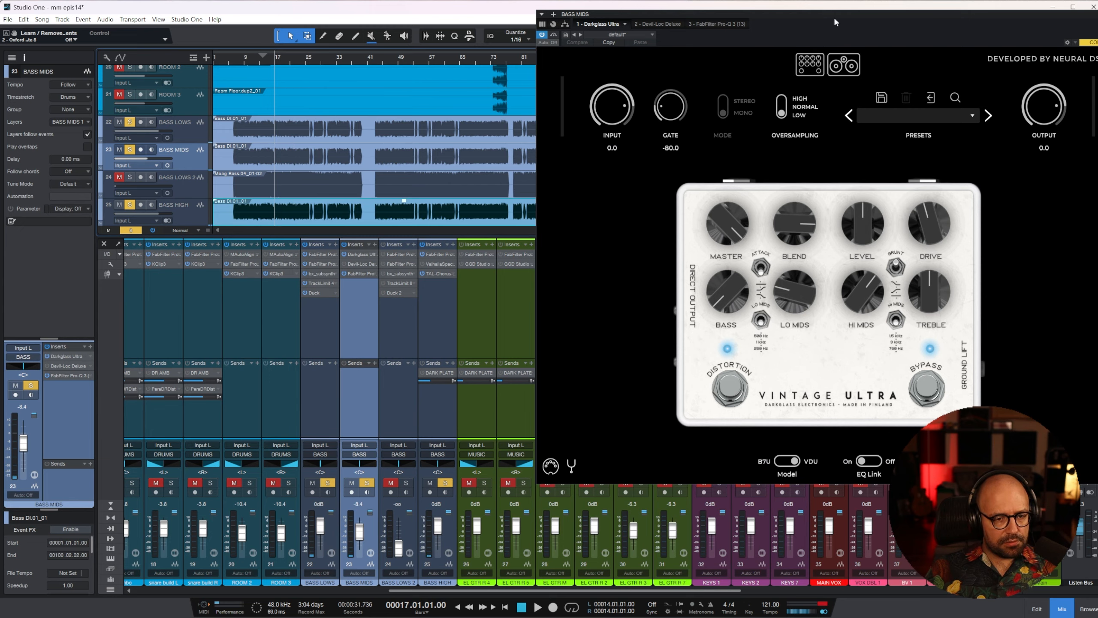
{"action": "left_click_drag", "start_coordinate": [835, 21], "coordinate": [589, 66]}
{"action": "left_click_drag", "start_coordinate": [701, 270], "coordinate": [688, 245]}
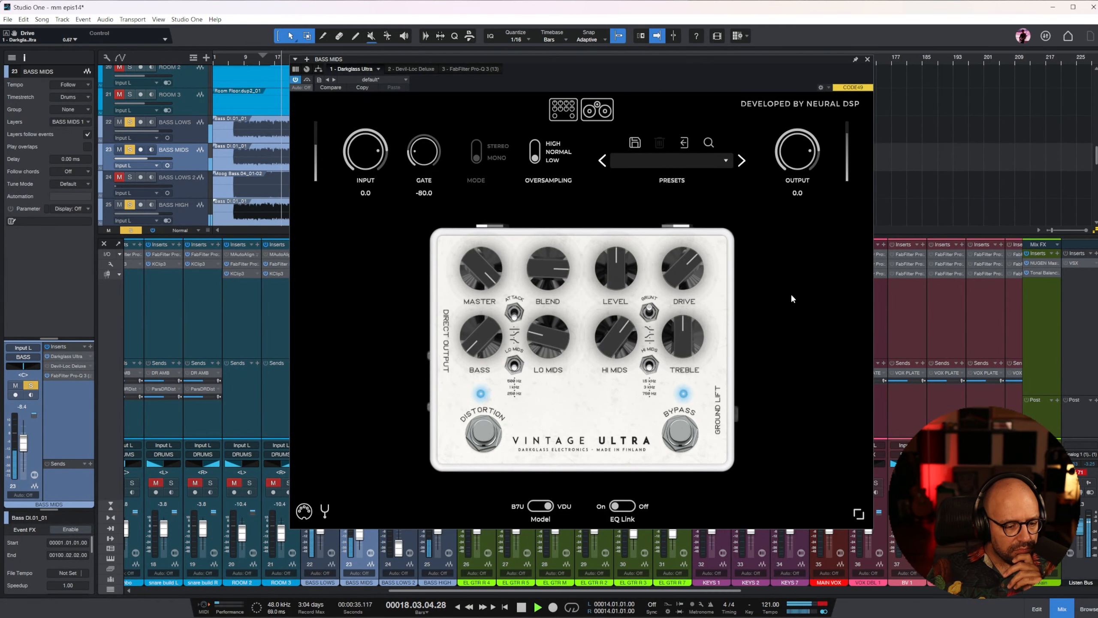
{"action": "left_click", "coordinate": [868, 60]}
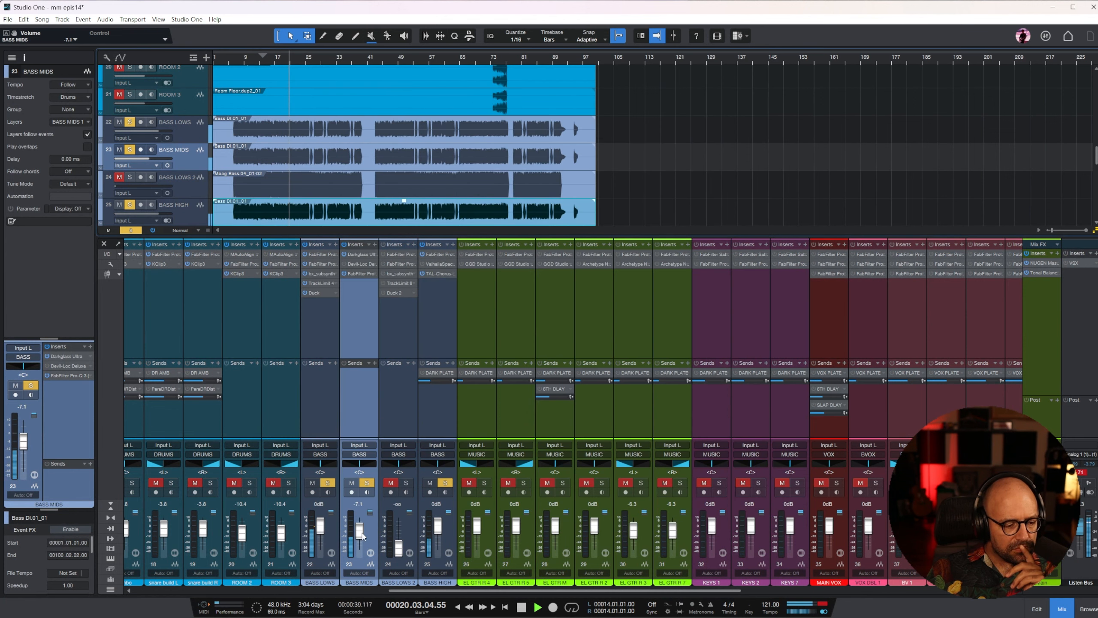
Step: In BASS MIDS' Pro-Q 3, raise the high cut's frequency and resonance and add a bell cut of about 5.6 dB near 415 Hz
{"action": "double_click", "coordinate": [363, 275]}
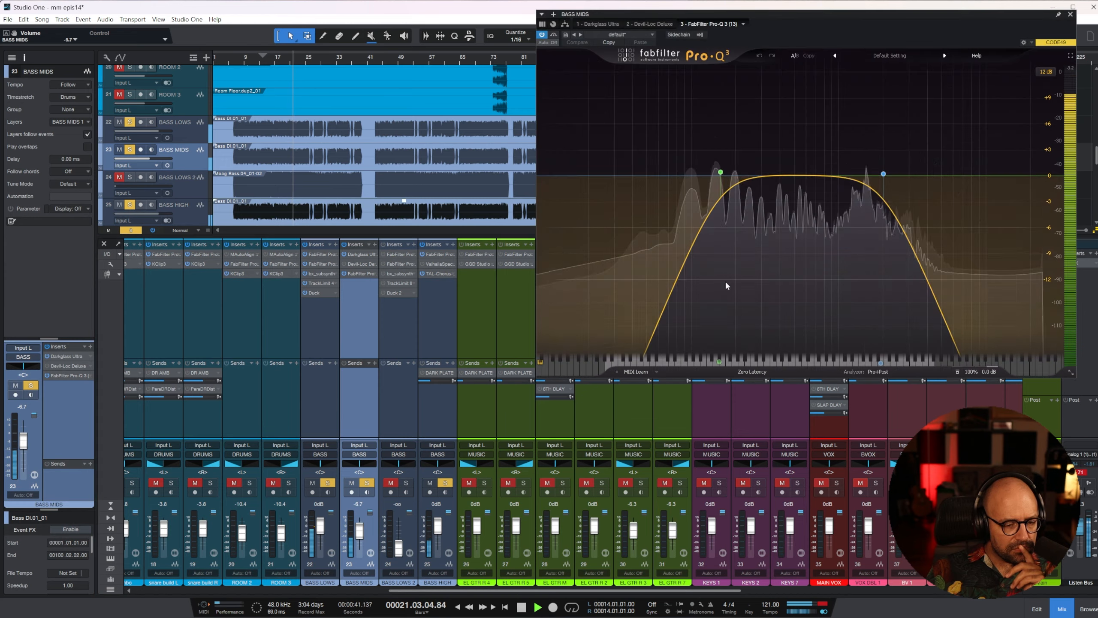
{"action": "left_click_drag", "start_coordinate": [884, 173], "coordinate": [901, 139]}
{"action": "left_click_drag", "start_coordinate": [778, 175], "coordinate": [778, 227]}
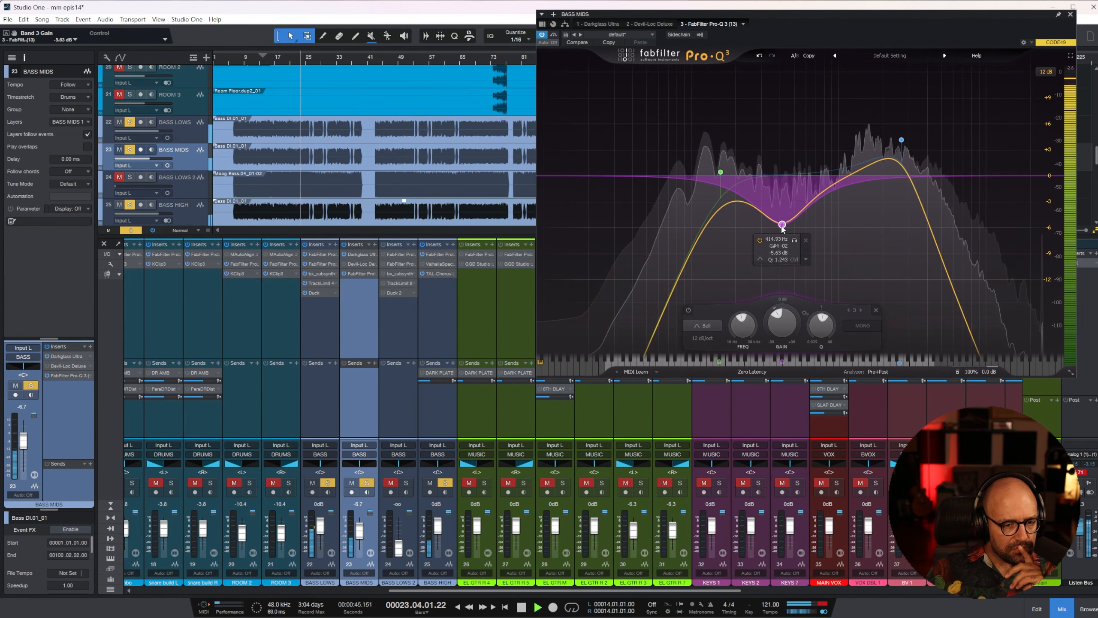
{"action": "left_click", "coordinate": [1071, 14]}
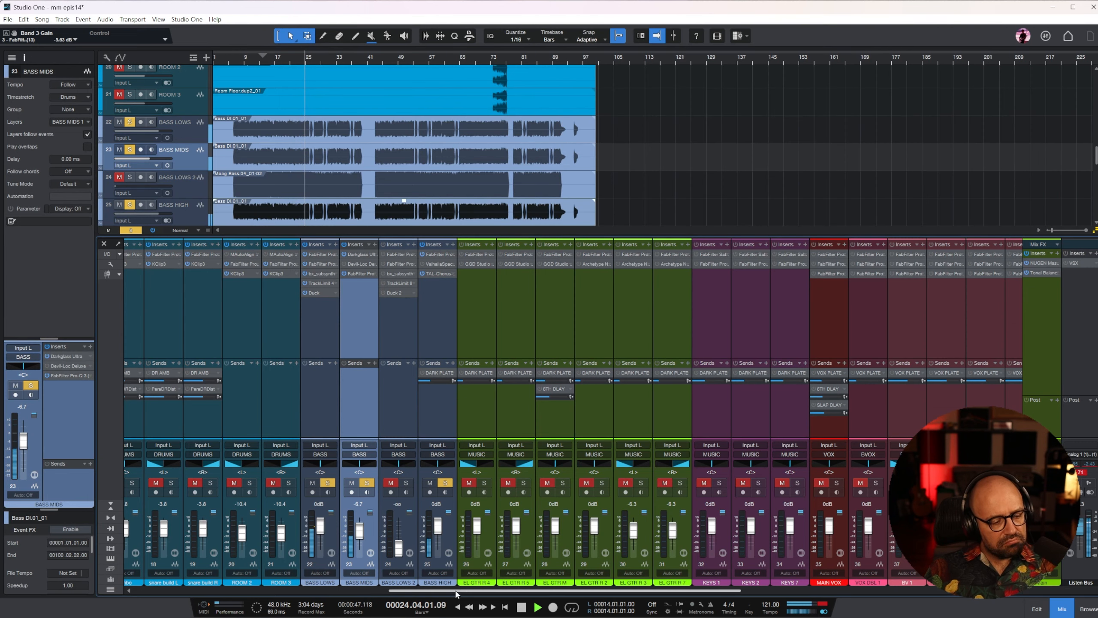
Step: Solo BASS LOWS 2 in place of the other bass tracks, reset its fader to 0 dB and play from bar 13
{"action": "left_click", "coordinate": [367, 482]}
{"action": "left_click", "coordinate": [328, 482]}
{"action": "left_click", "coordinate": [410, 335]}
{"action": "left_click", "coordinate": [406, 482]}
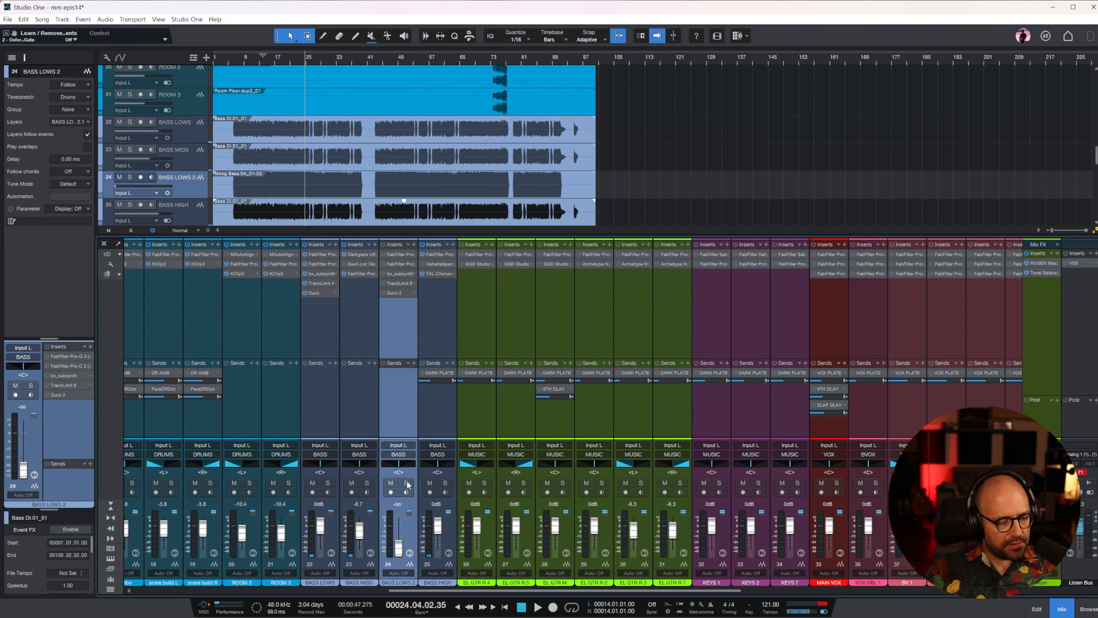
{"action": "left_click", "coordinate": [397, 551], "text": "ctrl"}
{"action": "left_click", "coordinate": [260, 59]}
{"action": "key", "text": "space"}
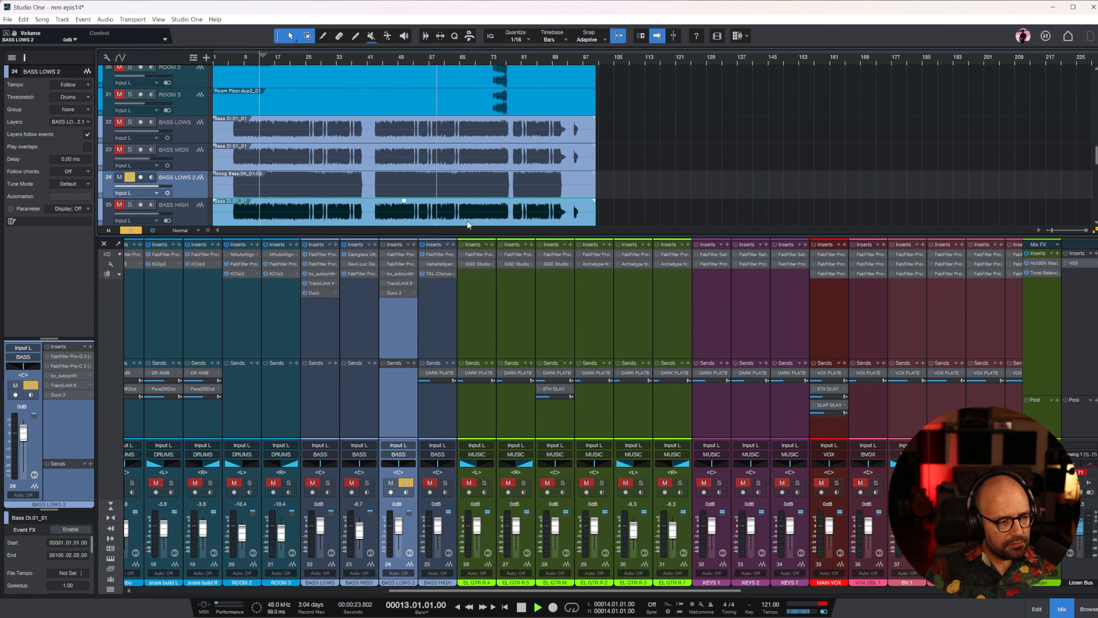
Step: Reset BASS LOWS 2's Pro-Q 3 to Default Setting, then add a 12 dB/oct low cut at 150.79 Hz and a resonant high cut
{"action": "left_click", "coordinate": [388, 309]}
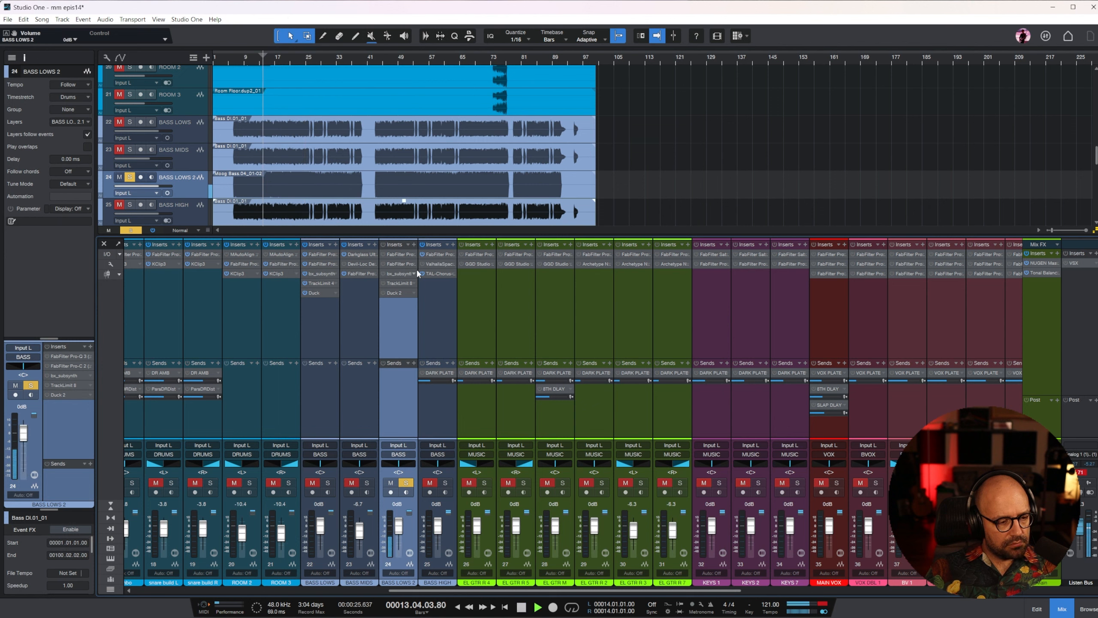
{"action": "left_click", "coordinate": [395, 263]}
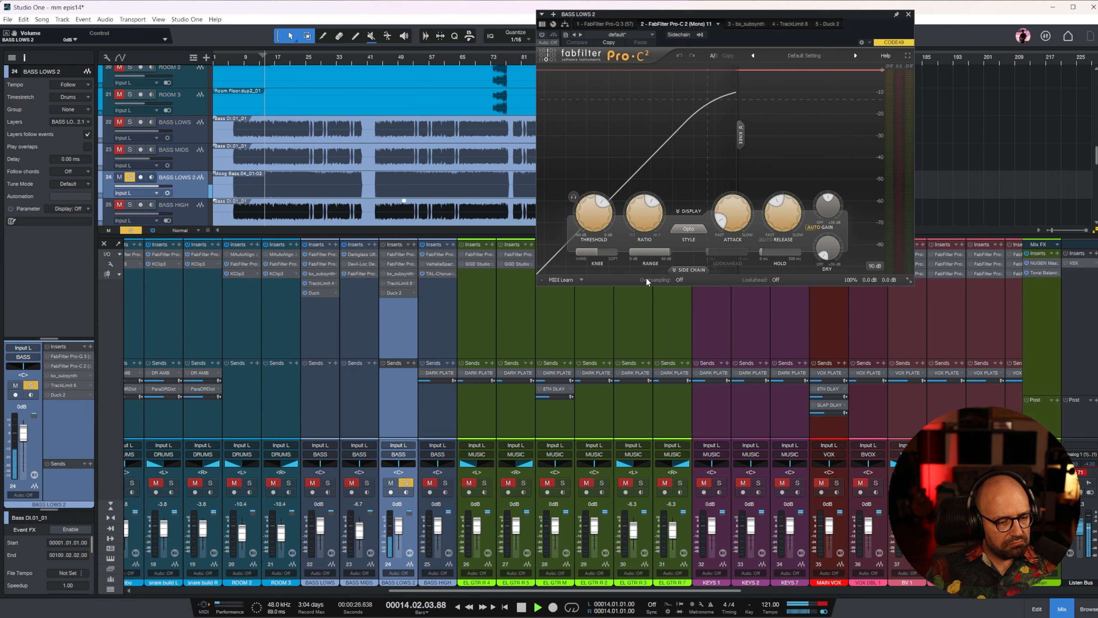
{"action": "left_click", "coordinate": [618, 24]}
{"action": "left_click", "coordinate": [870, 54]}
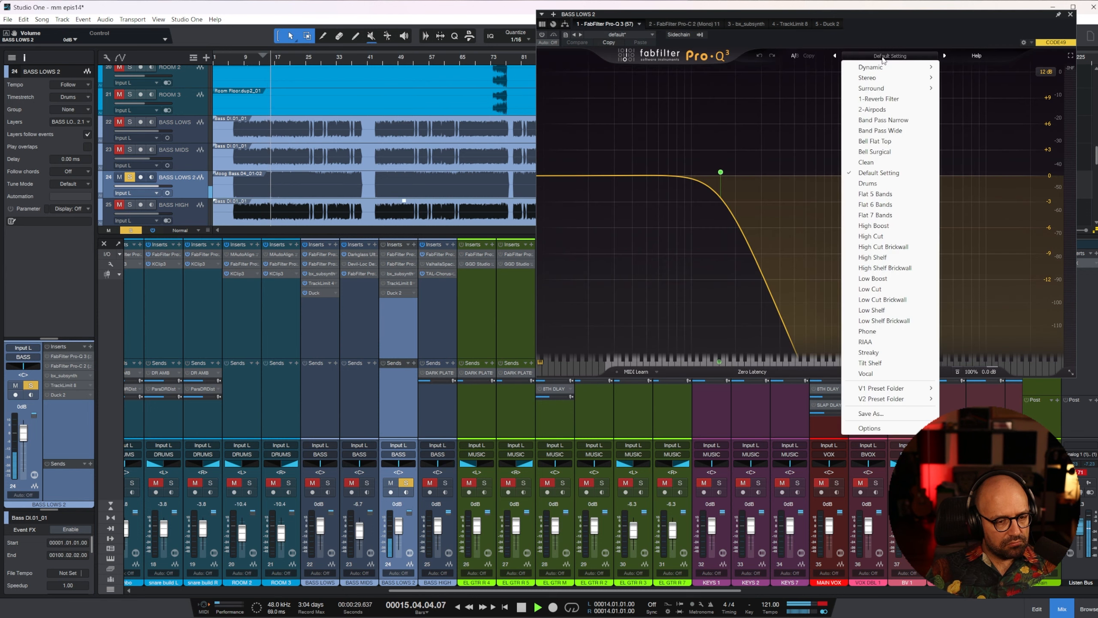
{"action": "left_click", "coordinate": [893, 173]}
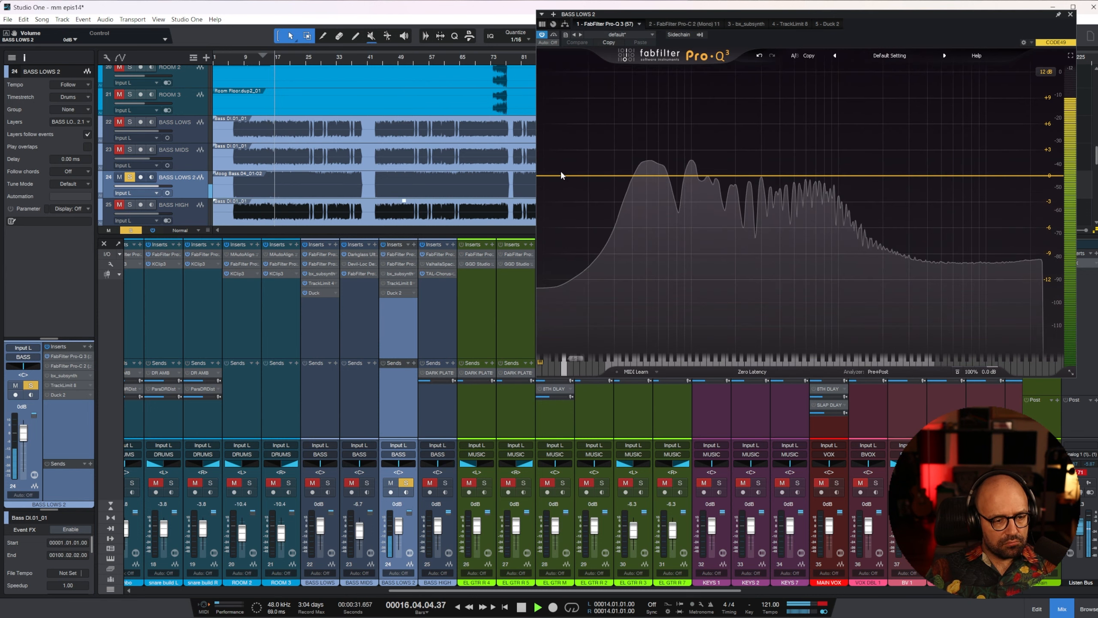
{"action": "left_click_drag", "start_coordinate": [561, 175], "coordinate": [717, 165]}
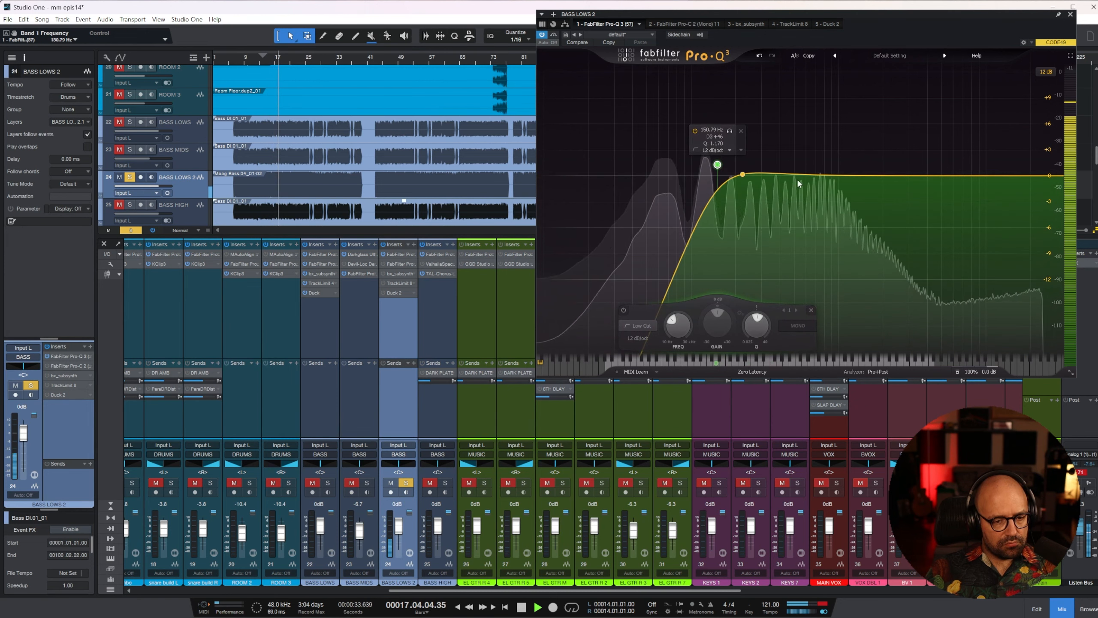
{"action": "left_click_drag", "start_coordinate": [1061, 175], "coordinate": [900, 146]}
Step: Lower the threshold of BASS LOWS 2's Pro-C 2, choose the Mastering style and set the wet gain to +2.53 dB
{"action": "left_click", "coordinate": [658, 24]}
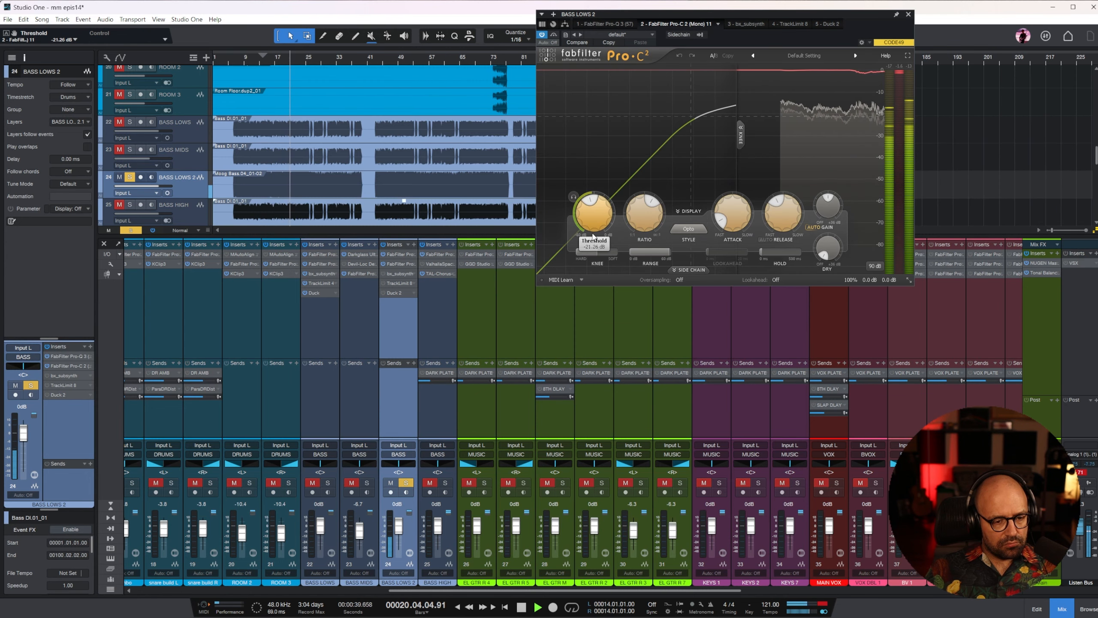
{"action": "left_click", "coordinate": [693, 230]}
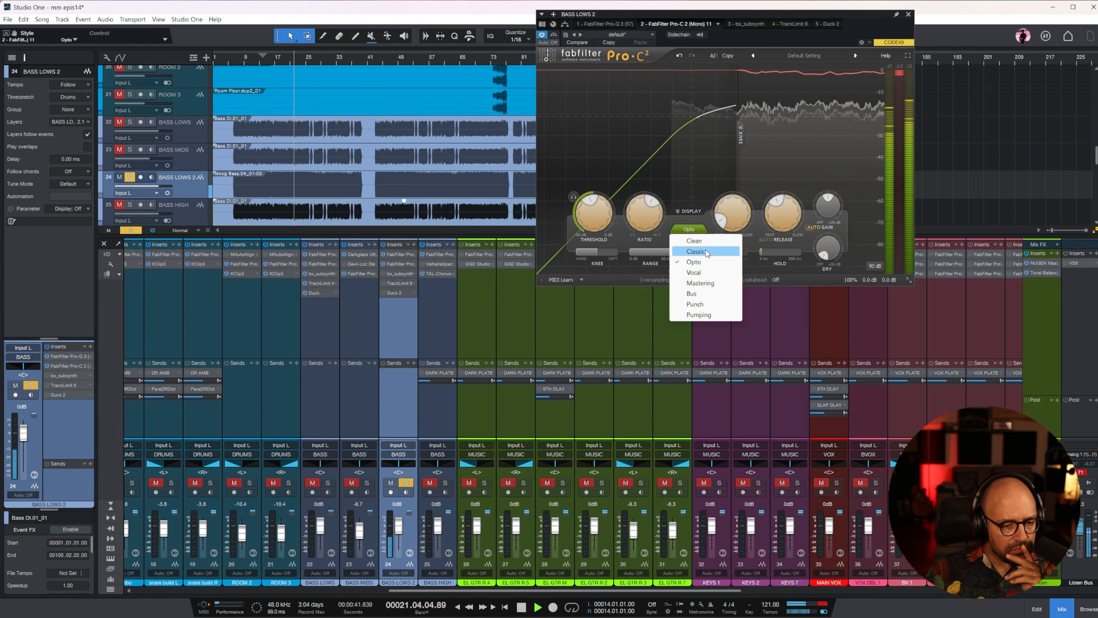
{"action": "left_click", "coordinate": [705, 287]}
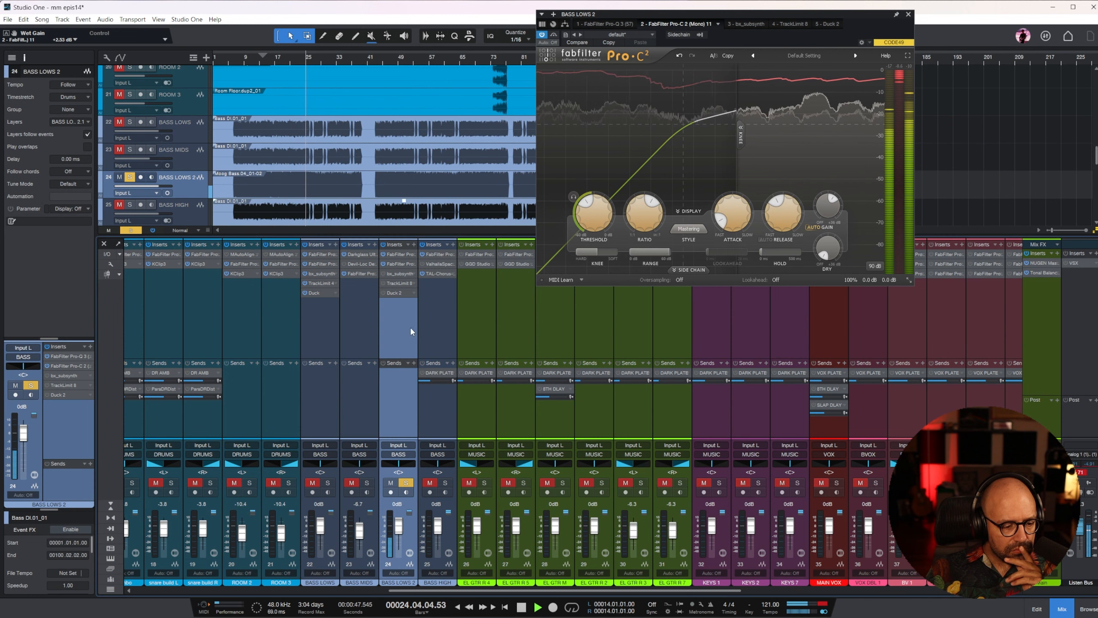
{"action": "left_click", "coordinate": [908, 14]}
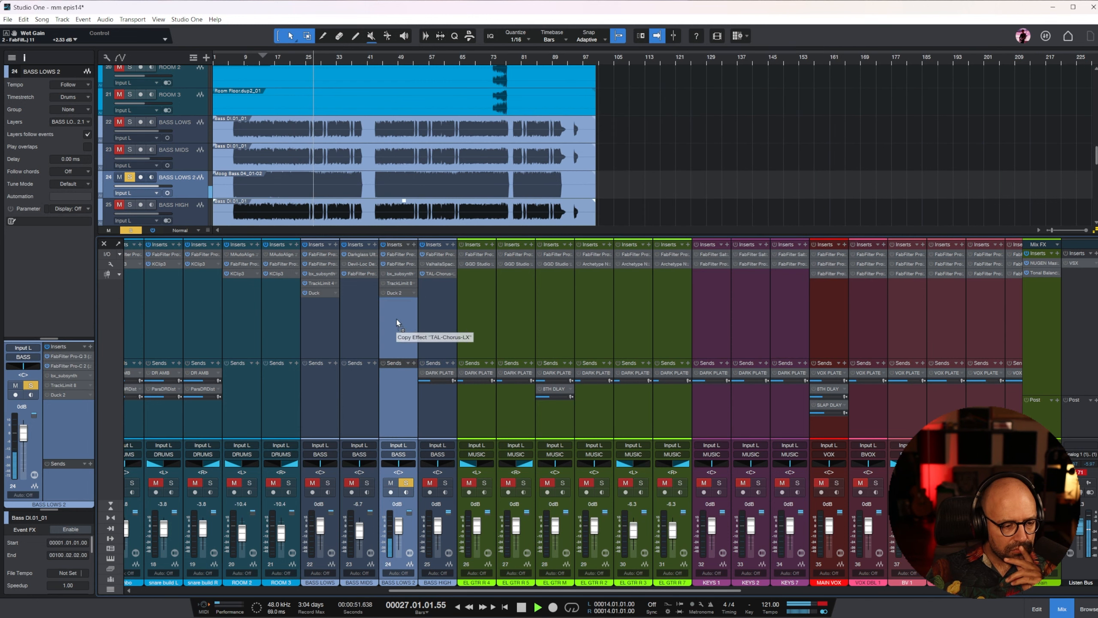
Step: Copy TAL-Chorus-LX from BASS HIGH to BASS LOWS 2, switch that channel to stereo and review its compressor and EQ
{"action": "left_click_drag", "start_coordinate": [397, 320], "coordinate": [408, 304]}
{"action": "left_click", "coordinate": [172, 199]}
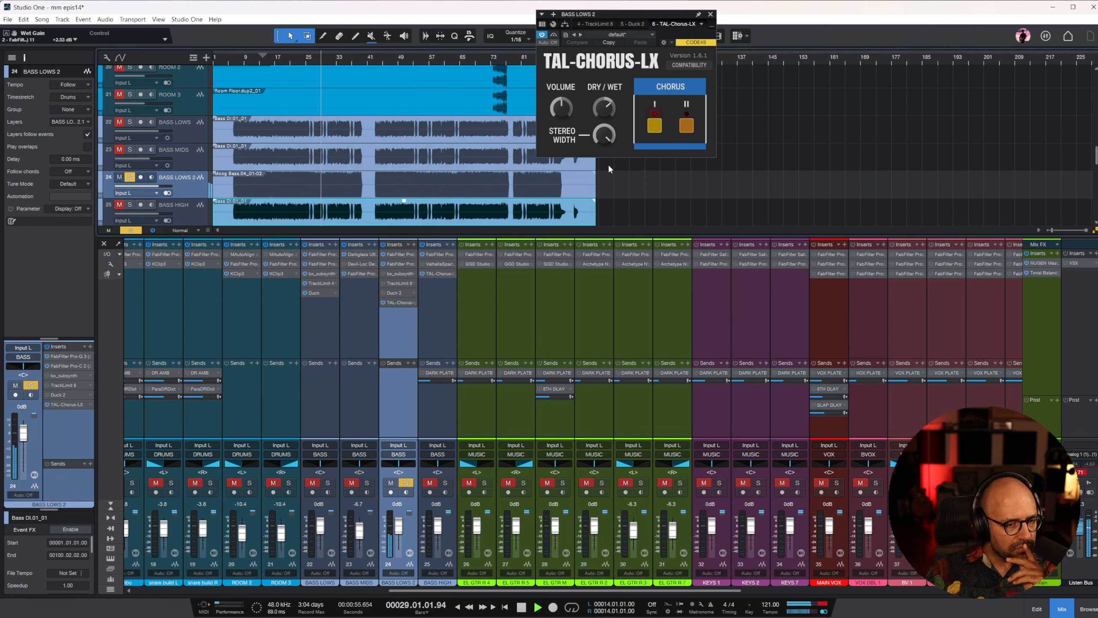
{"action": "left_click", "coordinate": [400, 263]}
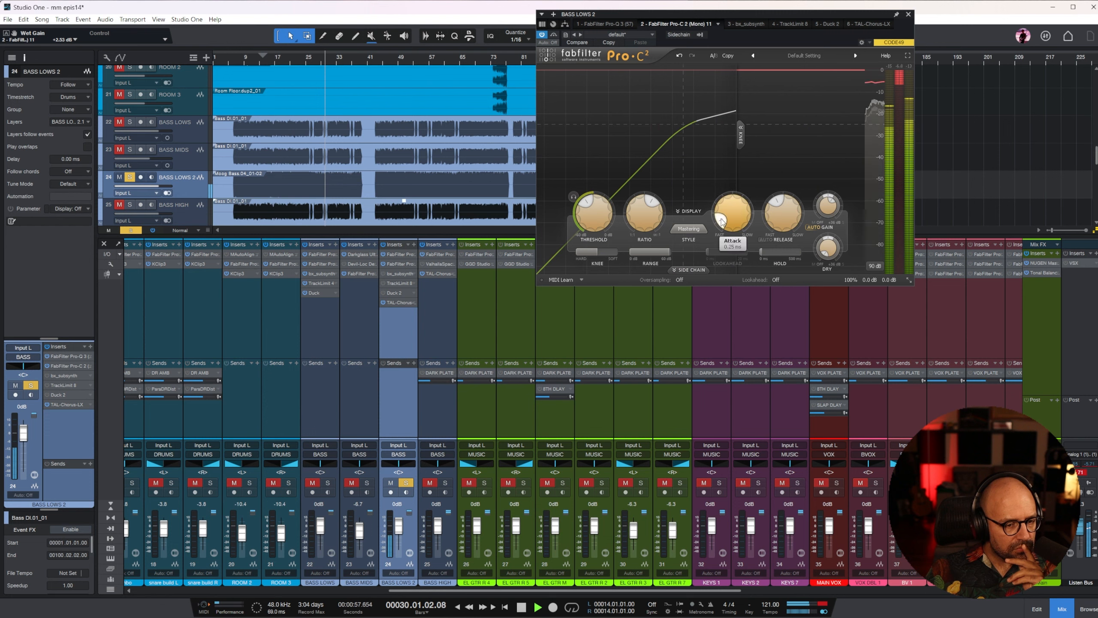
{"action": "left_click", "coordinate": [604, 25]}
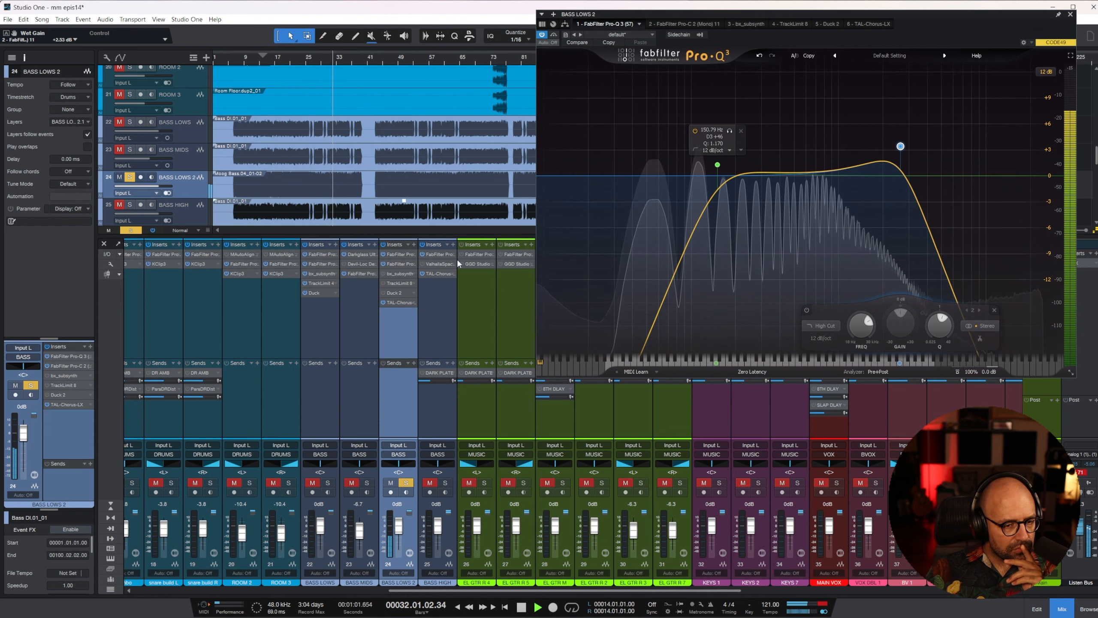
{"action": "left_click", "coordinate": [1070, 15]}
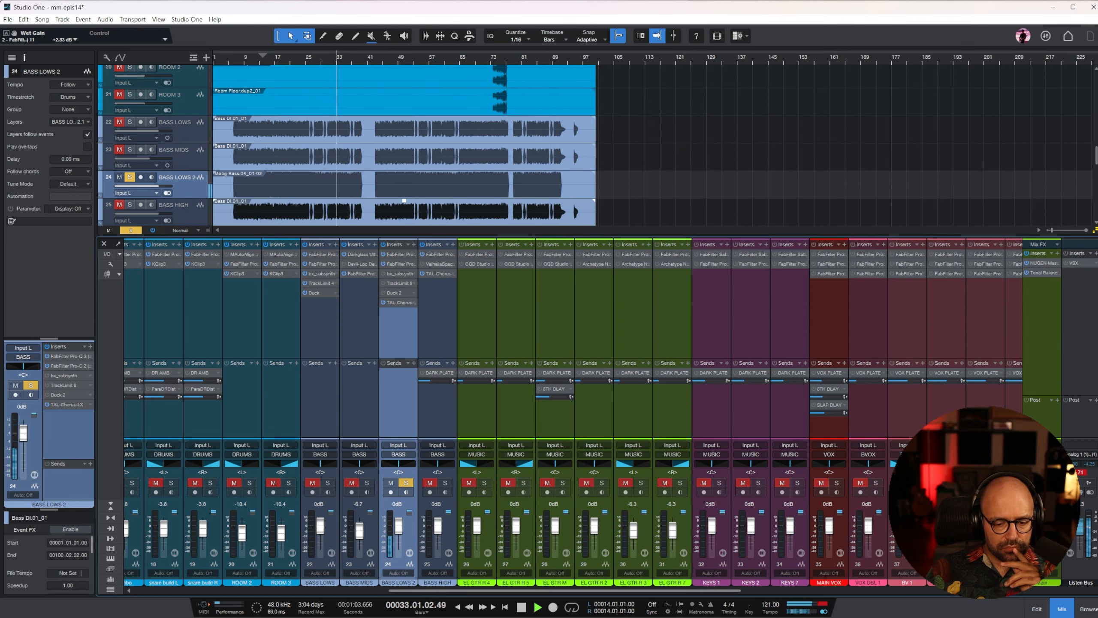
Step: Insert another Pro-Q 3 after the chorus on BASS LOWS 2 with a 6 dB/oct Side-only low cut at 313.23 Hz
{"action": "left_click", "coordinate": [1086, 606]}
{"action": "left_click_drag", "start_coordinate": [1050, 168], "coordinate": [399, 320]}
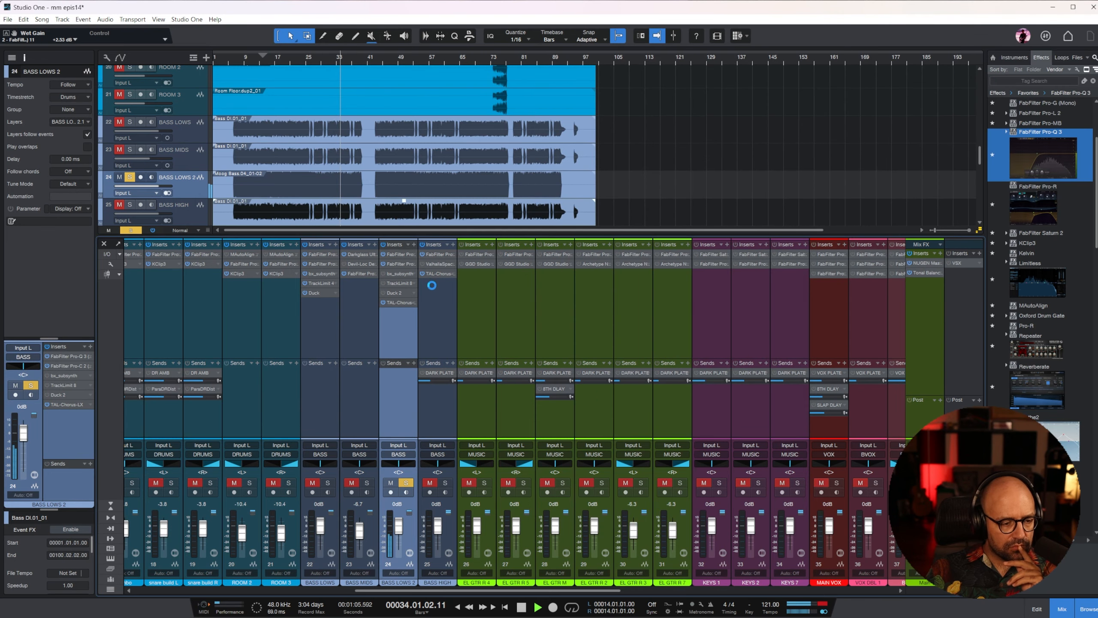
{"action": "left_click_drag", "start_coordinate": [563, 177], "coordinate": [752, 170]}
{"action": "left_click", "coordinate": [771, 153]}
{"action": "mouse_move", "coordinate": [808, 196]}
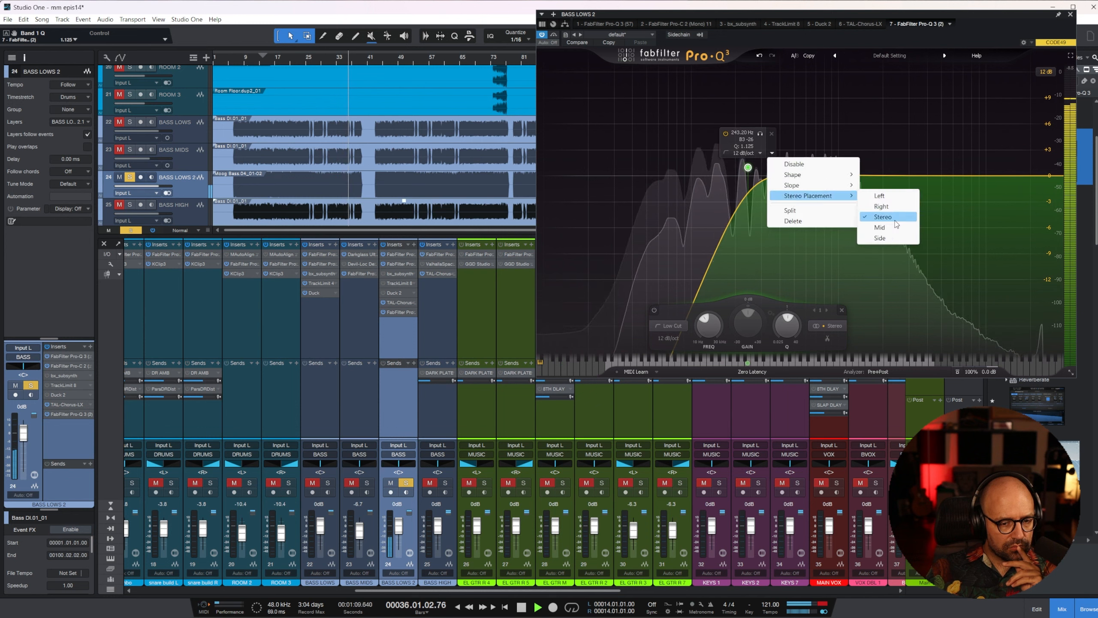
{"action": "left_click", "coordinate": [897, 237]}
{"action": "scroll", "coordinate": [748, 170], "scroll_direction": "down", "scroll_amount": 1}
{"action": "left_click_drag", "start_coordinate": [748, 175], "coordinate": [764, 175]}
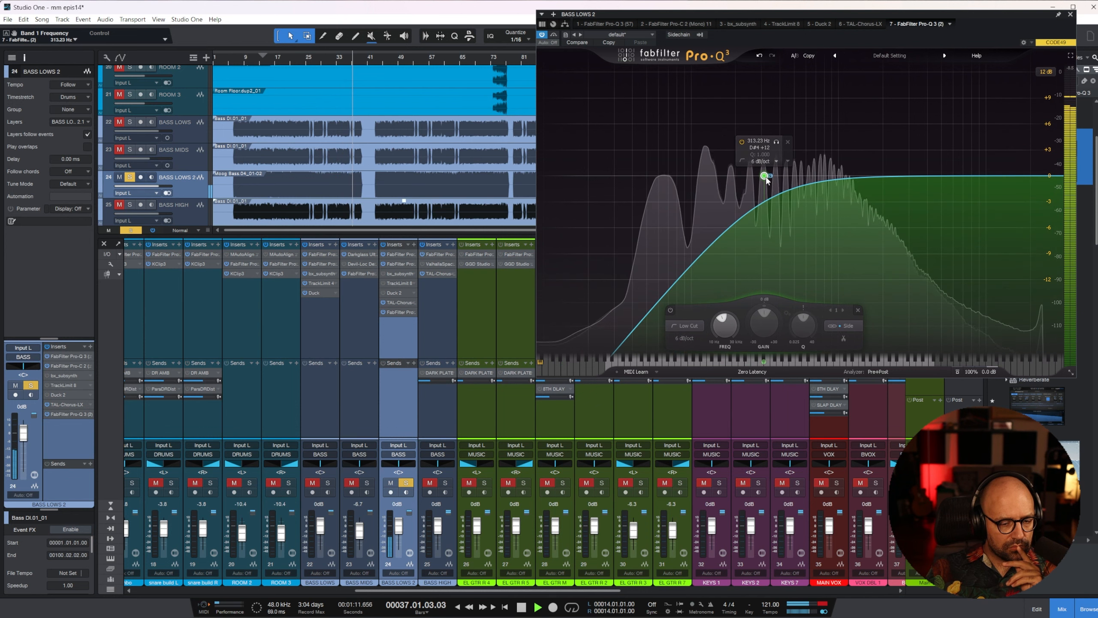
Step: Add a low bell band at about 52.5 Hz to the new EQ, place it in Mid and bring its gain close to 0 dB
{"action": "double_click", "coordinate": [651, 148]}
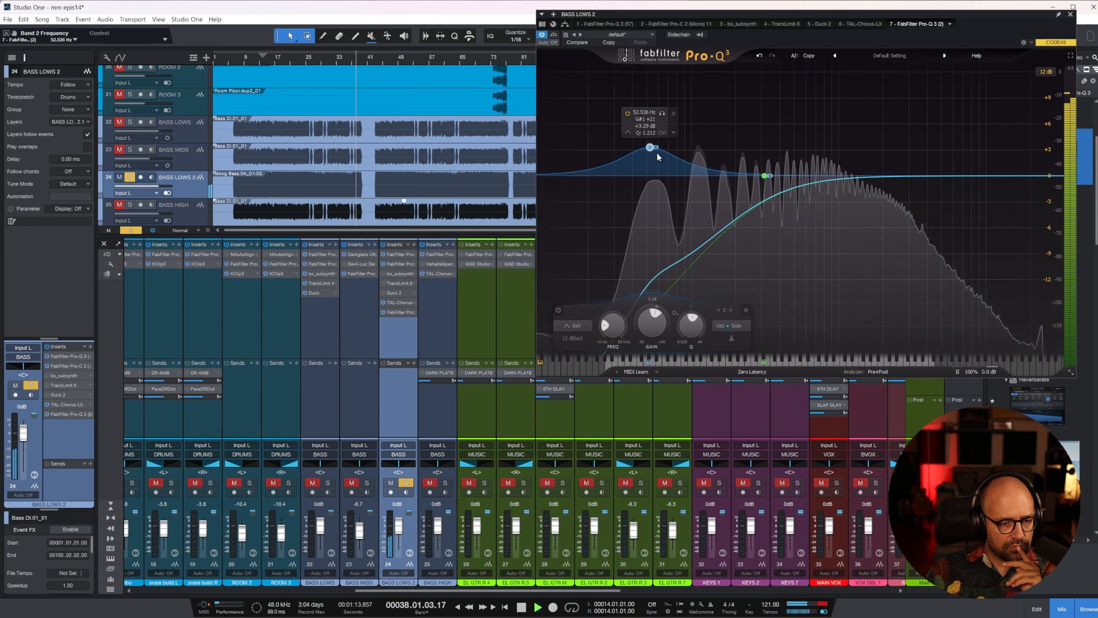
{"action": "left_click", "coordinate": [673, 133]}
{"action": "mouse_move", "coordinate": [735, 200]}
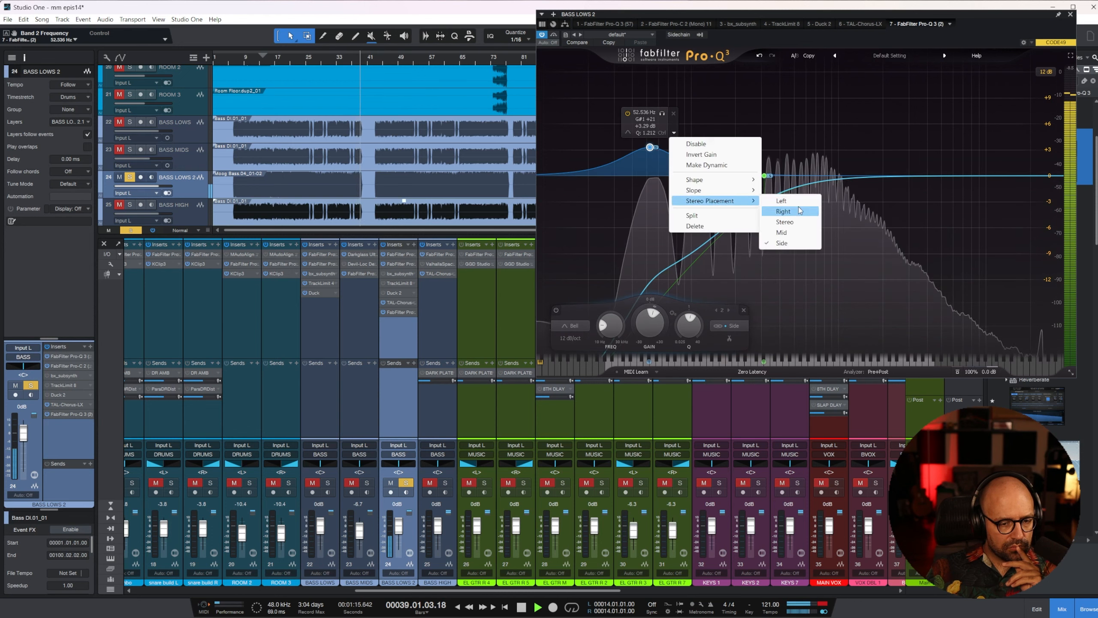
{"action": "left_click", "coordinate": [781, 232]}
{"action": "left_click_drag", "start_coordinate": [650, 148], "coordinate": [645, 177]}
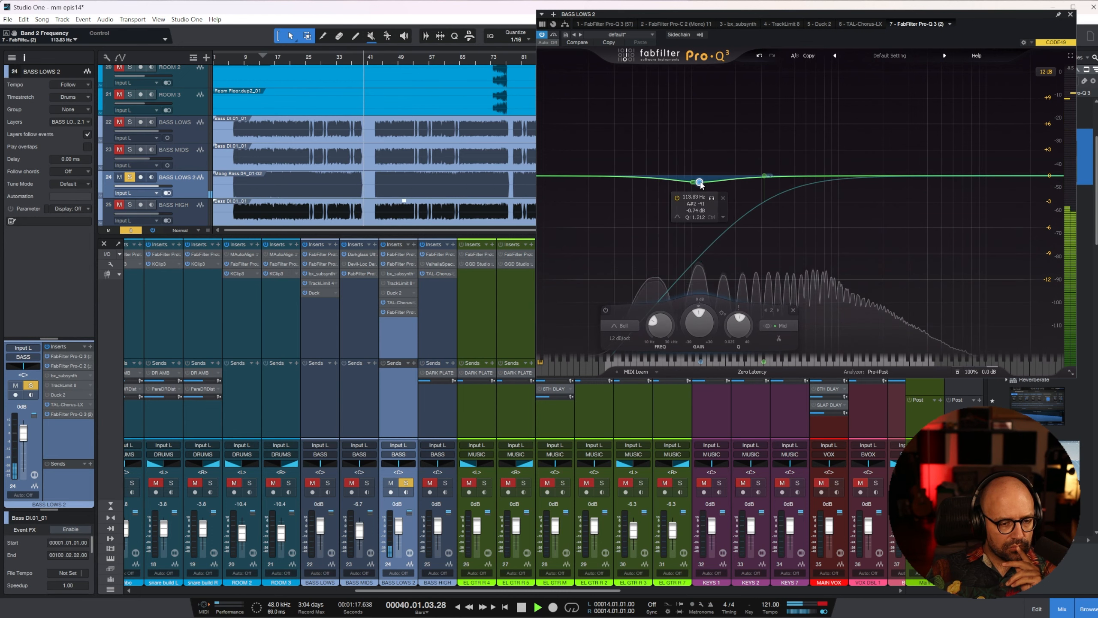
Step: Add a 12 dB/oct Mid low cut at about 97.5 Hz and a Mid bell cut just above it
{"action": "double_click", "coordinate": [572, 175]}
{"action": "left_click_drag", "start_coordinate": [571, 175], "coordinate": [734, 221]}
{"action": "left_click", "coordinate": [332, 60]}
{"action": "left_click_drag", "start_coordinate": [681, 159], "coordinate": [689, 156]}
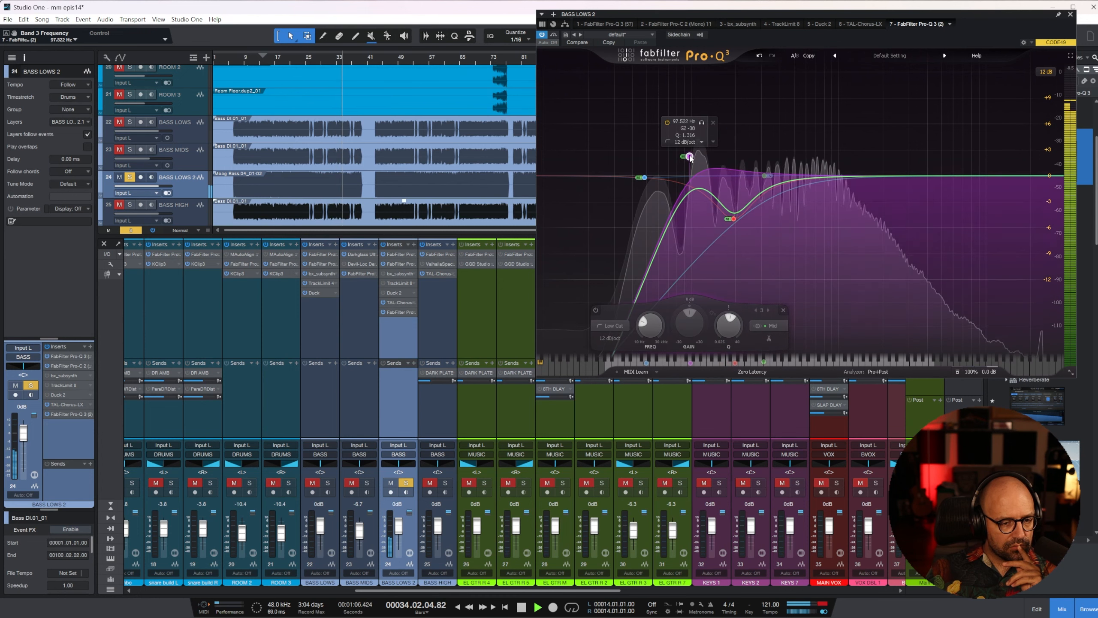
Step: Solo BASS LOWS, BASS MIDS, BASS LOWS 2 and BASS HIGH, play them together and raise BASS LOWS 2 to +1.7 dB
{"action": "left_click", "coordinate": [1070, 14]}
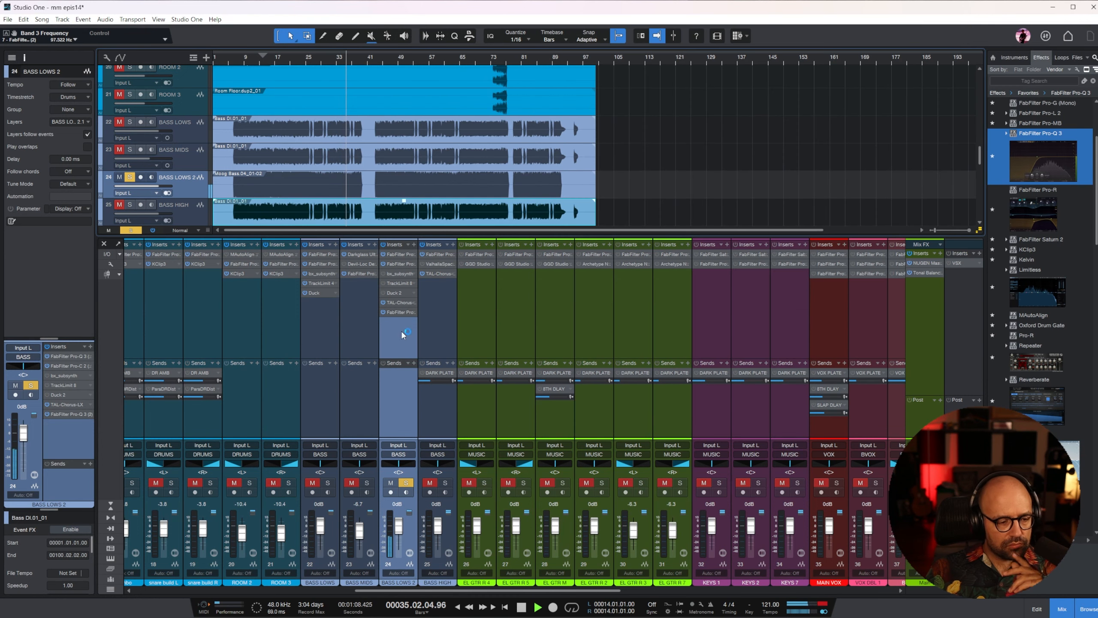
{"action": "left_click", "coordinate": [304, 373]}
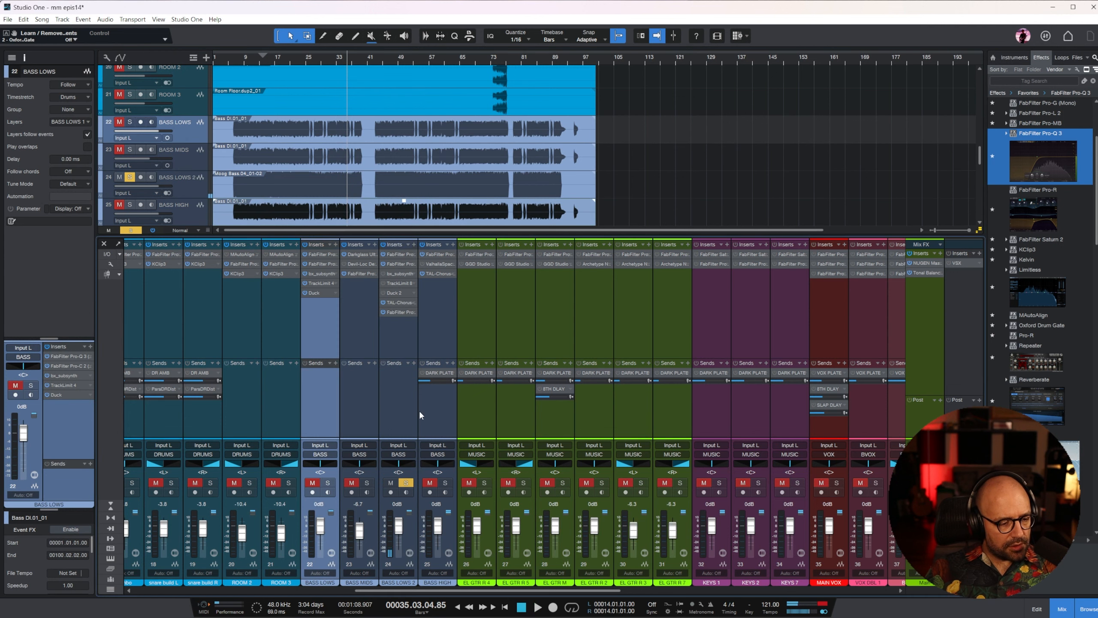
{"action": "left_click", "coordinate": [419, 410], "text": "shift"}
{"action": "left_click", "coordinate": [256, 57]}
{"action": "key", "text": "space"}
{"action": "left_click", "coordinate": [408, 522]}
{"action": "left_click_drag", "start_coordinate": [400, 528], "coordinate": [399, 526]}
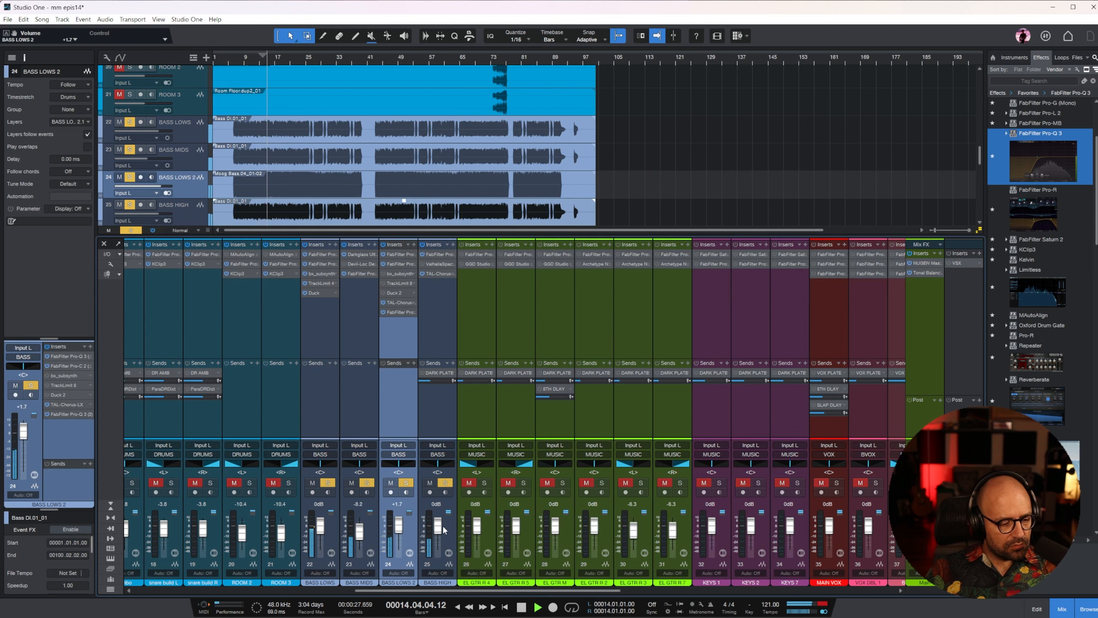
Step: Move the BASS LOWS 2 channel after BASS HIGH and rename it moog
{"action": "left_click", "coordinate": [438, 335]}
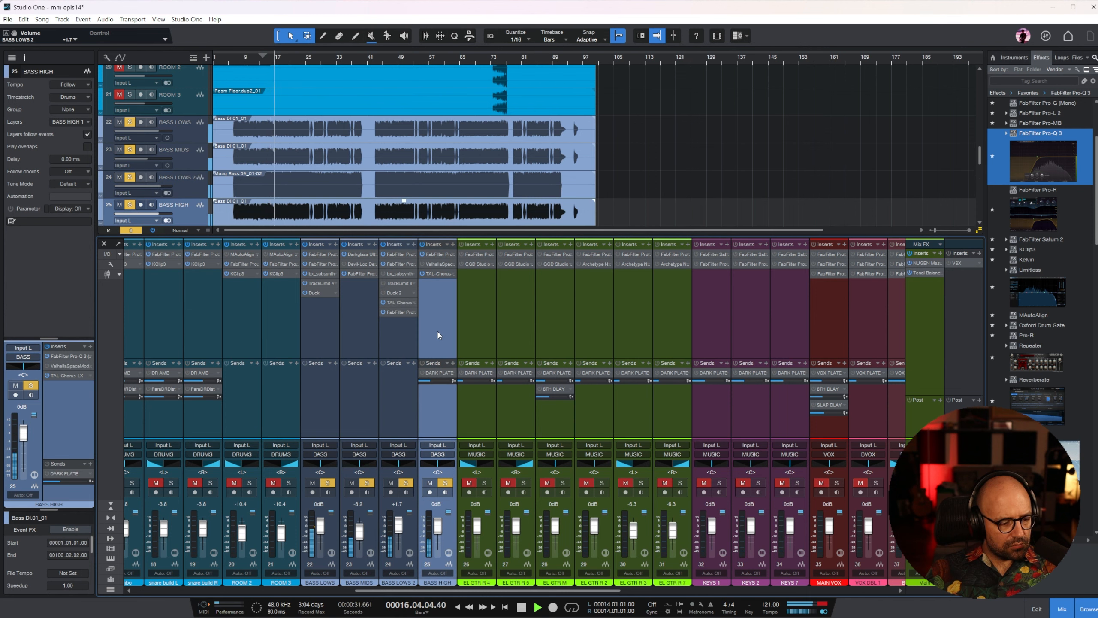
{"action": "left_click_drag", "start_coordinate": [438, 331], "coordinate": [408, 392]}
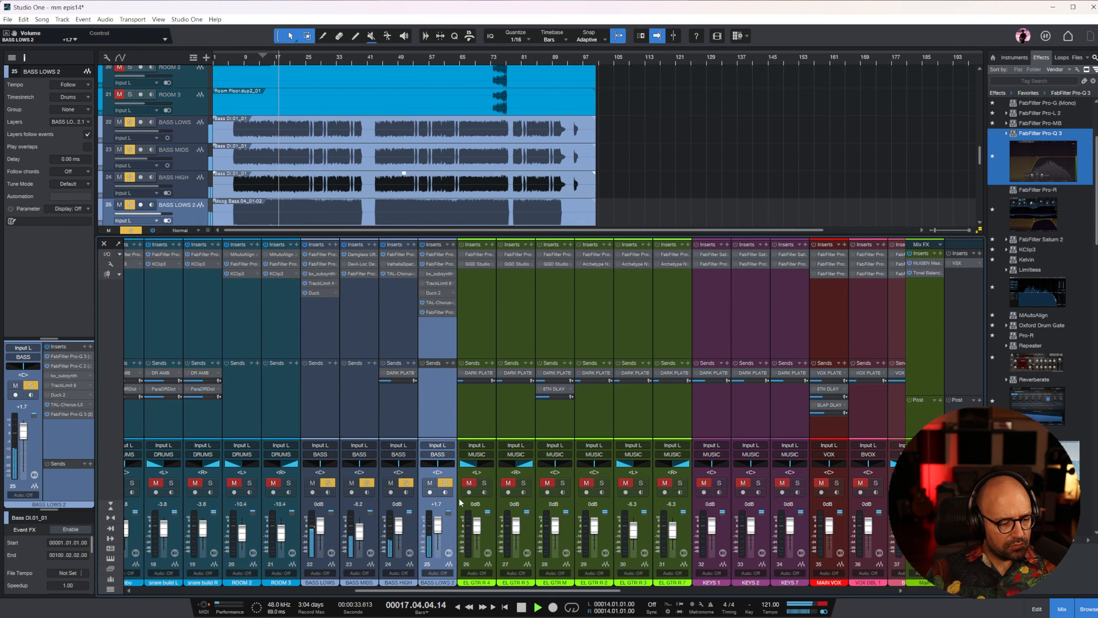
{"action": "left_click_drag", "start_coordinate": [443, 592], "coordinate": [452, 593]}
{"action": "double_click", "coordinate": [414, 582]}
{"action": "type", "text": "moog"}
{"action": "key", "text": "Return"}
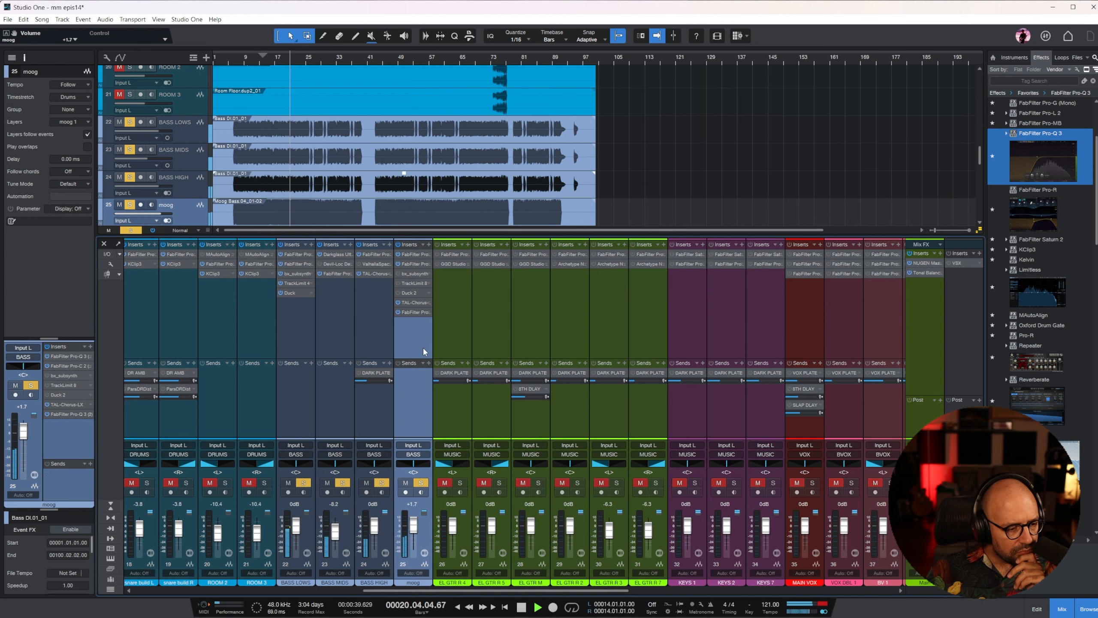
Step: In moog's last Pro-Q 3, raise both low cuts, Side to 512.34 Hz, add a 2119.4 Hz 12 dB/oct high cut, and set the channel to -0.8 dB
{"action": "left_click", "coordinate": [414, 312]}
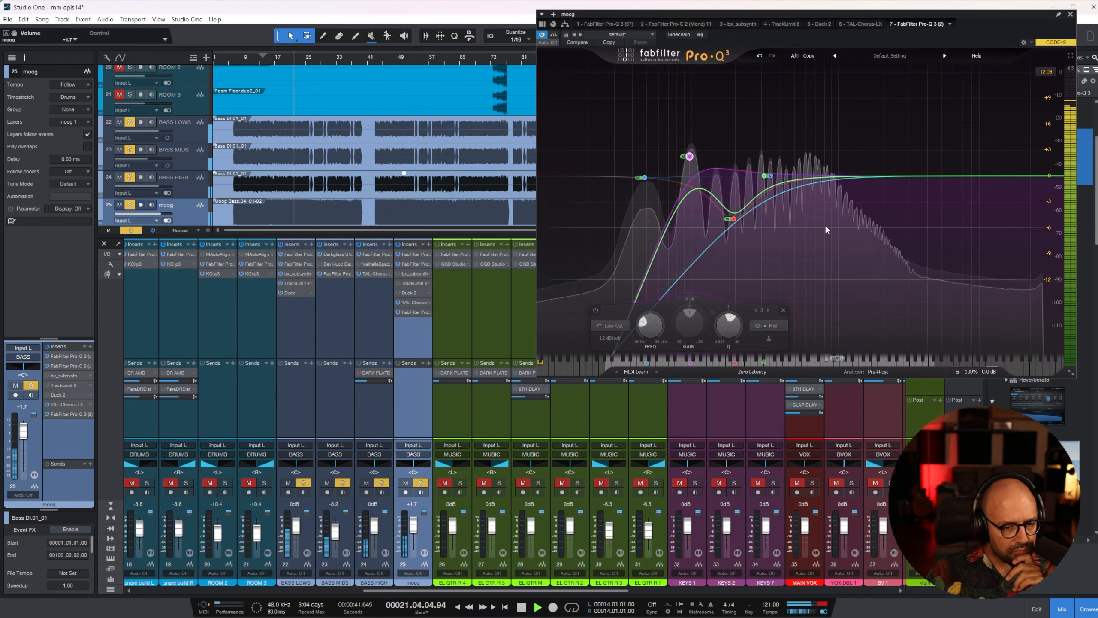
{"action": "left_click_drag", "start_coordinate": [689, 156], "coordinate": [800, 174]}
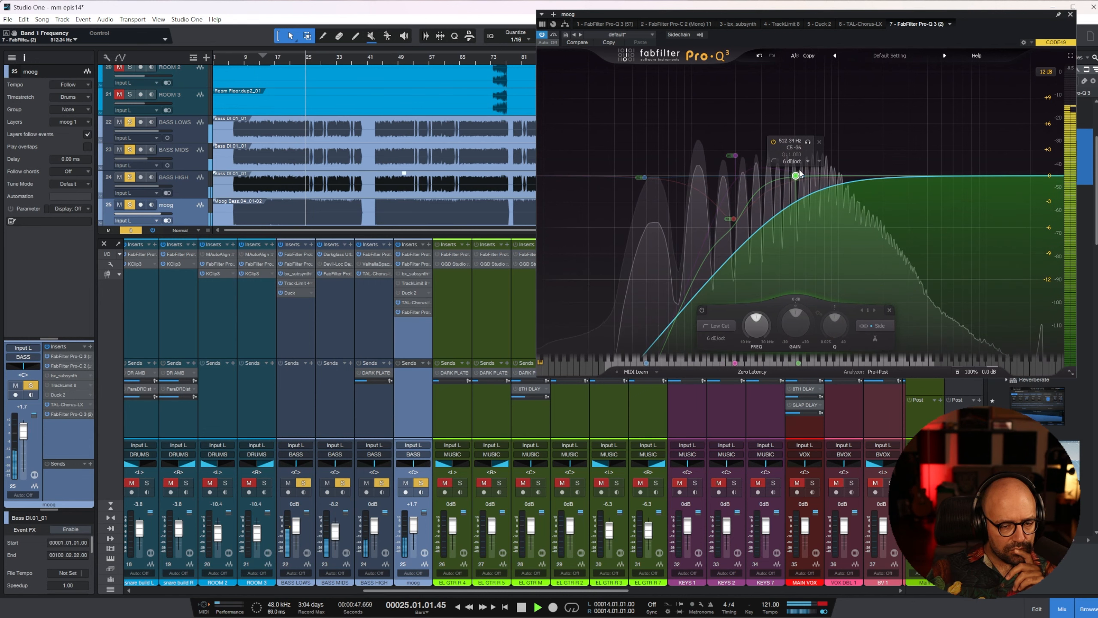
{"action": "left_click_drag", "start_coordinate": [1044, 176], "coordinate": [886, 143]}
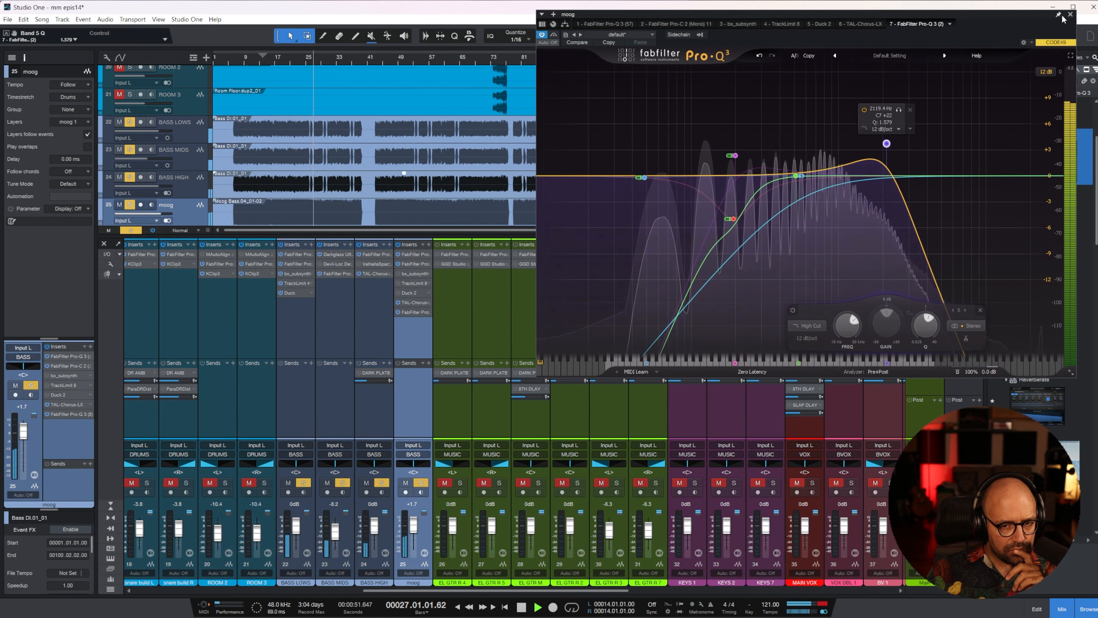
{"action": "left_click", "coordinate": [1070, 14]}
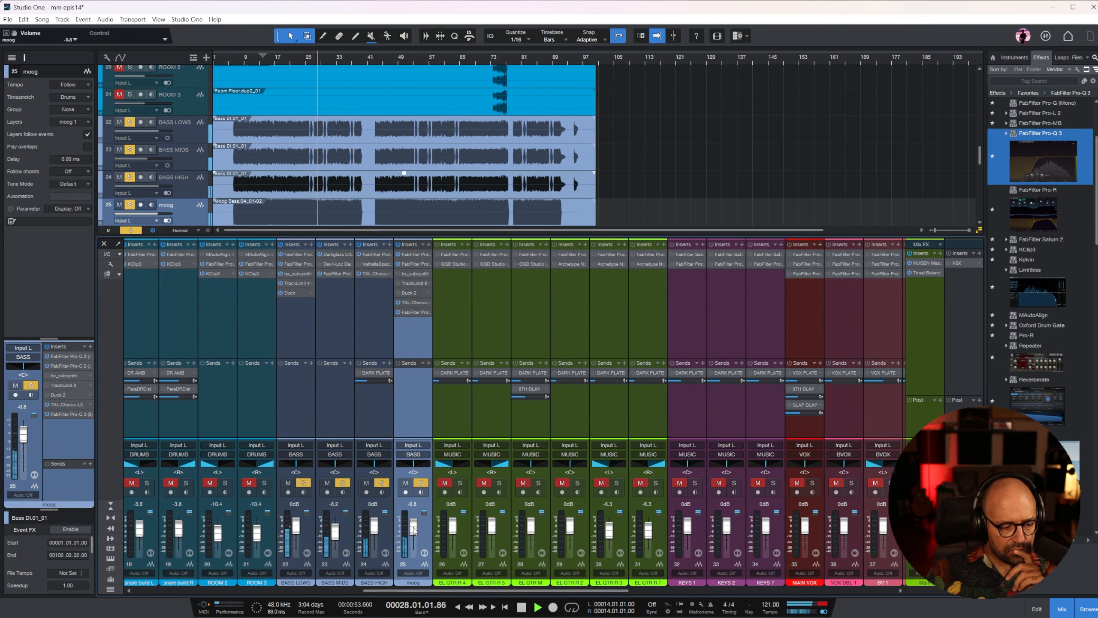
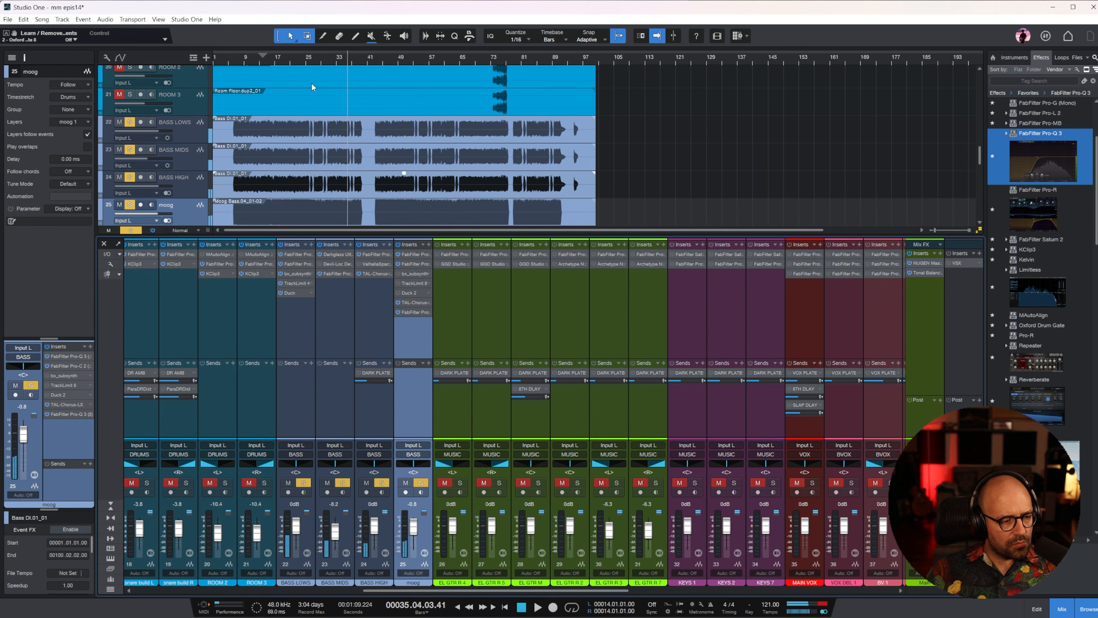
Step: Place the moog track above BASS LOWS, shift the BASS LOWS DI clip past the song's end and put the Moog Bass clip on BASS LOWS
{"action": "left_click_drag", "start_coordinate": [190, 206], "coordinate": [195, 154]}
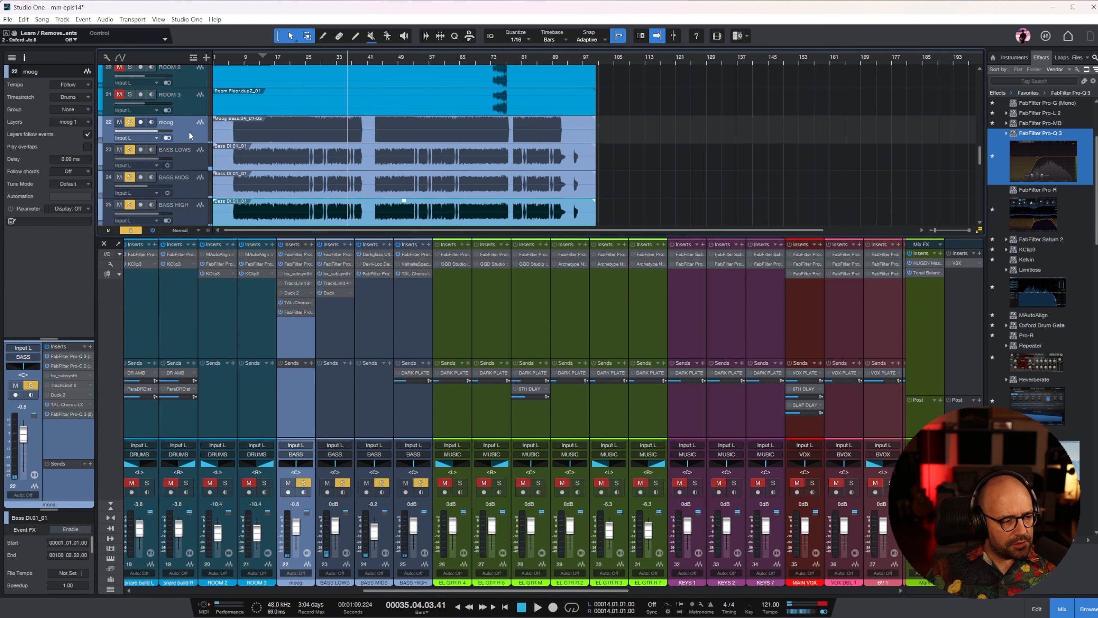
{"action": "left_click_drag", "start_coordinate": [279, 163], "coordinate": [817, 162]}
{"action": "left_click_drag", "start_coordinate": [286, 133], "coordinate": [288, 154]}
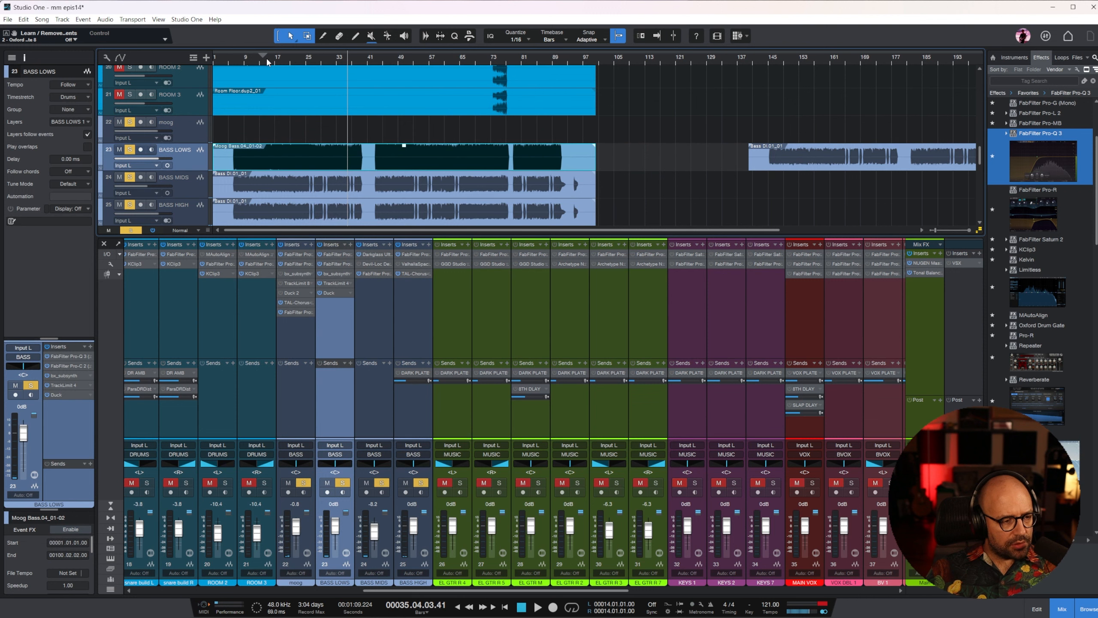
Step: Play the soloed basses and balance BASS LOWS at -1.7 dB, BASS MIDS at -6.7 dB and BASS HIGH at +0.4 dB
{"action": "left_click", "coordinate": [244, 64]}
{"action": "key", "text": "f"}
{"action": "key", "text": "space"}
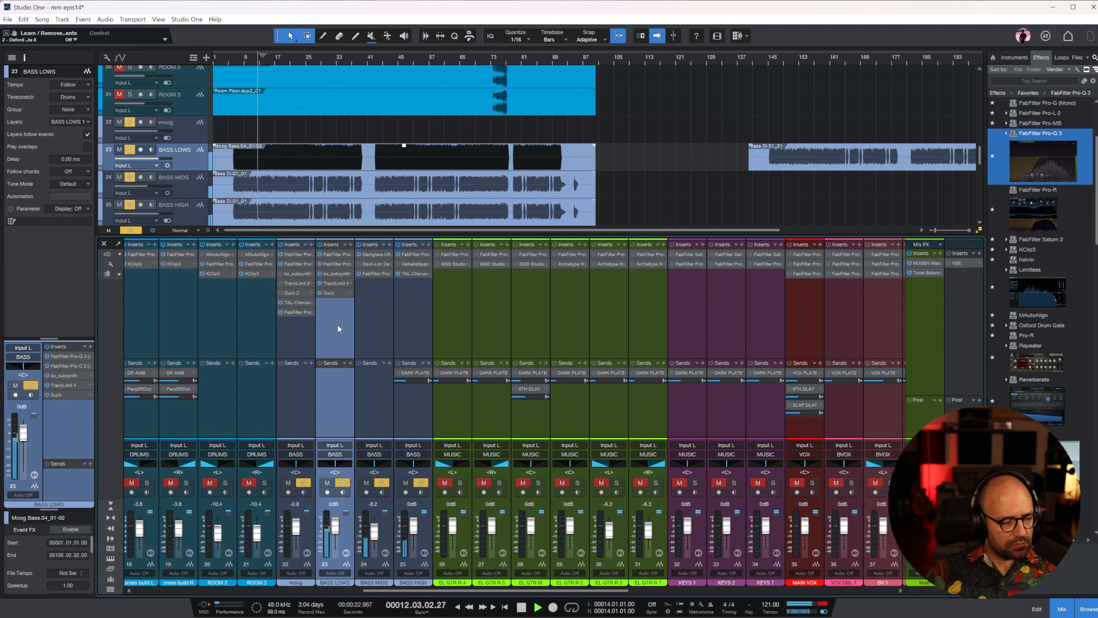
{"action": "left_click_drag", "start_coordinate": [335, 525], "coordinate": [414, 527]}
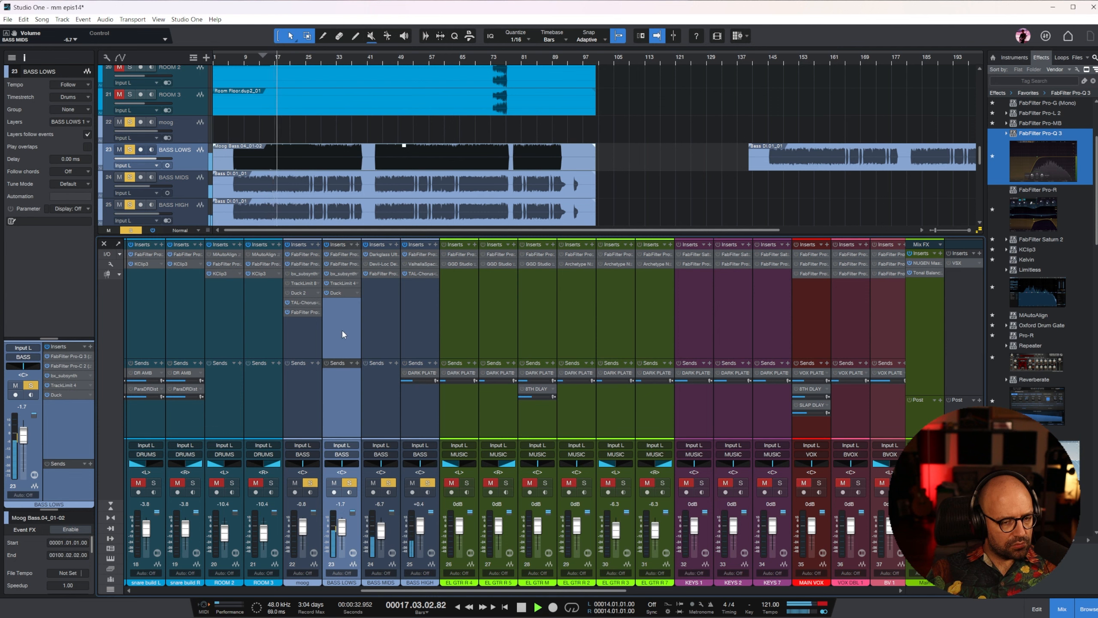
Step: Move the parked Bass DI clip to the song start on the moog track and disable that track
{"action": "key", "text": "w"}
{"action": "left_click_drag", "start_coordinate": [737, 168], "coordinate": [306, 129]}
{"action": "right_click", "coordinate": [172, 132]}
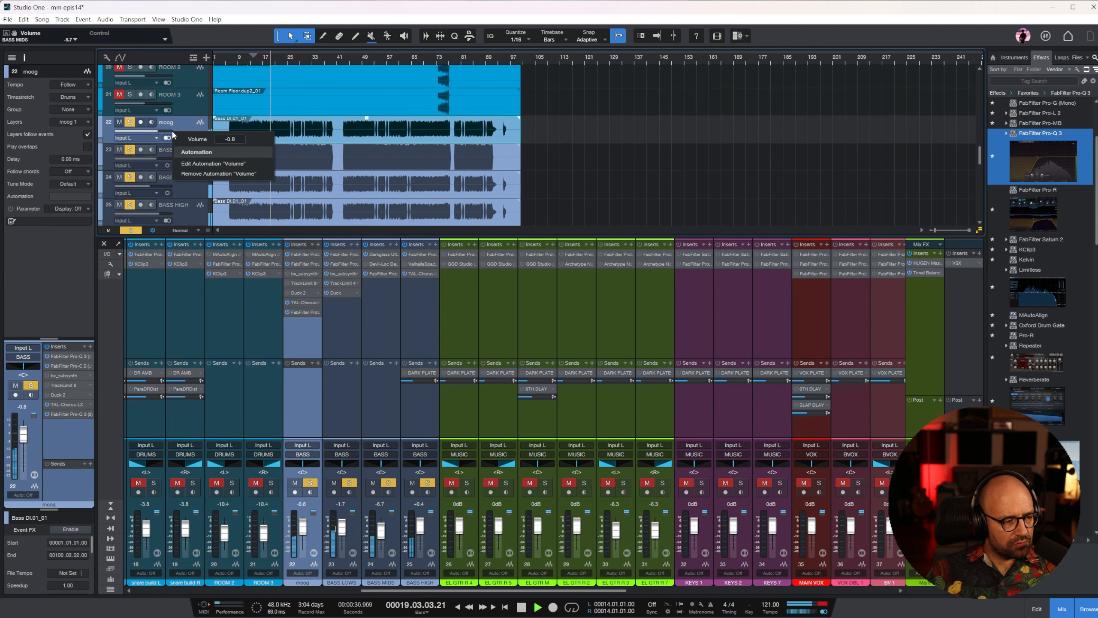
{"action": "right_click", "coordinate": [193, 126]}
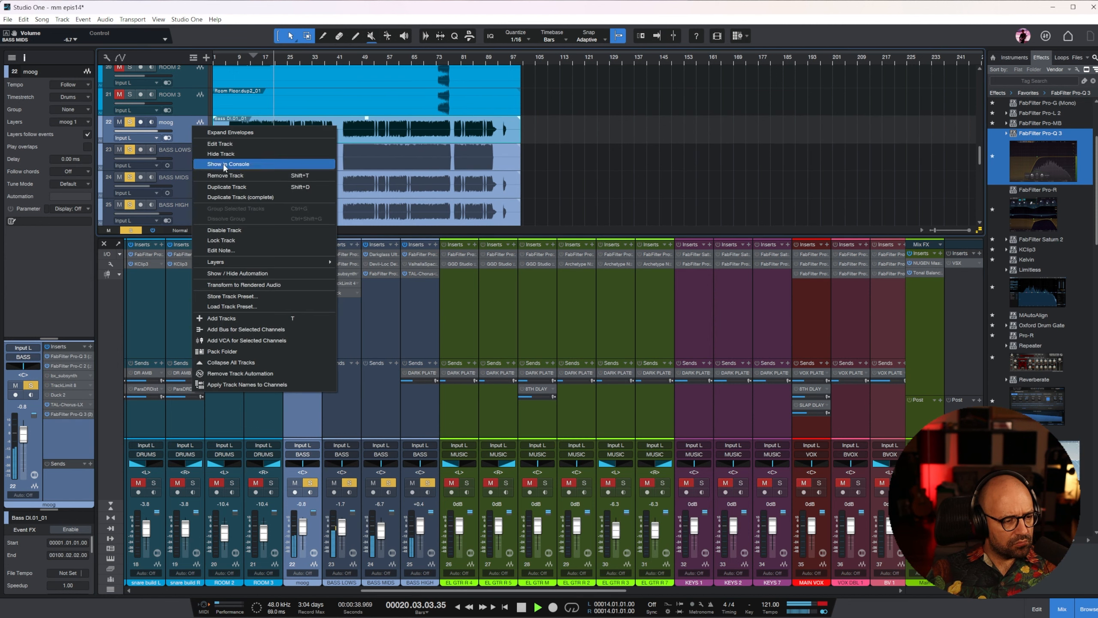
{"action": "left_click", "coordinate": [224, 230]}
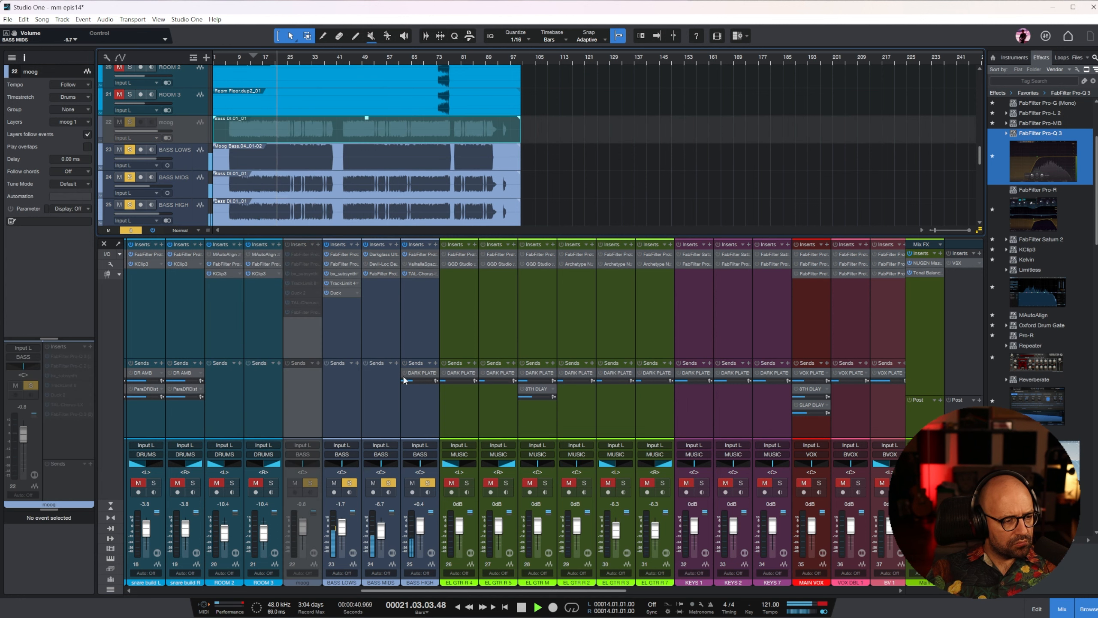
Step: Rename the BASS LOWS channel as moog and stop playback
{"action": "double_click", "coordinate": [341, 582]}
{"action": "type", "text": "moog"}
{"action": "key", "text": "Return"}
{"action": "key", "text": "space"}
{"action": "left_click_drag", "start_coordinate": [525, 591], "coordinate": [560, 593]}
{"action": "left_click", "coordinate": [371, 308]}
{"action": "left_click", "coordinate": [530, 319], "text": "shift"}
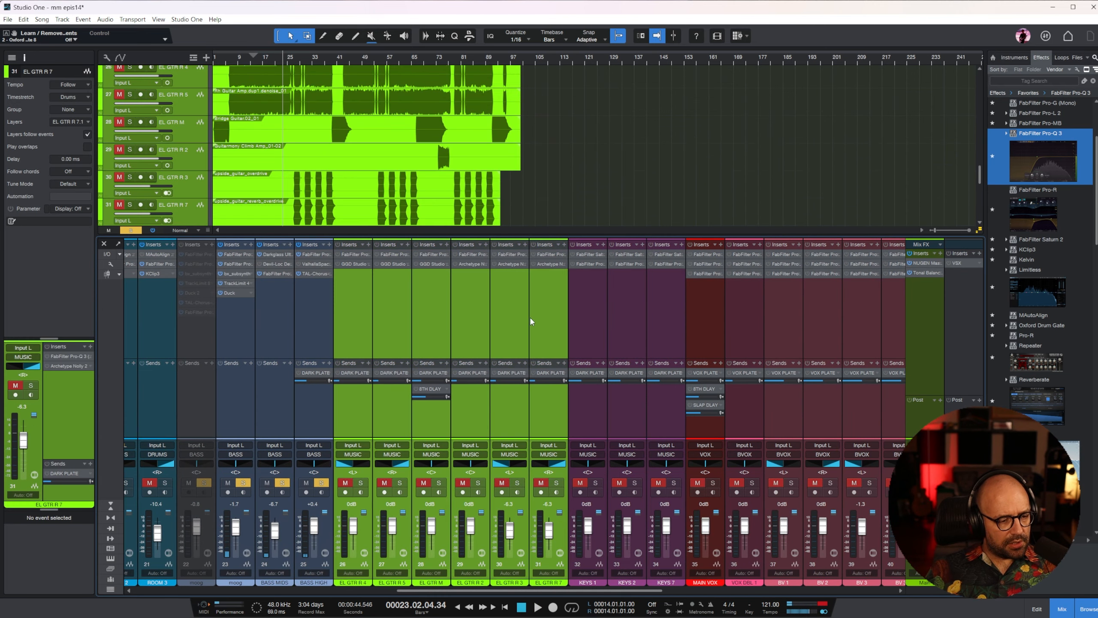
{"action": "left_click", "coordinate": [391, 310], "text": "shift"}
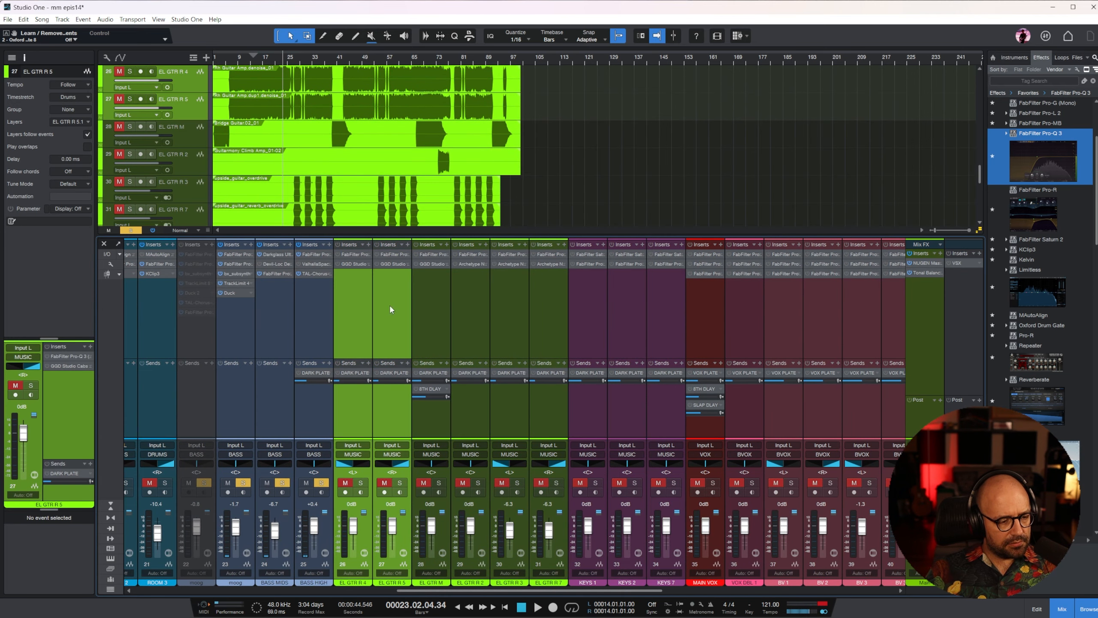
{"action": "left_click", "coordinate": [368, 482]}
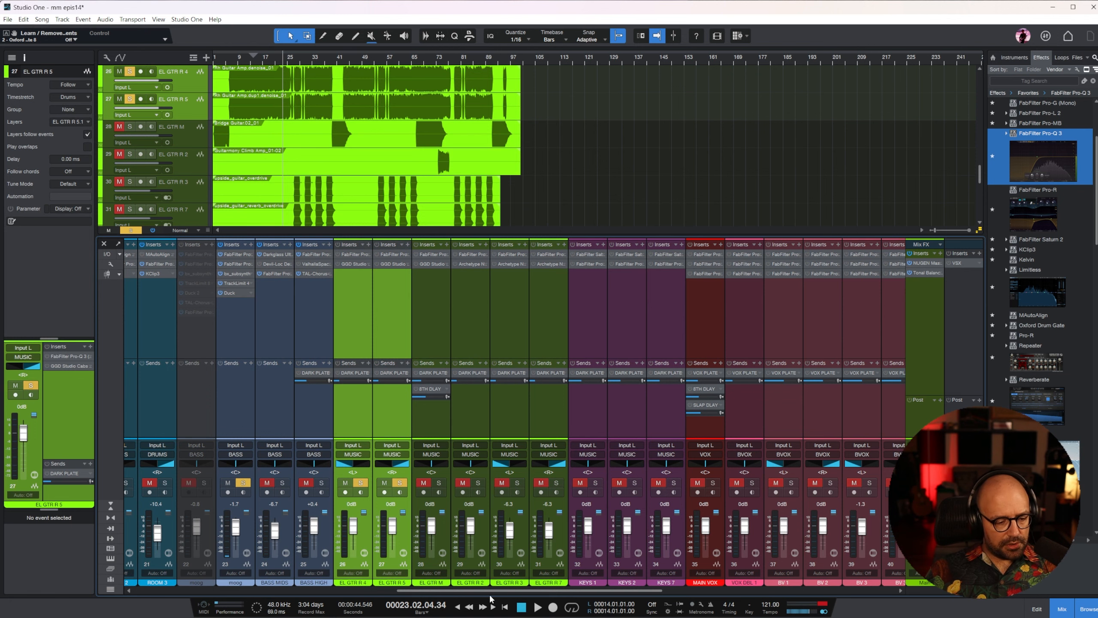
{"action": "left_click_drag", "start_coordinate": [619, 590], "coordinate": [858, 592]}
{"action": "left_click", "coordinate": [698, 484]}
{"action": "left_click", "coordinate": [735, 482]}
Step: Solo the DRUMS and BASS buses together and start playback from bar 12
{"action": "left_click", "coordinate": [662, 381]}
{"action": "left_click", "coordinate": [688, 381], "text": "shift"}
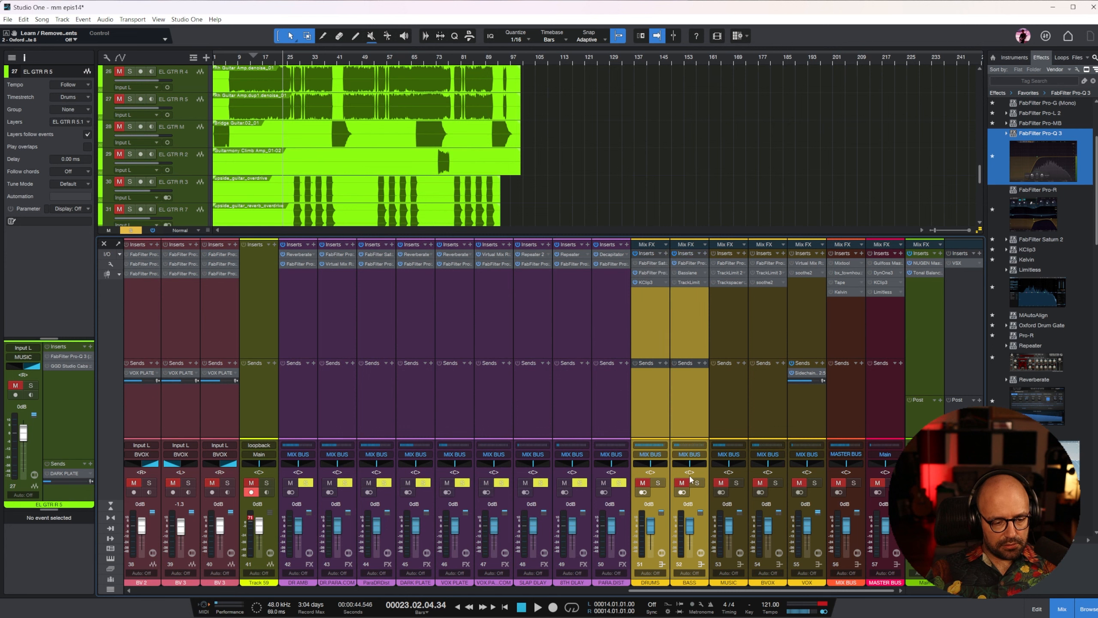
{"action": "left_click", "coordinate": [697, 482]}
{"action": "left_click", "coordinate": [248, 62]}
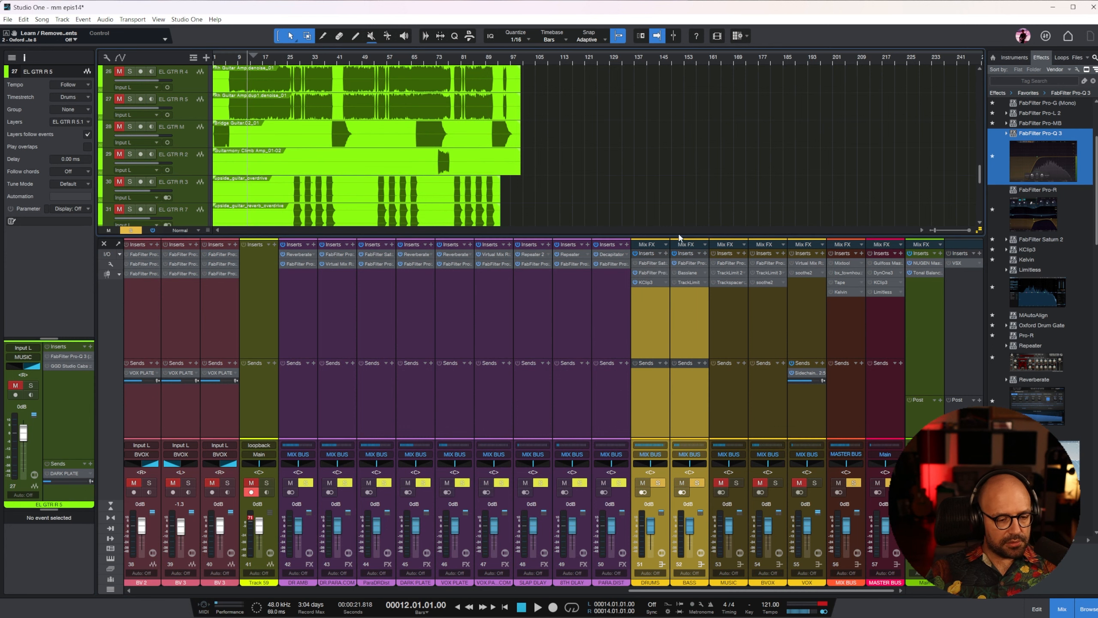
{"action": "key", "text": "space"}
Step: Lower the active moog channel to -3.3 dB while the drums and bass play
{"action": "left_click", "coordinate": [695, 313]}
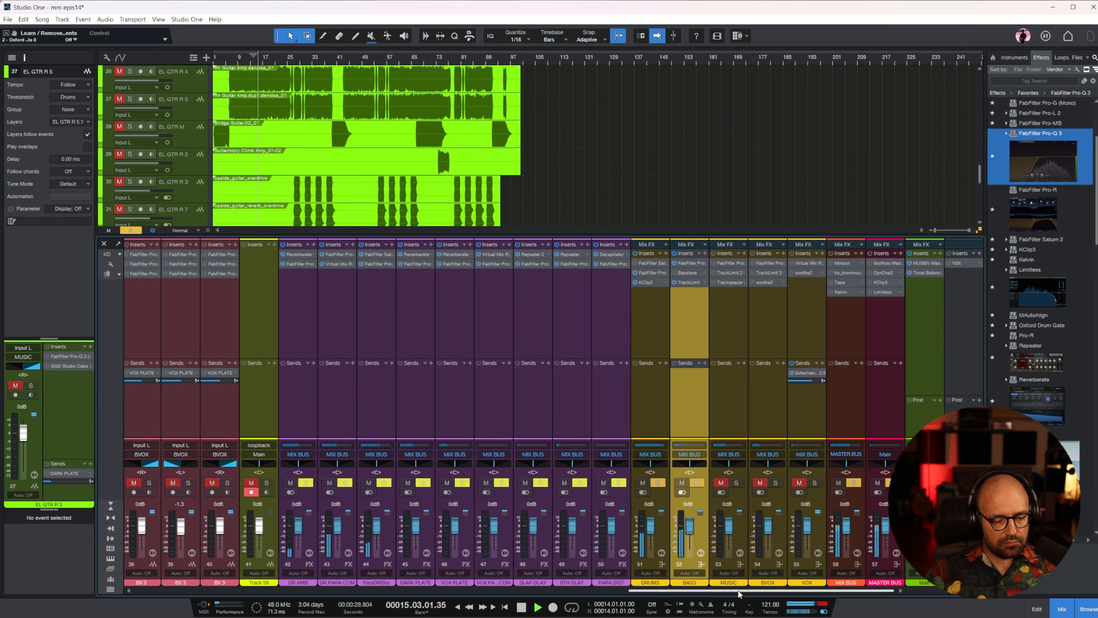
{"action": "left_click_drag", "start_coordinate": [743, 591], "coordinate": [423, 593]}
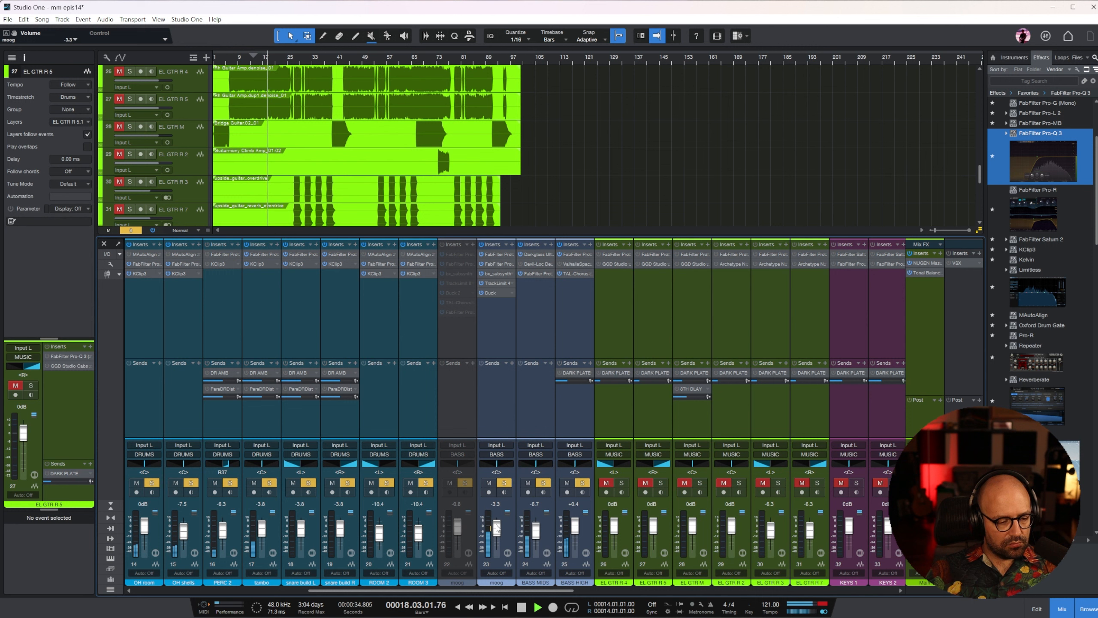
{"action": "left_click", "coordinate": [503, 336]}
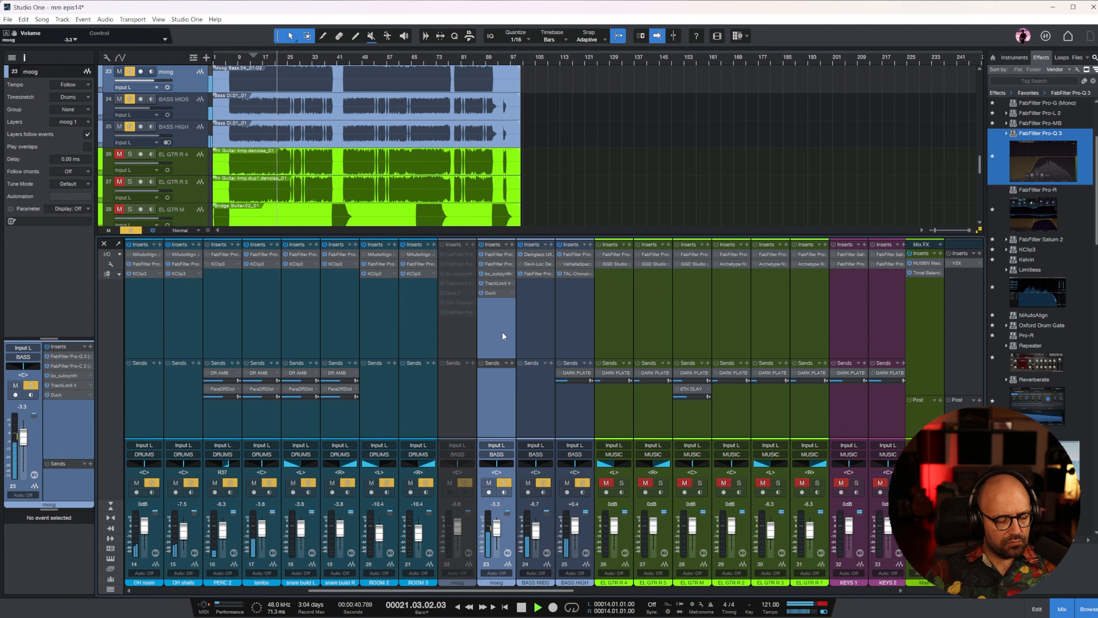
Step: Stop playback and raise the KICK TRIG channel's fader
{"action": "scroll", "coordinate": [702, 395], "scroll_direction": "right", "scroll_amount": 5}
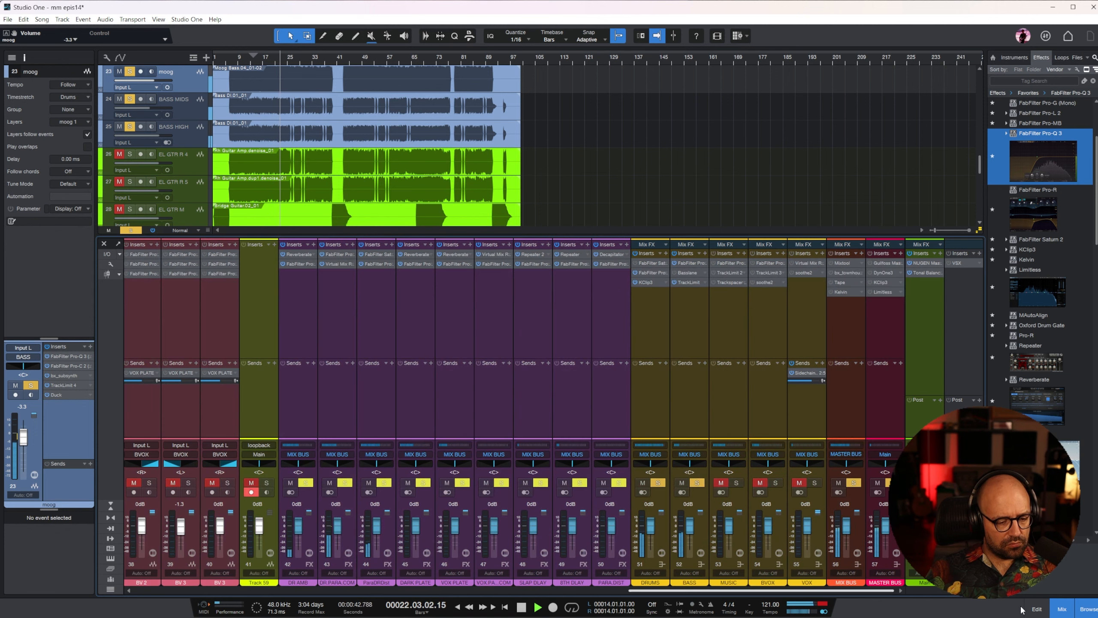
{"action": "left_click", "coordinate": [647, 326]}
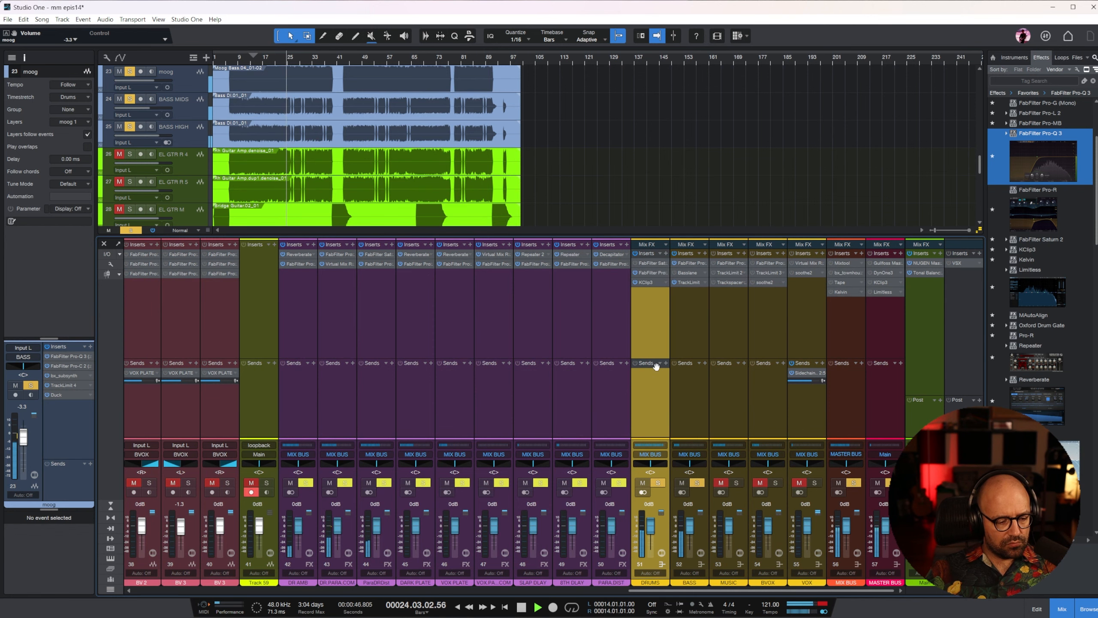
{"action": "key", "text": "space"}
{"action": "left_click_drag", "start_coordinate": [729, 591], "coordinate": [238, 589]}
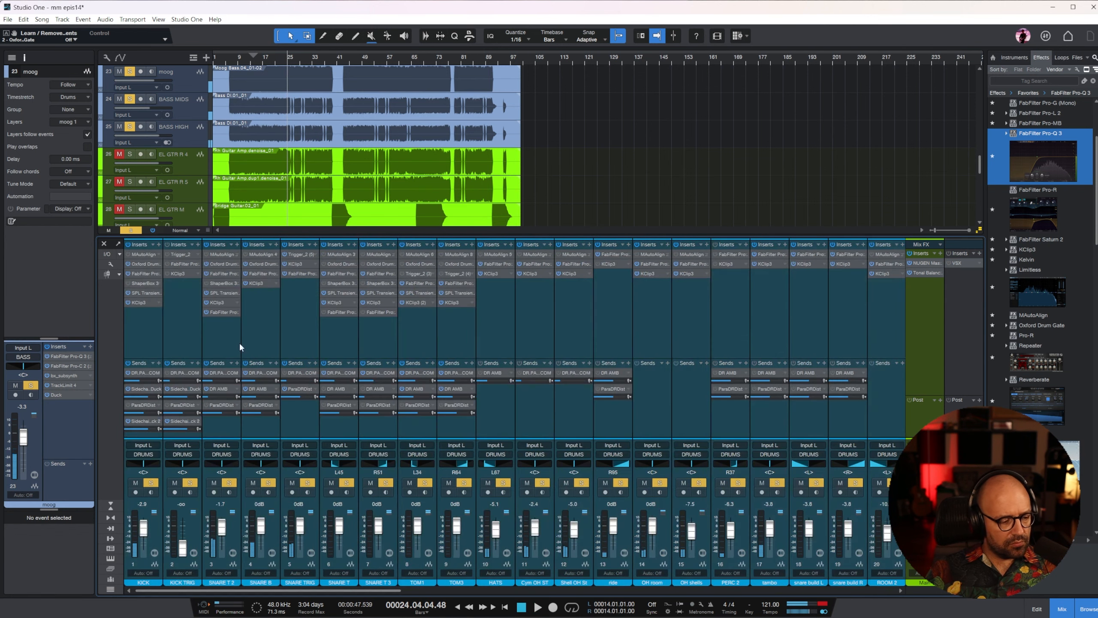
{"action": "left_click", "coordinate": [194, 309]}
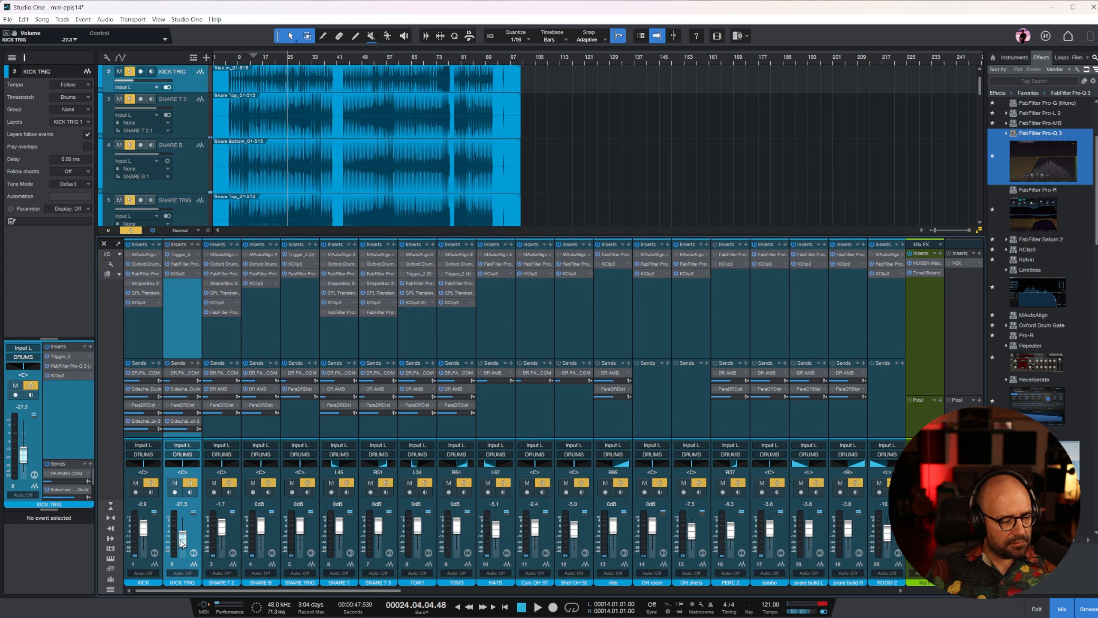
Step: Reset the KICK TRIG fader to 0 dB and raise channel 2 in its Trigger 2 plug-in to about 4.08 dB
{"action": "key", "text": "space"}
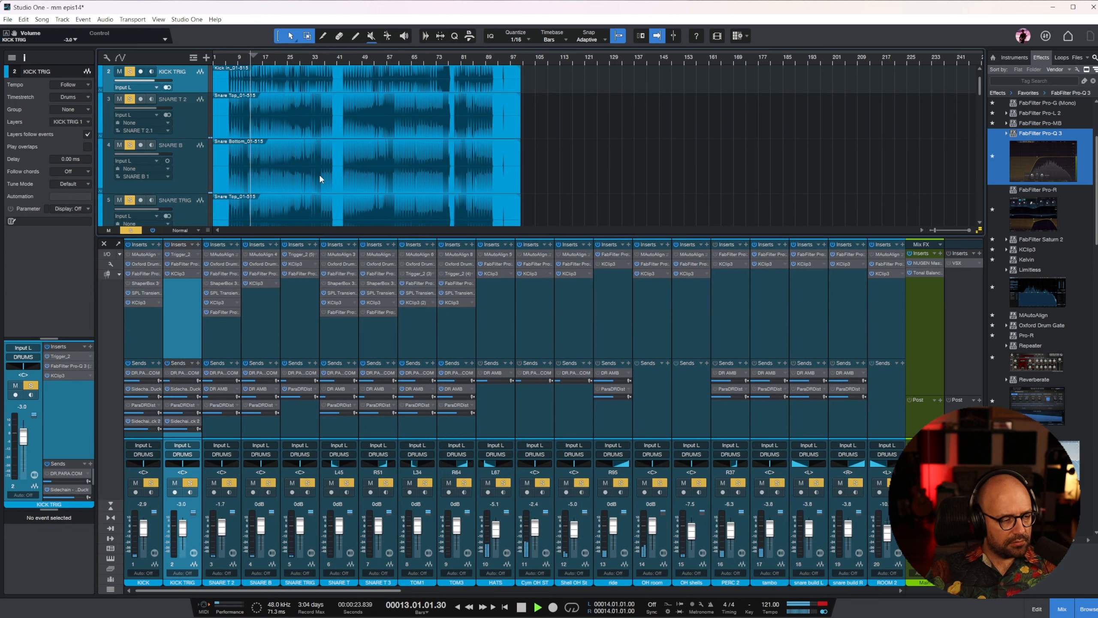
{"action": "left_click", "coordinate": [183, 531], "text": "alt"}
{"action": "left_click", "coordinate": [181, 255]}
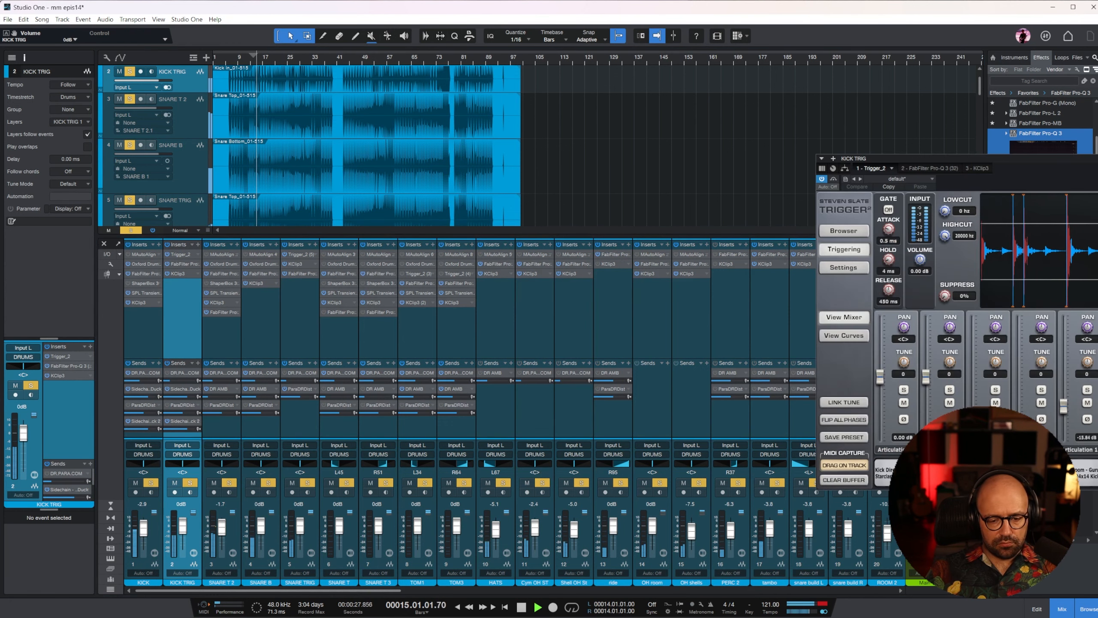
{"action": "left_click_drag", "start_coordinate": [998, 169], "coordinate": [714, 193]}
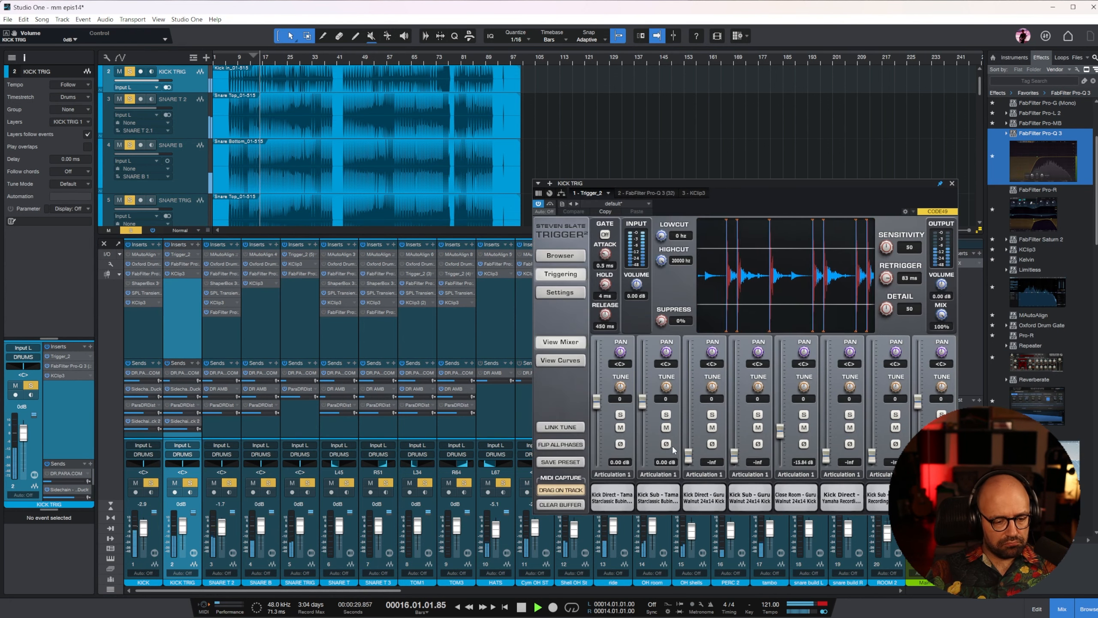
{"action": "left_click_drag", "start_coordinate": [607, 402], "coordinate": [644, 394]}
{"action": "left_click", "coordinate": [952, 183]}
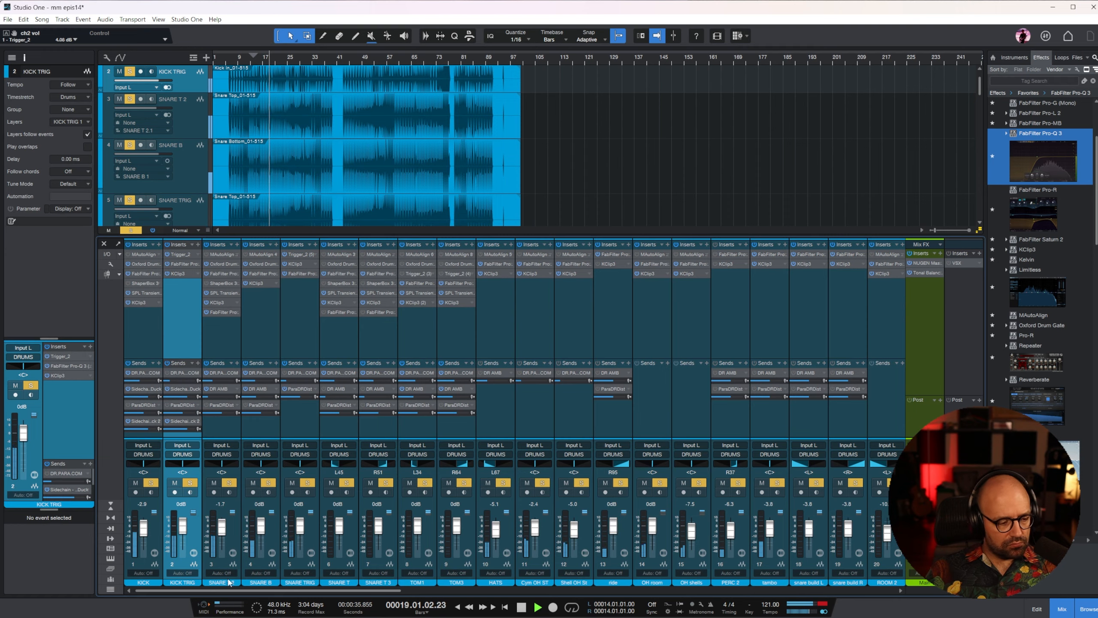
Step: Unsolo the DRUMS bus and solo the EL GTR R 4 and EL GTR R 5 guitar channels
{"action": "left_click_drag", "start_coordinate": [396, 591], "coordinate": [543, 603]}
{"action": "left_click", "coordinate": [558, 591]}
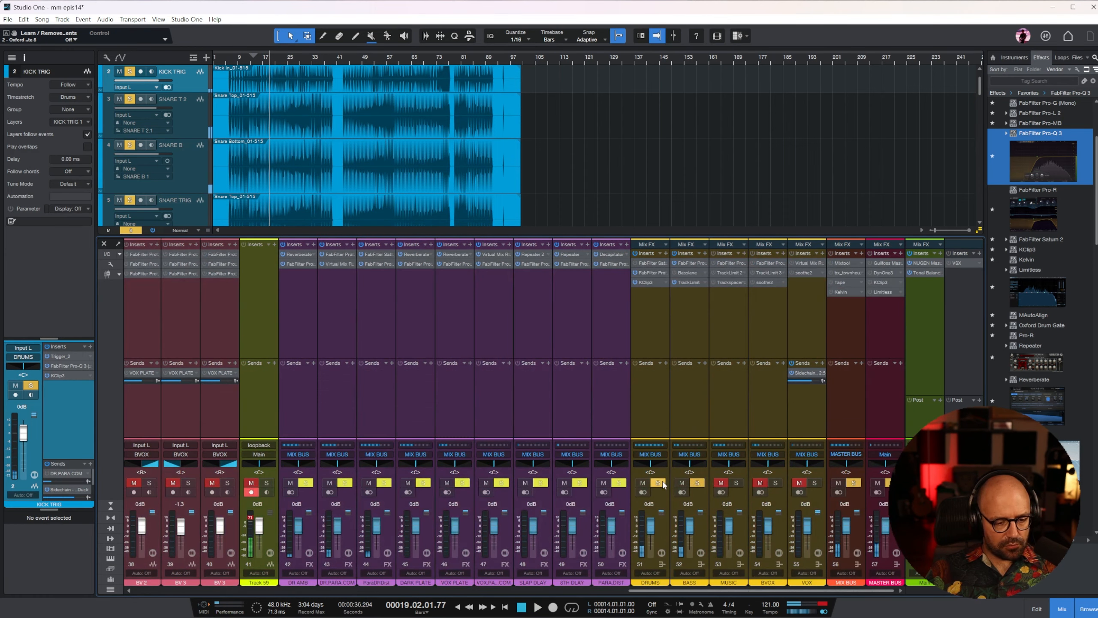
{"action": "left_click", "coordinate": [657, 482]}
{"action": "left_click", "coordinate": [731, 323]}
{"action": "left_click_drag", "start_coordinate": [739, 590], "coordinate": [500, 598]}
{"action": "left_click", "coordinate": [402, 483]}
{"action": "left_click", "coordinate": [438, 483]}
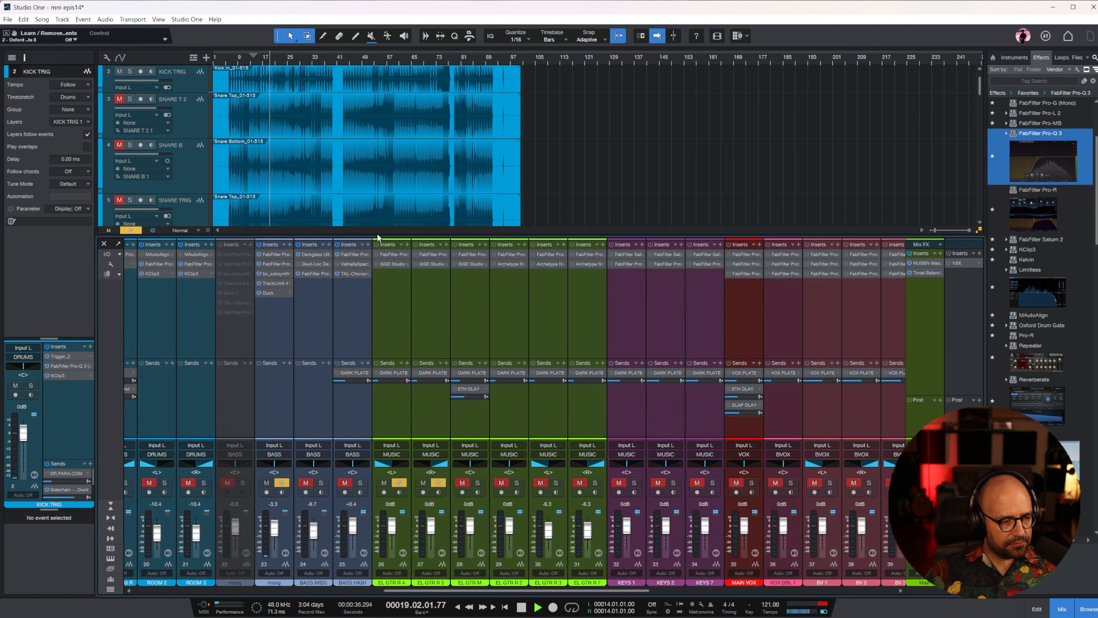
Step: Unsolo the moog bass and enable the inserts on both EL GTR R 4 and EL GTR R 5
{"action": "left_click", "coordinate": [397, 294]}
{"action": "left_click", "coordinate": [282, 485]}
{"action": "left_click", "coordinate": [415, 297], "text": "shift"}
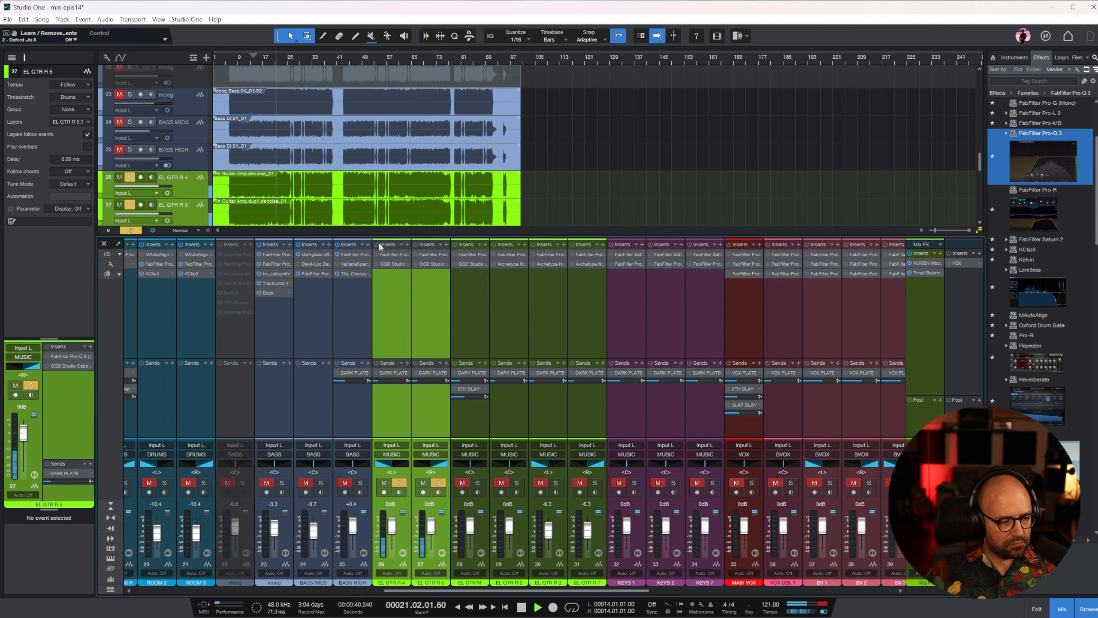
{"action": "left_click", "coordinate": [428, 285]}
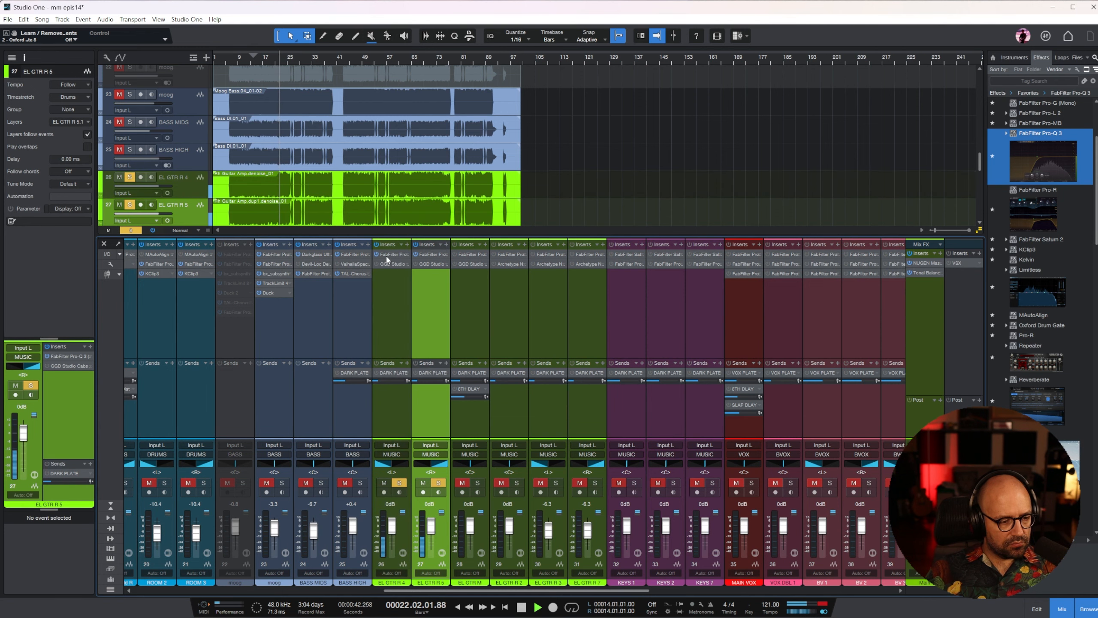
Step: In EL GTR R 4's Pro-Q 3, lower the high cut to about 4.7 kHz and add dips near 2.47 kHz and in the low mids
{"action": "left_click", "coordinate": [386, 255]}
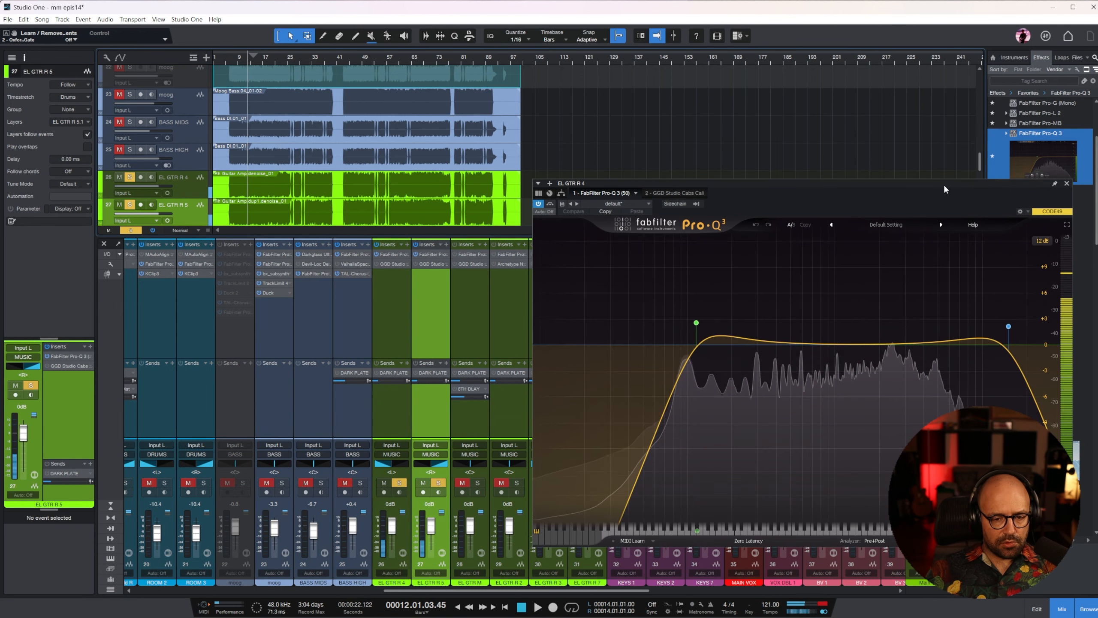
{"action": "mouse_move", "coordinate": [842, 333]}
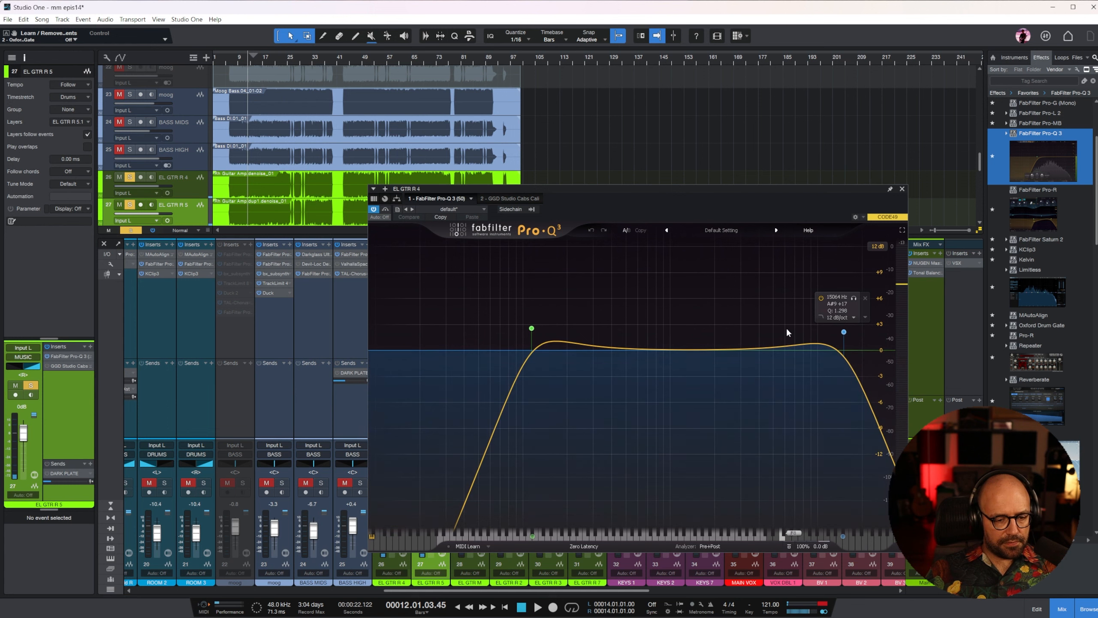
{"action": "left_click_drag", "start_coordinate": [843, 335], "coordinate": [769, 322]}
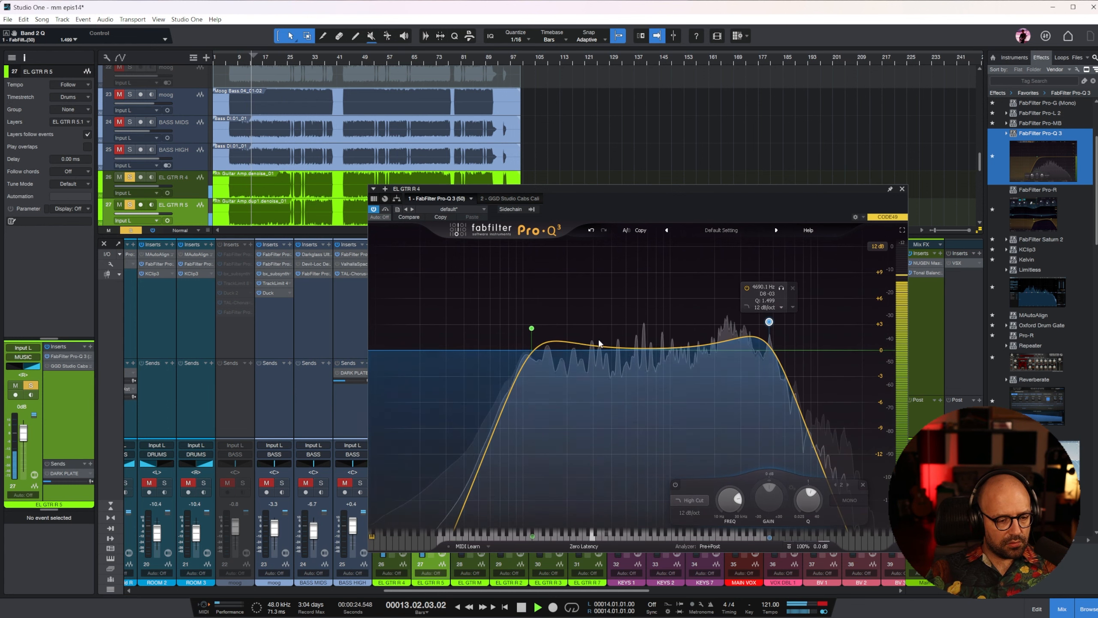
{"action": "left_click_drag", "start_coordinate": [713, 346], "coordinate": [728, 391]}
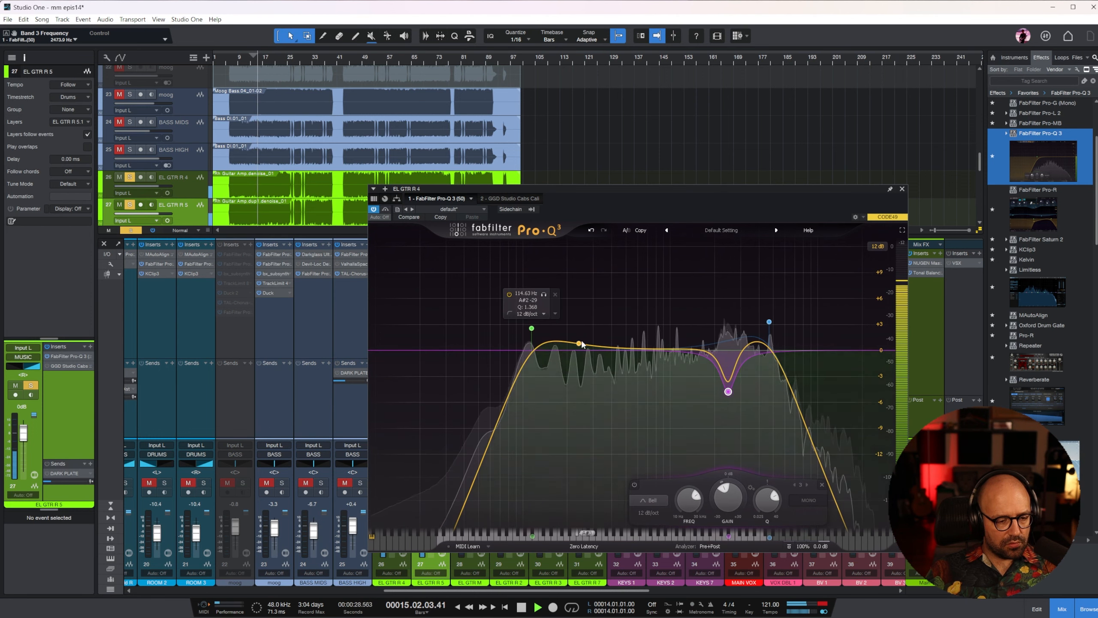
{"action": "left_click_drag", "start_coordinate": [582, 347], "coordinate": [583, 400]}
Step: Copy the EL GTR R 4 Pro-Q 3 settings to EL GTR R 5 and raise the copy's low cut to about 204 Hz
{"action": "left_click", "coordinate": [902, 188]}
{"action": "left_click_drag", "start_coordinate": [391, 254], "coordinate": [433, 255]}
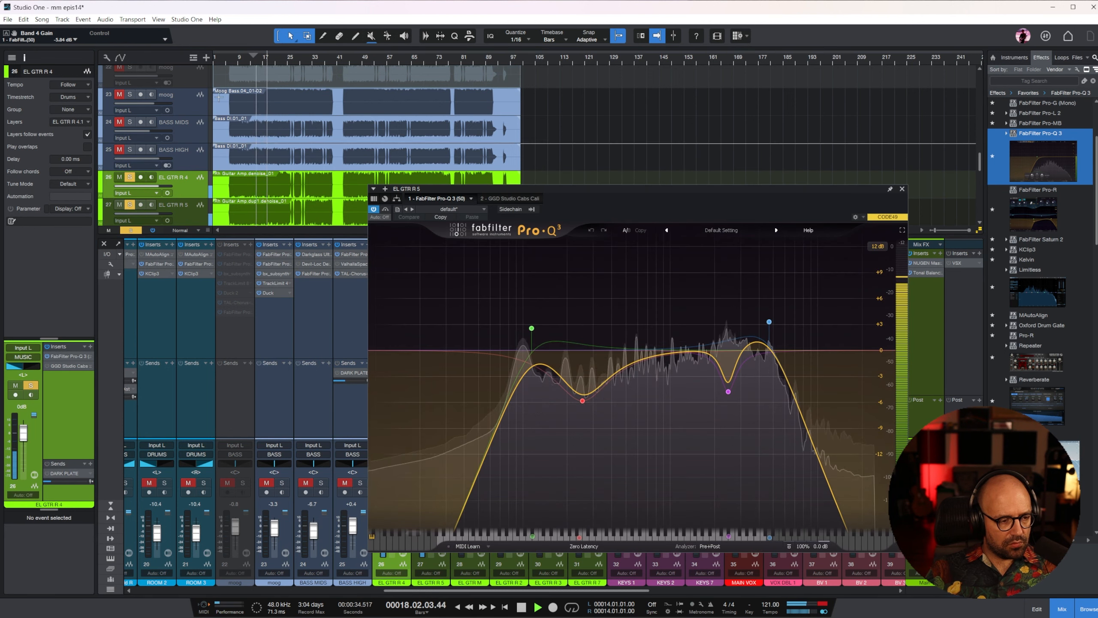
{"action": "left_click", "coordinate": [239, 59]}
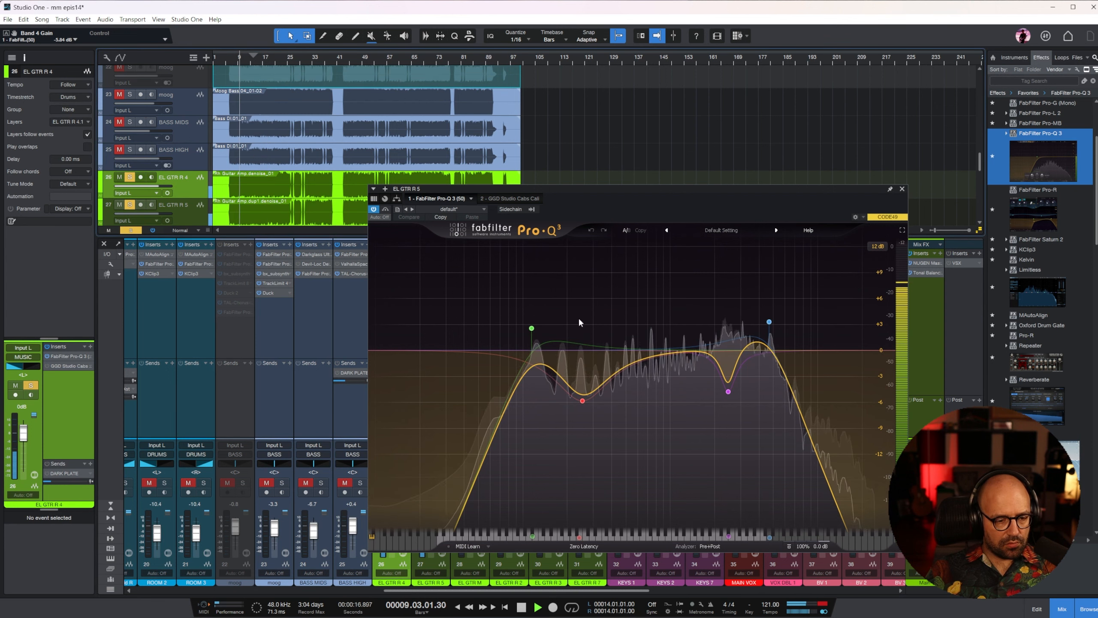
{"action": "left_click_drag", "start_coordinate": [532, 328], "coordinate": [567, 330]}
{"action": "left_click", "coordinate": [902, 190]}
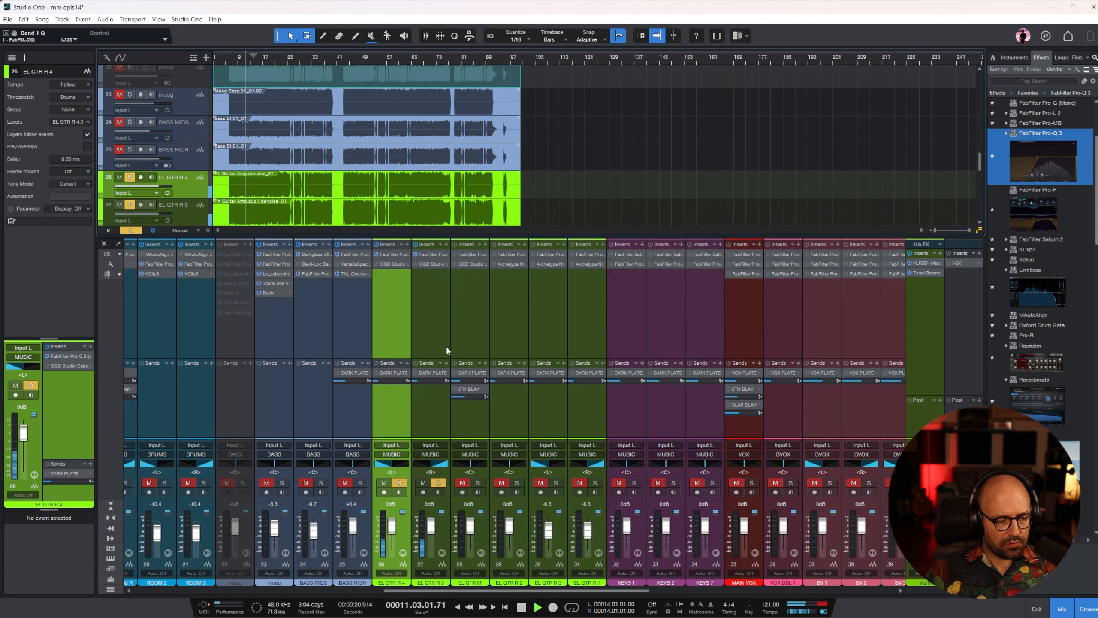
{"action": "left_click", "coordinate": [422, 266]}
{"action": "left_click", "coordinate": [430, 255]}
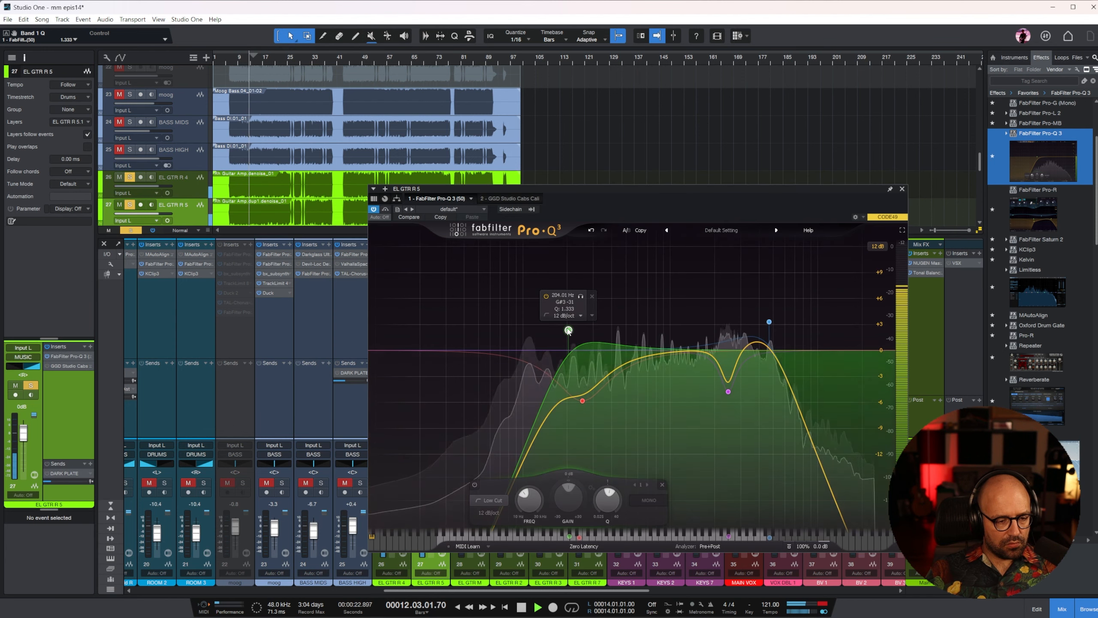
Step: On EL GTR R 4's Pro-Q 3, raise the low cut and move the low-mid dip to about 322 Hz at -5.52 dB
{"action": "left_click", "coordinate": [216, 186]}
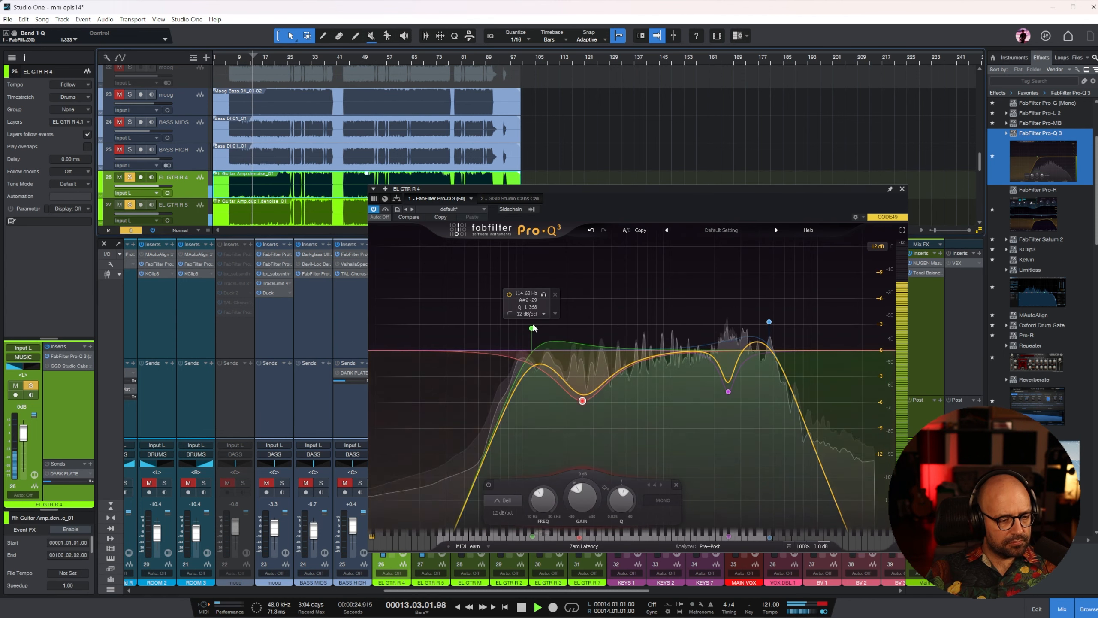
{"action": "left_click_drag", "start_coordinate": [575, 327], "coordinate": [565, 332]}
{"action": "mouse_move", "coordinate": [583, 401]}
{"action": "left_mouse_down"}
{"action": "mouse_move", "coordinate": [608, 402]}
{"action": "mouse_move", "coordinate": [598, 397]}
{"action": "left_mouse_up"}
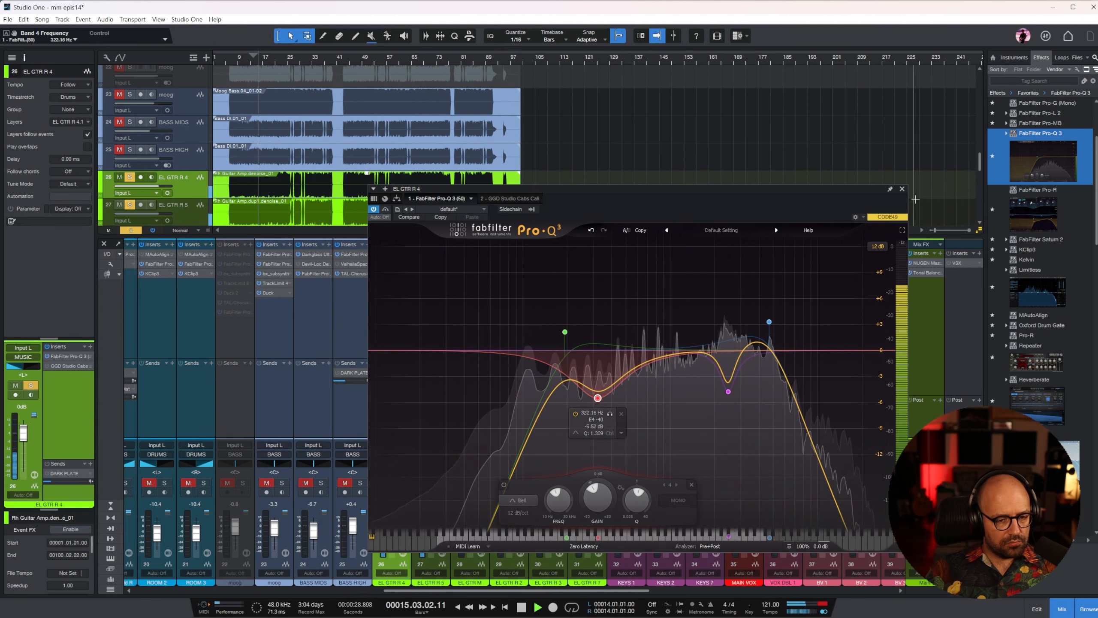
{"action": "left_click", "coordinate": [902, 190]}
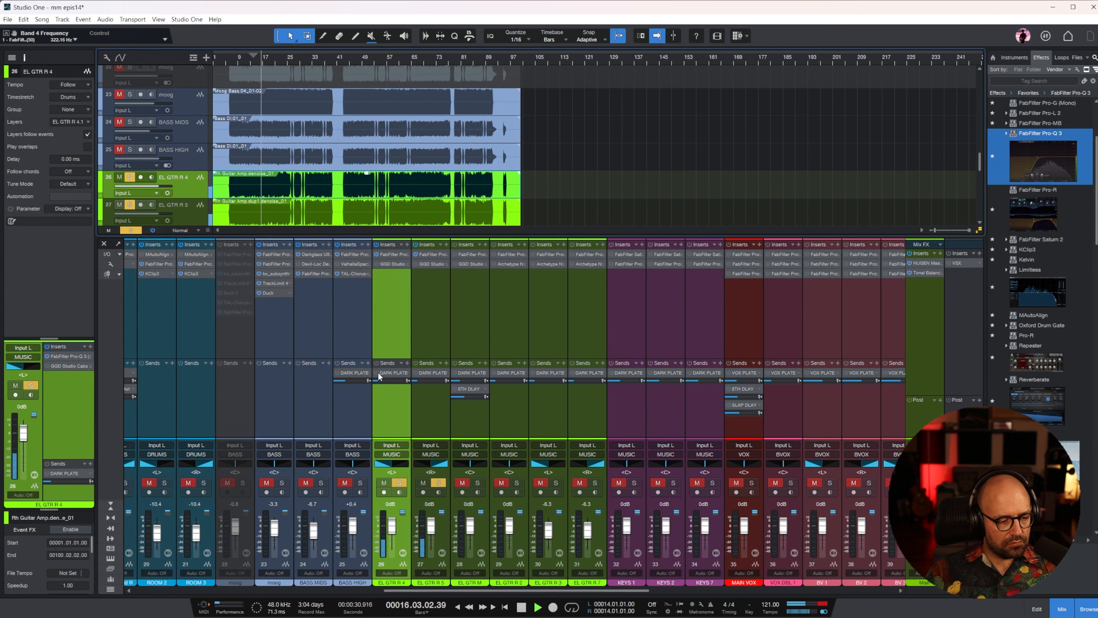
Step: Unsolo the two rhythm guitars, then solo EL GTR M and play its bridge part from about bar 40
{"action": "left_click", "coordinate": [398, 483]}
{"action": "left_click", "coordinate": [454, 421]}
{"action": "scroll", "coordinate": [424, 169], "scroll_direction": "down", "scroll_amount": 3}
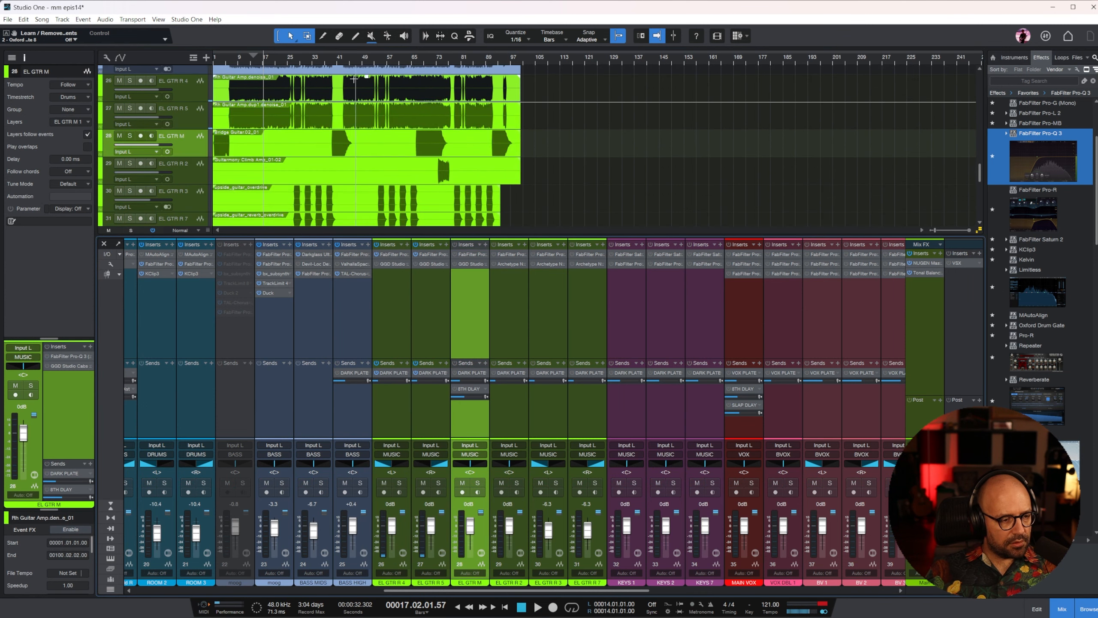
{"action": "left_click", "coordinate": [337, 62]}
{"action": "left_click", "coordinate": [478, 482]}
{"action": "key", "text": "space"}
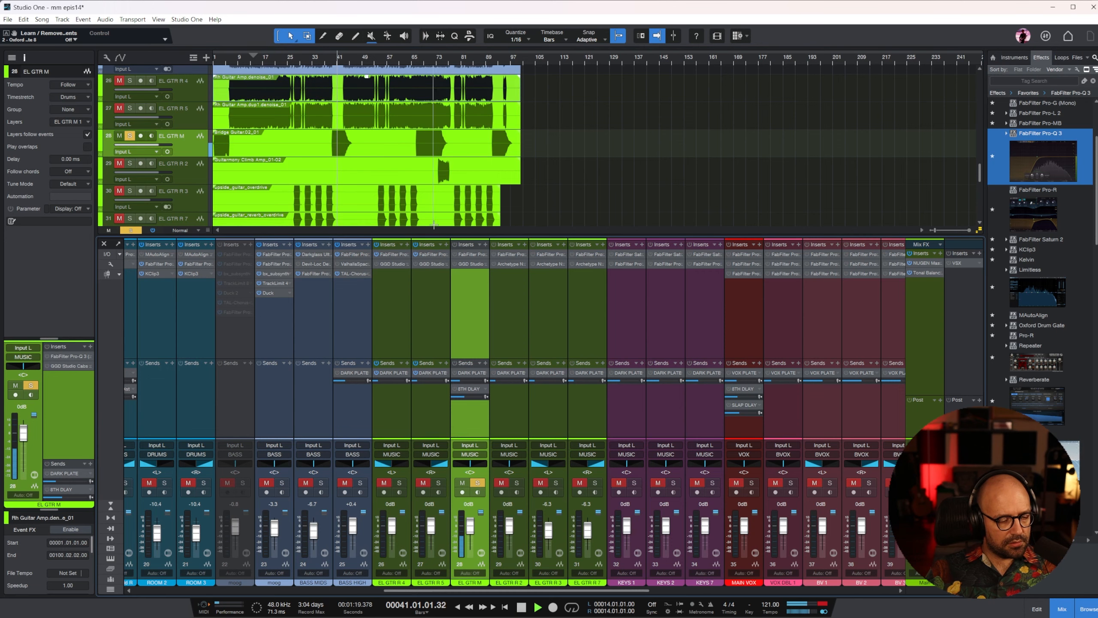
{"action": "key", "text": "e"}
{"action": "left_click", "coordinate": [179, 147]}
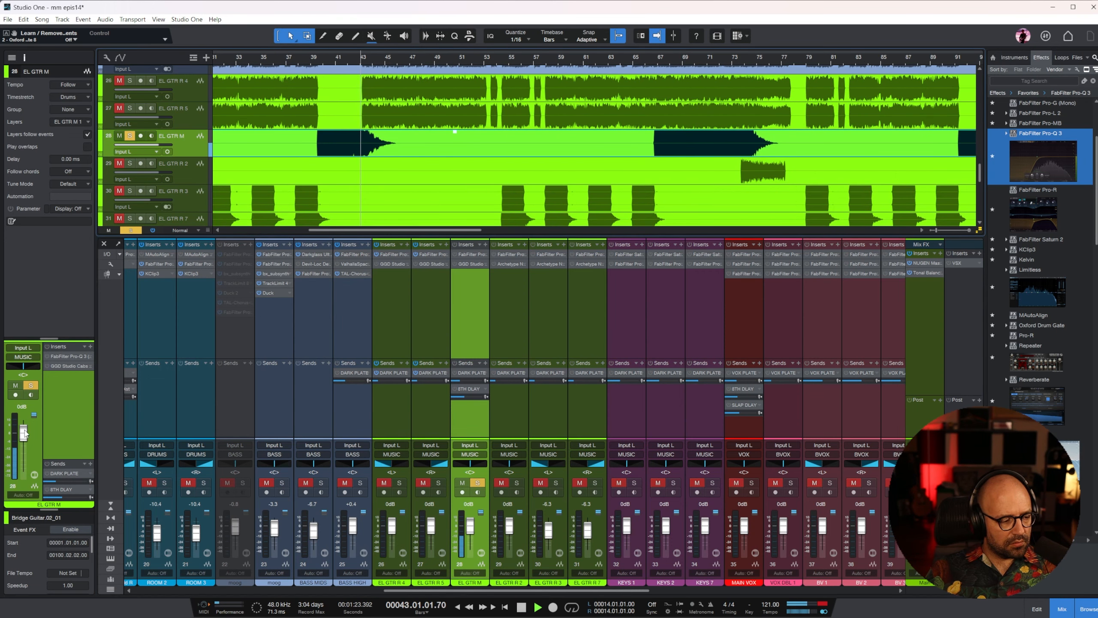
{"action": "left_click", "coordinate": [978, 230]}
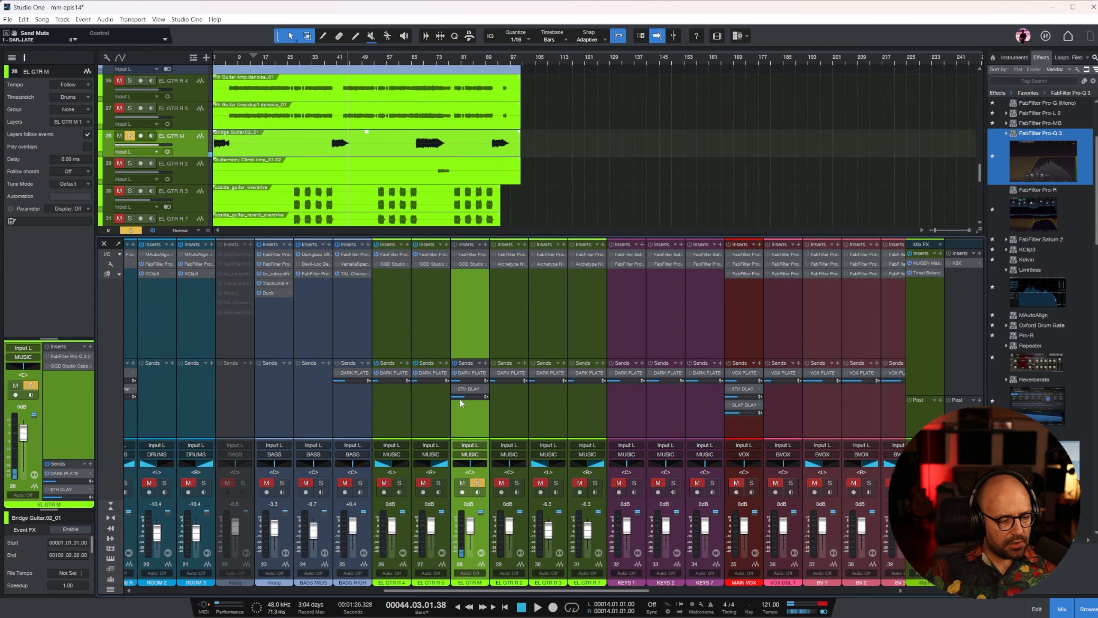
Step: In EL GTR M's Pro-Q 3, raise the low cut to about 270 Hz, lower the high cut and dip about 573 Hz by 4.78 dB
{"action": "left_click", "coordinate": [472, 258]}
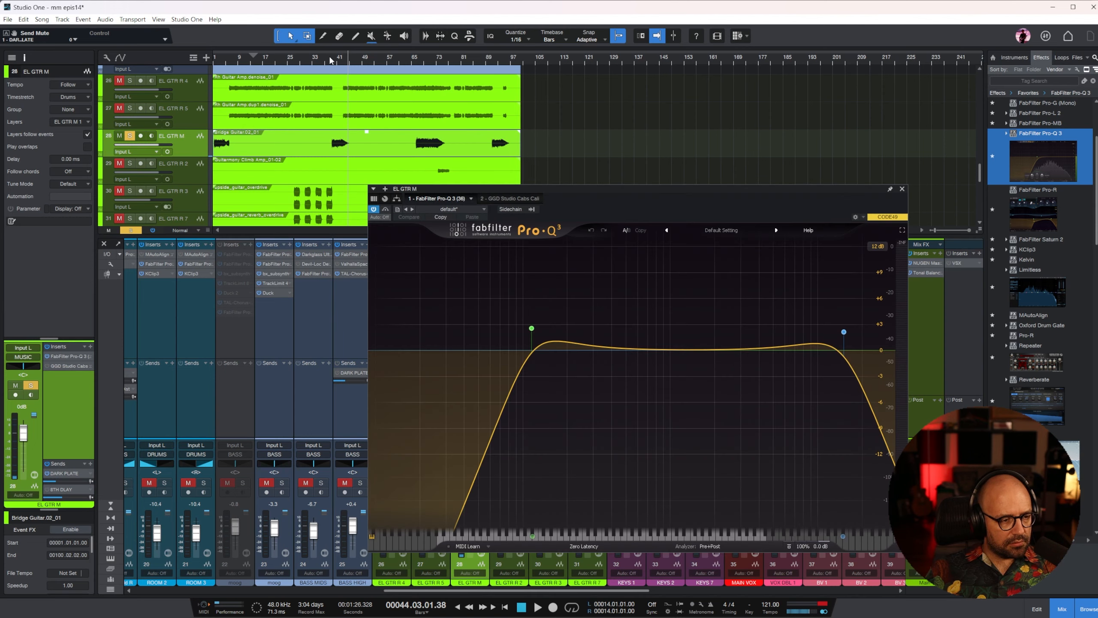
{"action": "left_click_drag", "start_coordinate": [531, 329], "coordinate": [587, 331]}
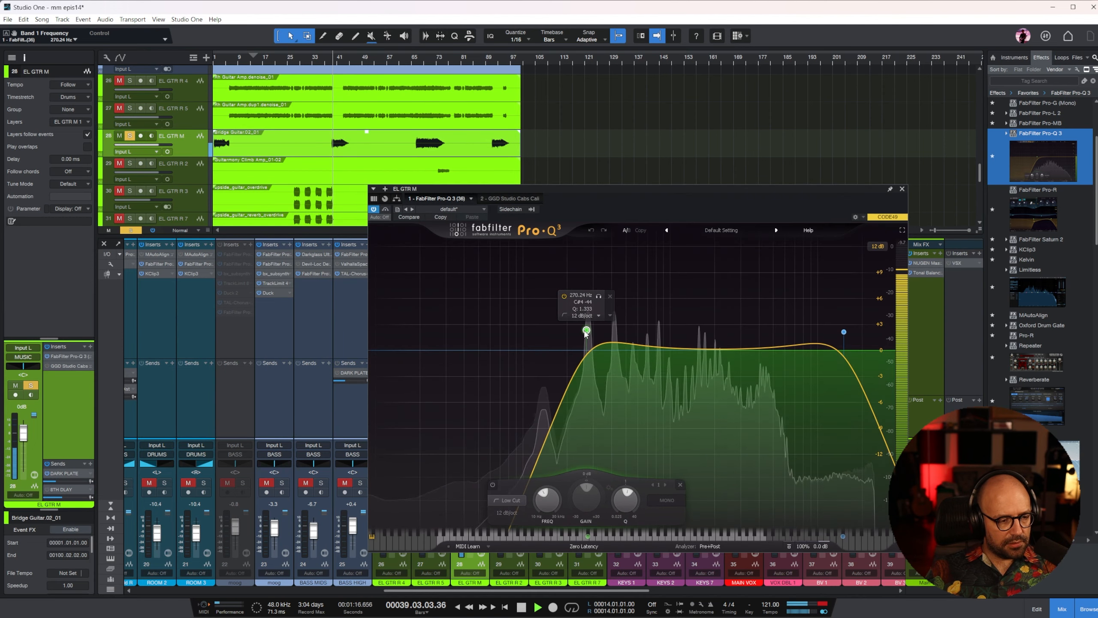
{"action": "left_click_drag", "start_coordinate": [843, 331], "coordinate": [750, 329]}
{"action": "left_click_drag", "start_coordinate": [641, 346], "coordinate": [634, 392]}
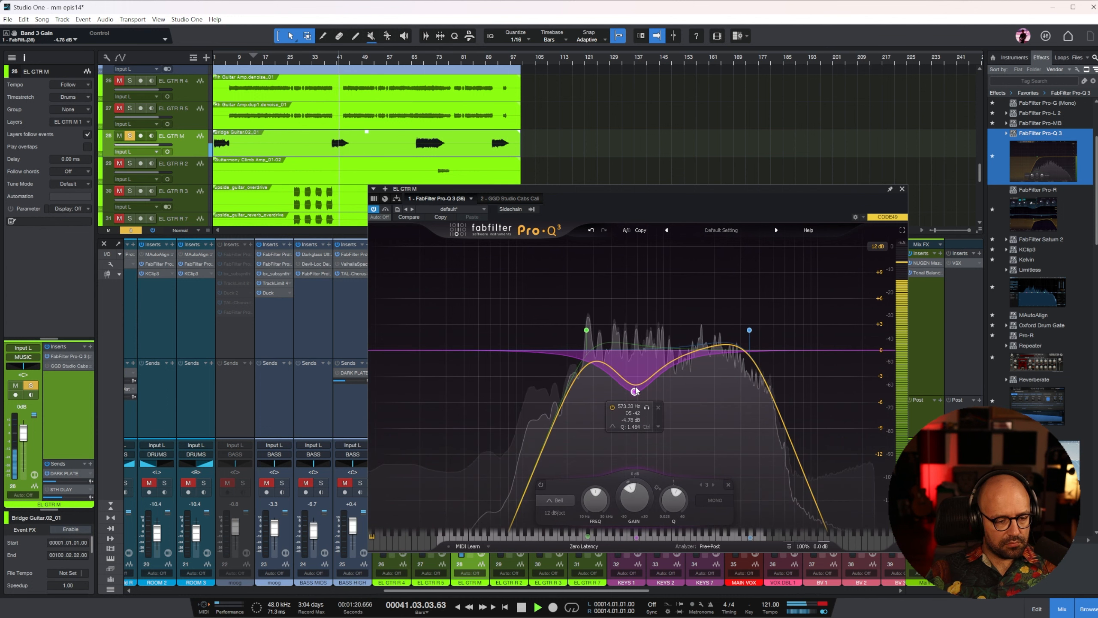
{"action": "left_click", "coordinate": [901, 189]}
Step: Set EL GTR M's DARK PLATE send to -11.8 dB, enable its 8TH DLAY send at -21.0 dB and replay the bridge part
{"action": "mouse_move", "coordinate": [475, 380]}
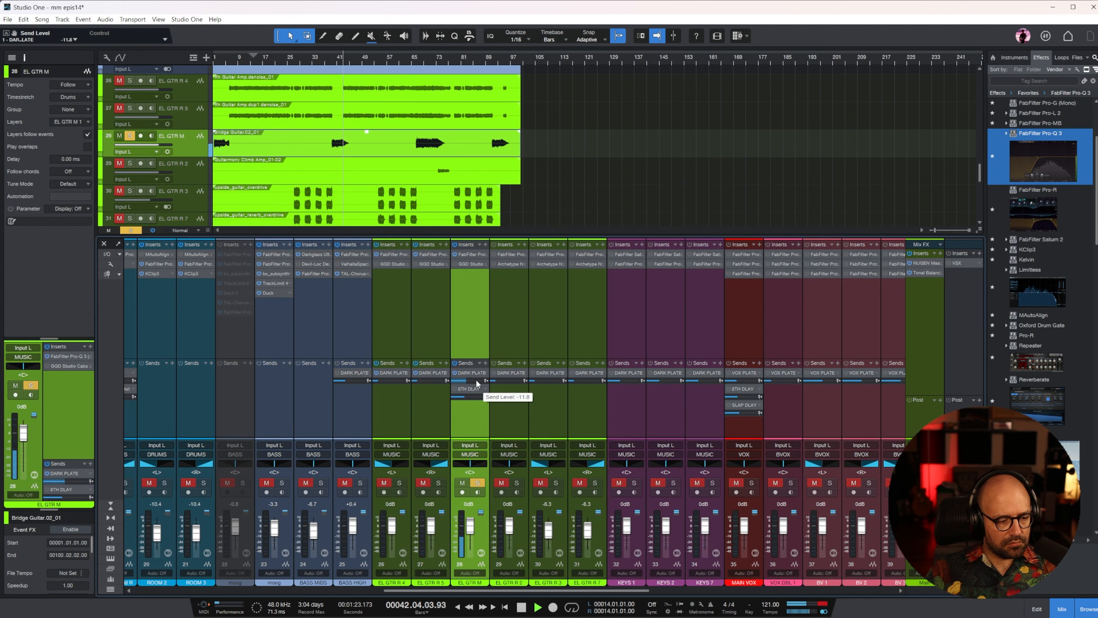
{"action": "left_click", "coordinate": [455, 389]}
{"action": "left_click_drag", "start_coordinate": [459, 396], "coordinate": [457, 397]}
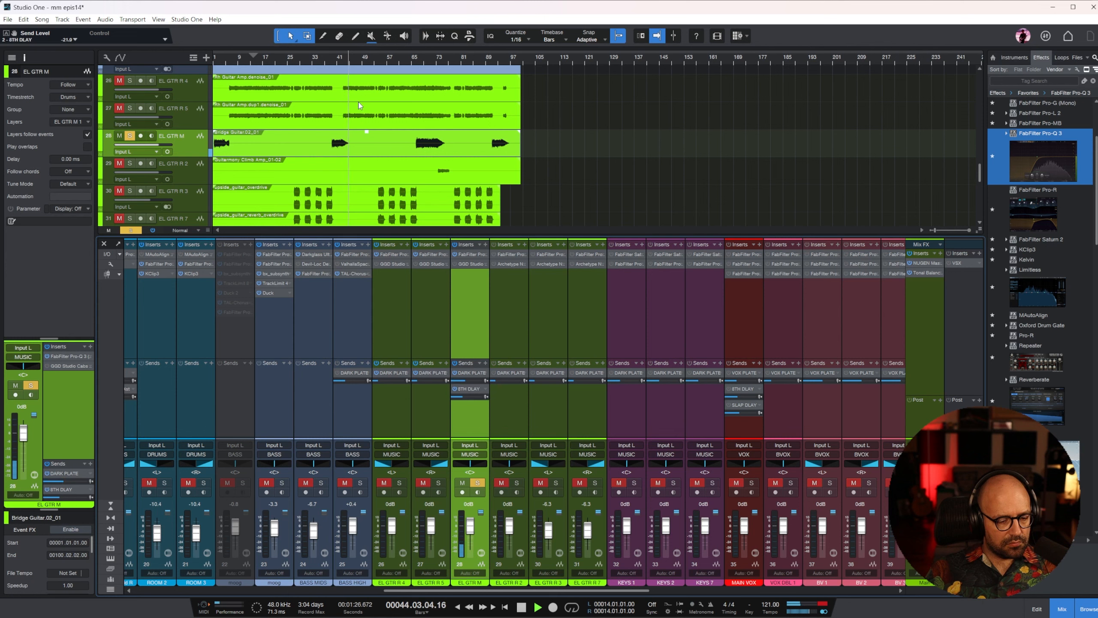
{"action": "left_click", "coordinate": [341, 64]}
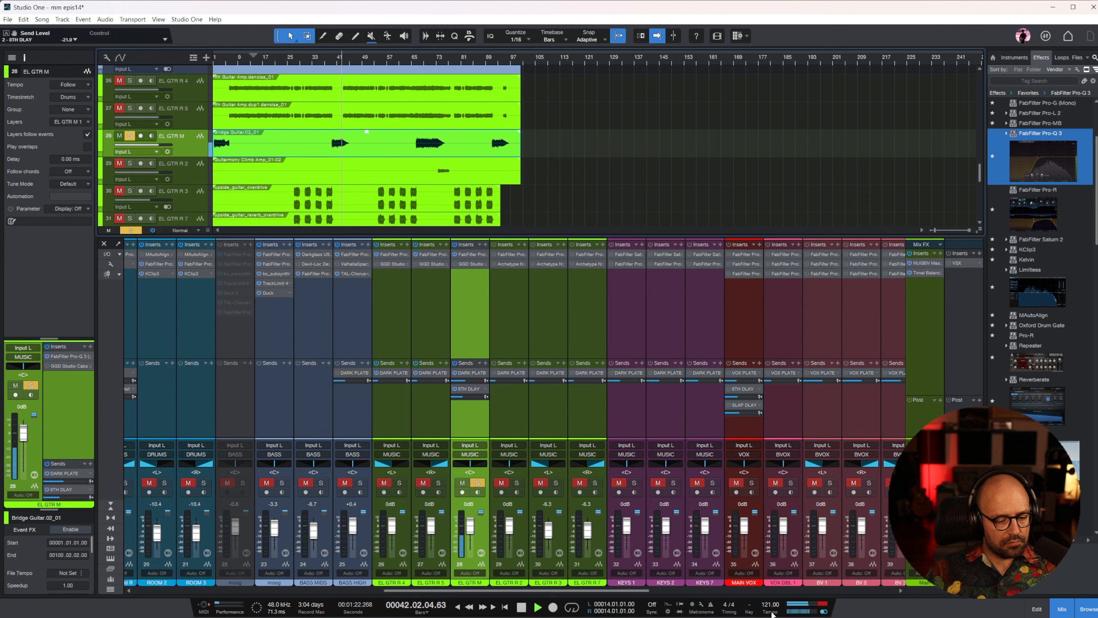
Step: Raise the song tempo to 140 BPM and play EL GTR M from the beginning of the song
{"action": "scroll", "coordinate": [772, 614], "scroll_direction": "up", "scroll_amount": 18}
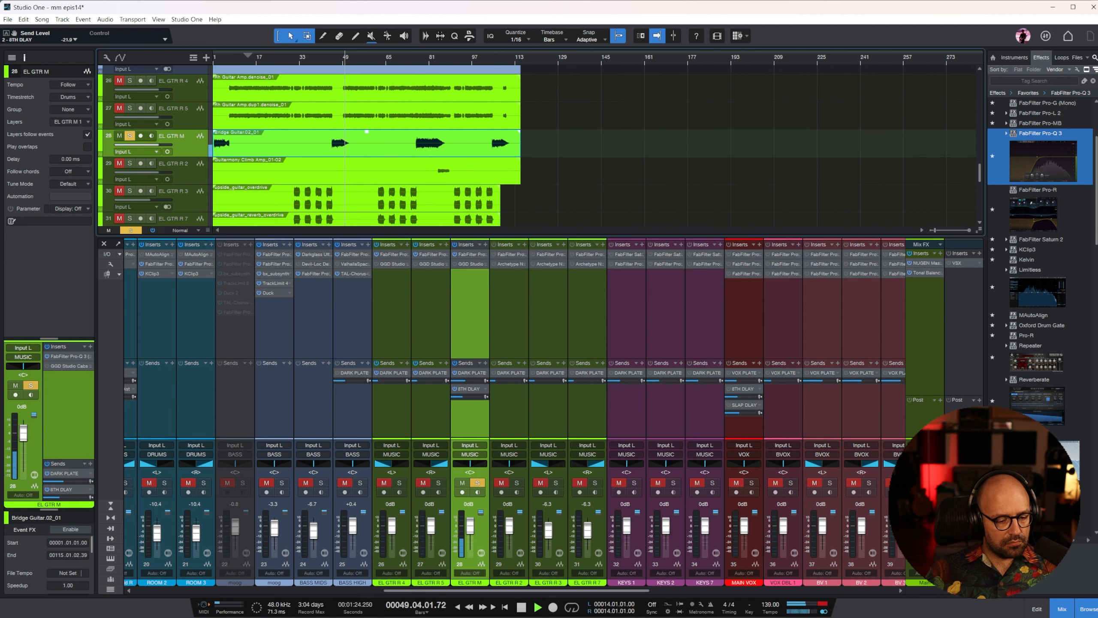
{"action": "scroll", "coordinate": [773, 605], "scroll_direction": "up", "scroll_amount": 1}
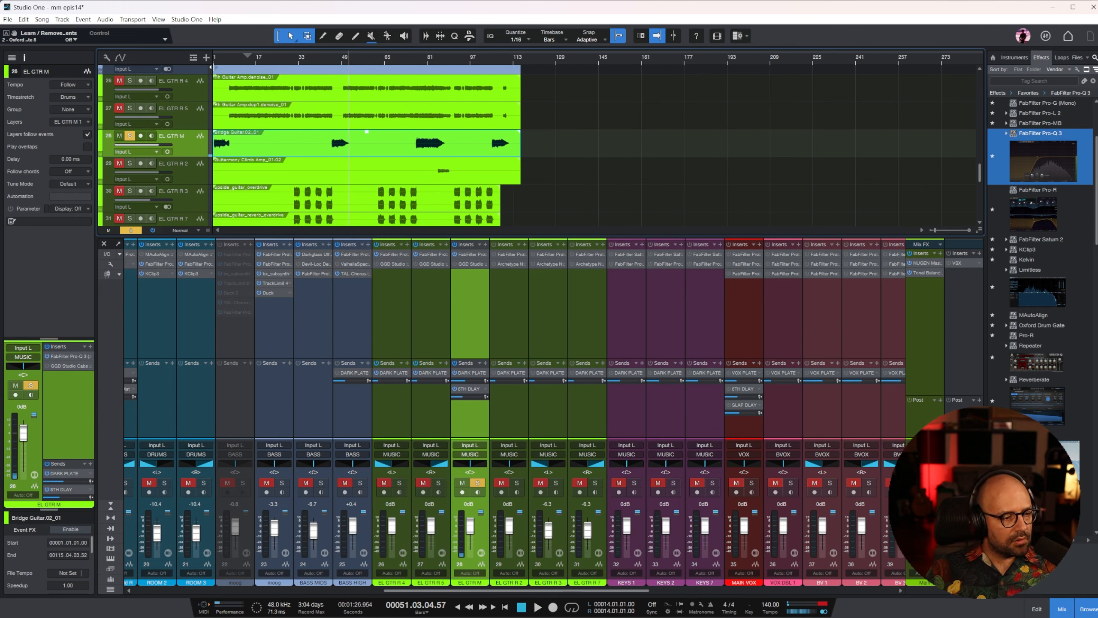
{"action": "left_click", "coordinate": [214, 62]}
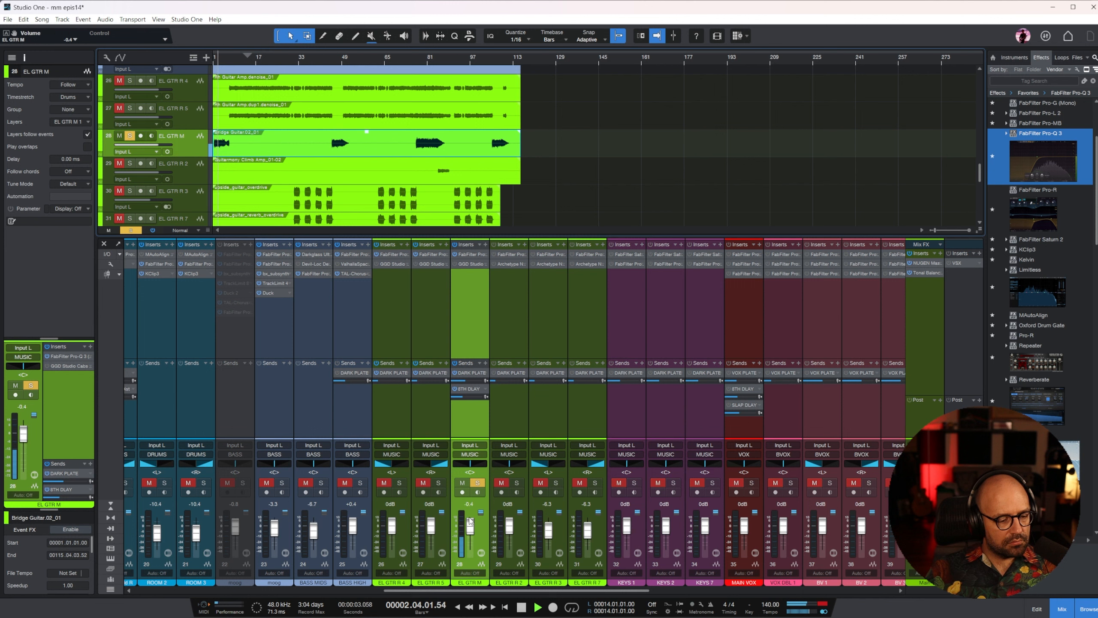
Step: Stop playback, unsolo EL GTR M, then solo EL GTR R 2 and play its part from bar 85
{"action": "key", "text": "space"}
{"action": "left_click", "coordinate": [476, 483]}
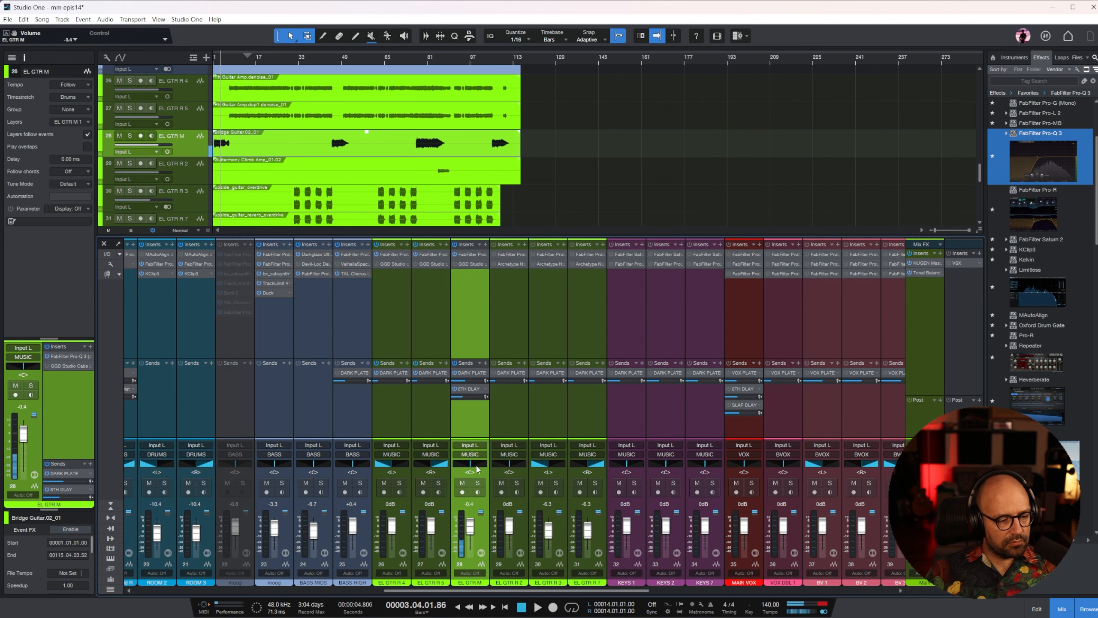
{"action": "left_click", "coordinate": [501, 294]}
{"action": "left_click", "coordinate": [435, 60]}
{"action": "left_click", "coordinate": [517, 483]}
{"action": "key", "text": "e"}
{"action": "key", "text": "e"}
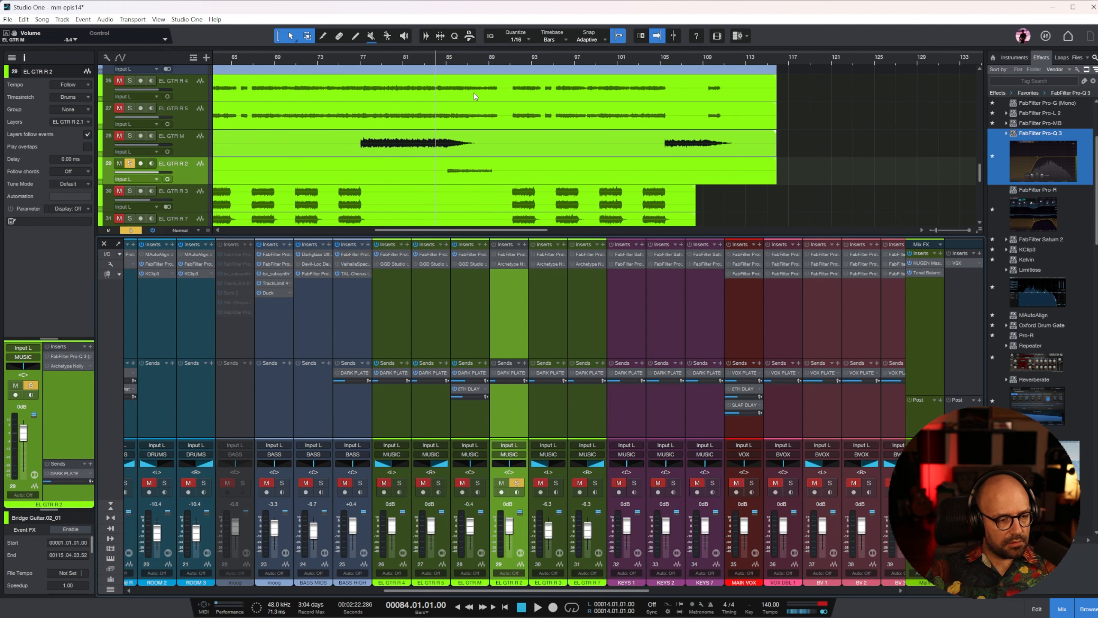
{"action": "left_click", "coordinate": [448, 58]}
{"action": "key", "text": "w"}
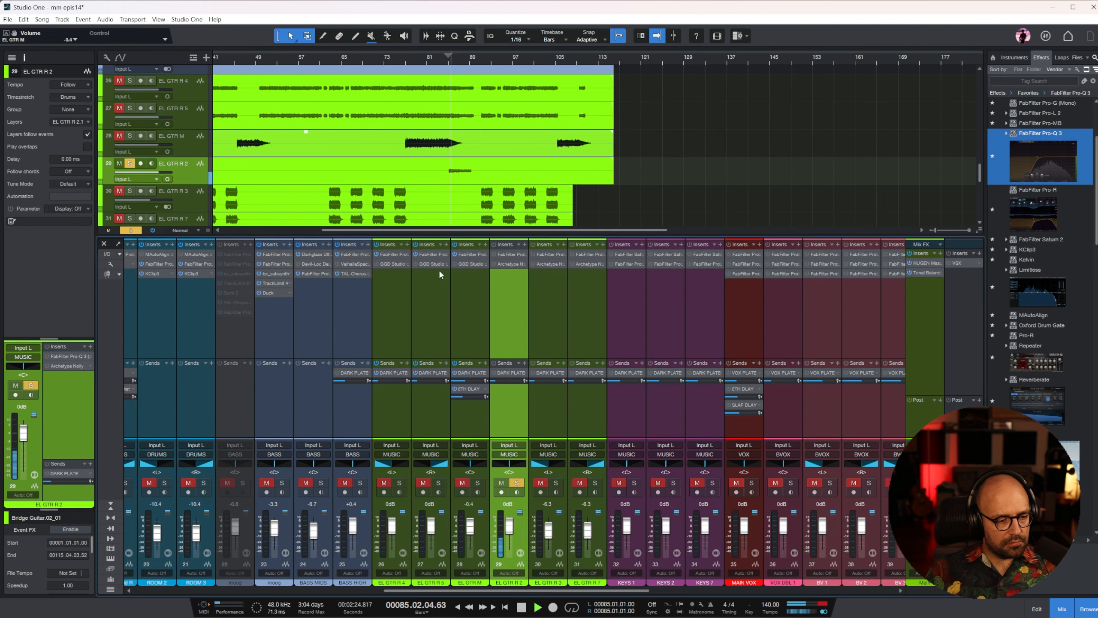
Step: Set EL GTR R 2's DARK PLATE send to -14.3 dB and replay its part from around bar 85
{"action": "left_click", "coordinate": [509, 254]}
{"action": "key", "text": "Escape"}
{"action": "left_click_drag", "start_coordinate": [505, 381], "coordinate": [511, 379]}
{"action": "left_click", "coordinate": [450, 63]}
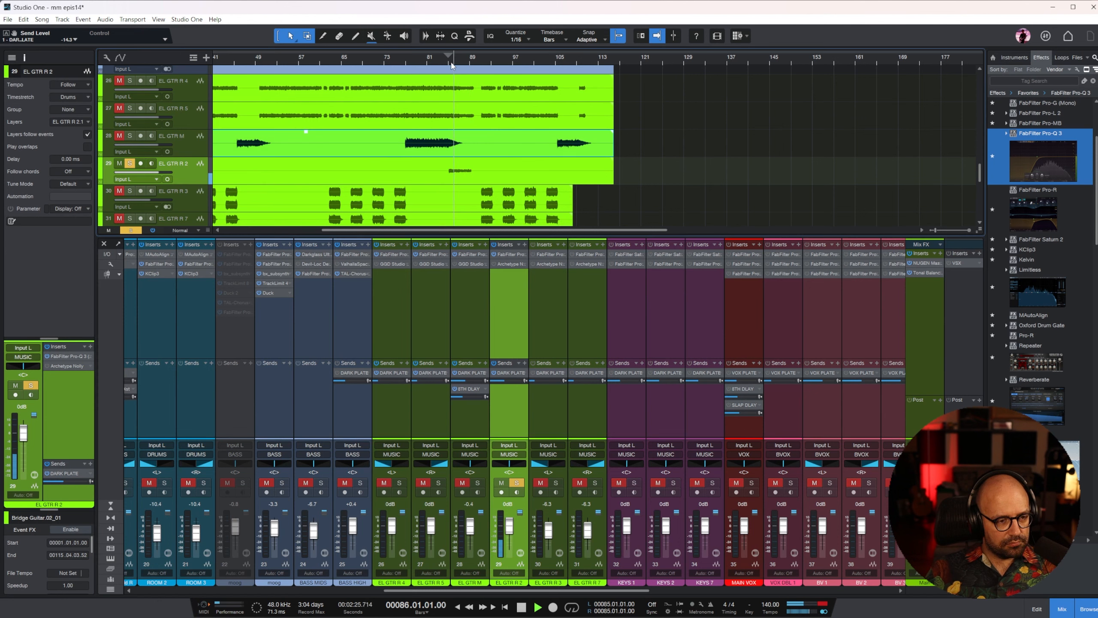
Step: Raise EL GTR R 2's fader to +1.7 dB and its event gain to 3.2 dB, then unsolo the channel
{"action": "left_click_drag", "start_coordinate": [509, 526], "coordinate": [510, 525]}
{"action": "left_click", "coordinate": [420, 177]}
{"action": "key", "text": "w"}
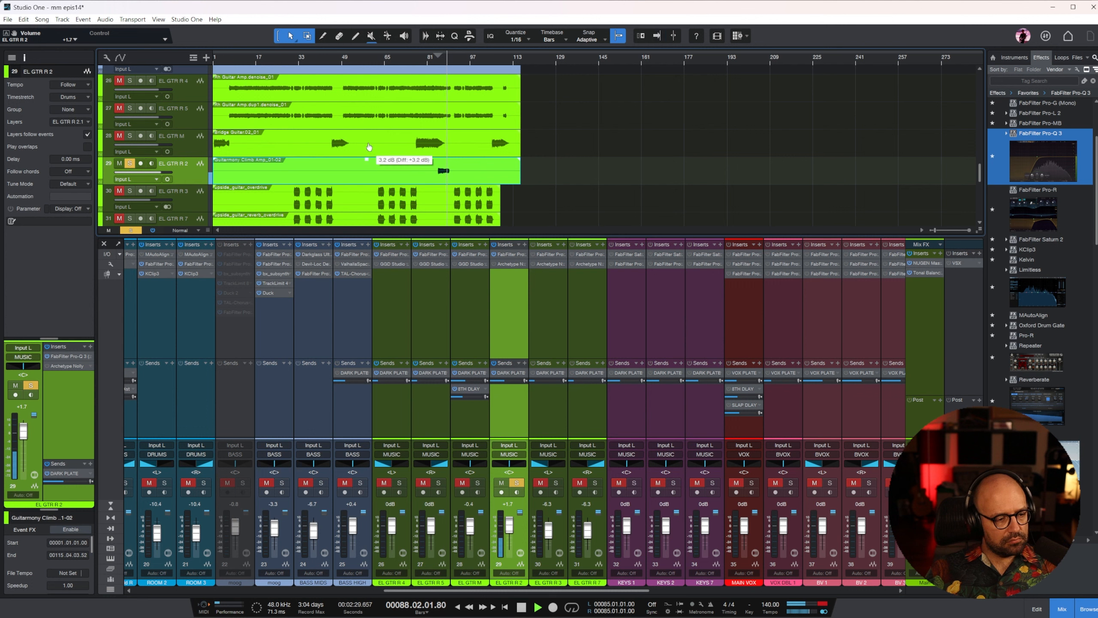
{"action": "left_click", "coordinate": [516, 483]}
Step: Solo EL GTR R 3 and EL GTR R 7 together near bar 31 and lower both faders to -8.7 dB
{"action": "left_click", "coordinate": [550, 324]}
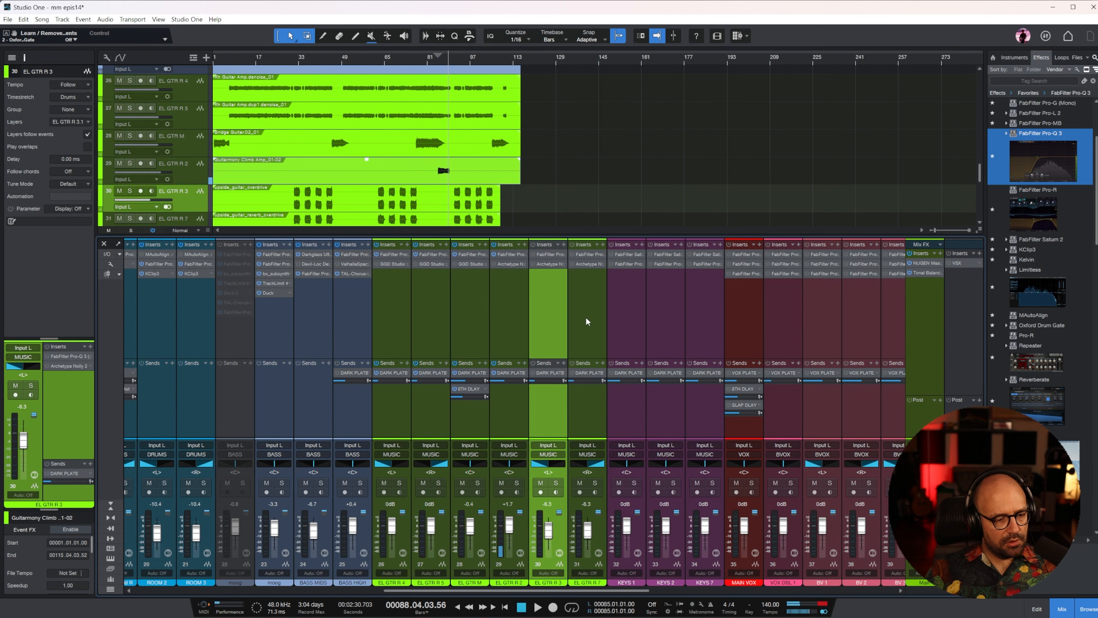
{"action": "left_click", "coordinate": [586, 322], "text": "shift"}
{"action": "left_click", "coordinate": [295, 62]}
{"action": "key", "text": "s"}
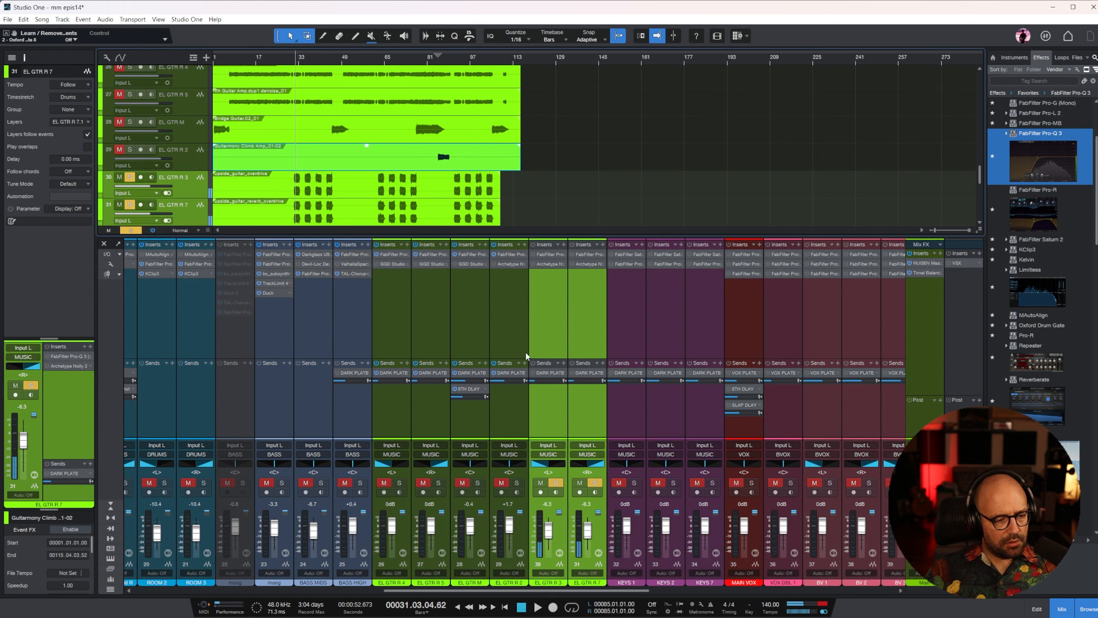
{"action": "left_click_drag", "start_coordinate": [590, 533], "coordinate": [590, 554]}
{"action": "left_click", "coordinate": [535, 323]}
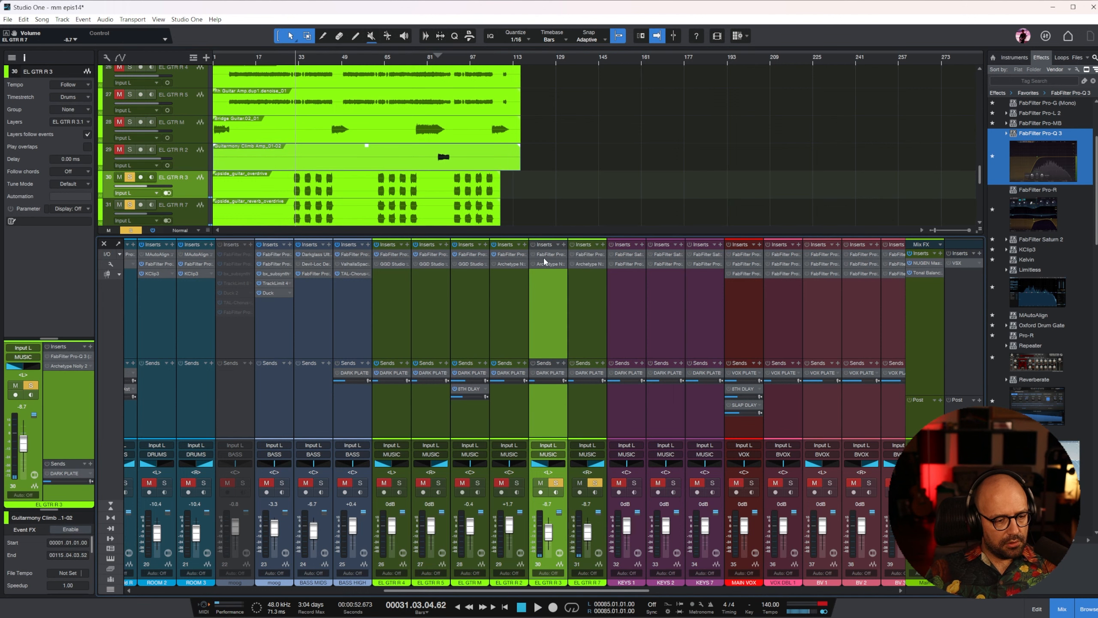
Step: Check EL GTR R 3's Pro-Q 3 curve and zoom in on its upside_guitar_overdrive event
{"action": "left_click", "coordinate": [543, 257]}
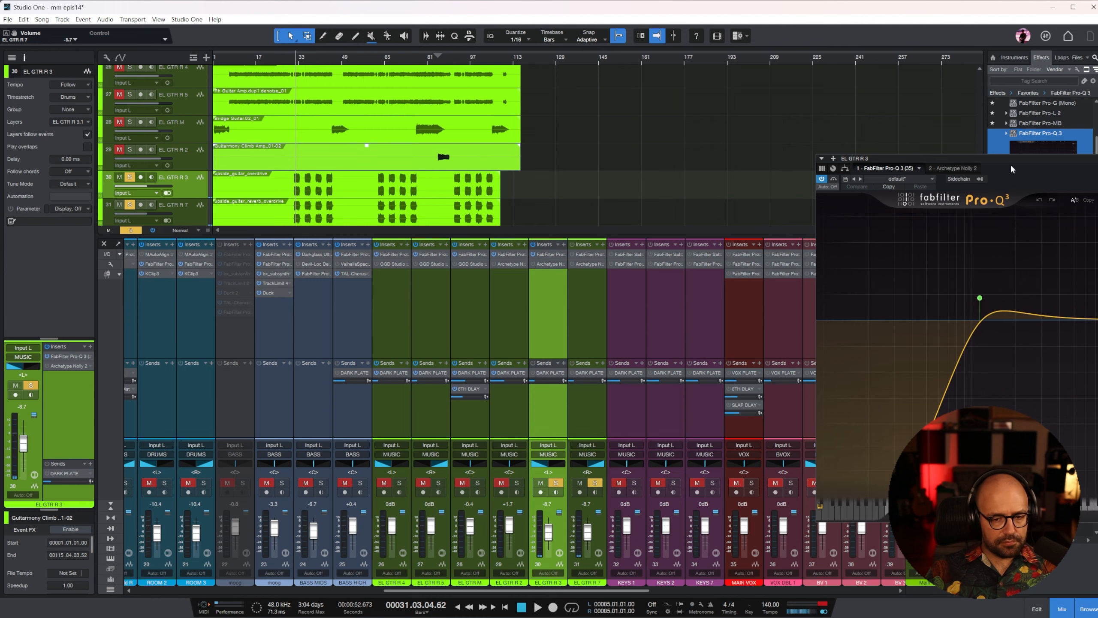
{"action": "left_click_drag", "start_coordinate": [1035, 166], "coordinate": [518, 169]}
{"action": "left_click", "coordinate": [255, 187]}
{"action": "left_click", "coordinate": [836, 167]}
{"action": "key", "text": "e"}
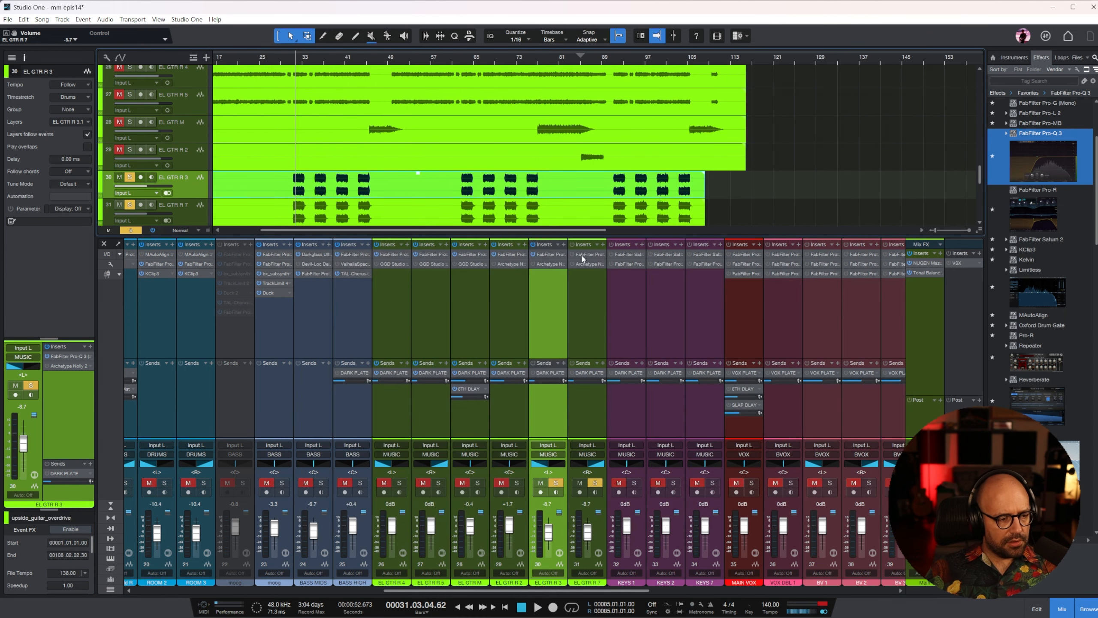
Step: Unsolo EL GTR R 3 and EL GTR R 7, then solo EL GTR R 3 again and play from bar 31
{"action": "left_click", "coordinate": [594, 483]}
{"action": "left_click", "coordinate": [555, 483]}
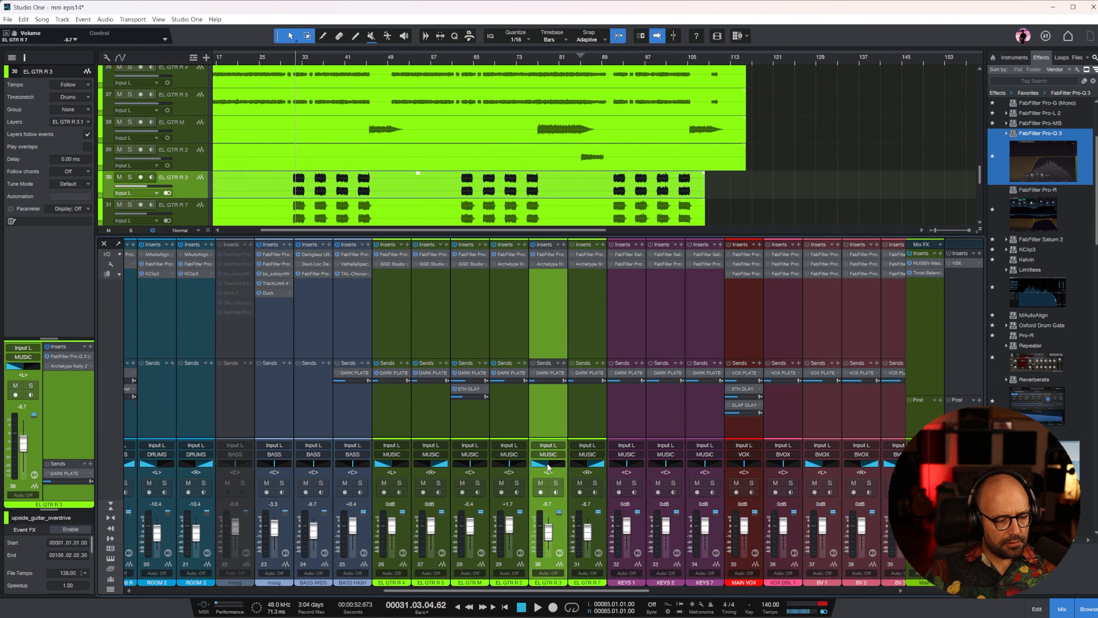
{"action": "left_click", "coordinate": [556, 483]}
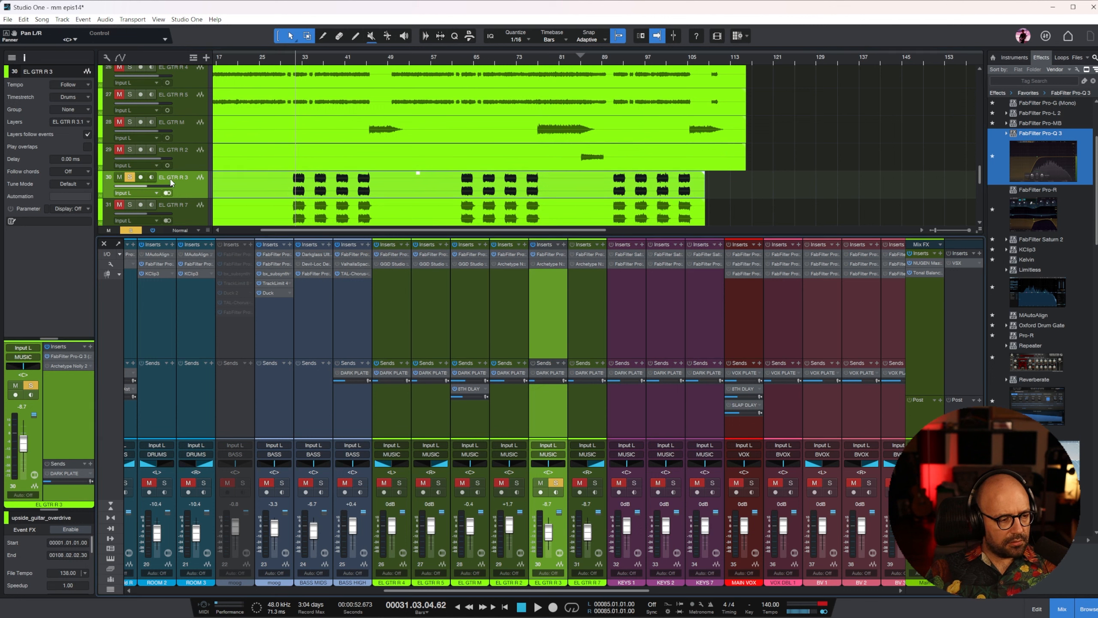
{"action": "key", "text": "space"}
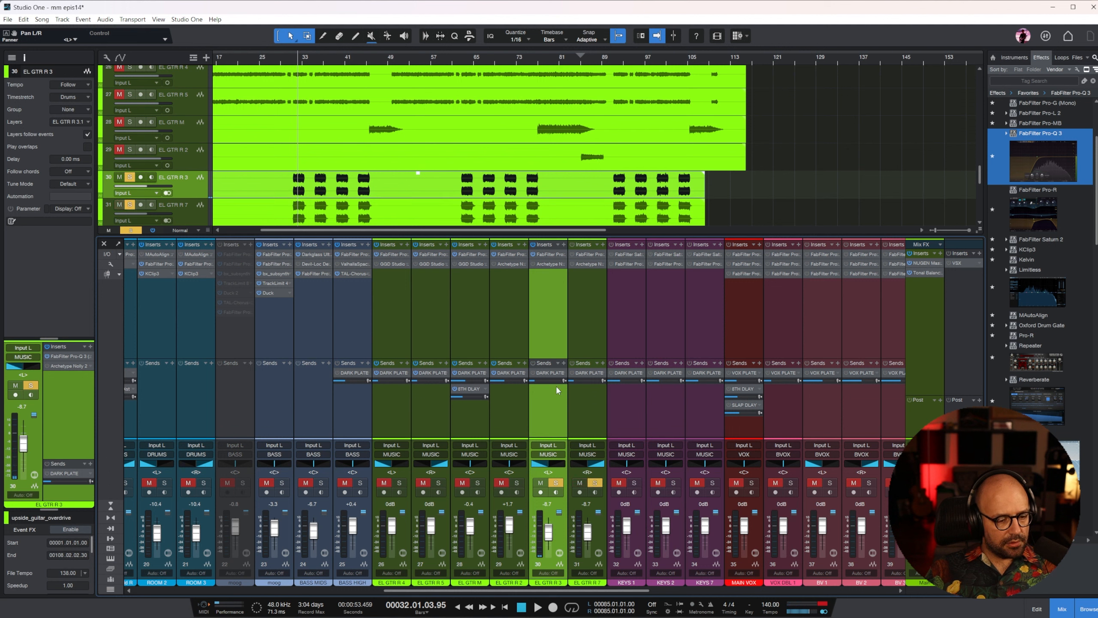
Step: In EL GTR R 3's Pro-Q 3, raise the low cut to about 219 Hz, lower the high cut and copy the EQ to EL GTR R 7
{"action": "left_click", "coordinate": [552, 255]}
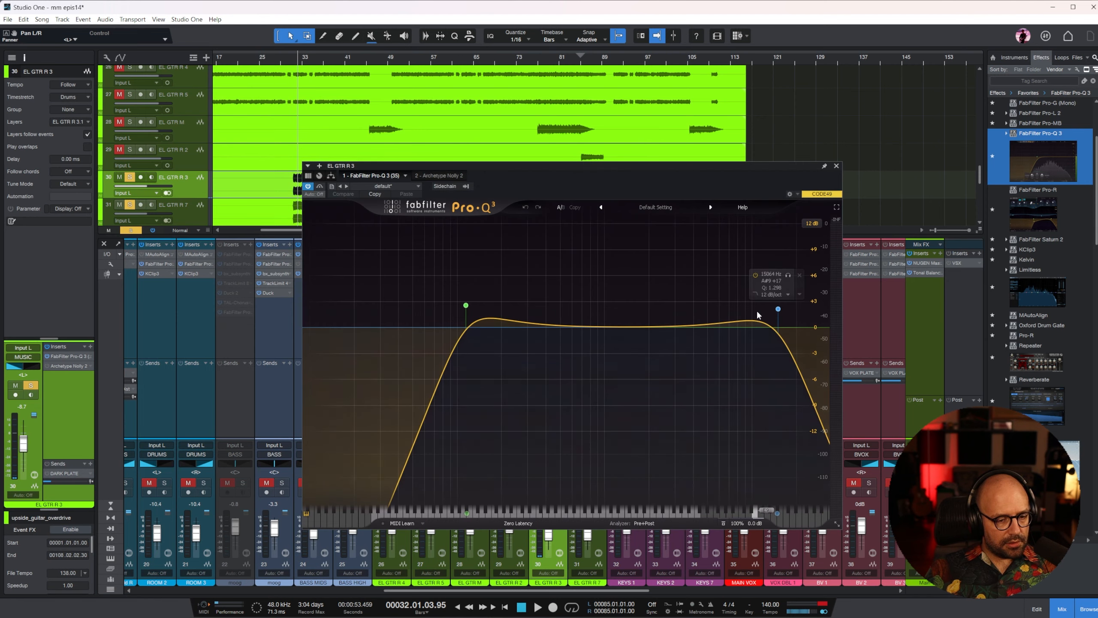
{"action": "left_click_drag", "start_coordinate": [466, 306], "coordinate": [507, 307]}
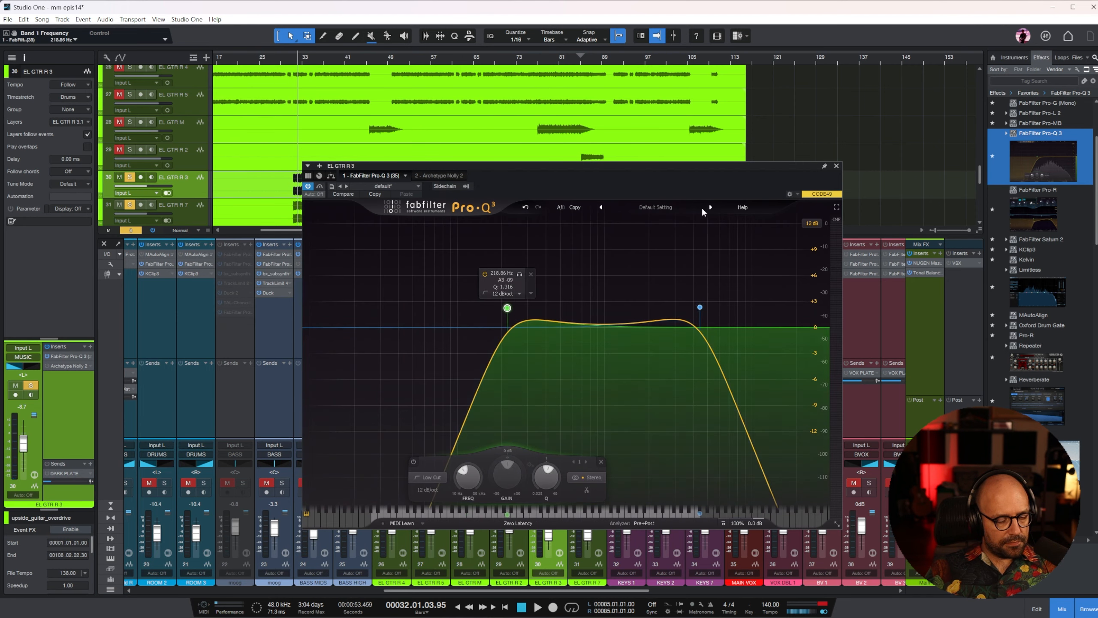
{"action": "left_click", "coordinate": [836, 165]}
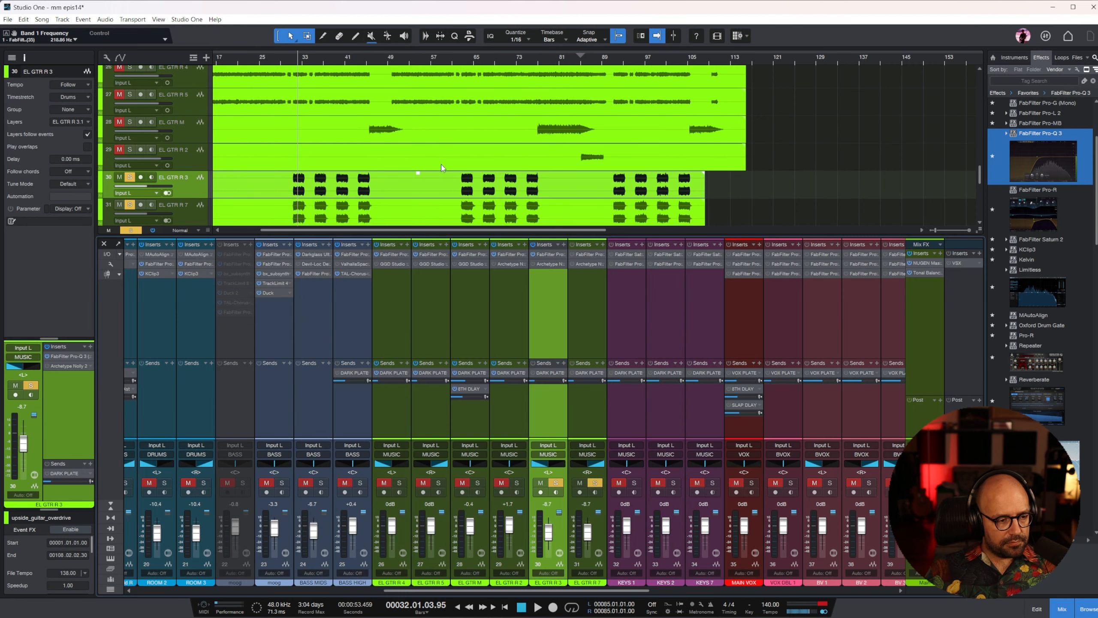
{"action": "left_click", "coordinate": [552, 258]}
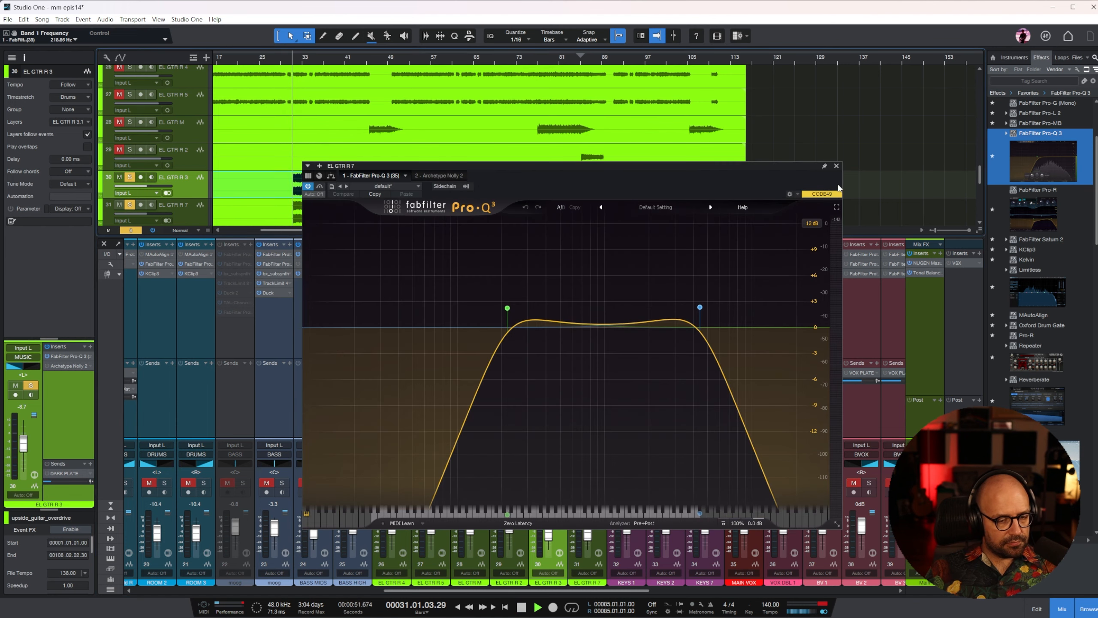
{"action": "left_click", "coordinate": [836, 166]}
Step: Set EL GTR R 3's fader to -9.9 dB and EL GTR R 7's to -10.7 dB, and dip EL GTR R 3 about 749 Hz by 5.31 dB
{"action": "left_click_drag", "start_coordinate": [552, 536], "coordinate": [553, 564]}
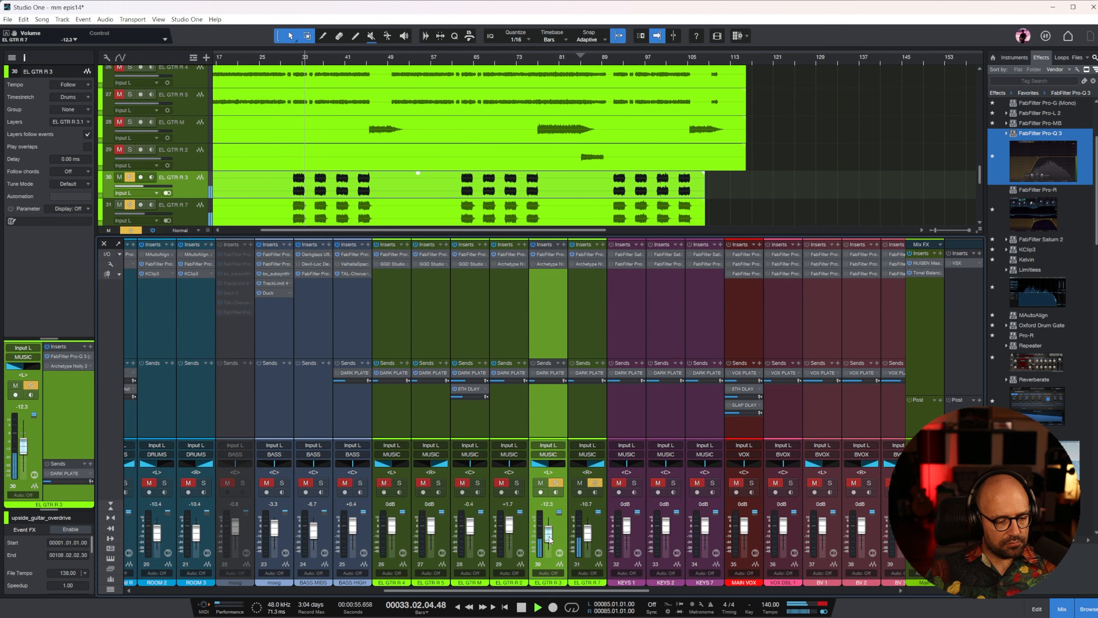
{"action": "key", "text": "e"}
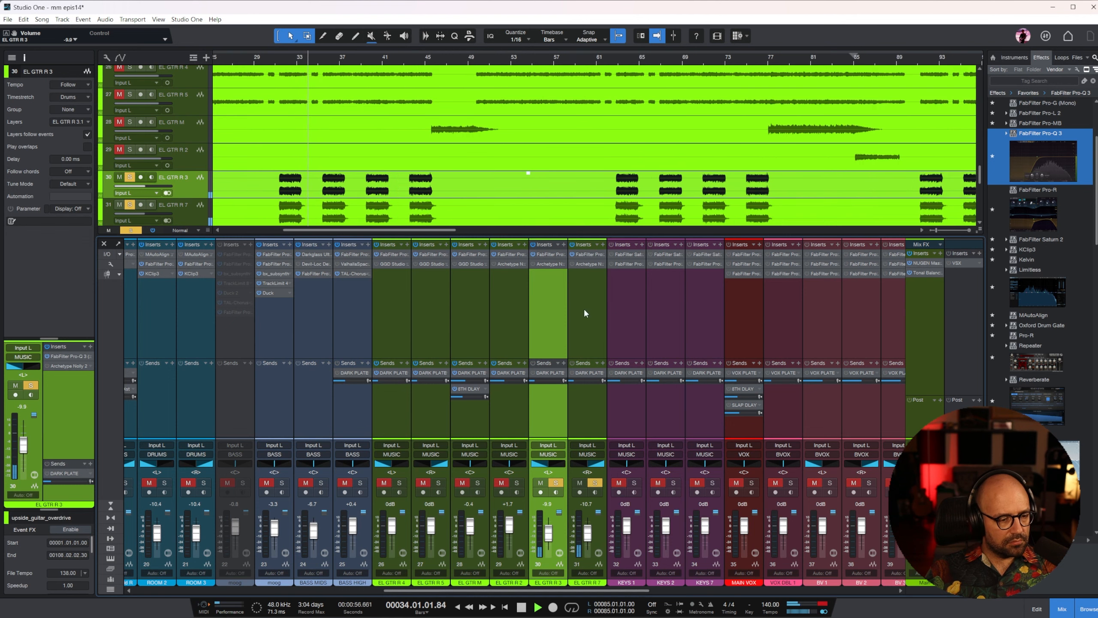
{"action": "left_click", "coordinate": [550, 255]}
{"action": "left_click_drag", "start_coordinate": [658, 328], "coordinate": [586, 373]}
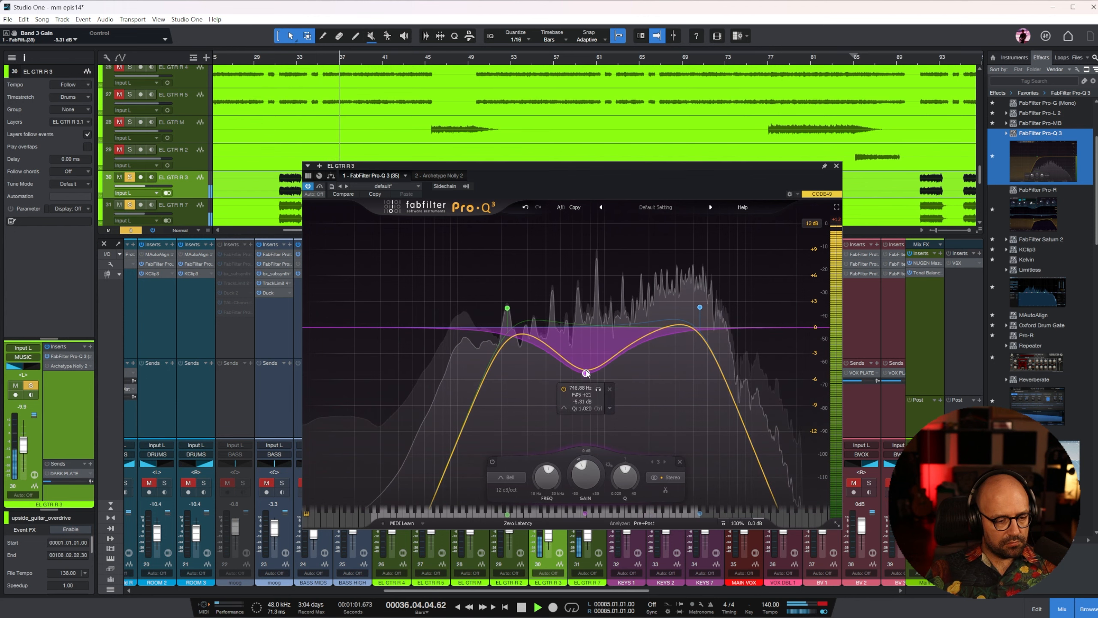
{"action": "key", "text": "Escape"}
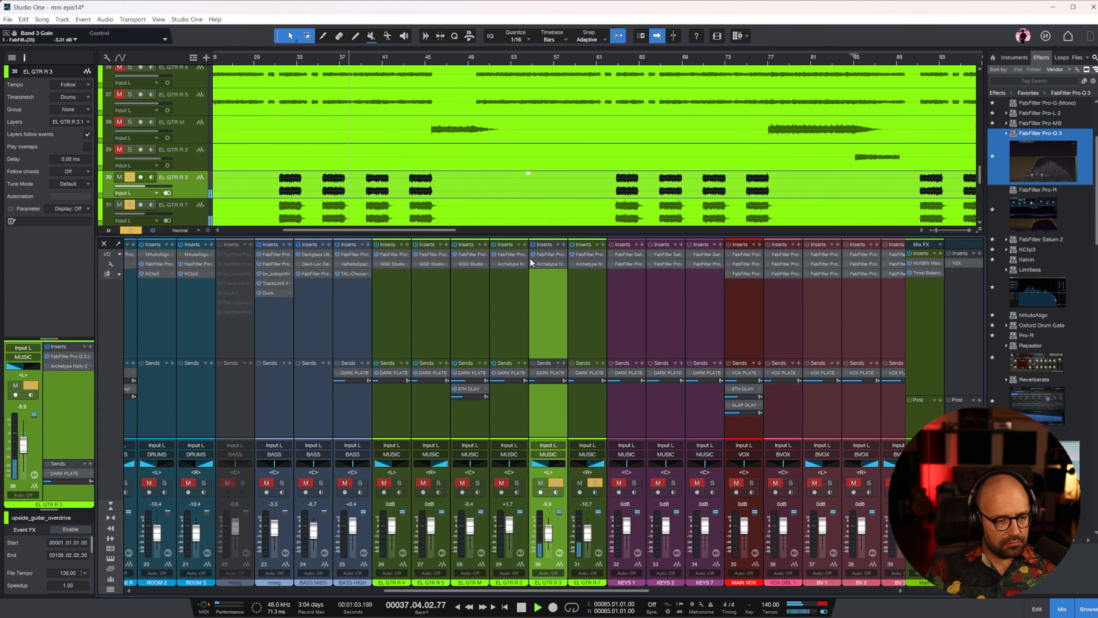
Step: In EL GTR R 7's Pro-Q 3, add a mid dip of about 5 dB and narrow it to a Q of 2.43
{"action": "left_click", "coordinate": [586, 275]}
{"action": "left_click", "coordinate": [584, 255]}
{"action": "left_click_drag", "start_coordinate": [592, 328], "coordinate": [593, 373]}
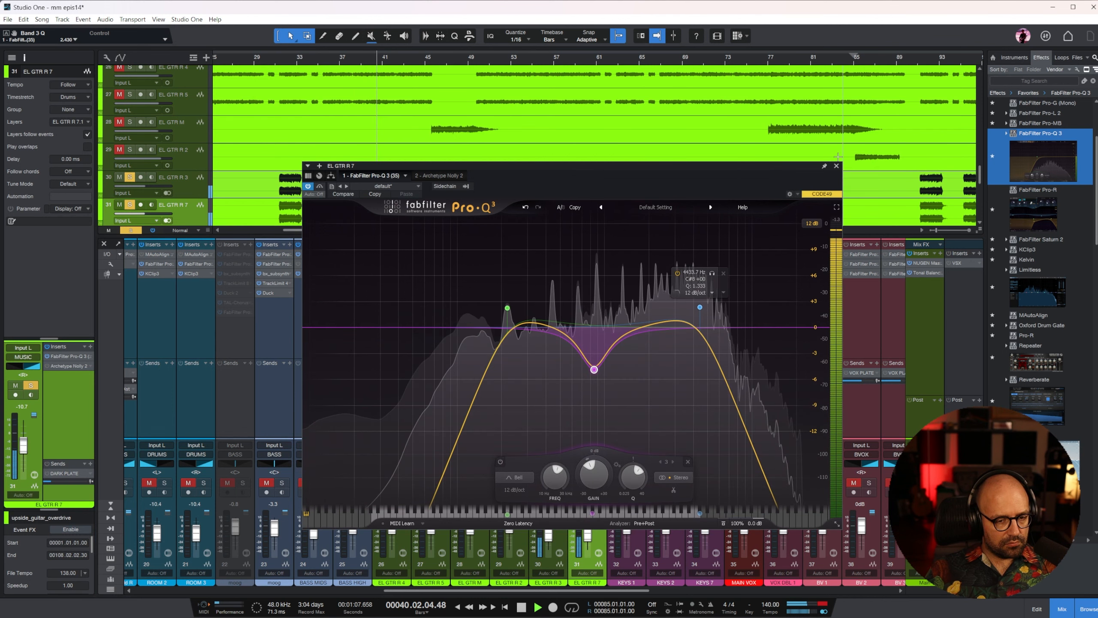
{"action": "key", "text": "Escape"}
Step: Solo all the electric guitar channels from EL GTR R 4 through EL GTR R 7
{"action": "left_click", "coordinate": [394, 411], "text": "shift"}
{"action": "key", "text": "s"}
{"action": "key", "text": "w"}
Step: Clear the guitar solos, solo KEYS 1 and play its part from around bar 32
{"action": "left_click_drag", "start_coordinate": [628, 586], "coordinate": [661, 588]}
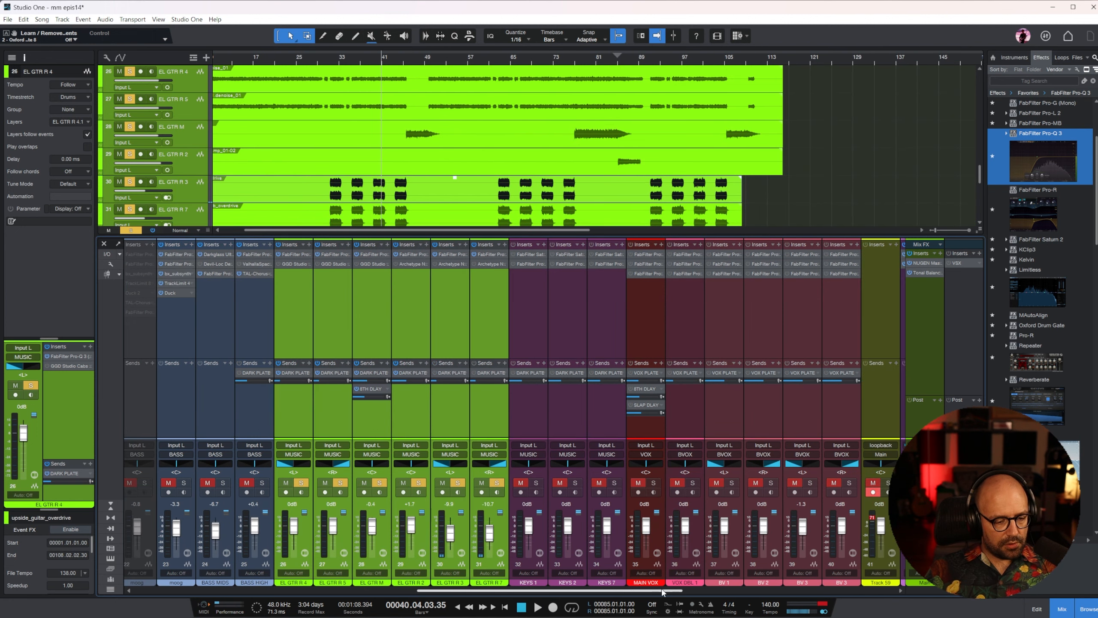
{"action": "left_click", "coordinate": [524, 315]}
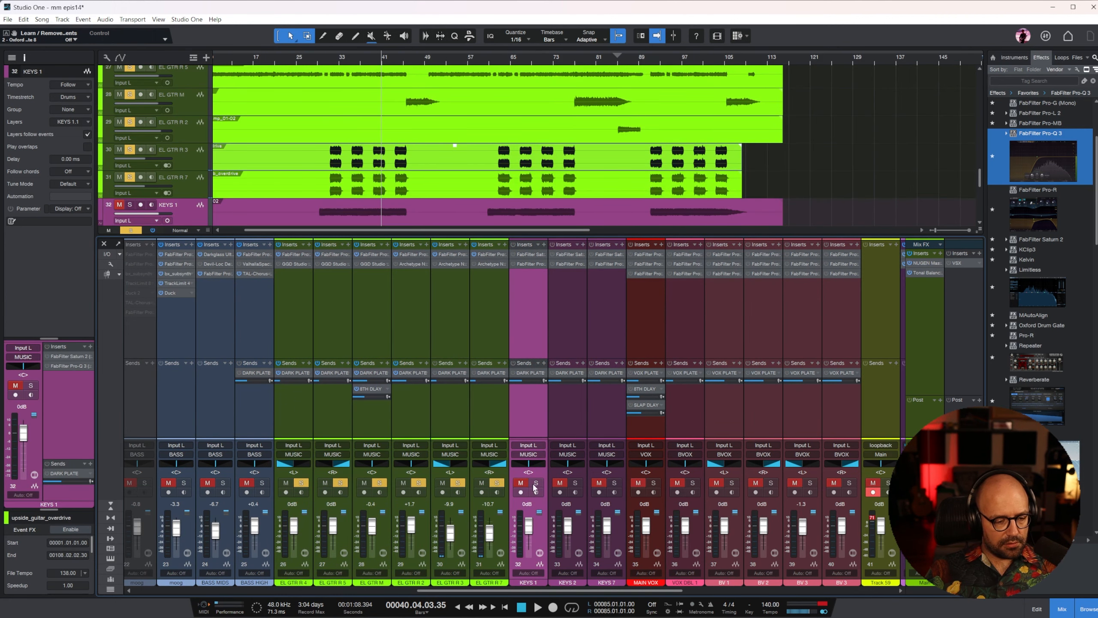
{"action": "left_click", "coordinate": [130, 230]}
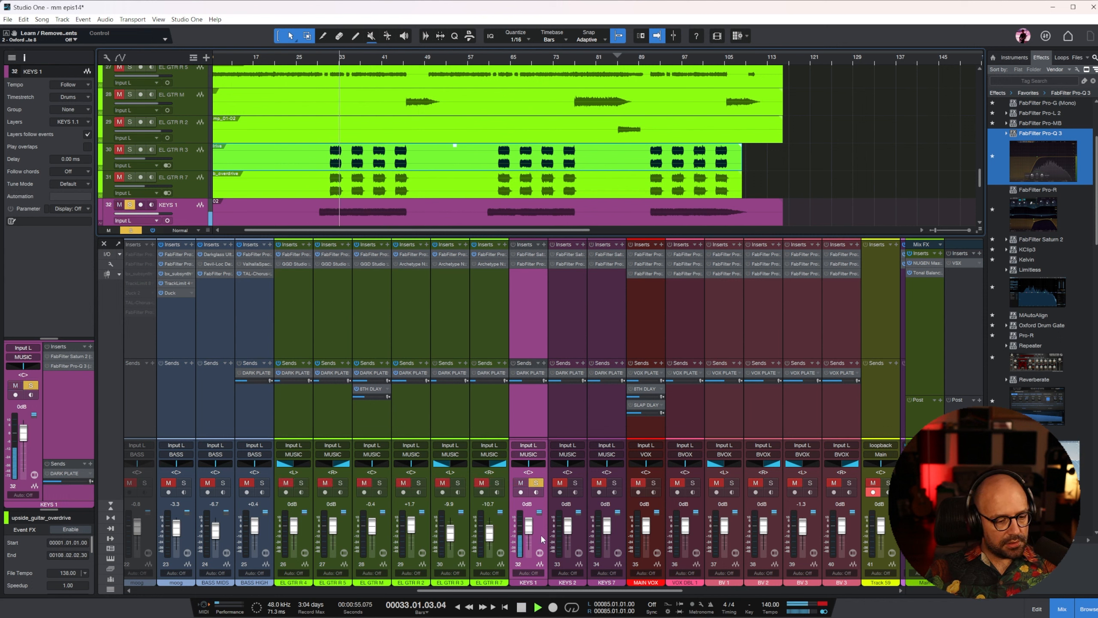
{"action": "scroll", "coordinate": [454, 184], "scroll_direction": "down", "scroll_amount": 3}
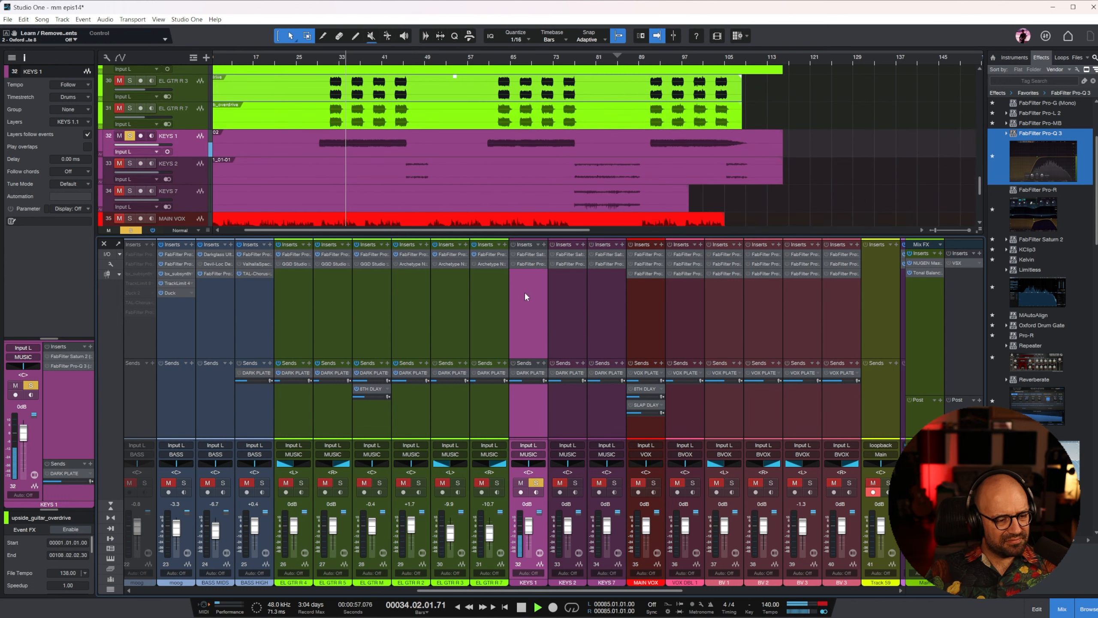
Step: In KEYS 1's Pro-Q 3, deepen the low-mid dip at a higher frequency and raise the low cut to about 286 Hz
{"action": "left_click", "coordinate": [529, 264]}
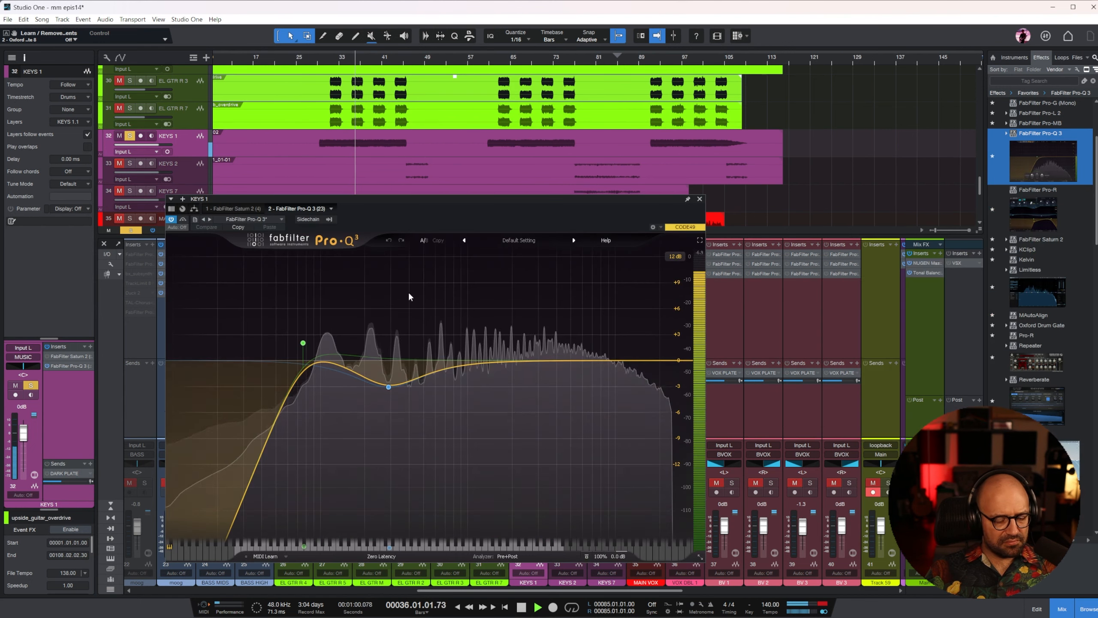
{"action": "left_click_drag", "start_coordinate": [389, 386], "coordinate": [429, 408]}
{"action": "left_click_drag", "start_coordinate": [303, 346], "coordinate": [388, 323]}
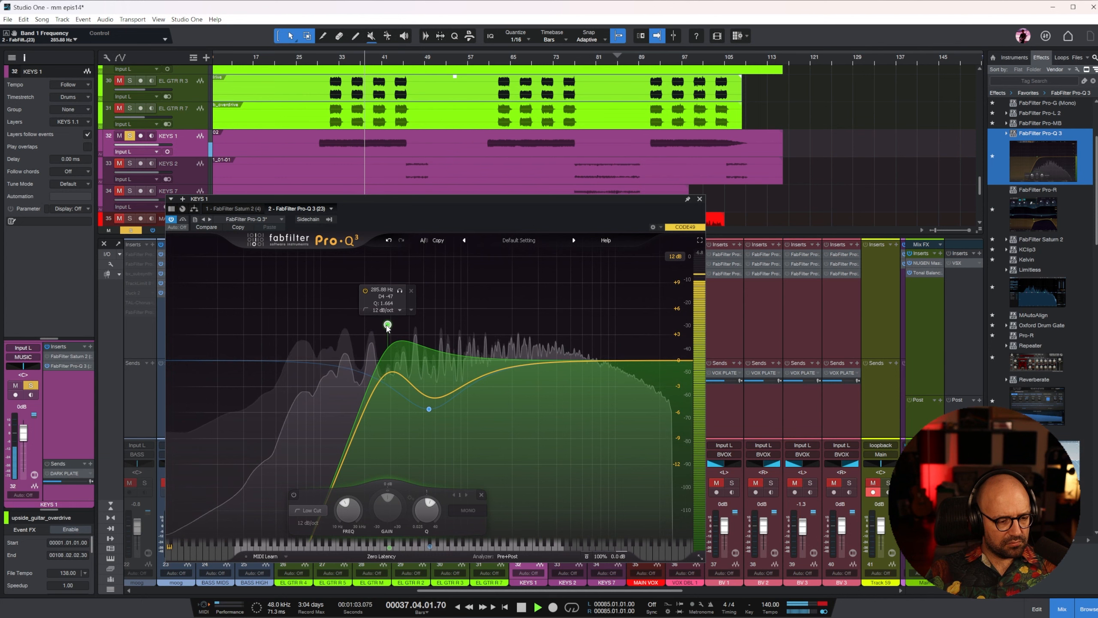
Step: Roll off KEYS 1's highs with a shelf and a high cut, and boost about 2.89 kHz by 1.49 dB
{"action": "left_click_drag", "start_coordinate": [692, 362], "coordinate": [619, 418]}
{"action": "left_click_drag", "start_coordinate": [690, 441], "coordinate": [598, 347]}
{"action": "double_click", "coordinate": [535, 347]}
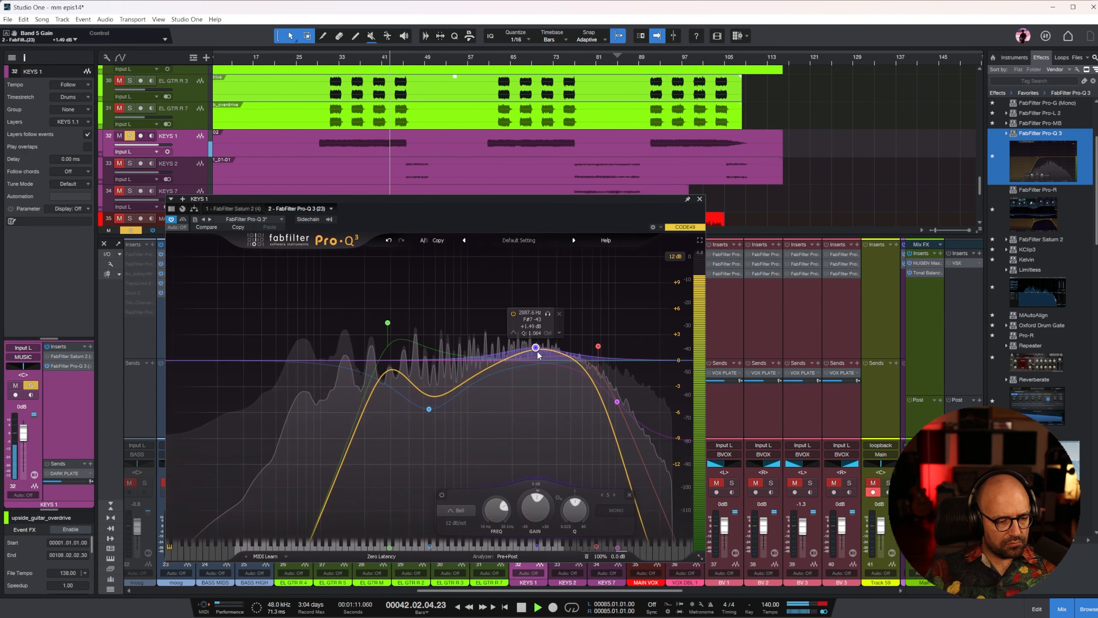
{"action": "left_click", "coordinate": [699, 200]}
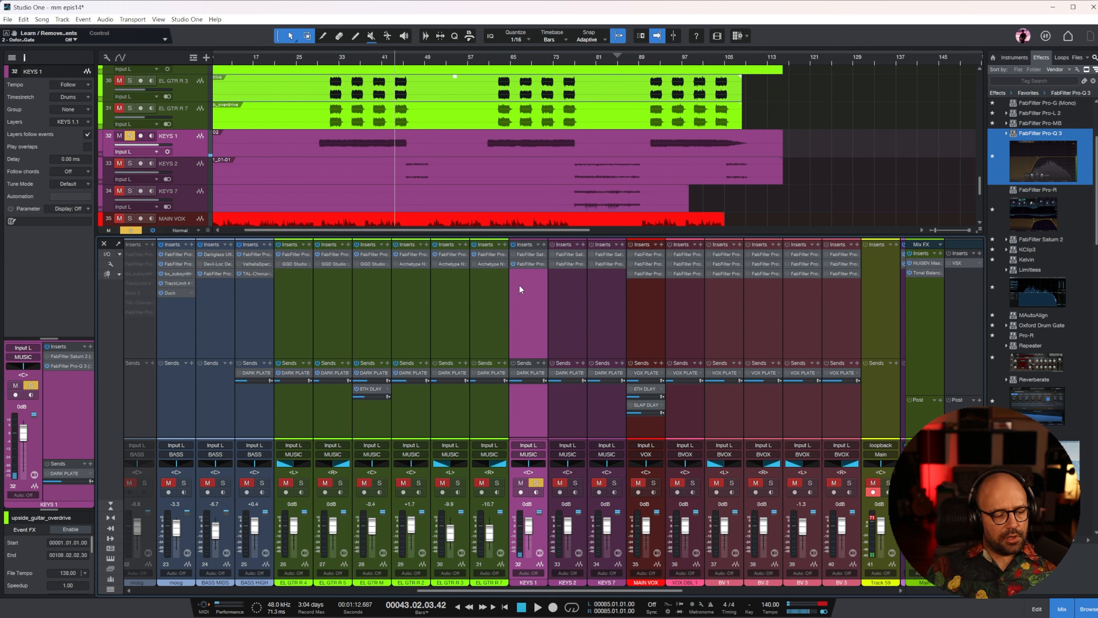
Step: Copy TAL-Chorus-LX from BASS HIGH to KEYS 1, replay the part, and set the fader to -8.9 dB and DARK PLATE send to -22.5 dB
{"action": "left_click_drag", "start_coordinate": [256, 277], "coordinate": [530, 273]}
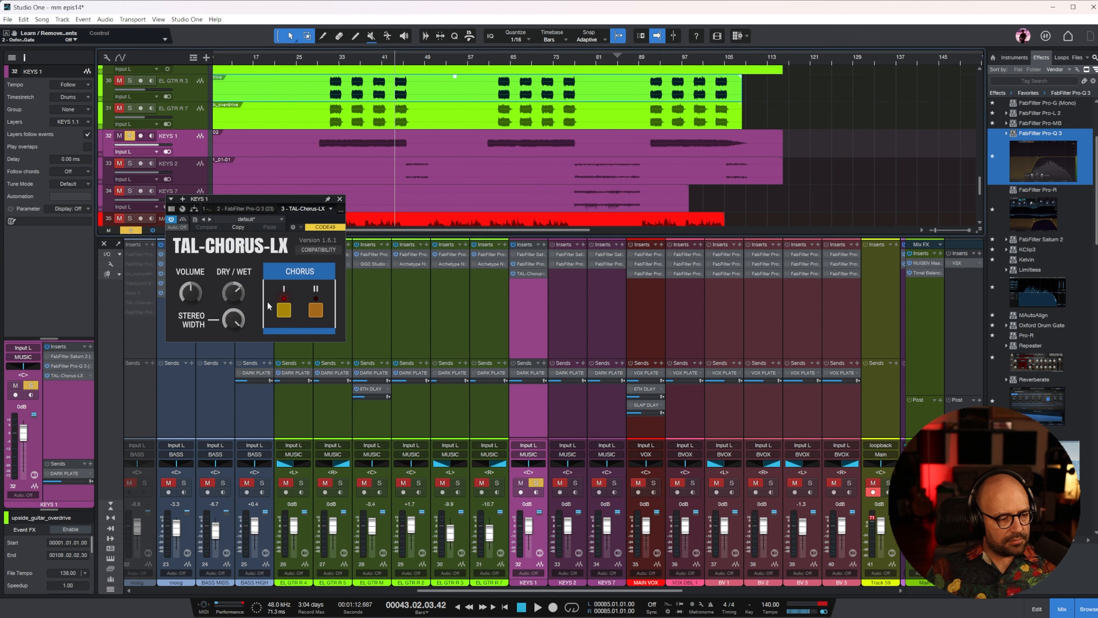
{"action": "key", "text": "space"}
{"action": "left_click", "coordinate": [323, 58]}
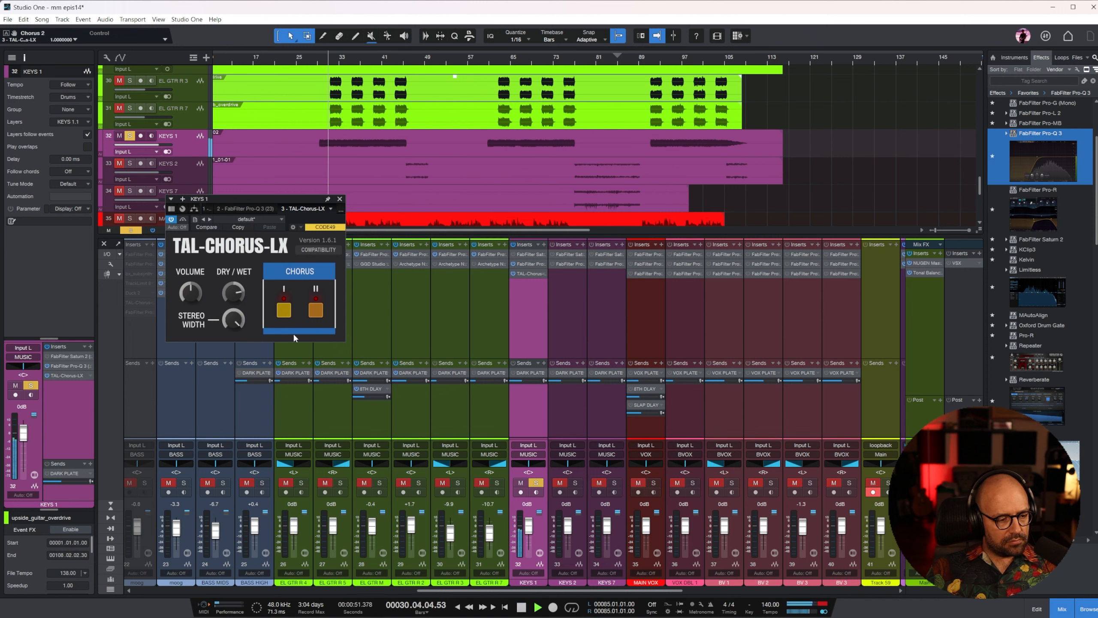
{"action": "left_click_drag", "start_coordinate": [528, 525], "coordinate": [526, 532]}
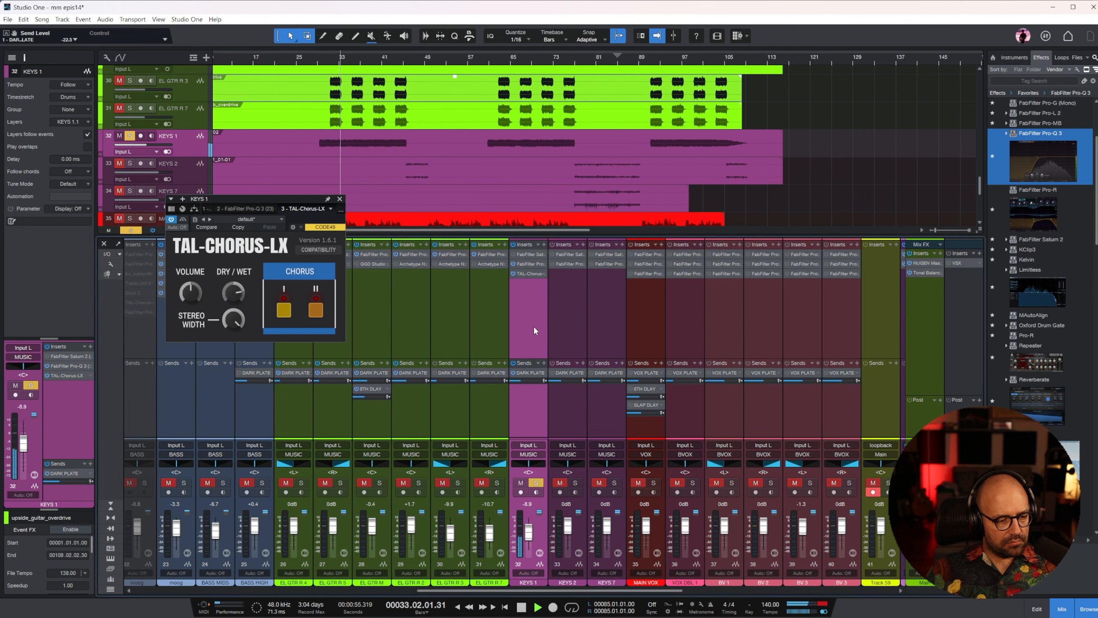
Step: Move KEYS 1's Pro-Q 3 after TAL-Chorus-LX and raise its low cut to about 436 Hz
{"action": "left_click_drag", "start_coordinate": [529, 264], "coordinate": [529, 283]}
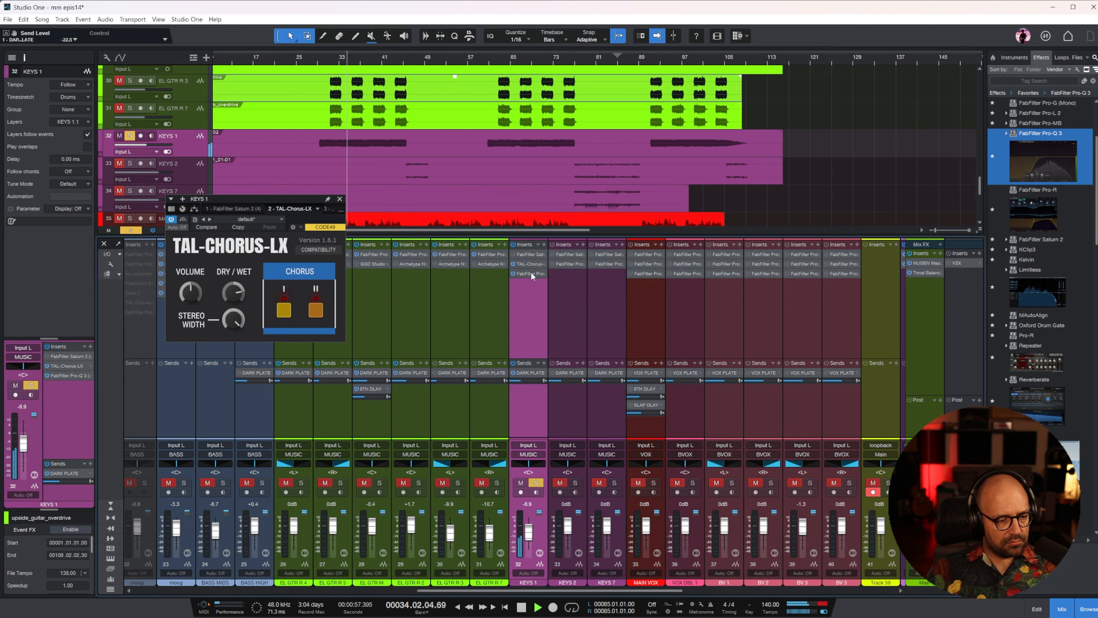
{"action": "double_click", "coordinate": [531, 273]}
{"action": "left_click_drag", "start_coordinate": [389, 322], "coordinate": [414, 319]}
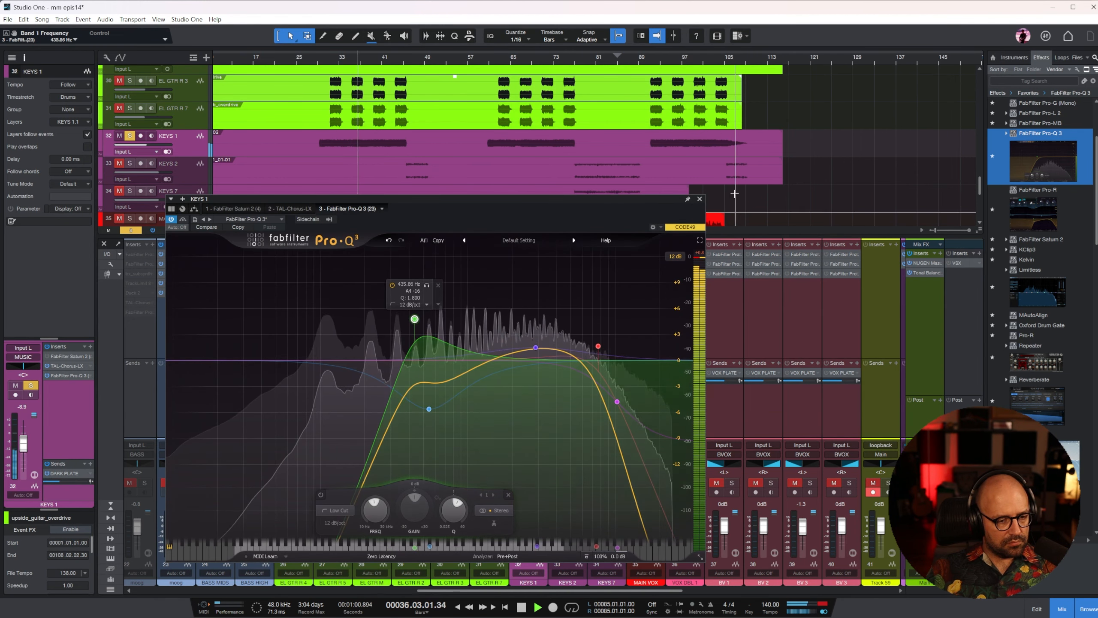
{"action": "left_click", "coordinate": [700, 199]}
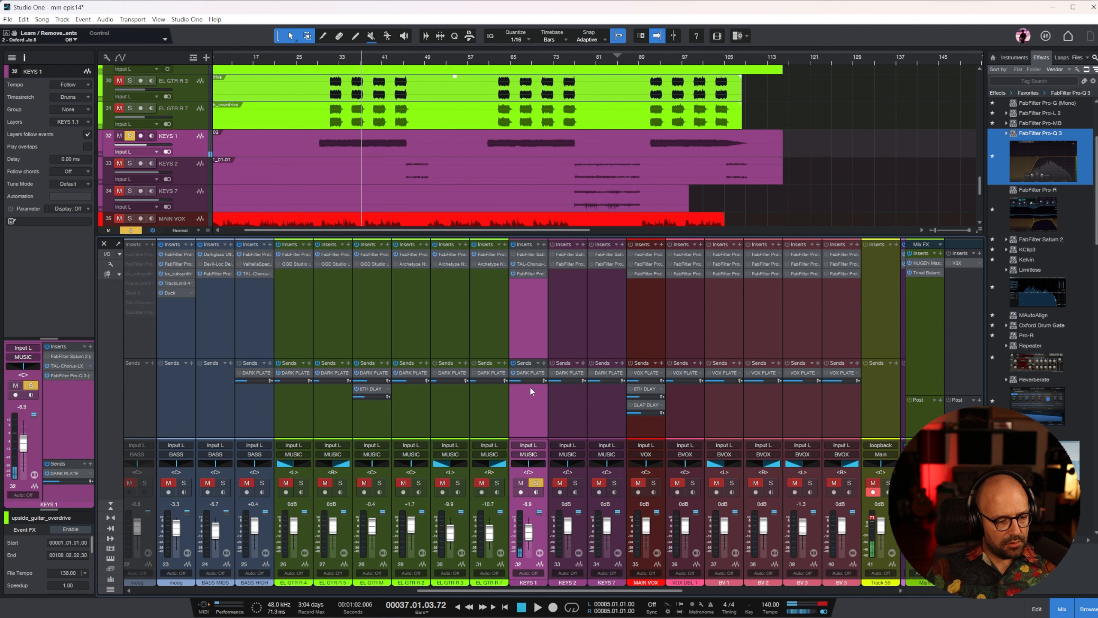
Step: Copy the 8TH DLAY send from EL GTR M to KEYS 1 and play the part from bar 32
{"action": "left_click_drag", "start_coordinate": [368, 388], "coordinate": [528, 393]}
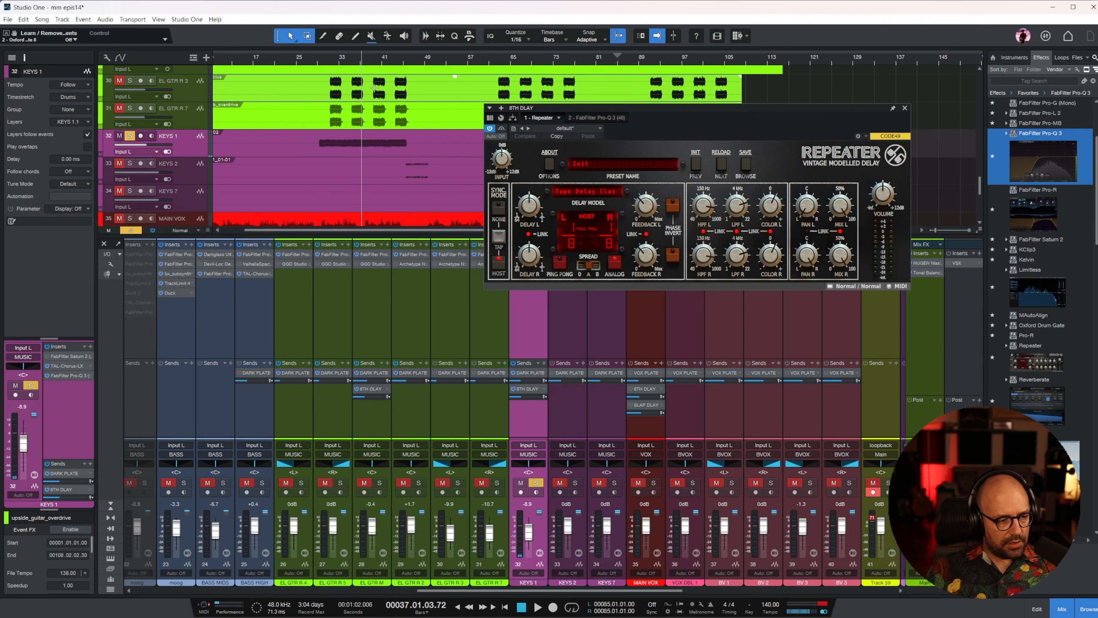
{"action": "left_click", "coordinate": [333, 59]}
{"action": "key", "text": "space"}
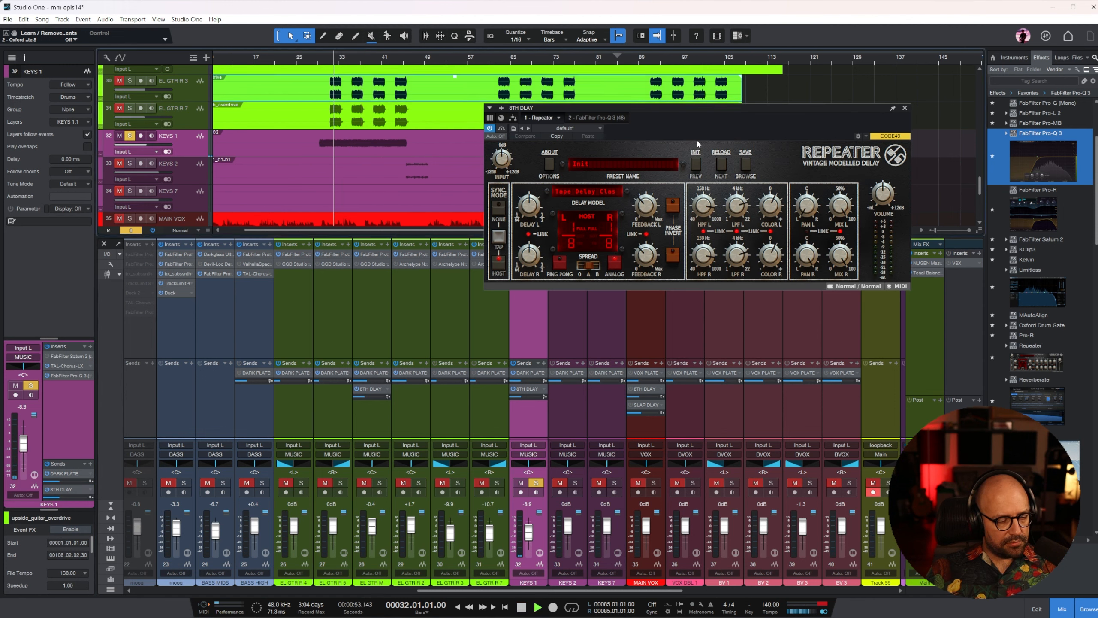
Step: Set KEYS 1's 8TH DLAY send to -6.6 dB during playback and unsolo the channel
{"action": "left_click", "coordinate": [904, 108]}
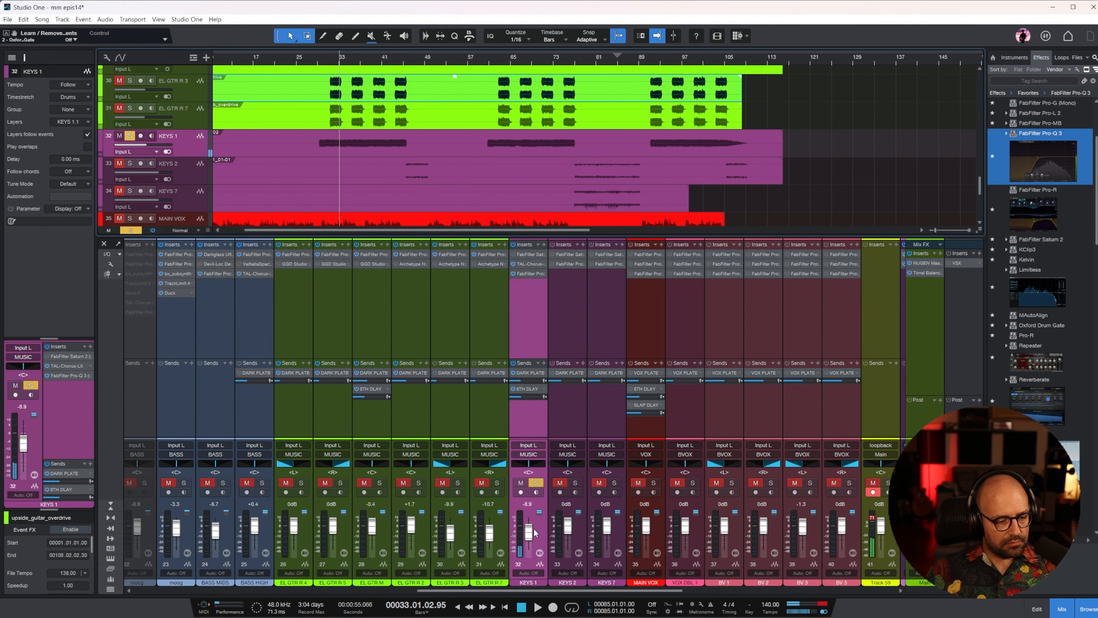
{"action": "key", "text": "space"}
{"action": "key", "text": "space"}
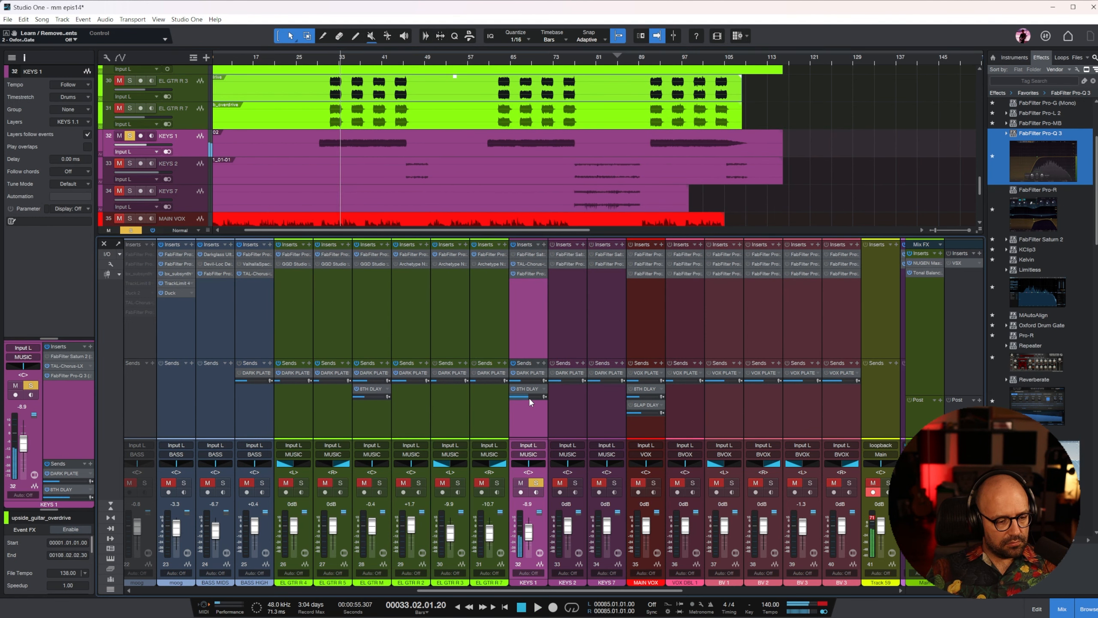
{"action": "left_click_drag", "start_coordinate": [528, 396], "coordinate": [526, 397]}
{"action": "left_click", "coordinate": [536, 482]}
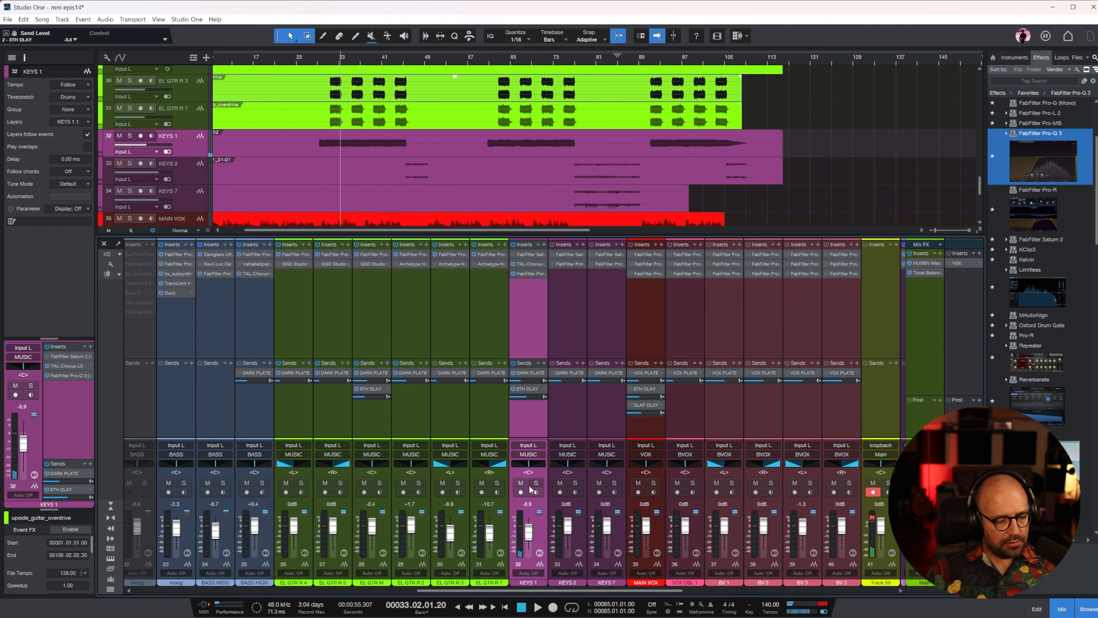
Step: Solo KEYS 2 and play its part from about bar 46
{"action": "left_click", "coordinate": [571, 319]}
{"action": "left_click", "coordinate": [575, 482]}
{"action": "left_click", "coordinate": [410, 63]}
{"action": "key", "text": "s"}
{"action": "key", "text": "s"}
{"action": "key", "text": "space"}
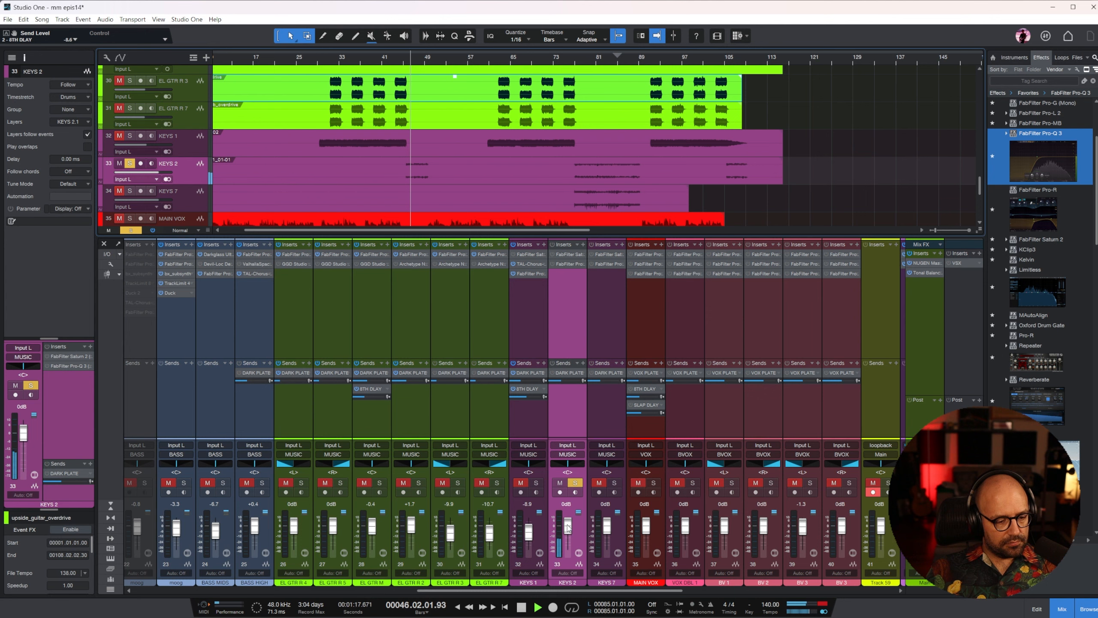
Step: In KEYS 2's Pro-Q 3, shift the low cut and dip upward, with the cut at about 546 Hz, and add a high cut near 6.62 kHz
{"action": "left_click", "coordinate": [565, 263]}
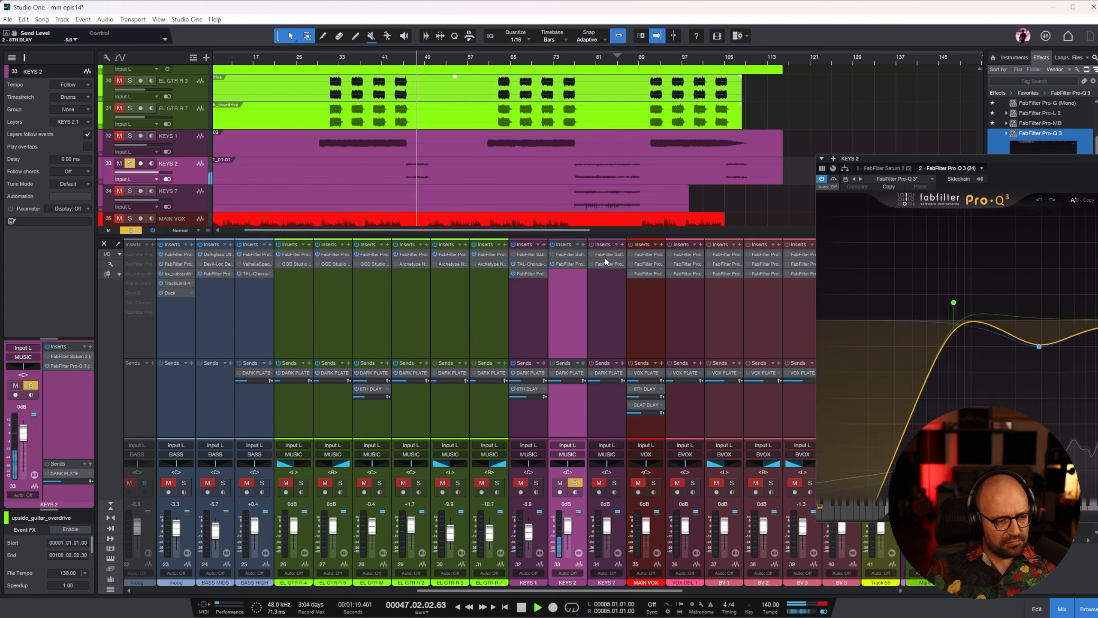
{"action": "left_click_drag", "start_coordinate": [985, 161], "coordinate": [561, 167]}
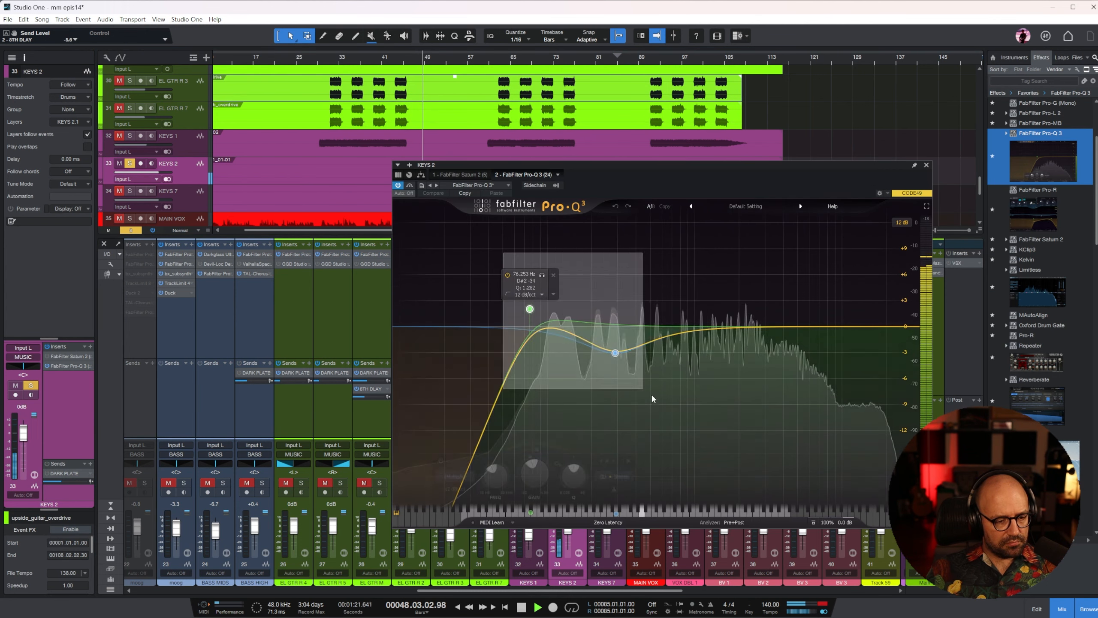
{"action": "left_click_drag", "start_coordinate": [530, 311], "coordinate": [658, 314]}
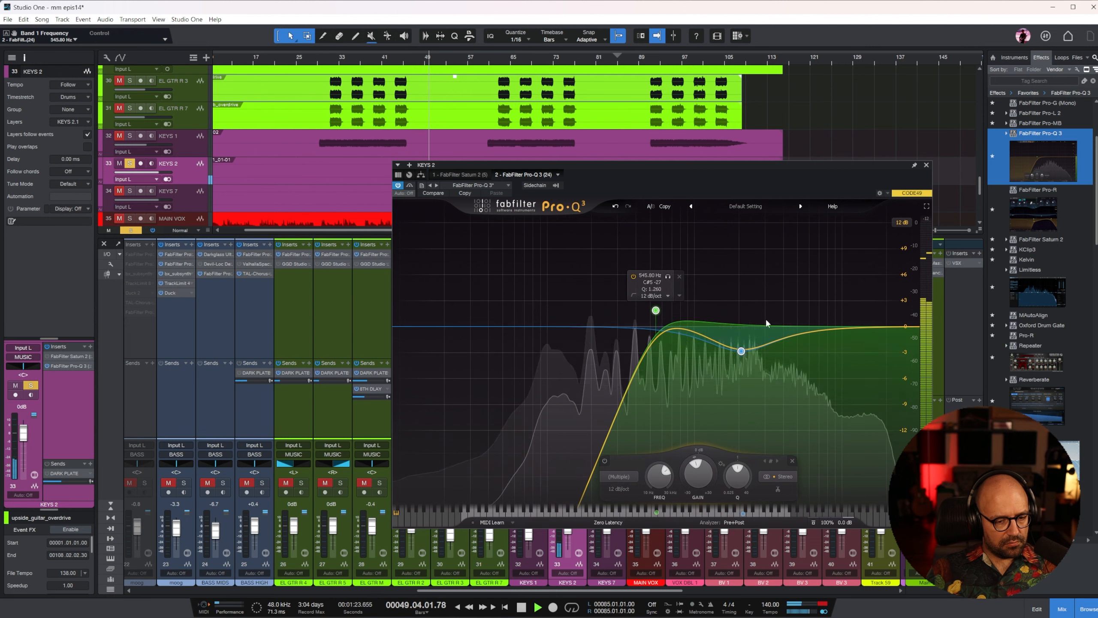
{"action": "left_click_drag", "start_coordinate": [912, 327], "coordinate": [815, 293]}
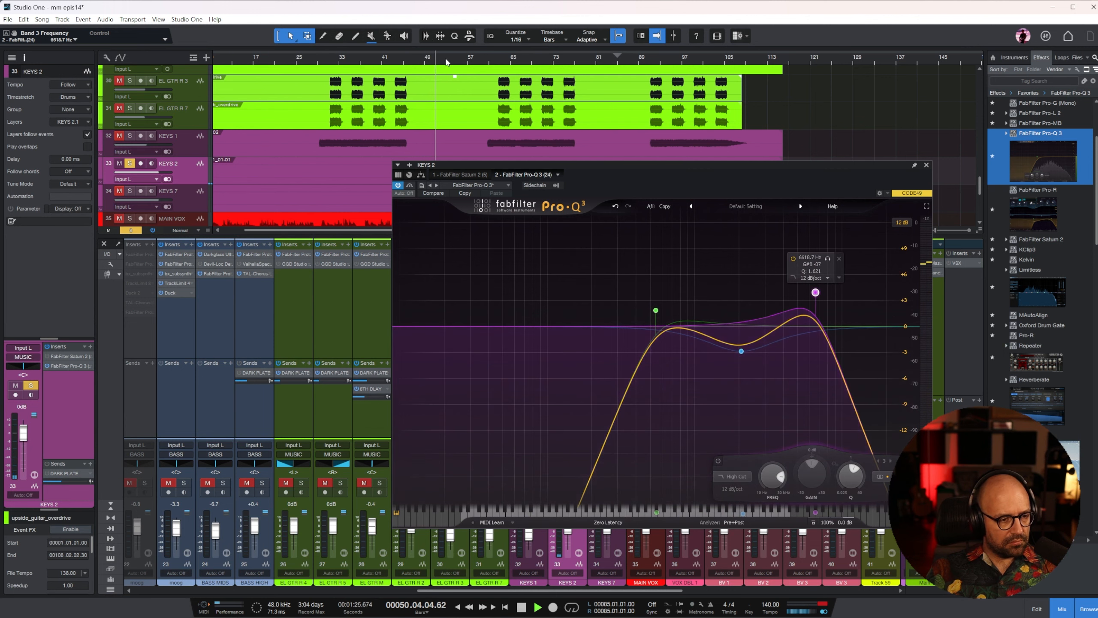
{"action": "left_click", "coordinate": [926, 165]}
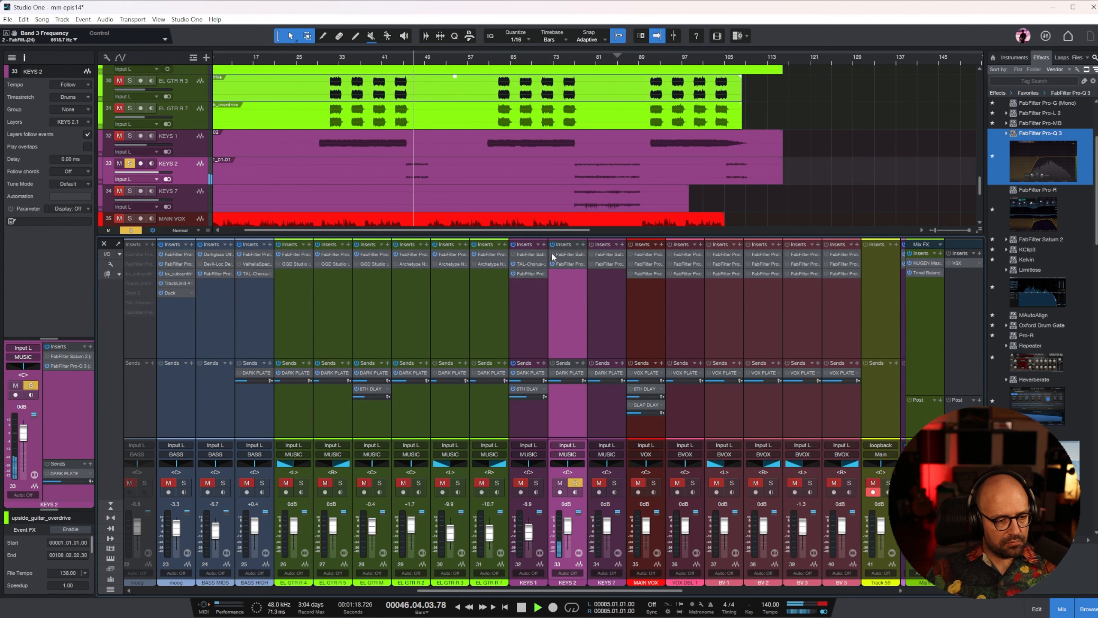
Step: In KEYS 2's Saturn 2, lower the band crossover and set the upper band's Gentle Saturation drive to about 53%
{"action": "left_click", "coordinate": [565, 254]}
{"action": "left_click_drag", "start_coordinate": [1030, 159], "coordinate": [551, 169]}
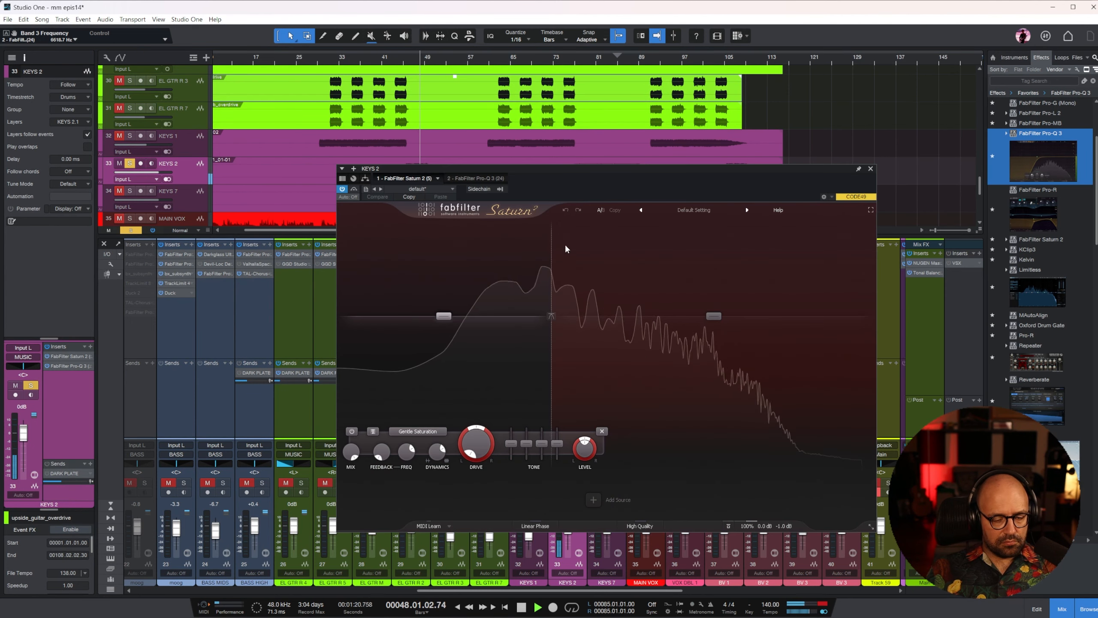
{"action": "left_click_drag", "start_coordinate": [549, 362], "coordinate": [531, 363]}
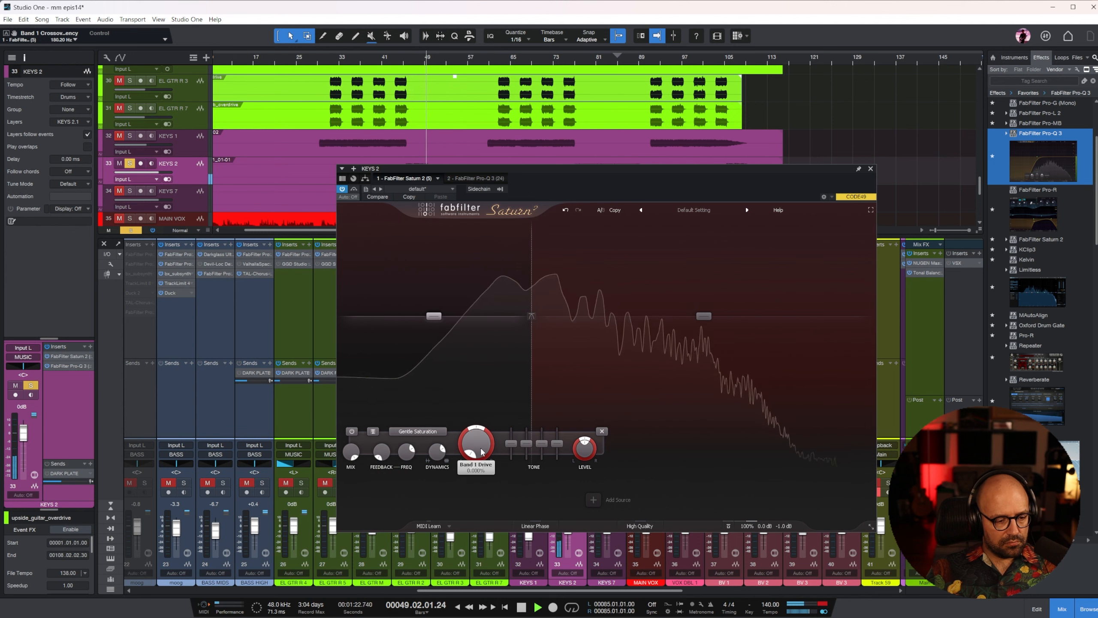
{"action": "left_click", "coordinate": [618, 394]}
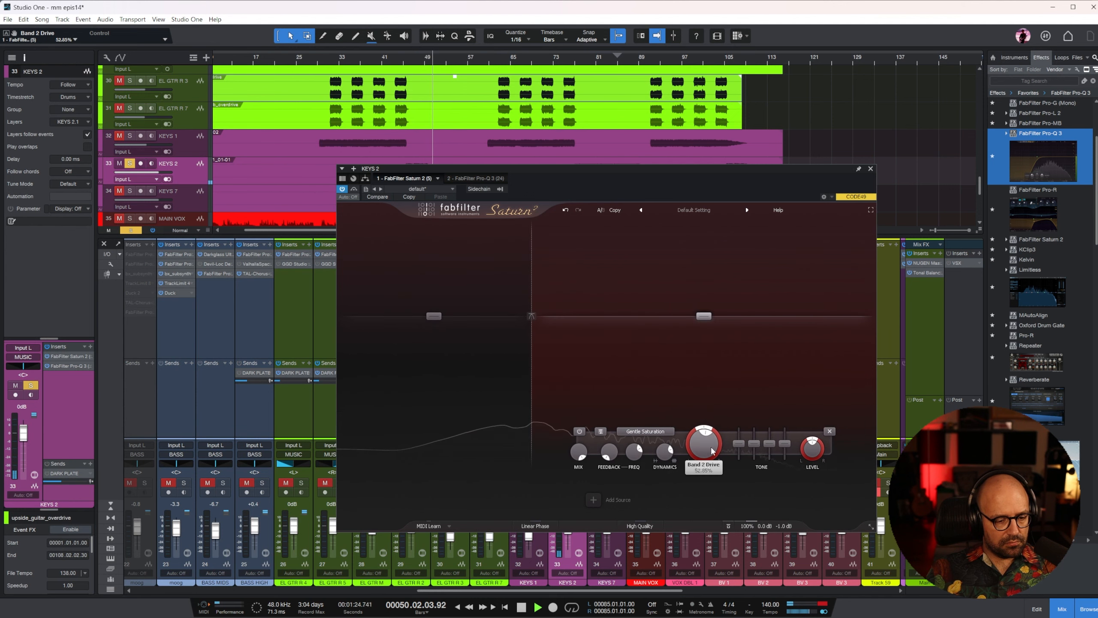
{"action": "left_click", "coordinate": [871, 169]}
Step: Replay the KEYS 2 part from about bar 46 and set its fader to -2.5 dB
{"action": "key", "text": "w"}
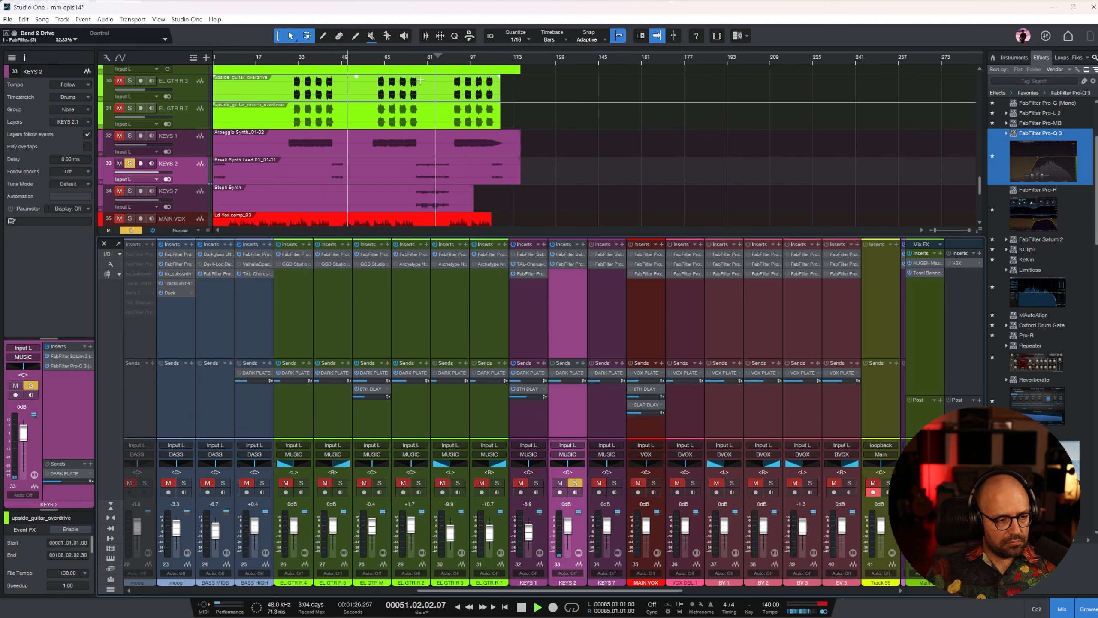
{"action": "left_click", "coordinate": [368, 162]}
{"action": "key", "text": "space"}
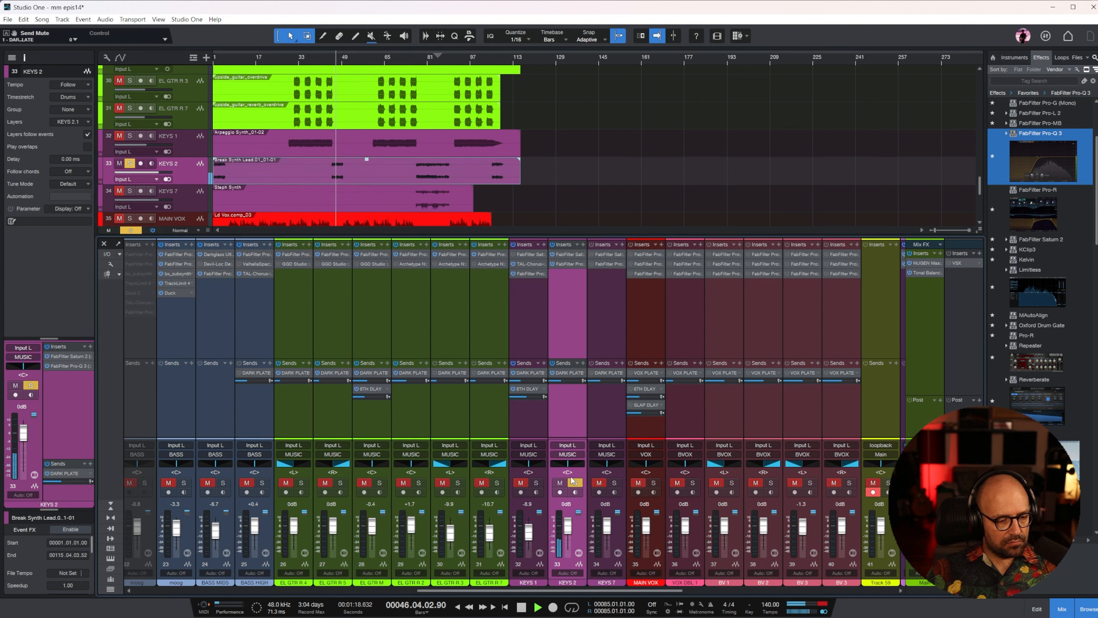
{"action": "scroll", "coordinate": [569, 528], "scroll_direction": "down", "scroll_amount": 3}
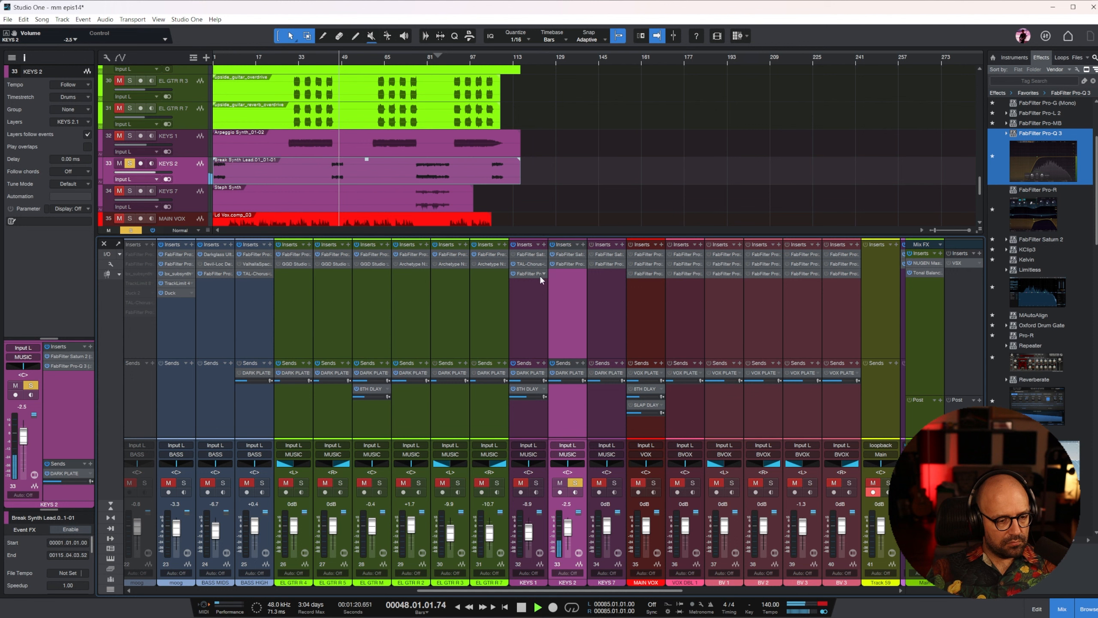
Step: Copy TAL-Chorus-LX from KEYS 1 to KEYS 2 and set its dry/wet mix to 0.44
{"action": "left_click_drag", "start_coordinate": [529, 263], "coordinate": [562, 273]}
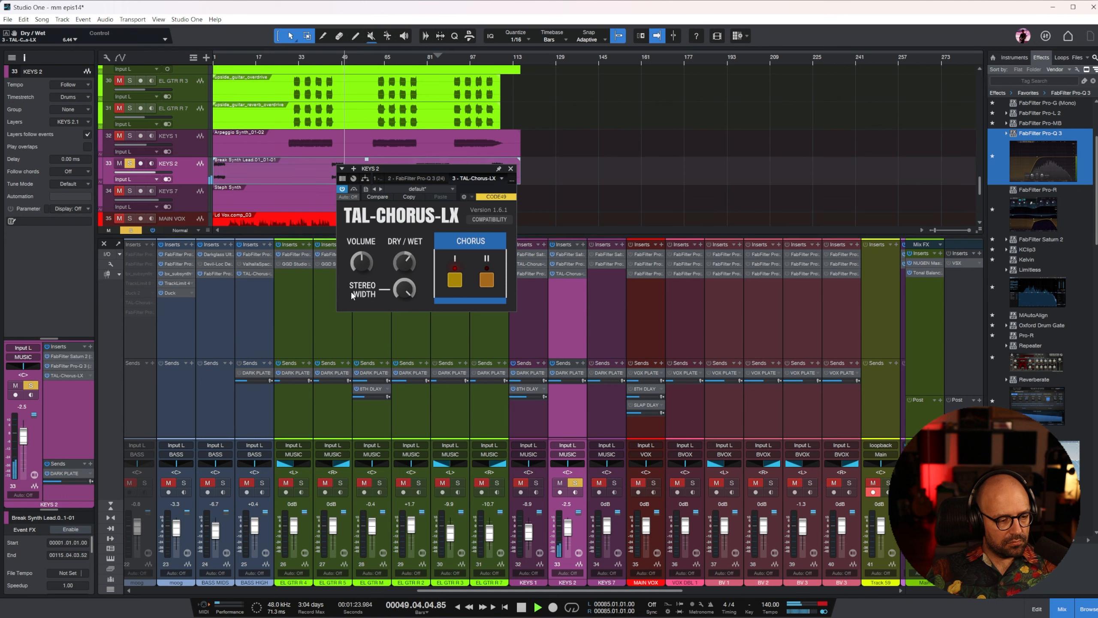
{"action": "left_click", "coordinate": [510, 169]}
{"action": "key", "text": "space"}
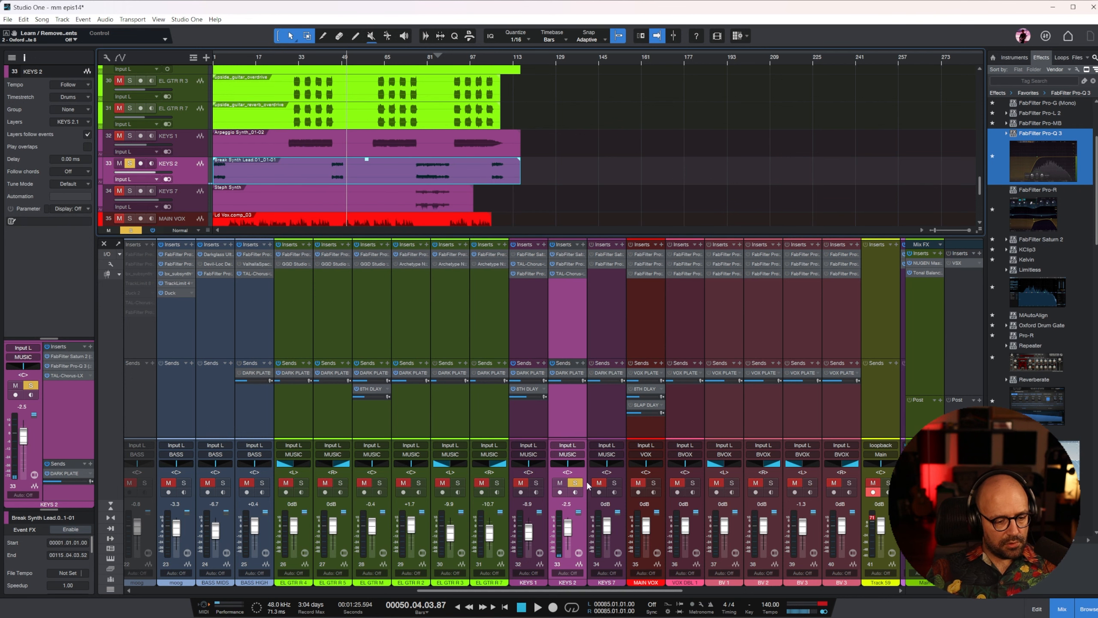
Step: Switch the solo from KEYS 2 to KEYS 7 and play its part from about bar 81
{"action": "left_click", "coordinate": [575, 482]}
{"action": "left_click", "coordinate": [615, 483]}
{"action": "left_click", "coordinate": [615, 419]}
{"action": "scroll", "coordinate": [514, 160], "scroll_direction": "down", "scroll_amount": 1}
{"action": "left_click", "coordinate": [428, 60]}
{"action": "key", "text": "space"}
{"action": "left_click", "coordinate": [619, 325]}
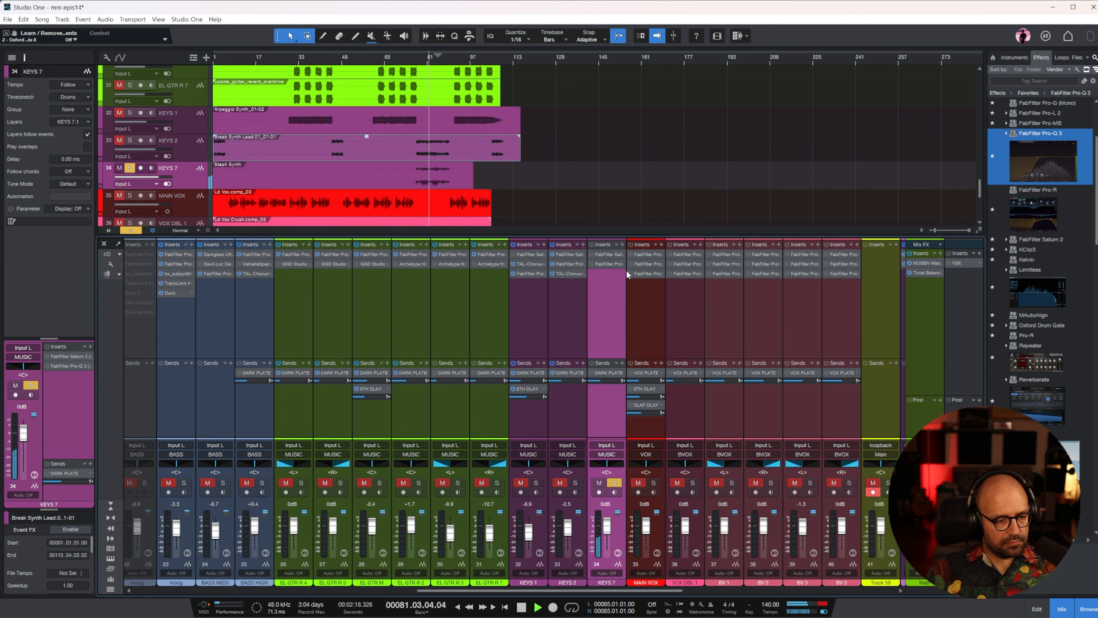
Step: Low-cut KEYS 7 at about 418 Hz, deepen its dip, high-cut near 8.06 kHz, and set its fader to -0.4 dB
{"action": "left_click", "coordinate": [605, 263]}
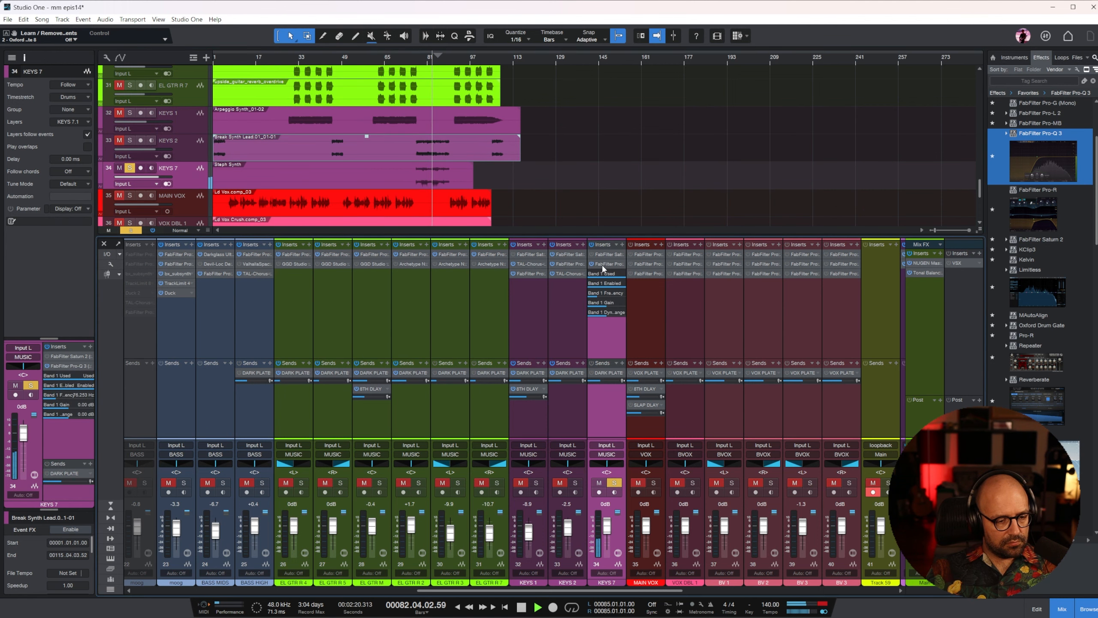
{"action": "left_click_drag", "start_coordinate": [559, 357], "coordinate": [602, 391]}
{"action": "left_click_drag", "start_coordinate": [475, 313], "coordinate": [583, 286]}
{"action": "left_click_drag", "start_coordinate": [856, 331], "coordinate": [772, 313]}
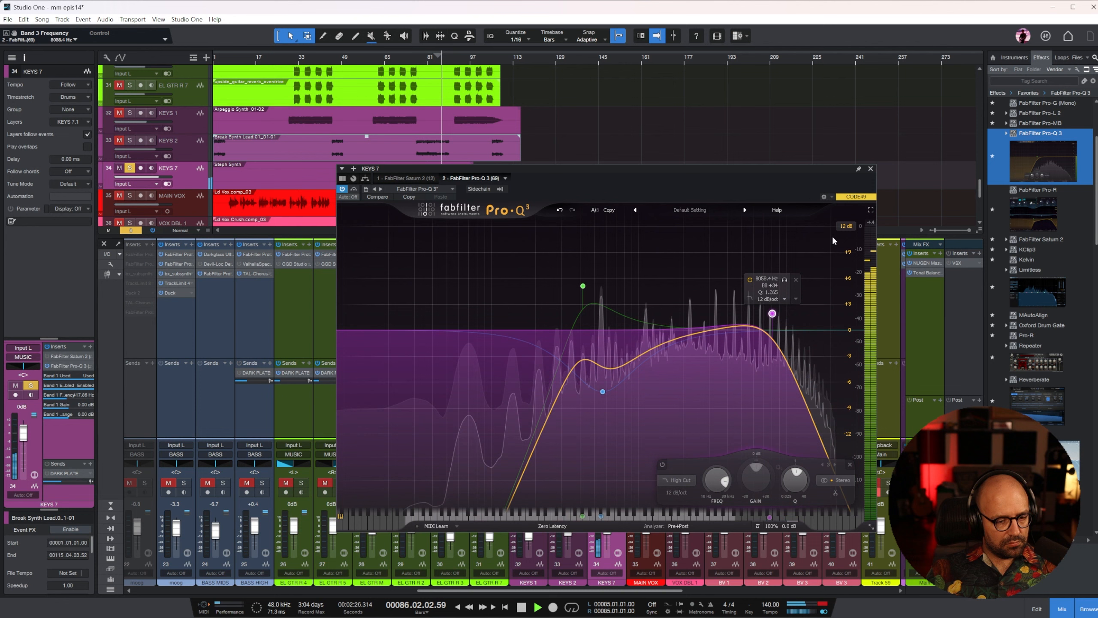
{"action": "left_click", "coordinate": [870, 169]}
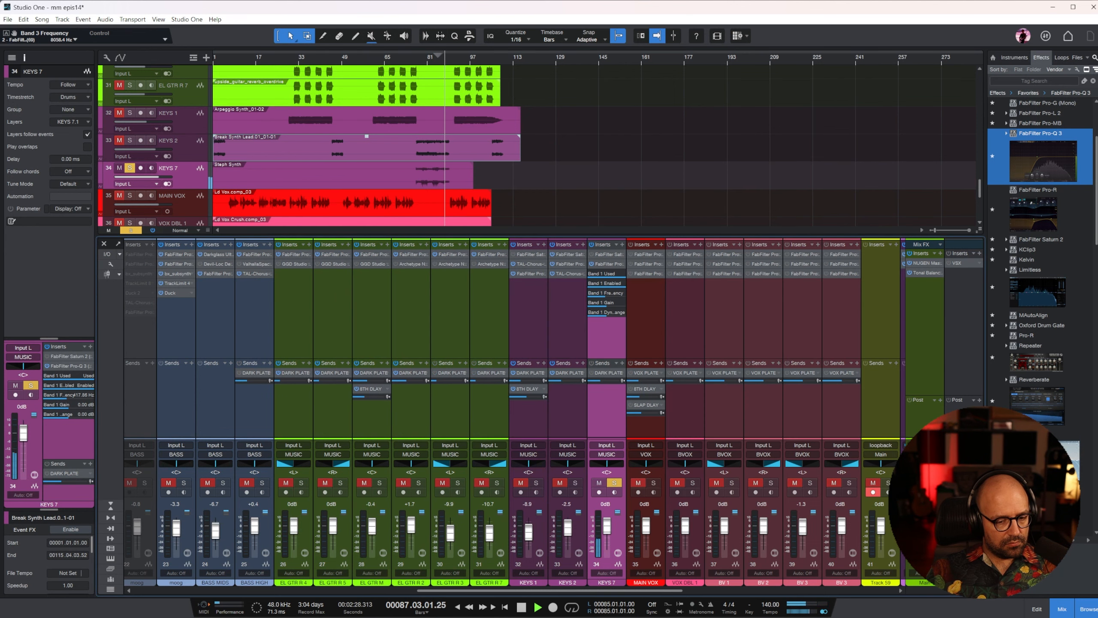
{"action": "left_click_drag", "start_coordinate": [610, 531], "coordinate": [610, 532]}
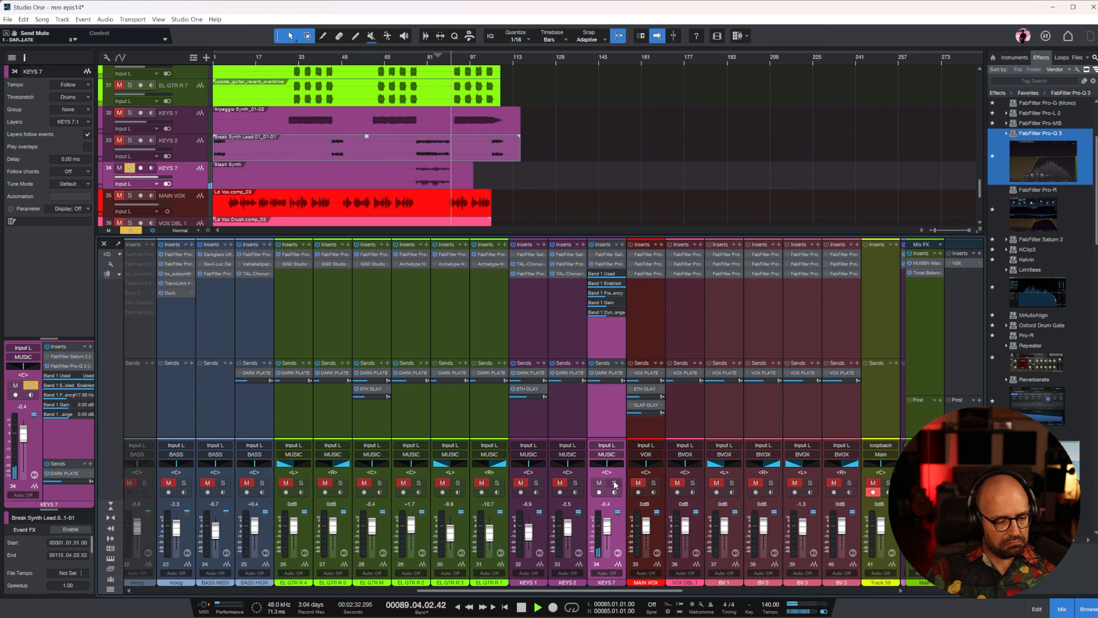
{"action": "left_click", "coordinate": [615, 484]}
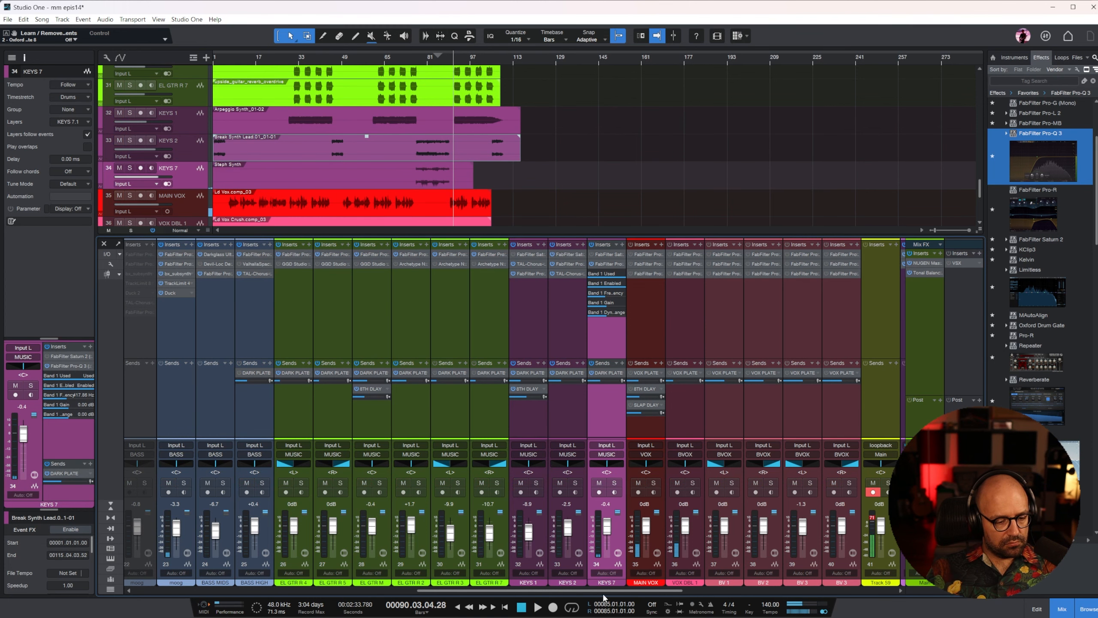
Step: Solo the DRUMS, BASS and MUSIC buses from bar 32 and check the MUSIC bus's TrackLimit 2 and the DRUMS bus's Pro-Q 3
{"action": "left_click", "coordinate": [687, 590]}
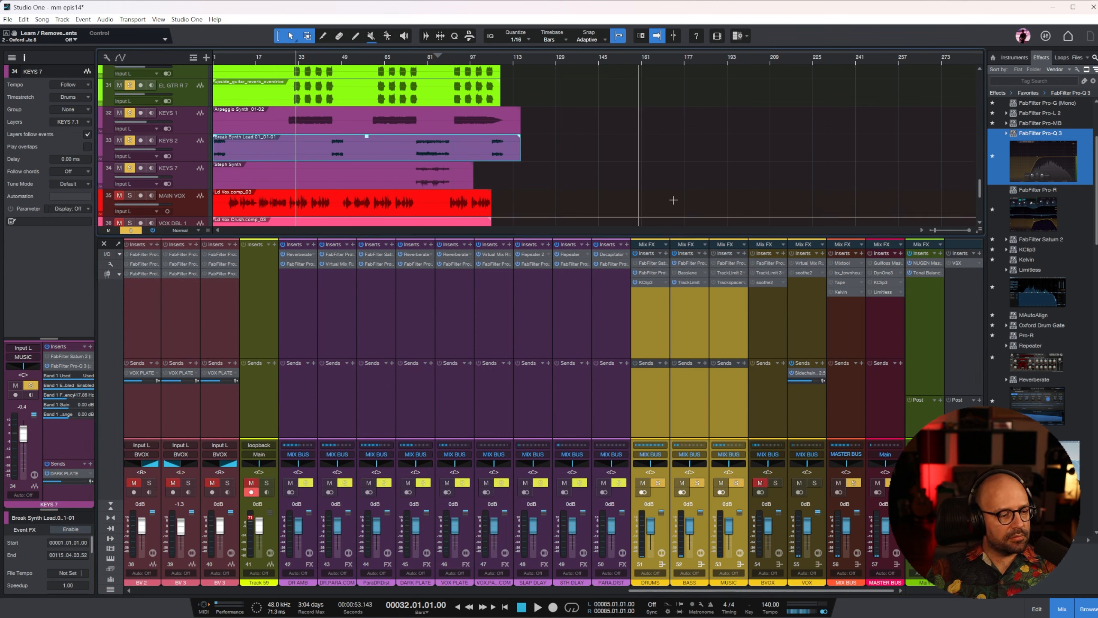
{"action": "key", "text": "space"}
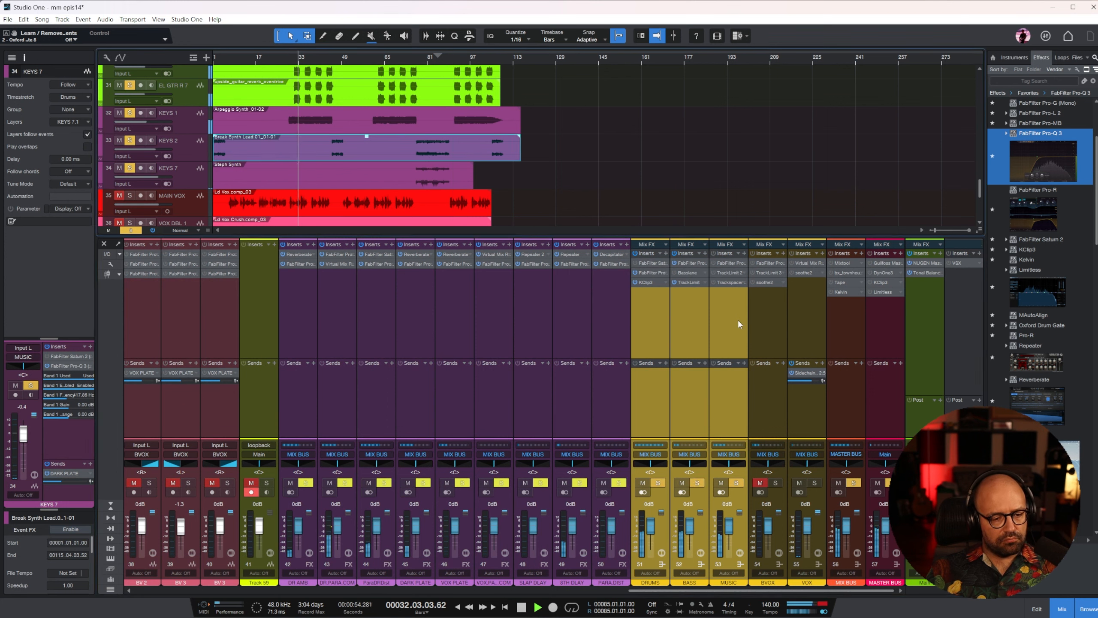
{"action": "left_click", "coordinate": [738, 323]}
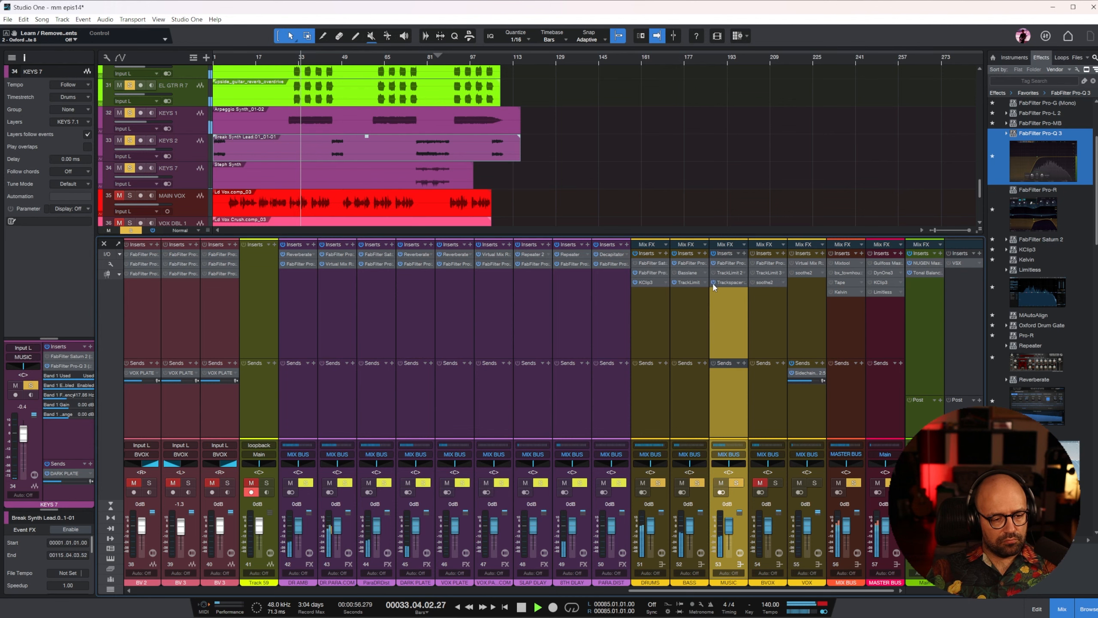
{"action": "left_click", "coordinate": [729, 274]}
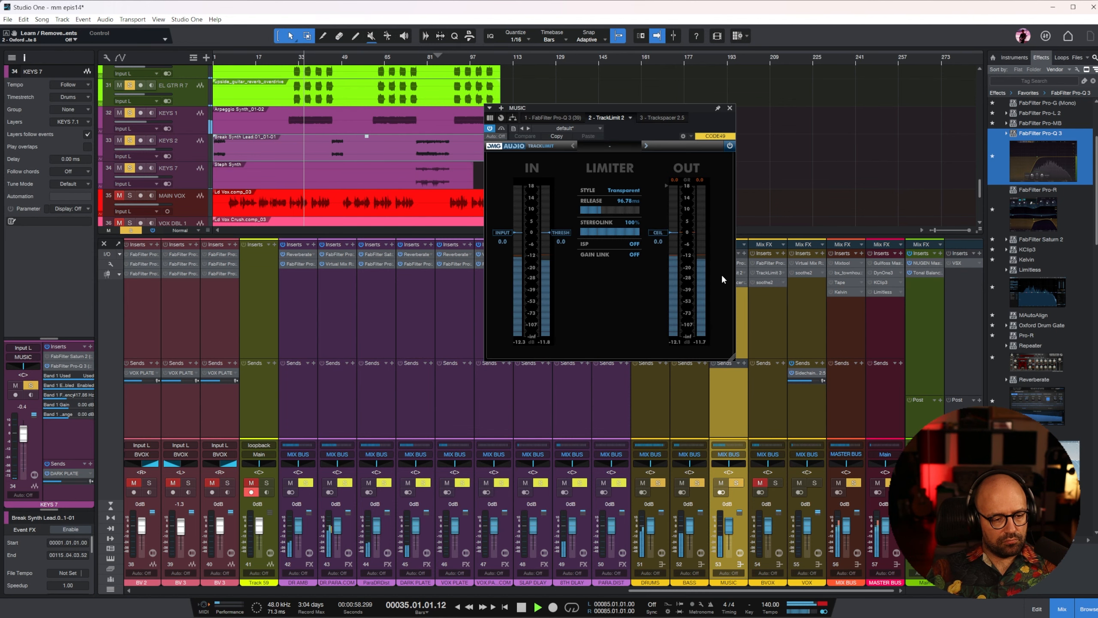
{"action": "left_click", "coordinate": [642, 583]}
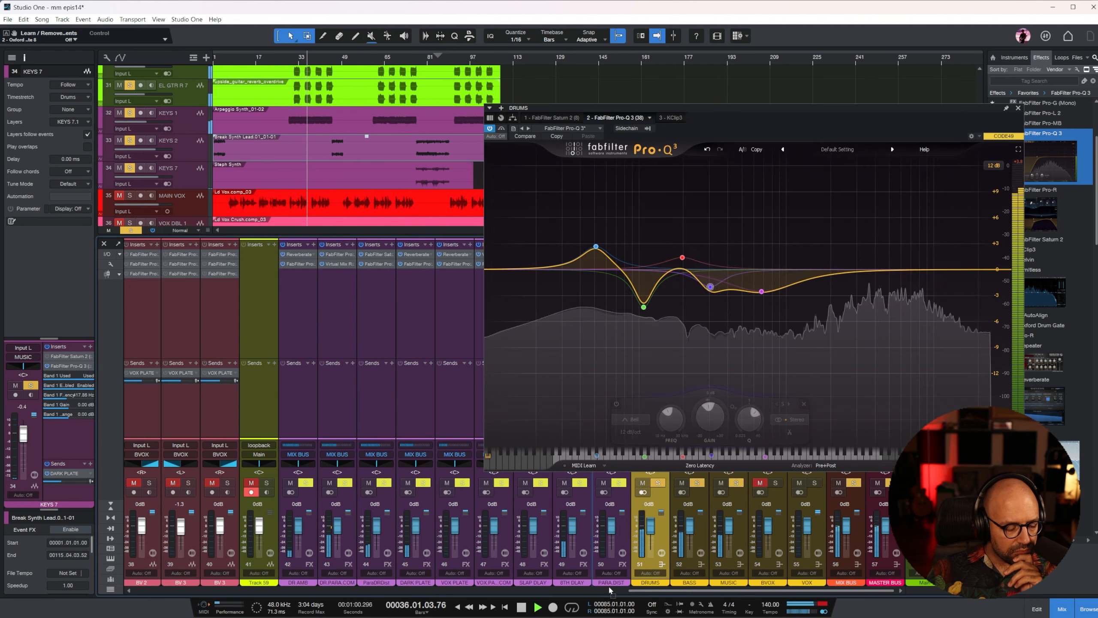
Step: Rebalance KEYS 1 against the soloed mix, setting its fader to about -8.8 dB
{"action": "left_click_drag", "start_coordinate": [661, 590], "coordinate": [501, 589]}
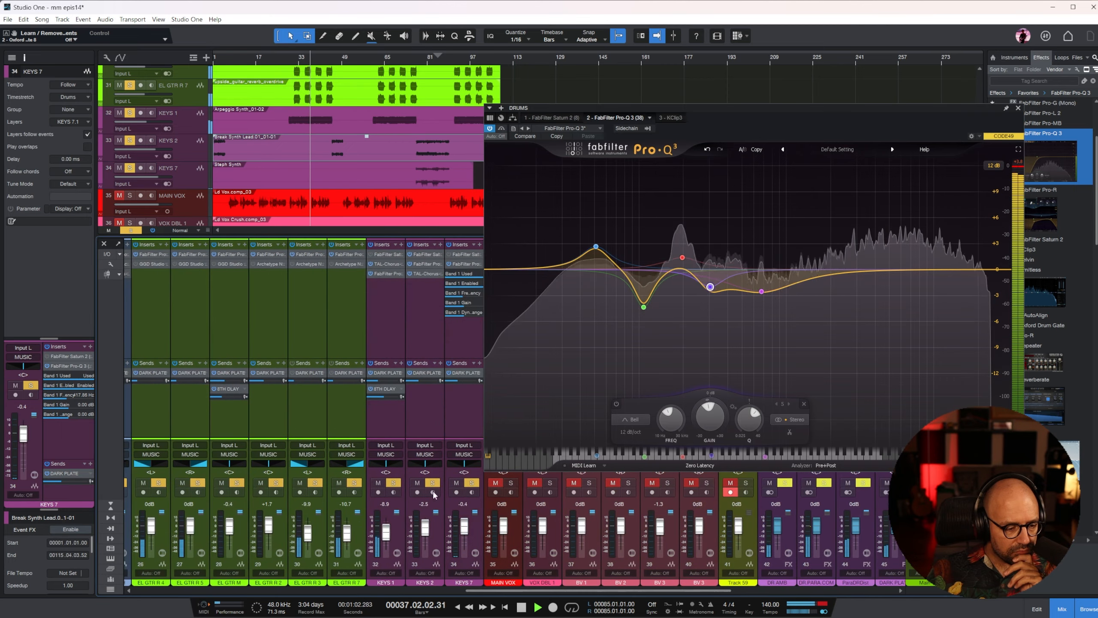
{"action": "left_click", "coordinate": [389, 537]}
{"action": "left_click_drag", "start_coordinate": [389, 533], "coordinate": [388, 535]}
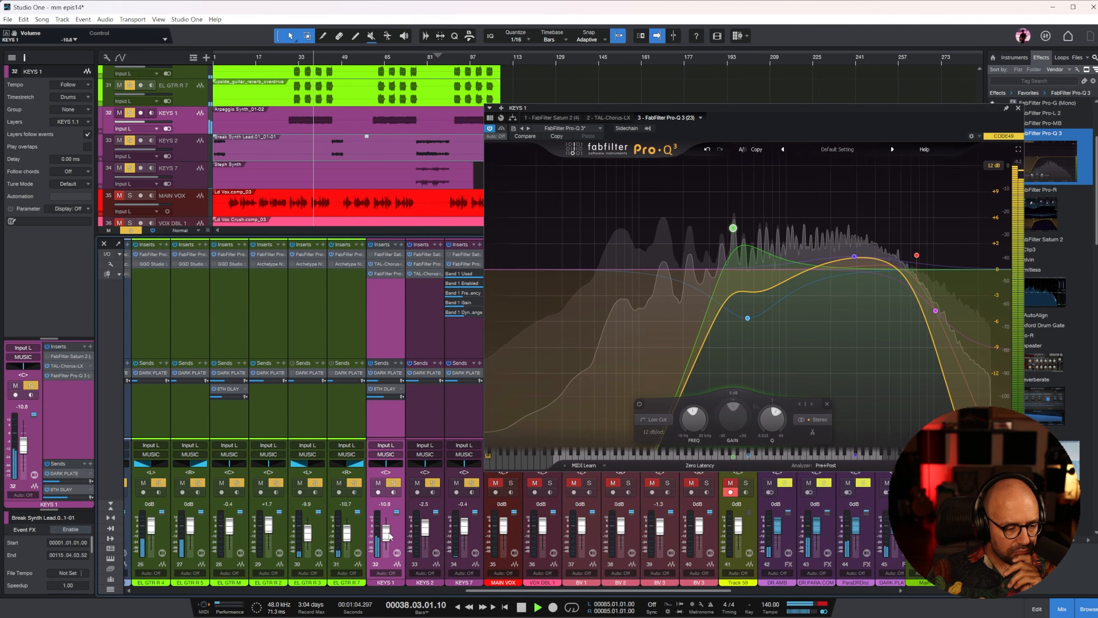
{"action": "left_click", "coordinate": [1018, 108]}
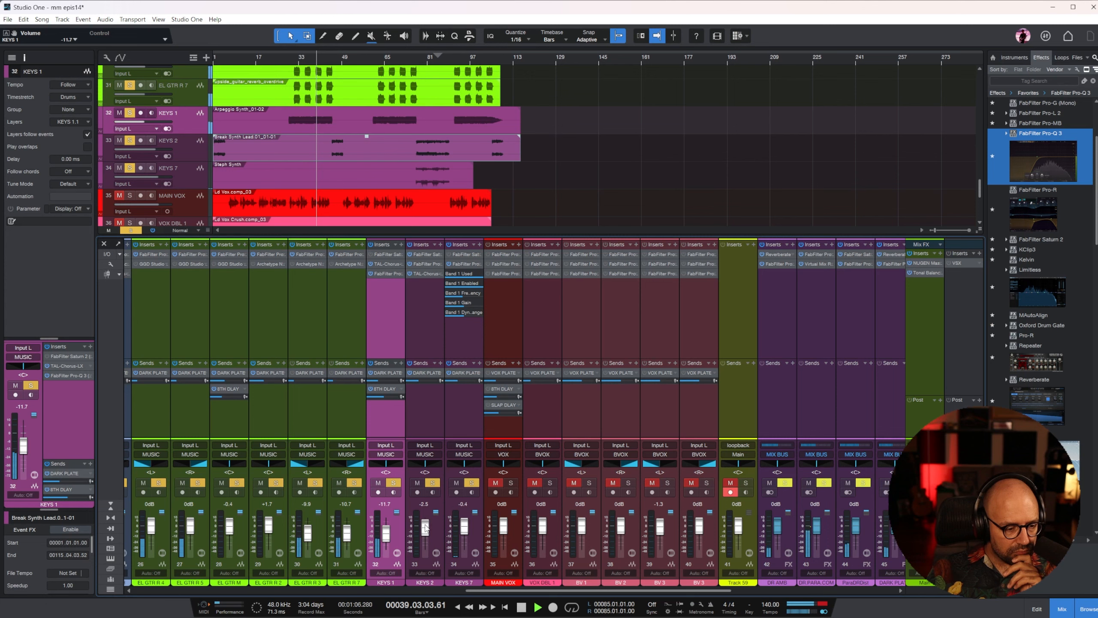
{"action": "left_click_drag", "start_coordinate": [386, 534], "coordinate": [386, 532]}
Step: Raise the EL GTR R 3 and EL GTR R 7 faders together to -7.2 dB and -7.9 dB
{"action": "left_click_drag", "start_coordinate": [491, 589], "coordinate": [416, 591]}
{"action": "left_click", "coordinate": [399, 419]}
{"action": "left_click", "coordinate": [430, 423], "text": "shift"}
{"action": "left_click_drag", "start_coordinate": [441, 538], "coordinate": [441, 535]}
Step: Raise the EL GTR R 4 and EL GTR R 5 faders together to +2.9 dB
{"action": "left_click", "coordinate": [296, 528]}
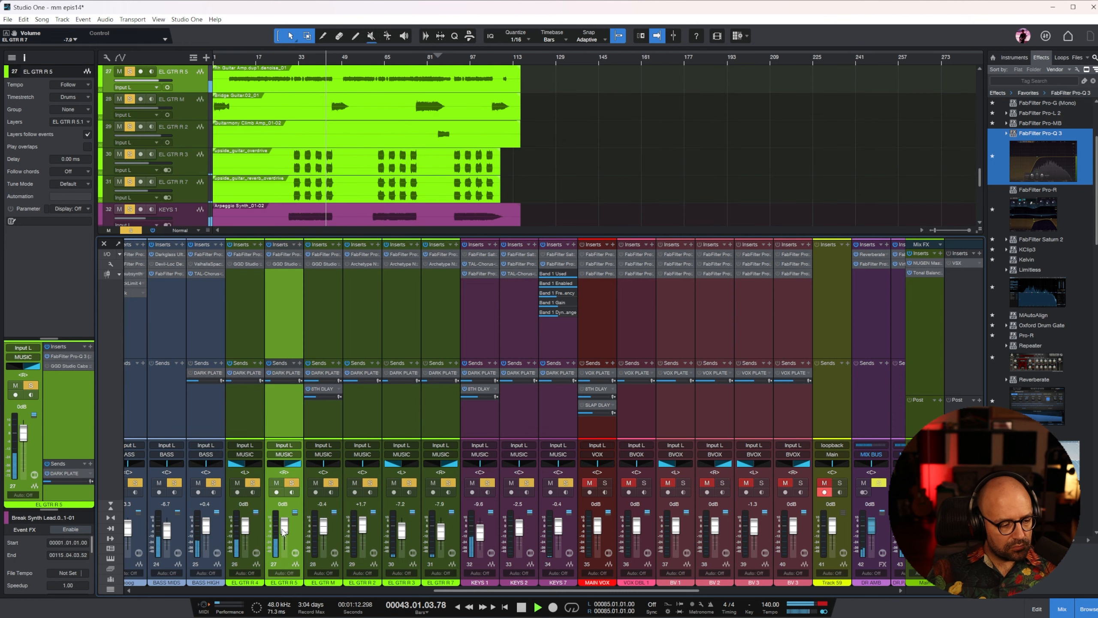
{"action": "left_click", "coordinate": [258, 529], "text": "shift"}
{"action": "left_click_drag", "start_coordinate": [249, 524], "coordinate": [248, 523]}
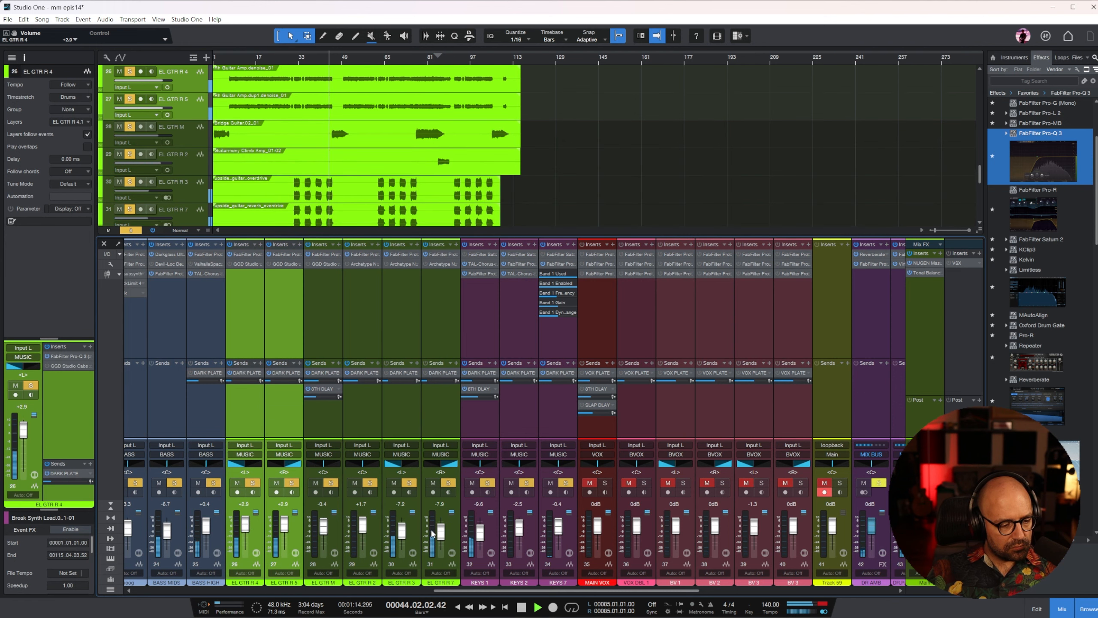
Step: Lower the EL GTR M fader to -2.9 dB against the soloed mix
{"action": "left_click", "coordinate": [449, 539]}
{"action": "left_click_drag", "start_coordinate": [491, 591], "coordinate": [93, 609]}
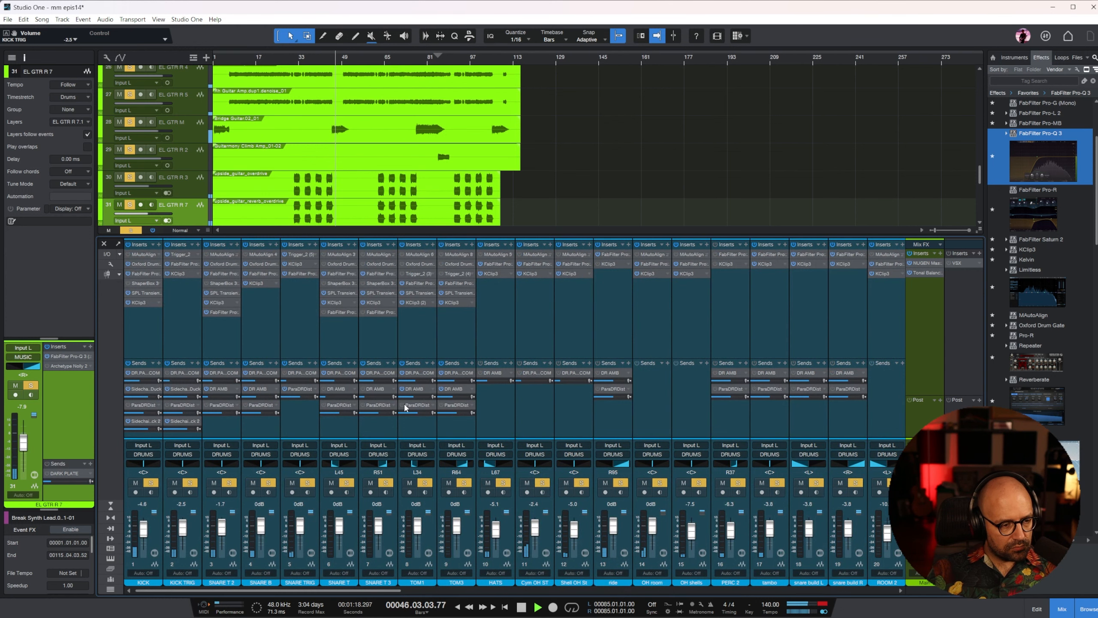
{"action": "left_click", "coordinate": [189, 133]}
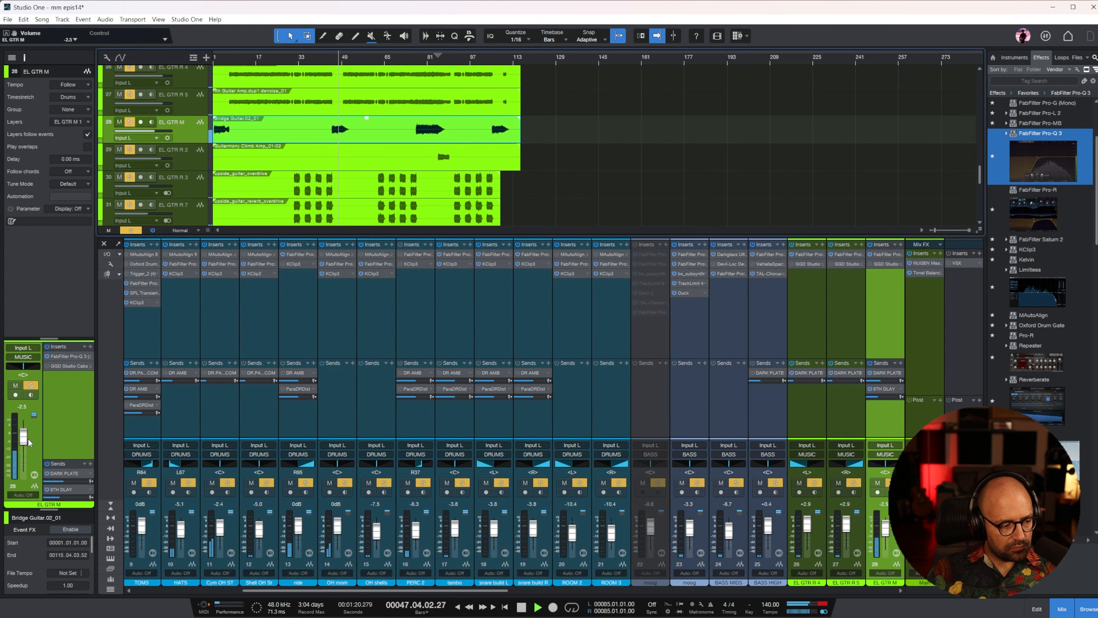
{"action": "left_click_drag", "start_coordinate": [374, 590], "coordinate": [134, 614]}
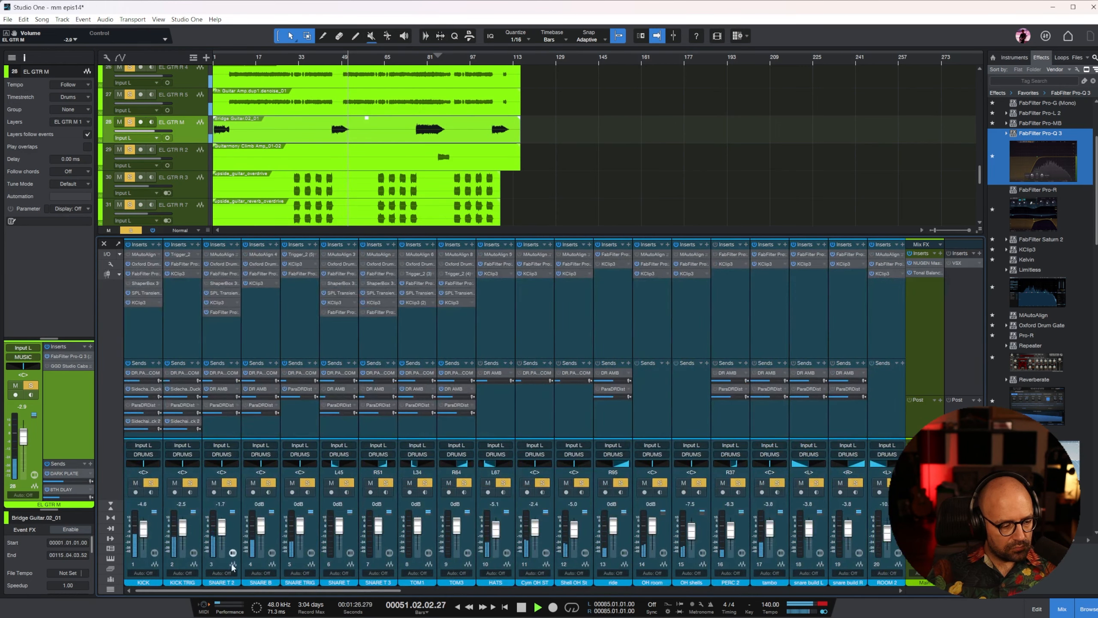
Step: Set the MUSIC bus fader to +1.2 dB and its TrackLimit 2 threshold to -3.3
{"action": "left_click_drag", "start_coordinate": [233, 591], "coordinate": [726, 590]}
{"action": "left_click", "coordinate": [729, 523]}
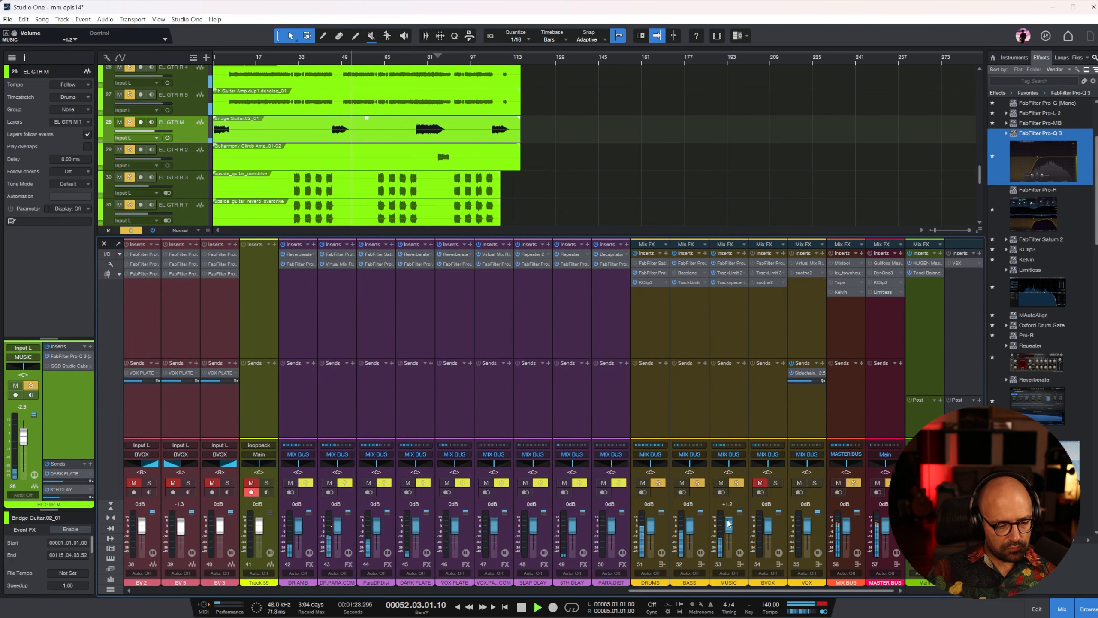
{"action": "left_click", "coordinate": [728, 272]}
{"action": "left_click_drag", "start_coordinate": [567, 240], "coordinate": [567, 254]}
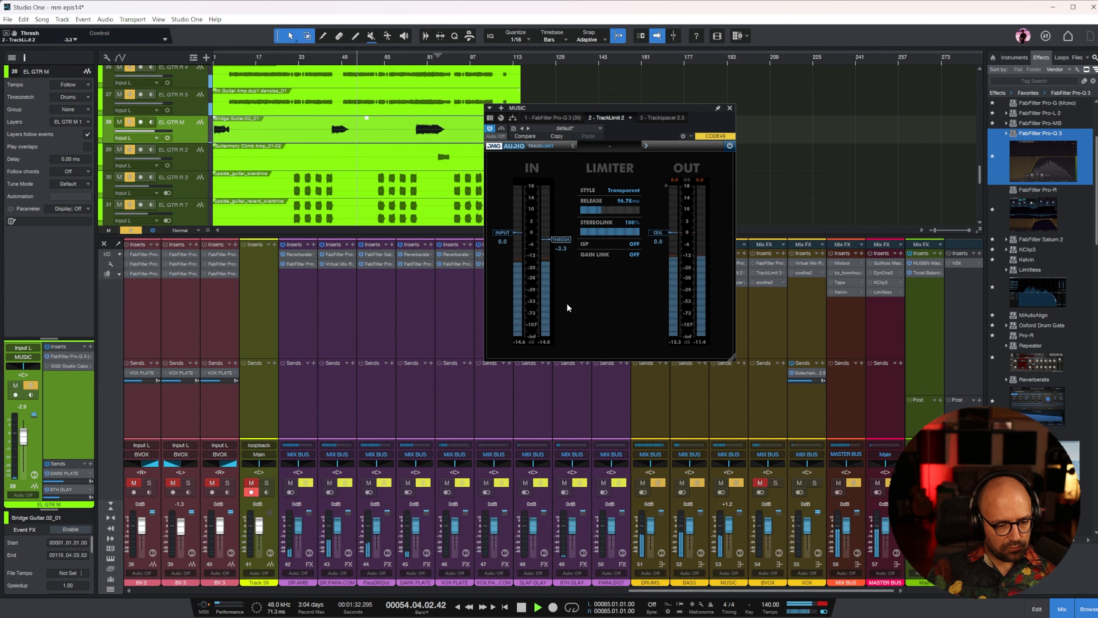
{"action": "left_click", "coordinate": [730, 108]}
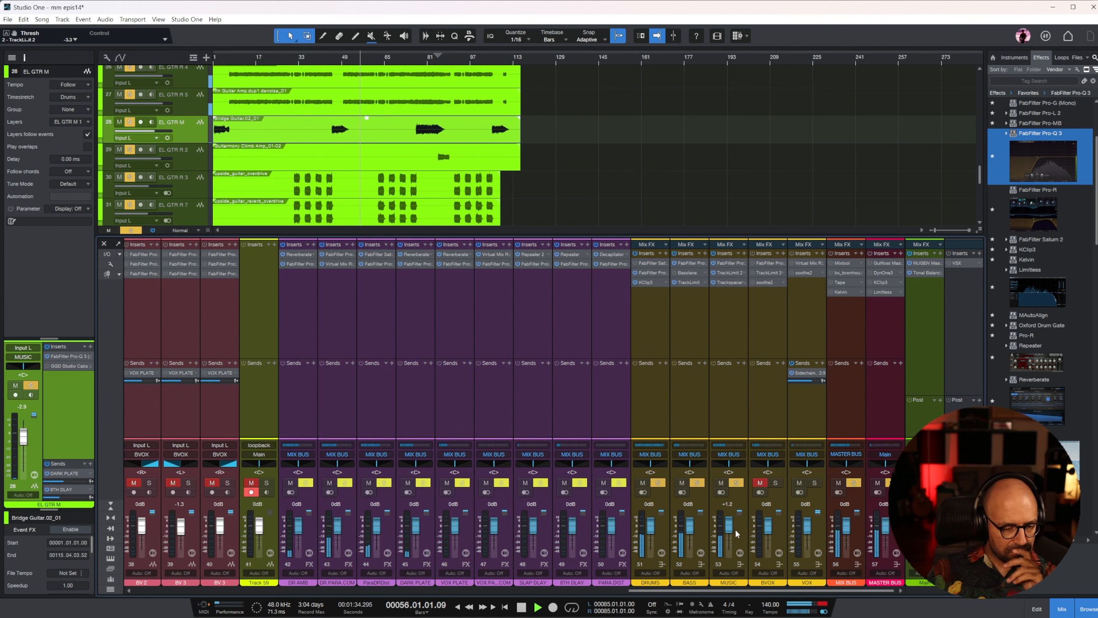
Step: Lower BASS MIDS to about -9.2 dB, EL GTR R 3 to -11.7 dB, EL GTR R 7 to -9.6 dB and KEYS 1 to -12.5 dB
{"action": "left_click_drag", "start_coordinate": [736, 590], "coordinate": [470, 600]}
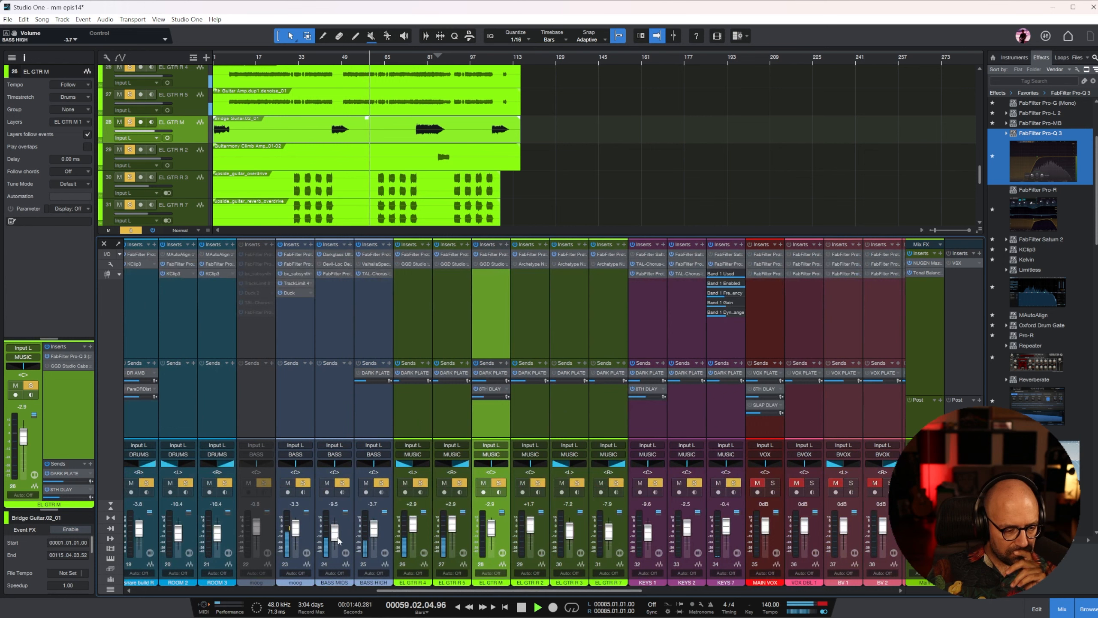
{"action": "left_click_drag", "start_coordinate": [421, 582], "coordinate": [758, 521]}
{"action": "left_click_drag", "start_coordinate": [760, 591], "coordinate": [561, 601]}
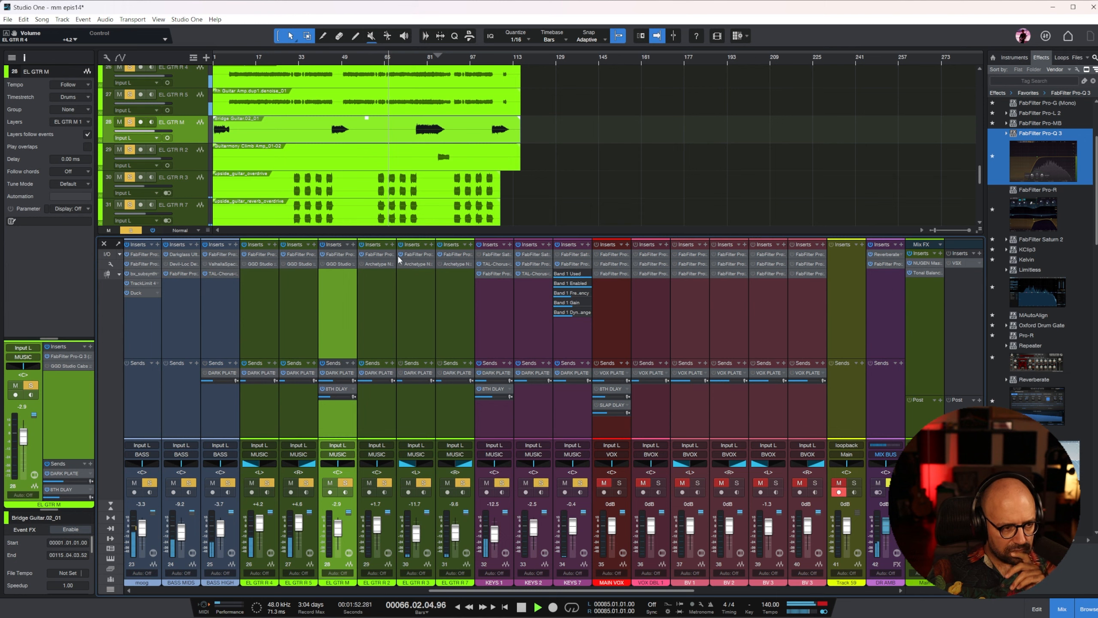
Step: Lower the EL GTR R 4 and EL GTR R 5 faders together to +1.2 dB and +1.7 dB
{"action": "scroll", "coordinate": [547, 169], "scroll_direction": "up", "scroll_amount": 3}
{"action": "left_click_drag", "start_coordinate": [547, 168], "coordinate": [372, 120]}
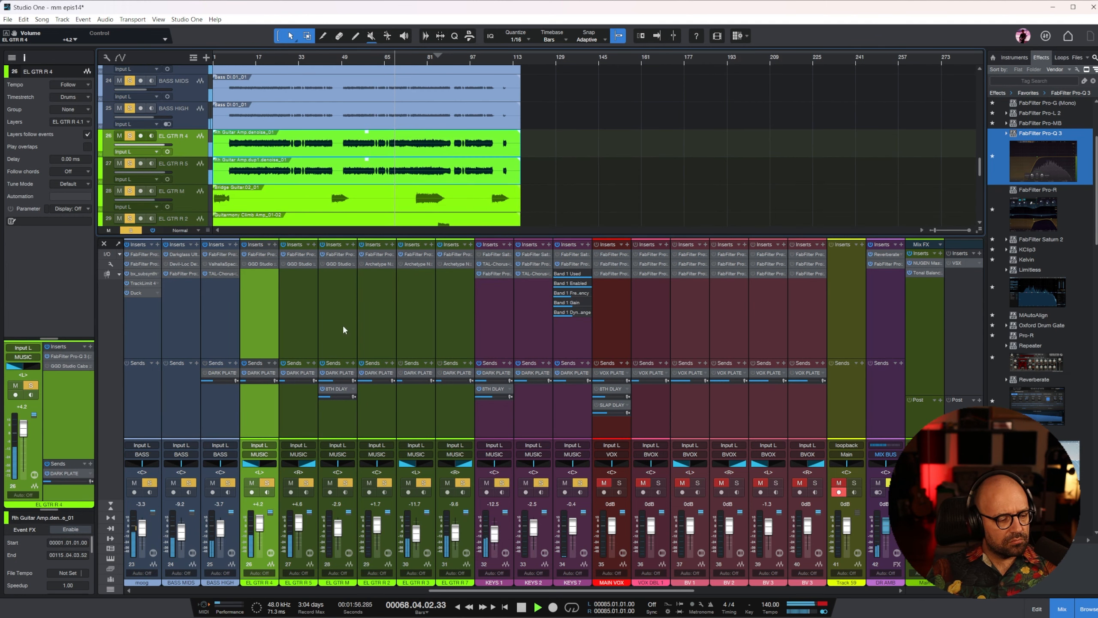
{"action": "left_click", "coordinate": [294, 333], "text": "shift"}
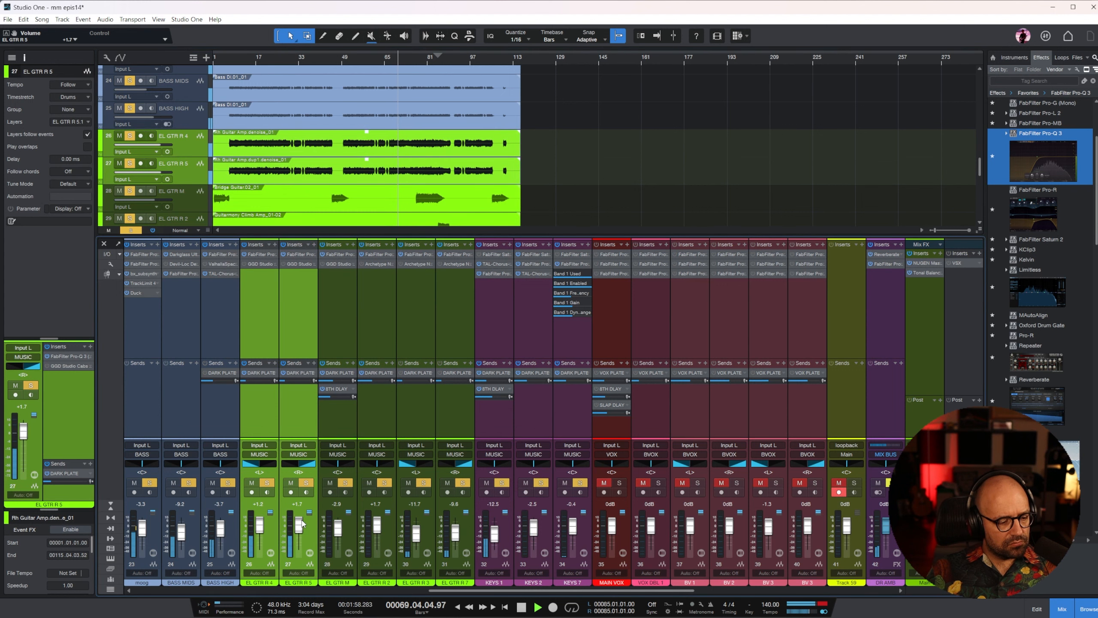
Step: Solo the BVOX bus and play the backing vocals on their own
{"action": "left_click_drag", "start_coordinate": [459, 594], "coordinate": [660, 594]}
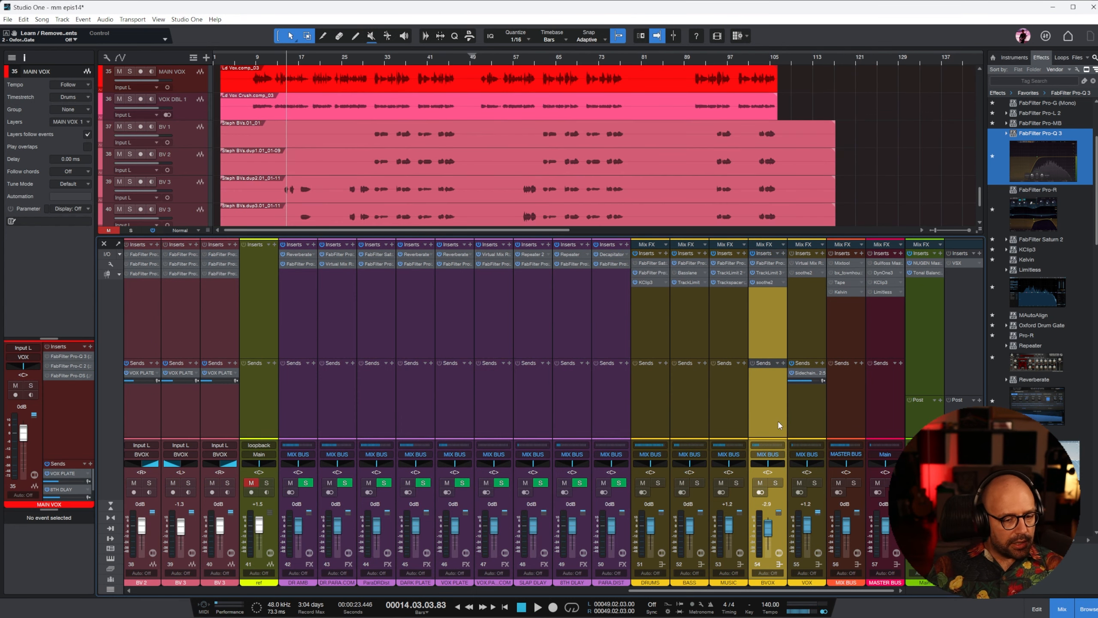
{"action": "left_click", "coordinate": [777, 481]}
{"action": "key", "text": "space"}
{"action": "left_click_drag", "start_coordinate": [800, 590], "coordinate": [639, 590]}
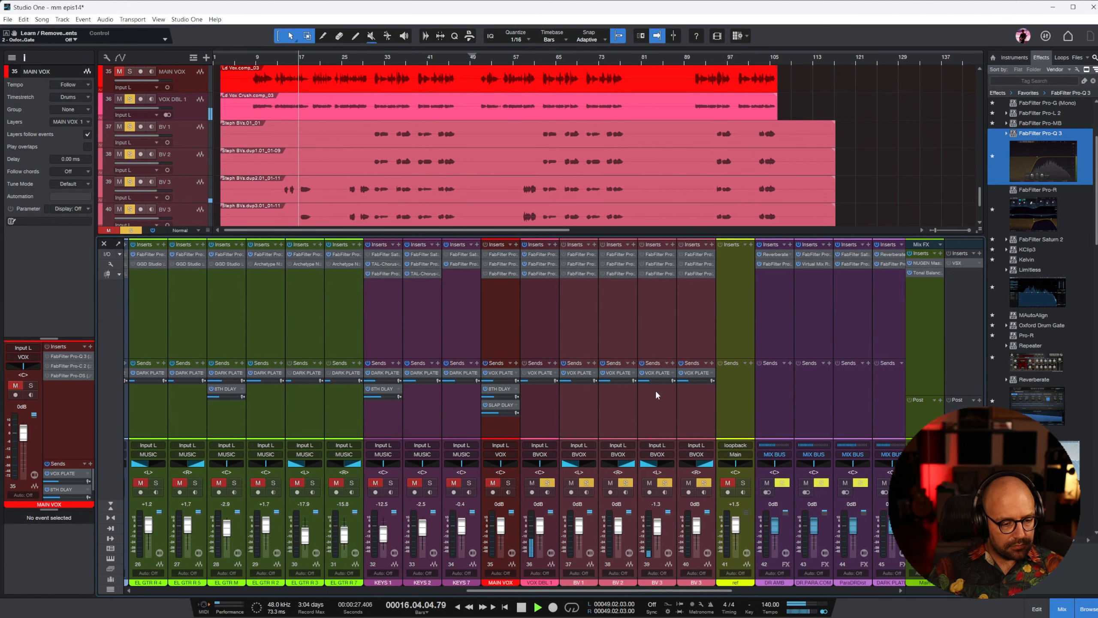
Step: Enable the Pro-Q 3, Pro-C 2 and Pro-DS inserts on the BV 1, BV 2 and both BV 3 channels
{"action": "left_click", "coordinate": [657, 283]}
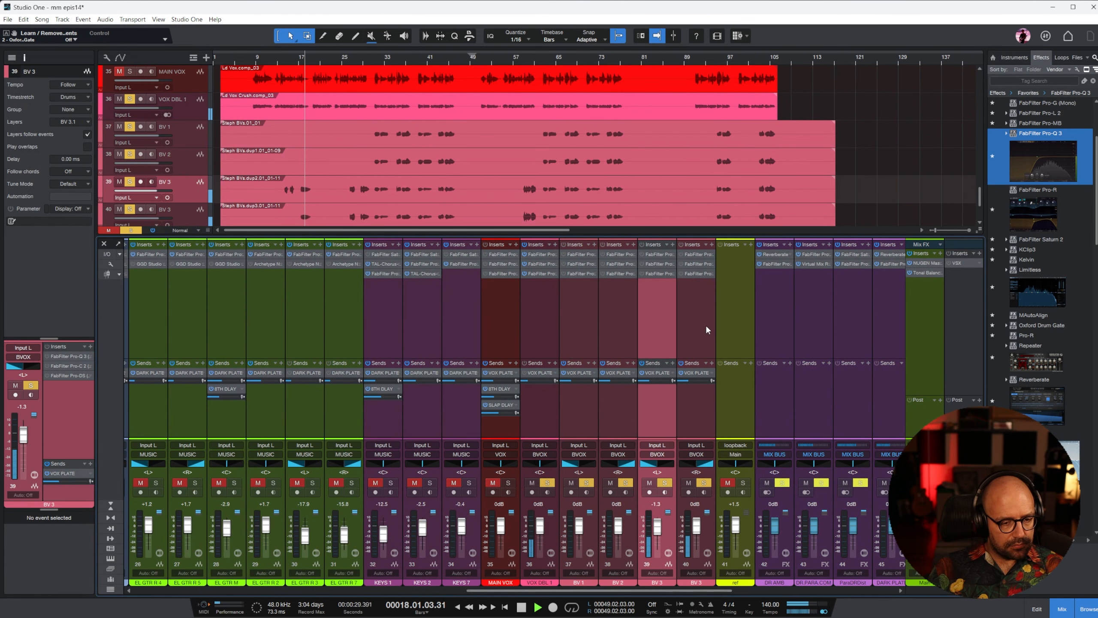
{"action": "left_click", "coordinate": [582, 319]}
{"action": "left_click", "coordinate": [695, 318], "text": "shift"}
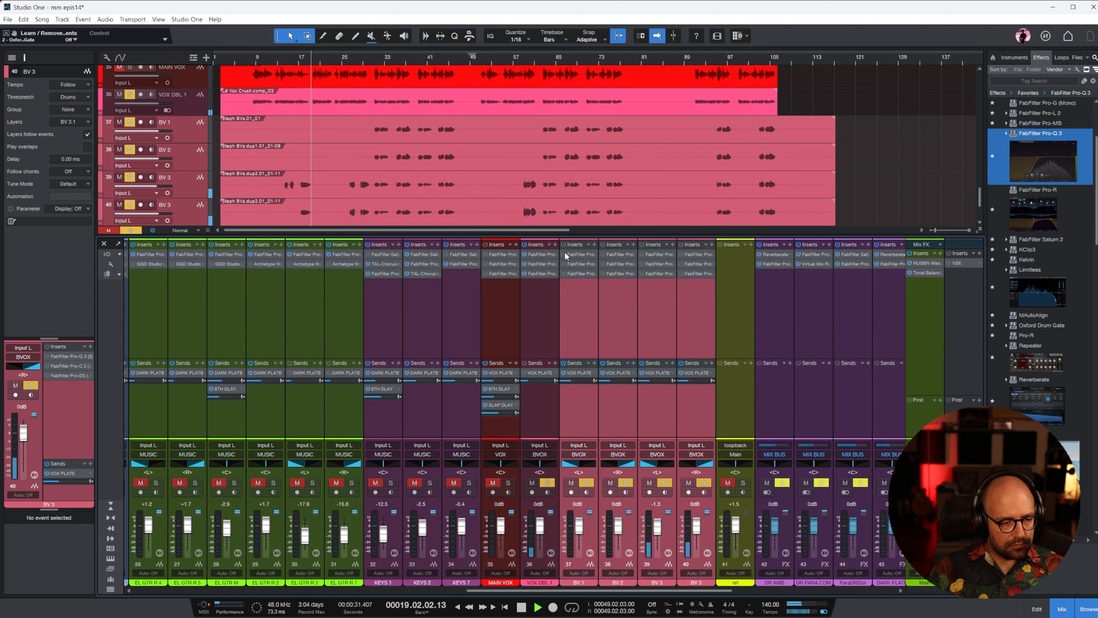
{"action": "left_click", "coordinate": [565, 253]}
{"action": "left_click", "coordinate": [565, 264]}
{"action": "left_click", "coordinate": [564, 273]}
{"action": "left_click", "coordinate": [614, 293]}
{"action": "left_click", "coordinate": [691, 295], "text": "shift"}
{"action": "left_click", "coordinate": [603, 263]}
{"action": "left_click", "coordinate": [603, 273]}
Step: Cut band 4 of BV 1's Pro-Q 3 to about -6.9 dB near 569 Hz while the backing vocals play
{"action": "left_click", "coordinate": [373, 58]}
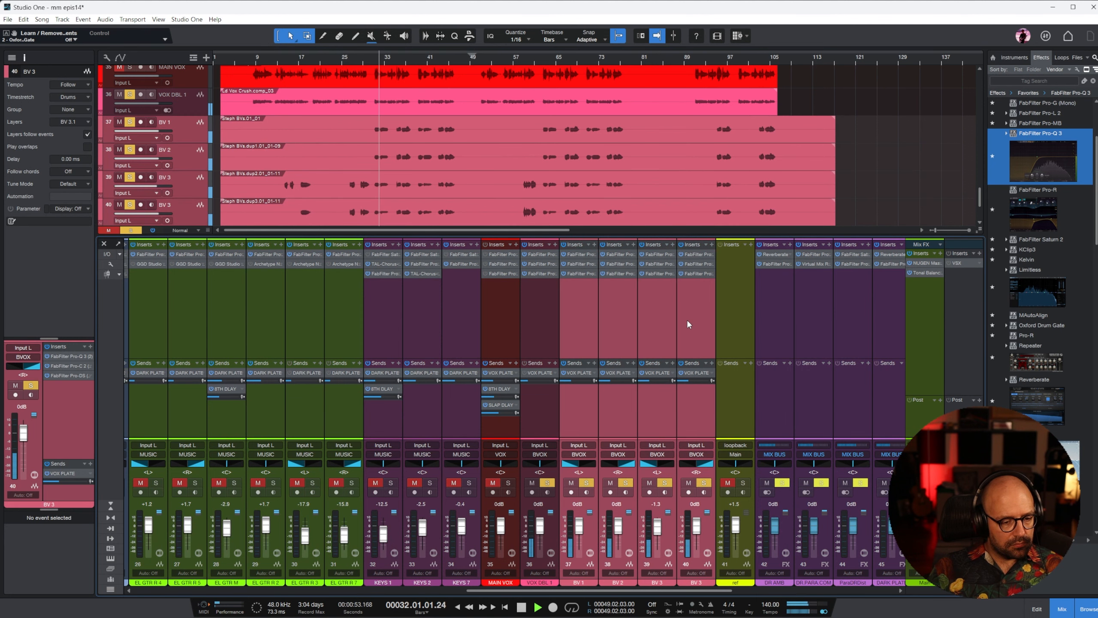
{"action": "double_click", "coordinate": [579, 254]}
{"action": "left_click_drag", "start_coordinate": [753, 361], "coordinate": [759, 438]}
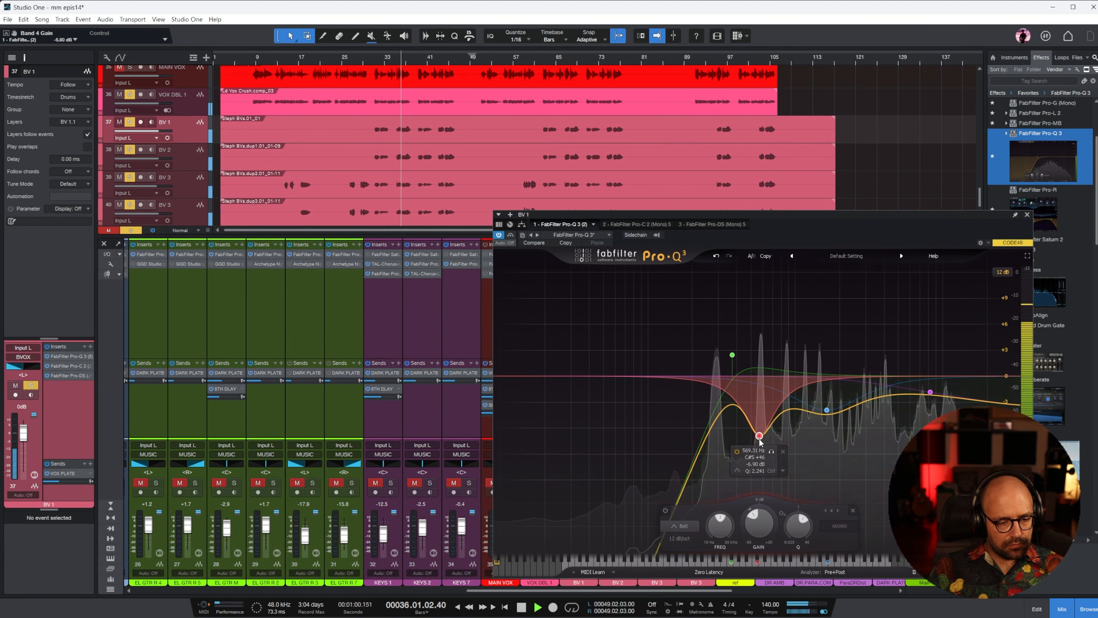
{"action": "left_click", "coordinate": [1027, 214]}
Step: Replace the Pro-Q 3 on BV 2 and both BV 3 channels with a copy of BV 1's Pro-Q 3
{"action": "left_click", "coordinate": [631, 301]}
{"action": "left_click", "coordinate": [694, 303], "text": "shift"}
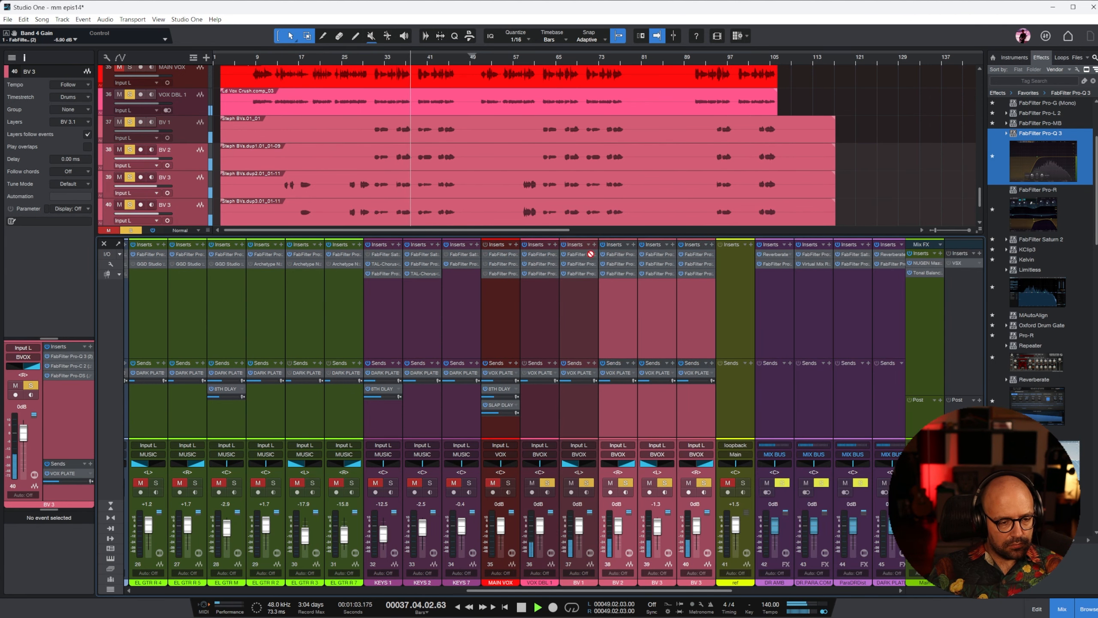
{"action": "left_click_drag", "start_coordinate": [620, 262], "coordinate": [621, 260]}
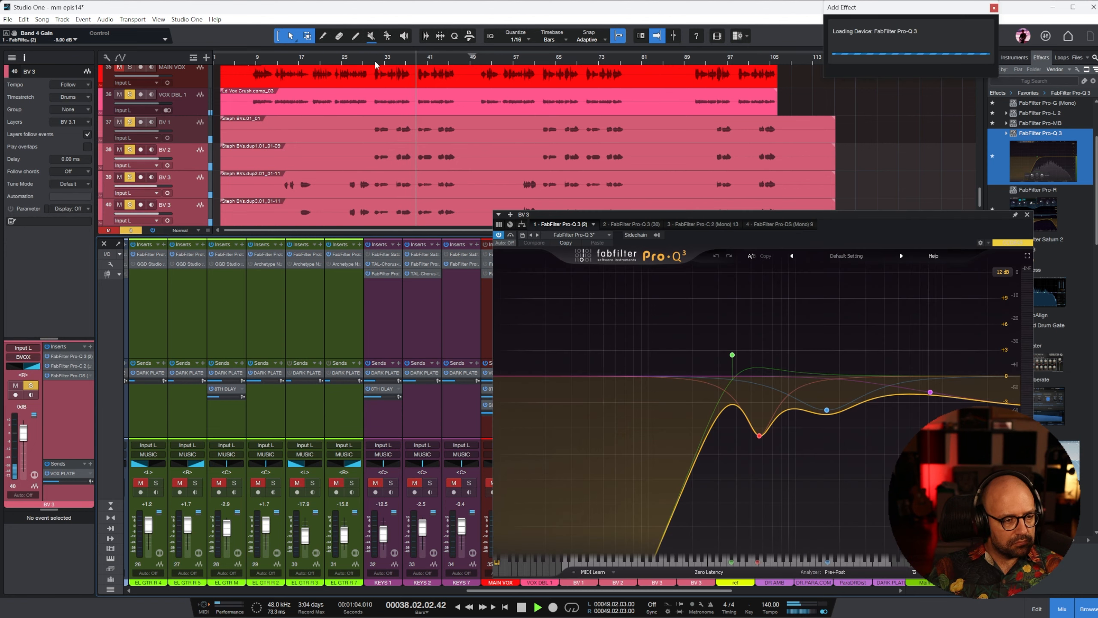
{"action": "left_click", "coordinate": [375, 63]}
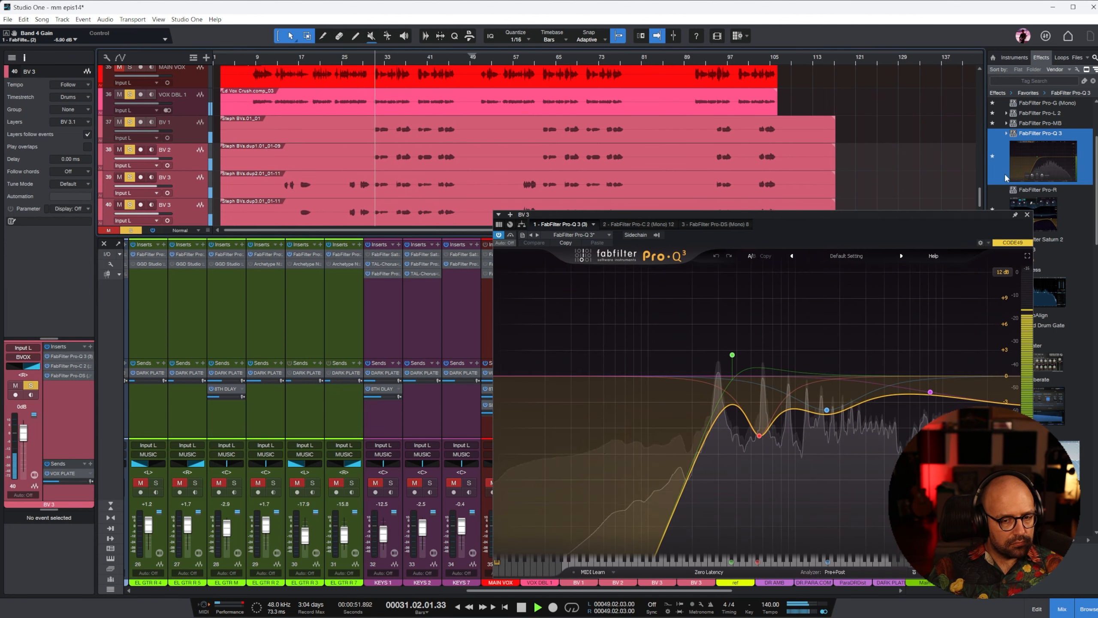
{"action": "left_click", "coordinate": [1027, 215]}
Step: Add MicroShift after the Pro-DS on VOX DBL 1, adjusting its focus and setting detune to about 128%
{"action": "left_click", "coordinate": [586, 315]}
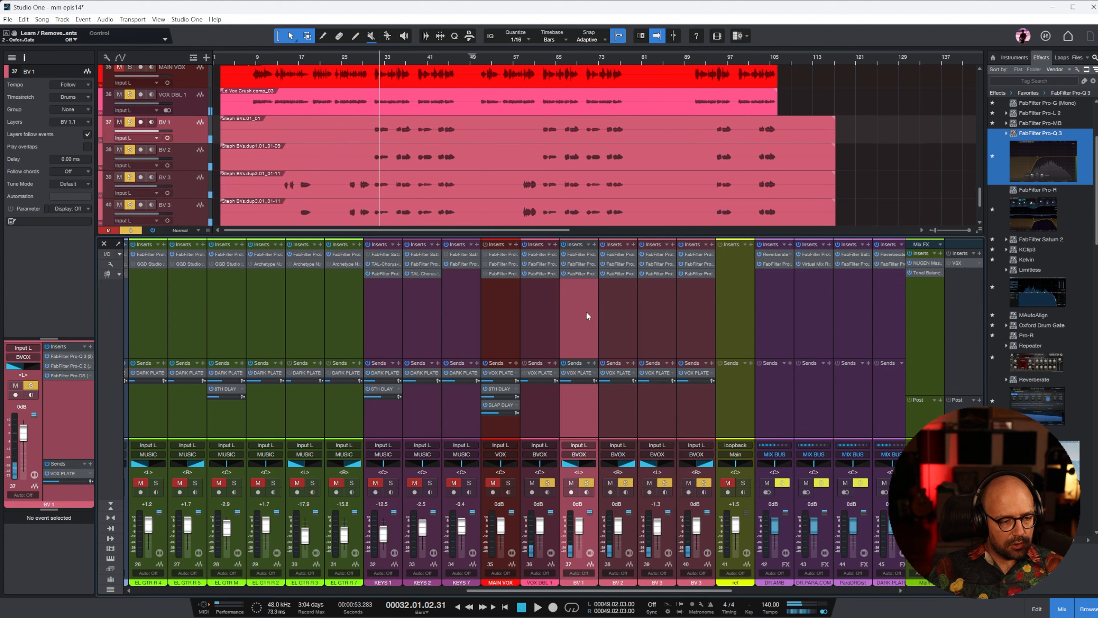
{"action": "left_click", "coordinate": [547, 312]}
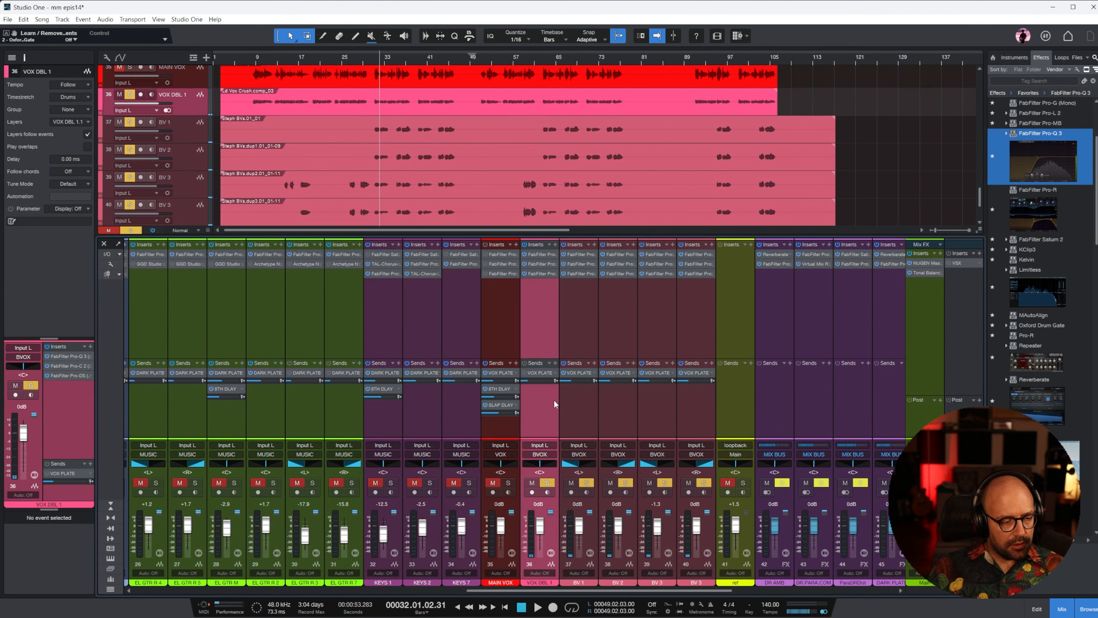
{"action": "left_click", "coordinate": [1051, 82]}
{"action": "type", "text": "micro"}
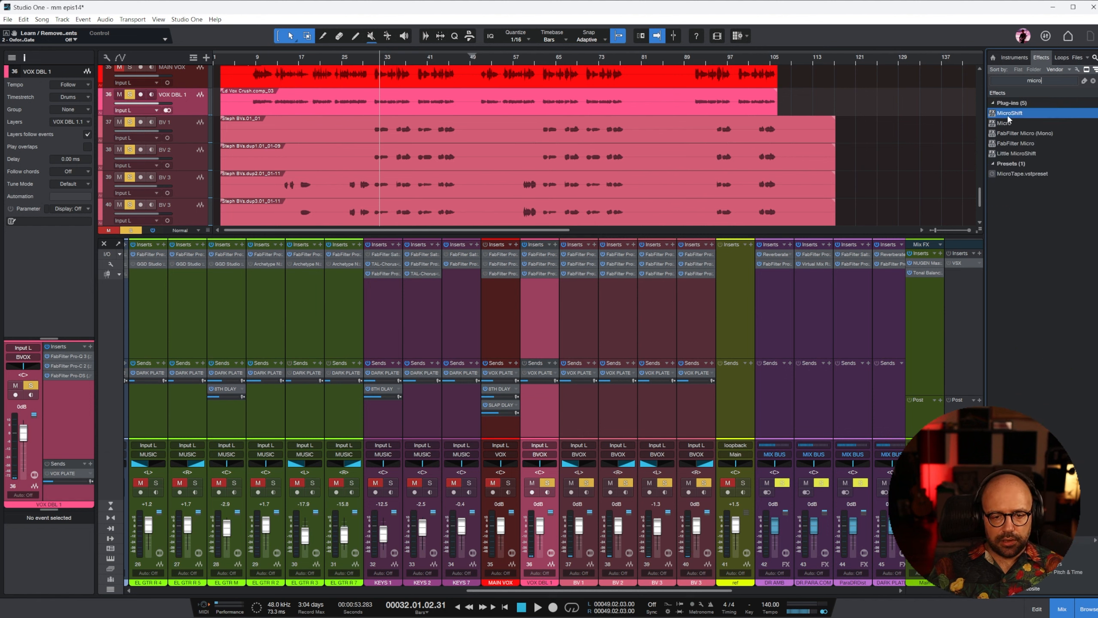
{"action": "left_click_drag", "start_coordinate": [1007, 114], "coordinate": [536, 294]}
{"action": "left_click", "coordinate": [348, 54]}
{"action": "left_click_drag", "start_coordinate": [616, 321], "coordinate": [621, 347]}
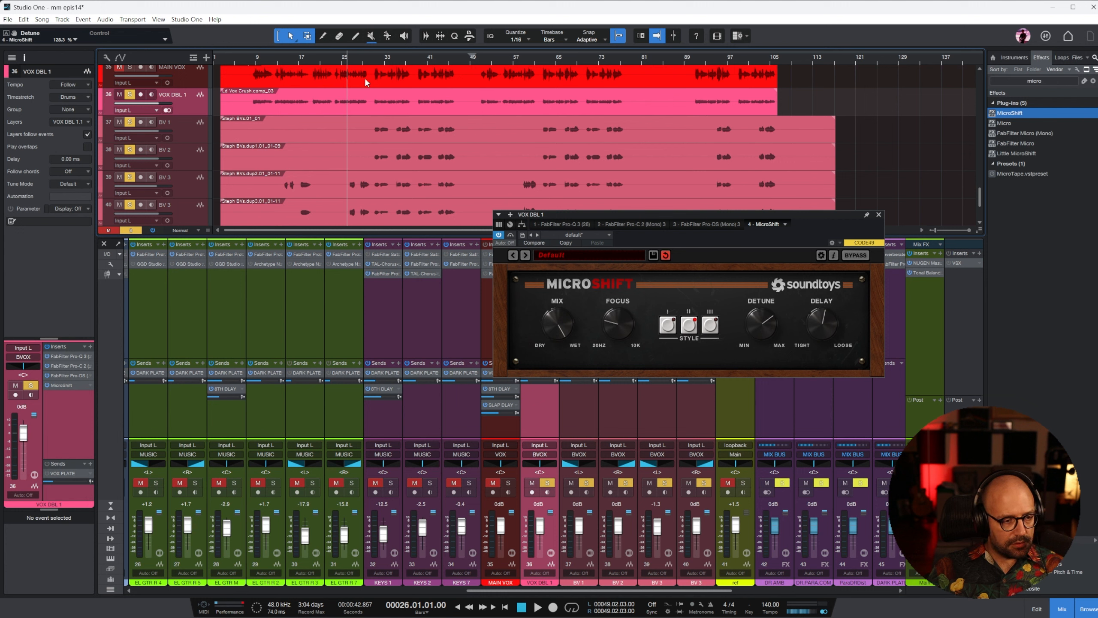
{"action": "left_click", "coordinate": [878, 215]}
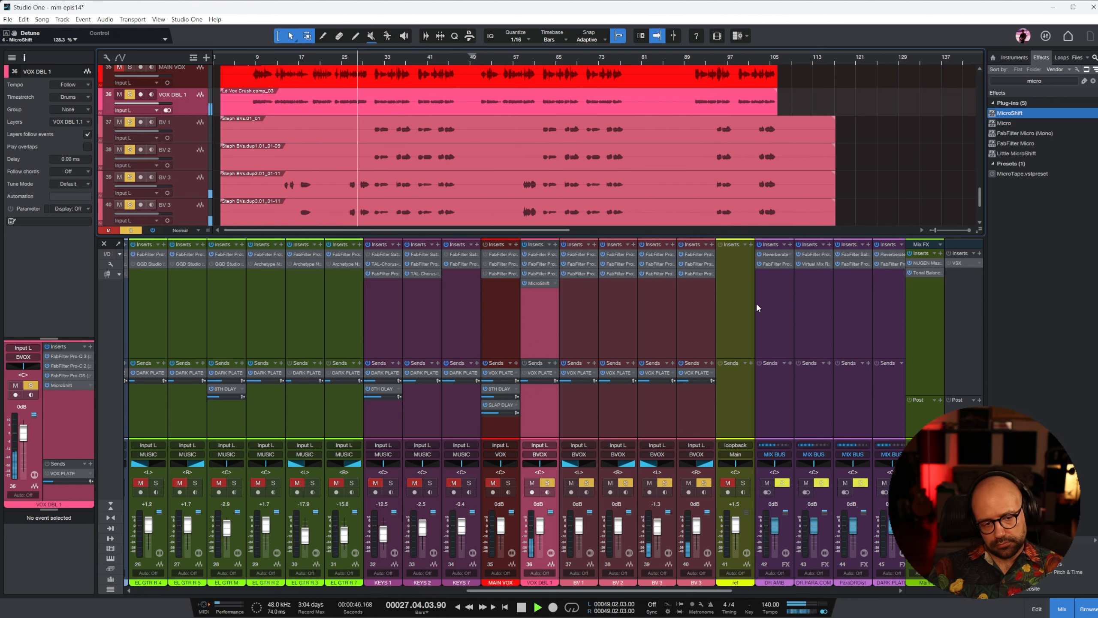
Step: Add the Type A plug-in after soothe2 on the BVOX bus and set its mix to 57%
{"action": "left_click_drag", "start_coordinate": [580, 590], "coordinate": [816, 539]}
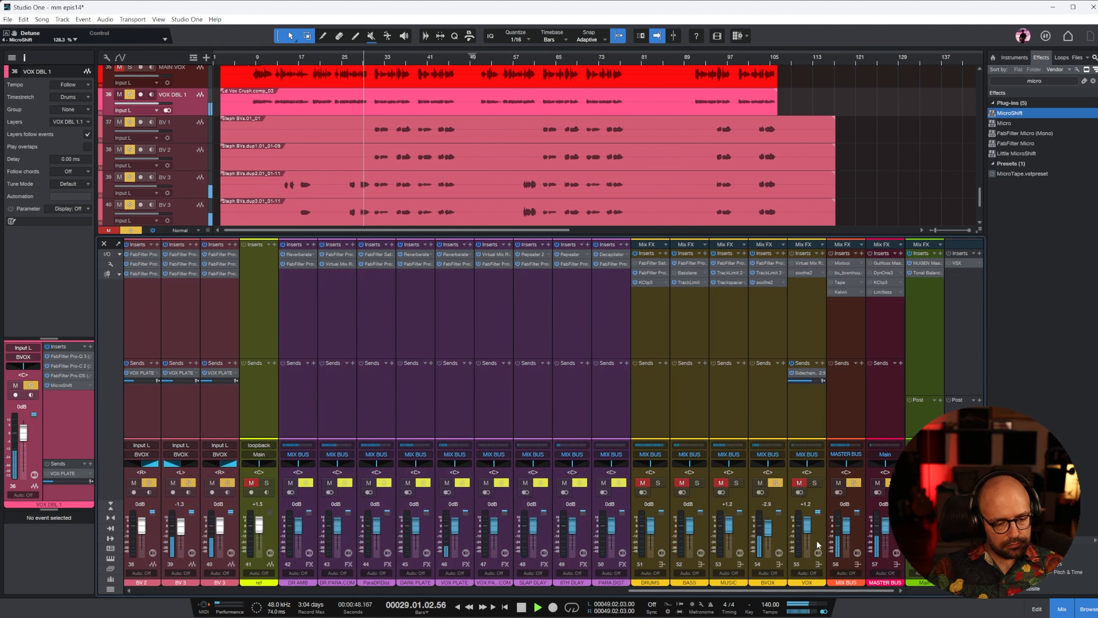
{"action": "left_click", "coordinate": [776, 414]}
{"action": "type", "text": "type"}
{"action": "left_click_drag", "start_coordinate": [999, 114], "coordinate": [764, 296]}
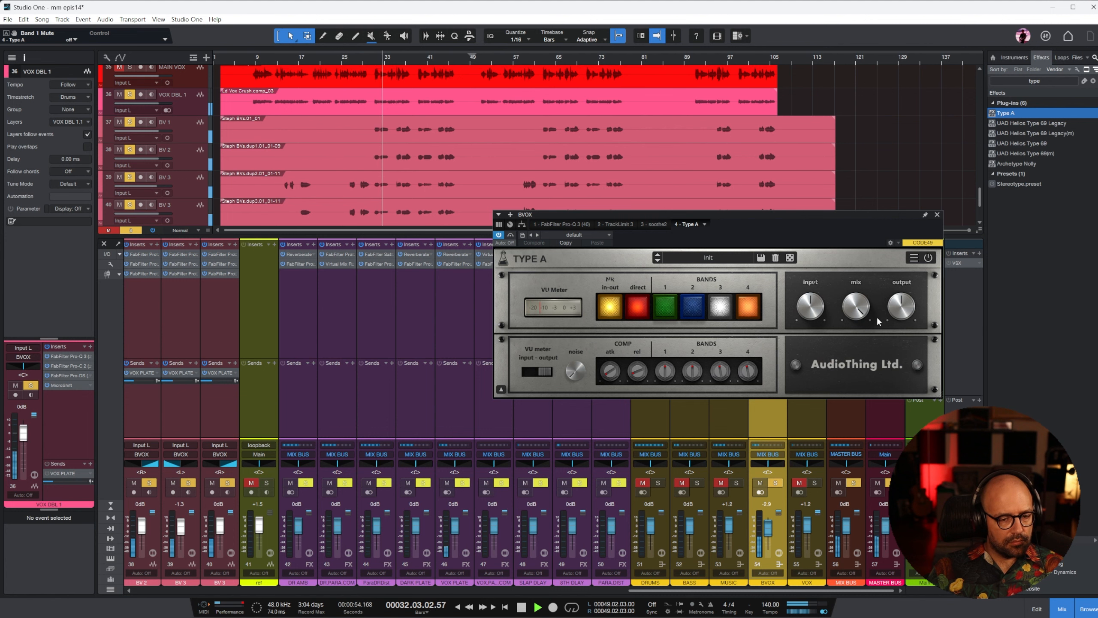
{"action": "left_click_drag", "start_coordinate": [850, 344], "coordinate": [850, 355]}
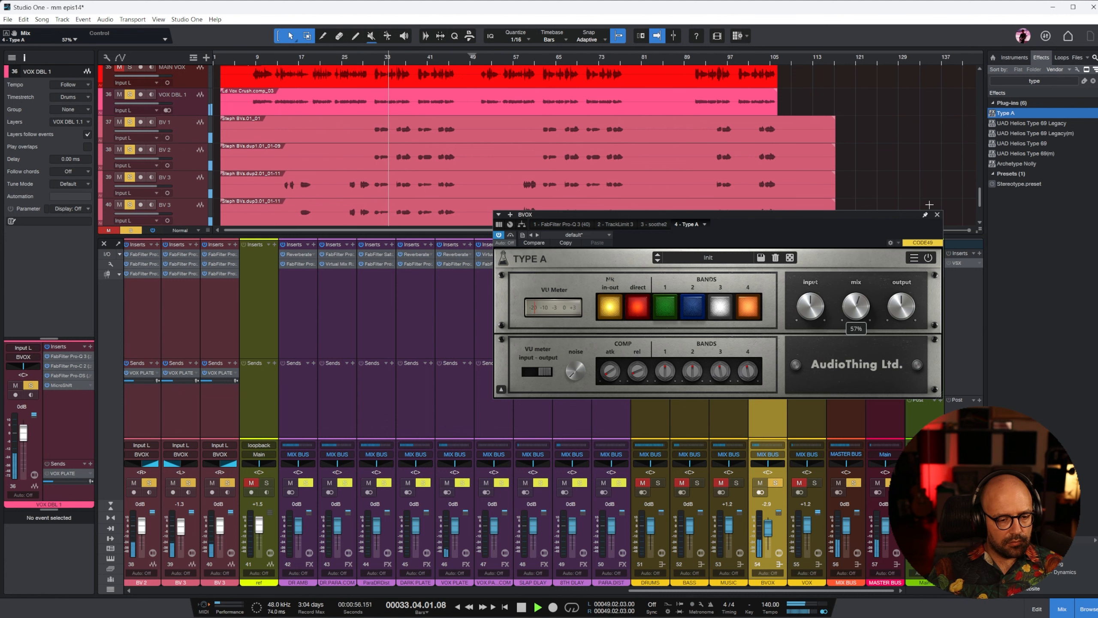
{"action": "left_click_drag", "start_coordinate": [895, 219], "coordinate": [751, 234]}
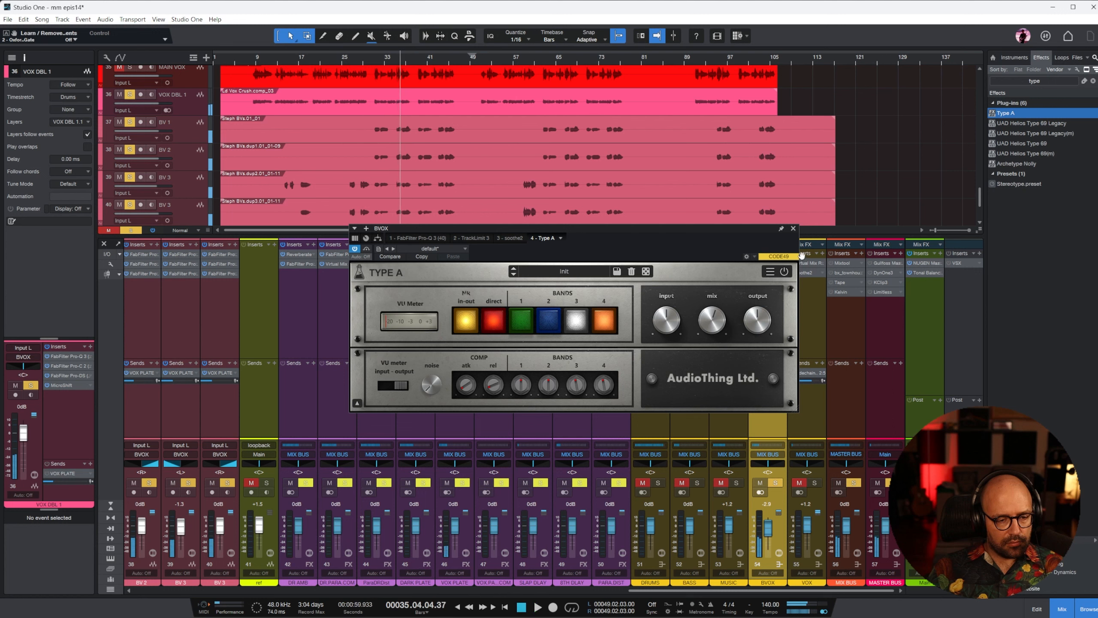
{"action": "left_click", "coordinate": [794, 228]}
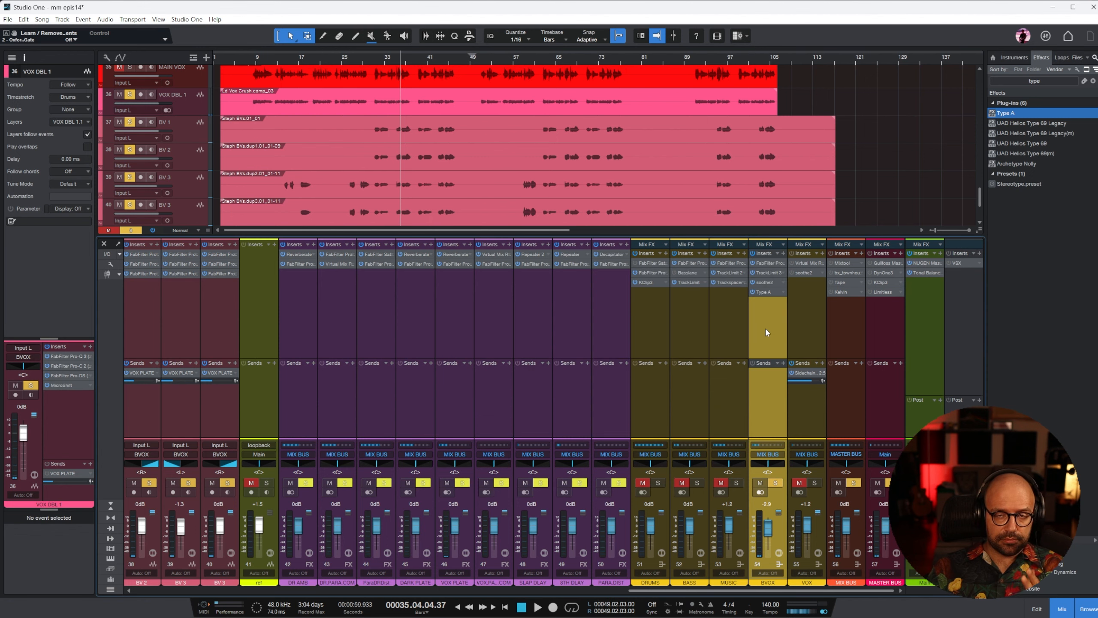
Step: Review the band and compressor controls of the BVOX bus's Type A and replay the soloed backing vocals
{"action": "left_click", "coordinate": [768, 293]}
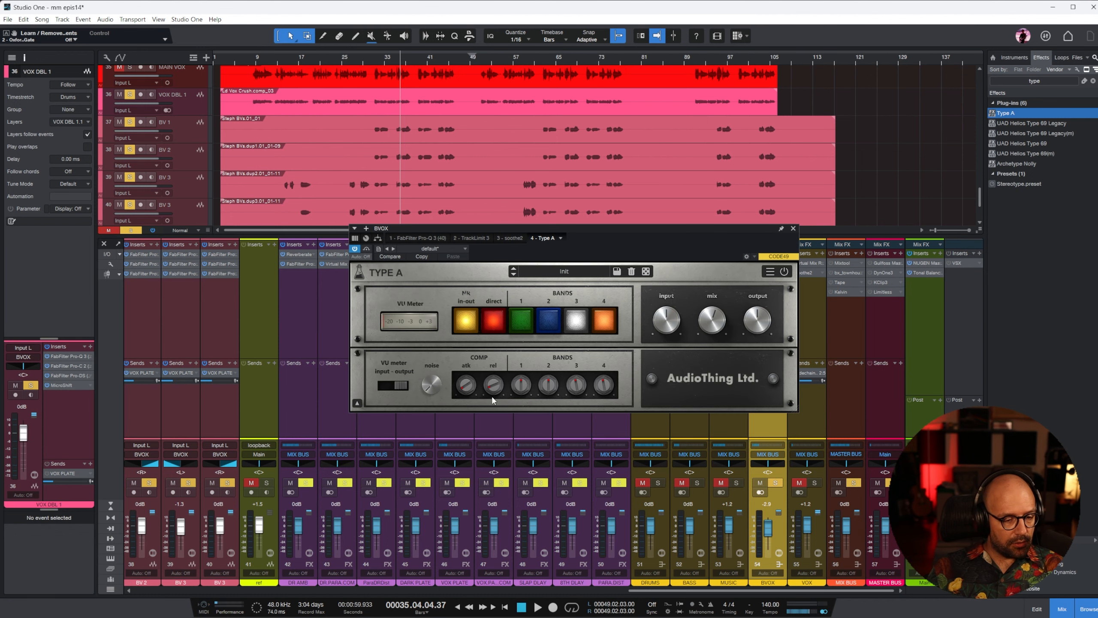
{"action": "left_click", "coordinate": [793, 229]}
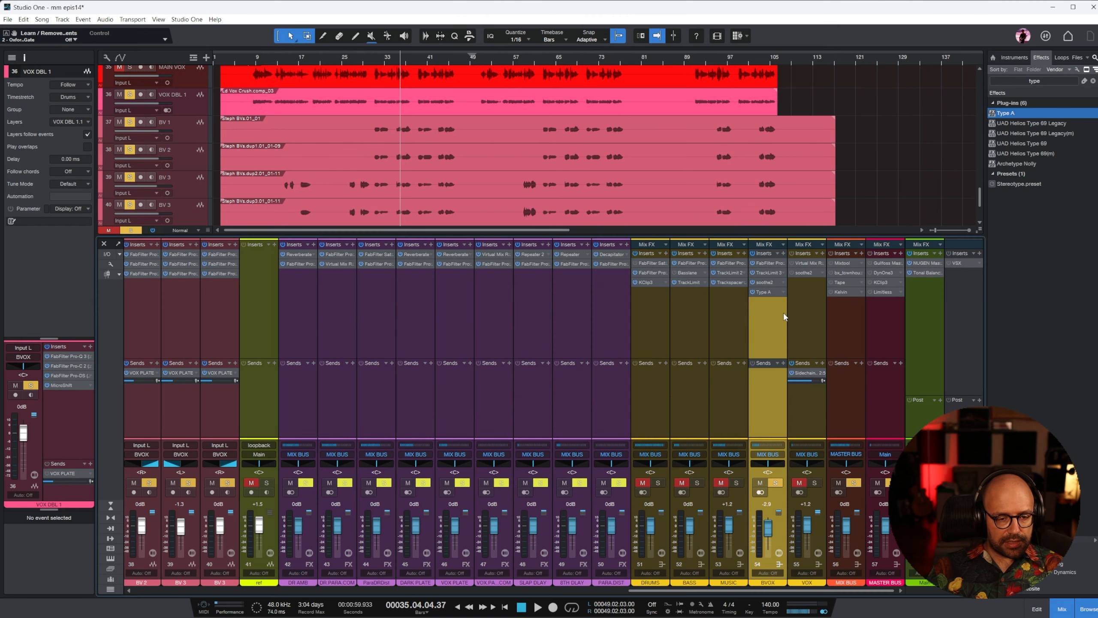
{"action": "left_click", "coordinate": [777, 293]}
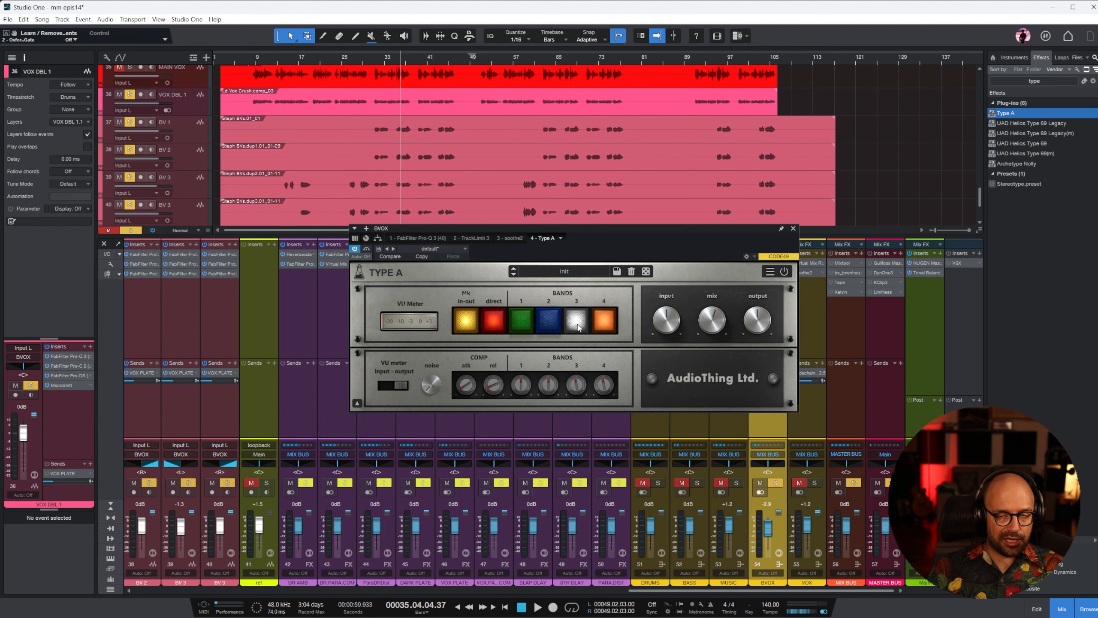
{"action": "left_click", "coordinate": [793, 228]}
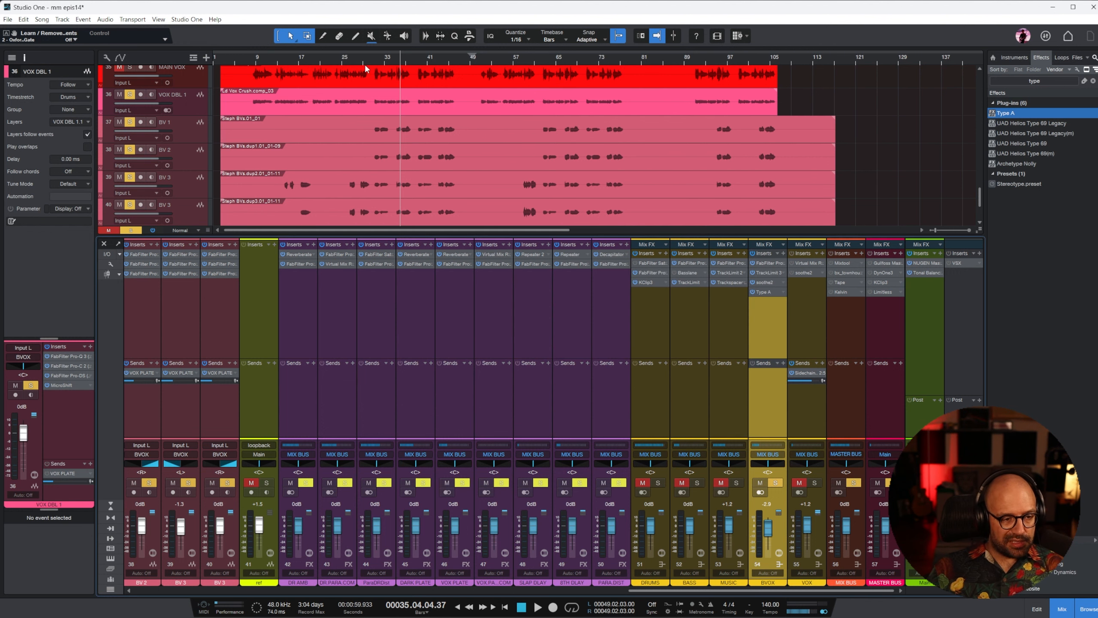
{"action": "left_click", "coordinate": [391, 60]}
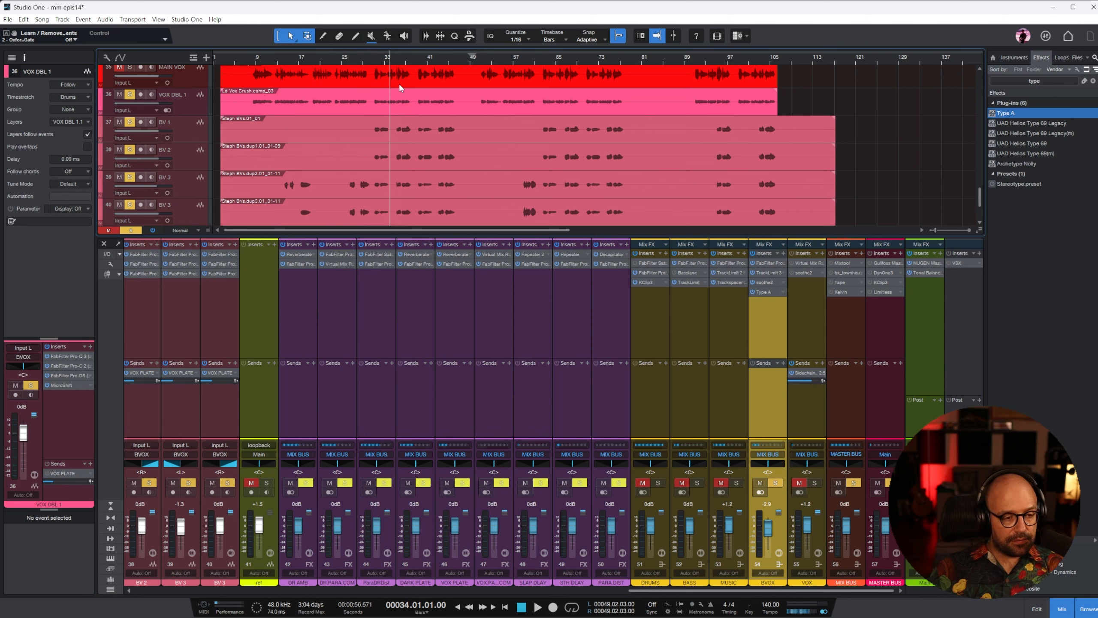
{"action": "key", "text": "space"}
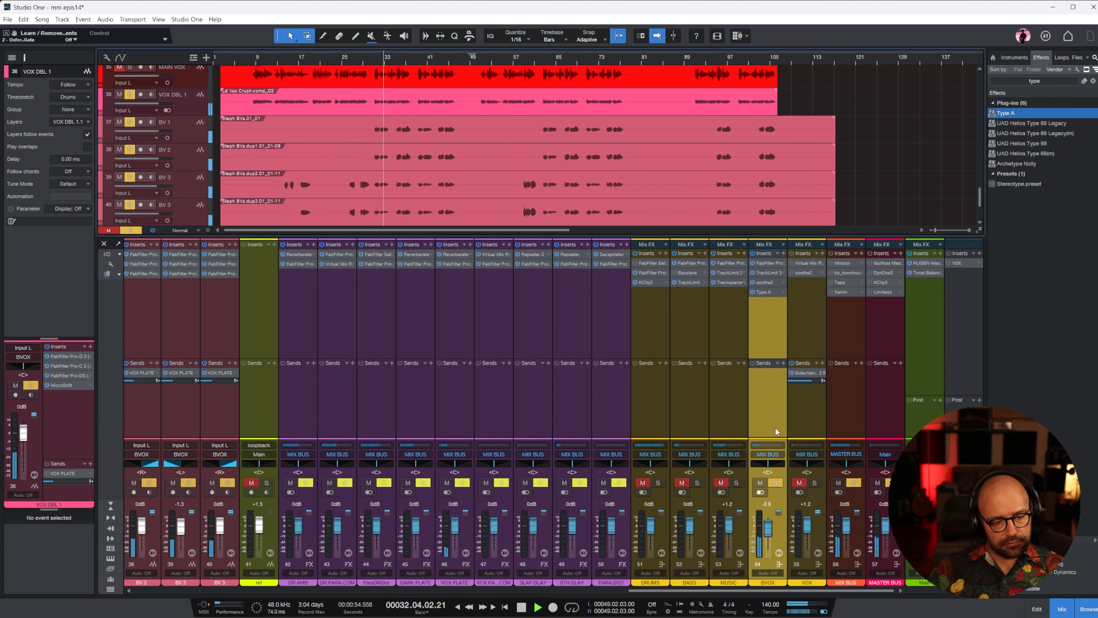
Step: Shape the BVOX bus's Pro-Q 3 with a low cut and a wide dip of about -4.35 dB near 480 Hz, then unsolo the bus
{"action": "left_click", "coordinate": [771, 263]}
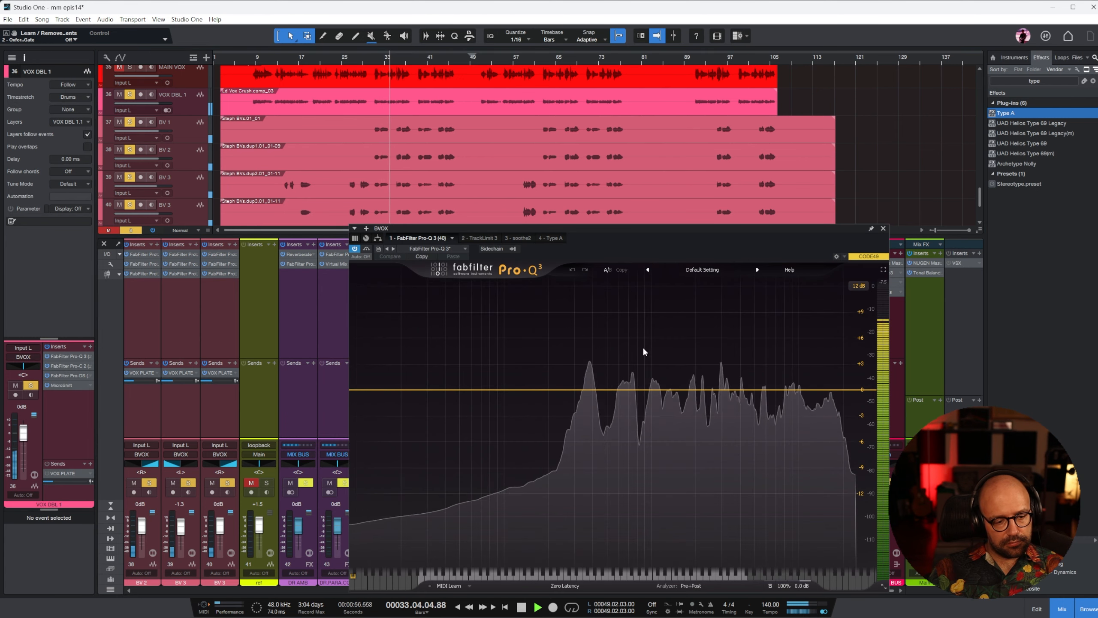
{"action": "left_click_drag", "start_coordinate": [543, 377], "coordinate": [605, 427]}
{"action": "scroll", "coordinate": [605, 427], "scroll_direction": "down", "scroll_amount": 3}
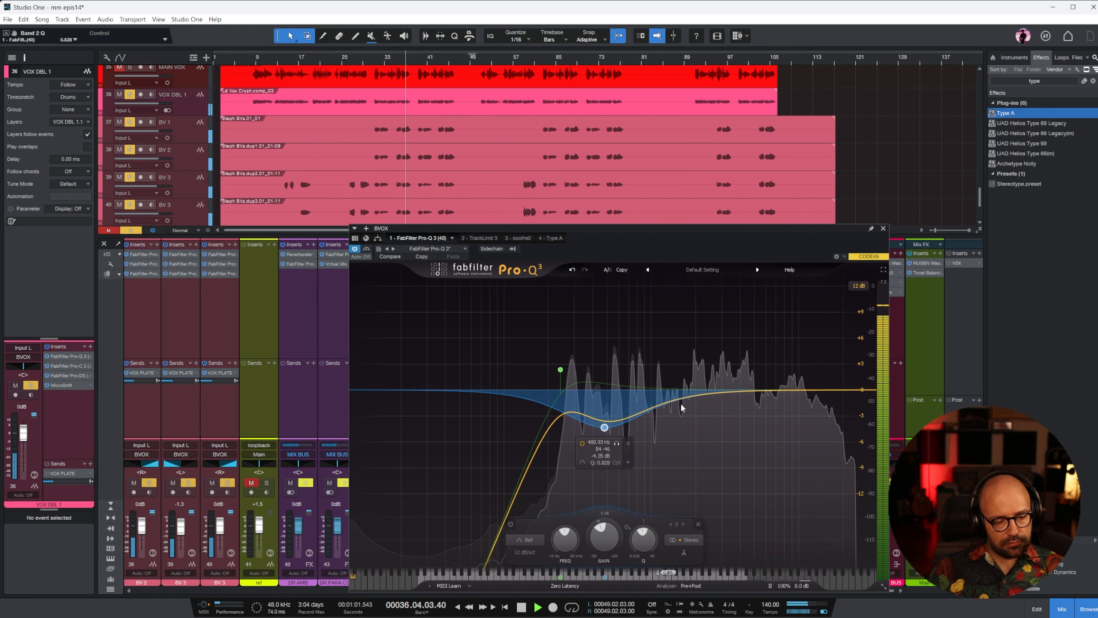
{"action": "left_click", "coordinate": [882, 228]}
{"action": "left_click", "coordinate": [776, 484]}
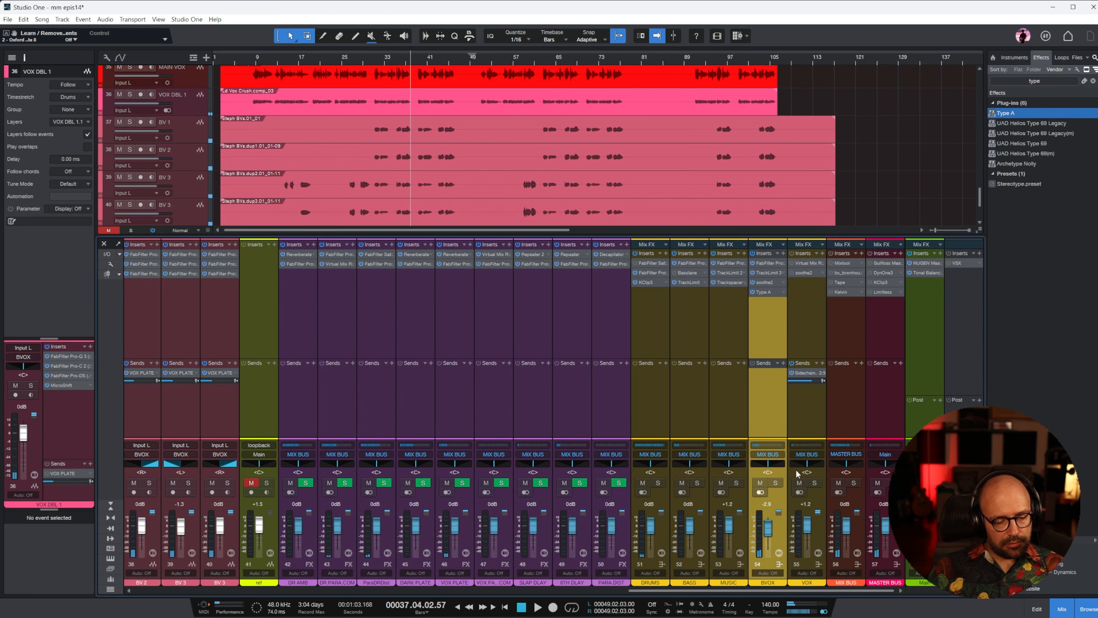
Step: Solo the VOX bus, enable its inserts and set the FG-2A gain in the Virtual Mix Rack to about 29.8
{"action": "left_click", "coordinate": [806, 320]}
{"action": "left_click", "coordinate": [815, 482]}
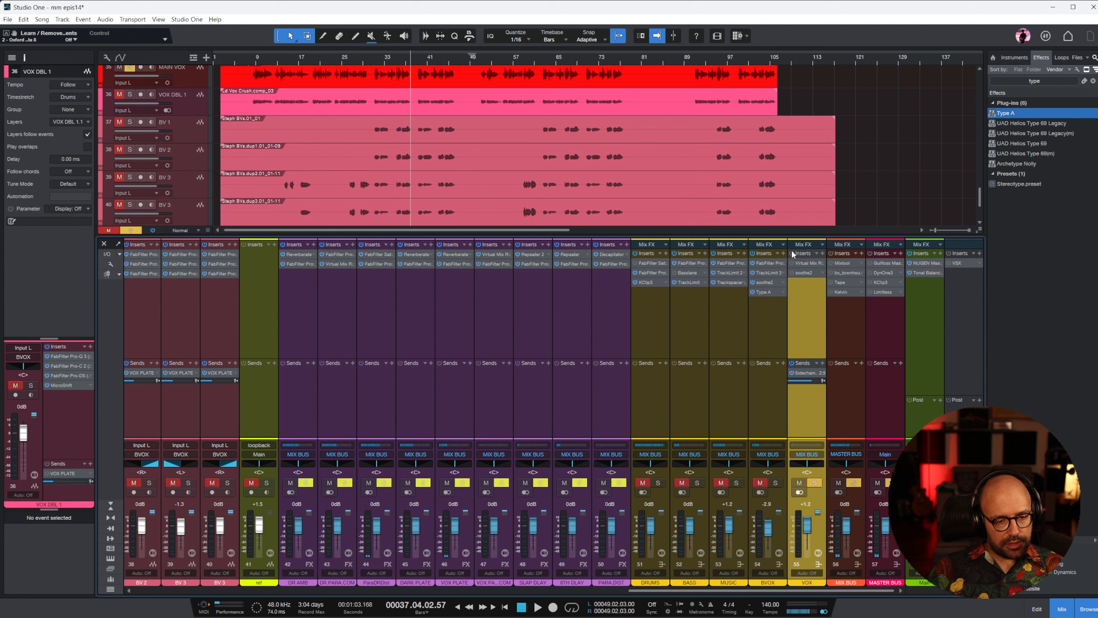
{"action": "key", "text": "space"}
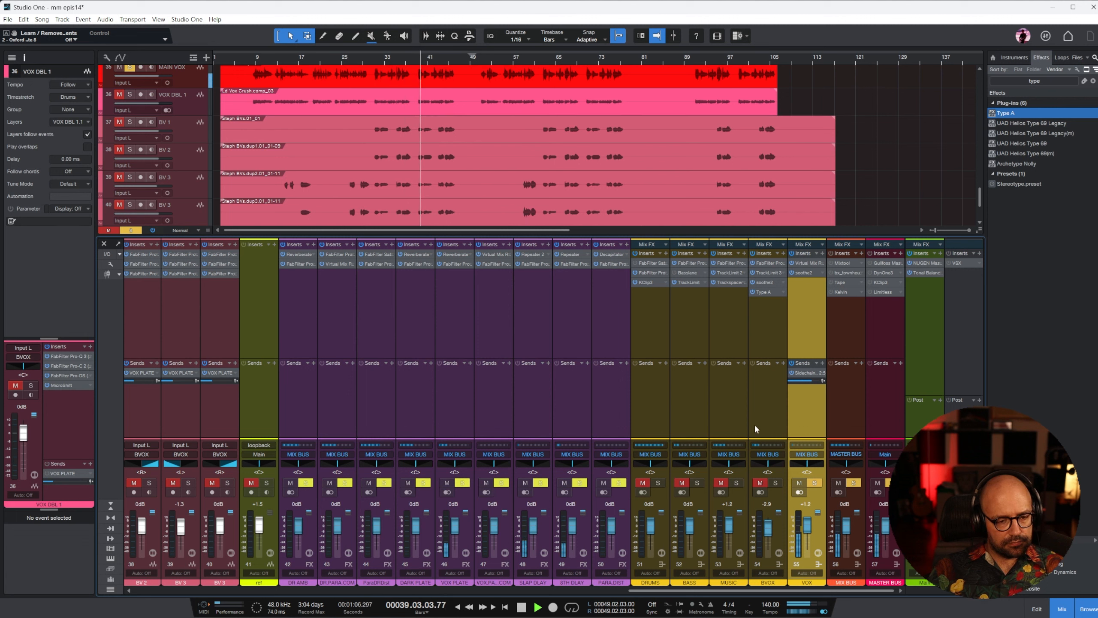
{"action": "left_click", "coordinate": [814, 263]}
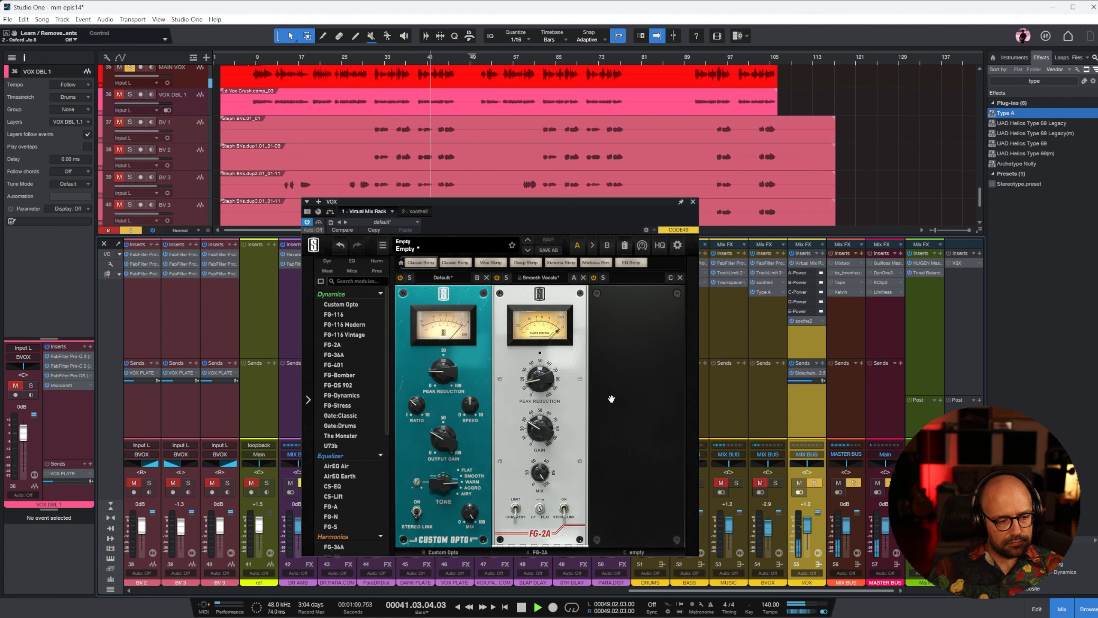
{"action": "left_click_drag", "start_coordinate": [536, 432], "coordinate": [535, 439]}
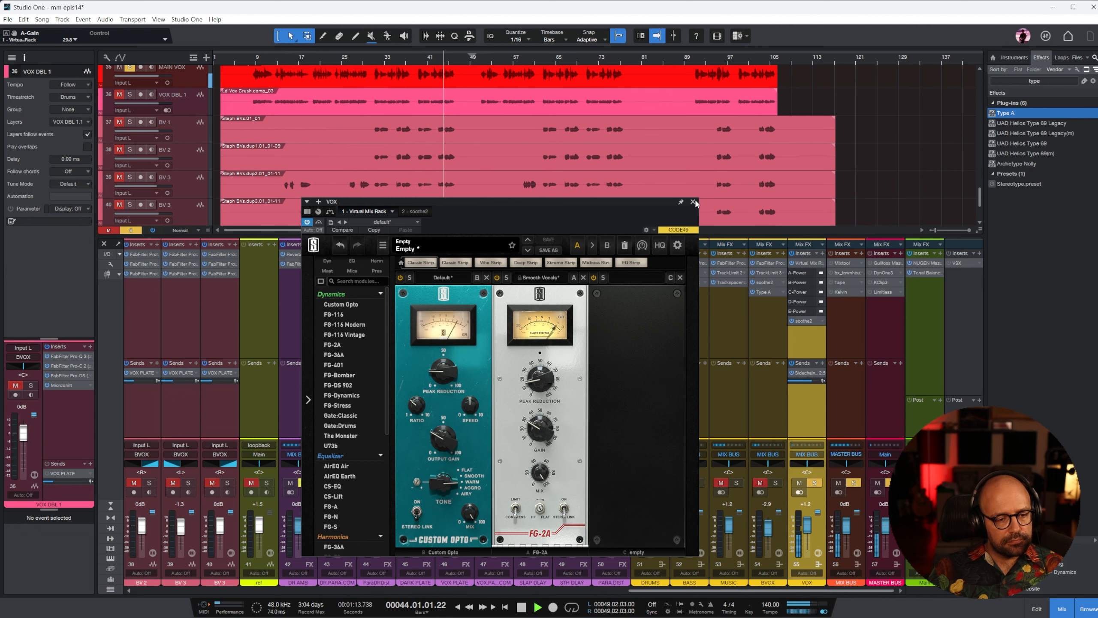
{"action": "left_click", "coordinate": [693, 201]}
Step: Shift the low cut and low-mid dip in MAIN VOX's Pro-Q 3 up in frequency, with the dip at about -3 dB
{"action": "left_click_drag", "start_coordinate": [821, 590], "coordinate": [598, 588]}
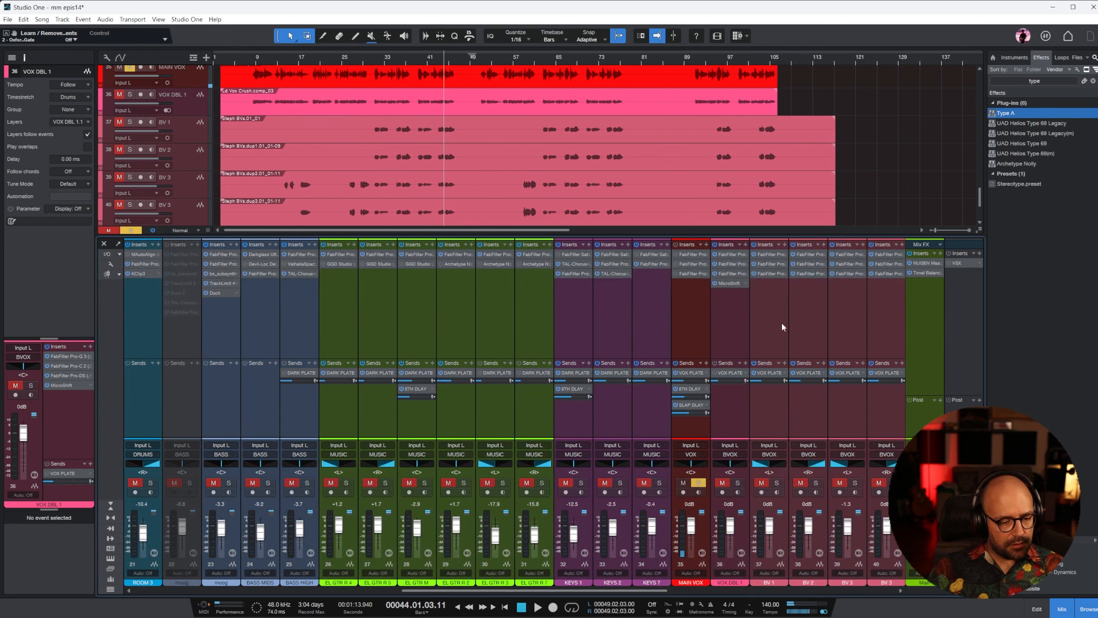
{"action": "left_click", "coordinate": [704, 302]}
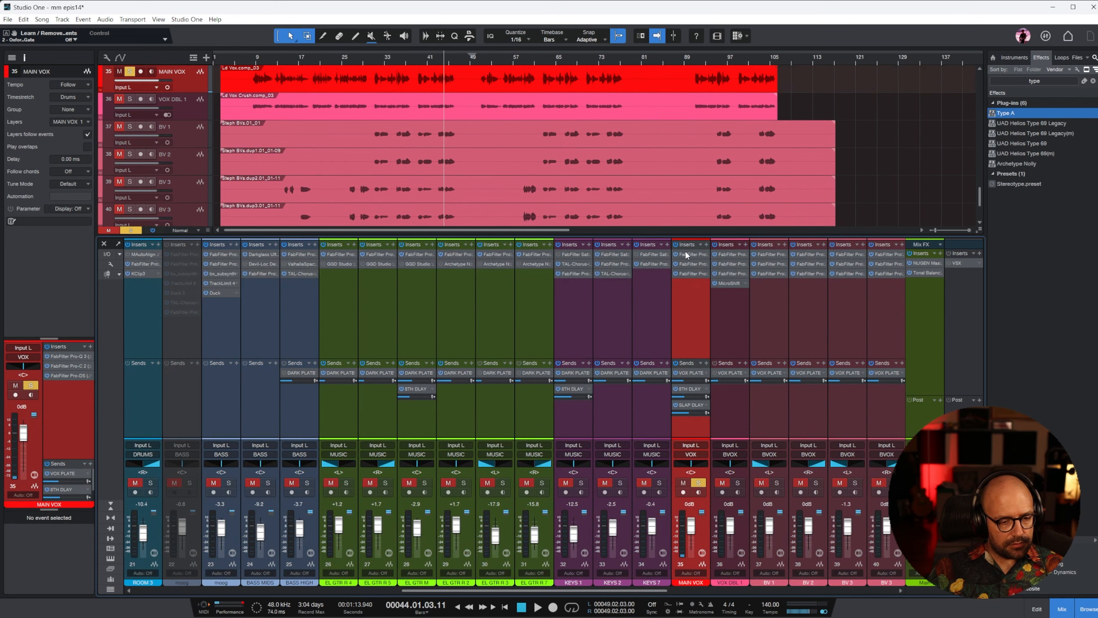
{"action": "left_click", "coordinate": [686, 255]}
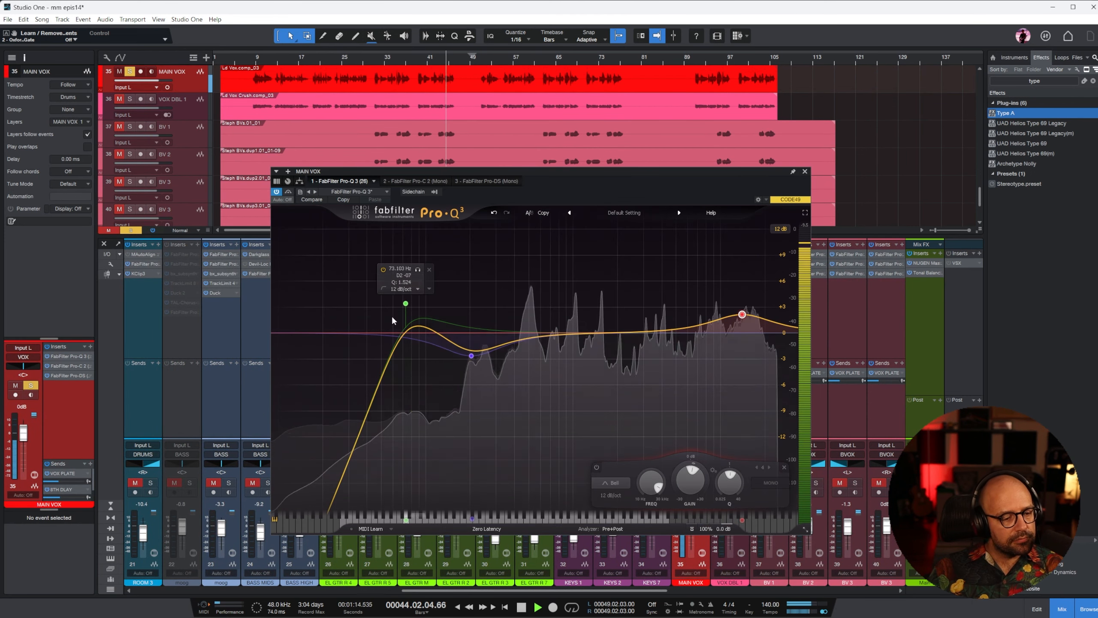
{"action": "left_click_drag", "start_coordinate": [373, 272], "coordinate": [537, 406]}
{"action": "left_click_drag", "start_coordinate": [414, 304], "coordinate": [500, 310]}
{"action": "left_click_drag", "start_coordinate": [563, 356], "coordinate": [564, 366]}
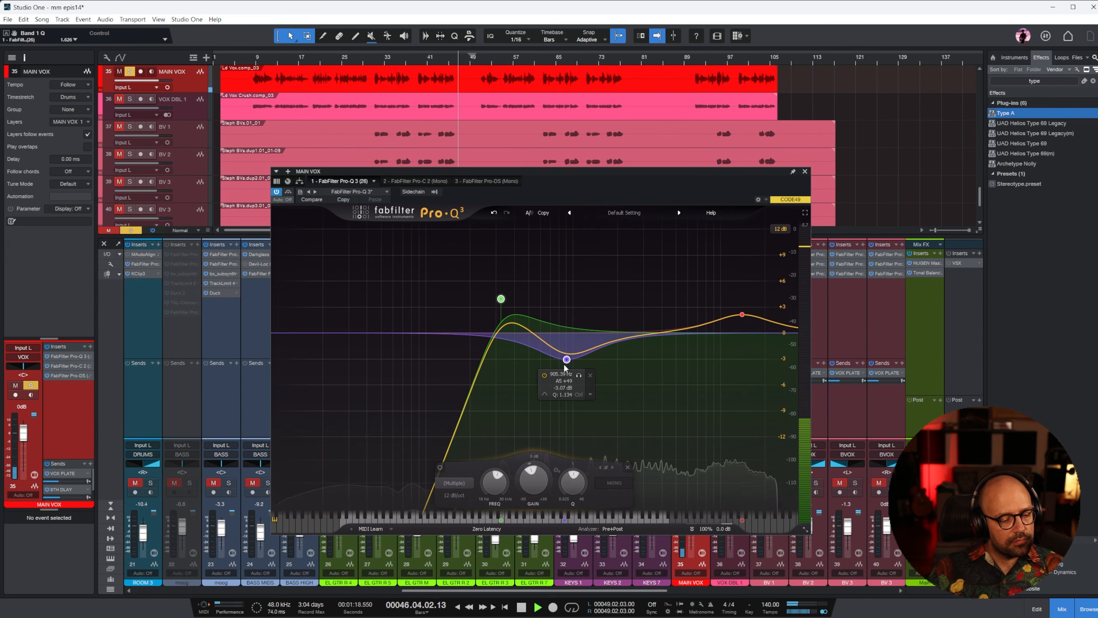
Step: Lower the resonance of MAIN VOX's low cut to a Q of about 1.39 and move the dip to about 693 Hz
{"action": "left_click", "coordinate": [580, 367]}
{"action": "left_click", "coordinate": [566, 359]}
{"action": "left_click_drag", "start_coordinate": [500, 299], "coordinate": [500, 310]}
{"action": "key", "text": "space"}
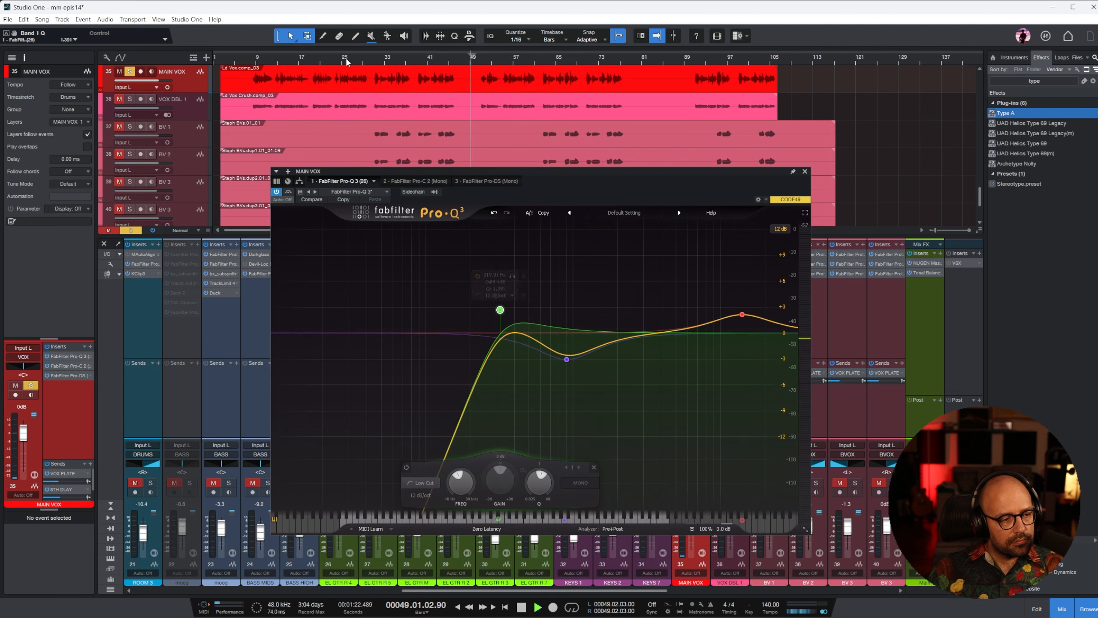
{"action": "left_click", "coordinate": [566, 359]}
{"action": "left_click_drag", "start_coordinate": [612, 343], "coordinate": [550, 369]}
{"action": "left_click", "coordinate": [804, 172]}
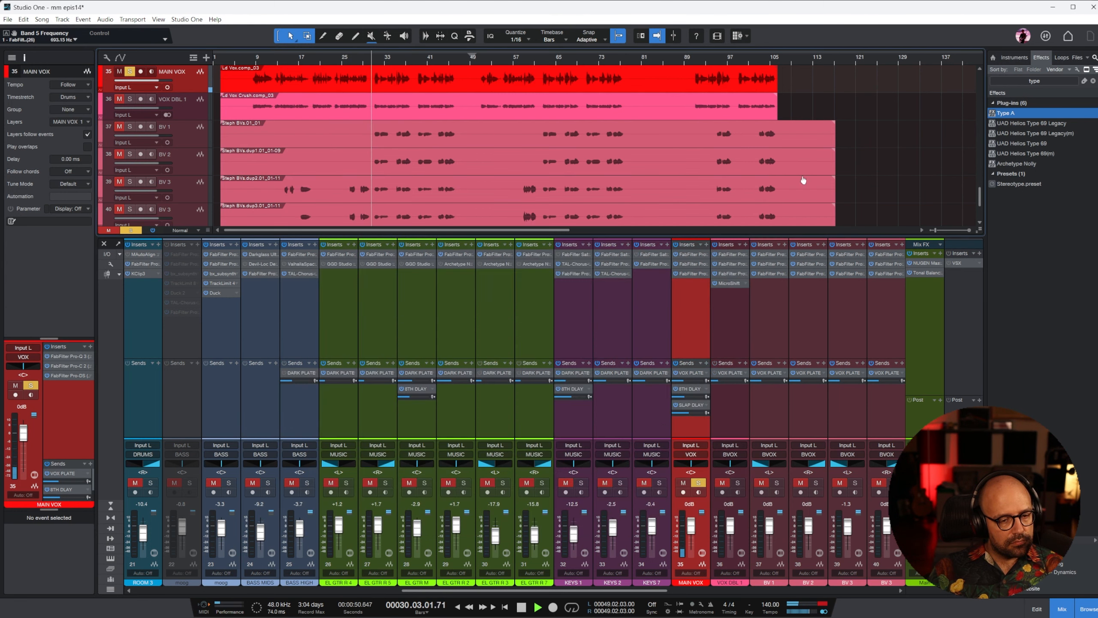
Step: Set the range of MAIN VOX's Pro-DS to about 10.18 dB
{"action": "left_click", "coordinate": [694, 272]}
{"action": "left_click_drag", "start_coordinate": [356, 329], "coordinate": [357, 321]}
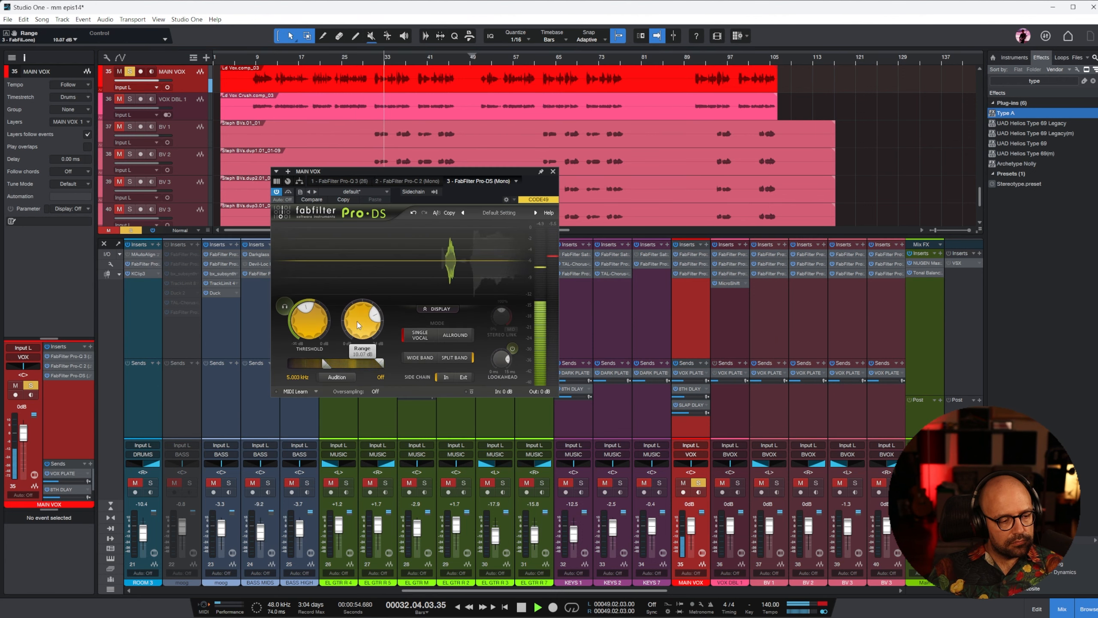
{"action": "left_click", "coordinate": [554, 171]}
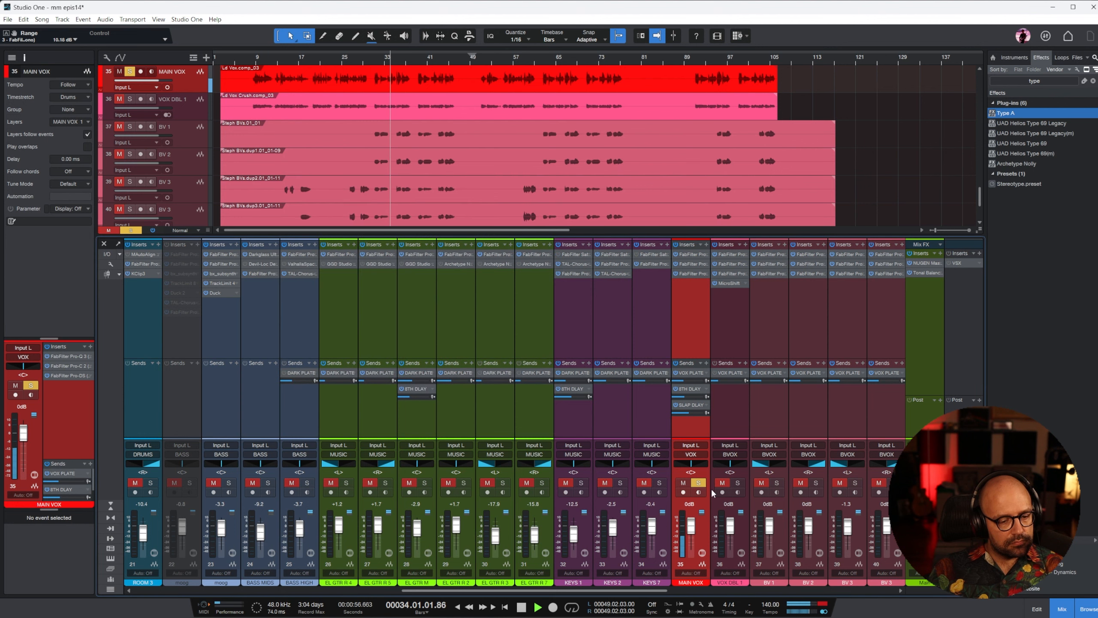
Step: Unsolo MAIN VOX and balance the vocal buses, setting VOX to +0.4 dB and BVOX to -1.3 dB
{"action": "left_click", "coordinate": [698, 483]}
{"action": "left_click_drag", "start_coordinate": [637, 590], "coordinate": [865, 590]}
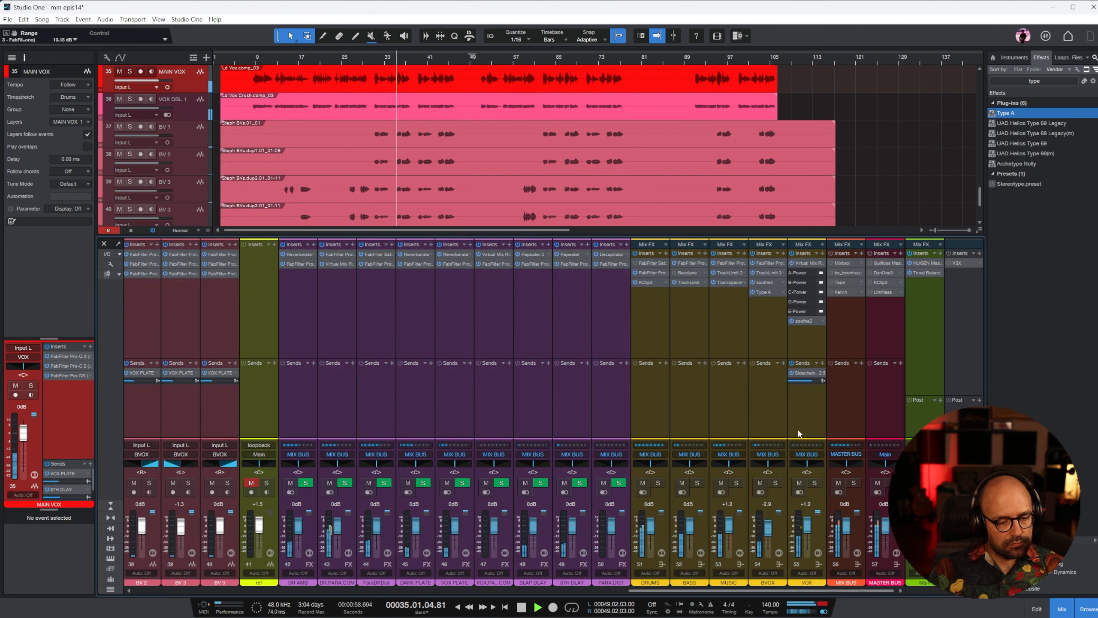
{"action": "left_click", "coordinate": [804, 264]}
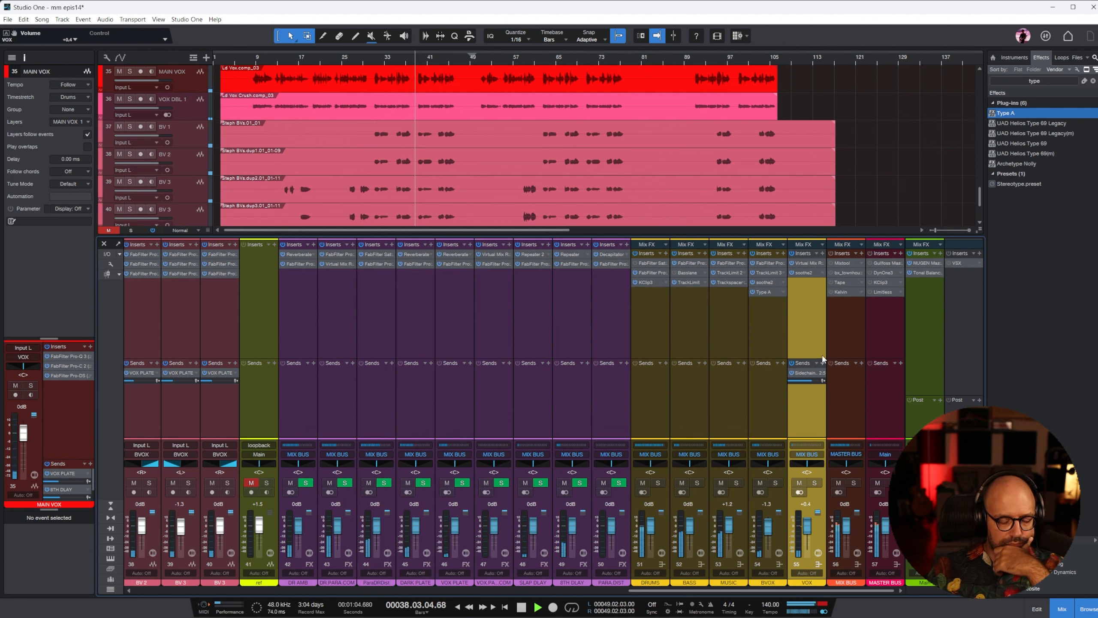
Step: Enable the bx_townhouse Buss Compressor on the MIX BUS and set its threshold to about +7.4 dB
{"action": "left_click", "coordinate": [839, 317]}
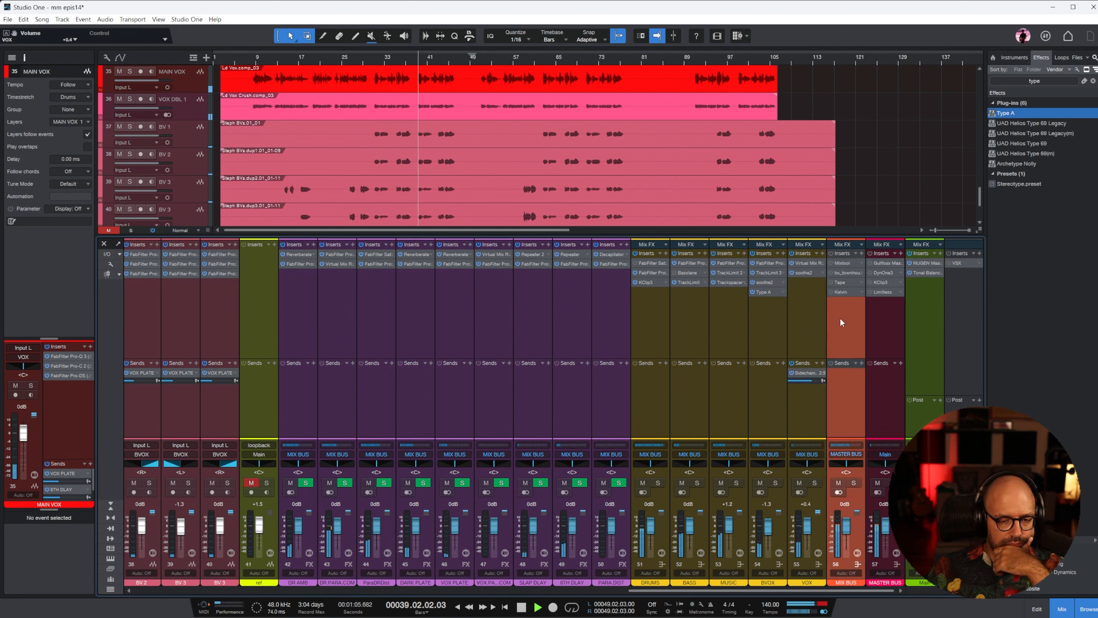
{"action": "left_click", "coordinate": [846, 272]}
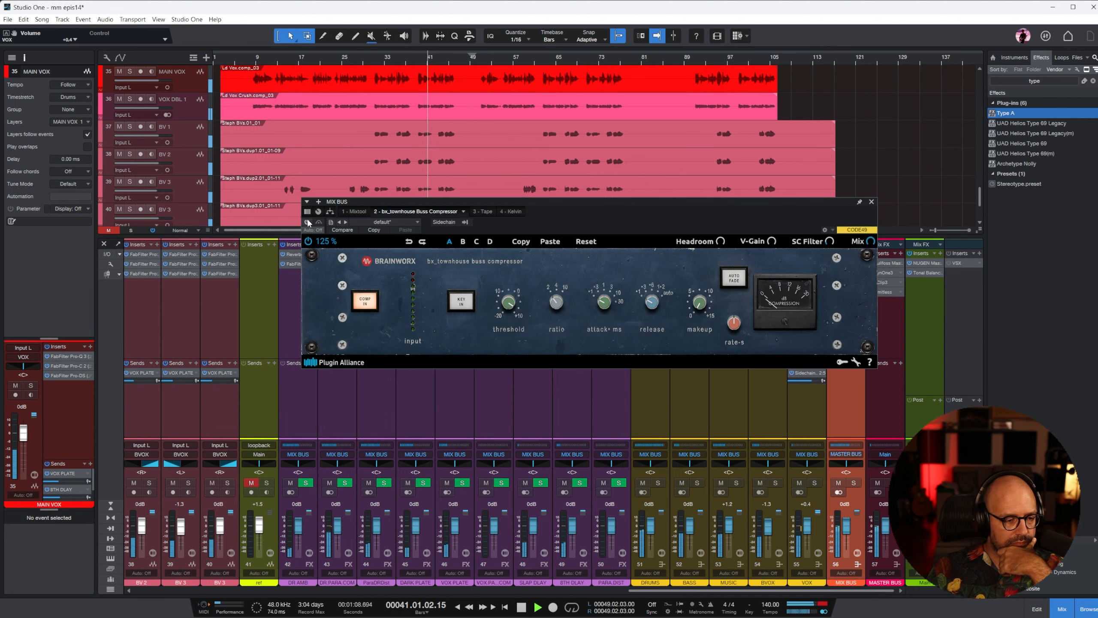
{"action": "mouse_move", "coordinate": [507, 307]}
{"action": "left_click_drag", "start_coordinate": [507, 307], "coordinate": [506, 305]}
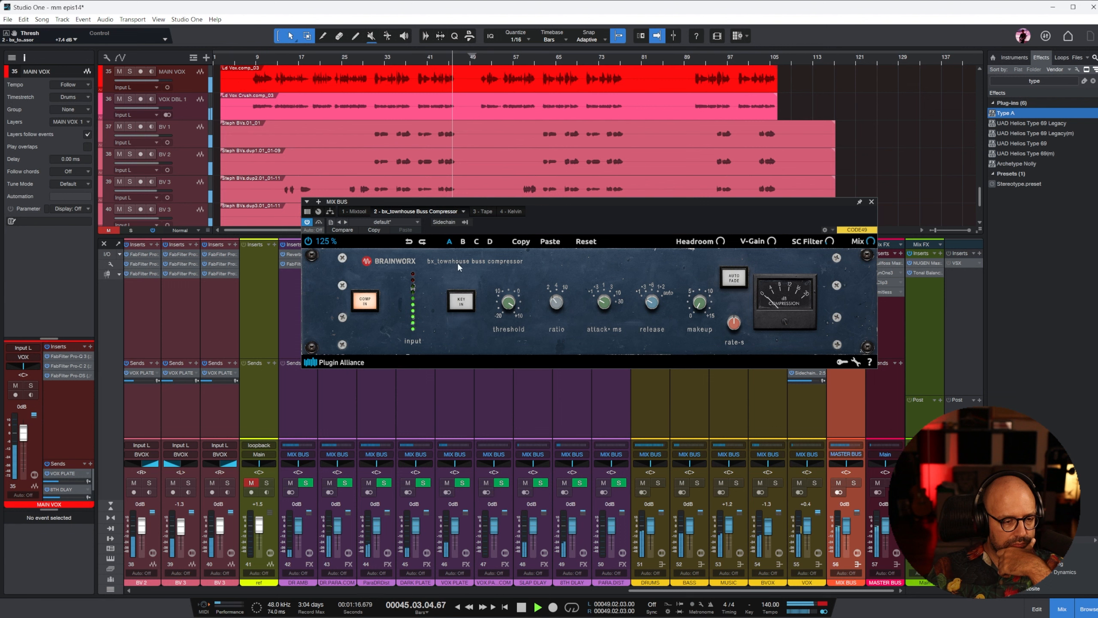
Step: Enable Tape on the MIX BUS, compare color types A and B, and settle on type C with amount 4.6 and 15 IPS tape speed
{"action": "left_click", "coordinate": [482, 212]}
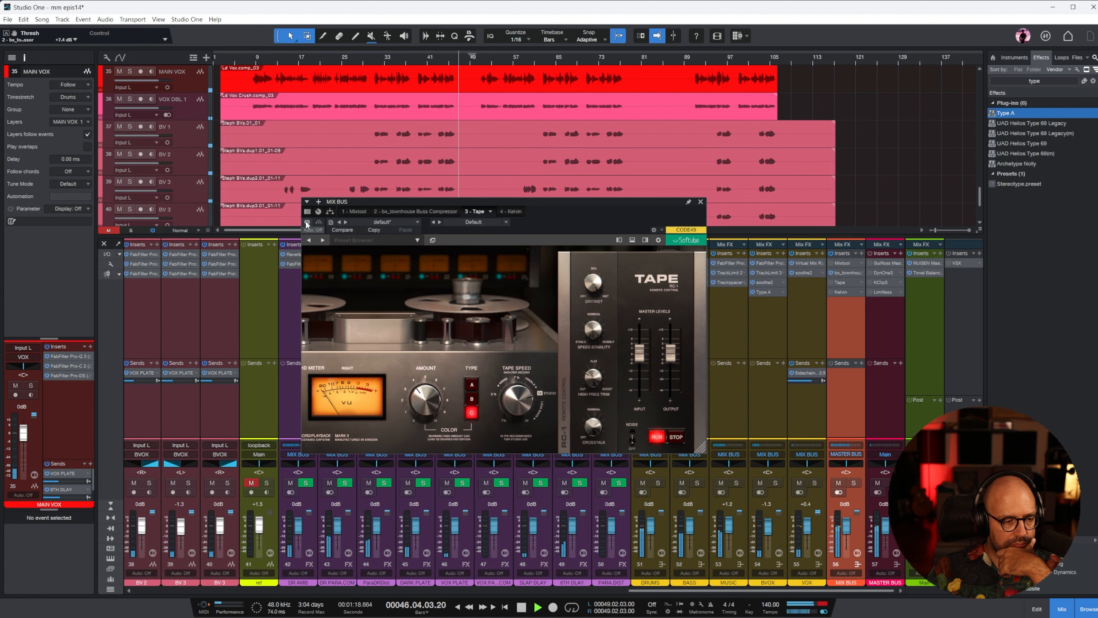
{"action": "left_click", "coordinate": [472, 384]}
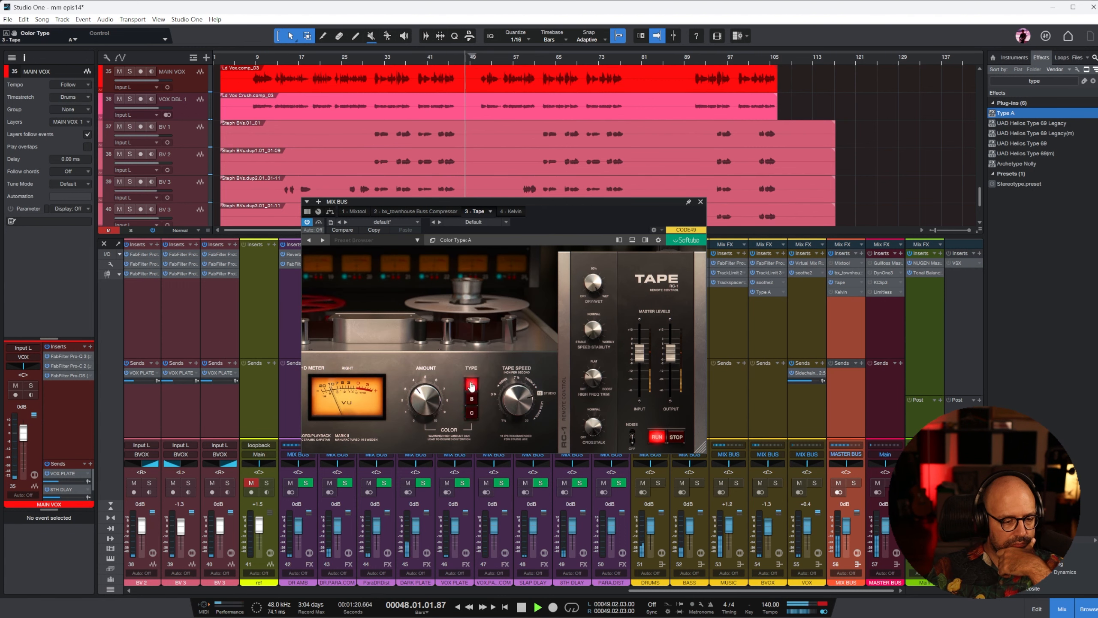
{"action": "left_click", "coordinate": [380, 70]}
{"action": "left_click", "coordinate": [472, 399]}
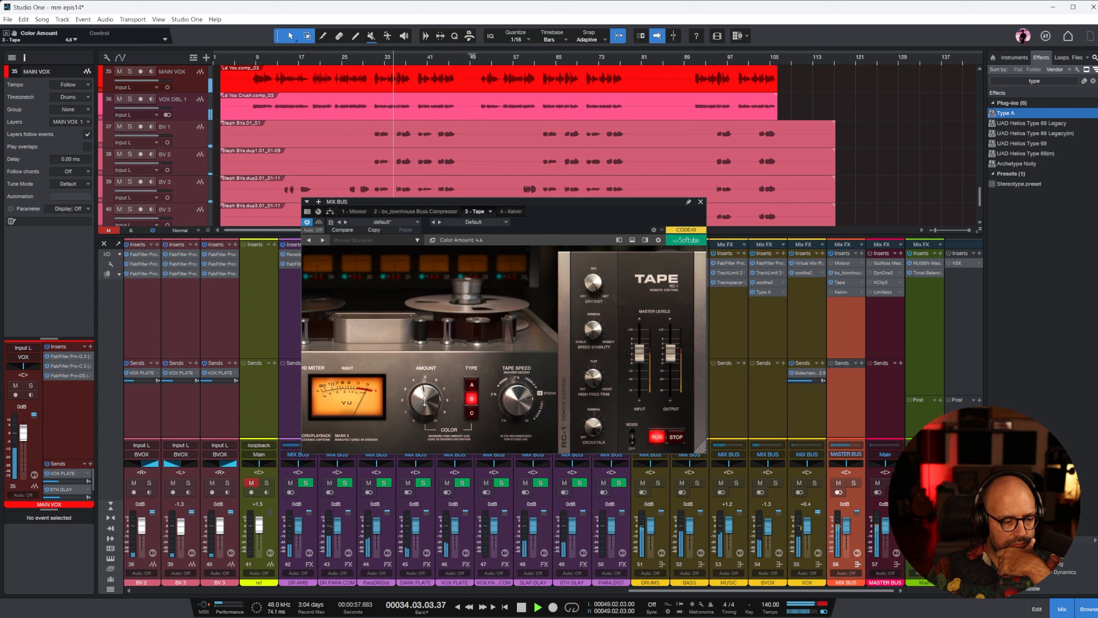
{"action": "left_click", "coordinate": [472, 413]}
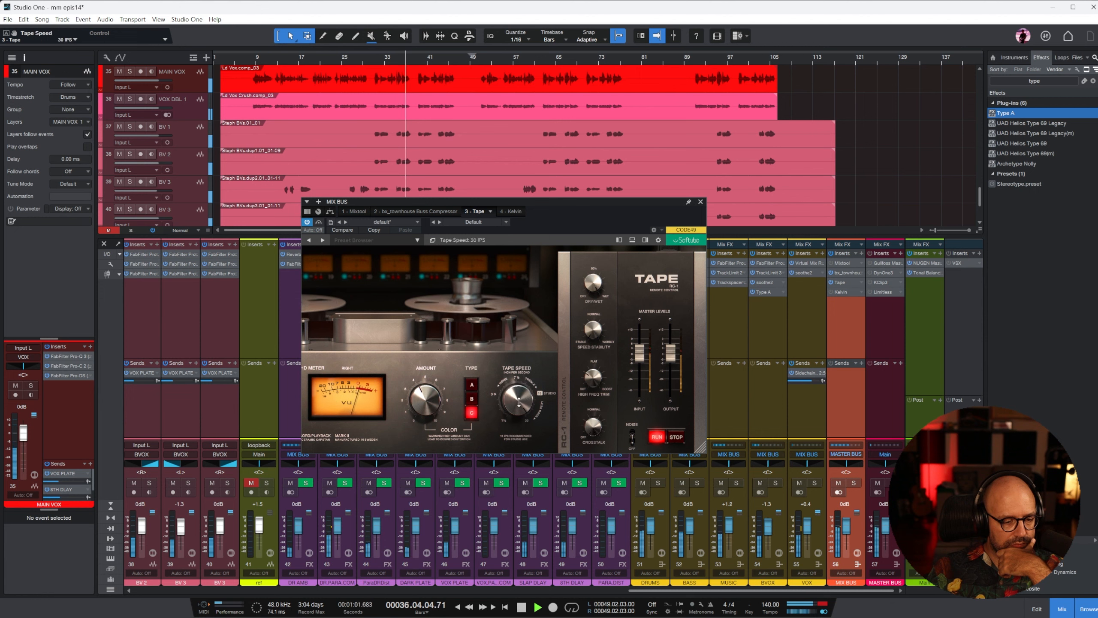
{"action": "left_click_drag", "start_coordinate": [519, 403], "coordinate": [519, 416]}
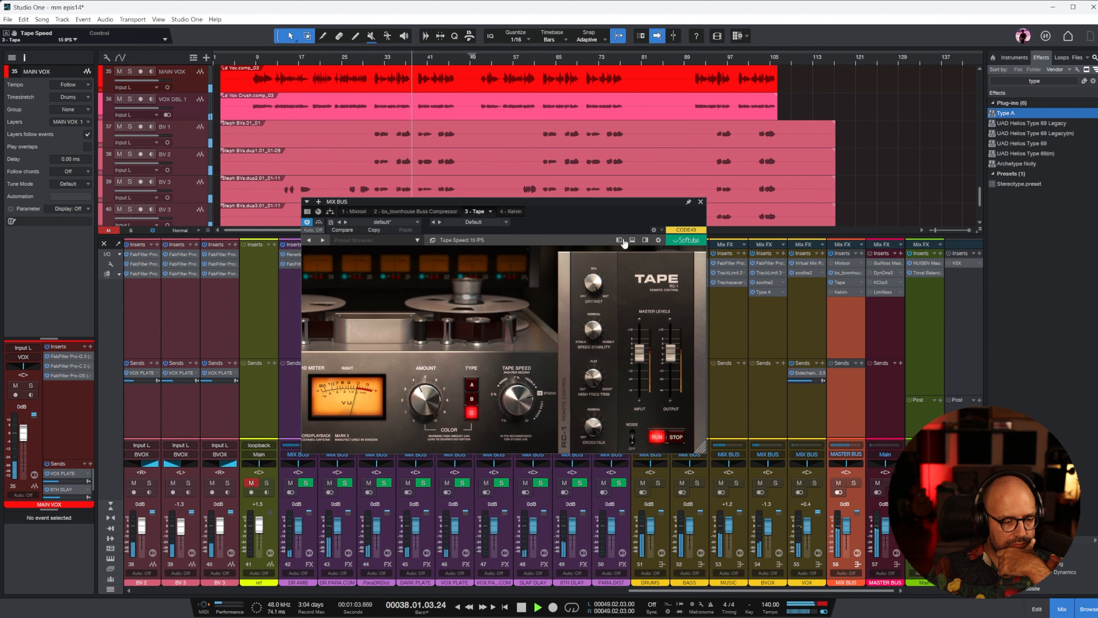
Step: Enable the Kelvin tone shaper on the MIX BUS
{"action": "left_click", "coordinate": [511, 211]}
{"action": "left_click", "coordinate": [307, 222]}
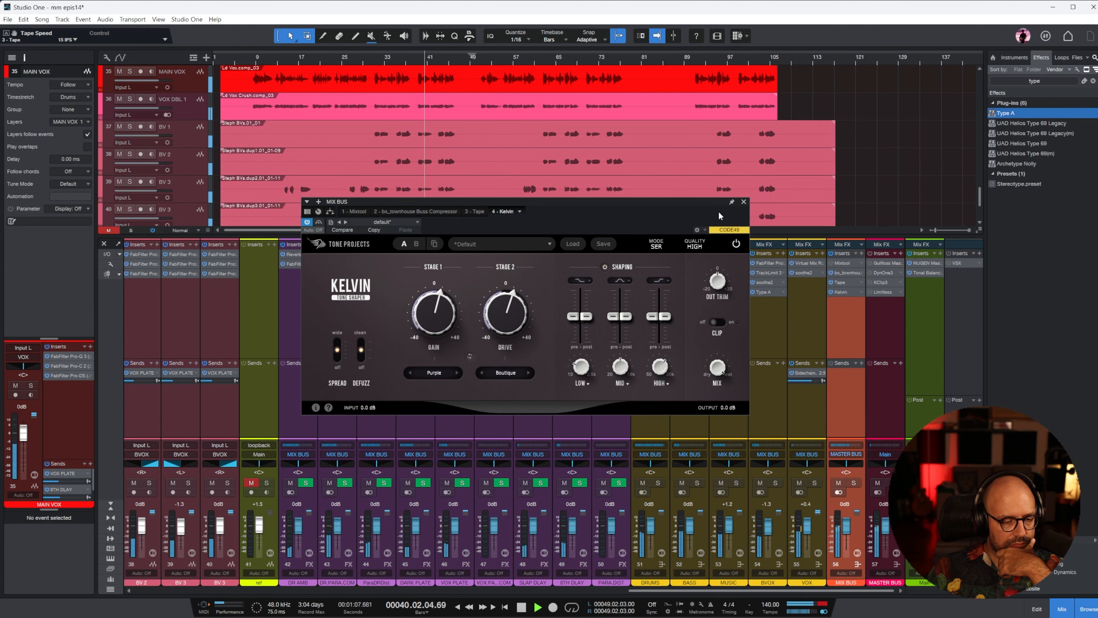
{"action": "left_click", "coordinate": [743, 202]}
Step: Enable Gullfoss Master, DynOne3 and KClip 3 on the MASTER BUS
{"action": "left_click", "coordinate": [878, 314]}
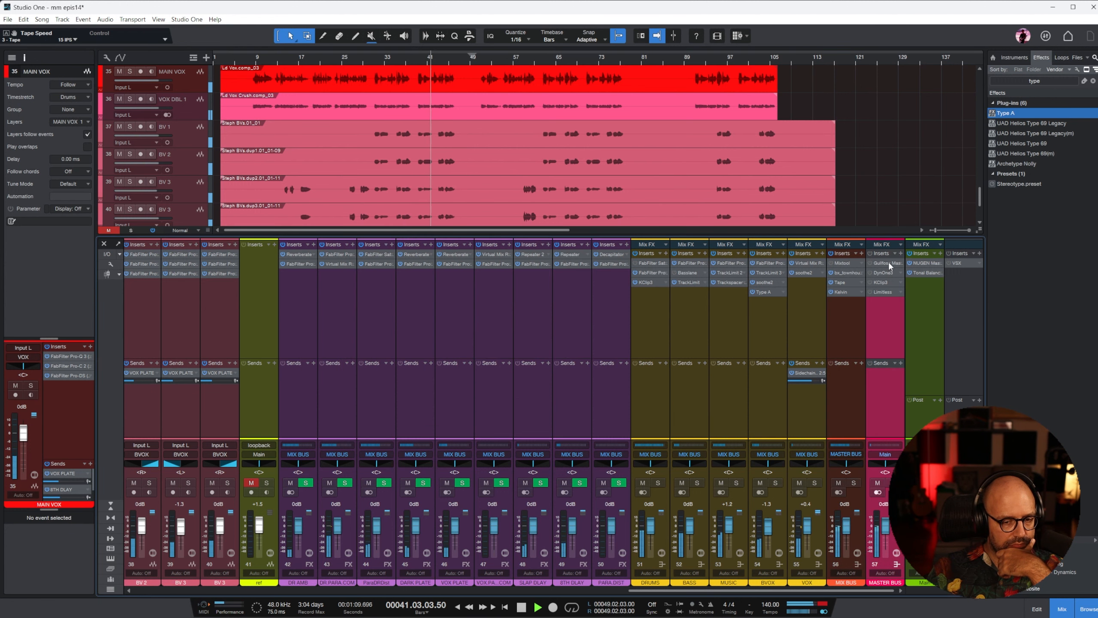
{"action": "left_click", "coordinate": [888, 261]}
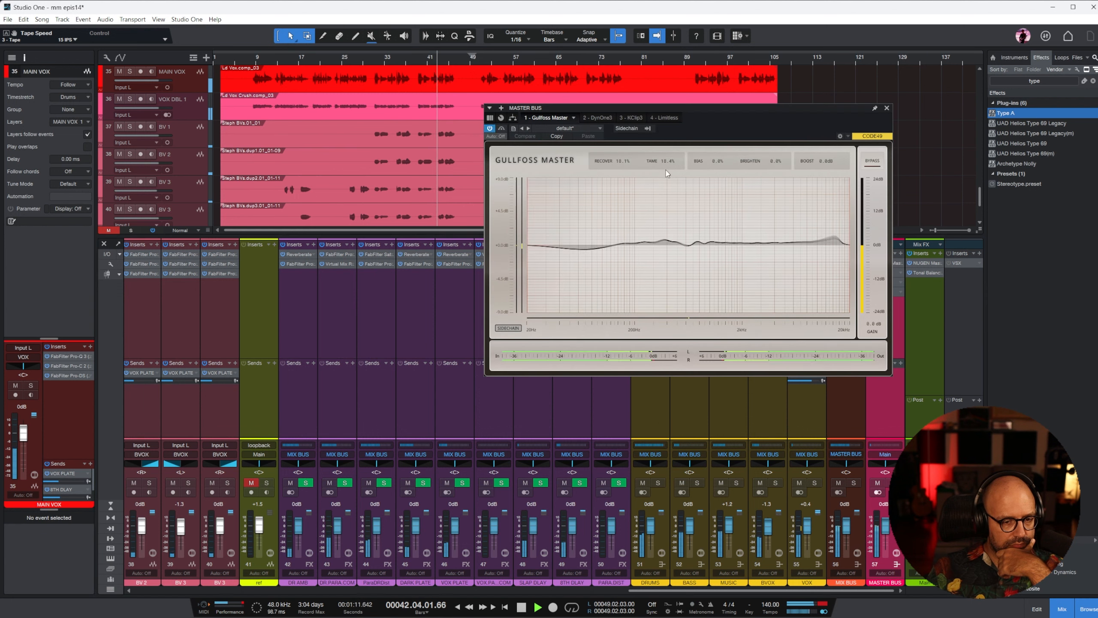
{"action": "left_click", "coordinate": [599, 117]}
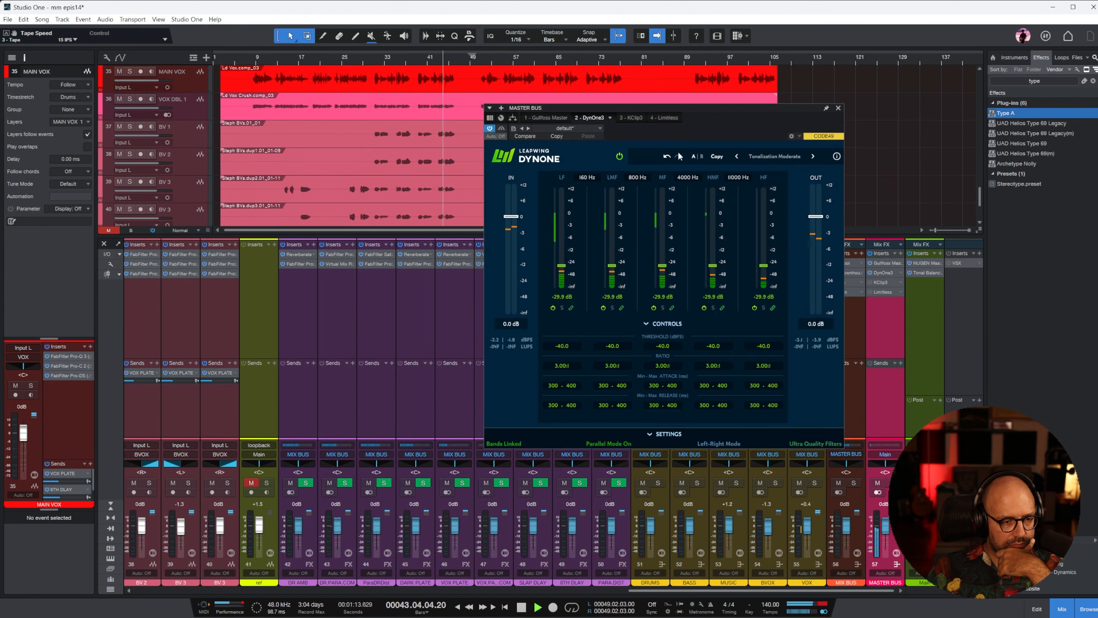
{"action": "left_click", "coordinate": [632, 117]}
{"action": "left_click", "coordinate": [490, 127]}
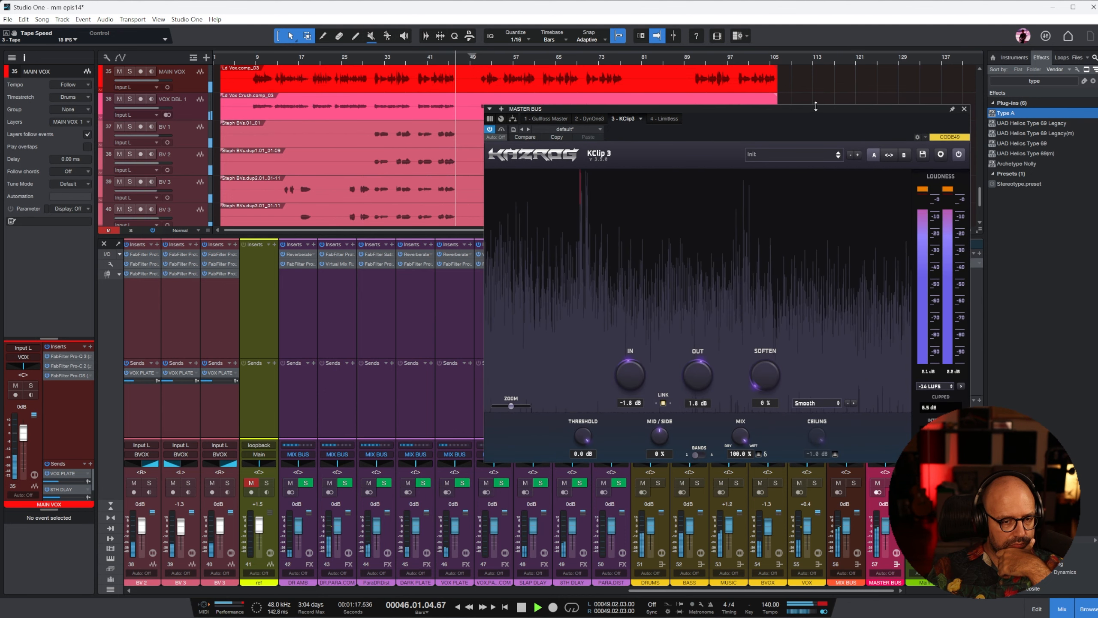
Step: Audition the delta signal of the MASTER BUS's KClip 3, set its linked input gain to -0.6 dB, and restore normal monitoring
{"action": "left_click", "coordinate": [759, 452]}
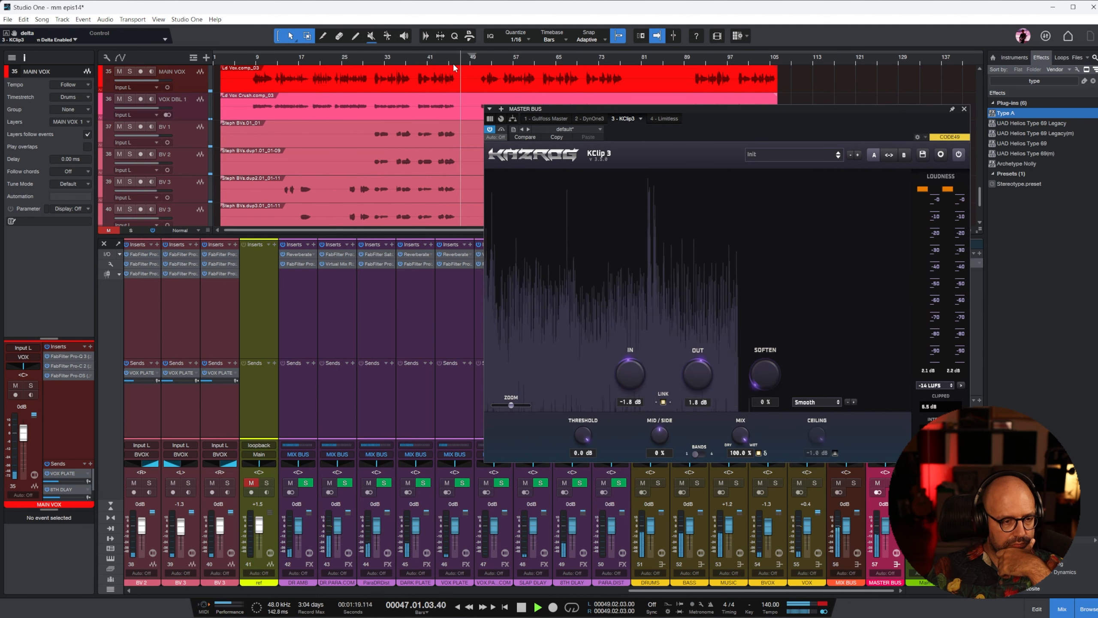
{"action": "left_click", "coordinate": [417, 60]}
{"action": "left_click_drag", "start_coordinate": [628, 380], "coordinate": [628, 372]}
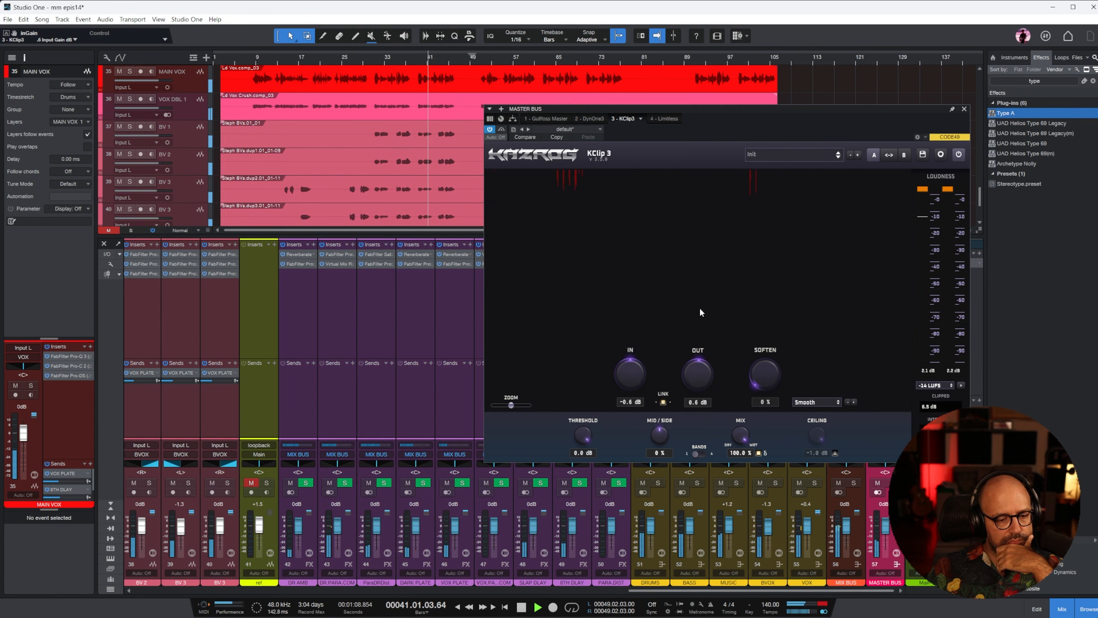
{"action": "left_click", "coordinate": [933, 407]}
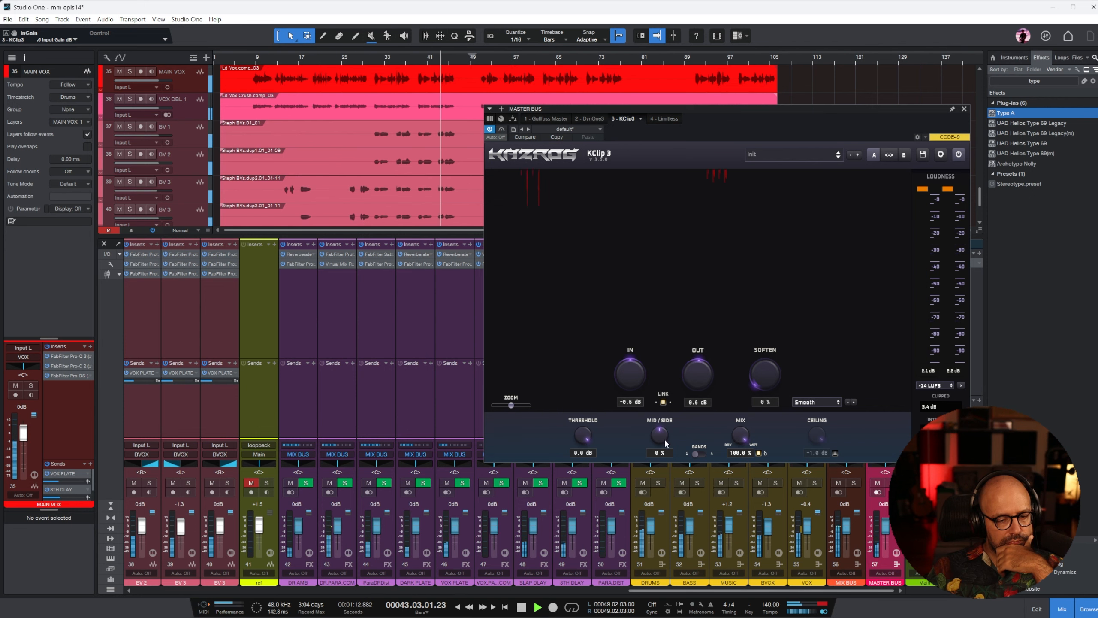
{"action": "left_click", "coordinate": [758, 453]}
{"action": "left_click_drag", "start_coordinate": [842, 119], "coordinate": [523, 178]}
{"action": "left_click", "coordinate": [390, 57]}
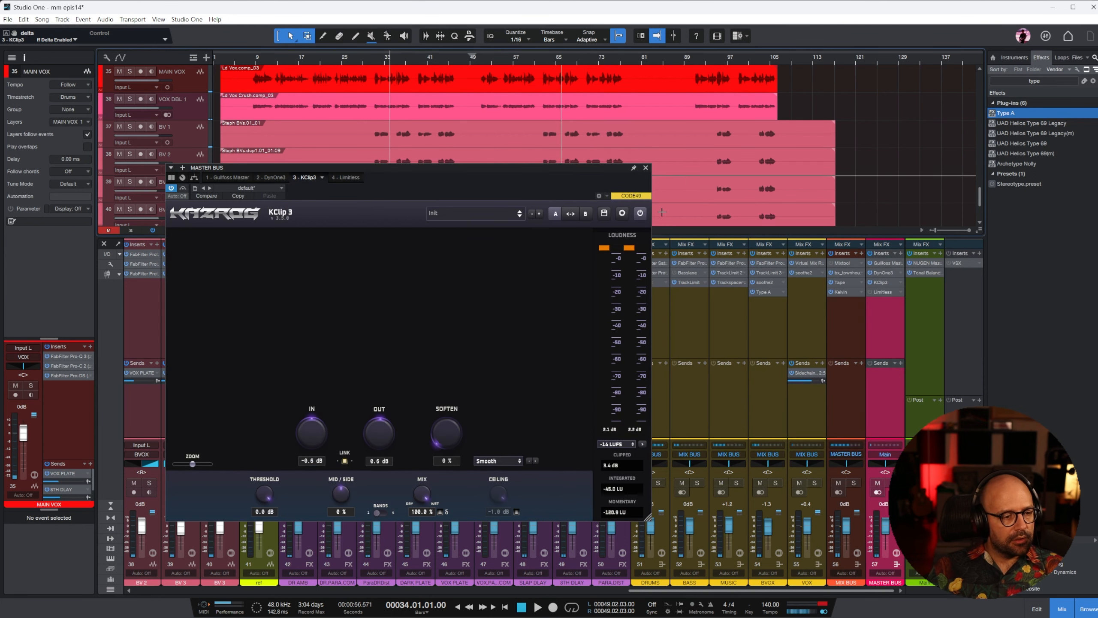
{"action": "left_click", "coordinate": [646, 168]}
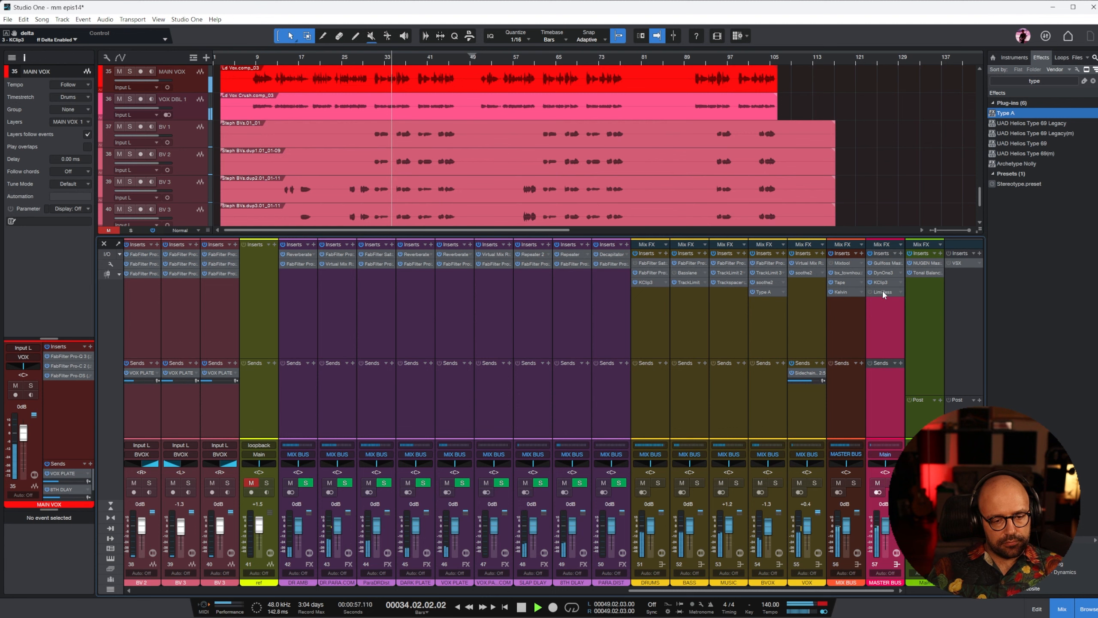
Step: Enable Limitless on the MASTER BUS and set its threshold to -2.6 dB
{"action": "left_click", "coordinate": [882, 291]}
{"action": "left_click", "coordinate": [528, 197]}
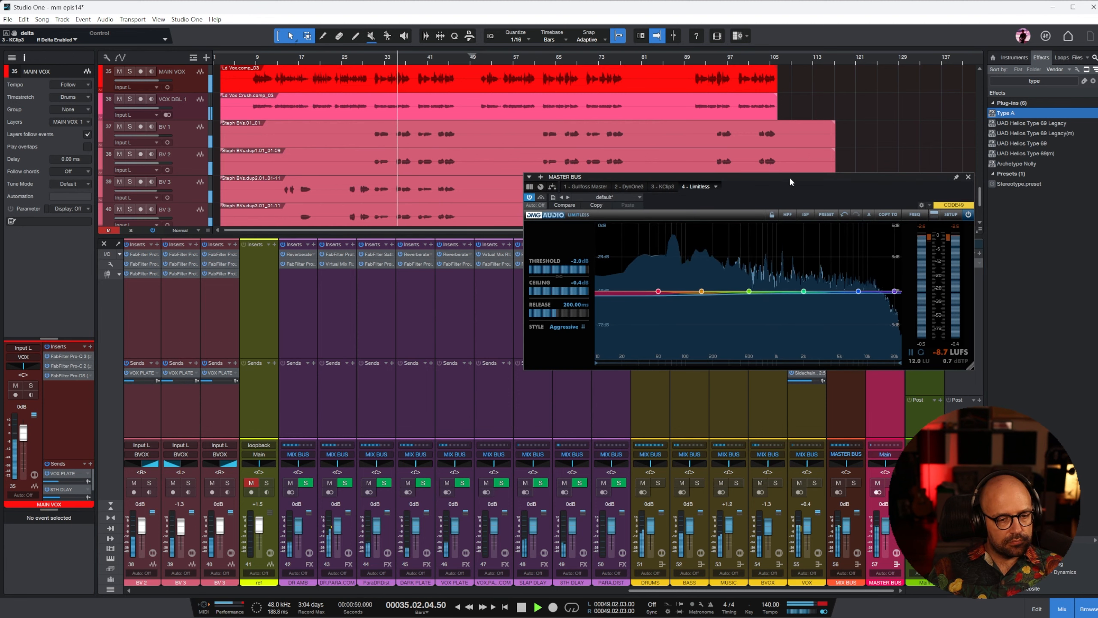
{"action": "left_click_drag", "start_coordinate": [789, 177], "coordinate": [635, 175]}
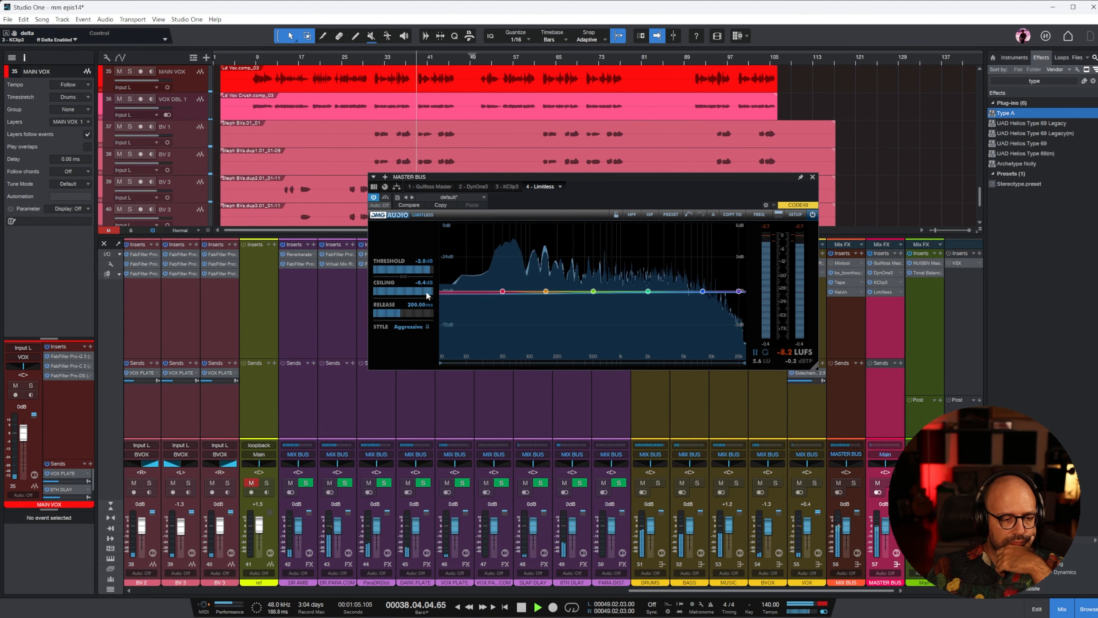
{"action": "left_click_drag", "start_coordinate": [424, 270], "coordinate": [424, 274]}
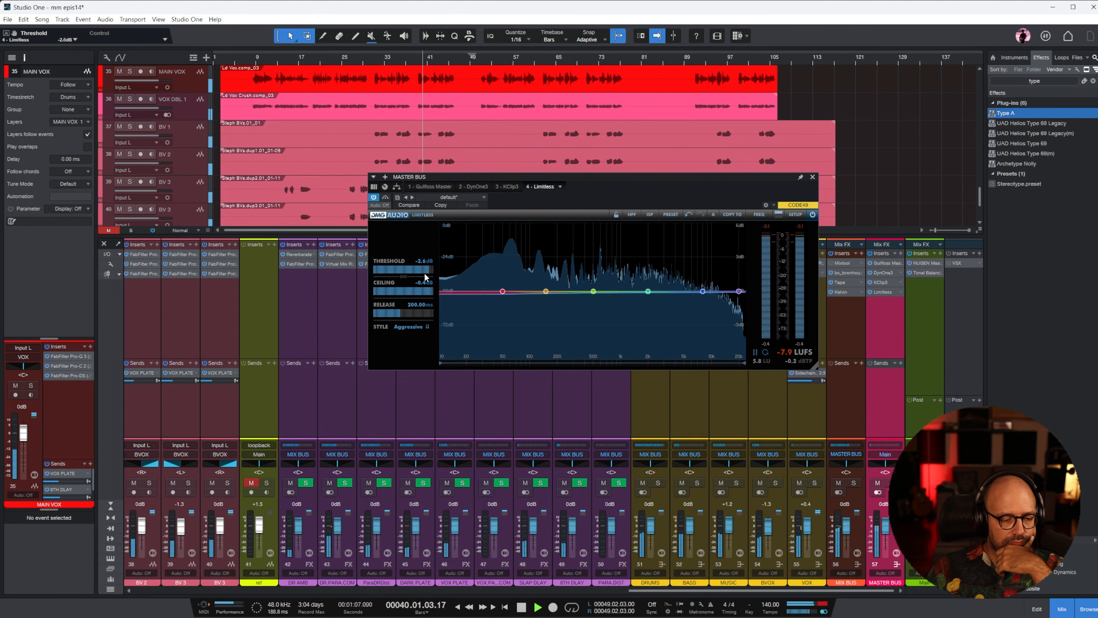
{"action": "left_click", "coordinate": [812, 177]}
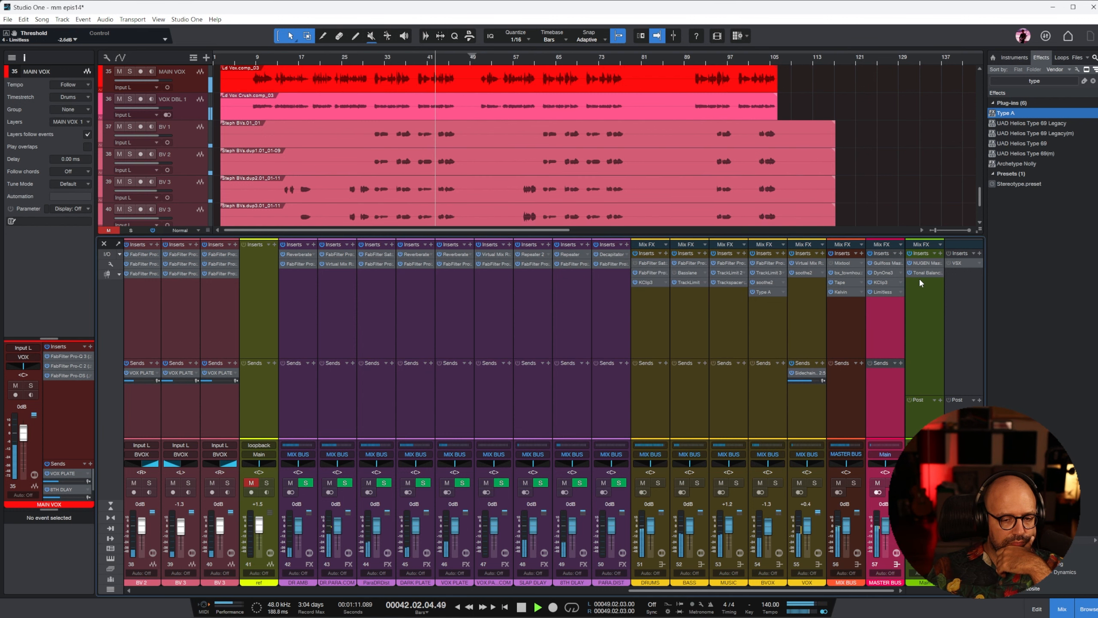
Step: Check the main output's loudness in NUGEN MasterCheck and its spectrum in Tonal Balance Control
{"action": "left_click", "coordinate": [924, 263]}
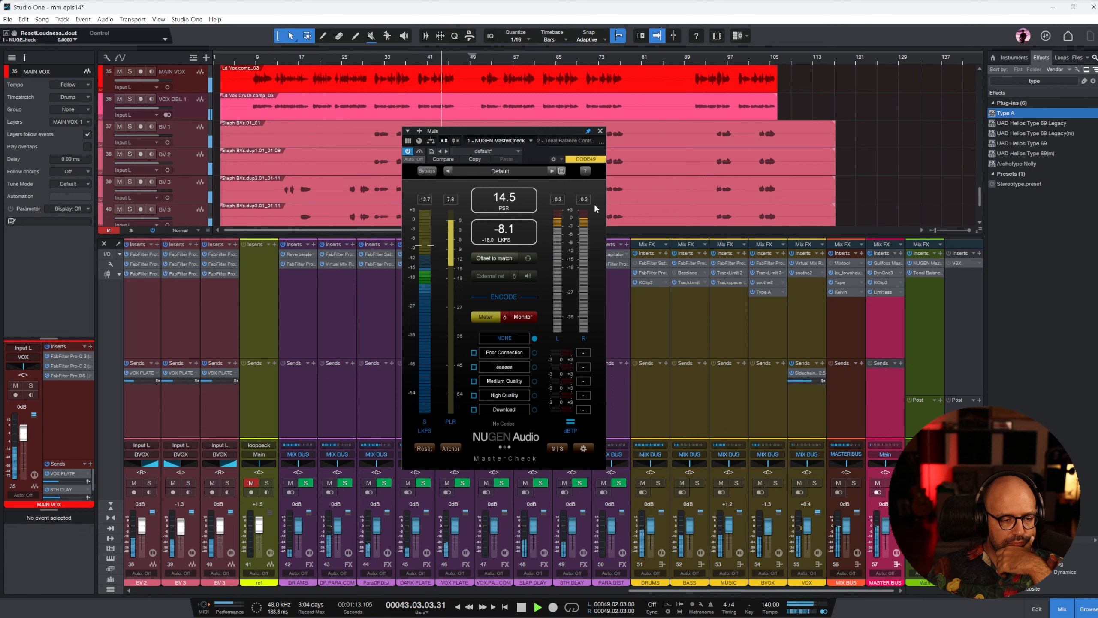
{"action": "left_click", "coordinate": [600, 131]}
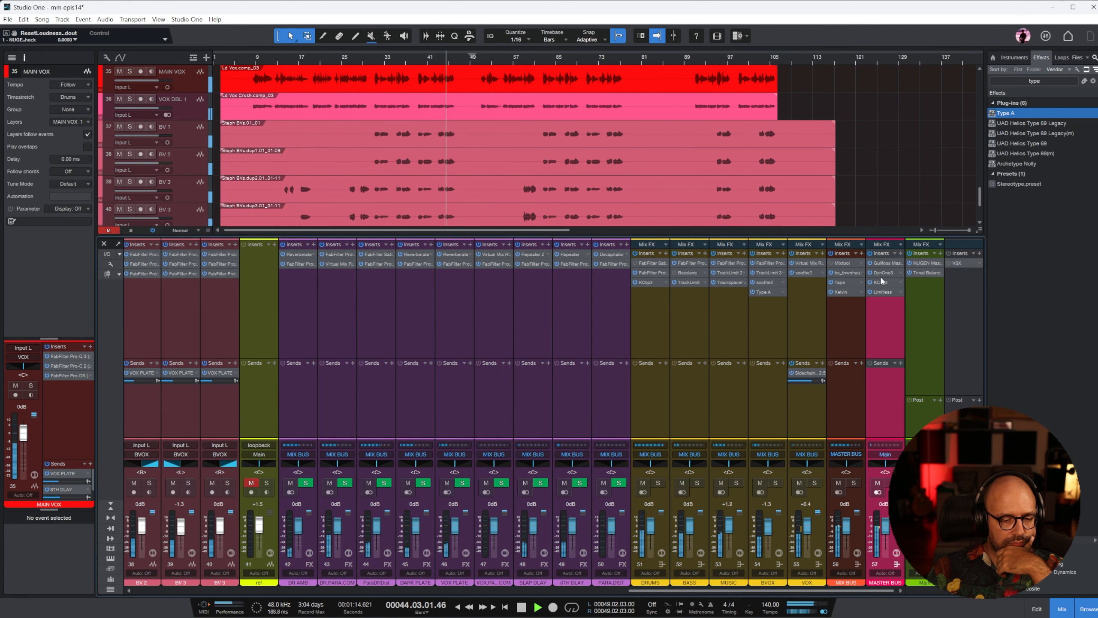
{"action": "left_click", "coordinate": [925, 273]}
{"action": "left_click_drag", "start_coordinate": [867, 144], "coordinate": [658, 144]}
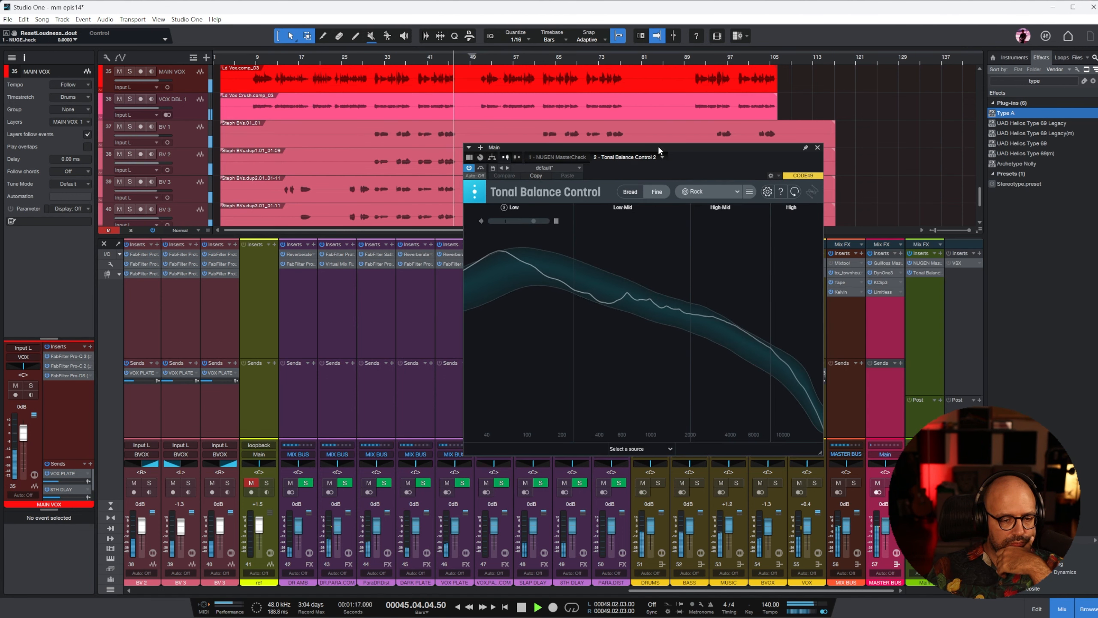
{"action": "left_click", "coordinate": [817, 147]}
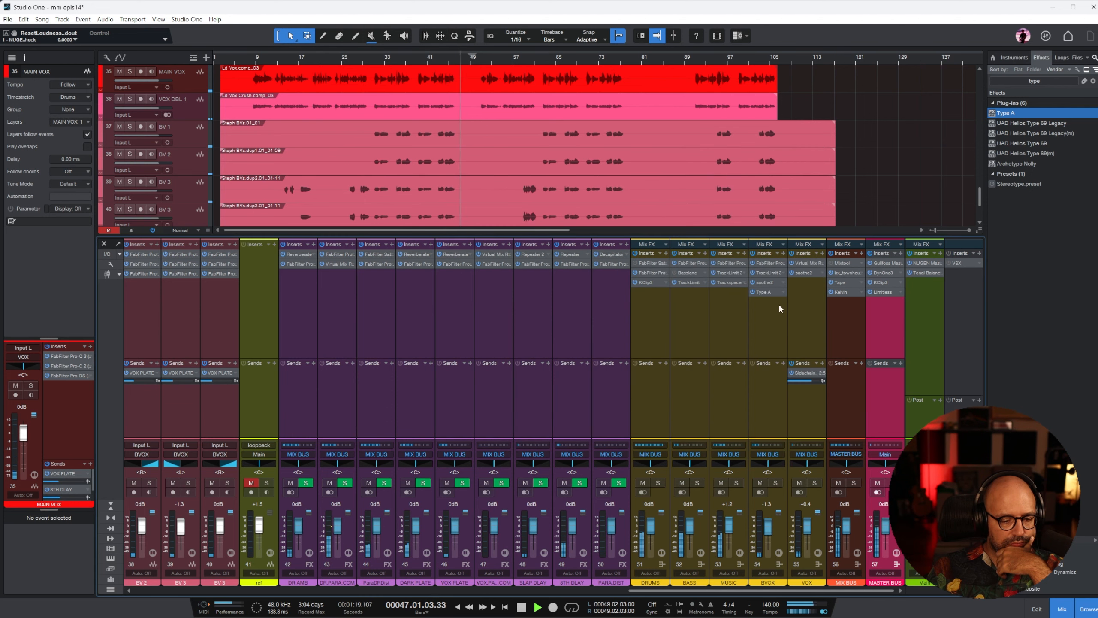
Step: Add FabFilter Pro-Q 3 to the MUSIC bus with an upper-mid bell cut and a -6.46 dB high shelf near 11.7 kHz; set its fader to +2.5 dB
{"action": "left_click", "coordinate": [731, 319]}
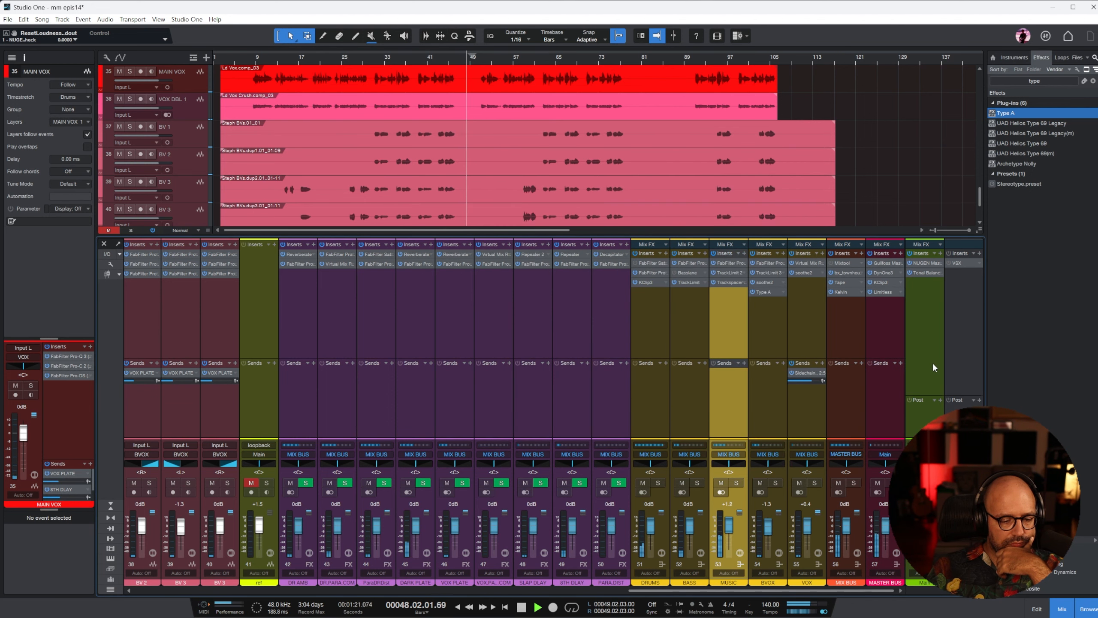
{"action": "left_click", "coordinate": [1093, 81]}
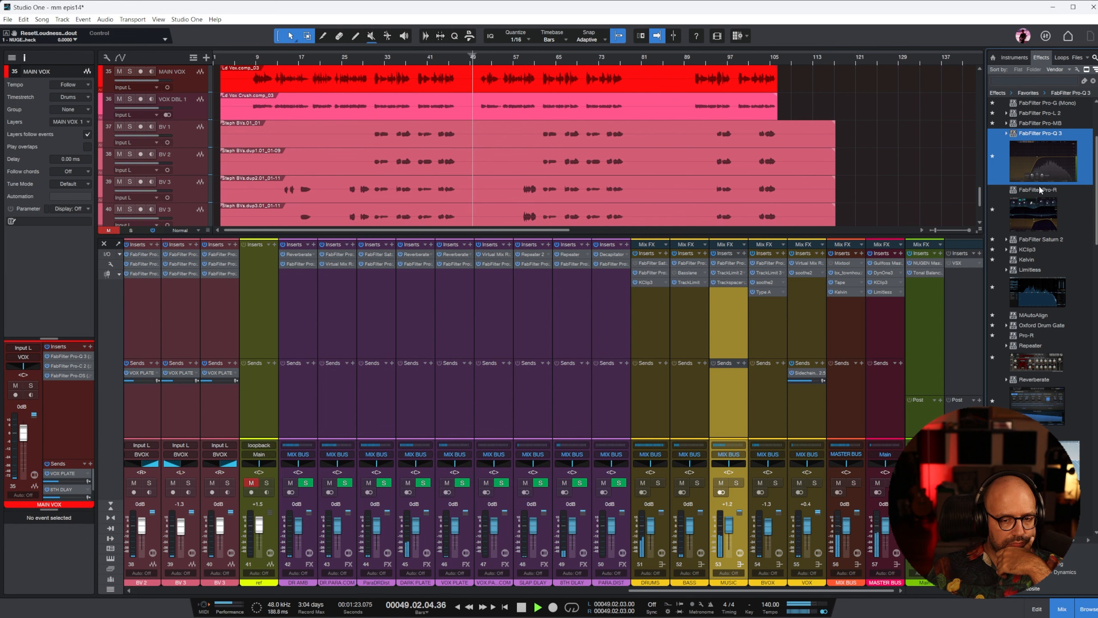
{"action": "left_click_drag", "start_coordinate": [899, 252], "coordinate": [729, 303]}
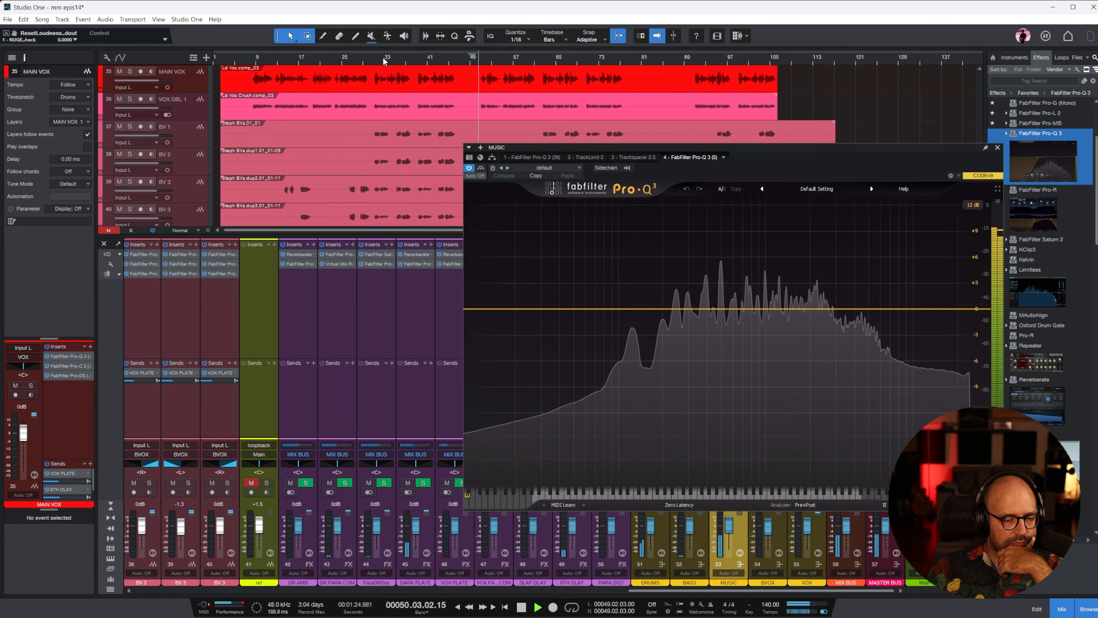
{"action": "mouse_move", "coordinate": [845, 309]}
{"action": "left_mouse_down"}
{"action": "mouse_move", "coordinate": [834, 292]}
{"action": "mouse_move", "coordinate": [840, 326]}
{"action": "left_mouse_up"}
{"action": "scroll", "coordinate": [832, 291], "scroll_direction": "down", "scroll_amount": 2}
{"action": "left_click_drag", "start_coordinate": [971, 309], "coordinate": [917, 344]}
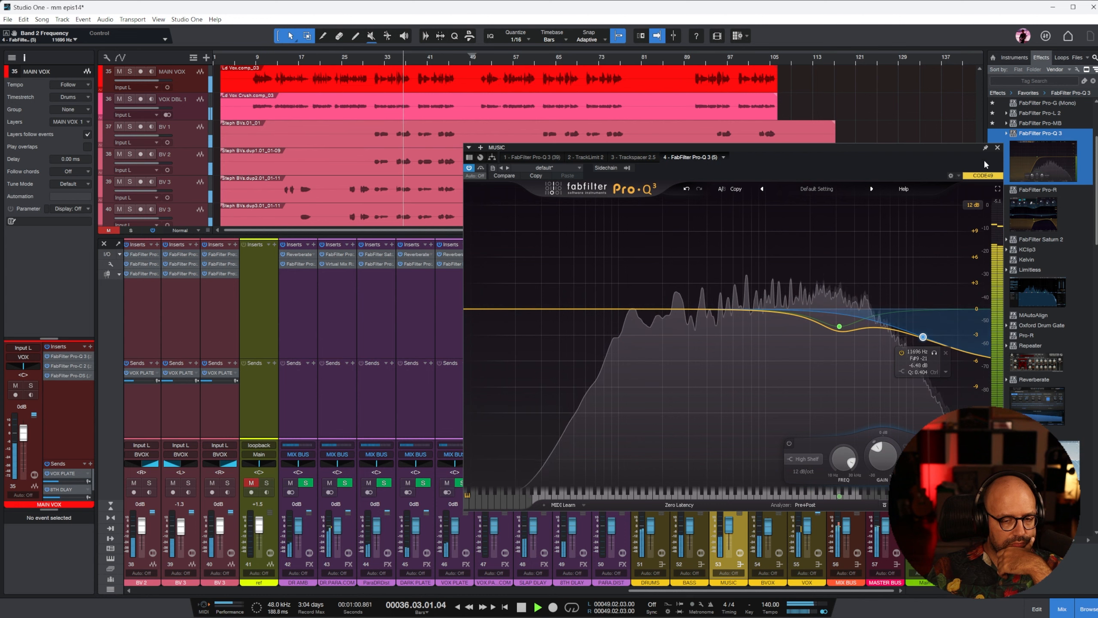
{"action": "left_click", "coordinate": [997, 148]}
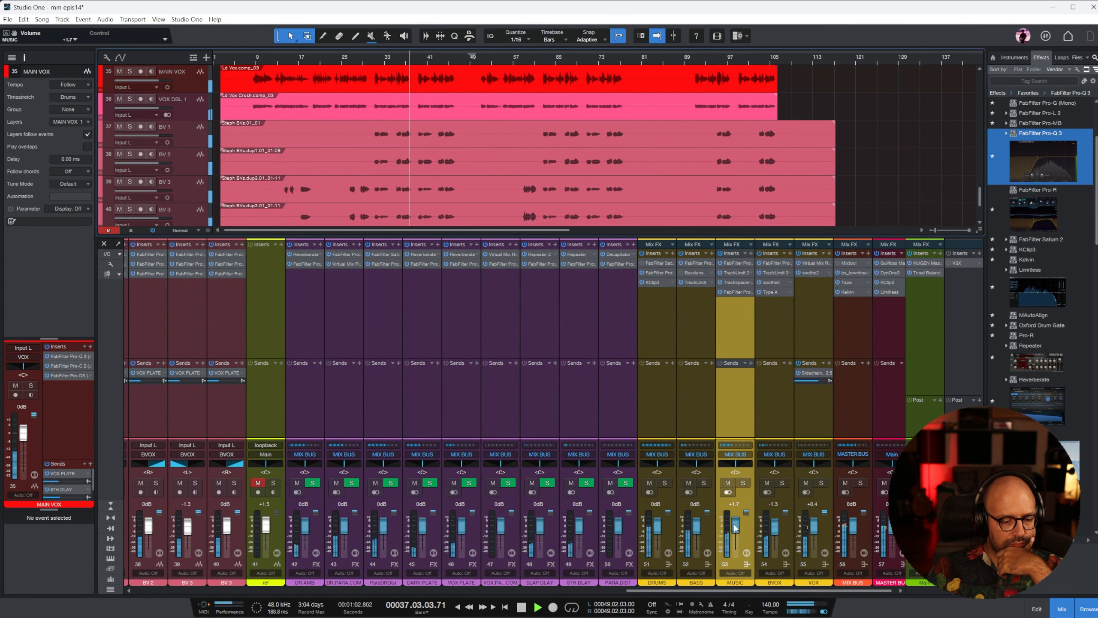
{"action": "left_click_drag", "start_coordinate": [735, 525], "coordinate": [736, 537]}
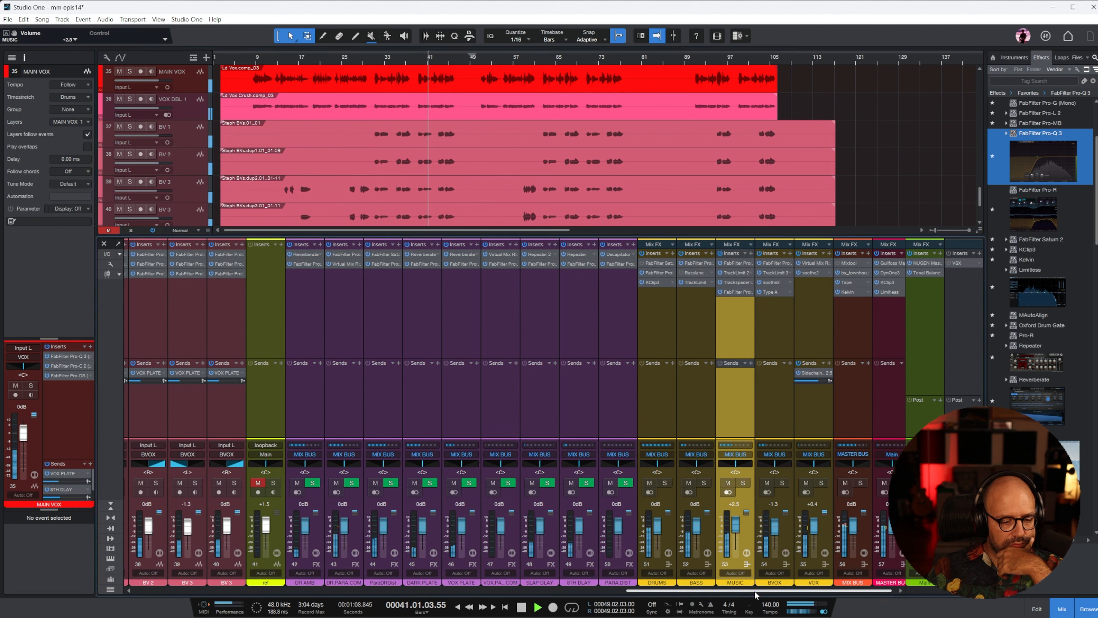
Step: Solo the BASS bus and set the low cut in its FabFilter Pro-Q 3 to about 52 Hz
{"action": "left_click", "coordinate": [703, 483]}
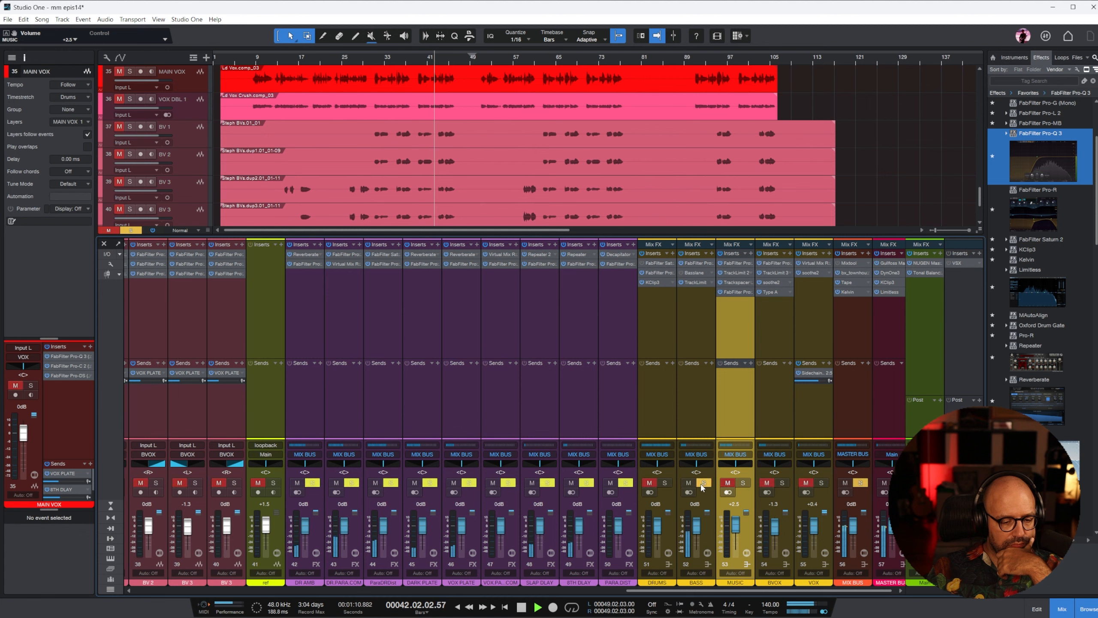
{"action": "left_click", "coordinate": [703, 260]}
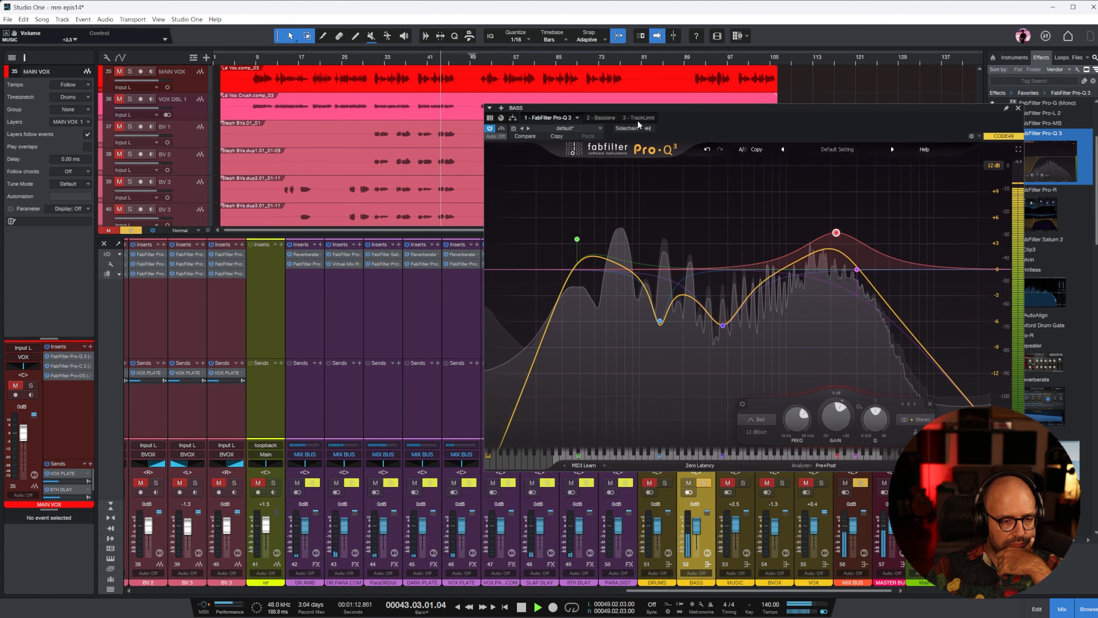
{"action": "left_click_drag", "start_coordinate": [674, 108], "coordinate": [630, 114]}
{"action": "left_click_drag", "start_coordinate": [531, 246], "coordinate": [553, 247]}
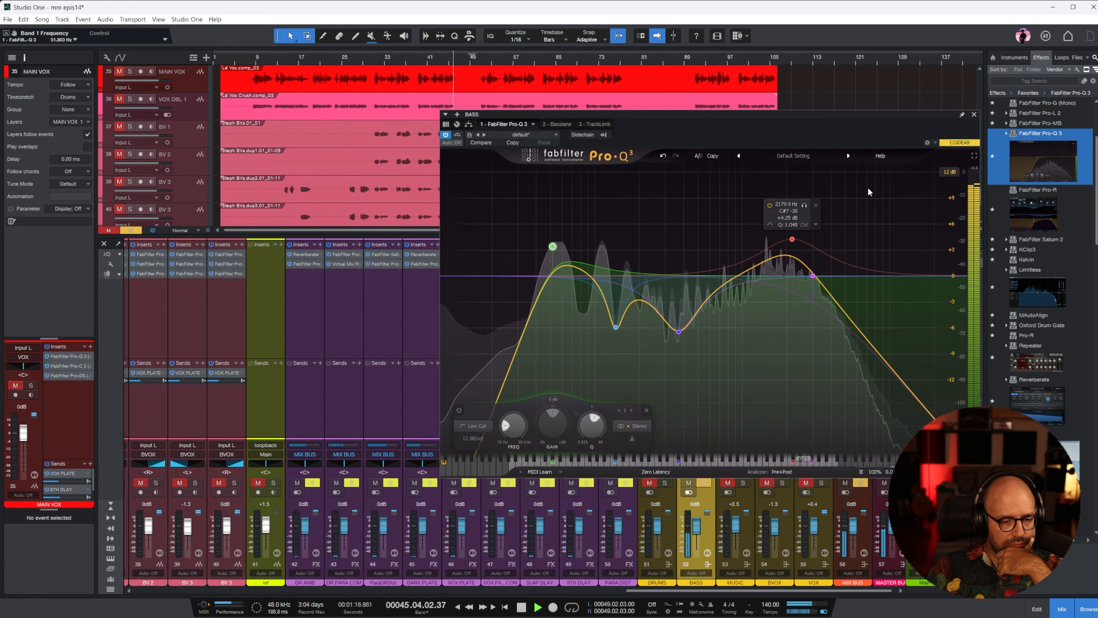
{"action": "left_click", "coordinate": [973, 114]}
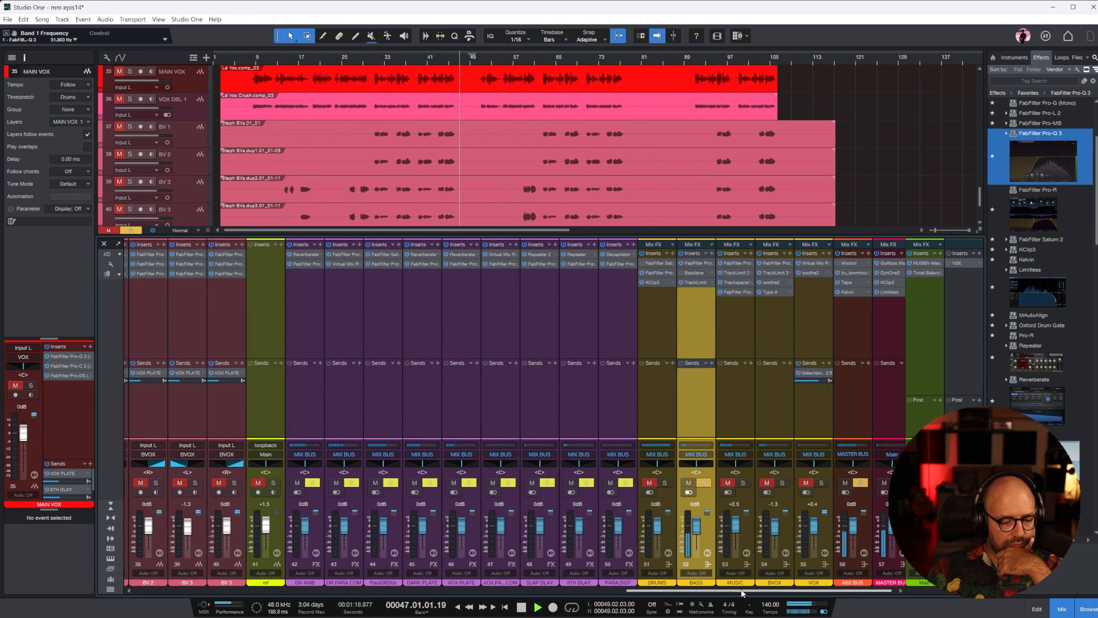
Step: Set the moog channel's fader to -6.3 dB and clear all solos
{"action": "left_click_drag", "start_coordinate": [742, 593], "coordinate": [465, 593]}
{"action": "left_click_drag", "start_coordinate": [378, 530], "coordinate": [377, 533]}
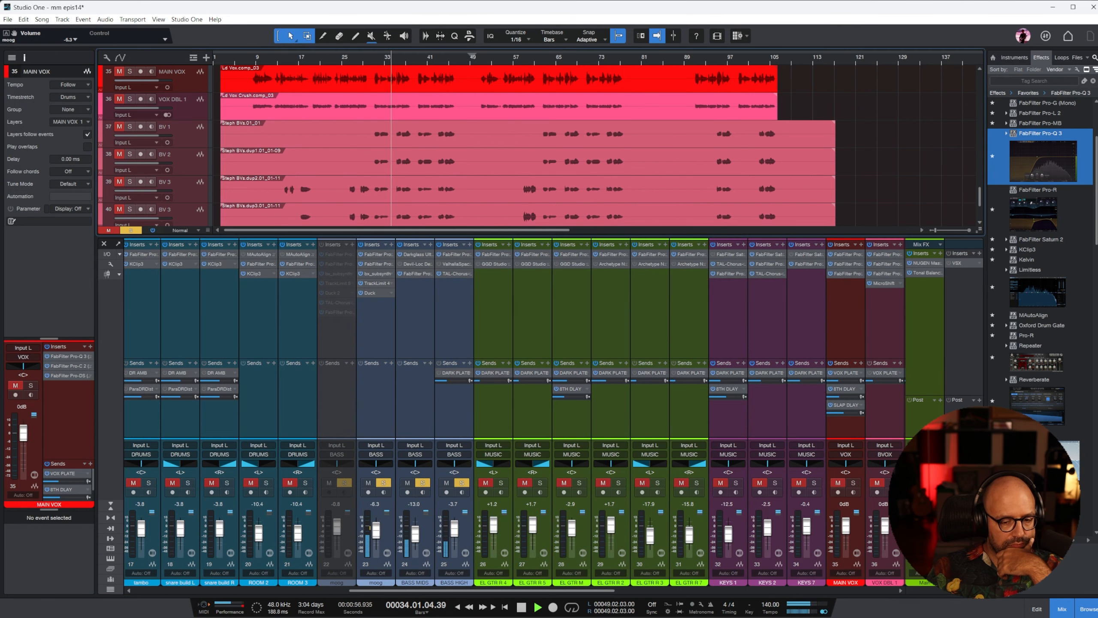
{"action": "left_click", "coordinate": [131, 230]}
Step: Add FabFilter Pro-DS to the VOX bus in split band mode, detecting from about 5 kHz with no upper limit, threshold about -26.8 dB
{"action": "left_click_drag", "start_coordinate": [532, 591], "coordinate": [881, 598]}
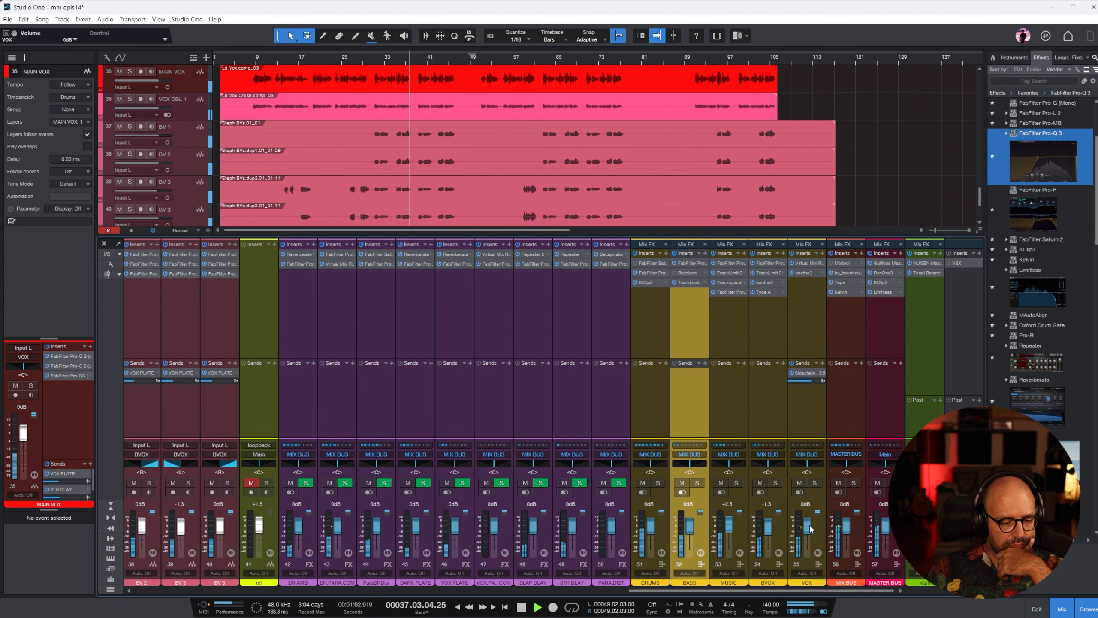
{"action": "left_click", "coordinate": [808, 327]}
{"action": "scroll", "coordinate": [1040, 259], "scroll_direction": "up", "scroll_amount": 5}
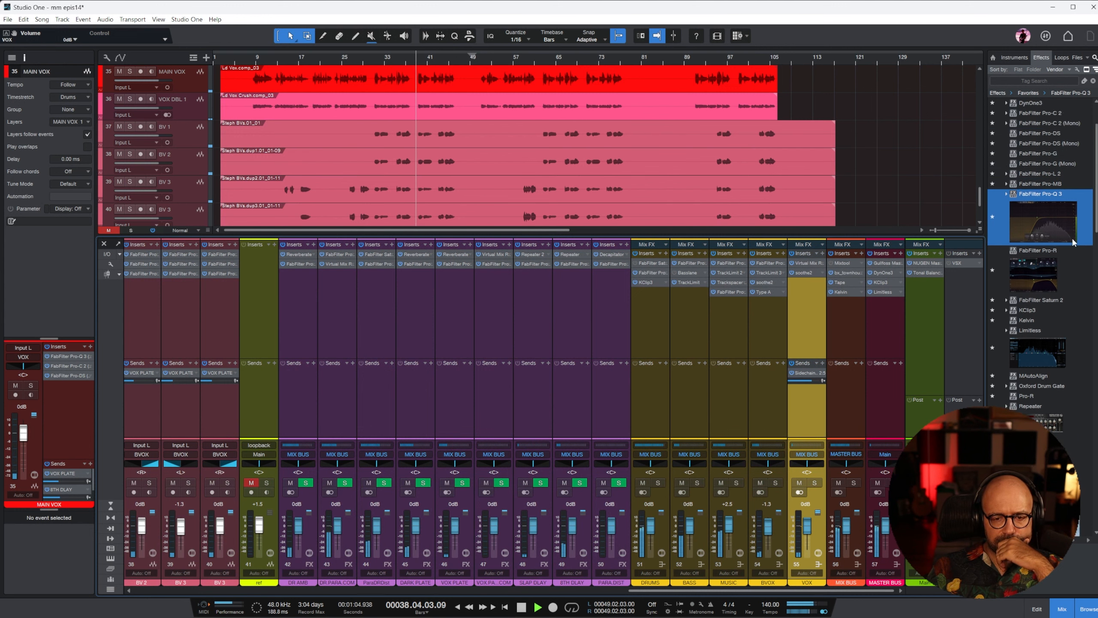
{"action": "left_click_drag", "start_coordinate": [1050, 191], "coordinate": [808, 290]}
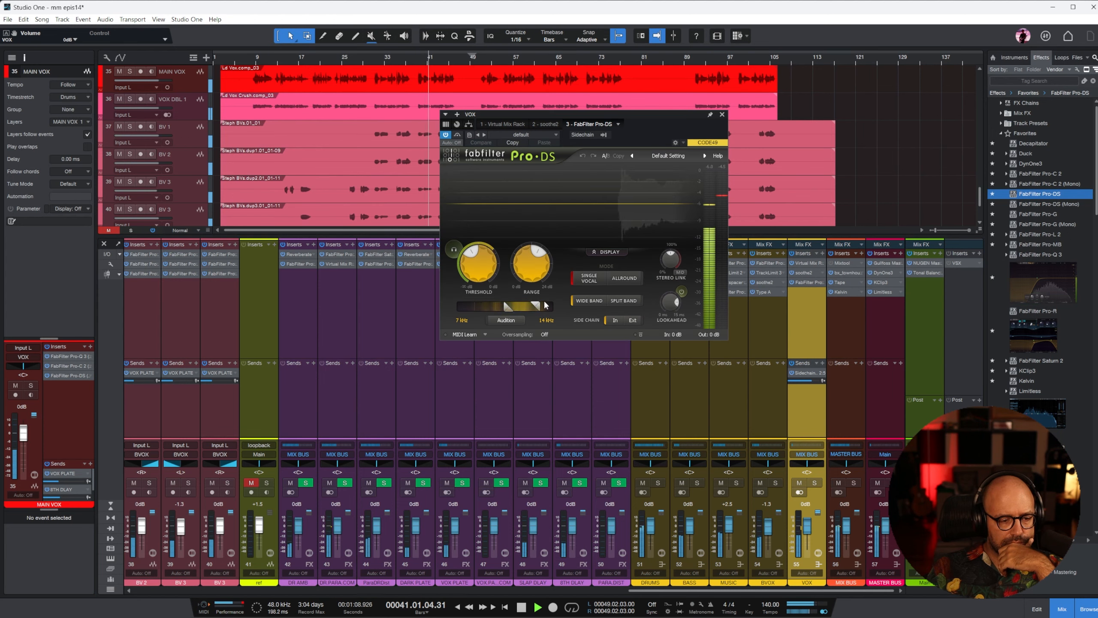
{"action": "left_click", "coordinate": [625, 300]}
{"action": "left_click_drag", "start_coordinate": [537, 306], "coordinate": [566, 306]}
{"action": "left_click_drag", "start_coordinate": [480, 270], "coordinate": [481, 256]}
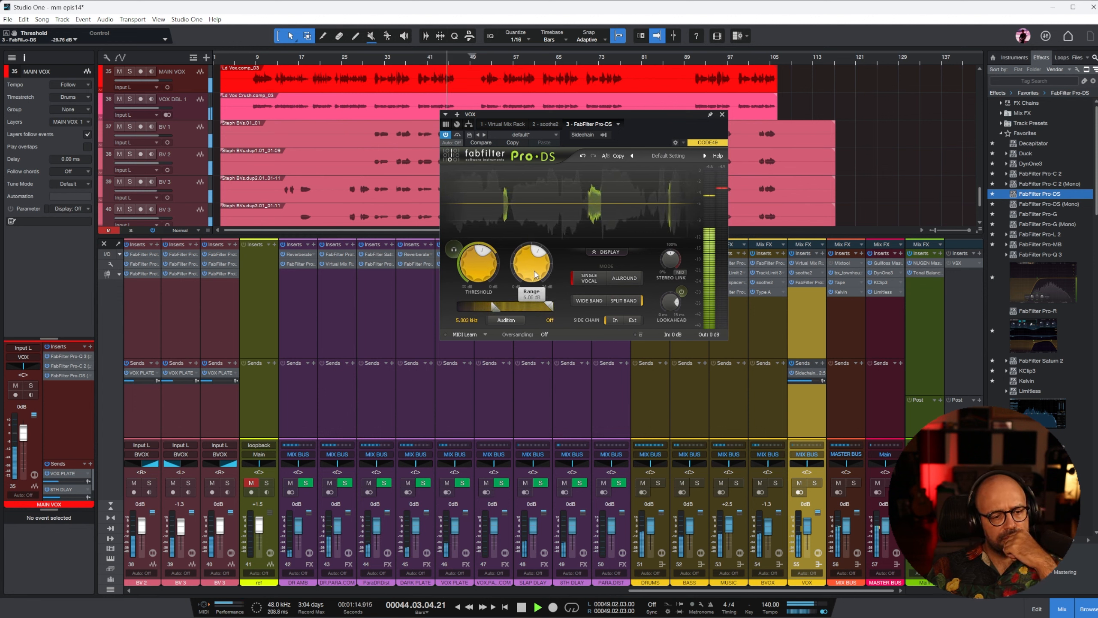
{"action": "left_click", "coordinate": [722, 115]}
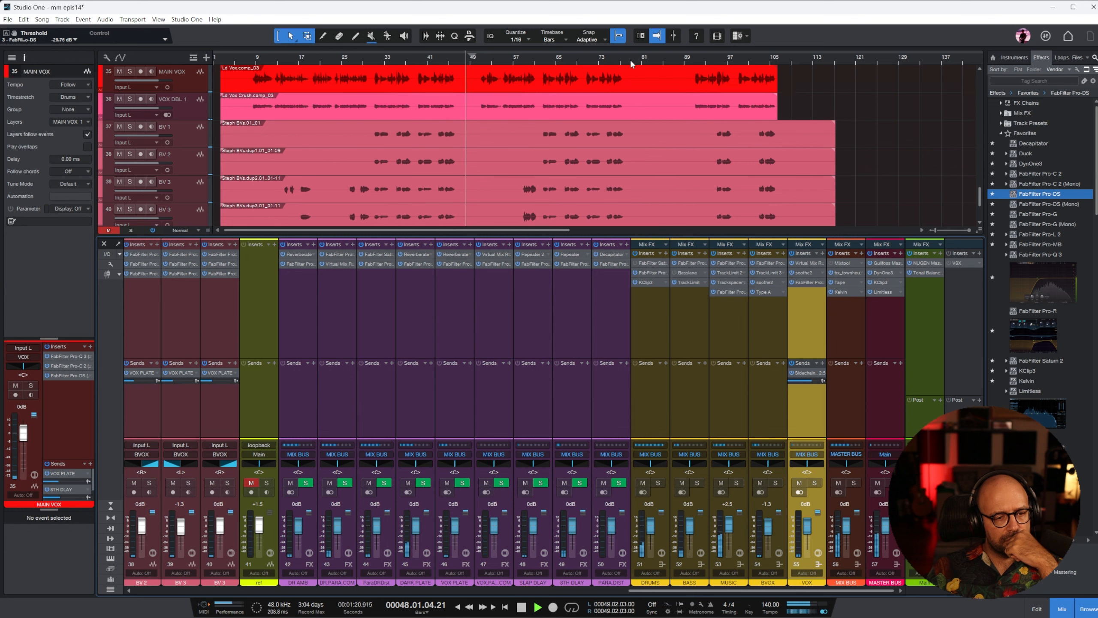
Step: Play the bridge, briefly solo EL GTR M, set its fader to -7.1 dB and the EL GTR R 2 fader to +2.9 dB
{"action": "left_click", "coordinate": [594, 56]}
{"action": "scroll", "coordinate": [742, 140], "scroll_direction": "up", "scroll_amount": 10}
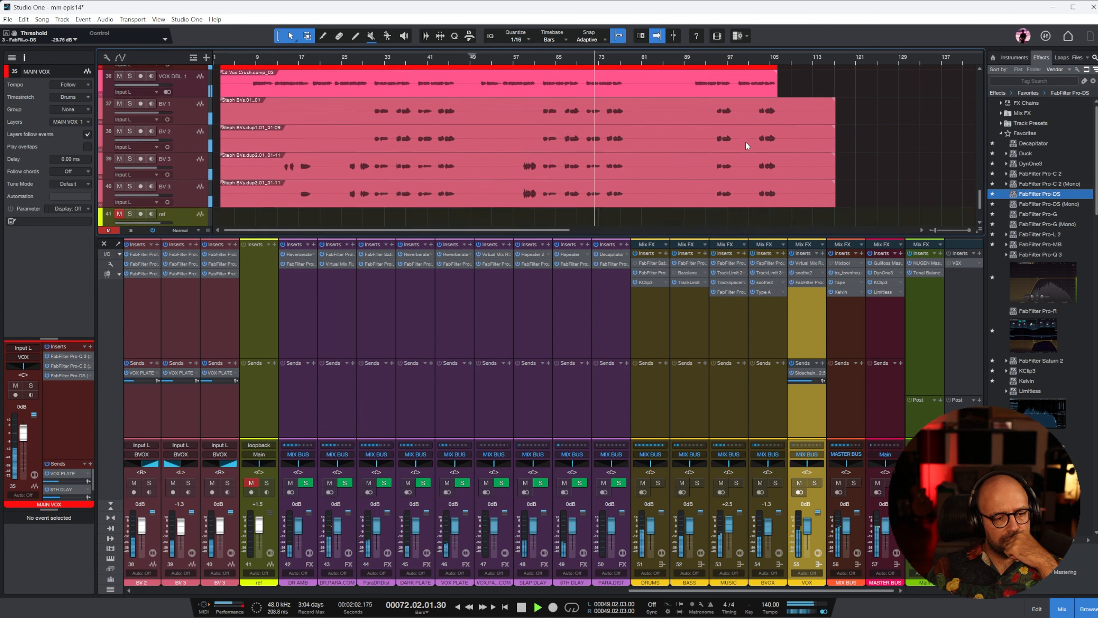
{"action": "scroll", "coordinate": [739, 139], "scroll_direction": "down", "scroll_amount": 3}
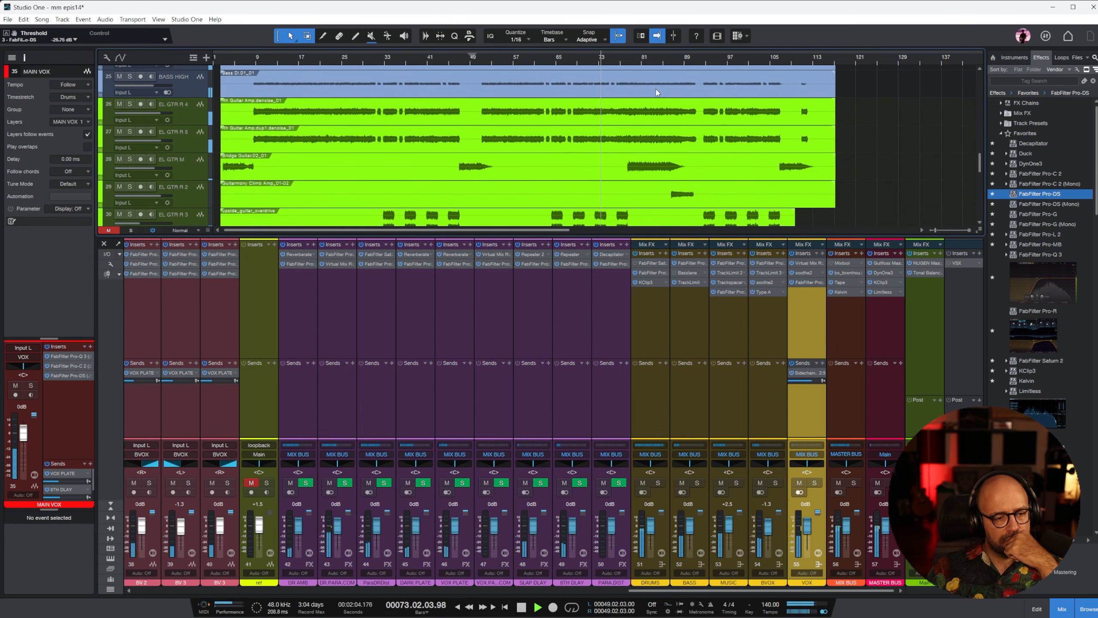
{"action": "left_click", "coordinate": [632, 62]}
{"action": "left_click_drag", "start_coordinate": [776, 590], "coordinate": [551, 593]}
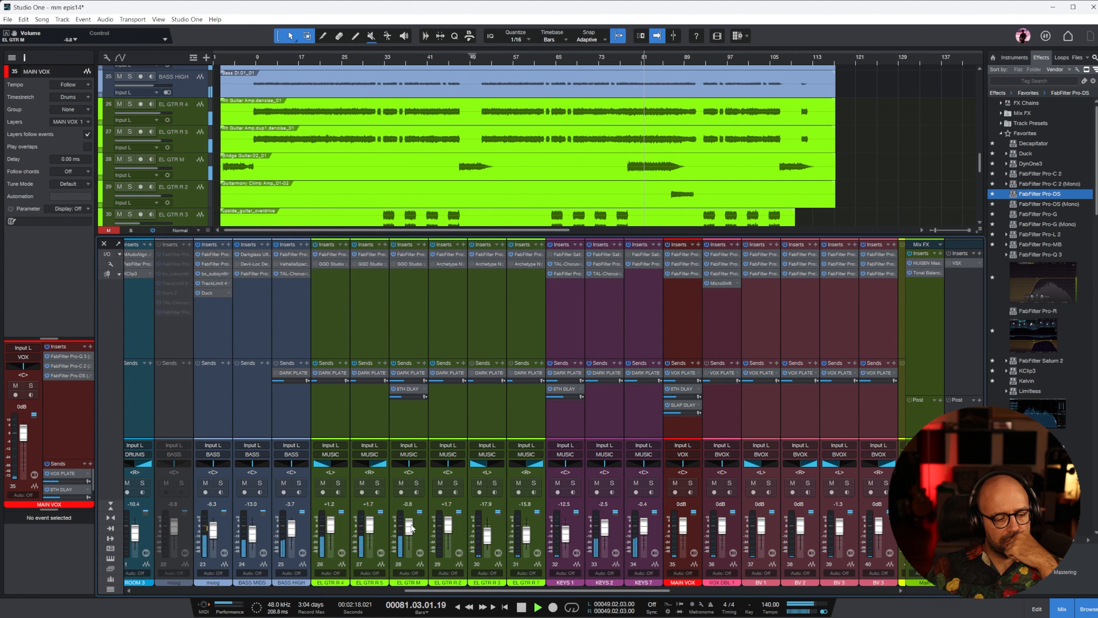
{"action": "left_click", "coordinate": [416, 482]}
{"action": "left_click", "coordinate": [416, 484]}
{"action": "left_click", "coordinate": [434, 533]}
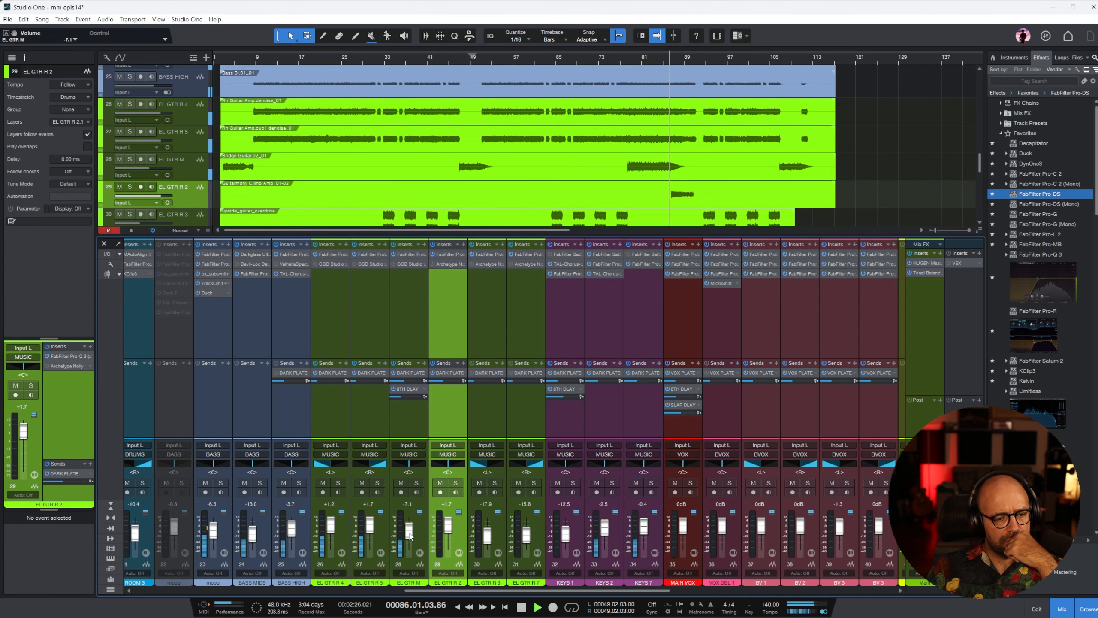
{"action": "scroll", "coordinate": [445, 529], "scroll_direction": "left", "scroll_amount": 2}
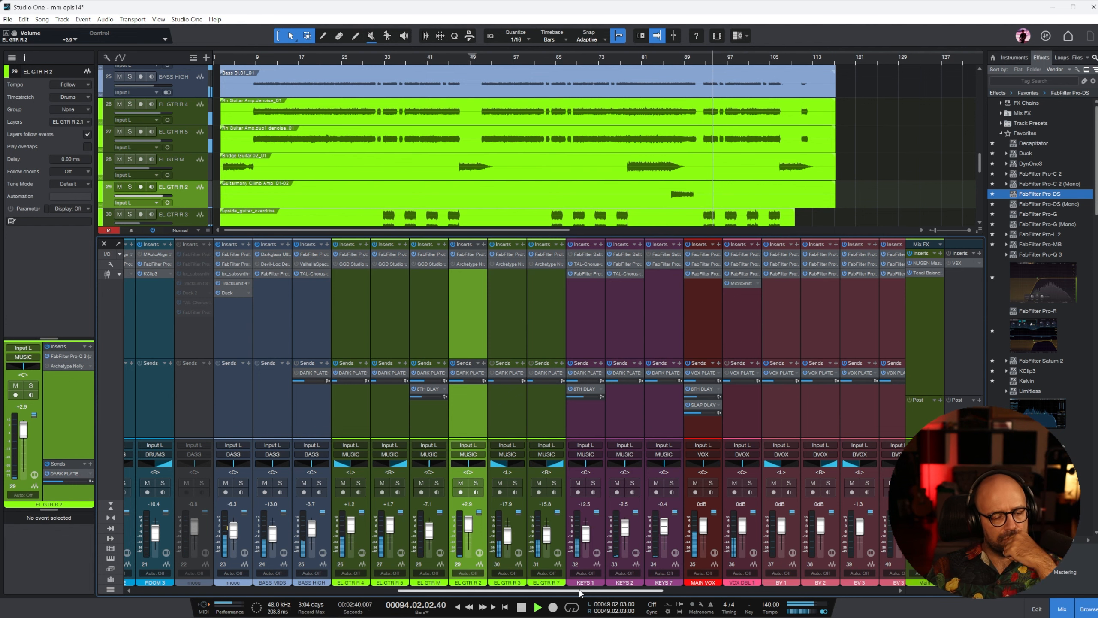
{"action": "key", "text": "space"}
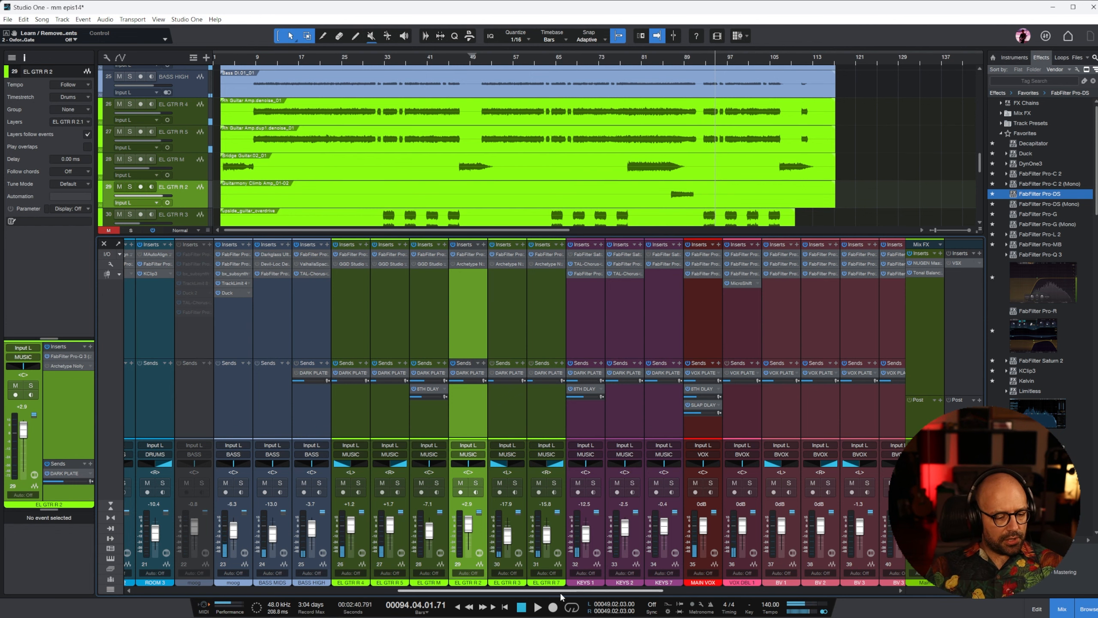
Step: Place the reference song's audio on the ref track and move it to the start of the song at bar 1
{"action": "left_click_drag", "start_coordinate": [561, 591], "coordinate": [722, 593]}
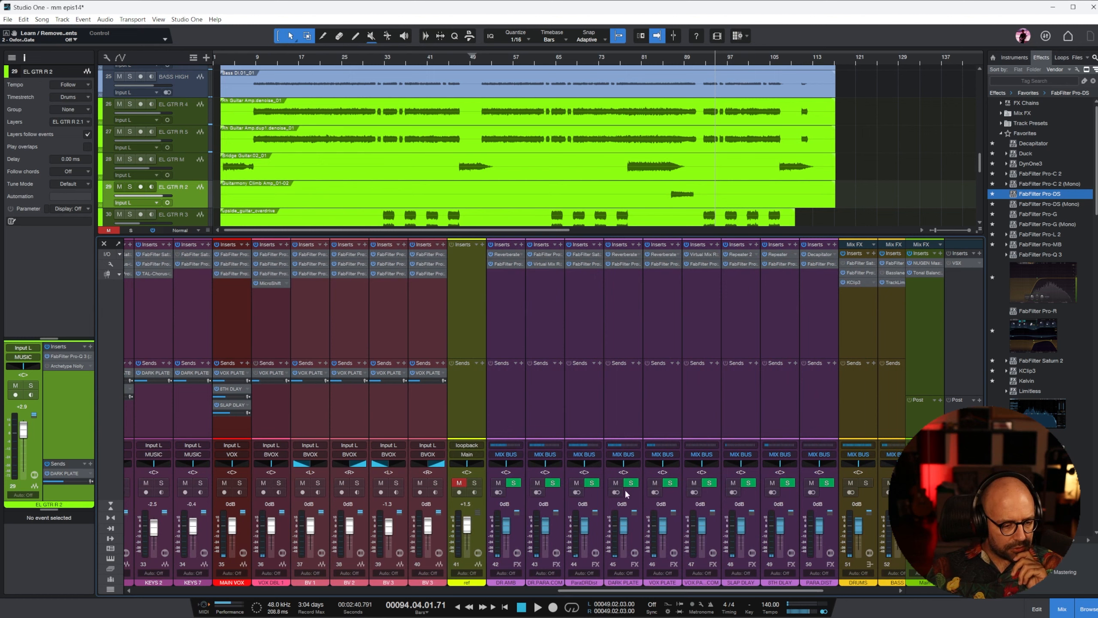
{"action": "left_click", "coordinate": [484, 280]}
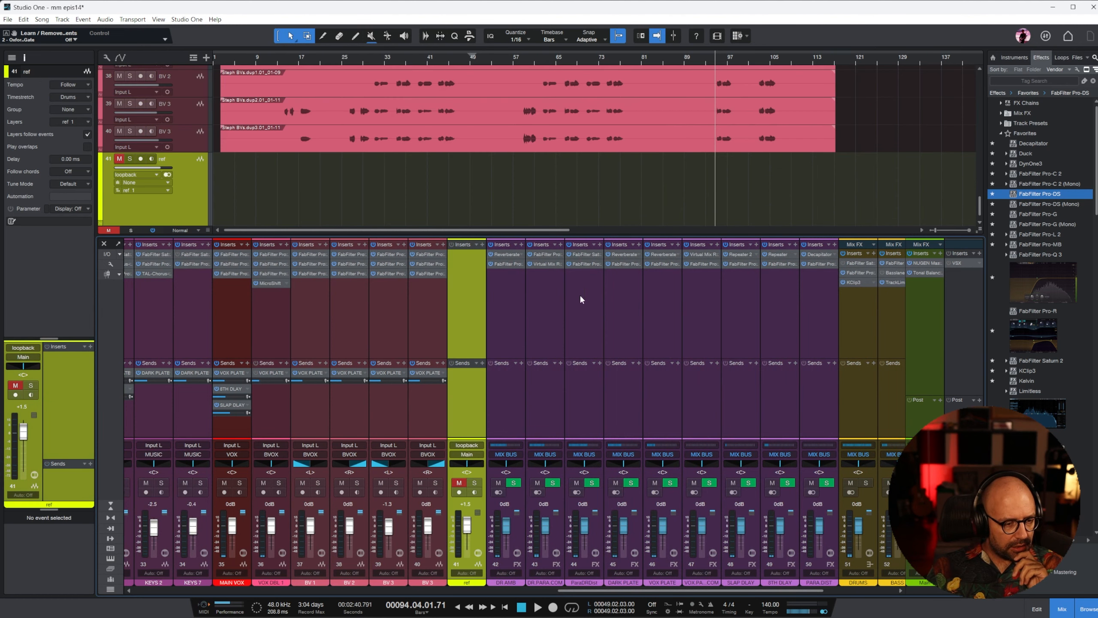
{"action": "left_click", "coordinate": [771, 208]}
{"action": "key", "text": "w"}
{"action": "scroll", "coordinate": [632, 174], "scroll_direction": "down", "scroll_amount": 1}
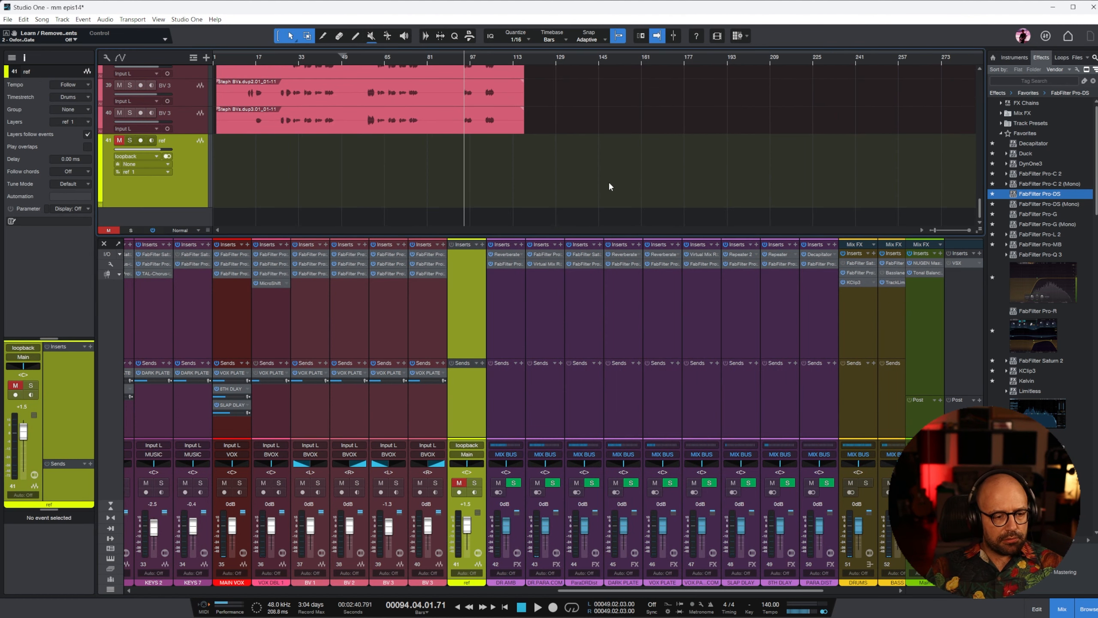
{"action": "scroll", "coordinate": [685, 189], "scroll_direction": "up", "scroll_amount": 2}
{"action": "scroll", "coordinate": [677, 203], "scroll_direction": "down", "scroll_amount": 2}
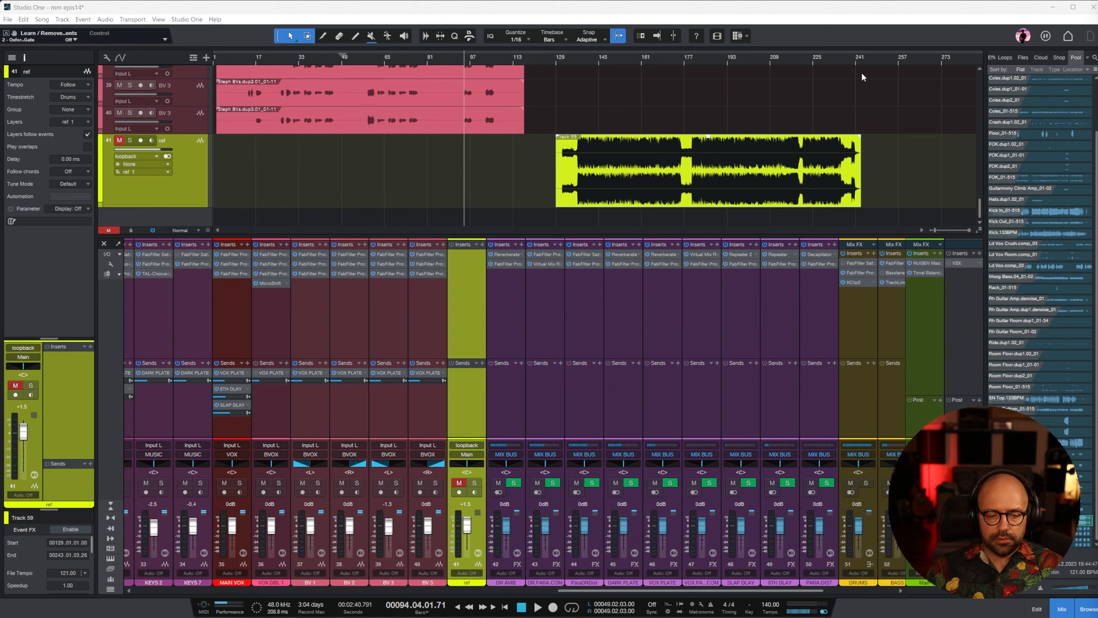
{"action": "left_click", "coordinate": [681, 184]}
{"action": "left_click_drag", "start_coordinate": [699, 194], "coordinate": [340, 194]}
Step: Locate the song's first drum hits near bar 8 and place the playhead on them at 8.03.03
{"action": "left_click", "coordinate": [230, 54]}
{"action": "key", "text": "e"}
{"action": "key", "text": "e"}
{"action": "key", "text": "e"}
{"action": "key", "text": "e"}
{"action": "scroll", "coordinate": [458, 136], "scroll_direction": "up", "scroll_amount": 15}
{"action": "left_click", "coordinate": [297, 60]}
{"action": "scroll", "coordinate": [360, 113], "scroll_direction": "up", "scroll_amount": 4}
{"action": "key", "text": "e"}
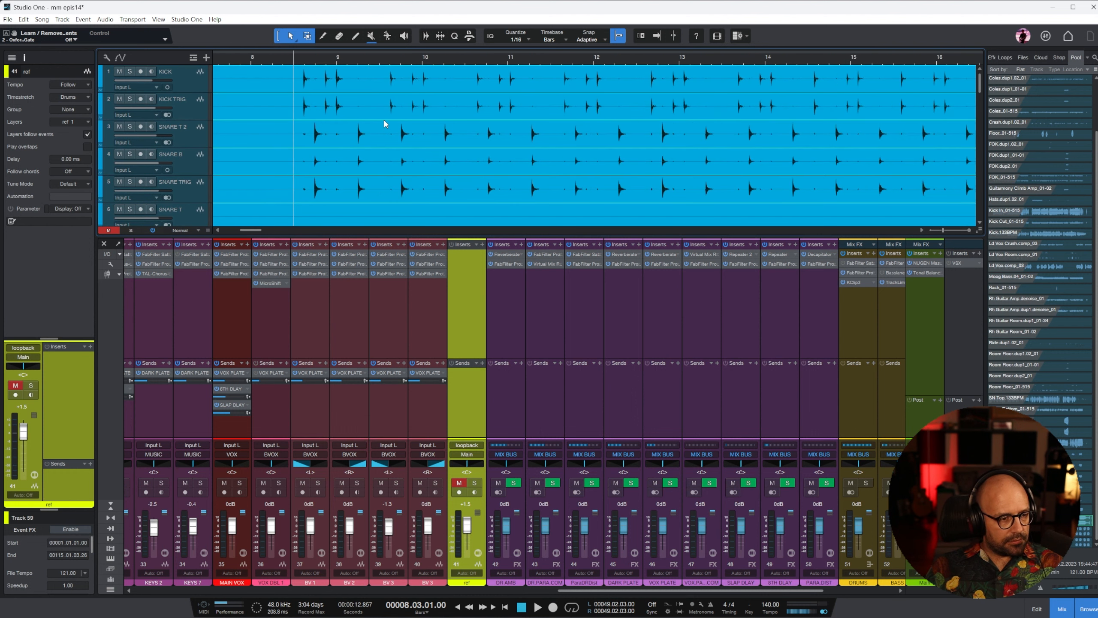
{"action": "key", "text": "e"}
{"action": "key", "text": "e"}
{"action": "key", "text": "w"}
{"action": "key", "text": "w"}
{"action": "scroll", "coordinate": [320, 113], "scroll_direction": "down", "scroll_amount": 12}
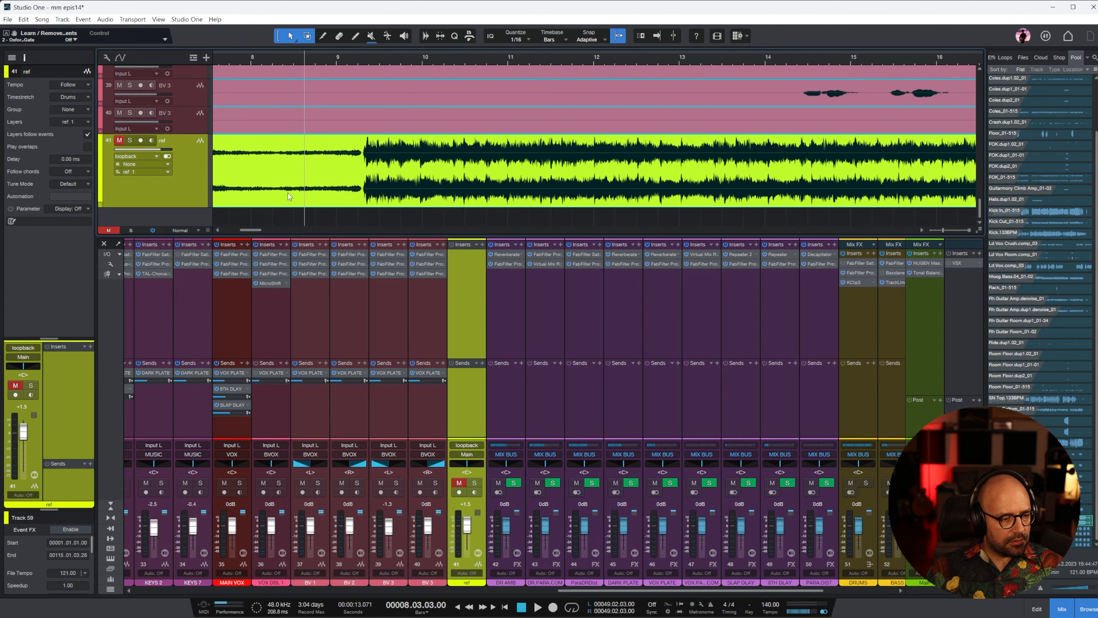
Step: Move the reference audio on the ref track so that it starts at 3.02.01
{"action": "left_click_drag", "start_coordinate": [244, 230], "coordinate": [224, 230]}
{"action": "left_click_drag", "start_coordinate": [214, 162], "coordinate": [282, 161]}
{"action": "key", "text": "ctrl+z"}
{"action": "left_click", "coordinate": [323, 229]}
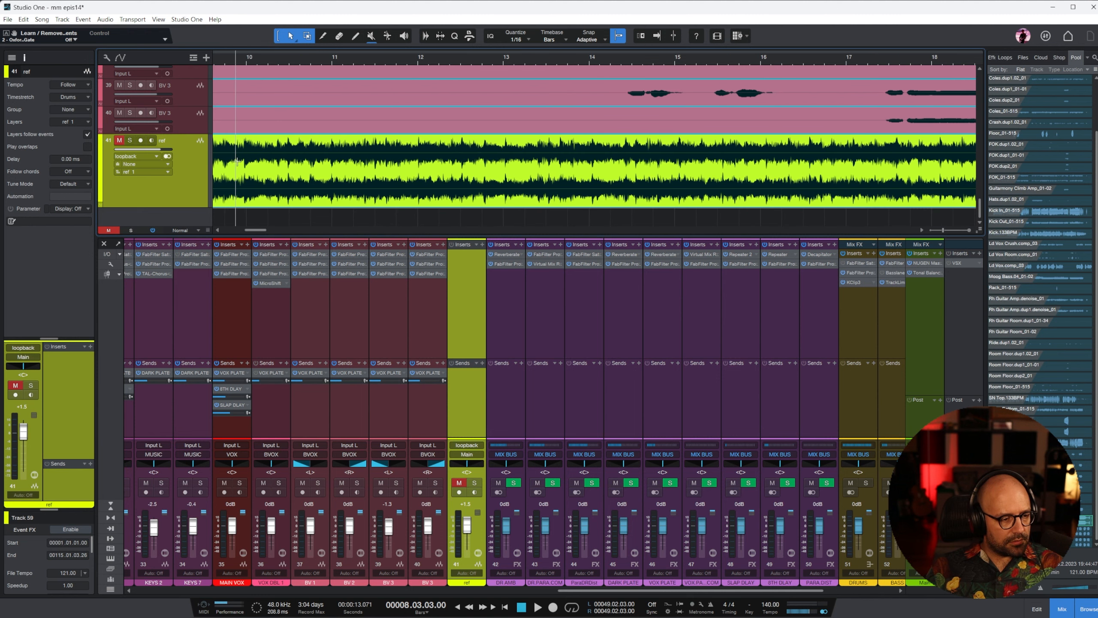
{"action": "left_click_drag", "start_coordinate": [215, 147], "coordinate": [404, 147]}
{"action": "key", "text": "w"}
{"action": "key", "text": "w"}
{"action": "key", "text": "w"}
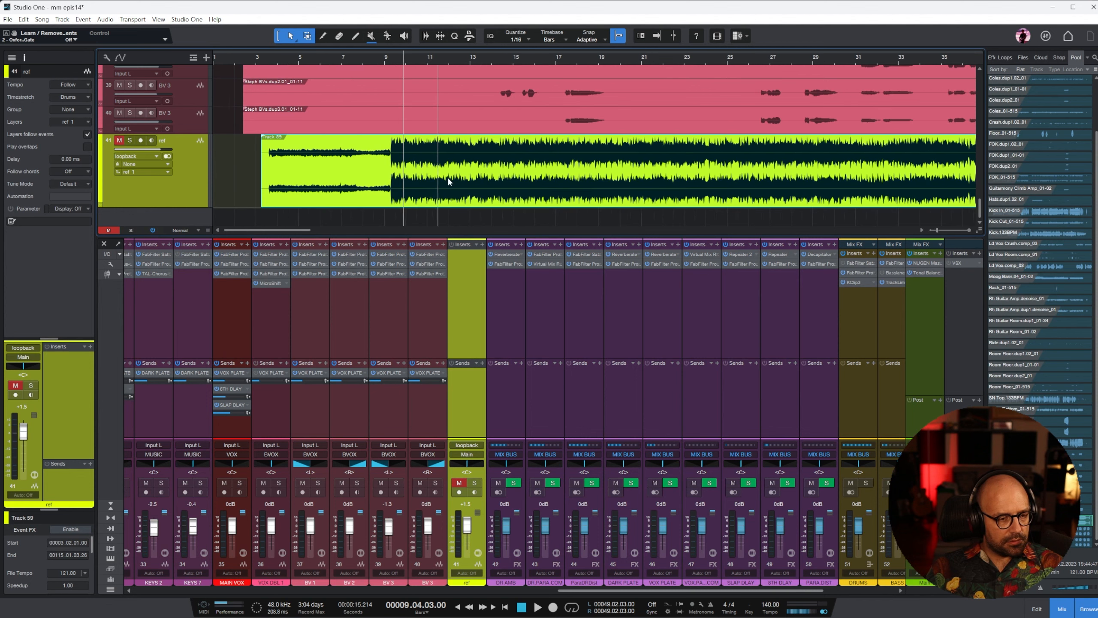
Step: Align the reference audio's full-band entrance with the song's drum entrance at 8.03.03, starting the event at 2.03.01.83
{"action": "left_click", "coordinate": [386, 63]}
{"action": "key", "text": "e"}
{"action": "key", "text": "e"}
{"action": "key", "text": "e"}
{"action": "scroll", "coordinate": [439, 117], "scroll_direction": "up", "scroll_amount": 15}
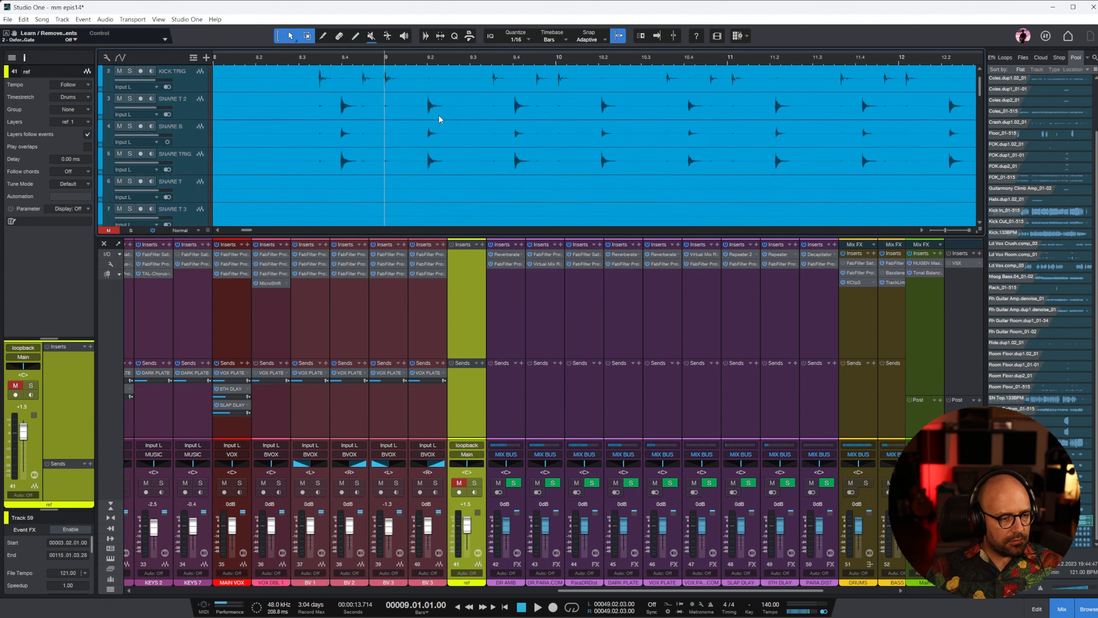
{"action": "scroll", "coordinate": [376, 130], "scroll_direction": "down", "scroll_amount": 15}
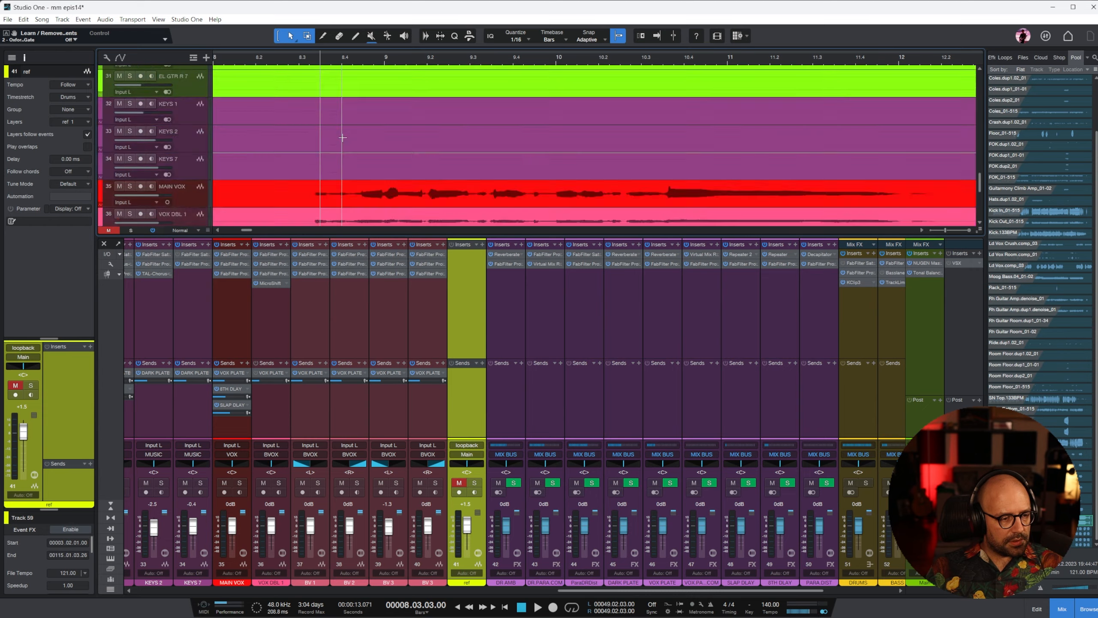
{"action": "left_click_drag", "start_coordinate": [505, 184], "coordinate": [386, 181]}
{"action": "key", "text": "w"}
{"action": "key", "text": "w"}
{"action": "key", "text": "w"}
{"action": "key", "text": "w"}
{"action": "key", "text": "w"}
{"action": "key", "text": "w"}
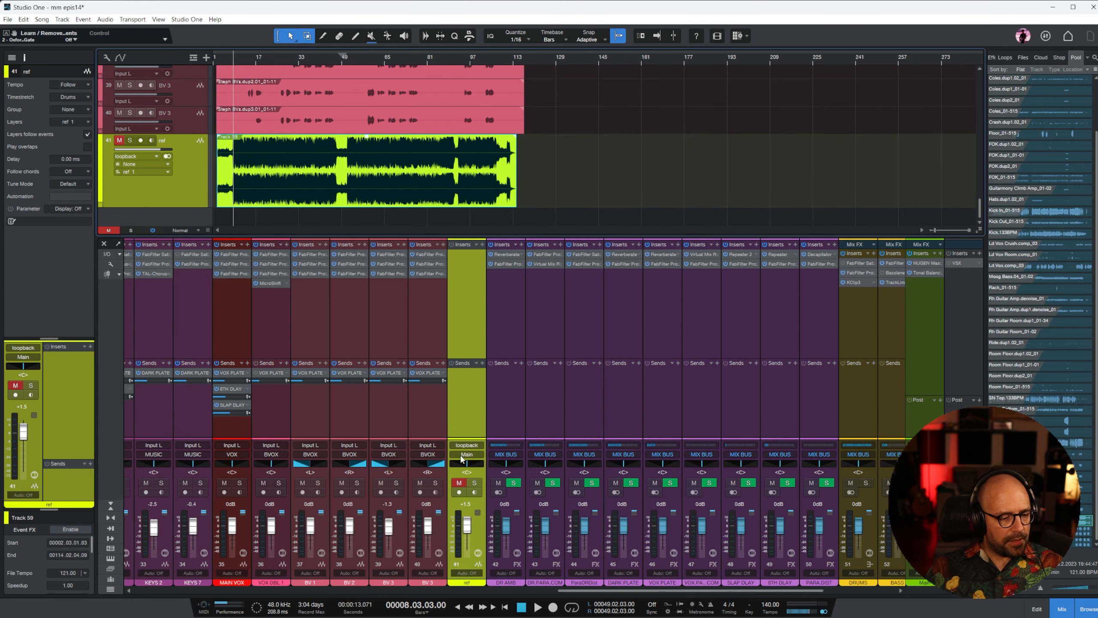
Step: Try the ref track's solo and mute states, set the playhead to bar 14 and leave the track muted
{"action": "left_click", "coordinate": [475, 482]}
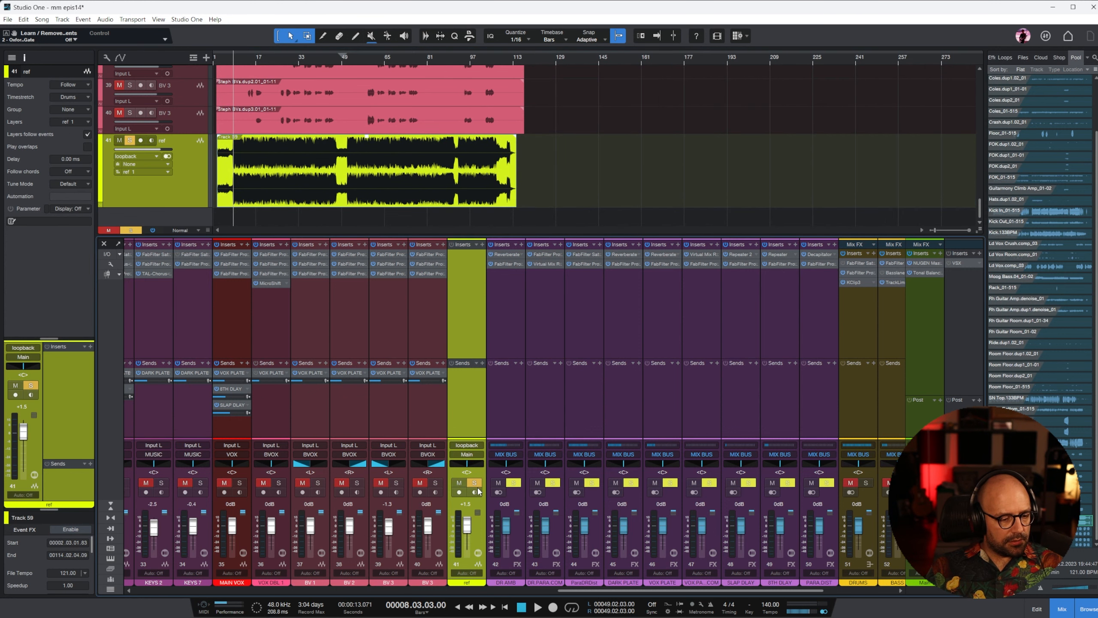
{"action": "left_click", "coordinate": [475, 483]}
{"action": "left_click", "coordinate": [459, 483]}
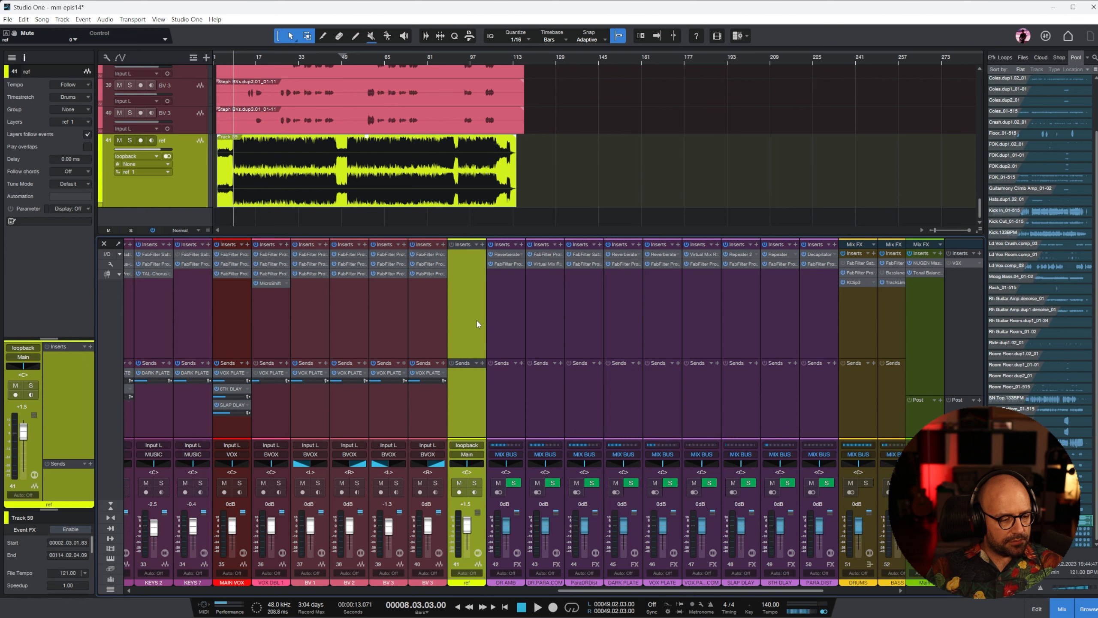
{"action": "left_click", "coordinate": [129, 140]}
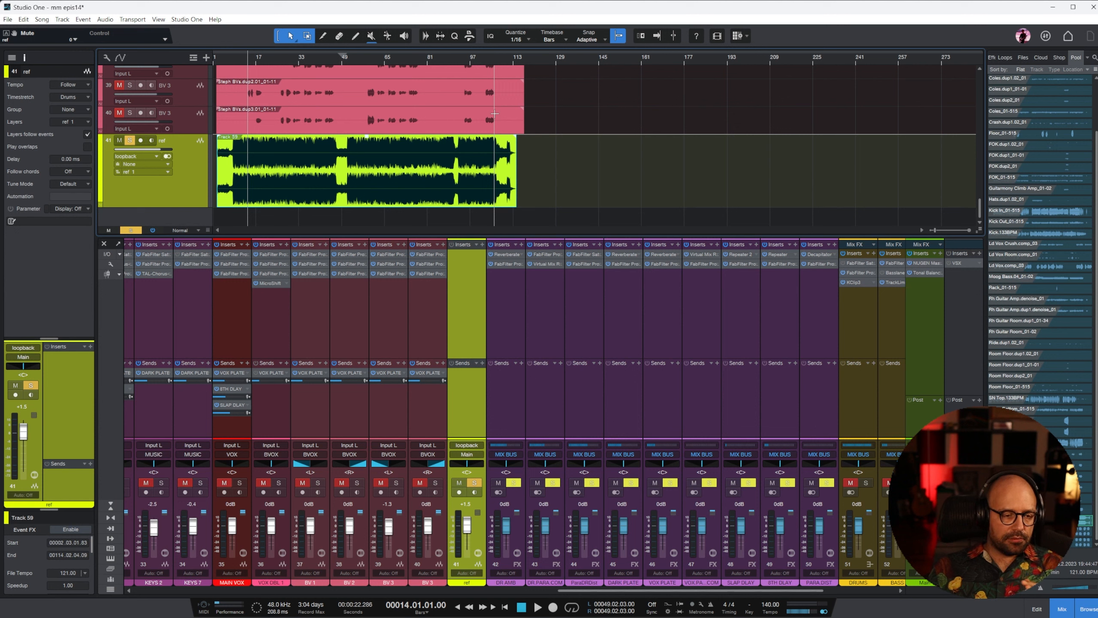
{"action": "left_click", "coordinate": [458, 486]}
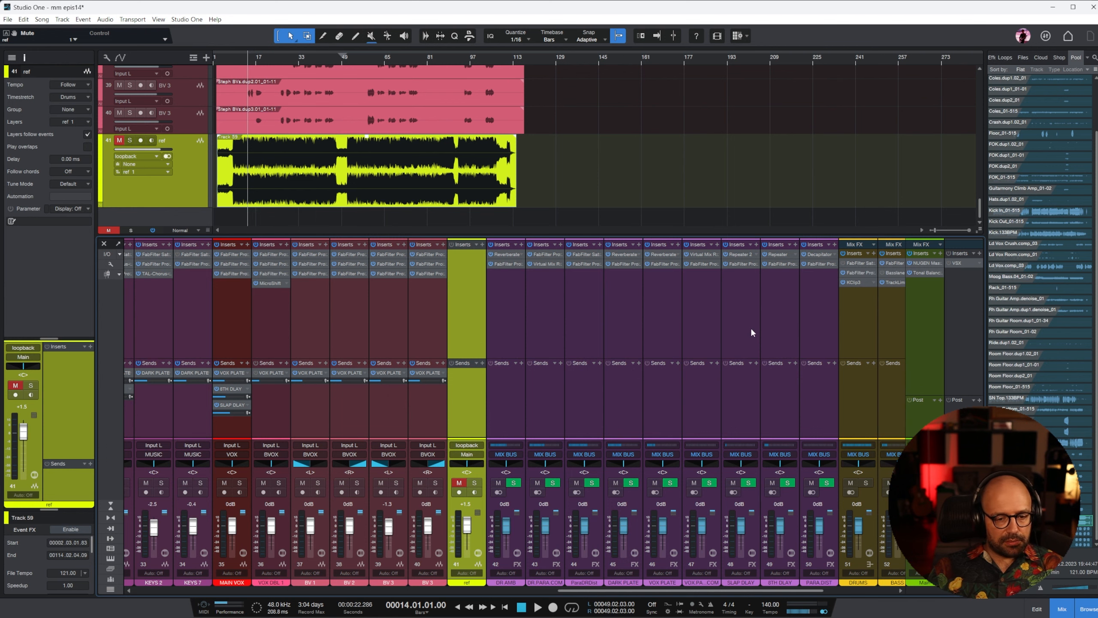
Step: Play the mix from bar 14, solo the ref track, return to bar 14 and view The Upside in Spotify before returning to Studio One
{"action": "key", "text": "space"}
{"action": "left_click_drag", "start_coordinate": [774, 590], "coordinate": [907, 594]}
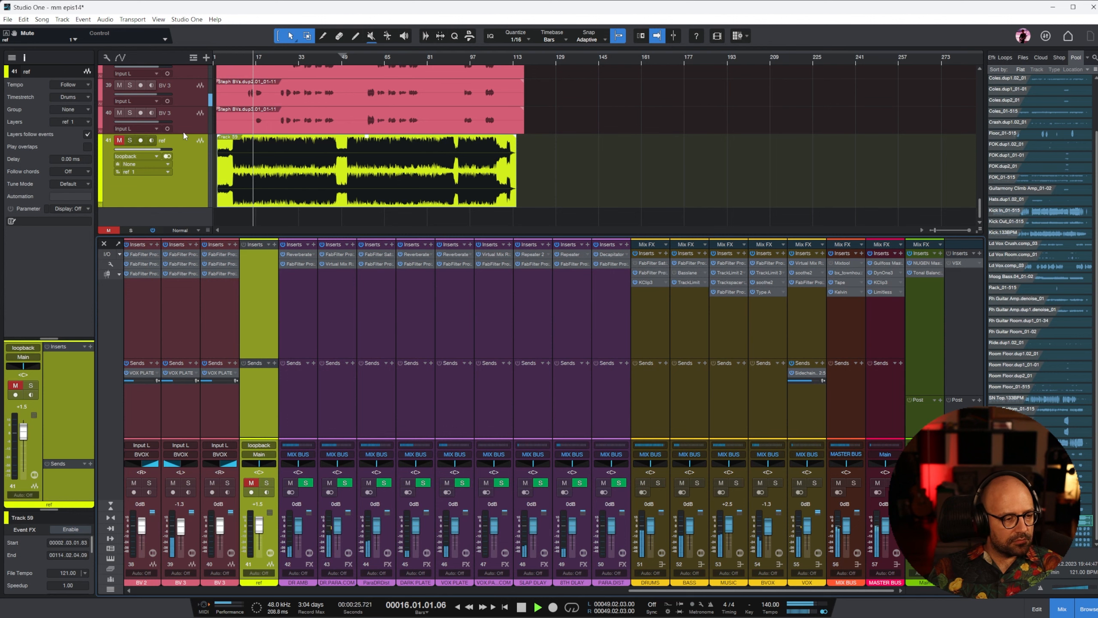
{"action": "left_click", "coordinate": [130, 140]}
{"action": "key", "text": "space"}
{"action": "left_click", "coordinate": [248, 61]}
{"action": "key", "text": "e"}
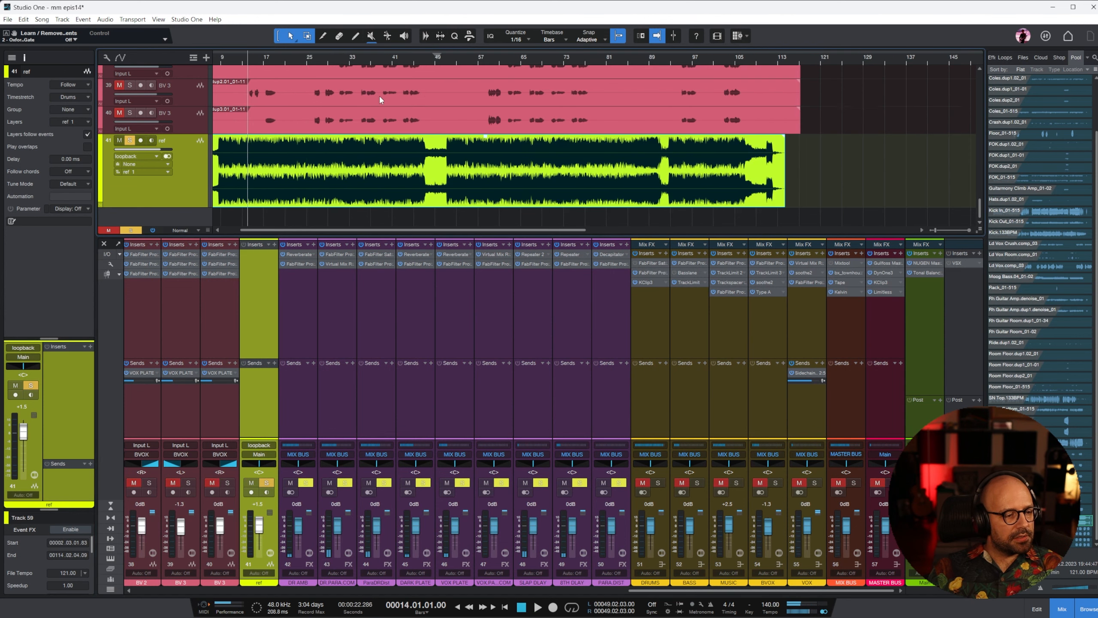
{"action": "key", "text": "e"}
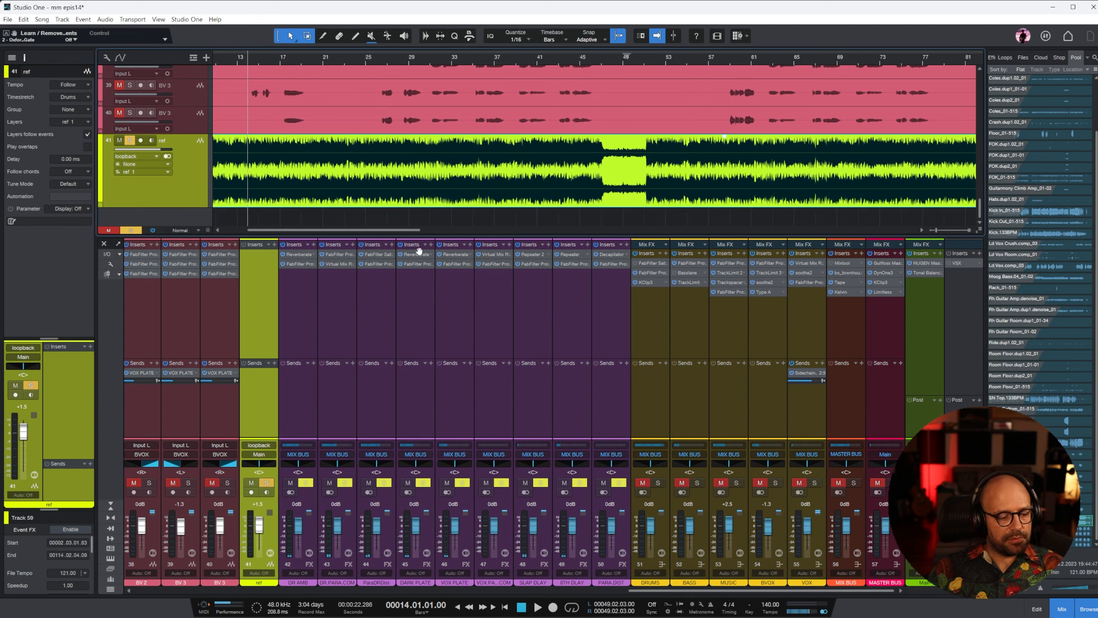
{"action": "left_click", "coordinate": [205, 616]}
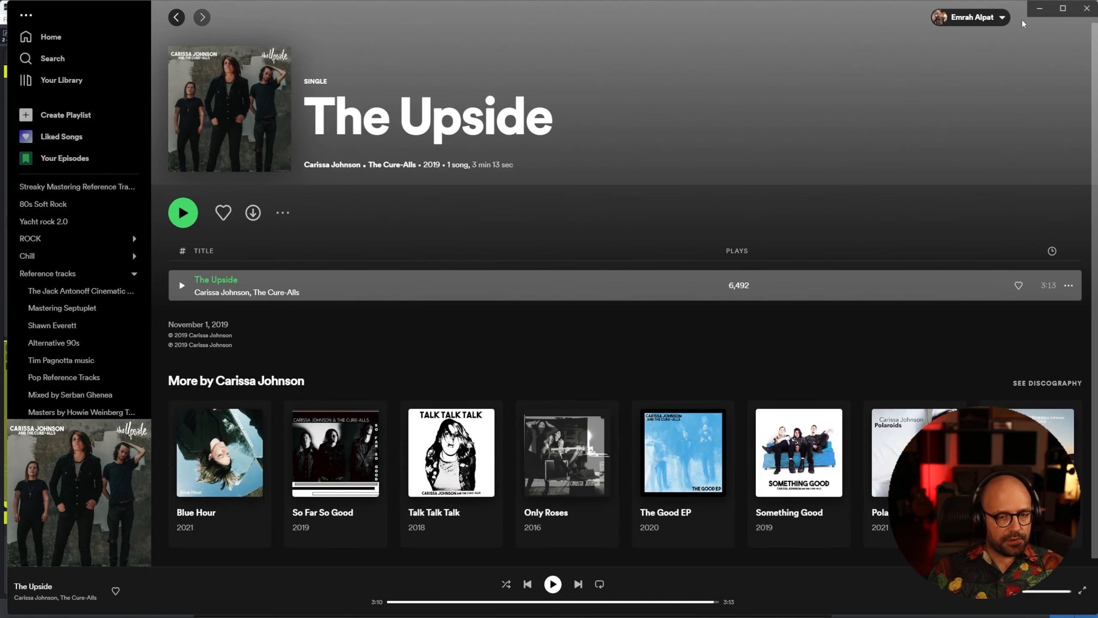
{"action": "left_click", "coordinate": [1040, 8]}
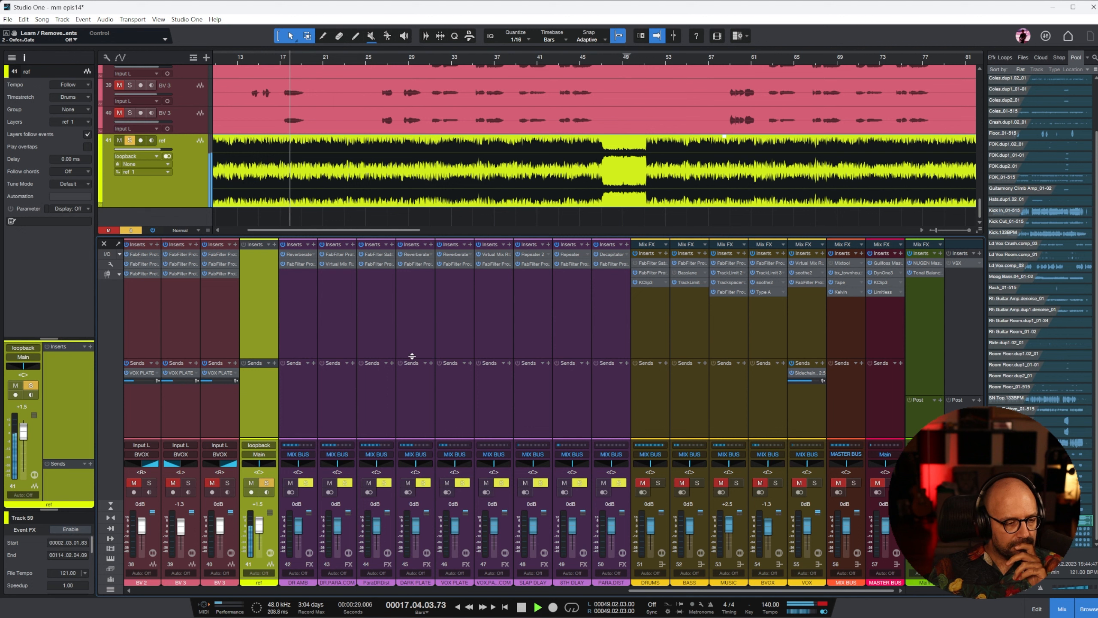
Step: Mute the ref track during playback and set the MUSIC bus fader to +0.8 dB and the BASS bus fader to +2.5 dB
{"action": "left_click", "coordinate": [251, 483]}
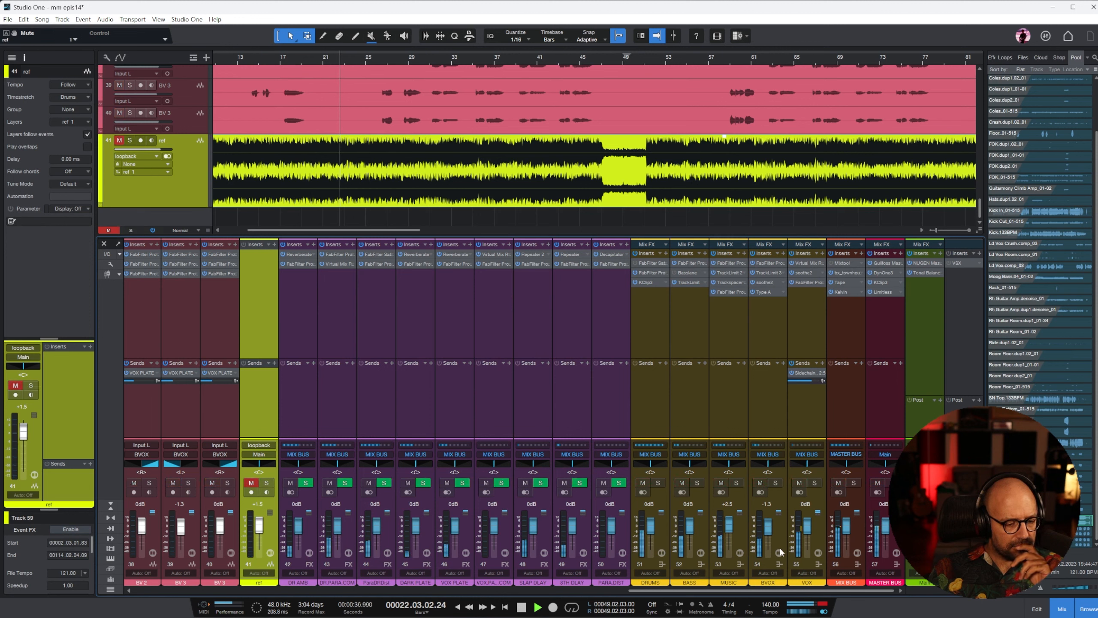
{"action": "left_click_drag", "start_coordinate": [750, 594], "coordinate": [650, 599]}
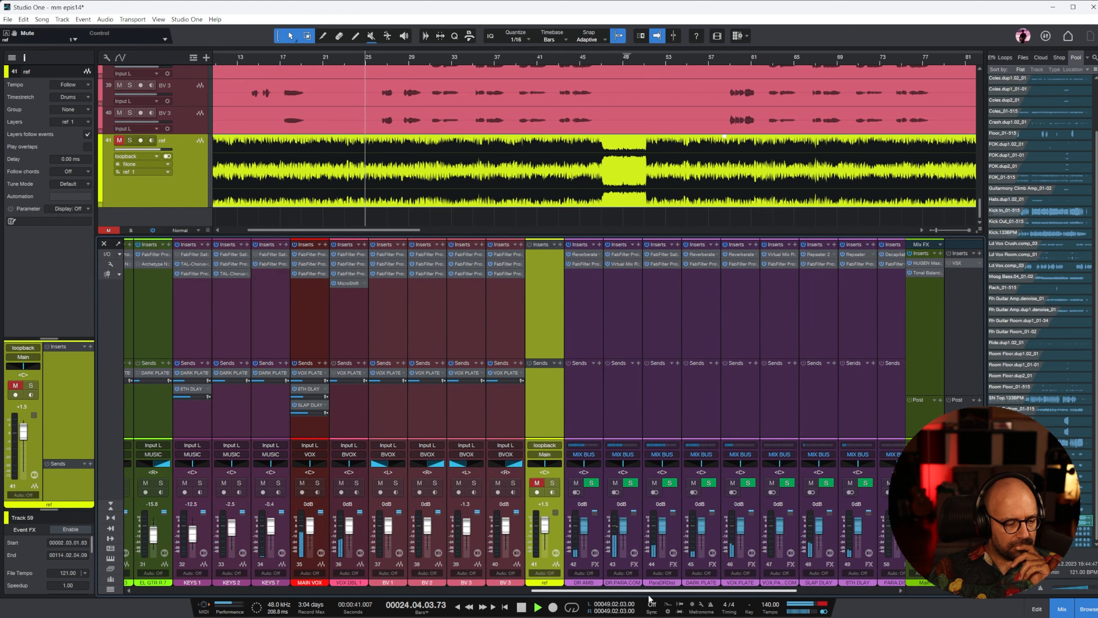
{"action": "scroll", "coordinate": [680, 549], "scroll_direction": "right", "scroll_amount": 5}
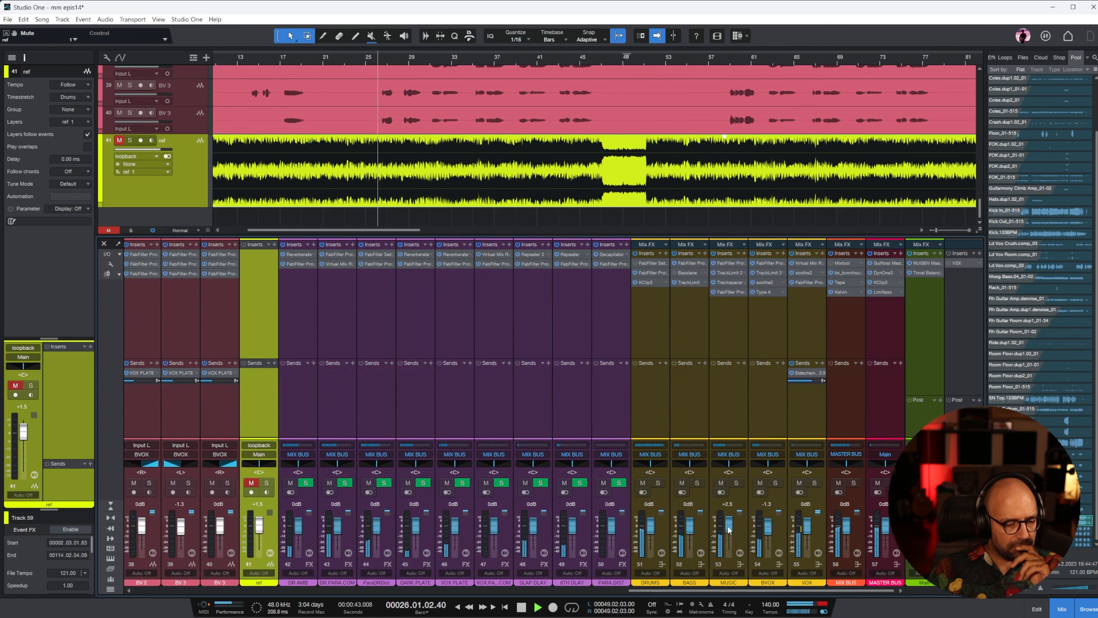
{"action": "scroll", "coordinate": [729, 529], "scroll_direction": "down", "scroll_amount": 4}
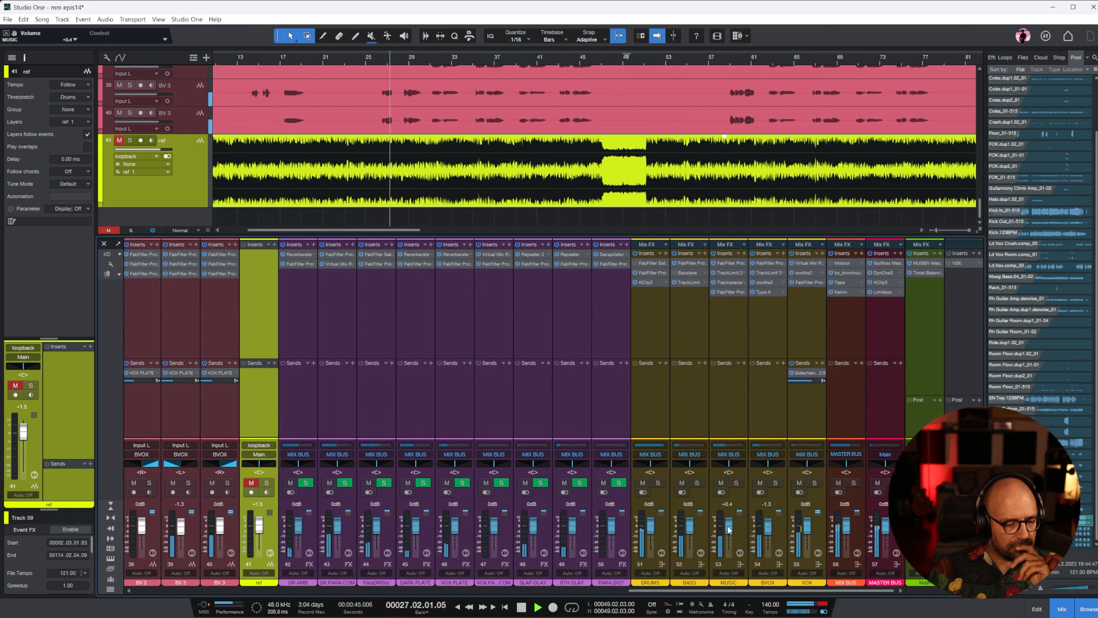
{"action": "scroll", "coordinate": [691, 530], "scroll_direction": "up", "scroll_amount": 5}
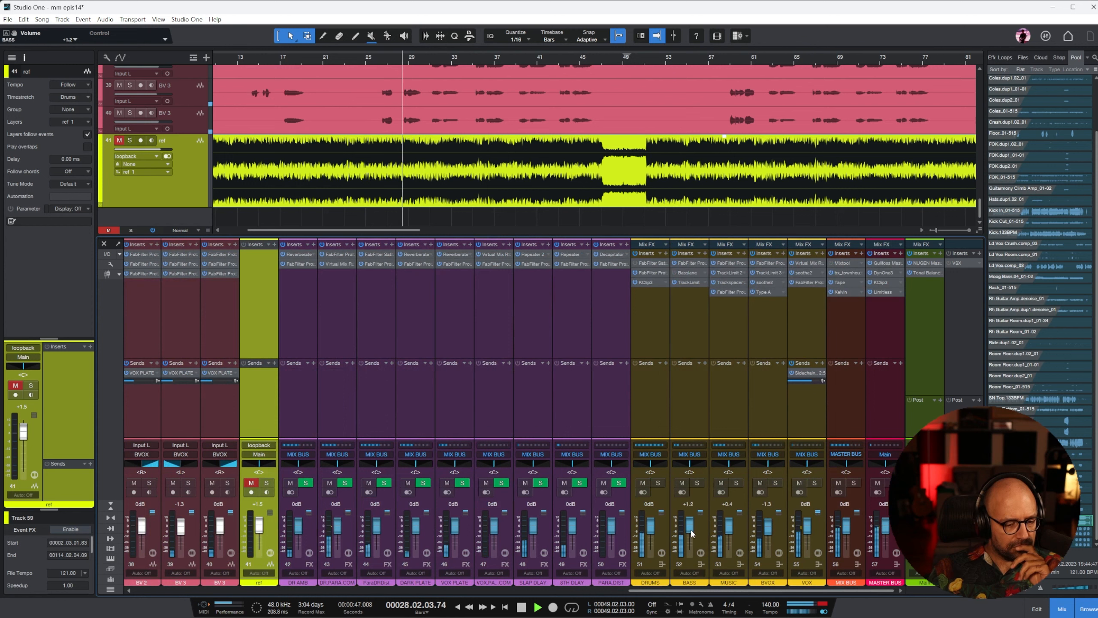
{"action": "scroll", "coordinate": [691, 529], "scroll_direction": "down", "scroll_amount": 1}
{"action": "scroll", "coordinate": [730, 529], "scroll_direction": "up", "scroll_amount": 1}
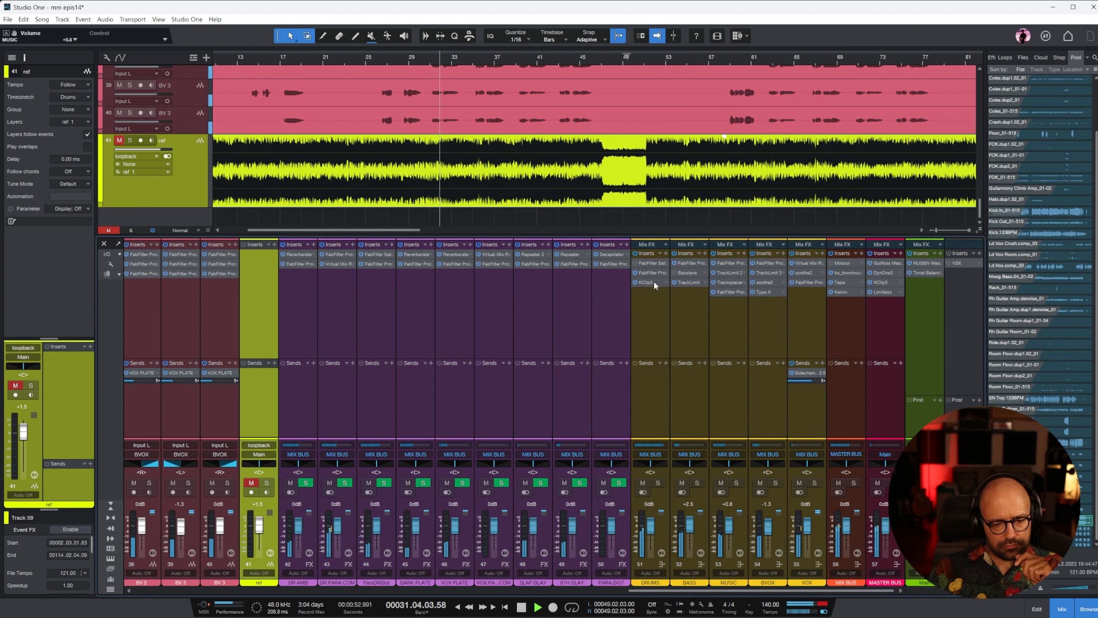
Step: Solo the ref track and measure its loudness and true peaks with NUGEN MasterCheck on the Main output
{"action": "left_click", "coordinate": [267, 483]}
{"action": "left_click", "coordinate": [251, 482]}
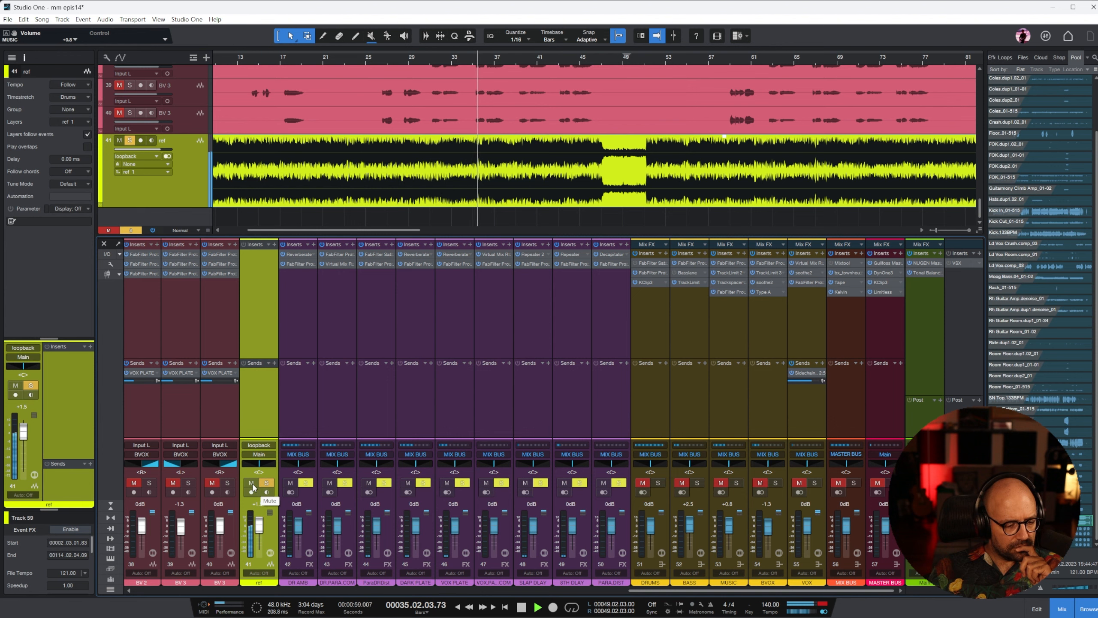
{"action": "left_click", "coordinate": [925, 262]}
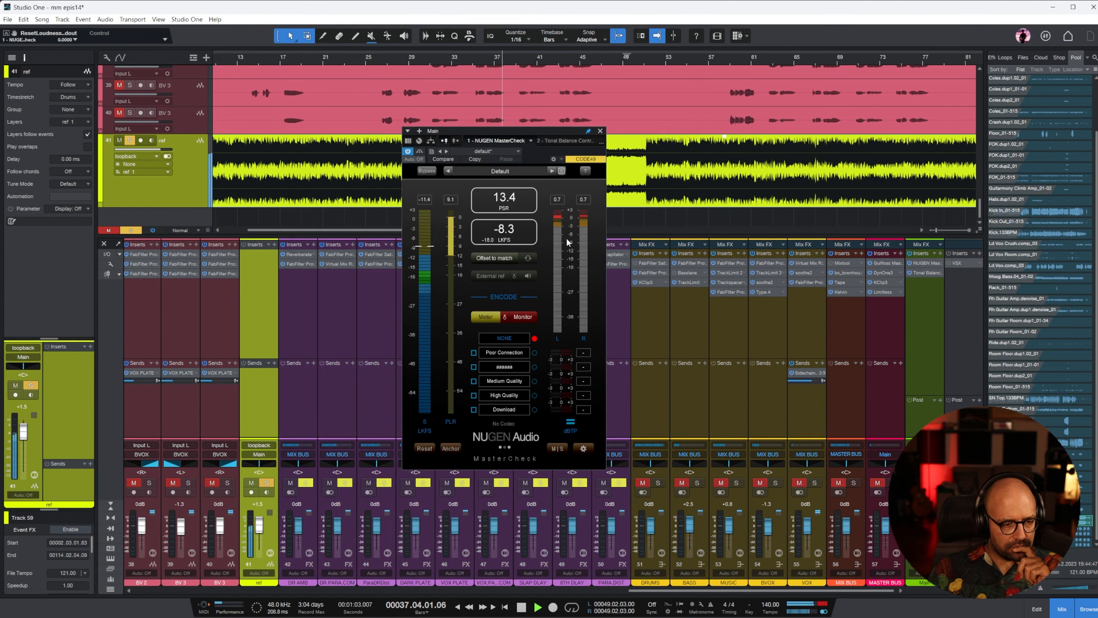
{"action": "left_click", "coordinate": [557, 199]}
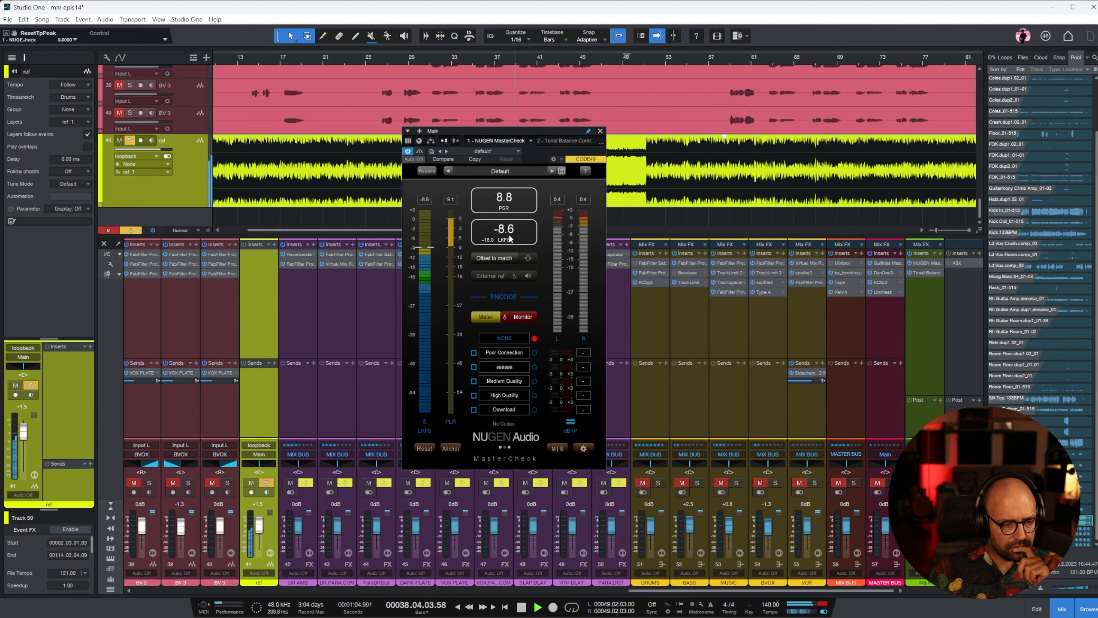
Step: Mute the ref track, lower the MASTER BUS fader to -0.8 dB and reset the integrated loudness reading
{"action": "left_click", "coordinate": [251, 482]}
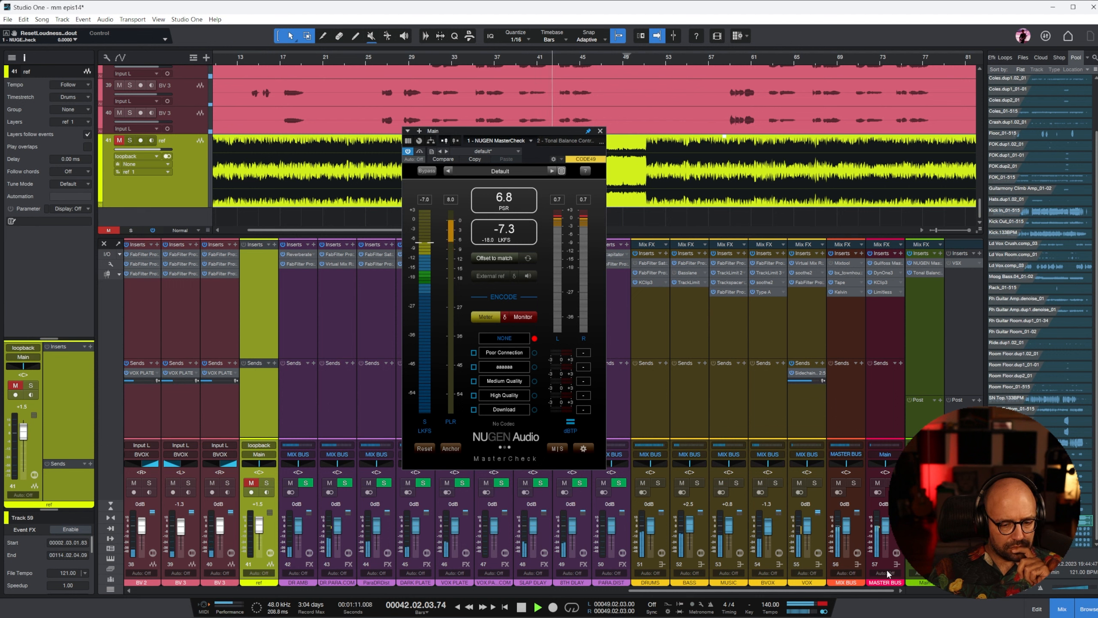
{"action": "left_click_drag", "start_coordinate": [886, 525], "coordinate": [887, 528]}
{"action": "left_click", "coordinate": [532, 238]}
{"action": "left_click_drag", "start_coordinate": [885, 528], "coordinate": [885, 524]}
{"action": "left_click", "coordinate": [513, 229]}
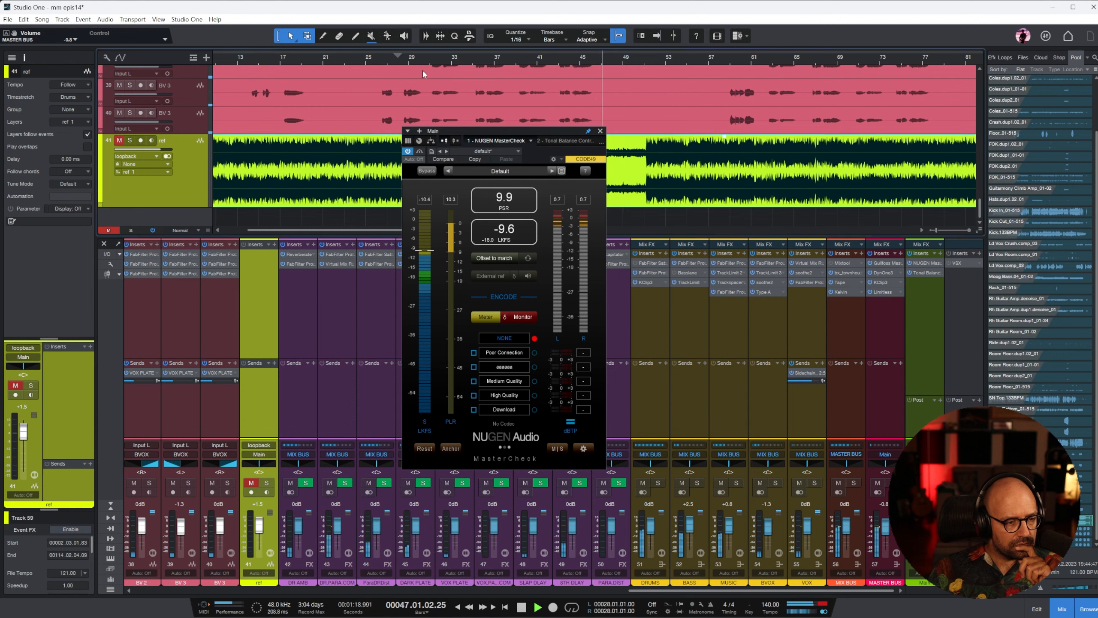
Step: Replay the chorus, compare the loudness of the mix and the soloed ref track with fresh MasterCheck readings, and close the meter
{"action": "left_click", "coordinate": [397, 56]}
{"action": "left_click", "coordinate": [510, 232]}
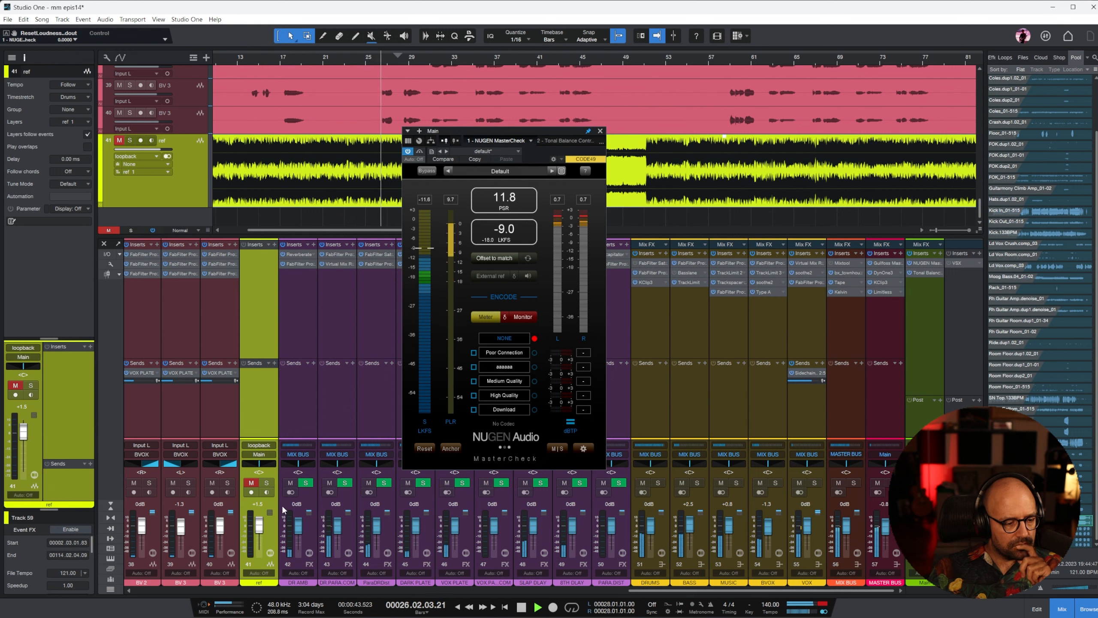
{"action": "left_click", "coordinate": [266, 482]}
{"action": "left_click", "coordinate": [507, 233]}
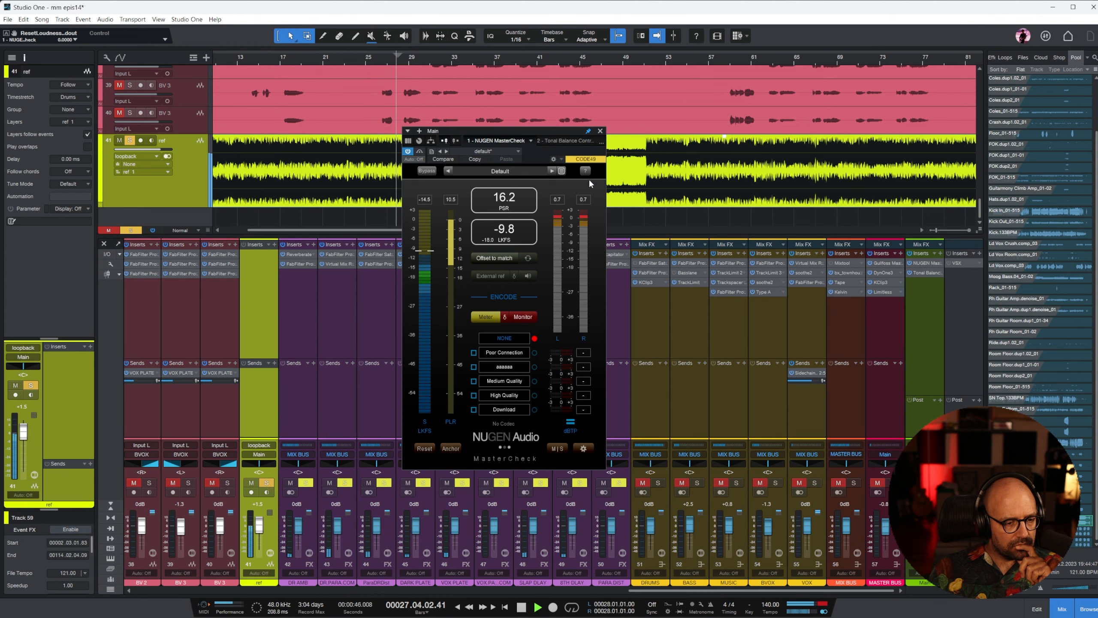
{"action": "left_click", "coordinate": [600, 132]}
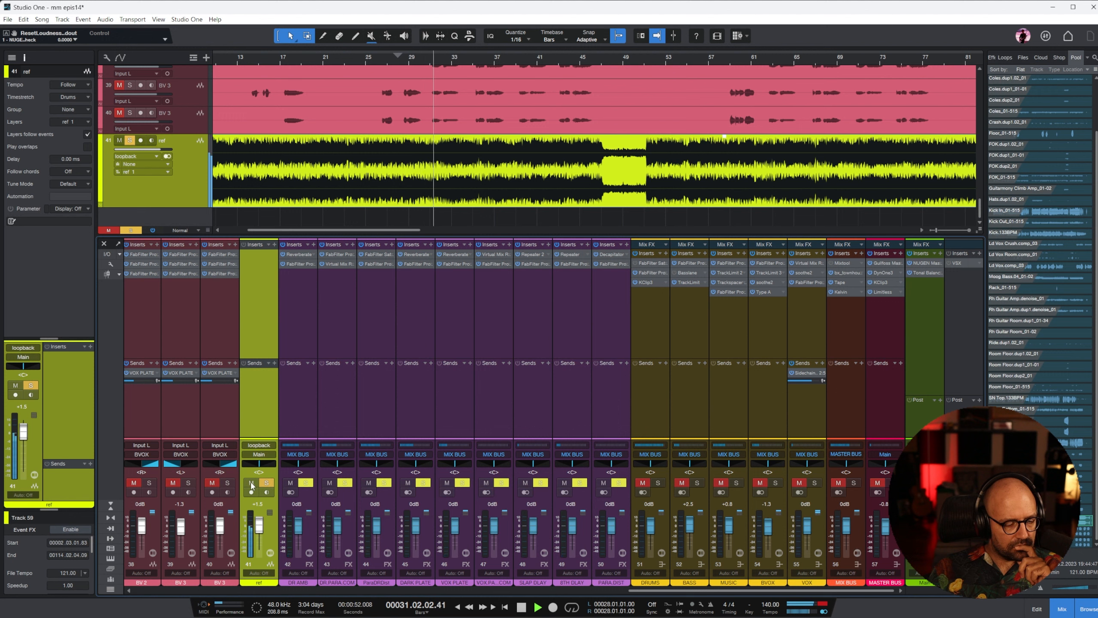
Step: Compare the mix with the ref track by alternating its solo, stop playback and place the playhead at bar 23
{"action": "left_click", "coordinate": [265, 484]}
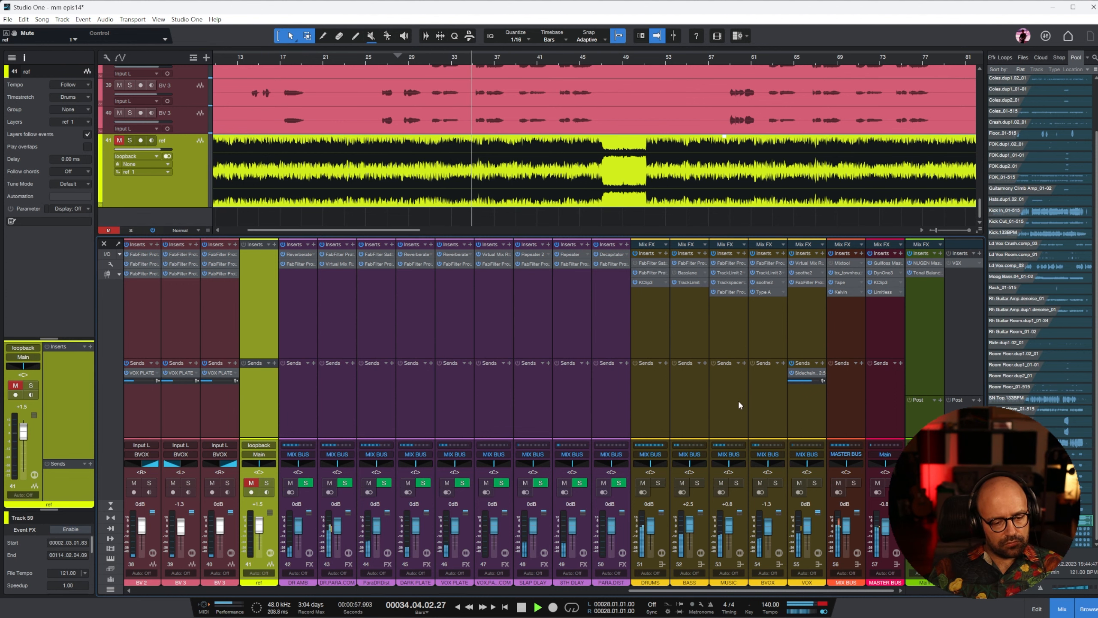
{"action": "left_click", "coordinate": [266, 483]}
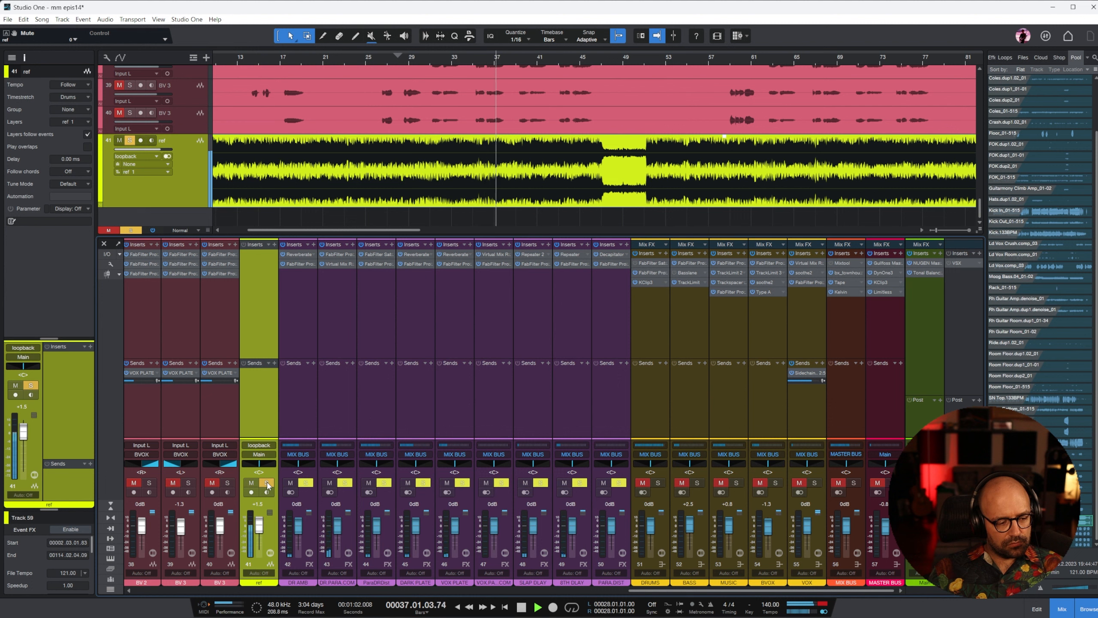
{"action": "key", "text": "space"}
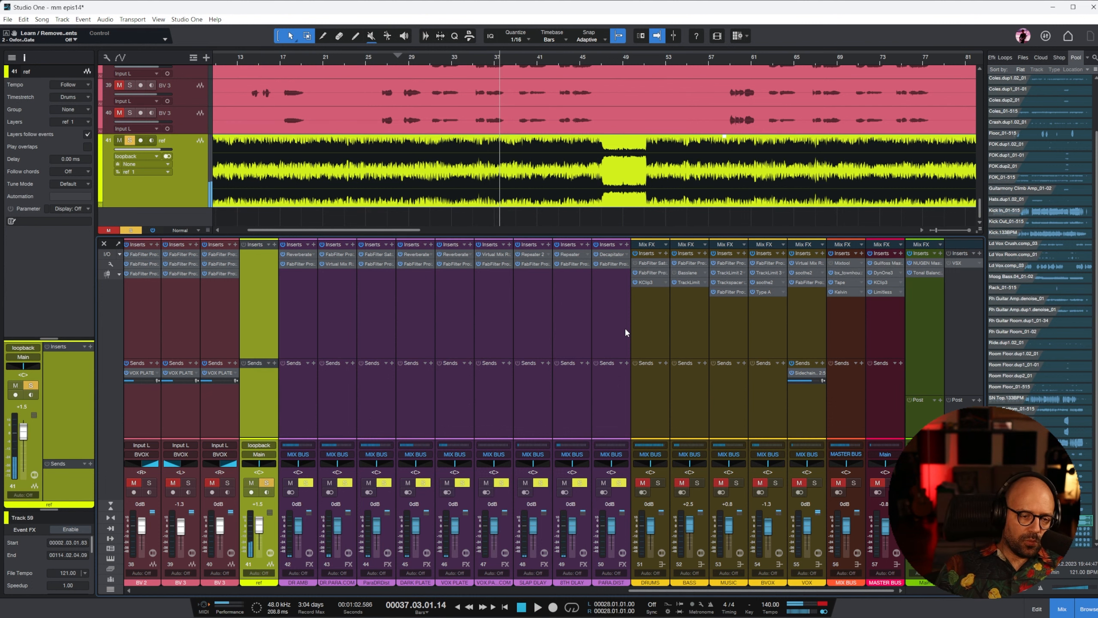
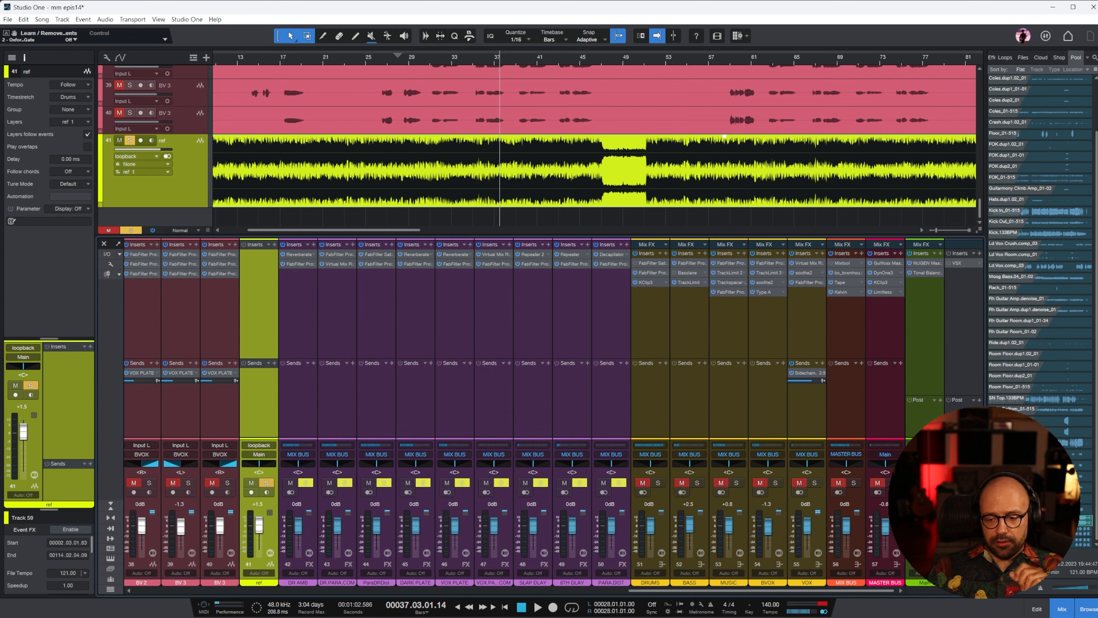
{"action": "left_click", "coordinate": [347, 60]}
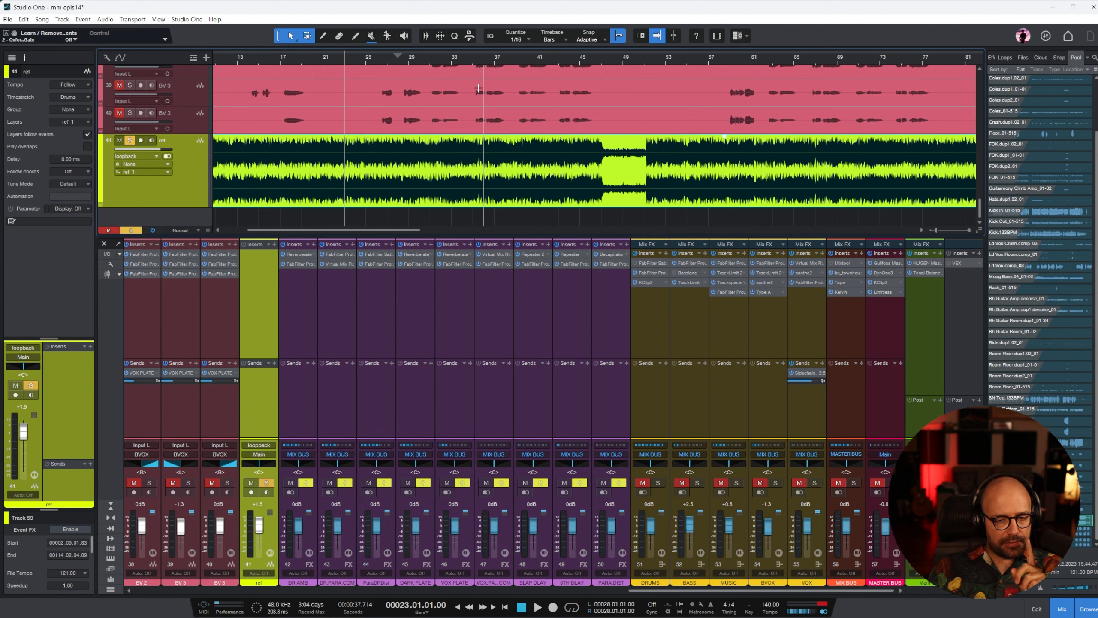
Step: Insert a FabFilter Pro-Q 3 on the soloed ref track and start playback
{"action": "left_click", "coordinate": [1023, 57]}
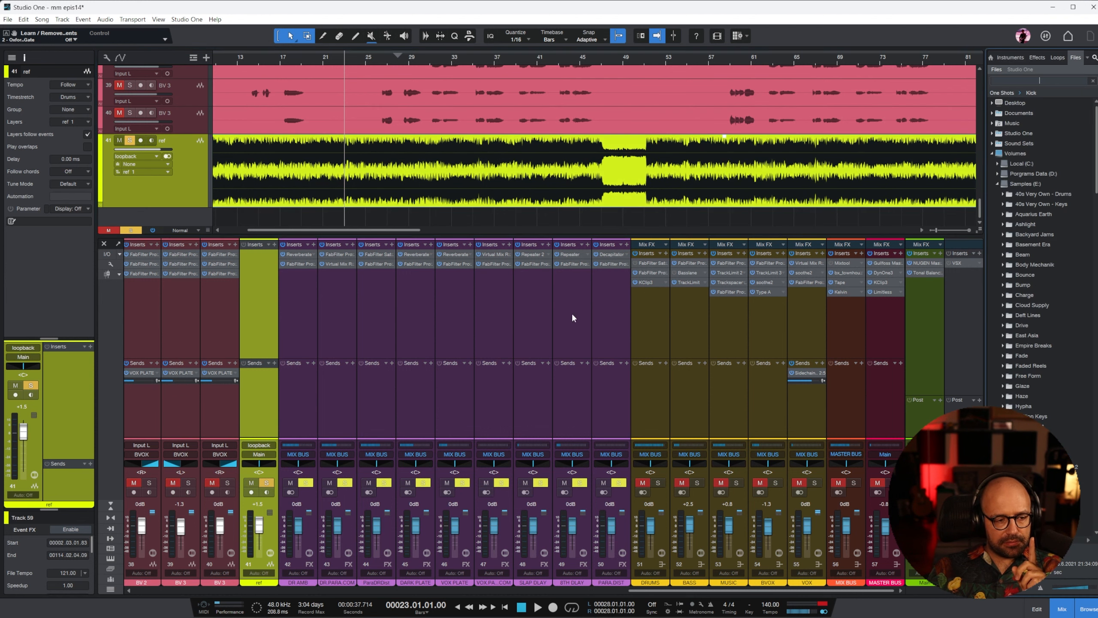
{"action": "left_click", "coordinate": [1037, 58]}
{"action": "left_click_drag", "start_coordinate": [1053, 278], "coordinate": [259, 298]}
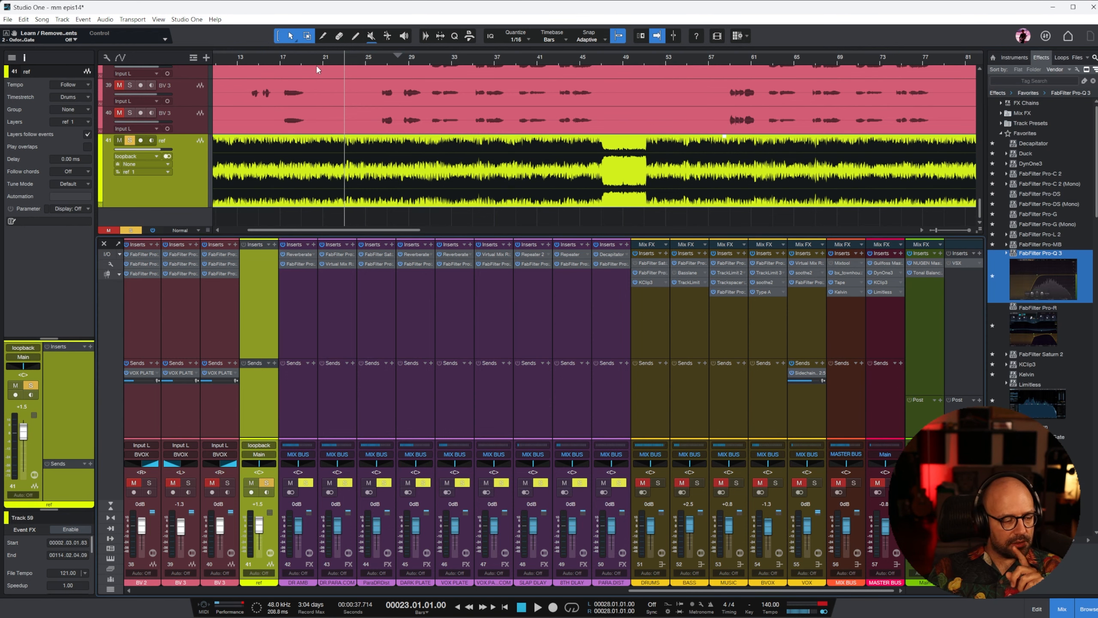
{"action": "key", "text": "space"}
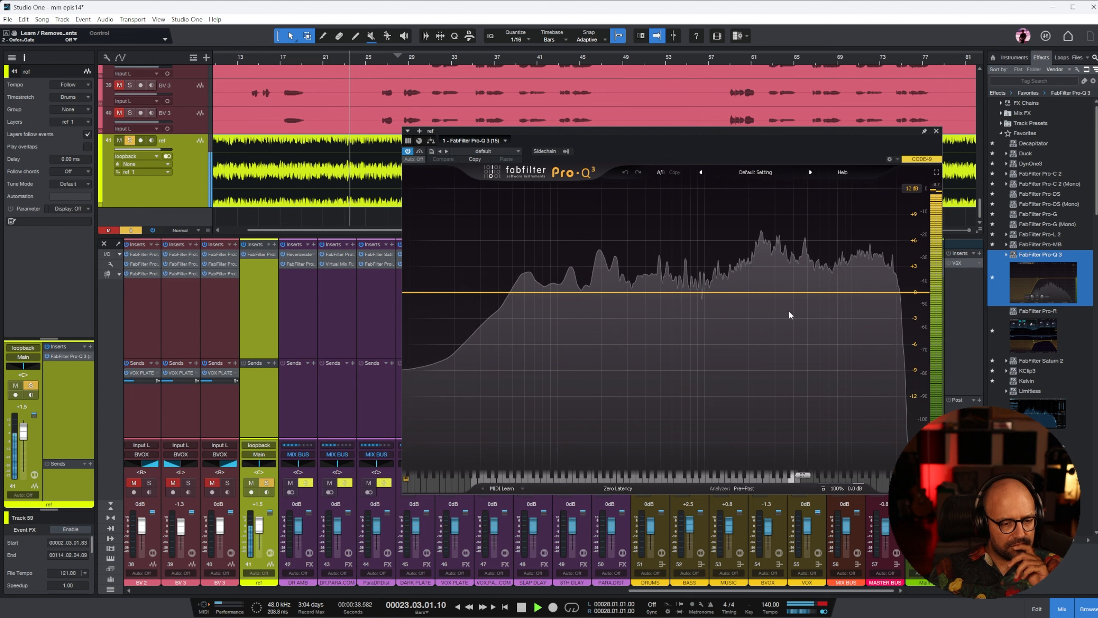
Step: Add an EQ band near 2.5 kHz on the ref track and set its stereo placement to Side
{"action": "double_click", "coordinate": [766, 293]}
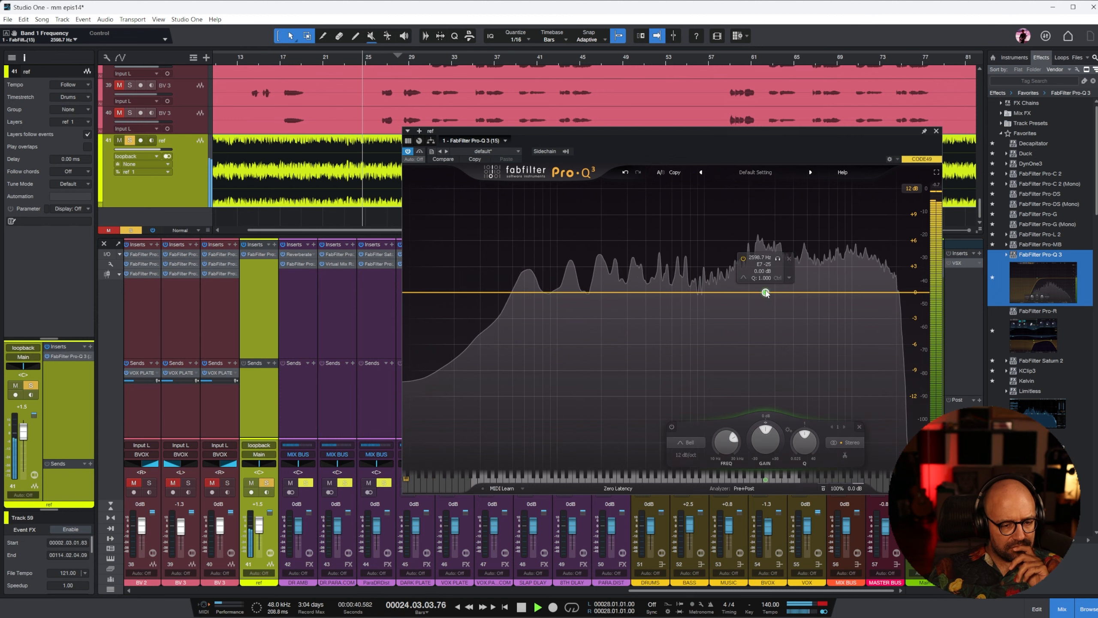
{"action": "left_click_drag", "start_coordinate": [778, 262], "coordinate": [775, 259]}
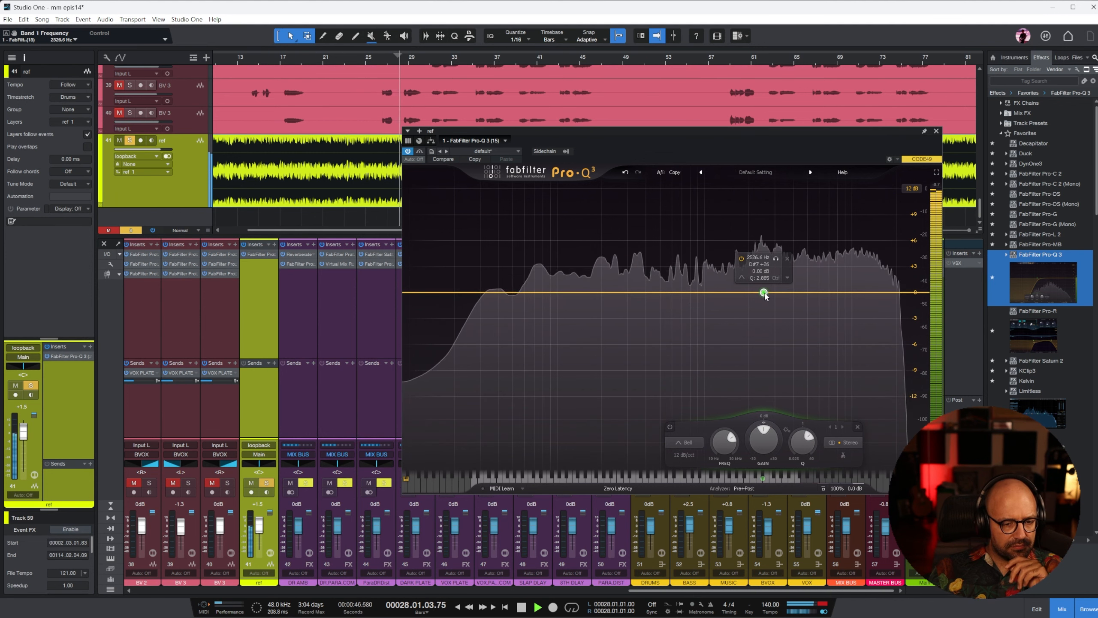
{"action": "left_click", "coordinate": [787, 277]}
{"action": "mouse_move", "coordinate": [823, 347]}
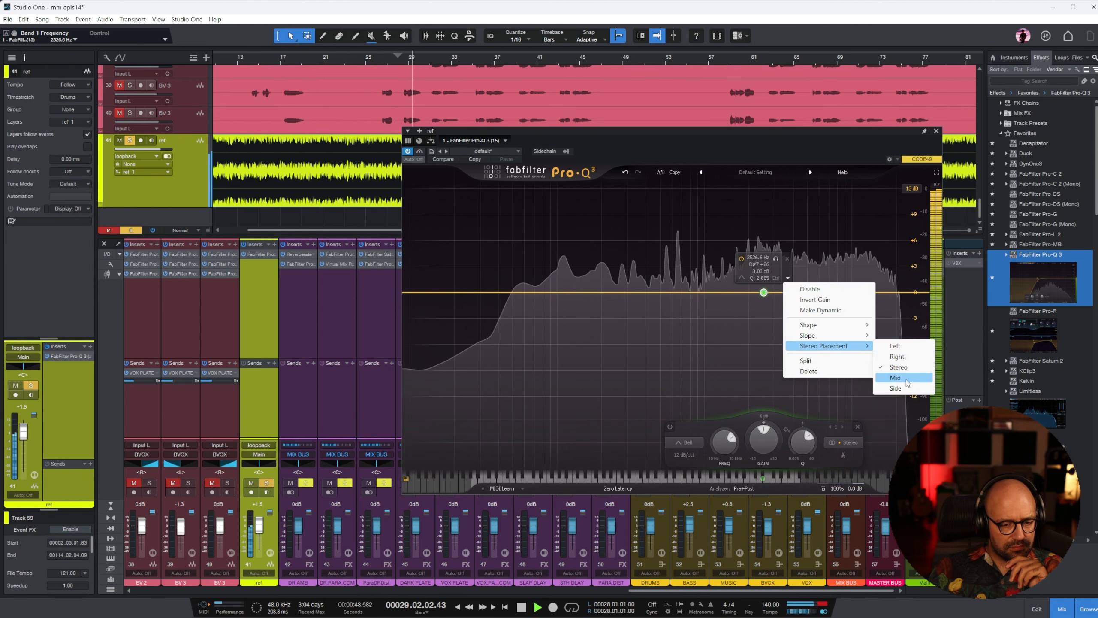
{"action": "left_click", "coordinate": [899, 388]}
Step: Narrow the Side band to a Q of 3.367 and cut it about 4.9 dB around 2.5 kHz
{"action": "left_click_drag", "start_coordinate": [765, 296], "coordinate": [764, 346]}
{"action": "scroll", "coordinate": [764, 347], "scroll_direction": "up", "scroll_amount": 2}
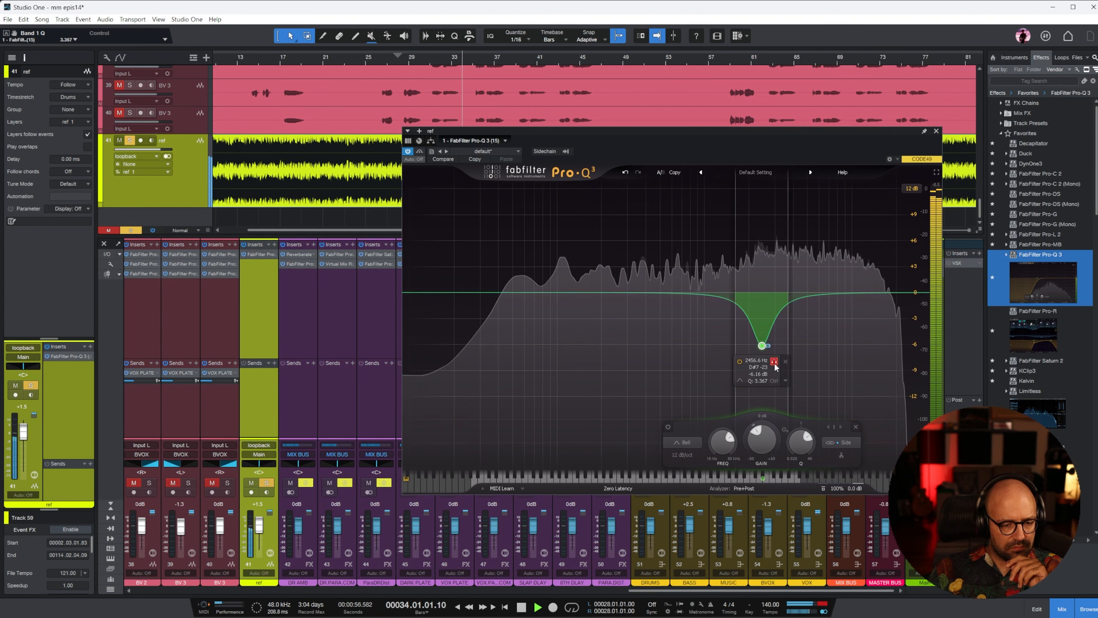
{"action": "key", "text": "space"}
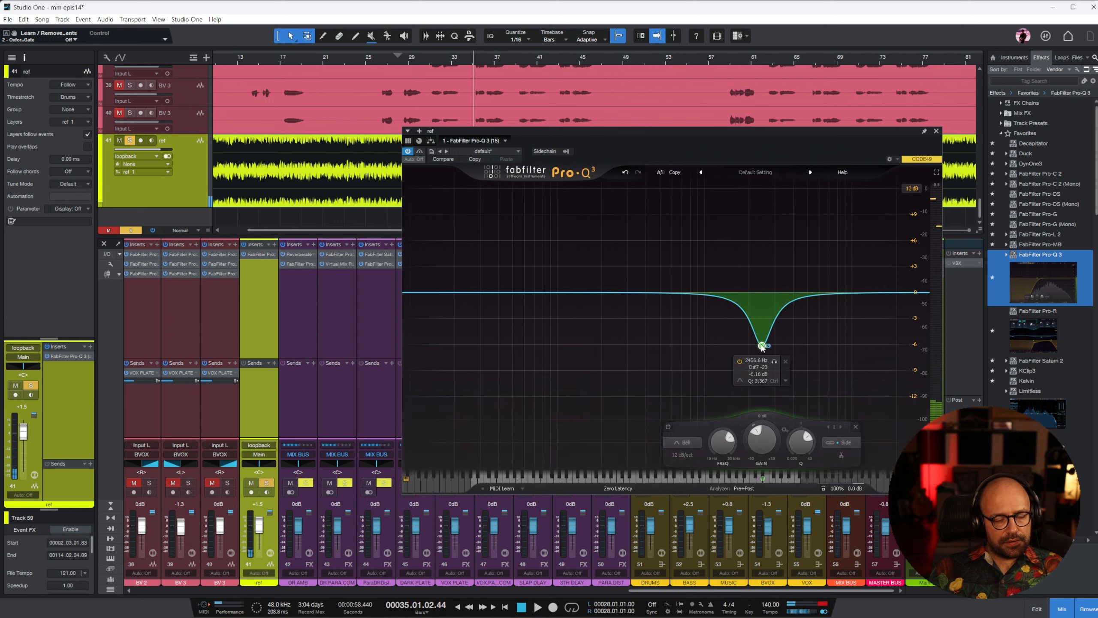
{"action": "mouse_move", "coordinate": [770, 346]}
{"action": "left_mouse_down"}
{"action": "mouse_move", "coordinate": [765, 313]}
{"action": "mouse_move", "coordinate": [766, 338]}
{"action": "left_mouse_up"}
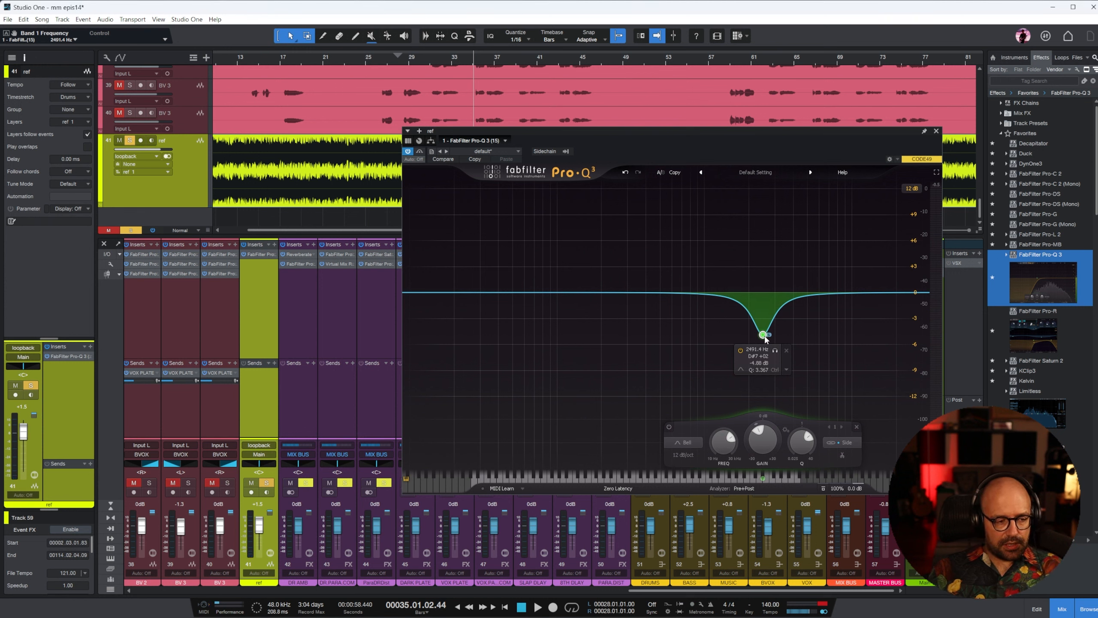
Step: Replay the ref track from around bar 10 and bypass its Pro-Q 3
{"action": "key", "text": "w"}
{"action": "left_click", "coordinate": [262, 59]}
{"action": "key", "text": "space"}
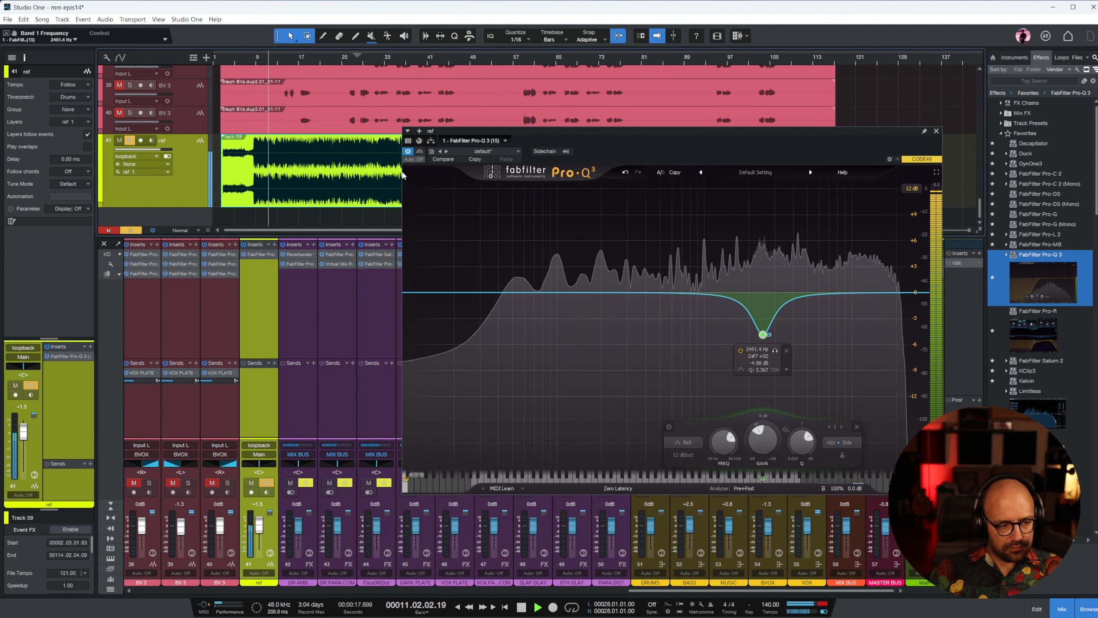
{"action": "left_click", "coordinate": [407, 151]}
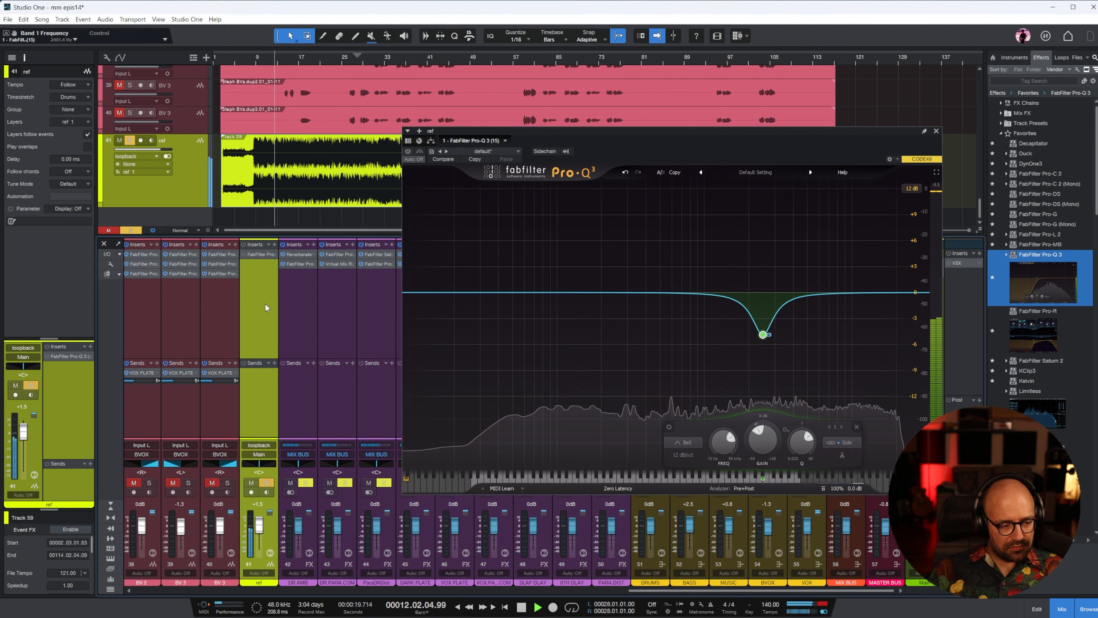
Step: Switch playback back to the mix by unsoloing and muting the ref track, and close its EQ window
{"action": "key", "text": "s"}
{"action": "key", "text": "m"}
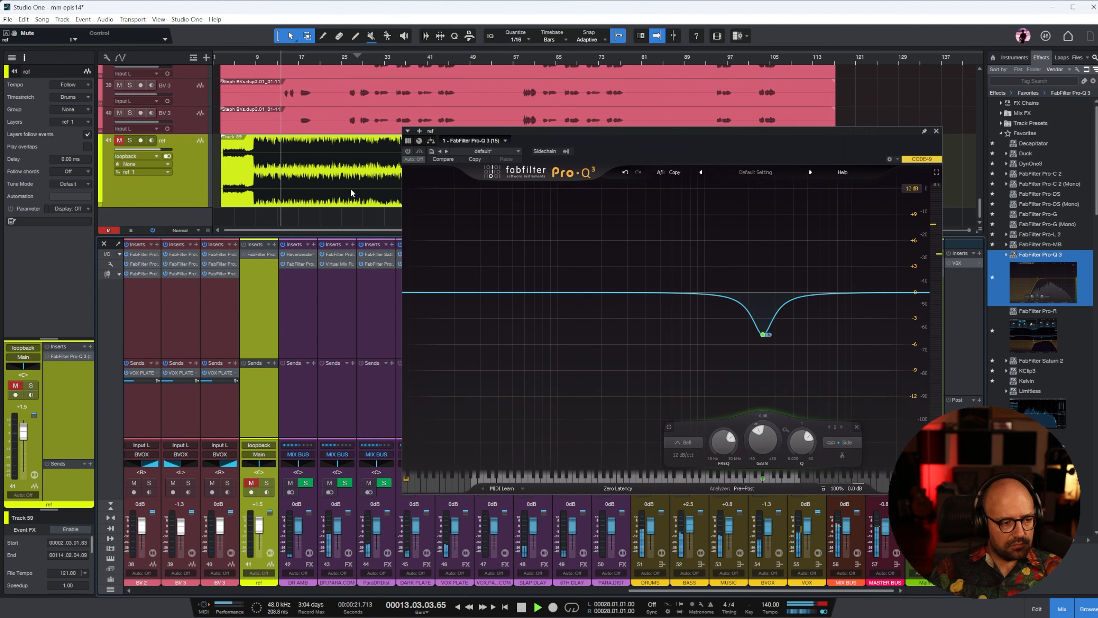
{"action": "left_click", "coordinate": [937, 132]}
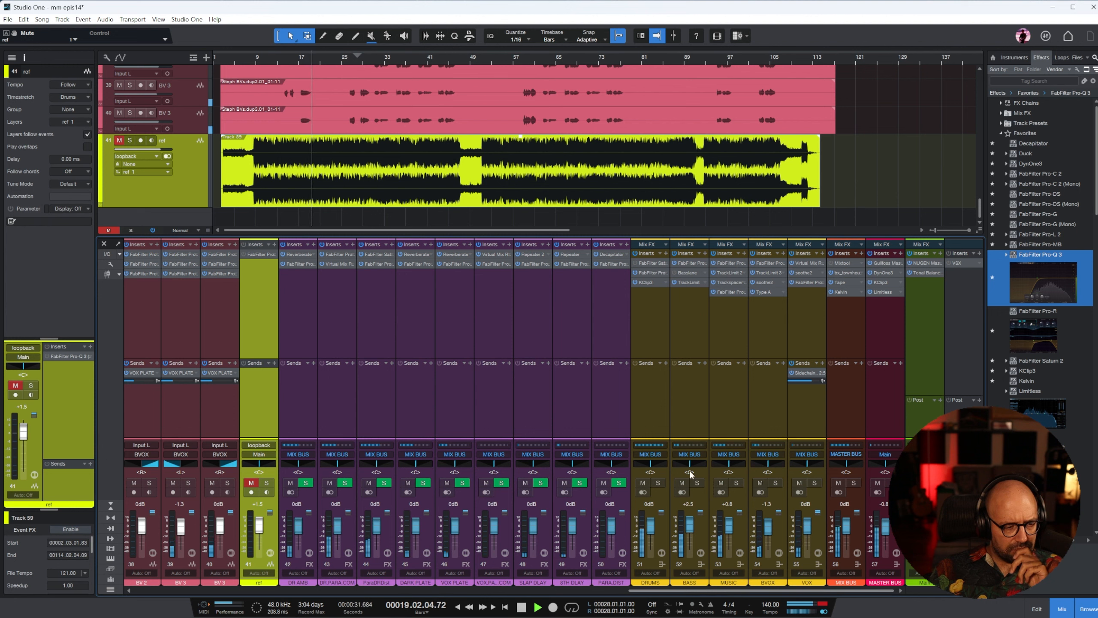
Step: Compare the loudness of the mix and the soloed ref track in MasterCheck, close the meter and return to the mix
{"action": "left_click", "coordinate": [928, 263]}
{"action": "left_click", "coordinate": [501, 231]}
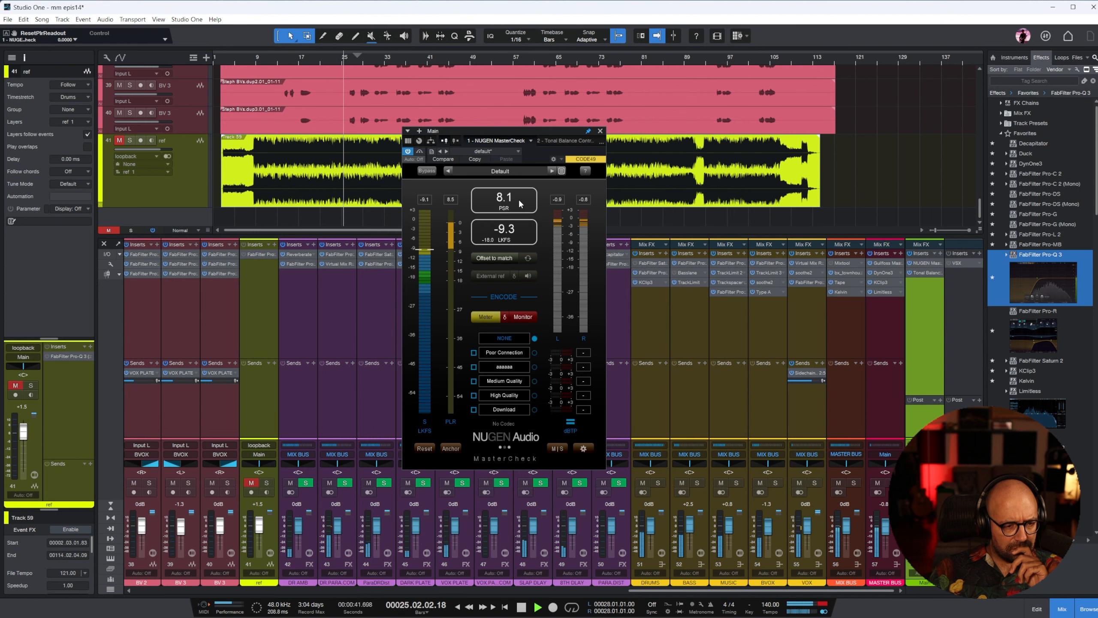
{"action": "left_click", "coordinate": [267, 483]}
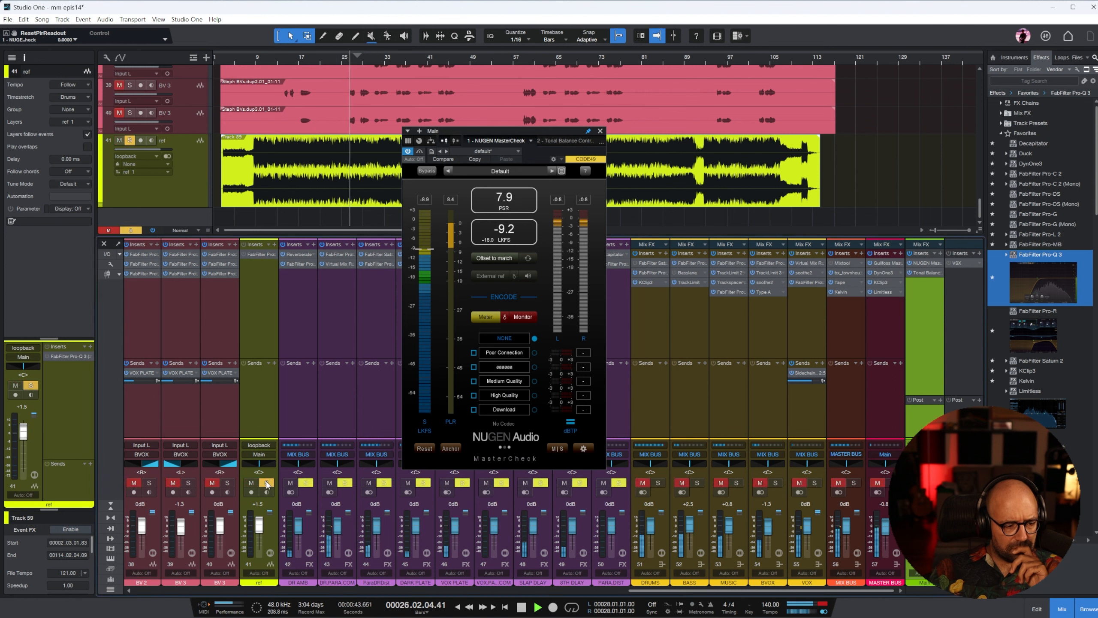
{"action": "left_click", "coordinate": [518, 199]}
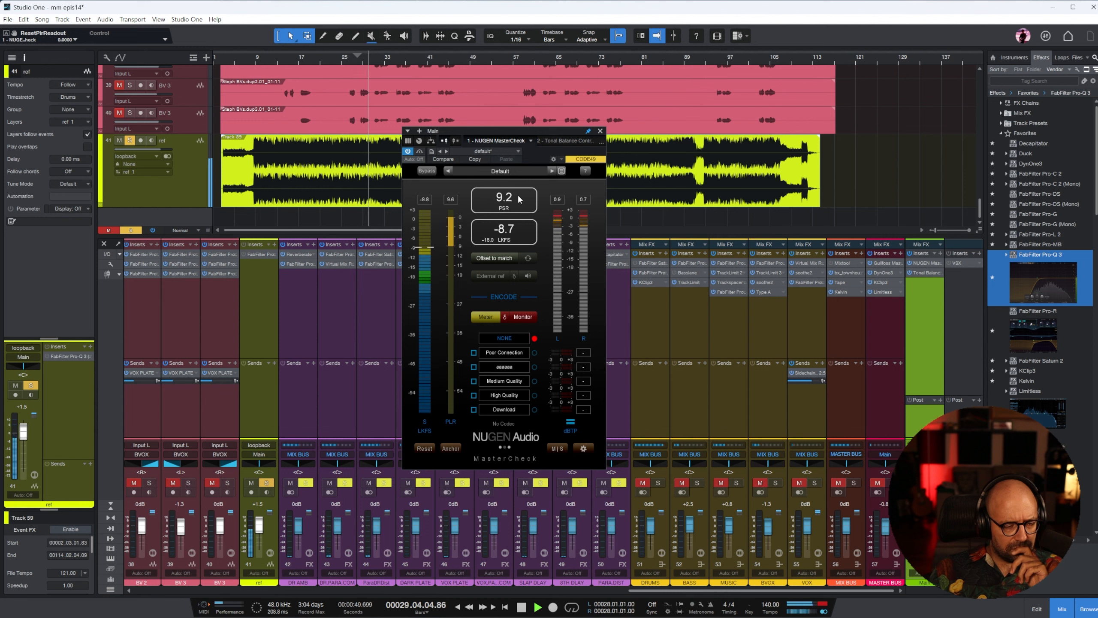
{"action": "left_click", "coordinate": [600, 131]}
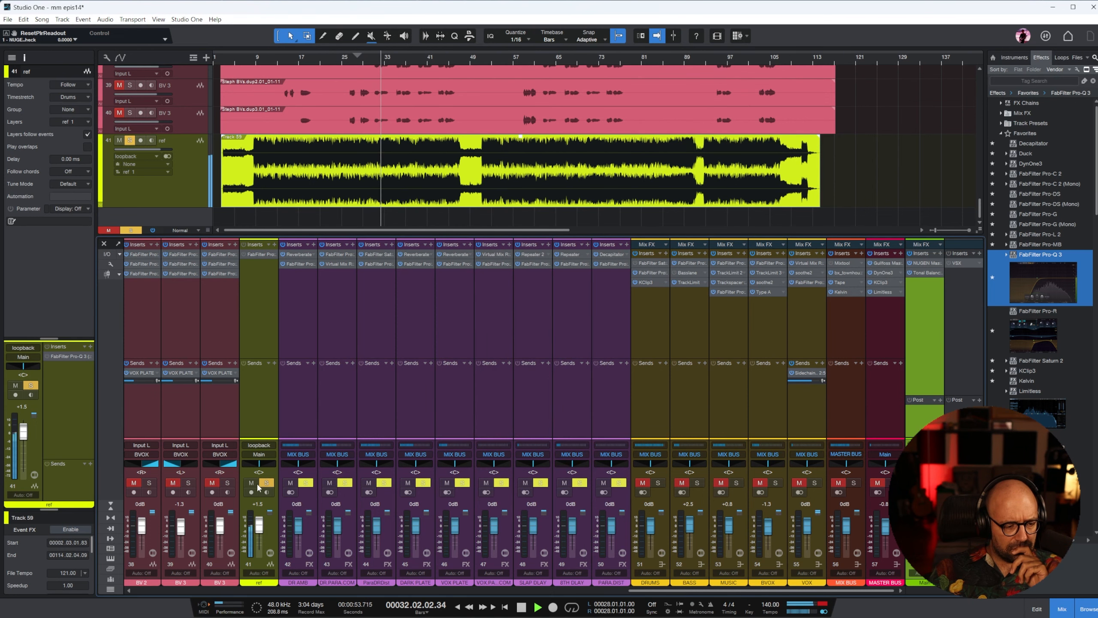
{"action": "left_click", "coordinate": [256, 484]}
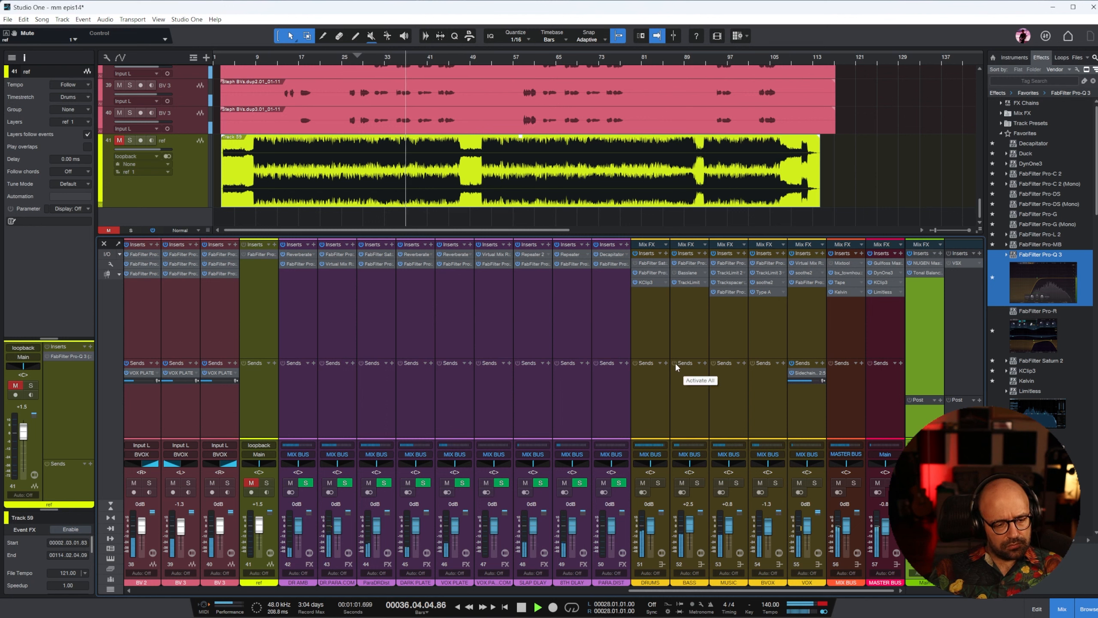
Step: Stop playback and look over the DRUMS bus and the individual drum channels in the mixer
{"action": "left_click", "coordinate": [658, 322]}
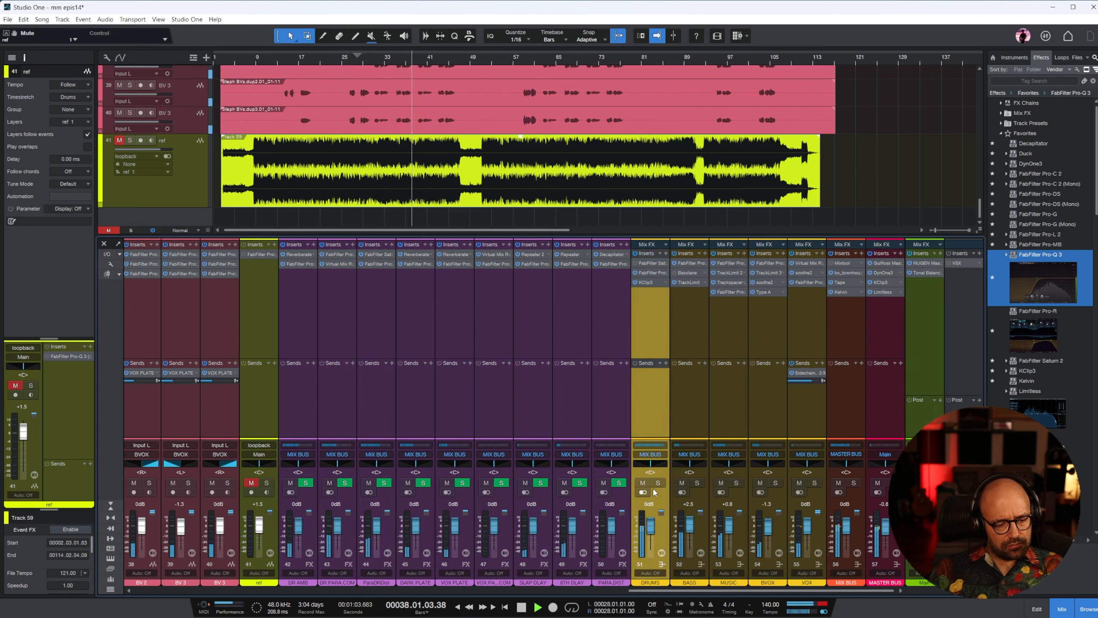
{"action": "key", "text": "space"}
{"action": "left_click_drag", "start_coordinate": [689, 591], "coordinate": [201, 606]}
{"action": "left_click", "coordinate": [334, 329]}
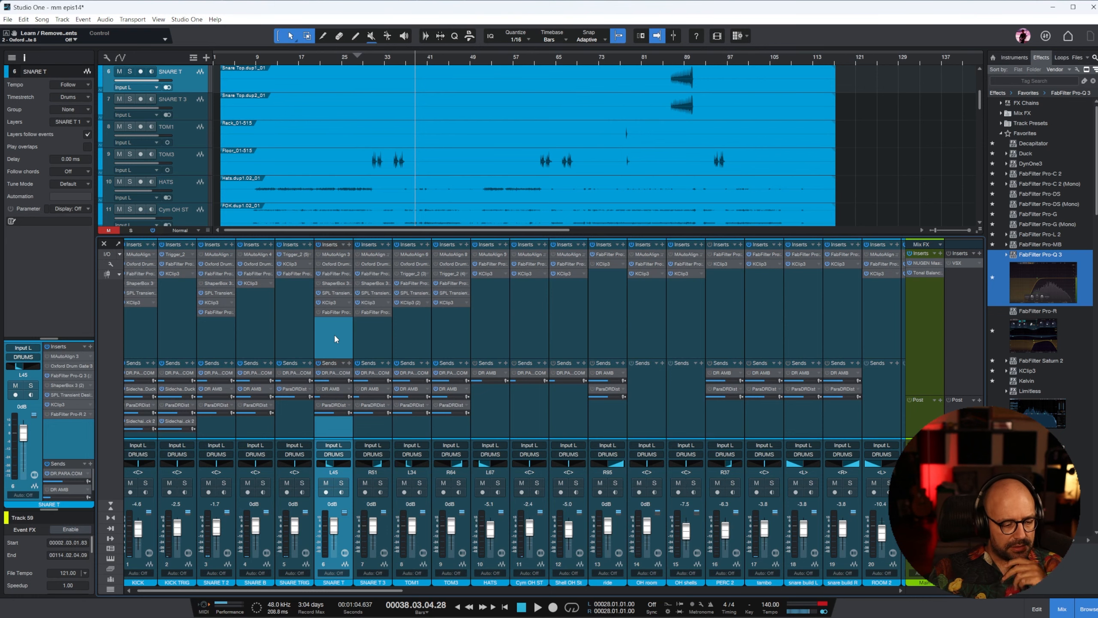
{"action": "left_click_drag", "start_coordinate": [370, 591], "coordinate": [862, 599]}
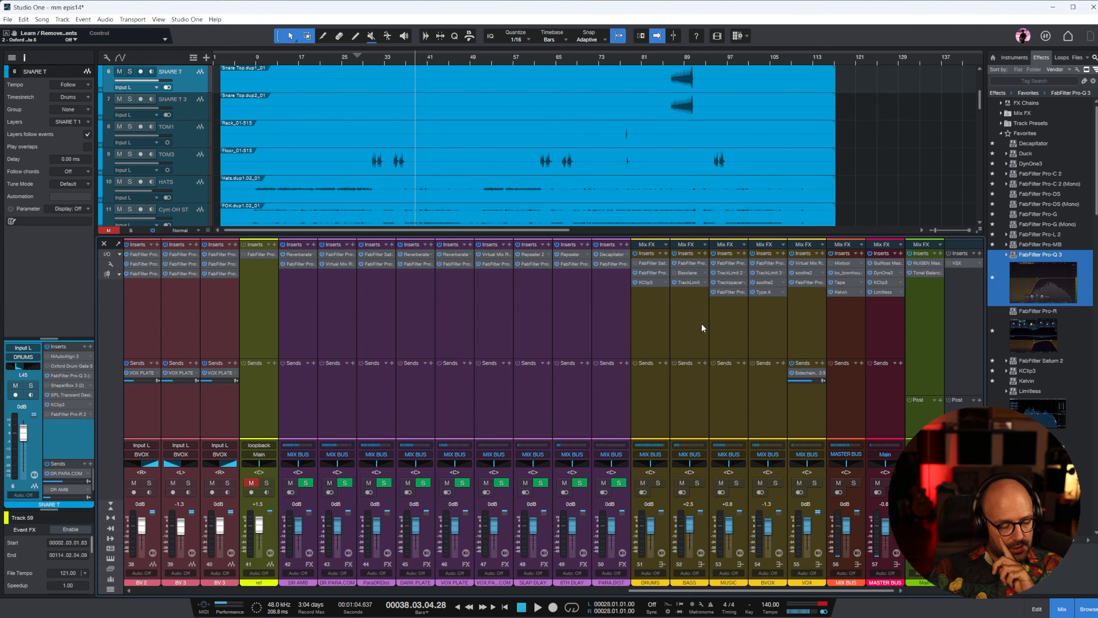
Step: Select the moog bass track and increase its height in the arrangement to inspect the waveform
{"action": "left_click_drag", "start_coordinate": [726, 592], "coordinate": [441, 593]}
{"action": "left_click", "coordinate": [398, 316]}
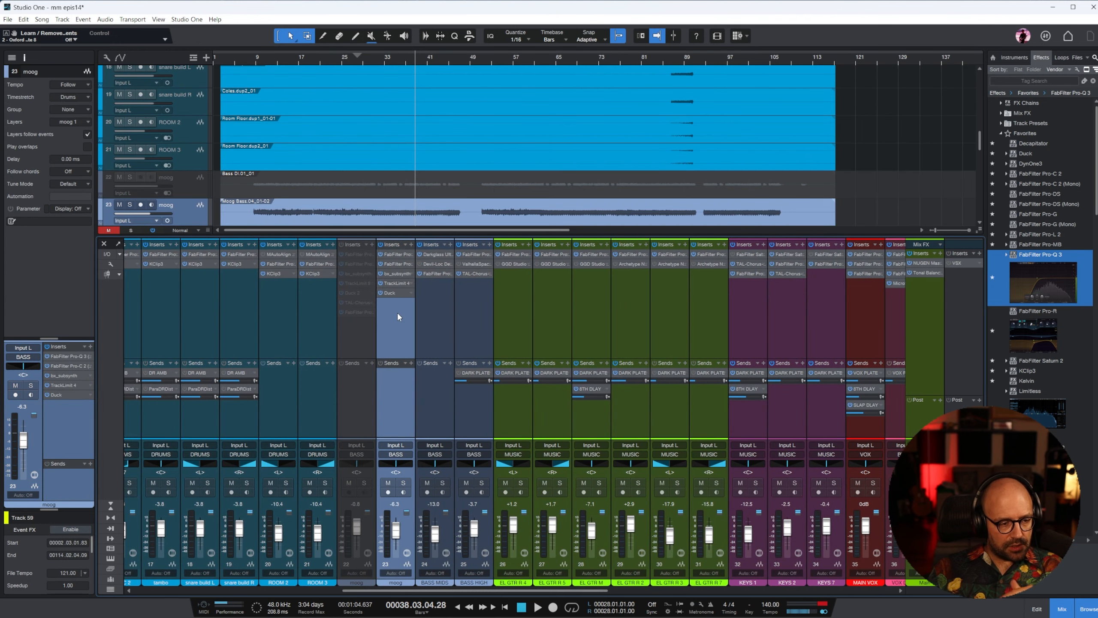
{"action": "scroll", "coordinate": [449, 178], "scroll_direction": "down", "scroll_amount": 2}
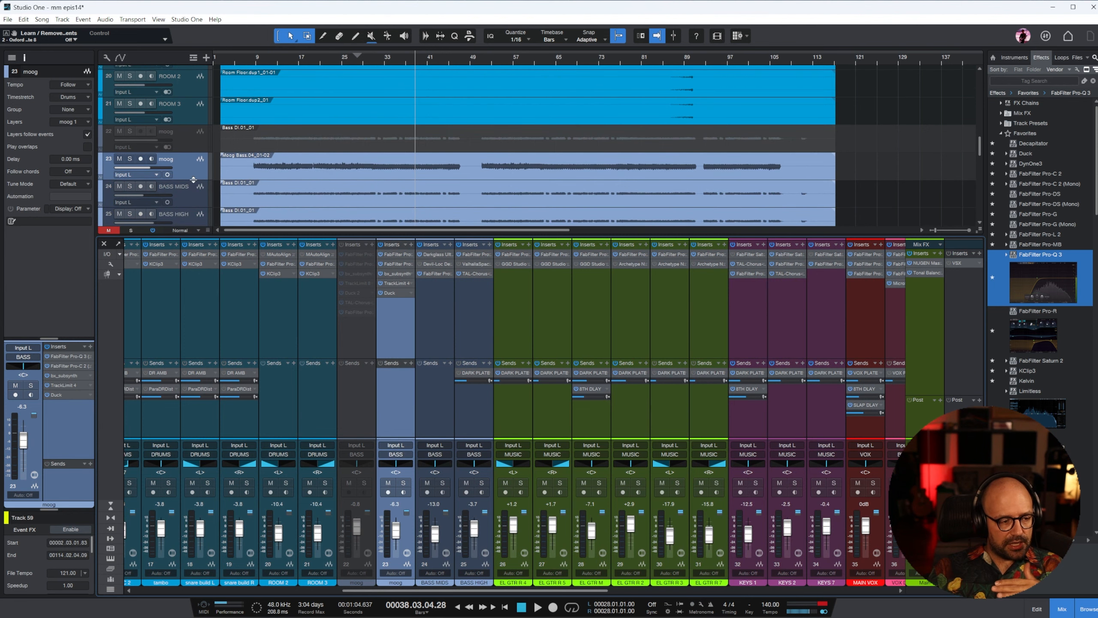
{"action": "left_click_drag", "start_coordinate": [193, 179], "coordinate": [191, 238]}
{"action": "scroll", "coordinate": [510, 182], "scroll_direction": "down", "scroll_amount": 3}
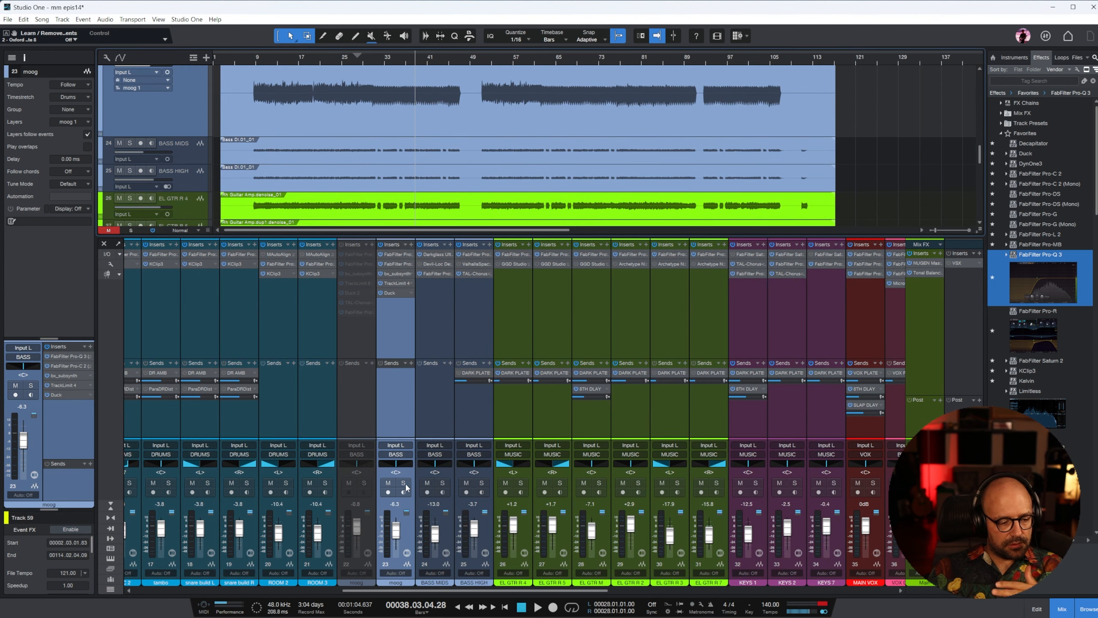
Step: Audition the moog bass track in solo, and unsolo it after listening
{"action": "left_click", "coordinate": [403, 482]}
{"action": "key", "text": "space"}
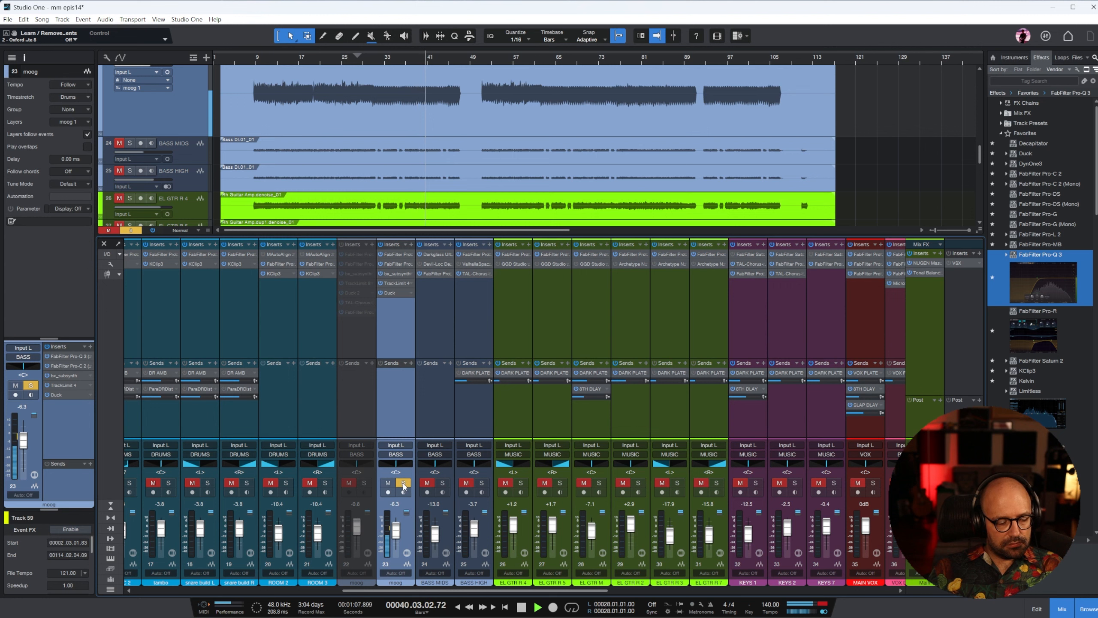
{"action": "left_click", "coordinate": [404, 482]}
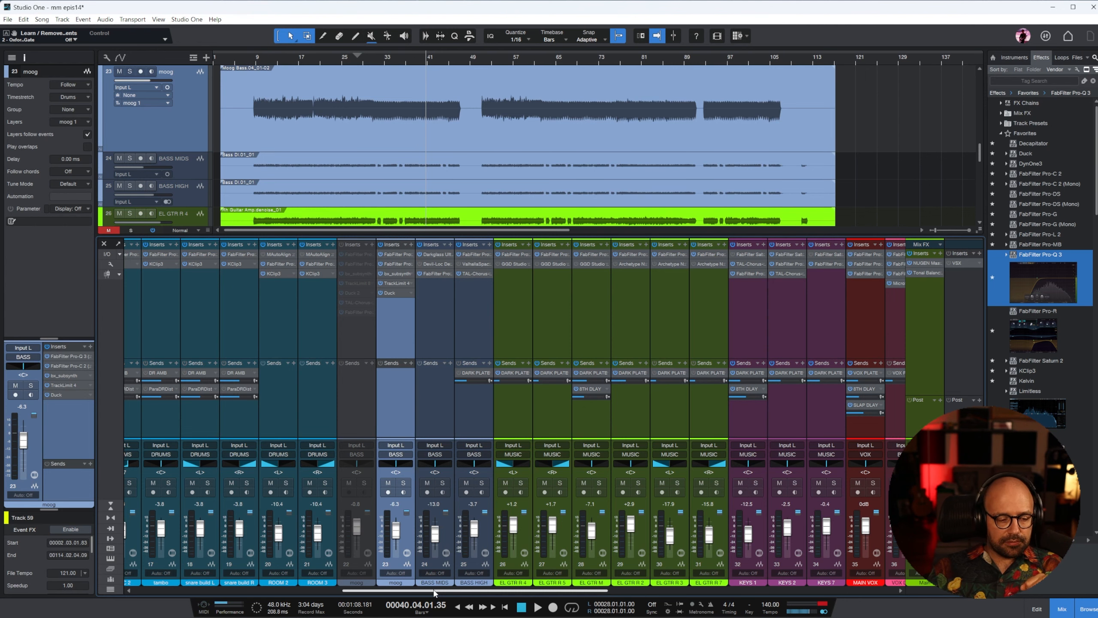
Step: Solo the DRUMS bus during playback and raise the SNARE TRIG channel's fader to +5.4 dB
{"action": "left_click_drag", "start_coordinate": [434, 591], "coordinate": [427, 592]}
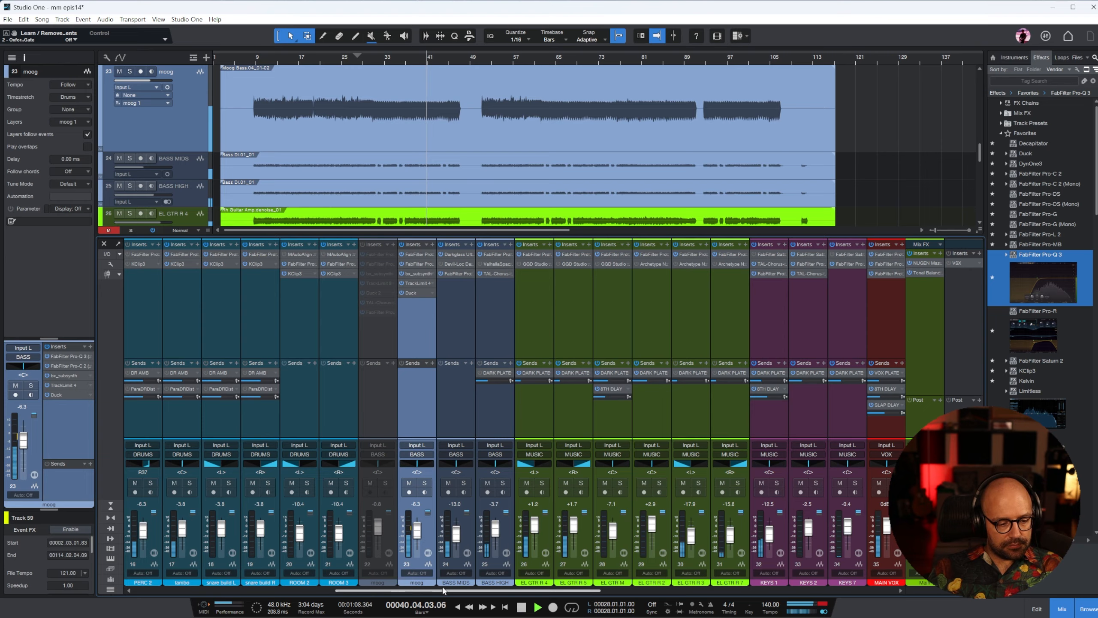
{"action": "left_click_drag", "start_coordinate": [442, 591], "coordinate": [764, 537]}
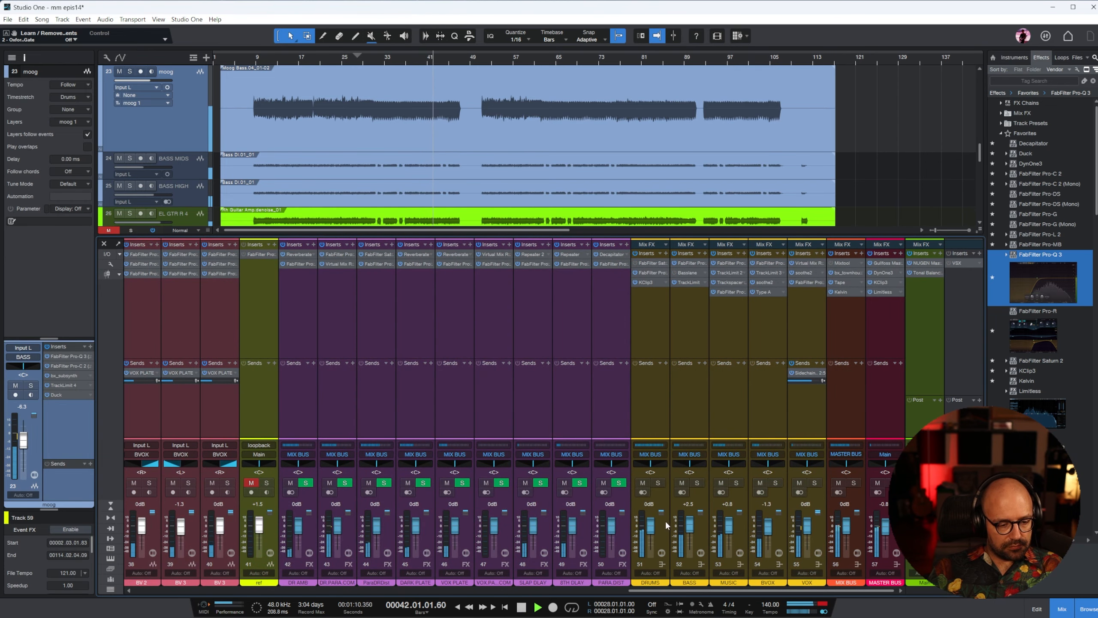
{"action": "left_click", "coordinate": [658, 482]}
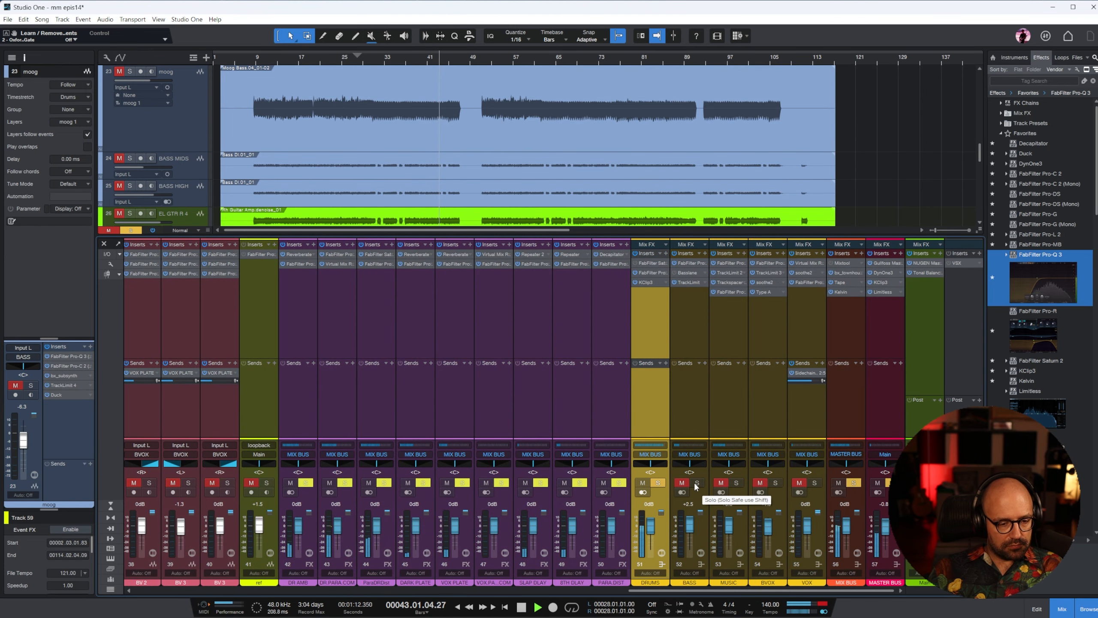
{"action": "left_click_drag", "start_coordinate": [670, 590], "coordinate": [185, 597]}
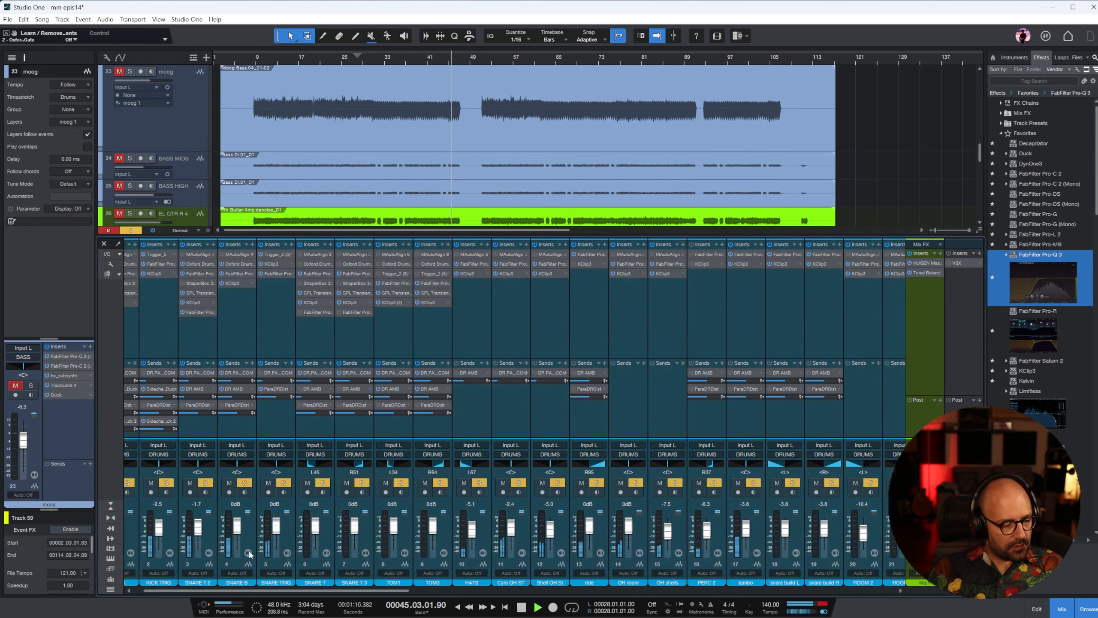
{"action": "left_click_drag", "start_coordinate": [275, 526], "coordinate": [275, 524]}
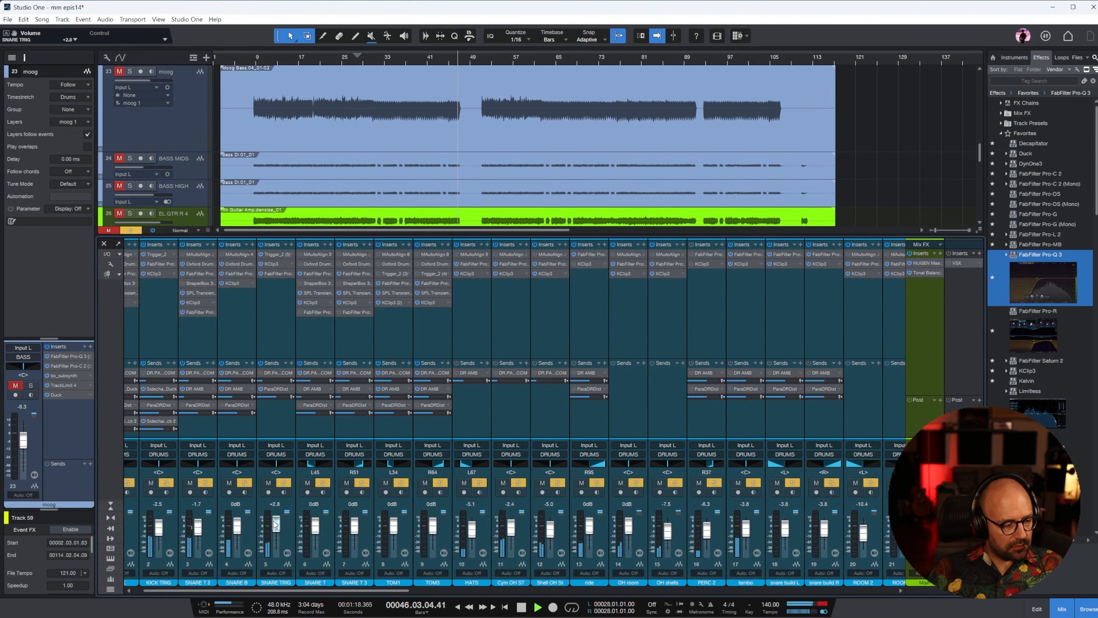
Step: Shape SNARE TRIG in Pro-Q 3 with a resonant low cut at 156 Hz, Q 2.399, and a low-mid dip of about 3 dB
{"action": "left_click", "coordinate": [264, 322]}
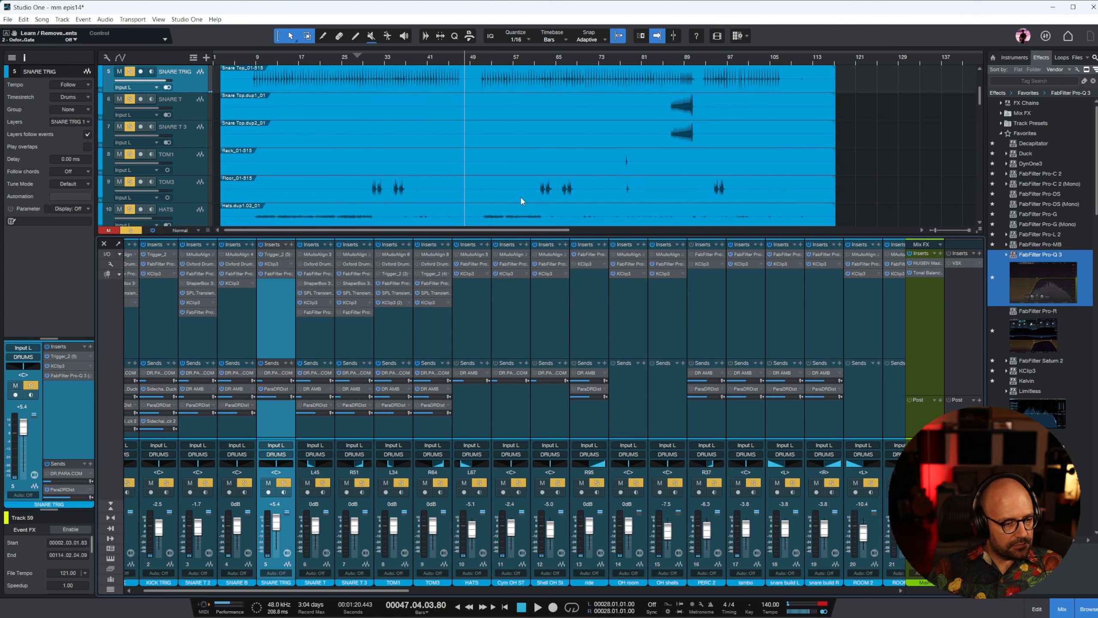
{"action": "left_click_drag", "start_coordinate": [425, 293], "coordinate": [585, 251]}
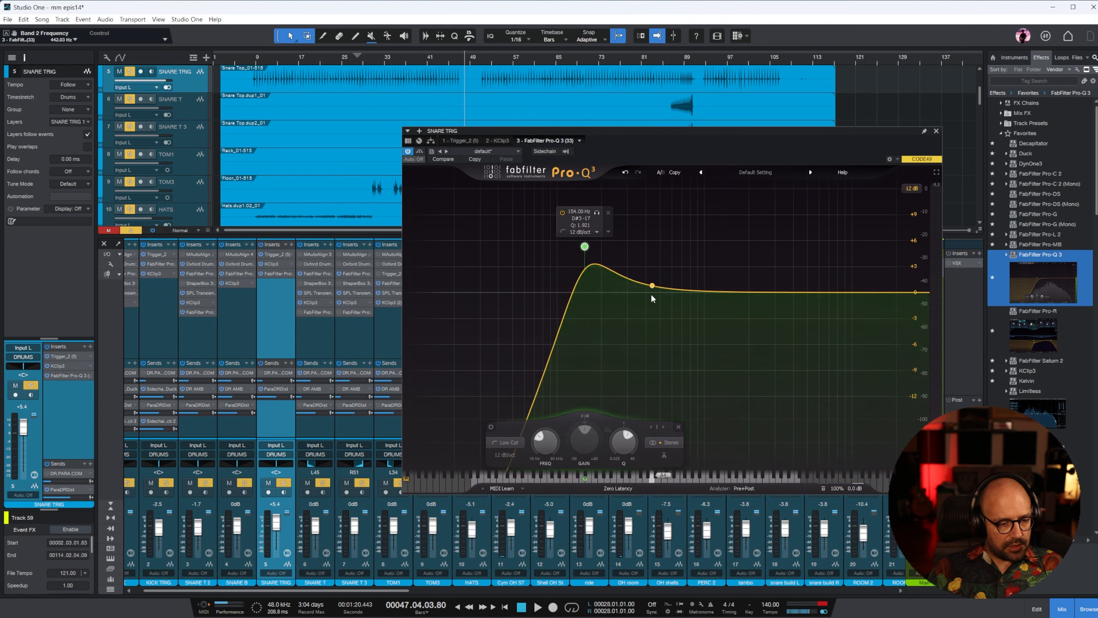
{"action": "left_click_drag", "start_coordinate": [652, 286], "coordinate": [642, 317]}
{"action": "left_click_drag", "start_coordinate": [585, 247], "coordinate": [586, 231]}
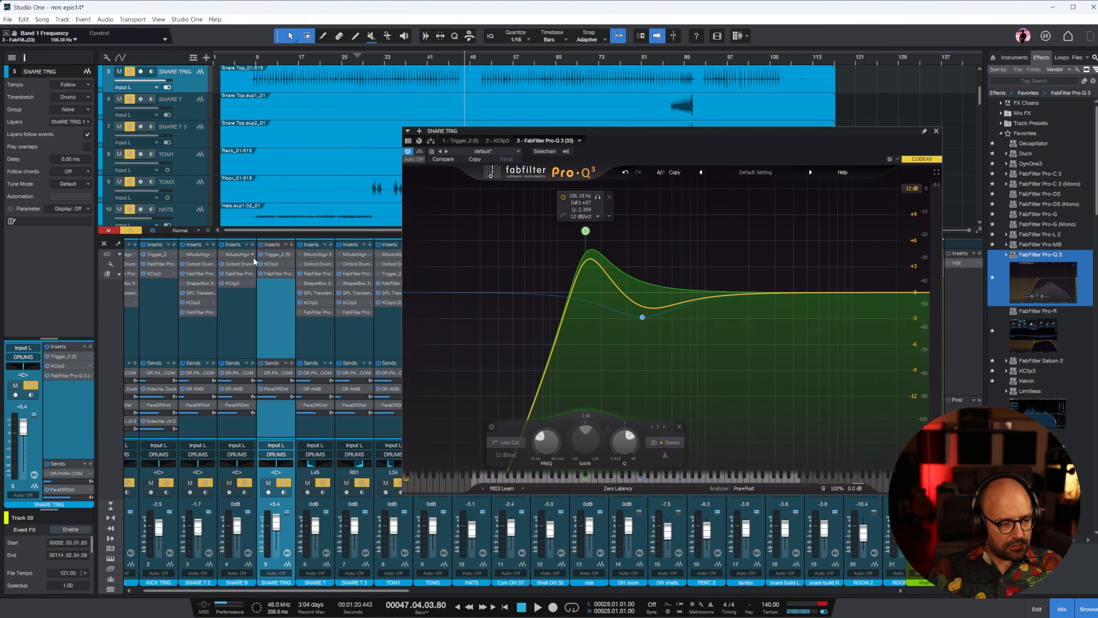
Step: Raise the Ludwig room samples in SNARE TRIG's Trigger 2 during playback, far room to 1.10 dB and close room to 1.70 dB
{"action": "left_click", "coordinate": [276, 255]}
{"action": "key", "text": "space"}
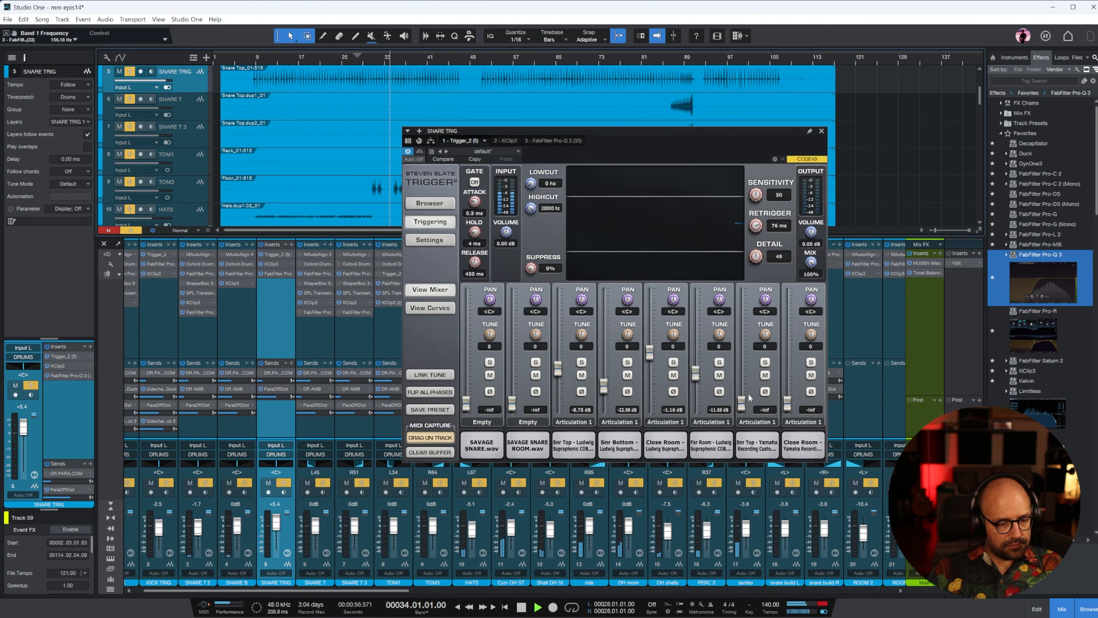
{"action": "left_click_drag", "start_coordinate": [697, 378], "coordinate": [649, 346]}
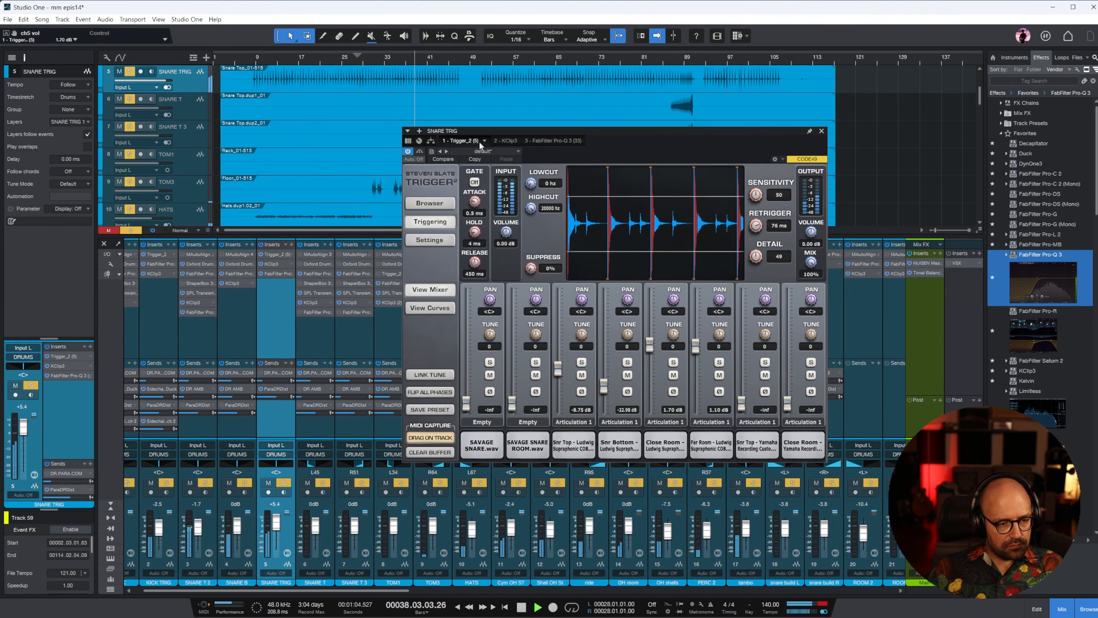
Step: In SNARE TRIG's Pro-Q 3, add a high-mid dip of about 6 dB and a 6.69 dB midrange cut, and move the low cut to about 196 Hz
{"action": "left_click", "coordinate": [555, 140]}
{"action": "left_click_drag", "start_coordinate": [722, 295], "coordinate": [754, 346]}
{"action": "left_click_drag", "start_coordinate": [691, 308], "coordinate": [686, 354]}
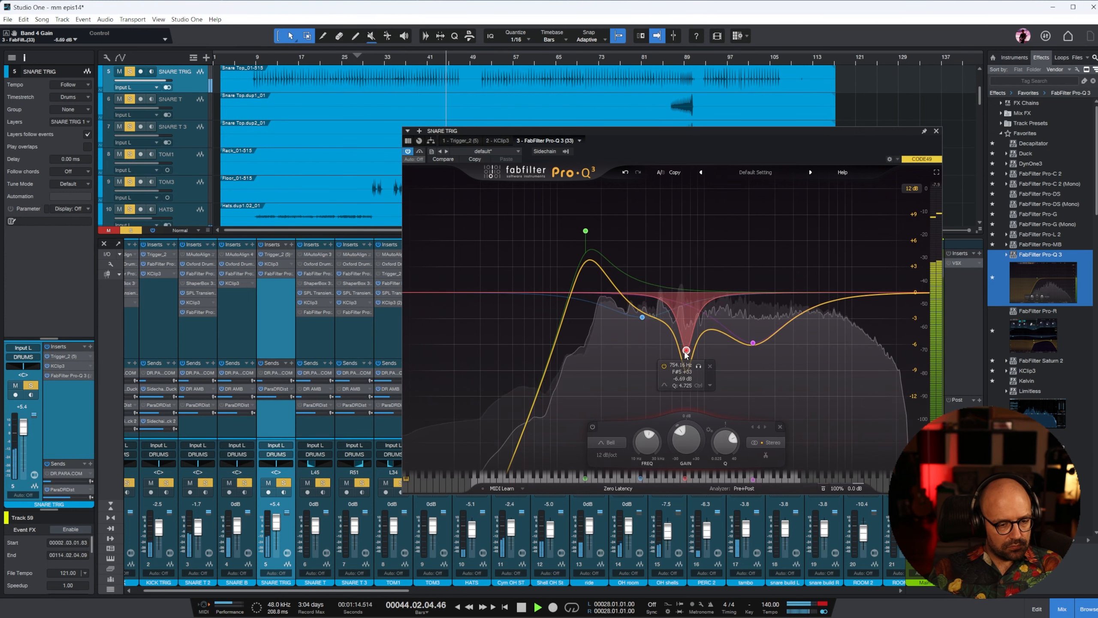
{"action": "left_click_drag", "start_coordinate": [585, 231], "coordinate": [600, 222]}
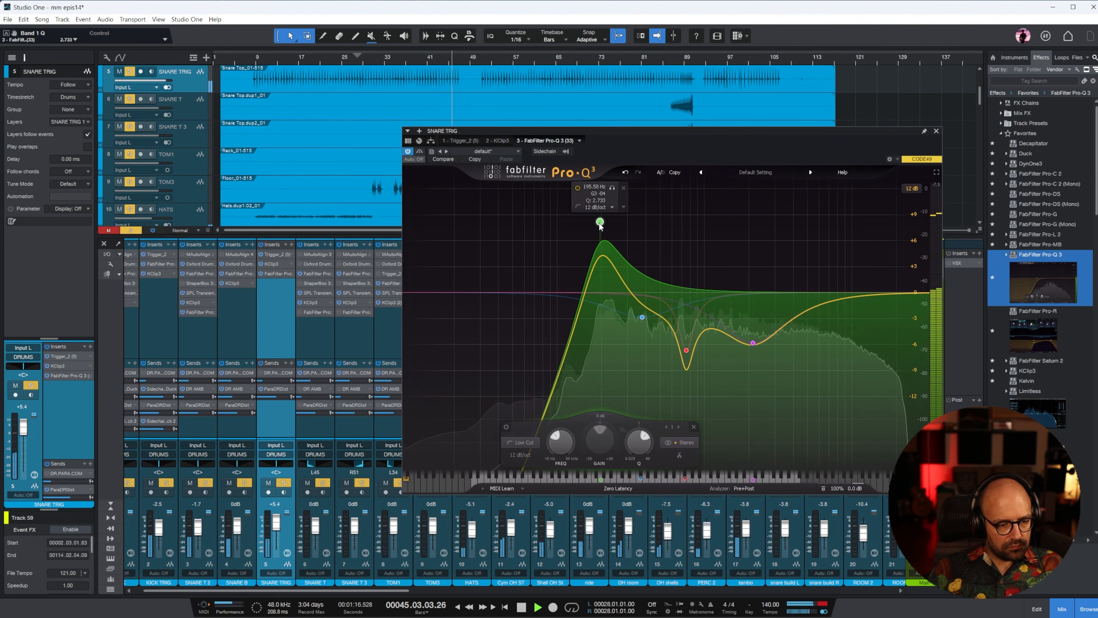
{"action": "left_click", "coordinate": [937, 131]}
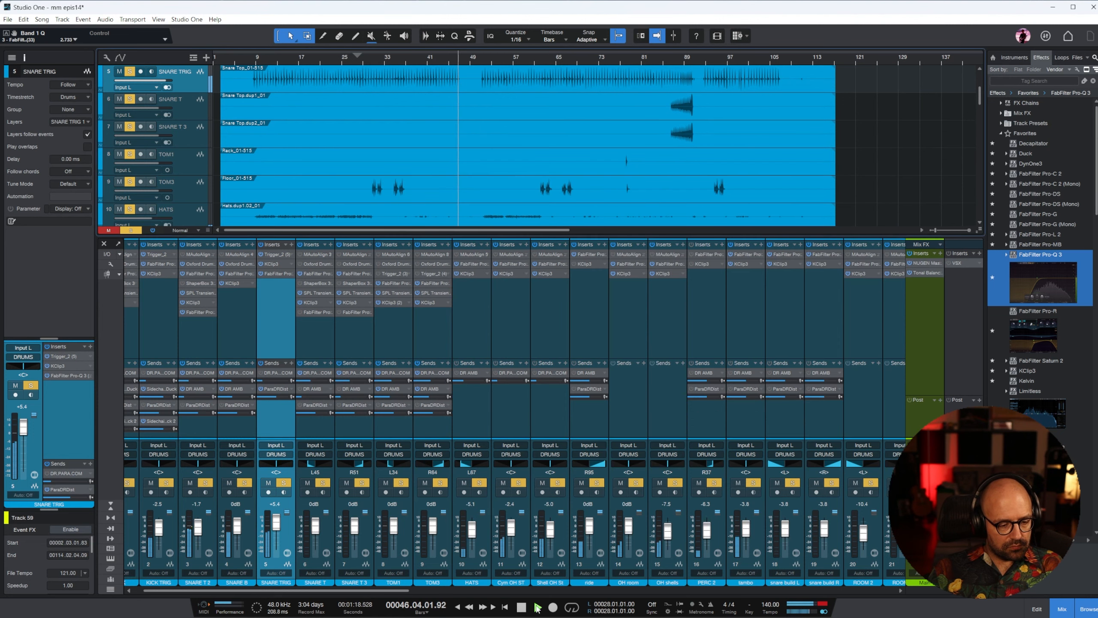
Step: Unsolo the DRUMS bus and play the full mix
{"action": "left_click_drag", "start_coordinate": [399, 590], "coordinate": [886, 590]}
{"action": "key", "text": "space"}
{"action": "left_click", "coordinate": [657, 482]}
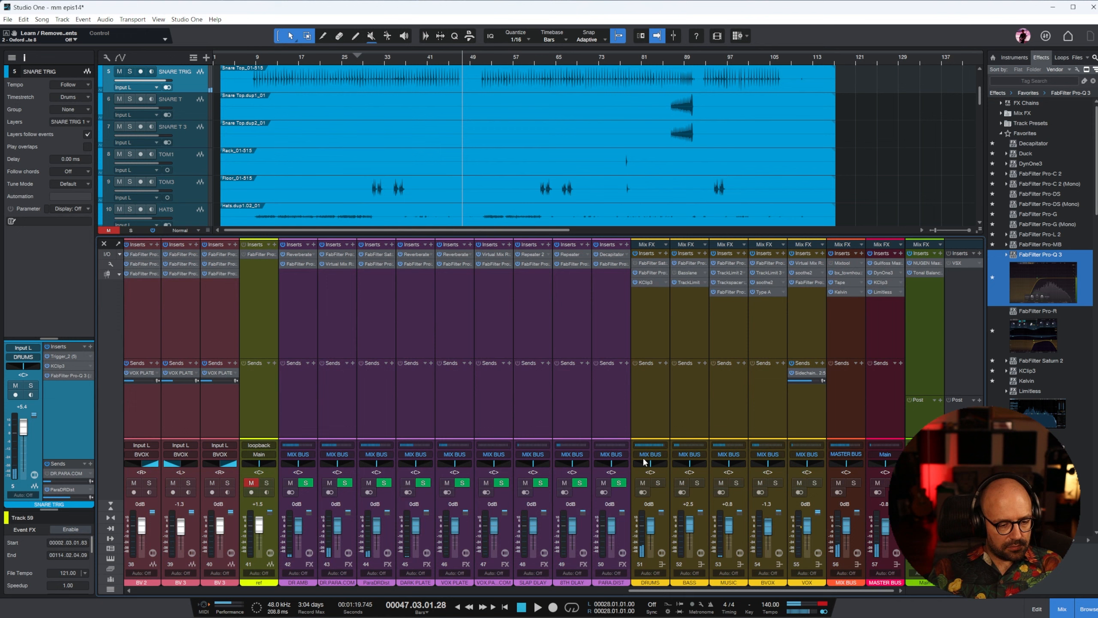
{"action": "key", "text": "space"}
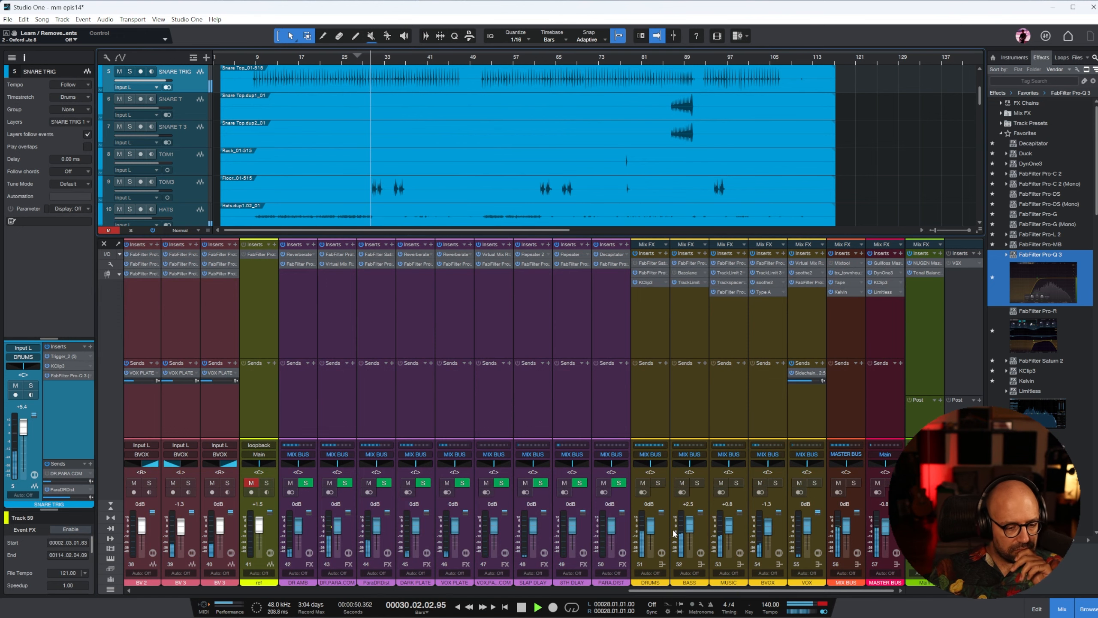
Step: Set the snare channel faders during playback: SNARE TRIG to +6.2 dB, SNARE B to -4.2 dB and SNARE T 2 to +0.4 dB
{"action": "left_click_drag", "start_coordinate": [694, 591], "coordinate": [212, 591]}
{"action": "left_click_drag", "start_coordinate": [278, 523], "coordinate": [278, 522]}
{"action": "scroll", "coordinate": [237, 526], "scroll_direction": "up", "scroll_amount": 3}
{"action": "scroll", "coordinate": [218, 526], "scroll_direction": "up", "scroll_amount": 1}
{"action": "scroll", "coordinate": [205, 527], "scroll_direction": "up", "scroll_amount": 5}
{"action": "scroll", "coordinate": [239, 531], "scroll_direction": "down", "scroll_amount": 5}
{"action": "scroll", "coordinate": [243, 532], "scroll_direction": "down", "scroll_amount": 2}
{"action": "left_click_drag", "start_coordinate": [236, 592], "coordinate": [229, 592]}
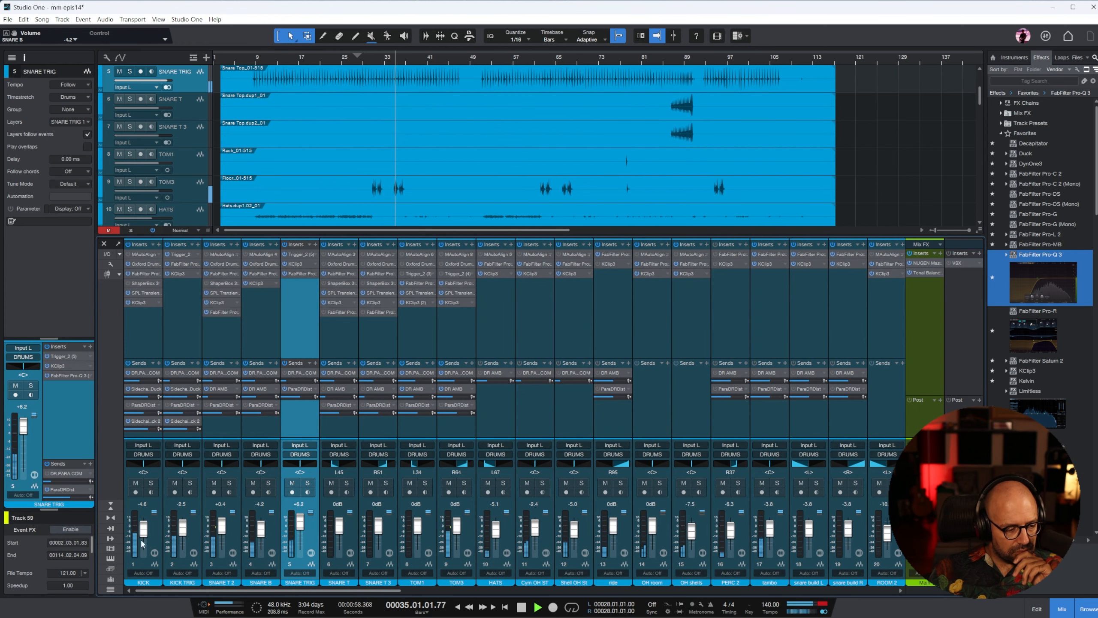
Step: Raise the KICK fader to -3.3 dB and KICK TRIG to 0 dB, and lower SNARE T 2 to -0.4 dB
{"action": "scroll", "coordinate": [182, 531], "scroll_direction": "up", "scroll_amount": 3}
{"action": "scroll", "coordinate": [182, 530], "scroll_direction": "up", "scroll_amount": 2}
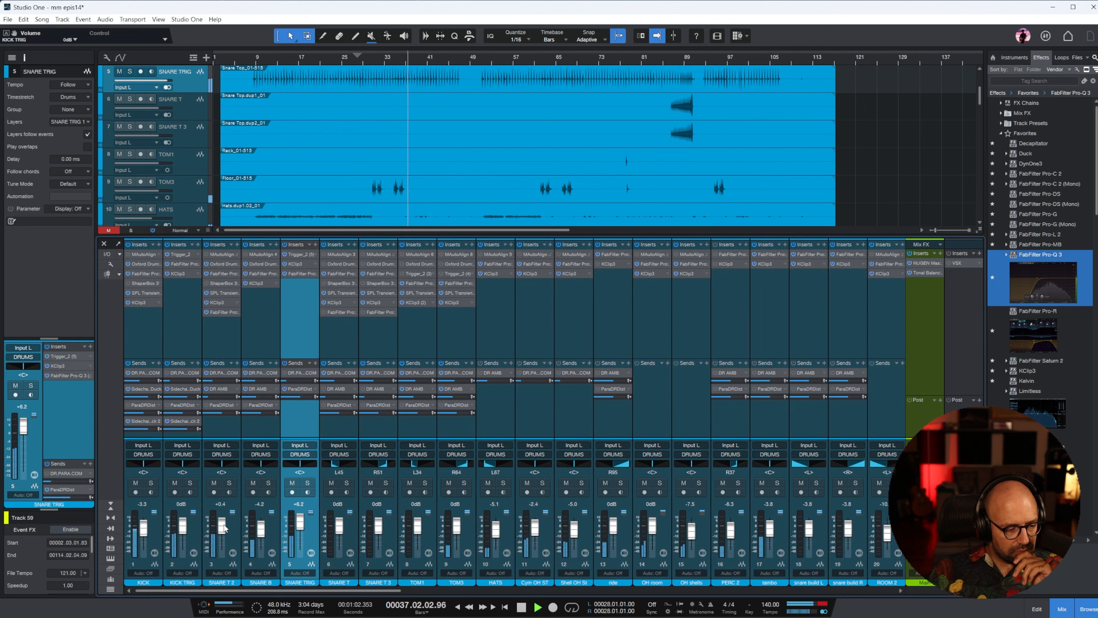
{"action": "scroll", "coordinate": [223, 525], "scroll_direction": "down", "scroll_amount": 2}
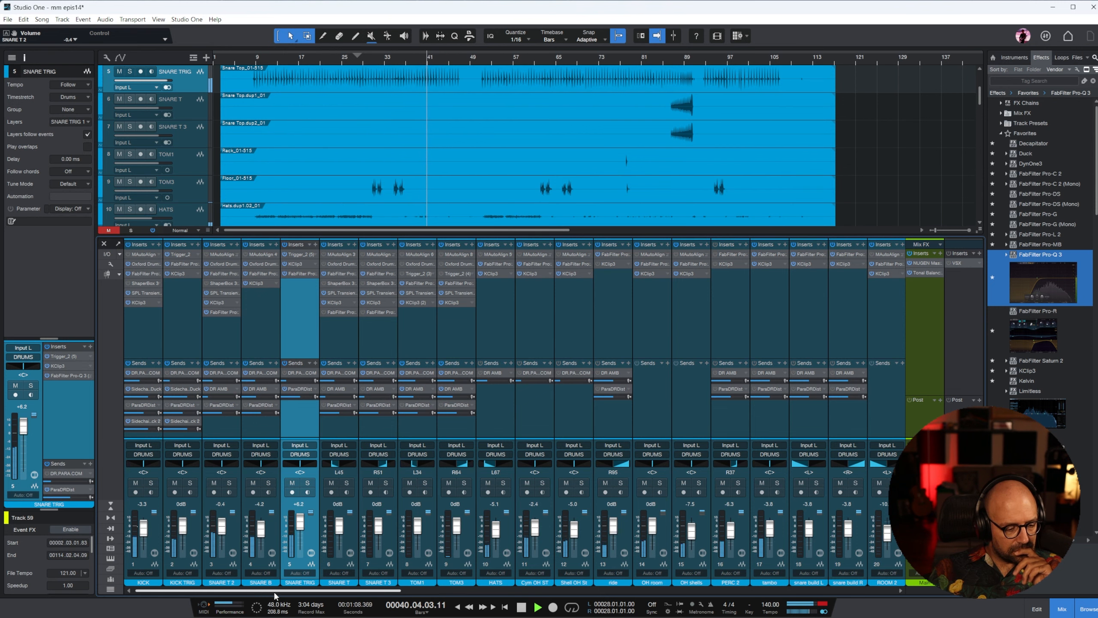
Step: Lower the DRUMS bus fader to -0.4 dB and select the bus
{"action": "left_click_drag", "start_coordinate": [277, 596], "coordinate": [769, 593]}
{"action": "scroll", "coordinate": [652, 531], "scroll_direction": "down", "scroll_amount": 1}
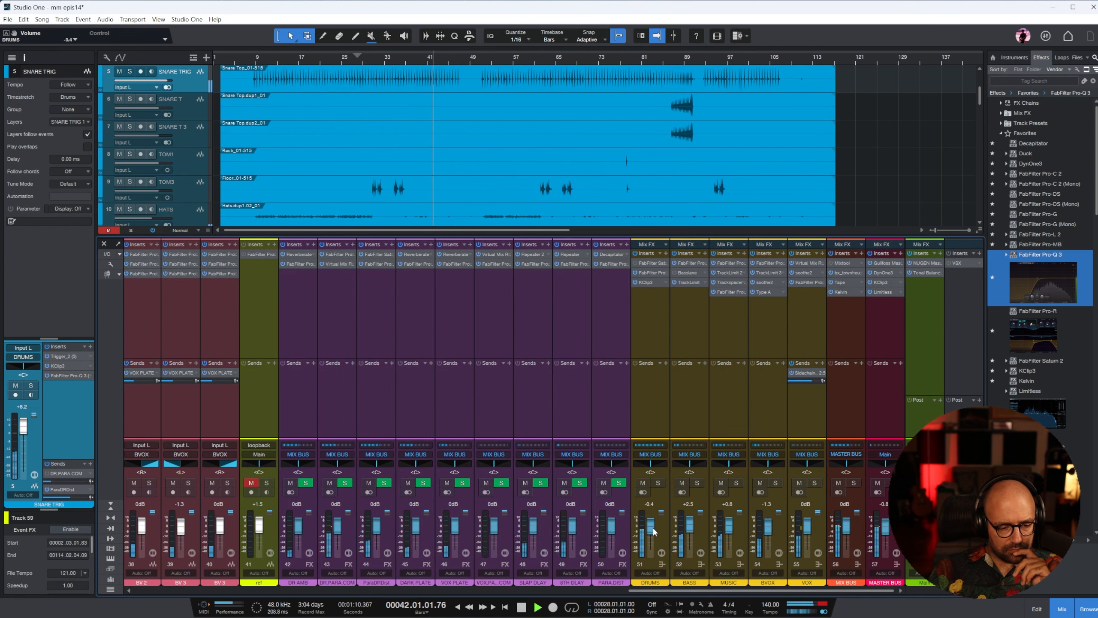
{"action": "left_click", "coordinate": [654, 338]}
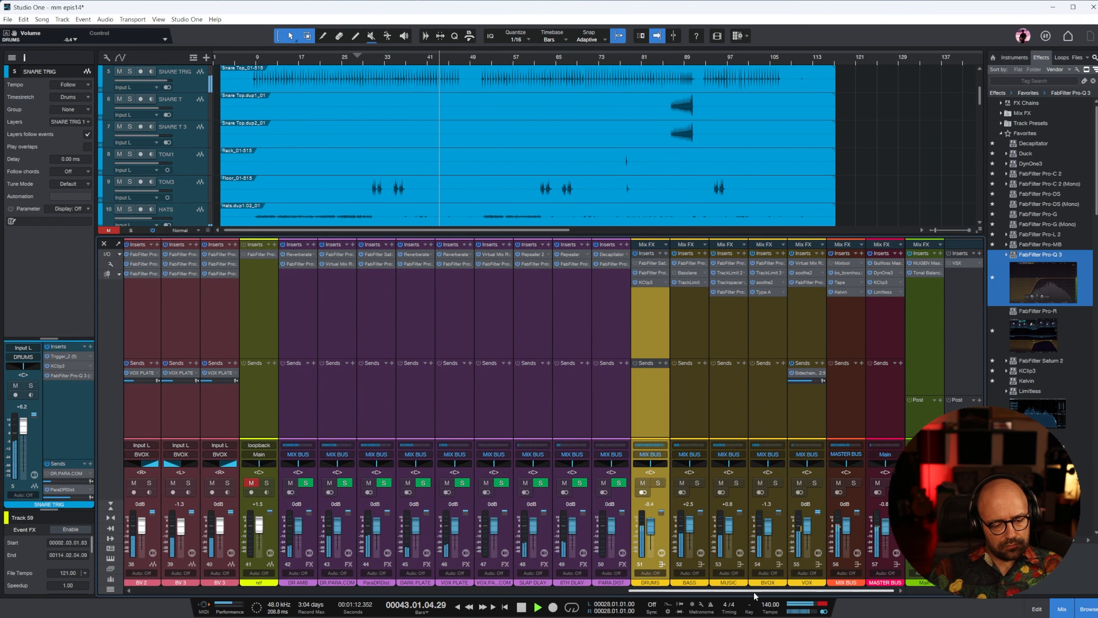
Step: Lower the SNARE T 2 fader to -4.2 dB and select the SNARE TRIG channel
{"action": "left_click_drag", "start_coordinate": [761, 590], "coordinate": [246, 591]}
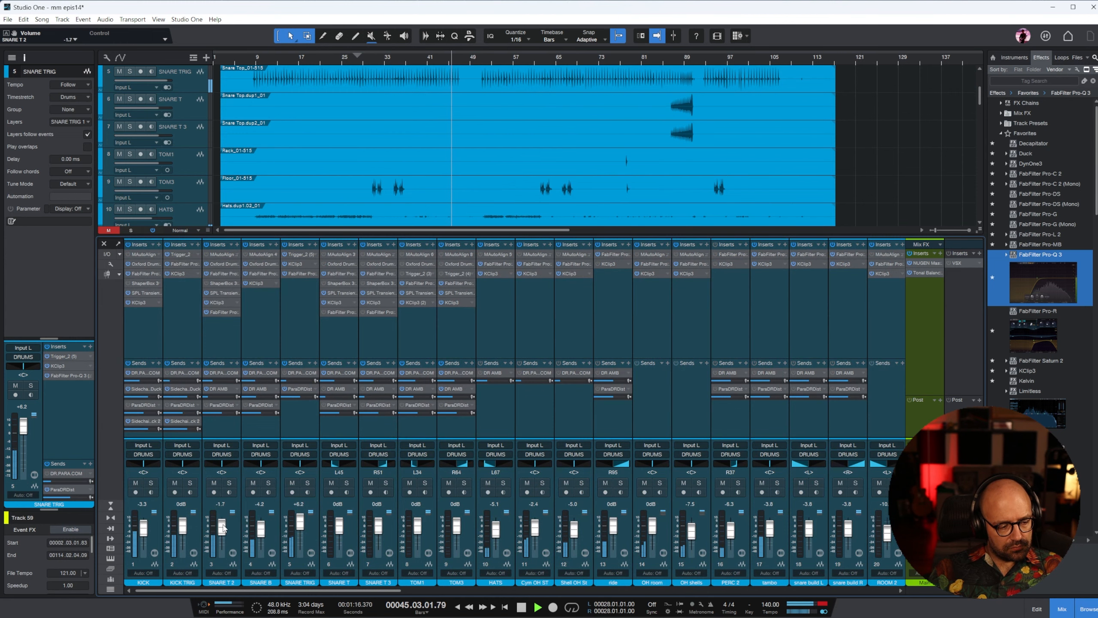
{"action": "left_click", "coordinate": [288, 313]}
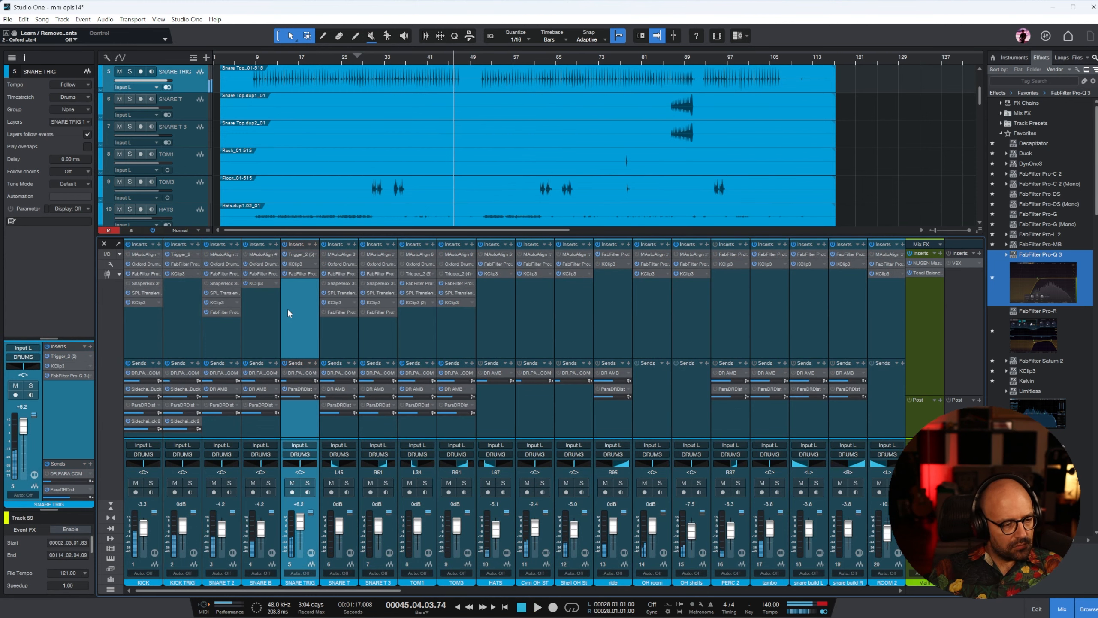
Step: In SNARE TRIG's Pro-Q 3, shift the low cut down with less resonance, nearly flatten the high-mid dip and reduce the midrange cut to about 3 dB
{"action": "left_click", "coordinate": [304, 273]}
{"action": "left_click_drag", "start_coordinate": [600, 223], "coordinate": [543, 273]}
{"action": "left_click_drag", "start_coordinate": [753, 343], "coordinate": [758, 296]}
{"action": "left_click_drag", "start_coordinate": [686, 350], "coordinate": [686, 319]}
Step: Set SNARE TRIG's Ludwig samples in Trigger 2 to close room -4.50 dB, far room -9.00 dB and top 2.43 dB, and lower the channel to +3.3 dB
{"action": "key", "text": "space"}
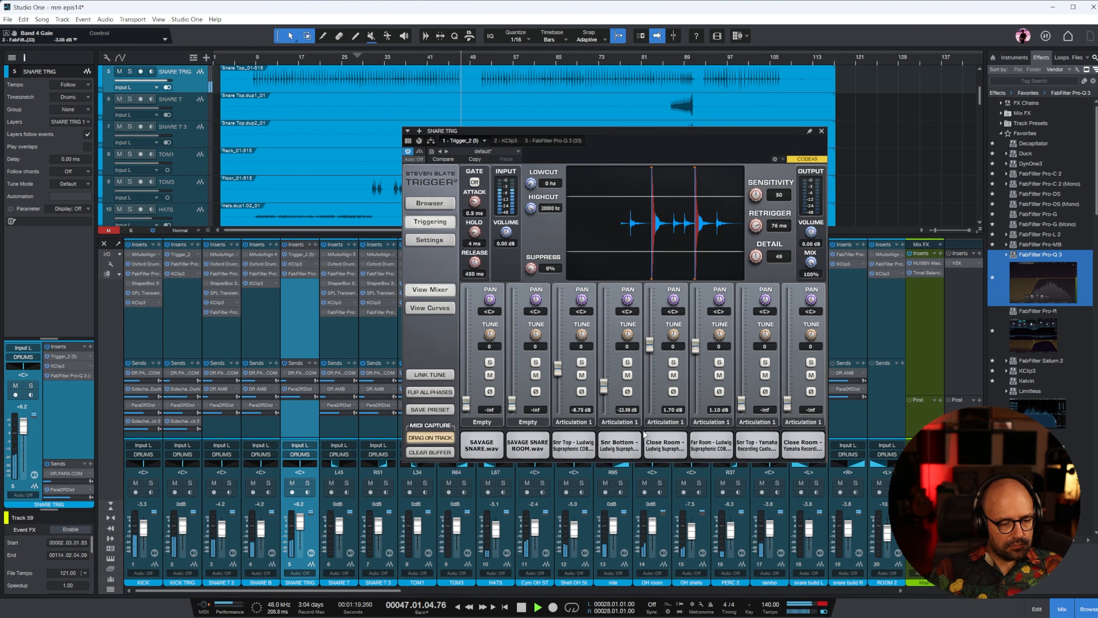
{"action": "left_click_drag", "start_coordinate": [695, 351], "coordinate": [649, 362]}
{"action": "left_click", "coordinate": [392, 61]}
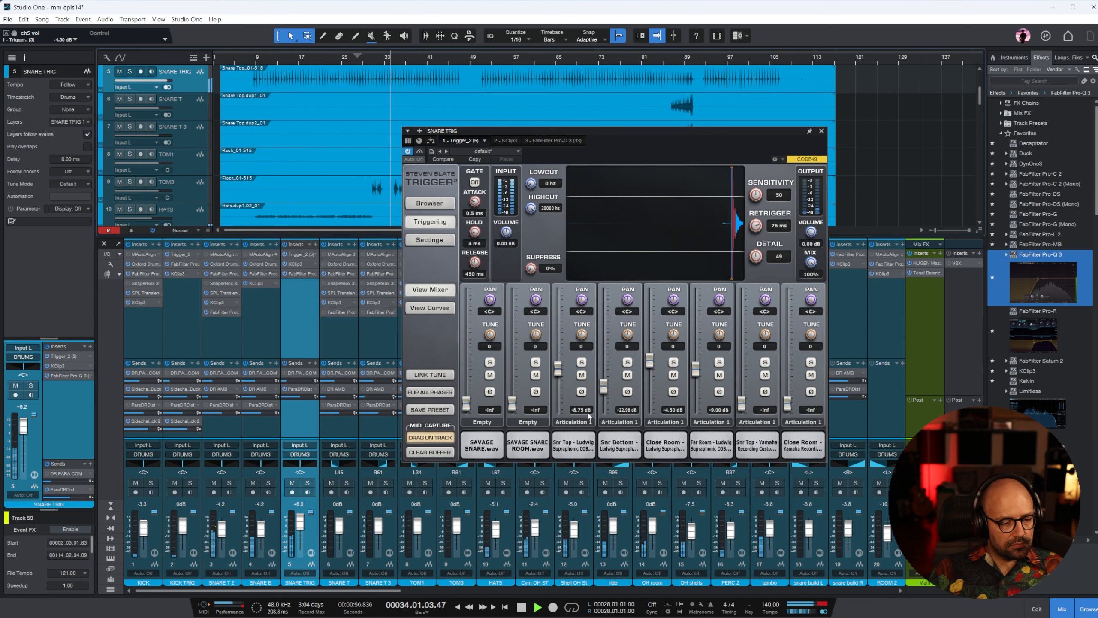
{"action": "left_click_drag", "start_coordinate": [559, 369], "coordinate": [561, 344]}
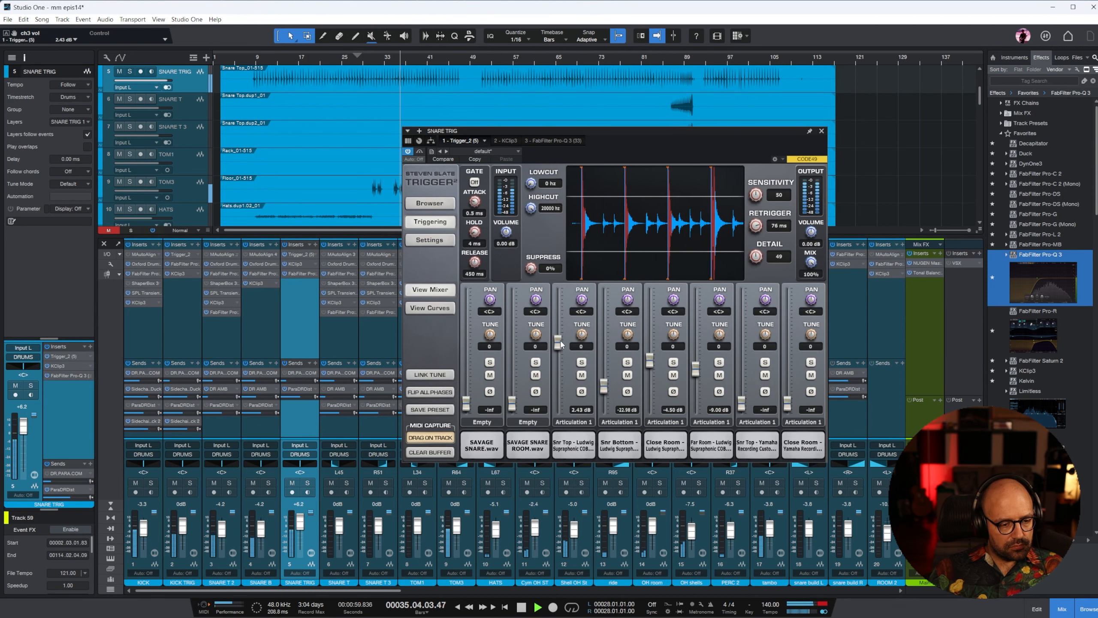
{"action": "left_click", "coordinate": [821, 131]}
{"action": "left_click_drag", "start_coordinate": [301, 523], "coordinate": [301, 525]}
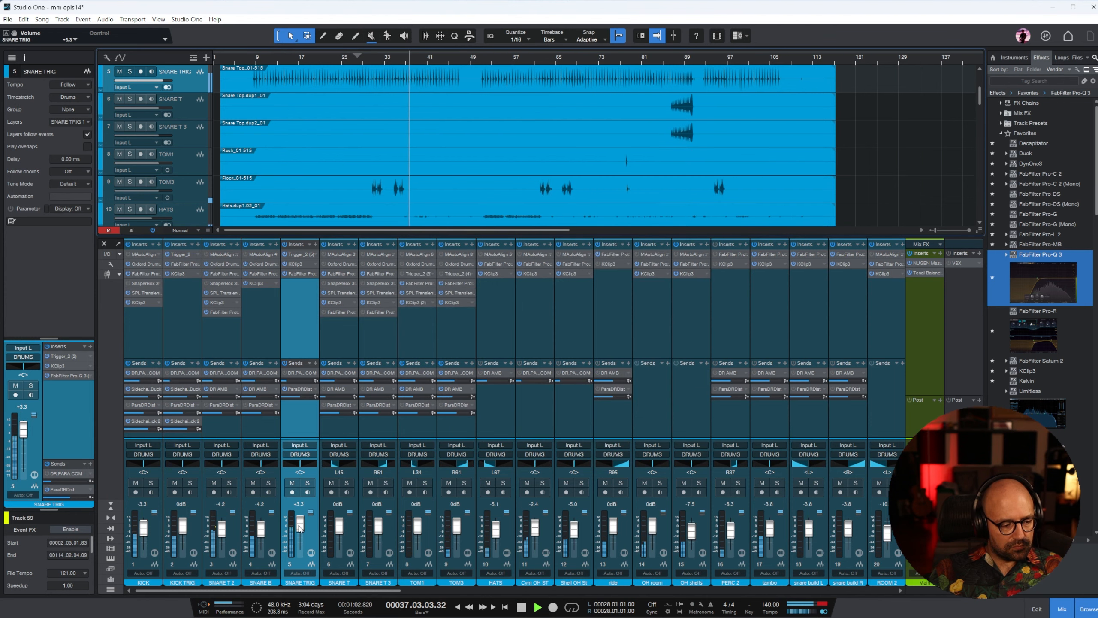
Step: Raise the MUSIC bus fader to +2.1 dB during playback
{"action": "left_click_drag", "start_coordinate": [394, 591], "coordinate": [888, 591]}
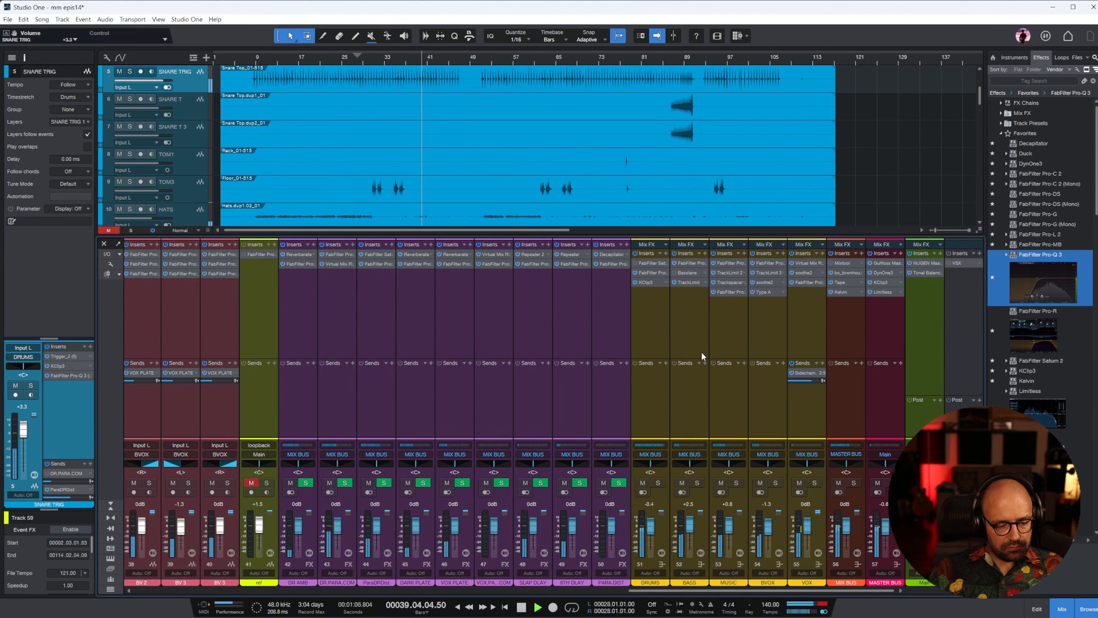
{"action": "left_click_drag", "start_coordinate": [731, 528], "coordinate": [731, 525]}
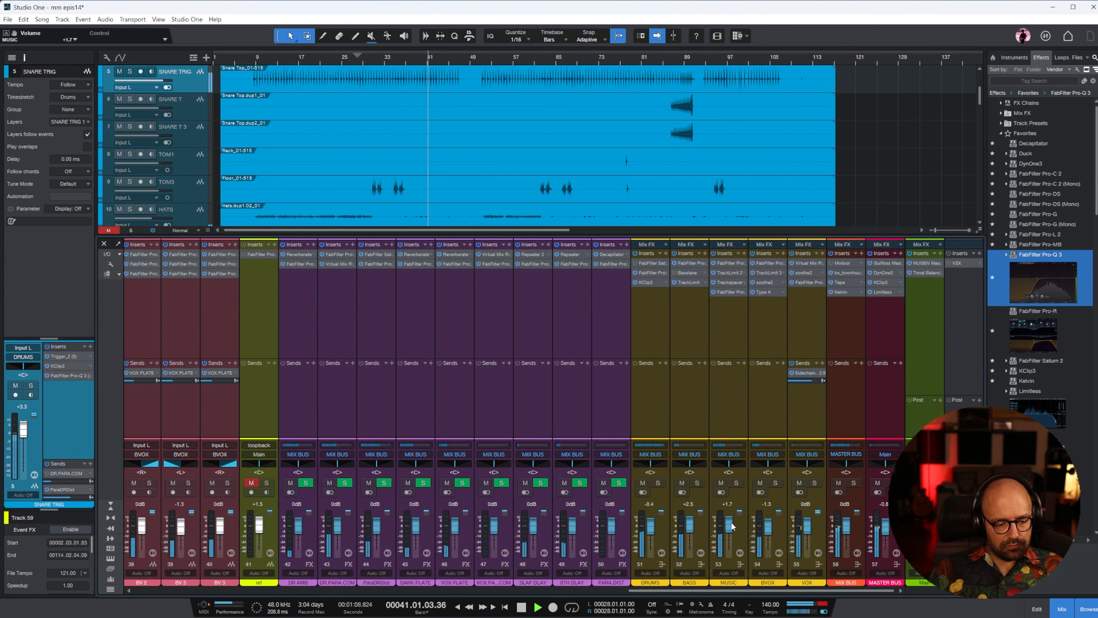
{"action": "left_click", "coordinate": [731, 340]}
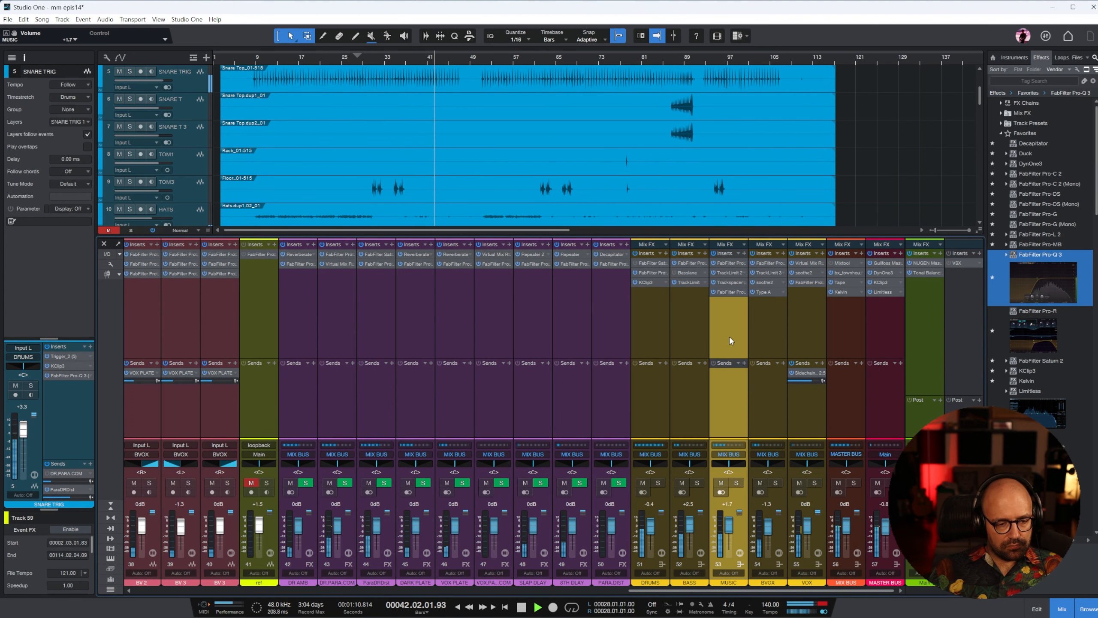
{"action": "left_click_drag", "start_coordinate": [729, 531], "coordinate": [729, 534]}
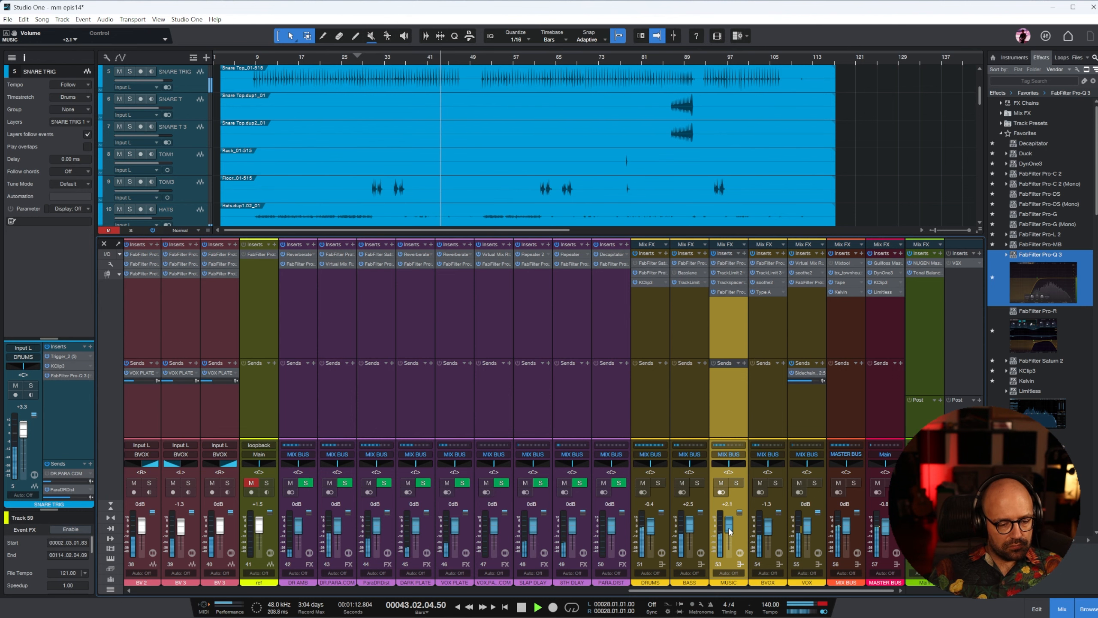
Step: Adjust Trackspacer on the MUSIC bus by reducing the amount, raising the low-cut and setting the high-cut to 5.77 kHz, and listen from bar 61
{"action": "left_click", "coordinate": [731, 283]}
{"action": "left_click_drag", "start_coordinate": [833, 399], "coordinate": [833, 406]}
{"action": "left_click_drag", "start_coordinate": [740, 492], "coordinate": [740, 484]}
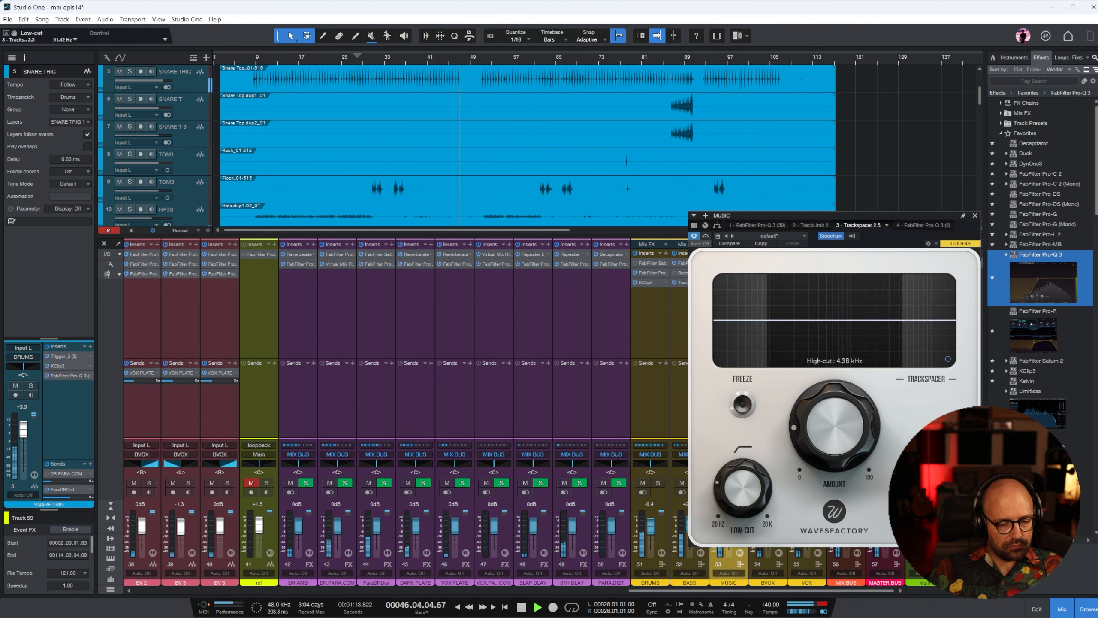
{"action": "left_click_drag", "start_coordinate": [927, 488], "coordinate": [927, 484]}
{"action": "left_click", "coordinate": [537, 61]}
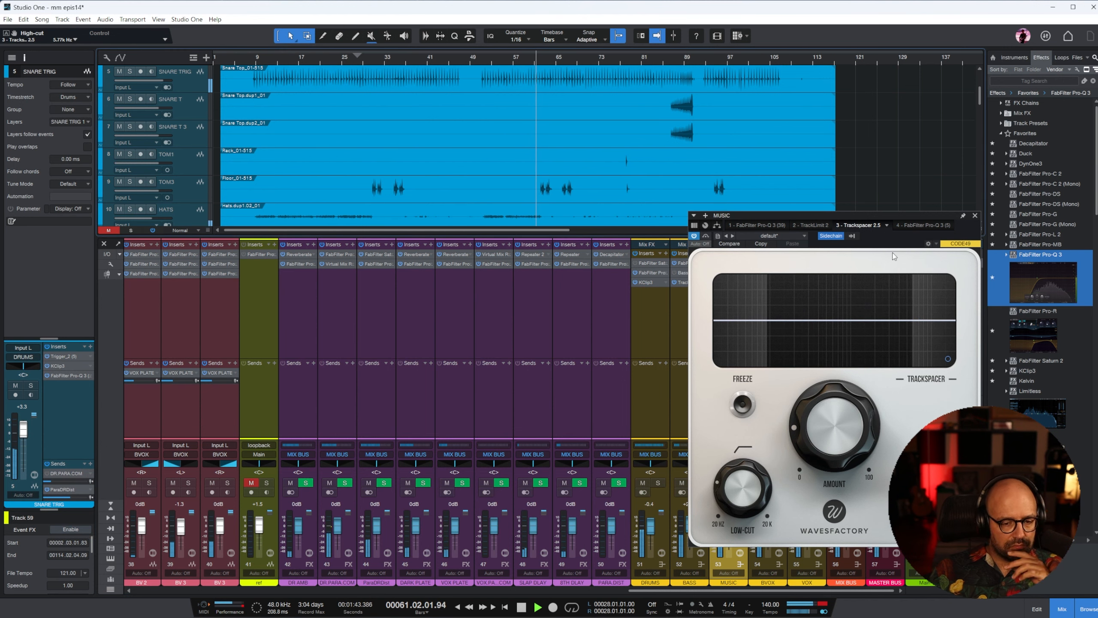
{"action": "left_click", "coordinate": [975, 215]}
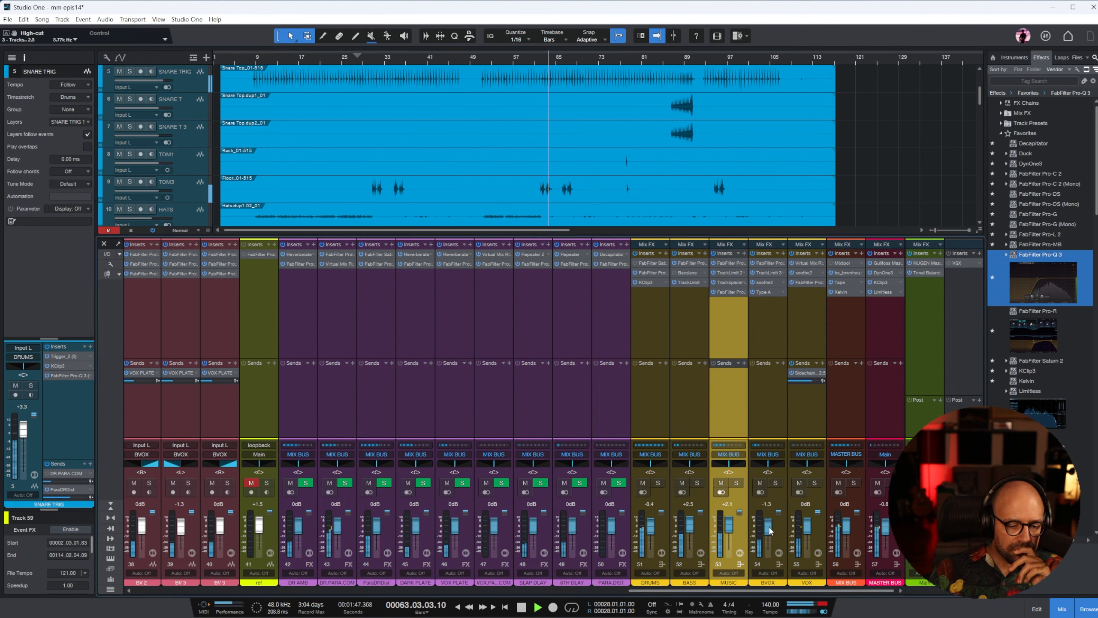
Step: Audition the ref track in solo, stop playback, and select the track with the playback position at bar 58
{"action": "left_click", "coordinate": [267, 483]}
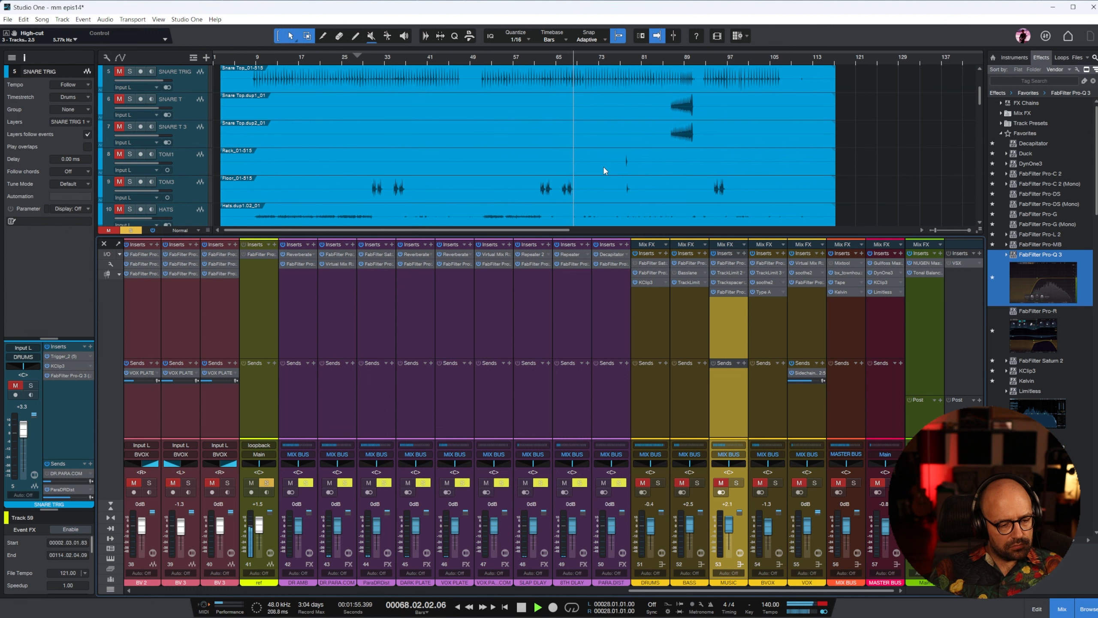
{"action": "key", "text": "space"}
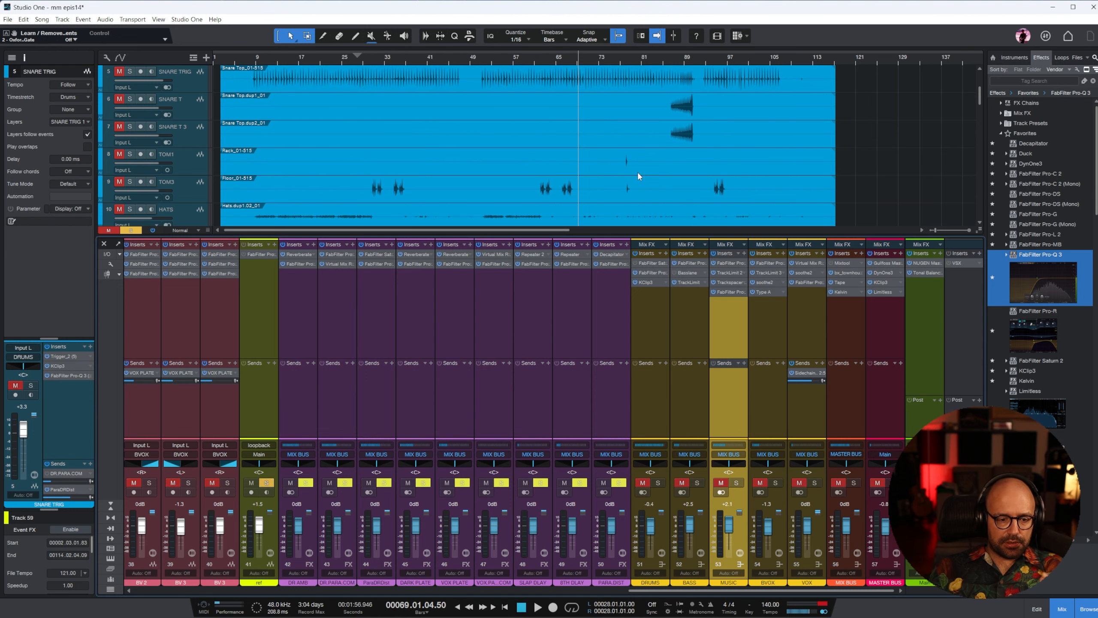
{"action": "left_click", "coordinate": [266, 326]}
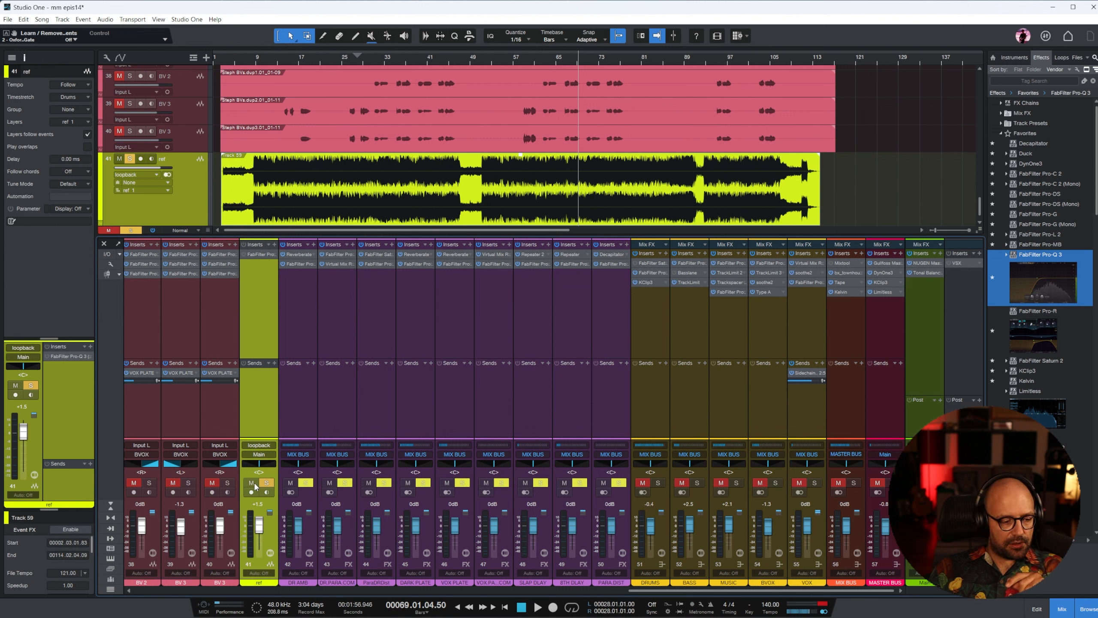
{"action": "left_click", "coordinate": [520, 60]}
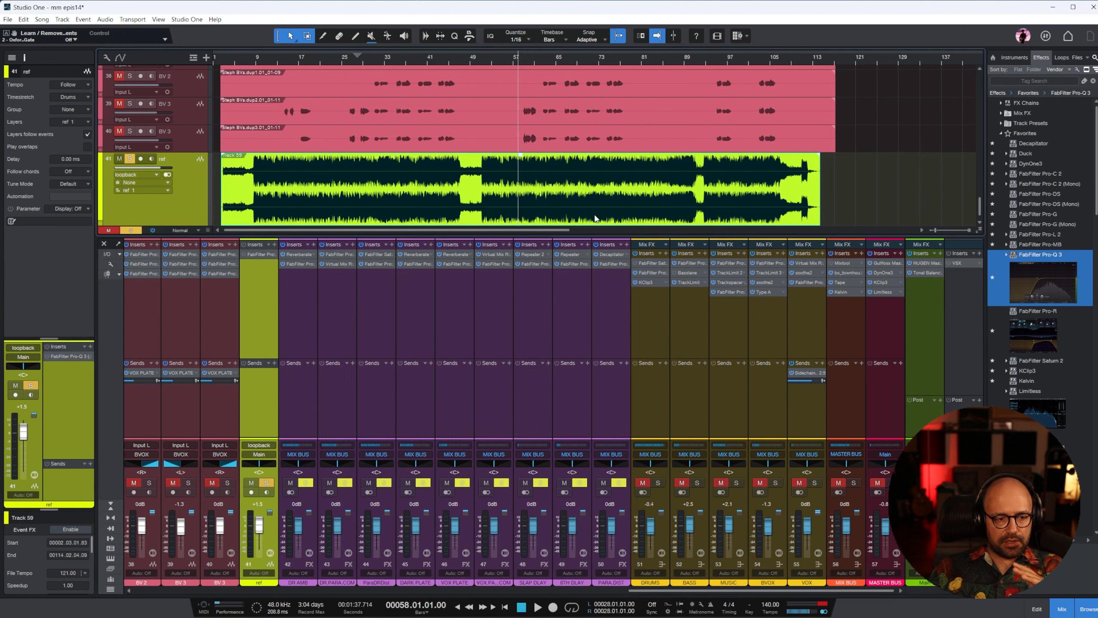
Step: Compare the mix from bar 58 with ref muted against the soloed ref track, and stop playback with ref muted again
{"action": "left_click", "coordinate": [266, 483]}
{"action": "left_click", "coordinate": [251, 482]}
{"action": "key", "text": "space"}
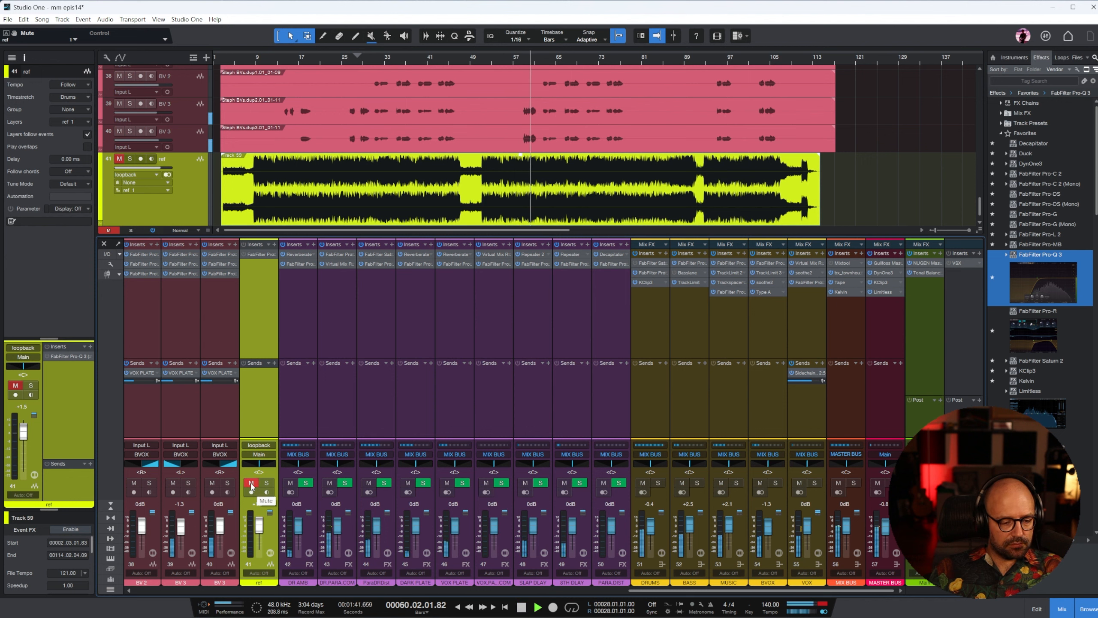
{"action": "scroll", "coordinate": [620, 160], "scroll_direction": "down", "scroll_amount": 1}
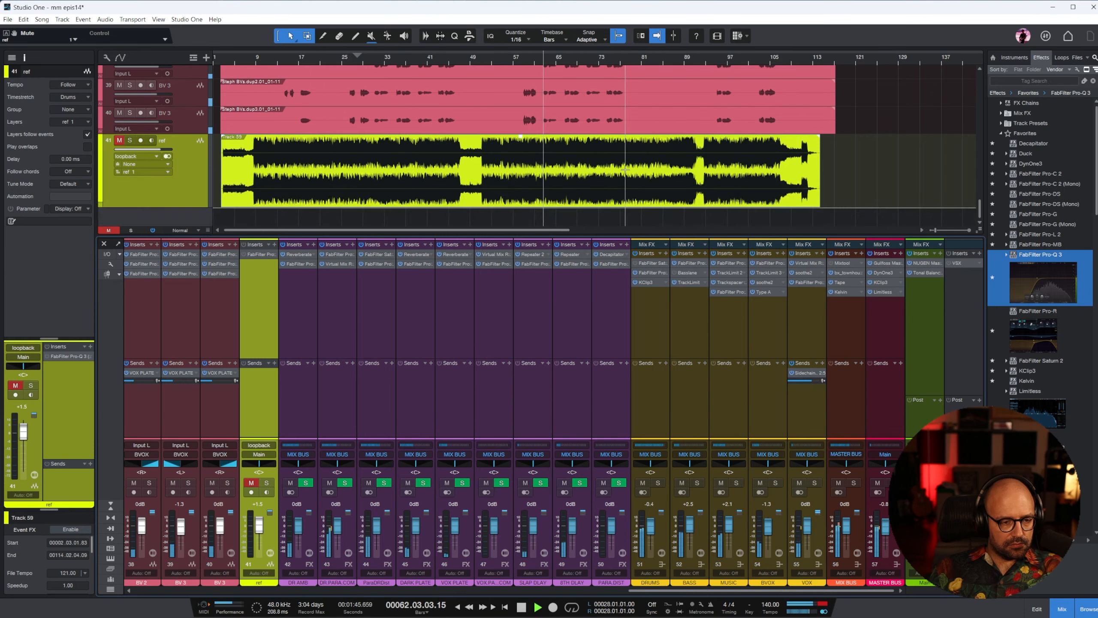
{"action": "left_click", "coordinate": [266, 483]}
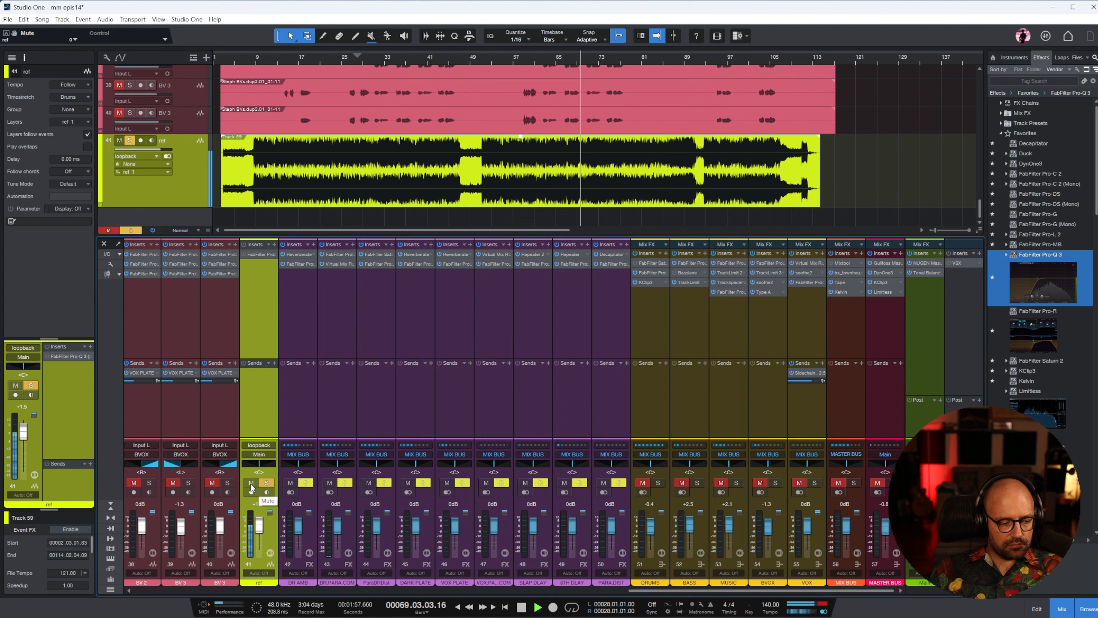
{"action": "key", "text": "space"}
{"action": "left_click", "coordinate": [252, 482]}
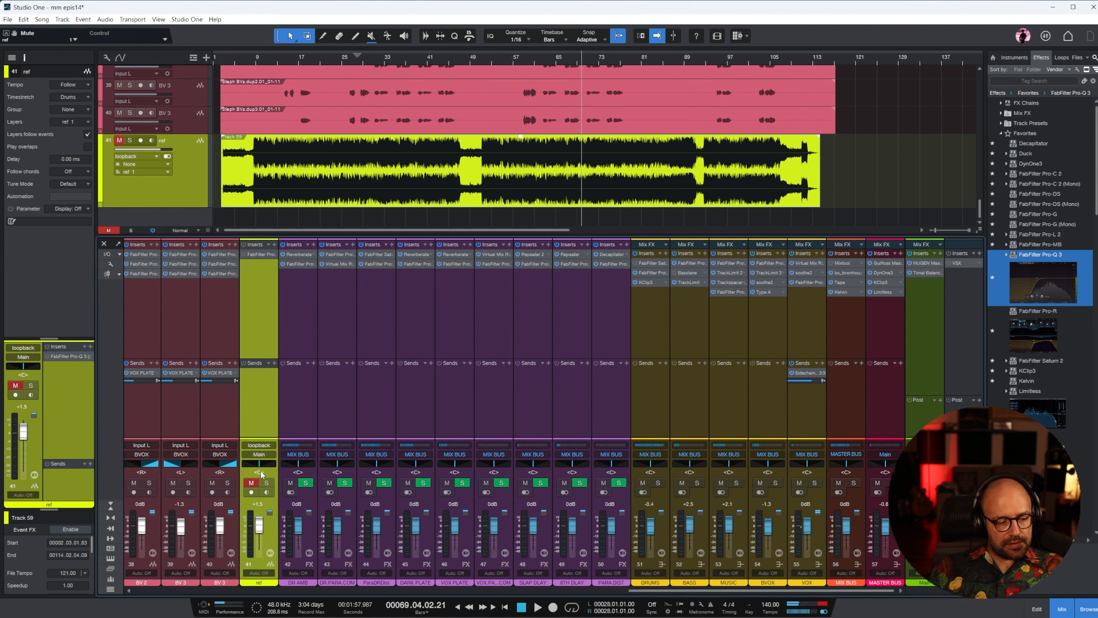